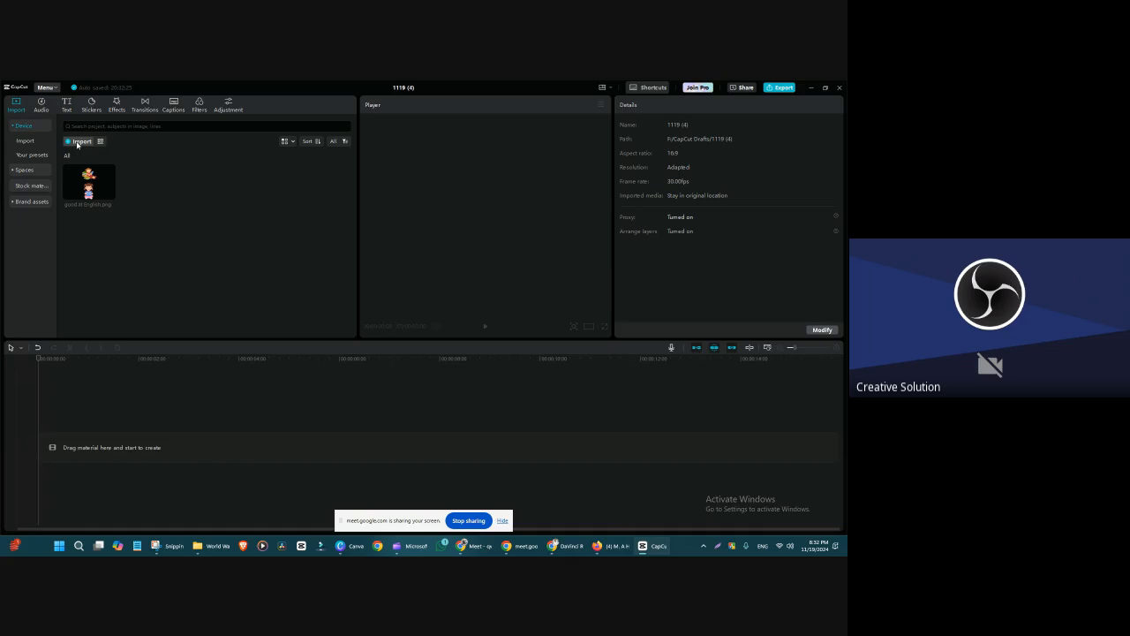
- Import the "I'm afraid by roller coasters" video and stack the "good at English" image above it at the timeline's start
click(78, 142)
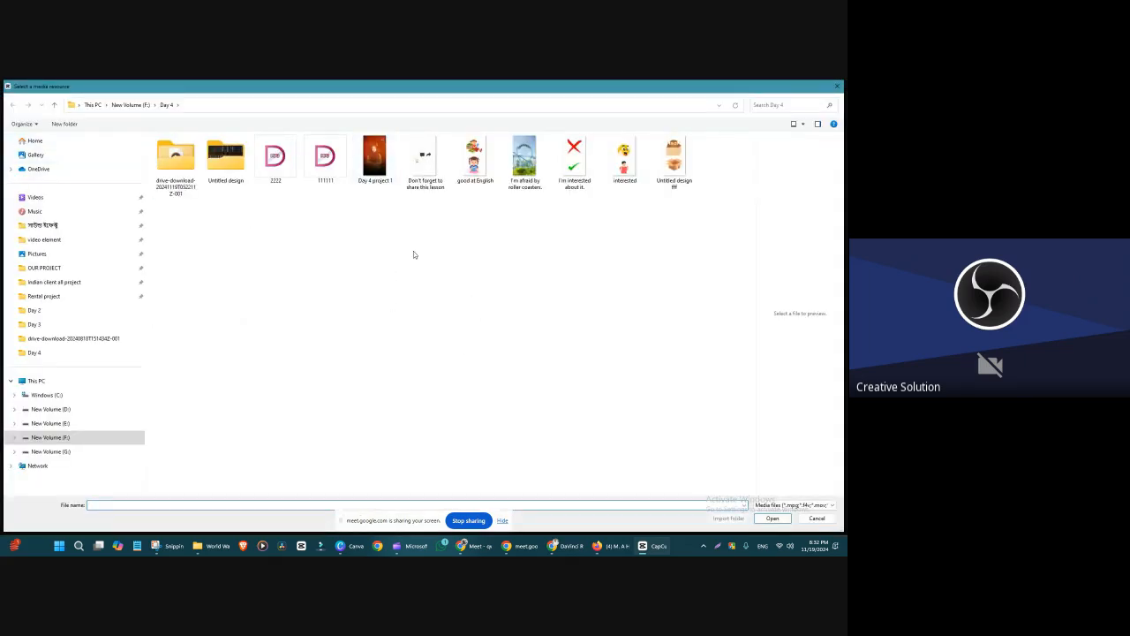
click(524, 161)
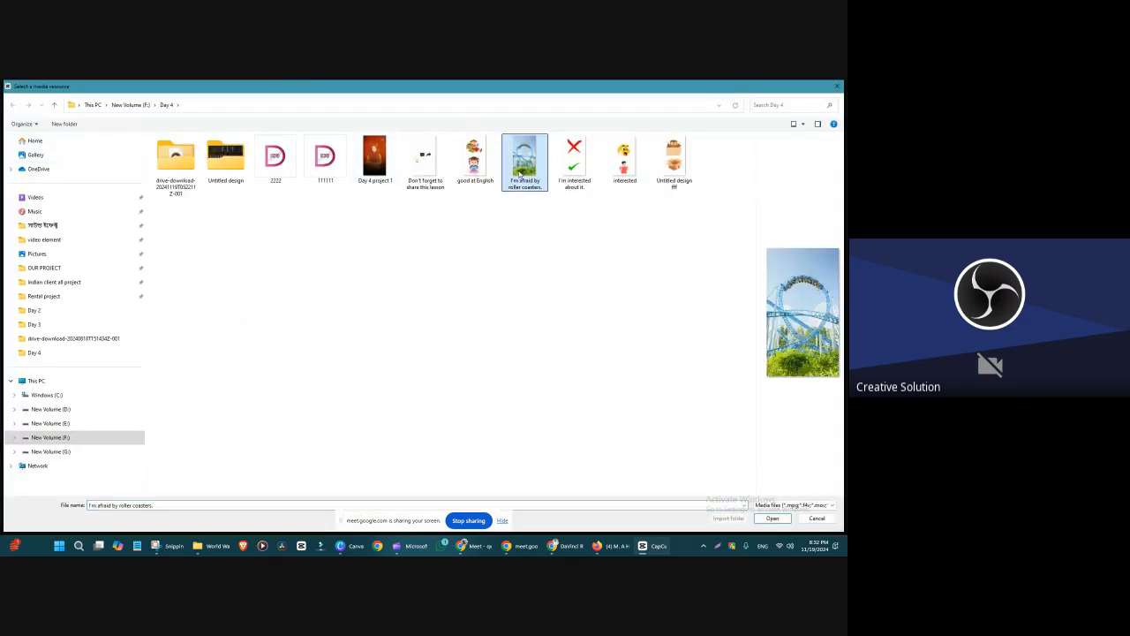
ctrl+click(475, 172)
key(Return)
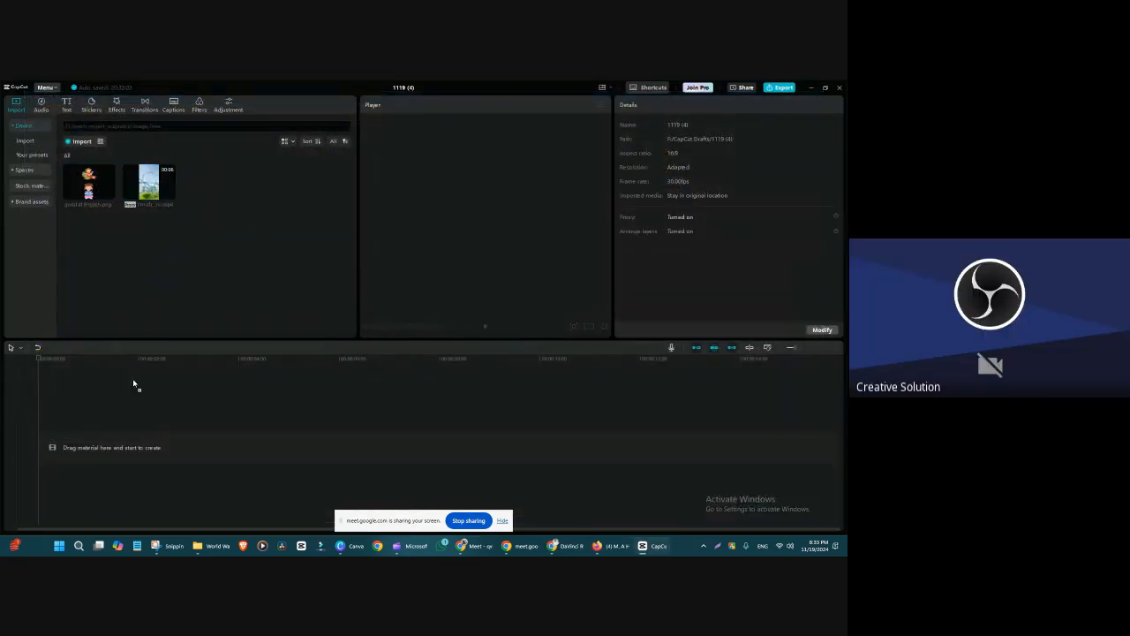
drag(134, 384, 128, 412)
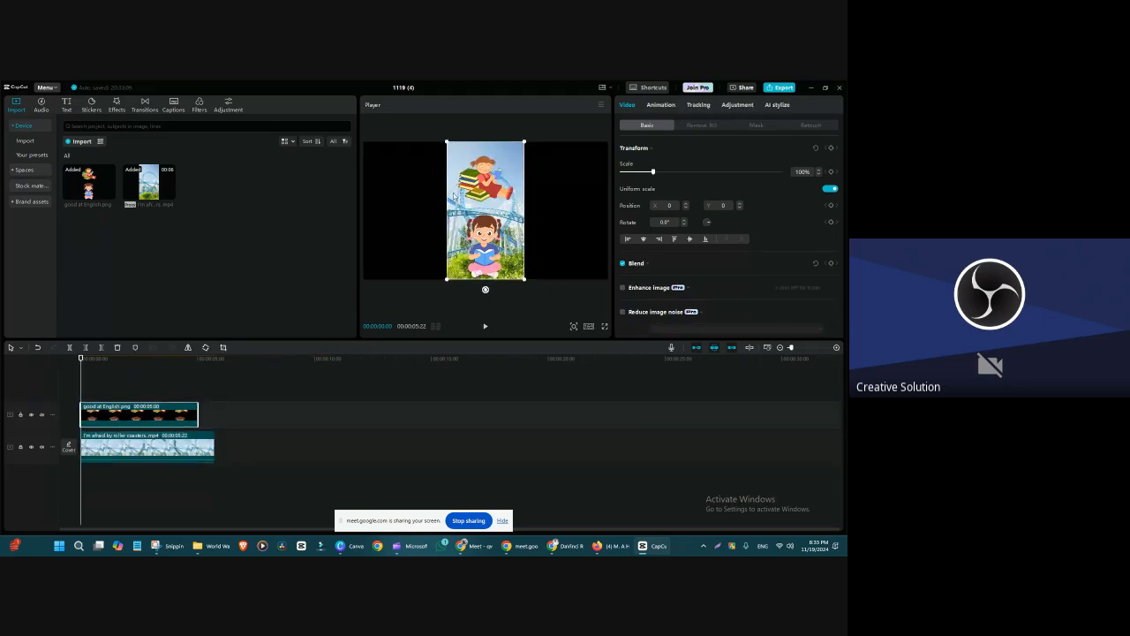
- Scale the roller-coaster clip to 425% and shift it down in the frame to about Y -1184
click(188, 454)
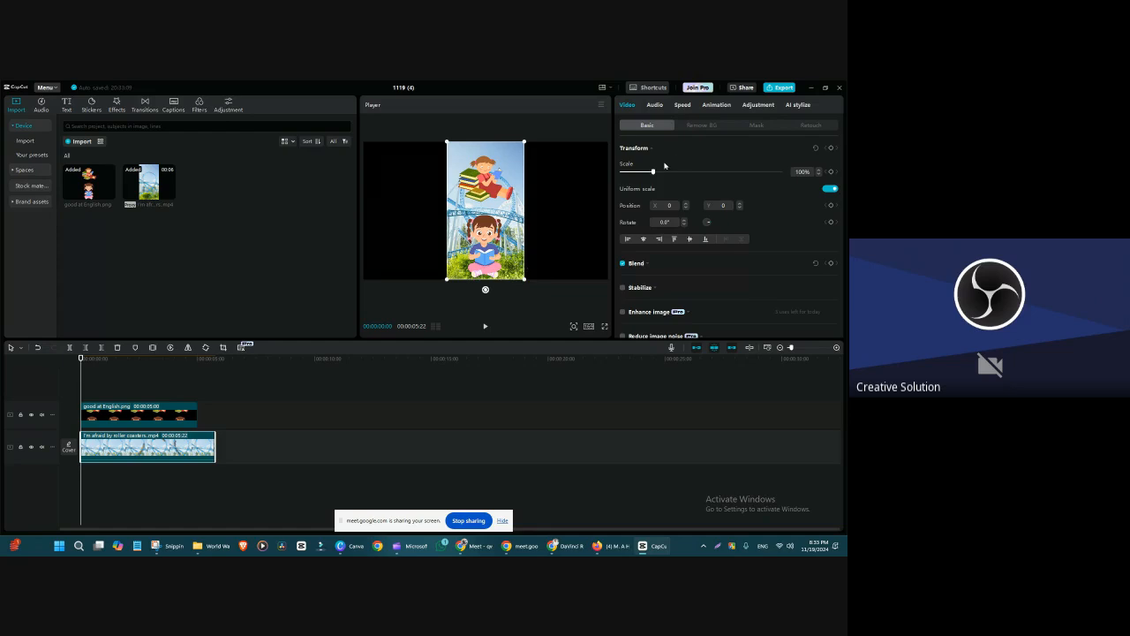
drag(653, 172, 757, 171)
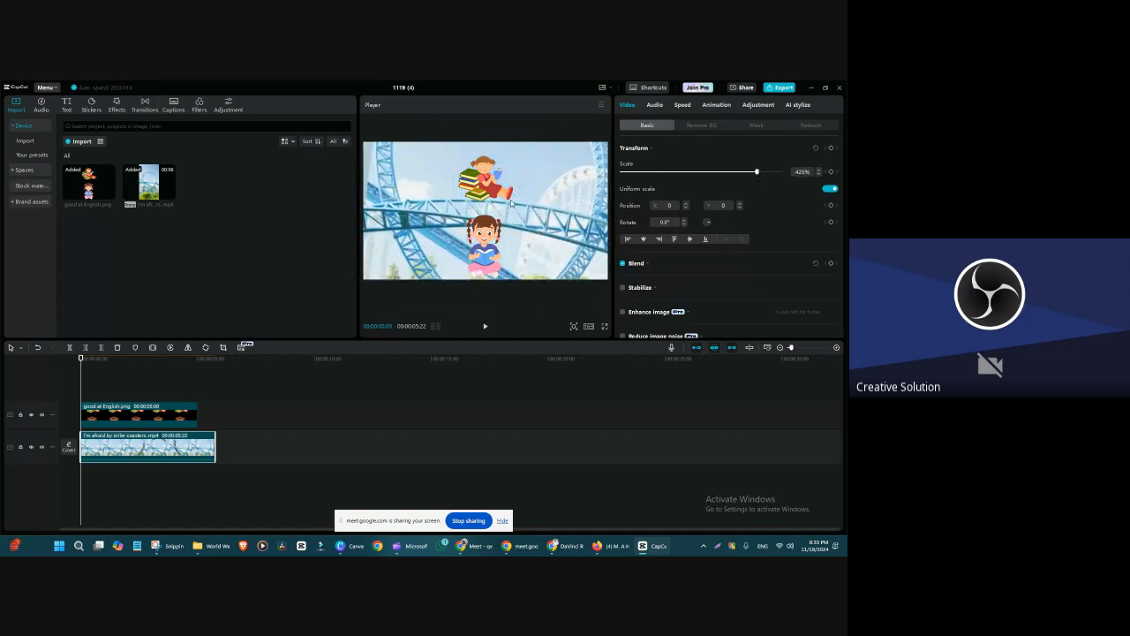
drag(511, 203, 512, 280)
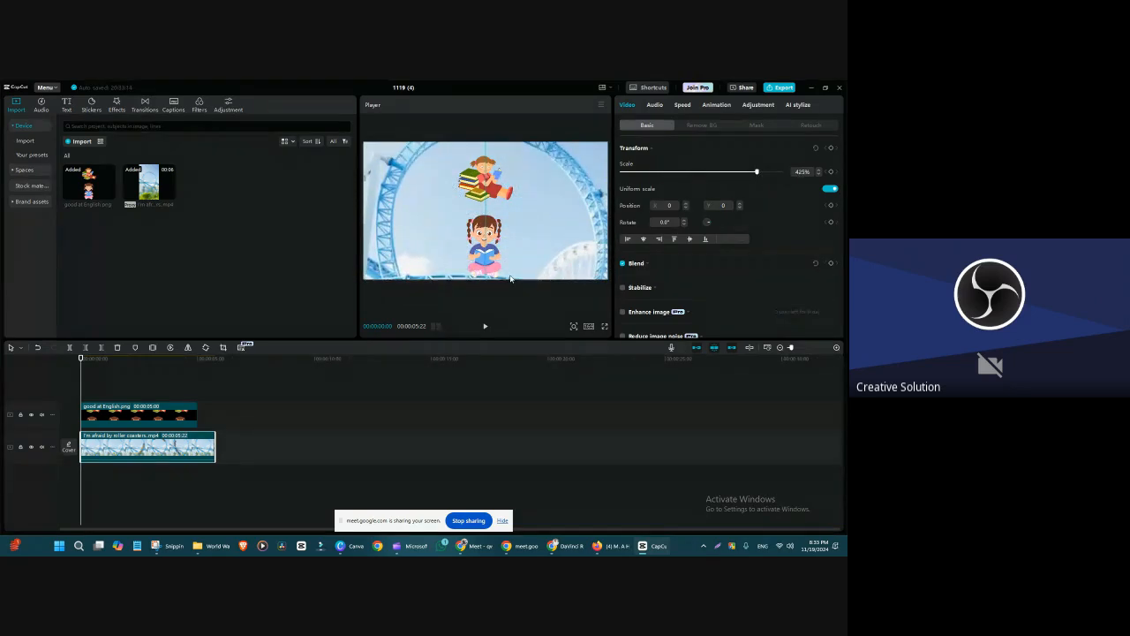
- Add a freeze frame at the start of the roller-coaster clip and delete the moving video after it
click(153, 347)
click(202, 449)
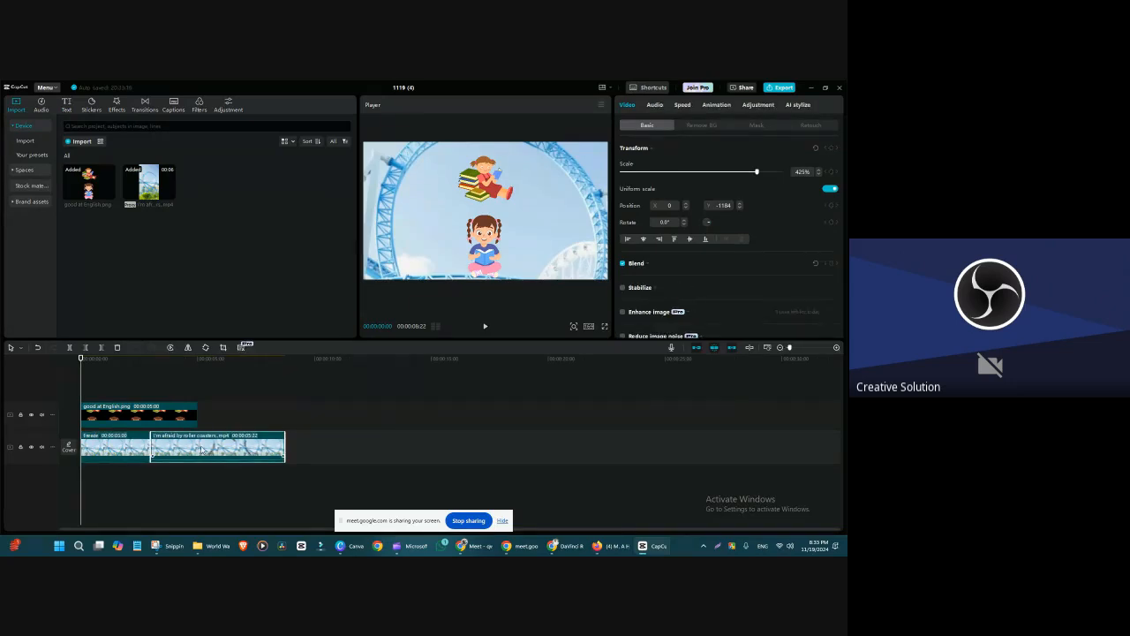
key(Delete)
click(113, 445)
key(Delete)
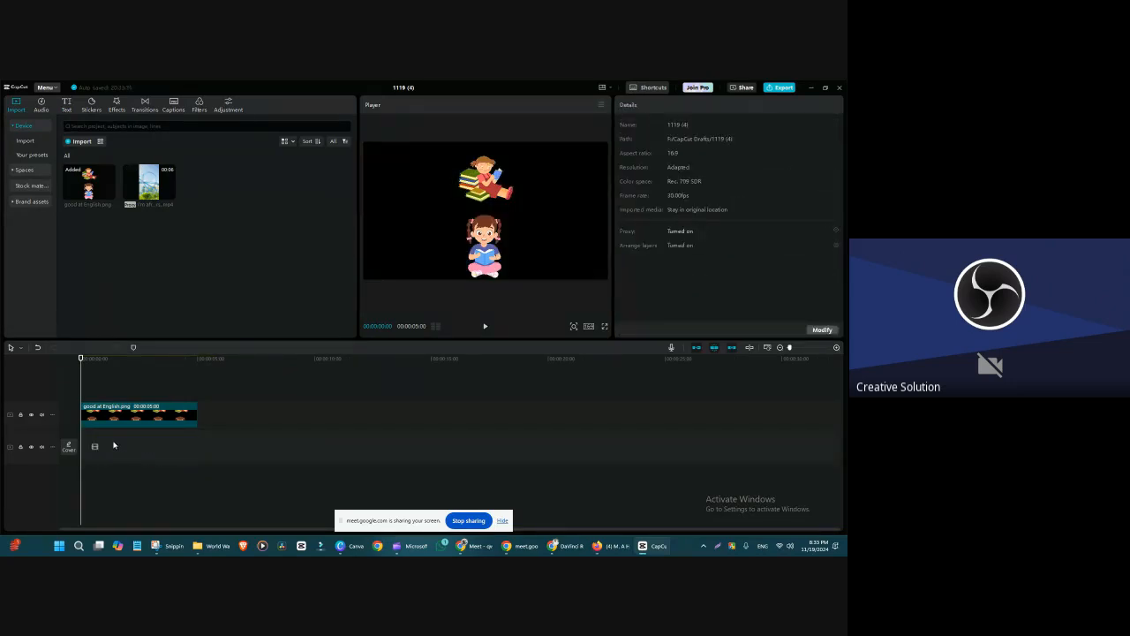
key(ctrl+z)
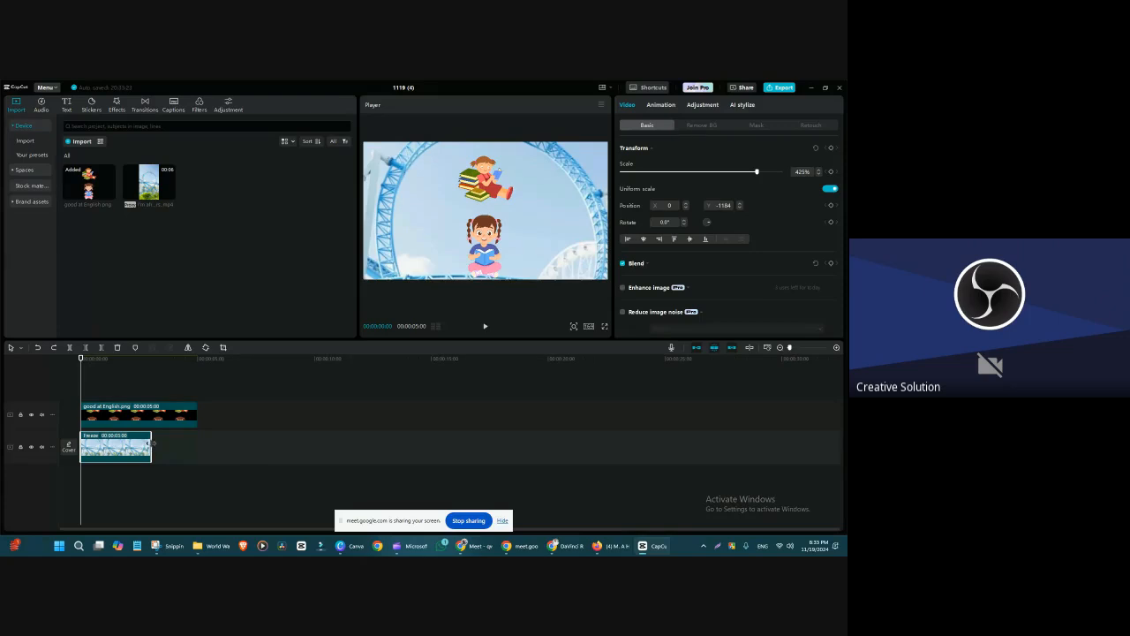
- Extend the freeze-frame clip to 5 seconds so it ends together with the image clip
drag(152, 446, 197, 446)
click(144, 391)
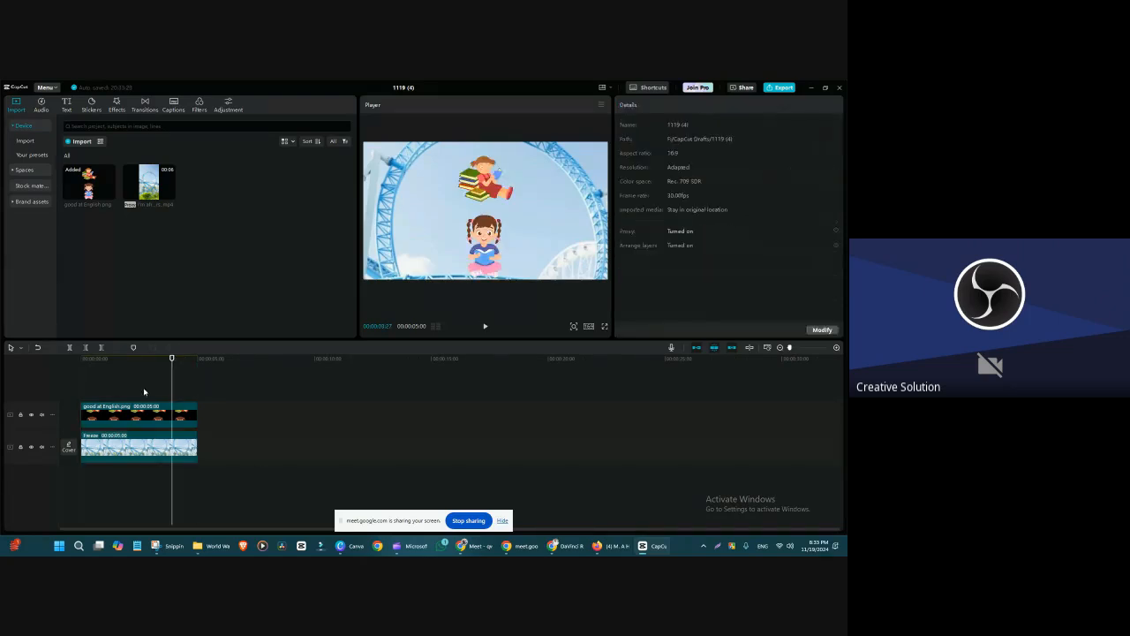
click(121, 394)
- Delete the "good at English" image clip and move the freeze frame up to about Y 3420 so the bushes fill the frame
click(145, 421)
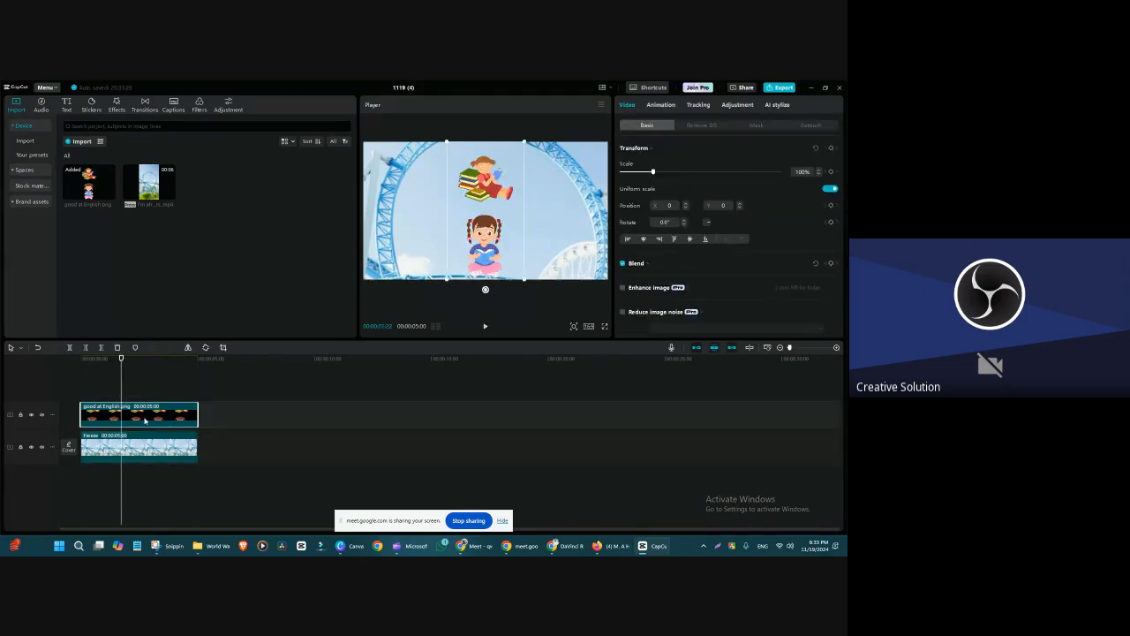
key(Delete)
click(146, 451)
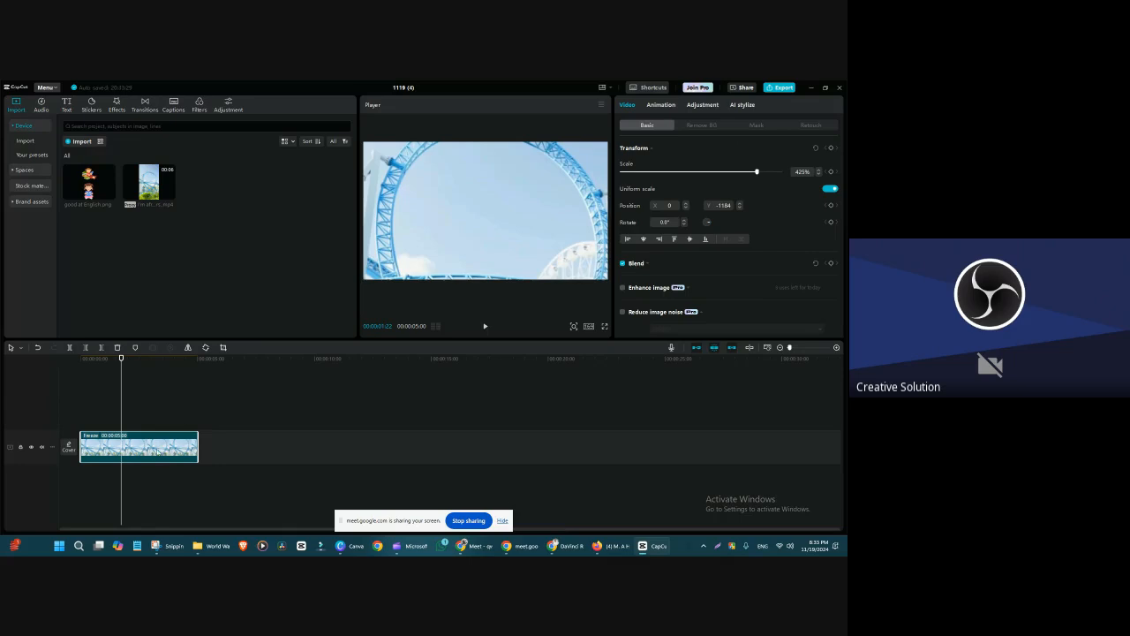
drag(496, 197, 571, 85)
drag(542, 241, 537, 227)
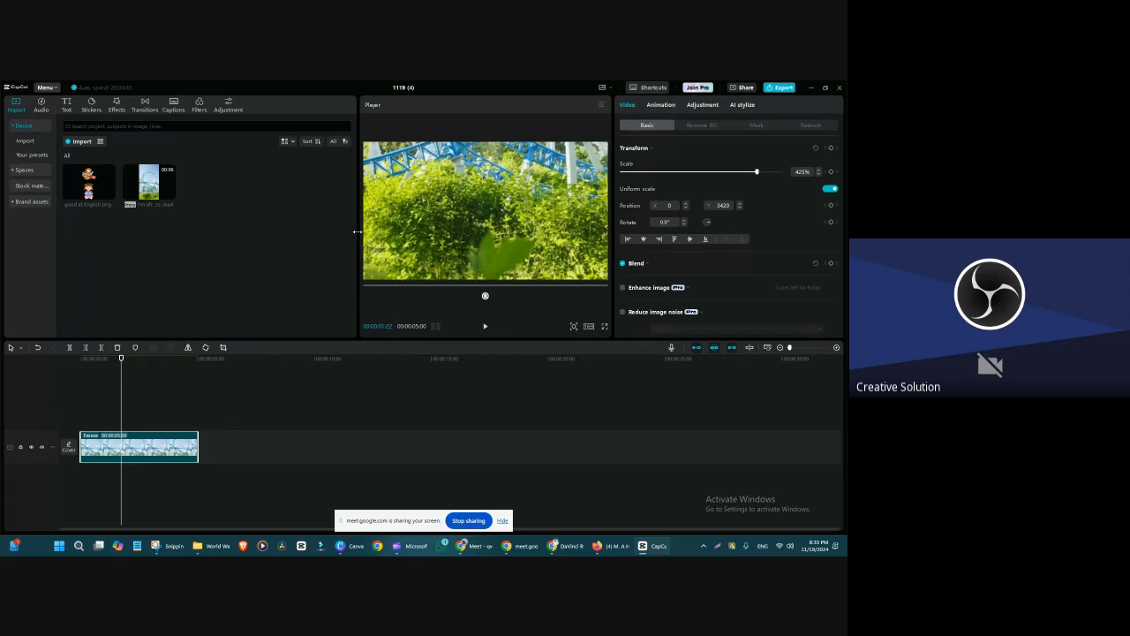
- Enlarge the player preview by shrinking the media, timeline and properties areas around it
drag(357, 232, 296, 235)
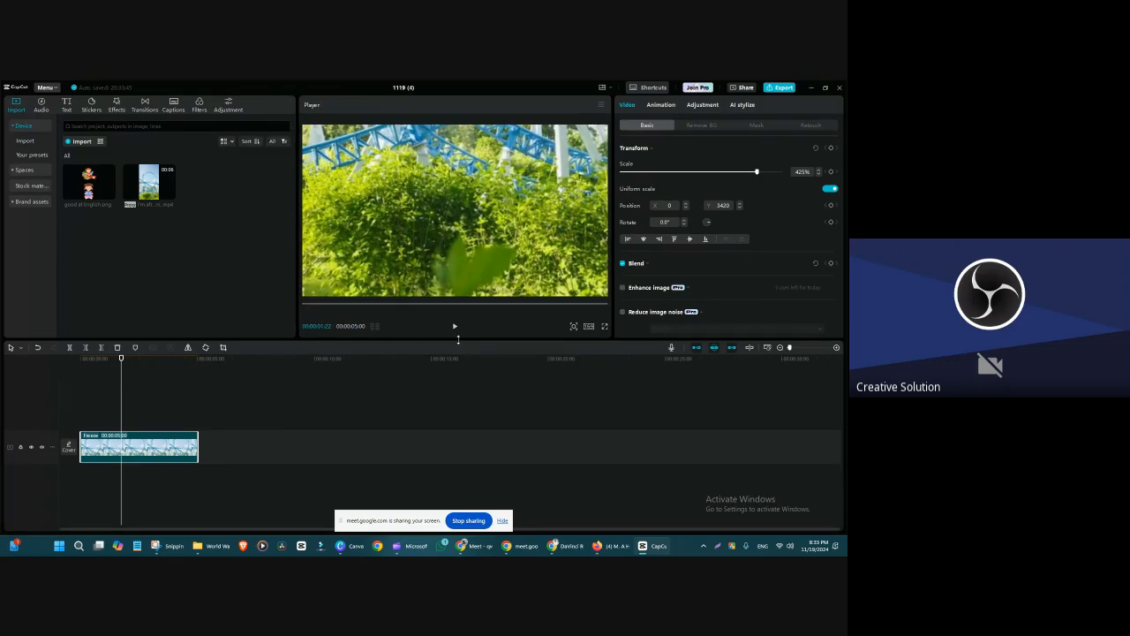
drag(457, 338, 460, 424)
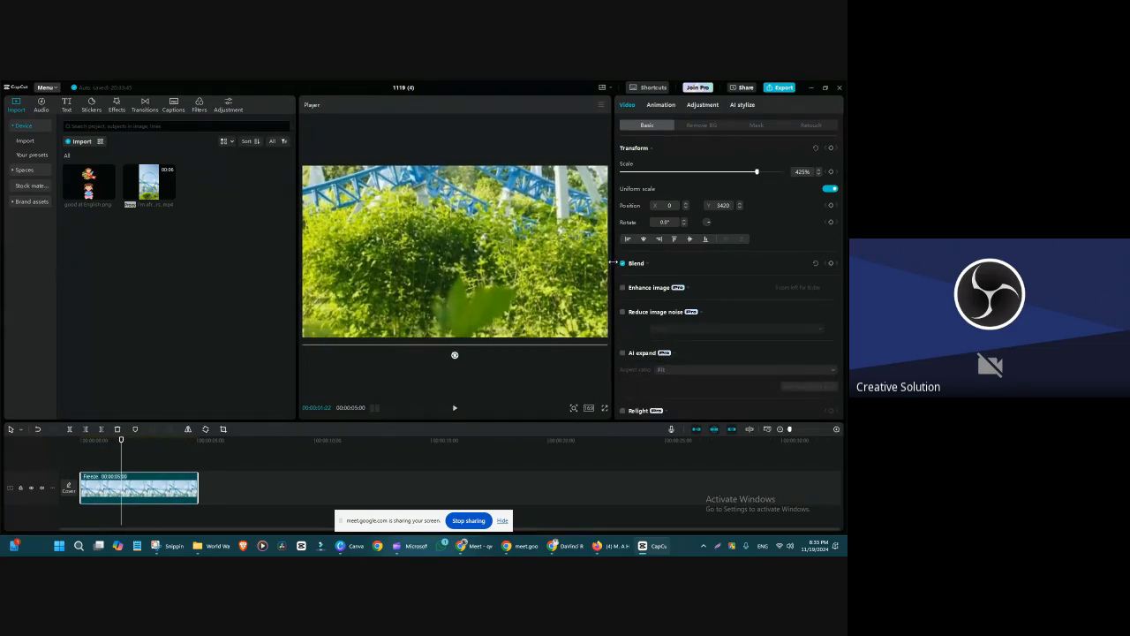
drag(615, 262, 685, 265)
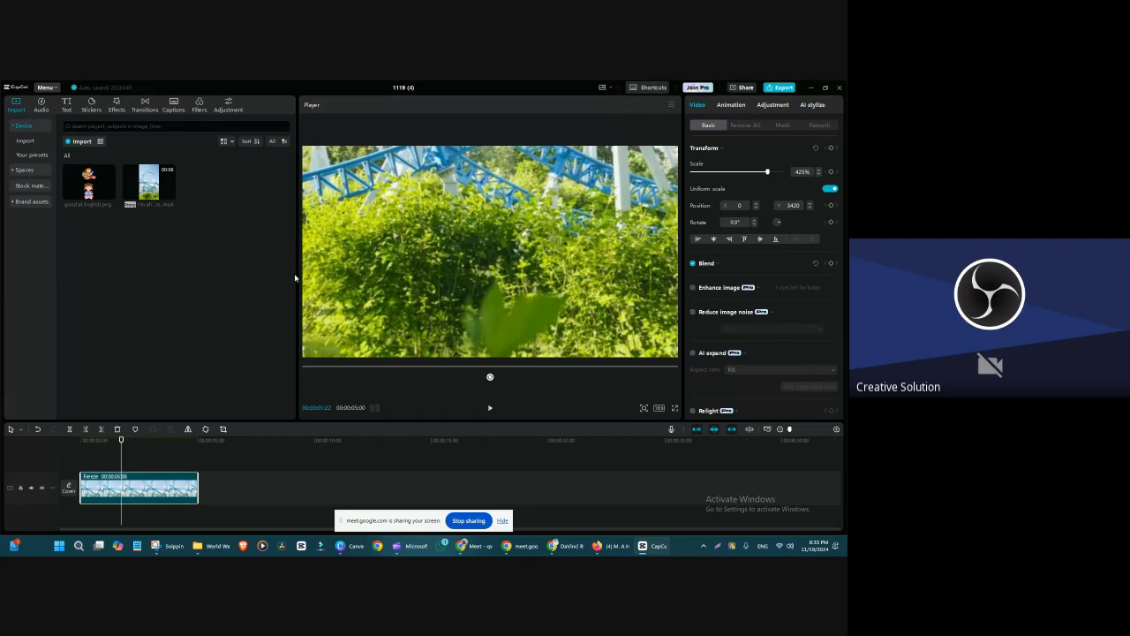
drag(297, 273, 268, 270)
- Place the "good at English" image on a track above the freeze frame and move it slightly up and left in the frame
click(101, 253)
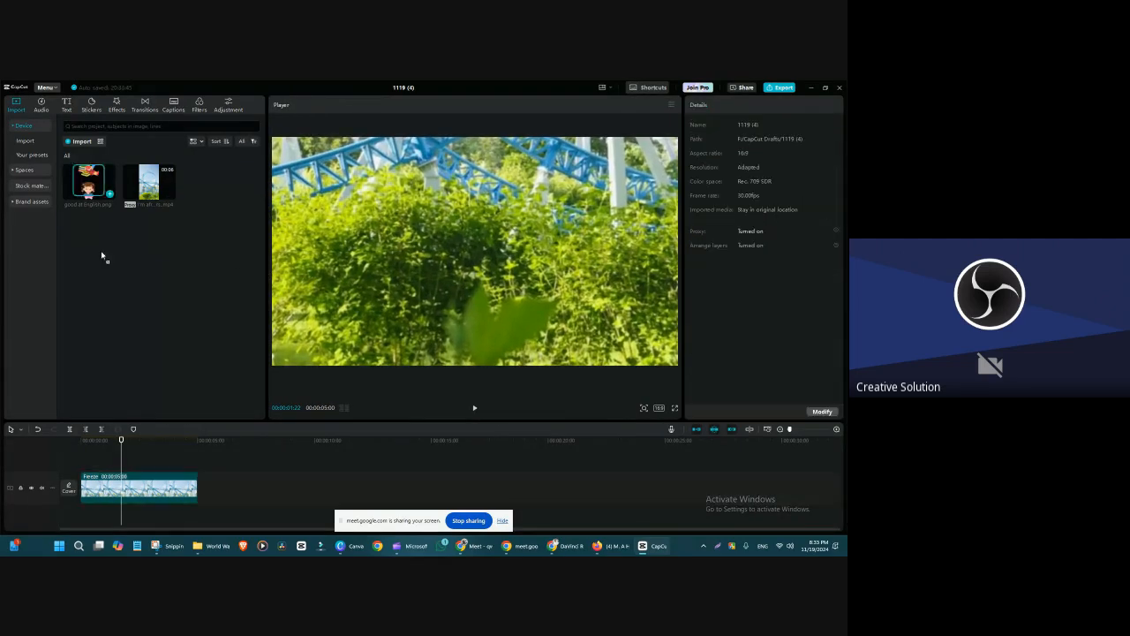
drag(82, 452, 83, 453)
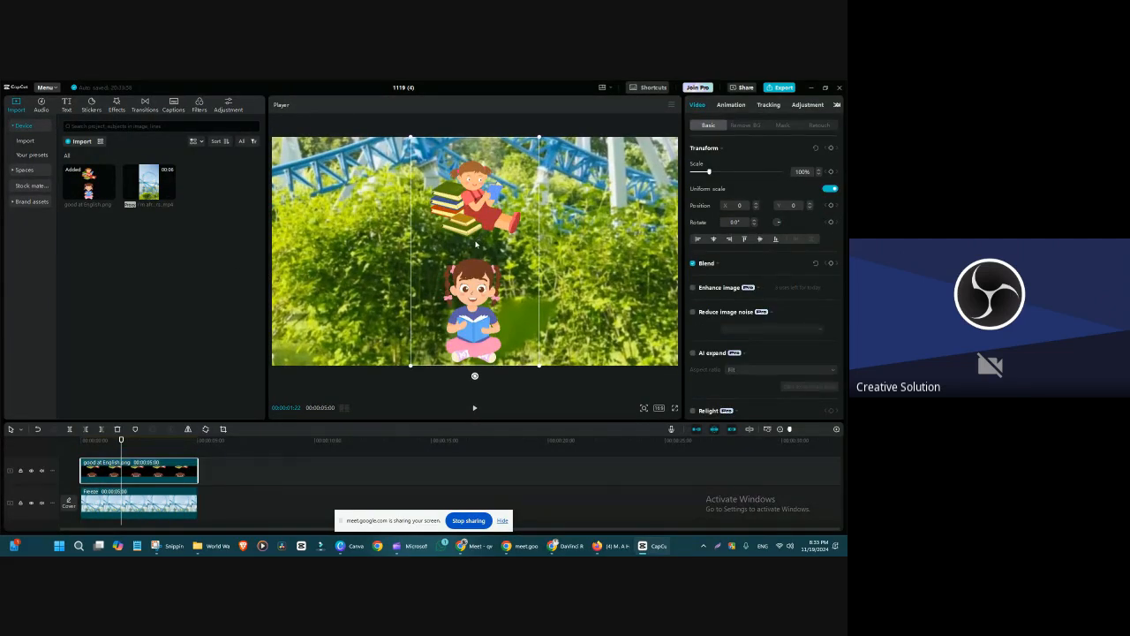
drag(476, 242, 467, 202)
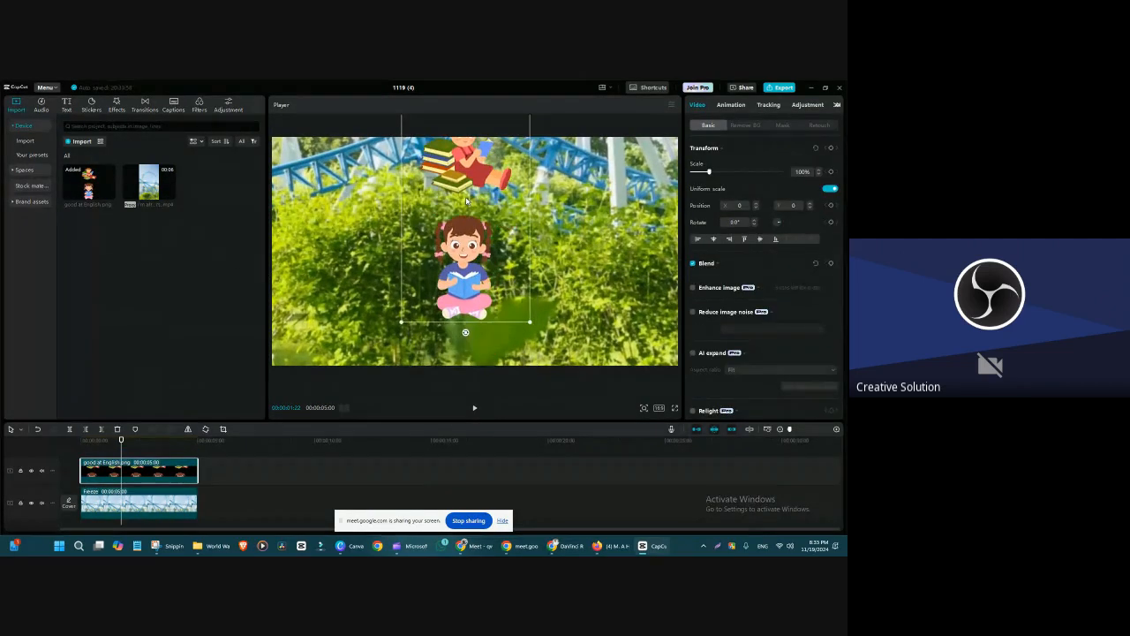
- Crop the overlay image so that only the lower girl with the blue book remains
click(223, 429)
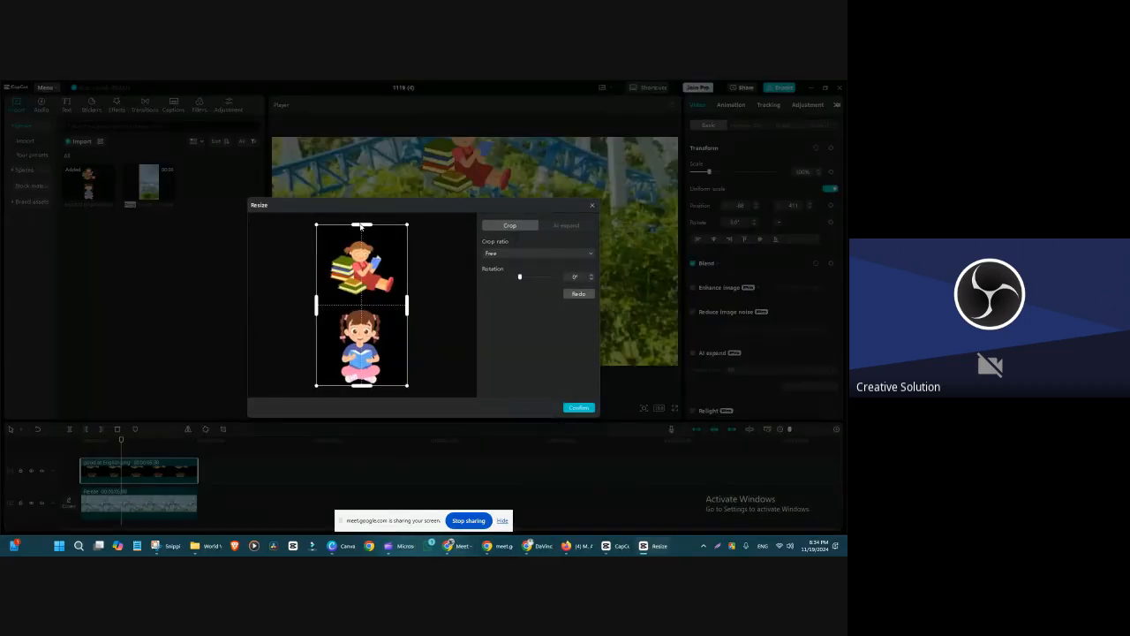
drag(360, 226, 363, 301)
click(579, 407)
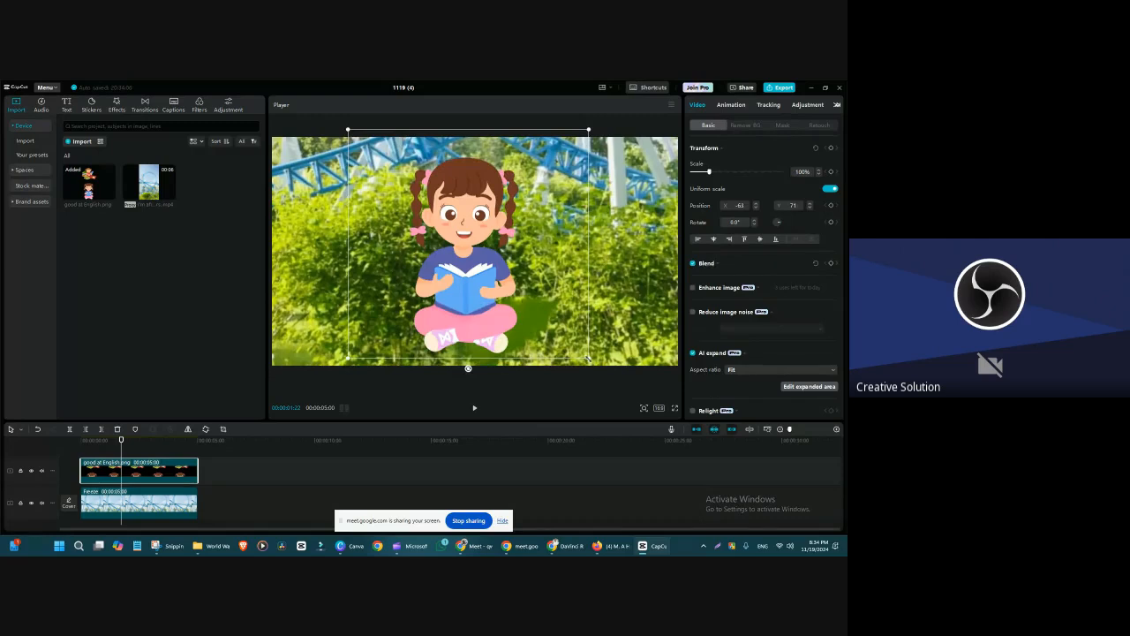
- Scale the girl image down to about 76% and position it slightly left of centre over the bushes
drag(588, 359, 482, 289)
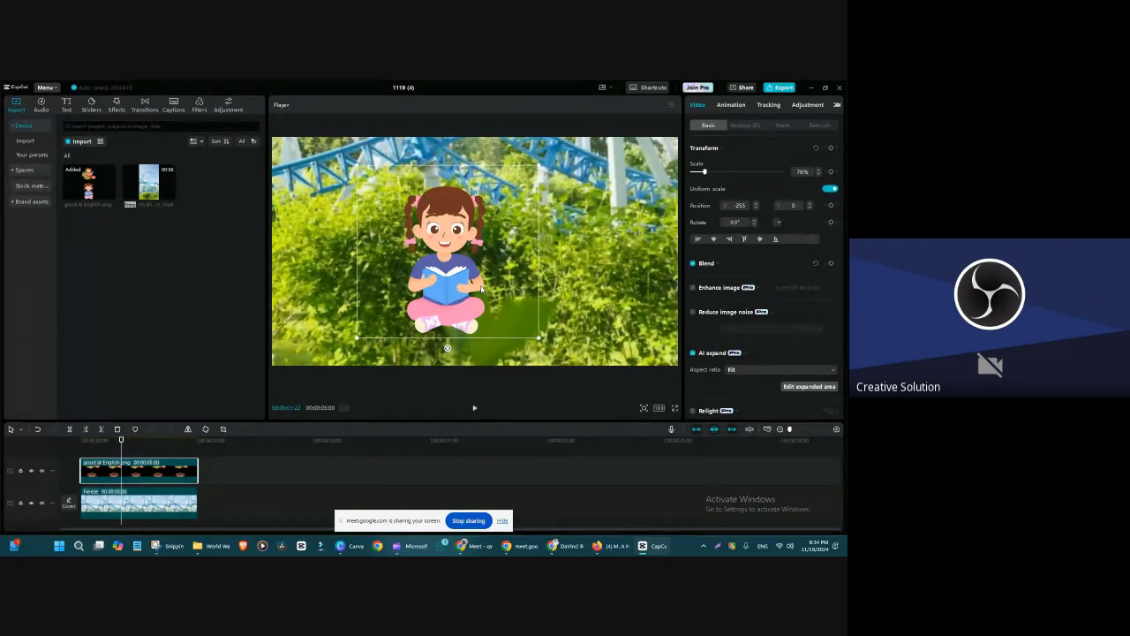
mouse_move(381, 309)
mouse_down()
mouse_move(500, 298)
mouse_move(384, 292)
mouse_up()
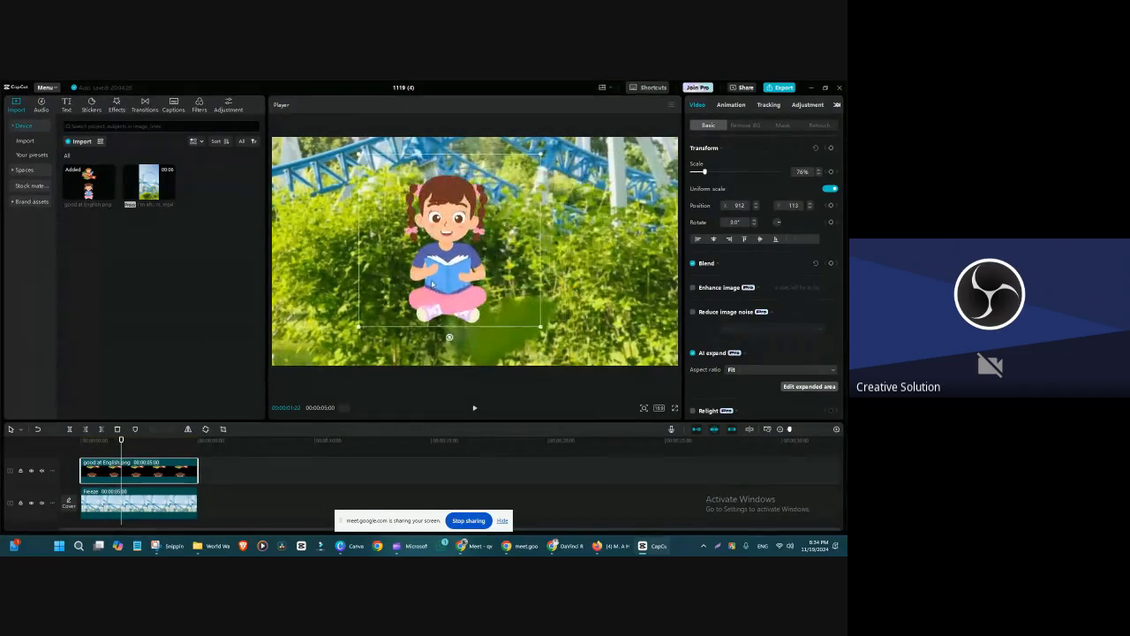
- Enlarge the timeline and animate the girl image with a transform keyframe near the start and a rightward move to about X 1410 near 2 seconds
drag(312, 416, 309, 337)
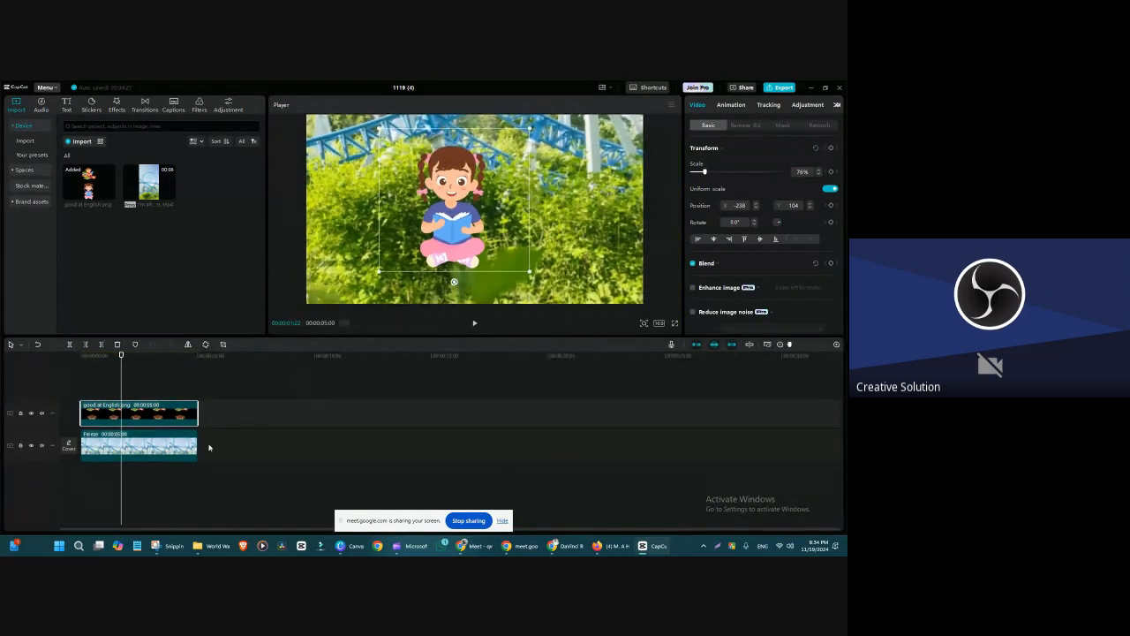
drag(116, 374, 88, 382)
click(830, 147)
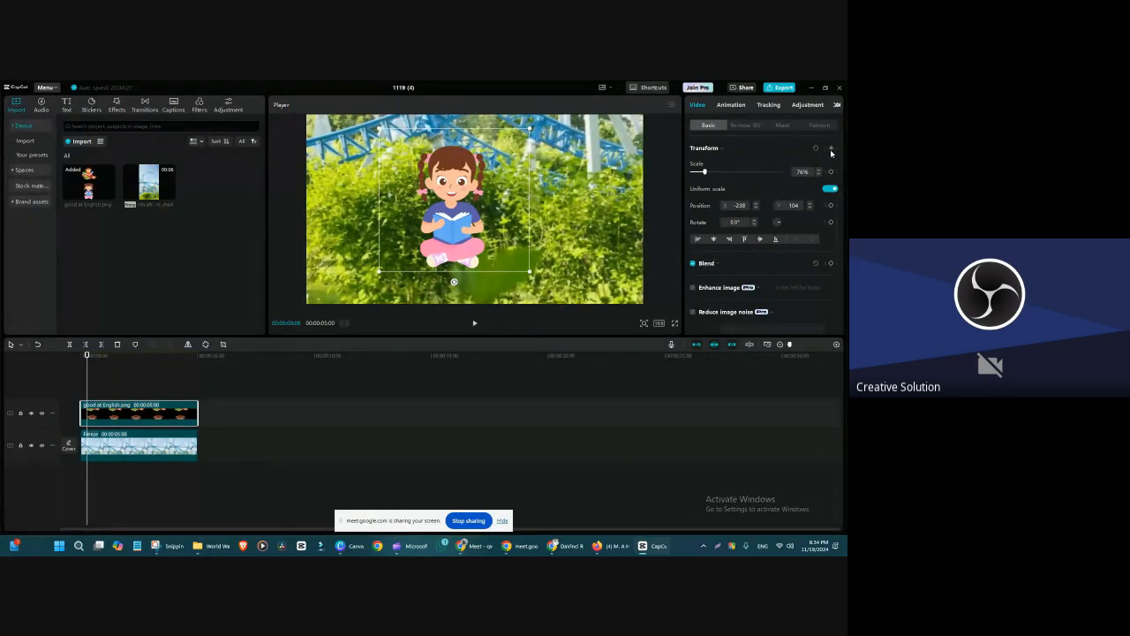
drag(98, 382, 129, 385)
drag(457, 241, 600, 240)
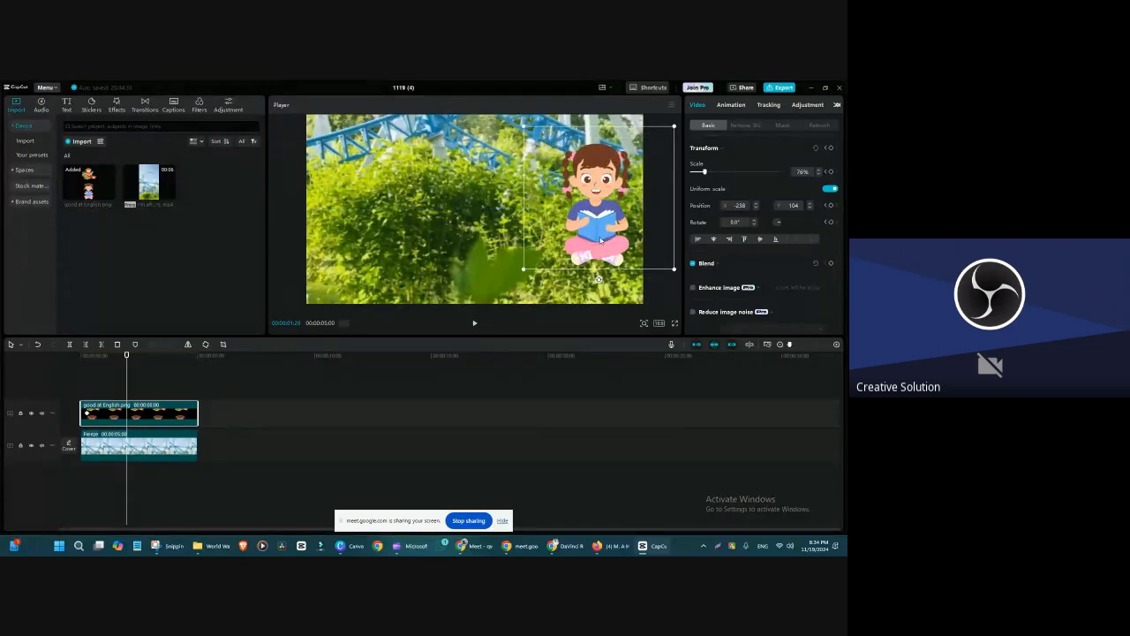
- Play the animation from the start to 00:00:02:15 and move the girl image back to about X -298, Y 99 there
drag(130, 369, 40, 402)
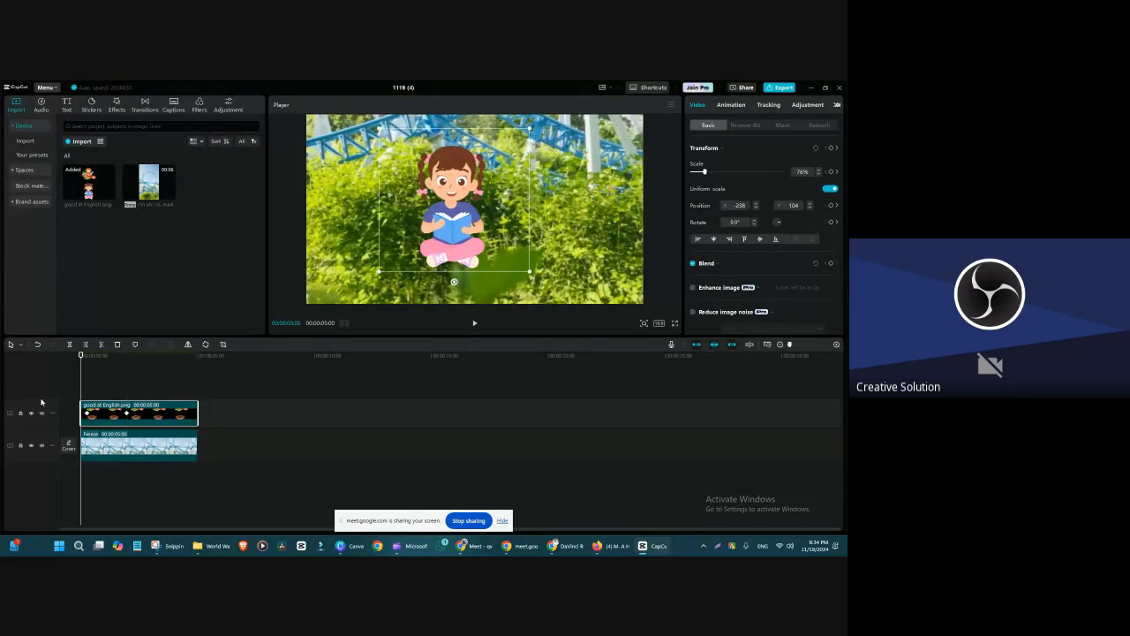
key(space)
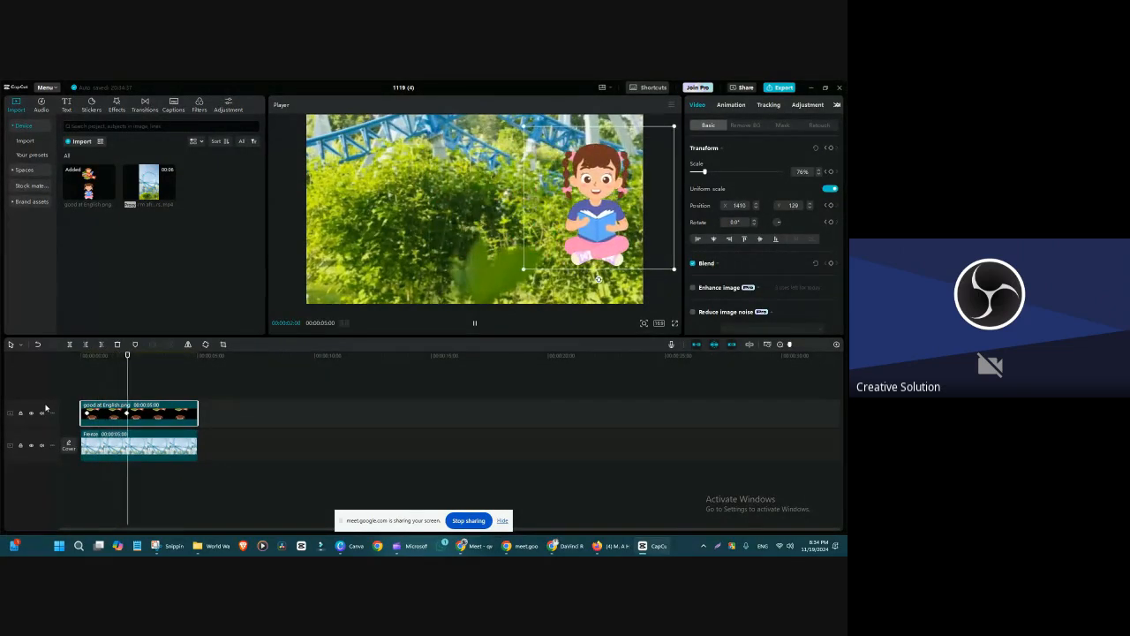
key(space)
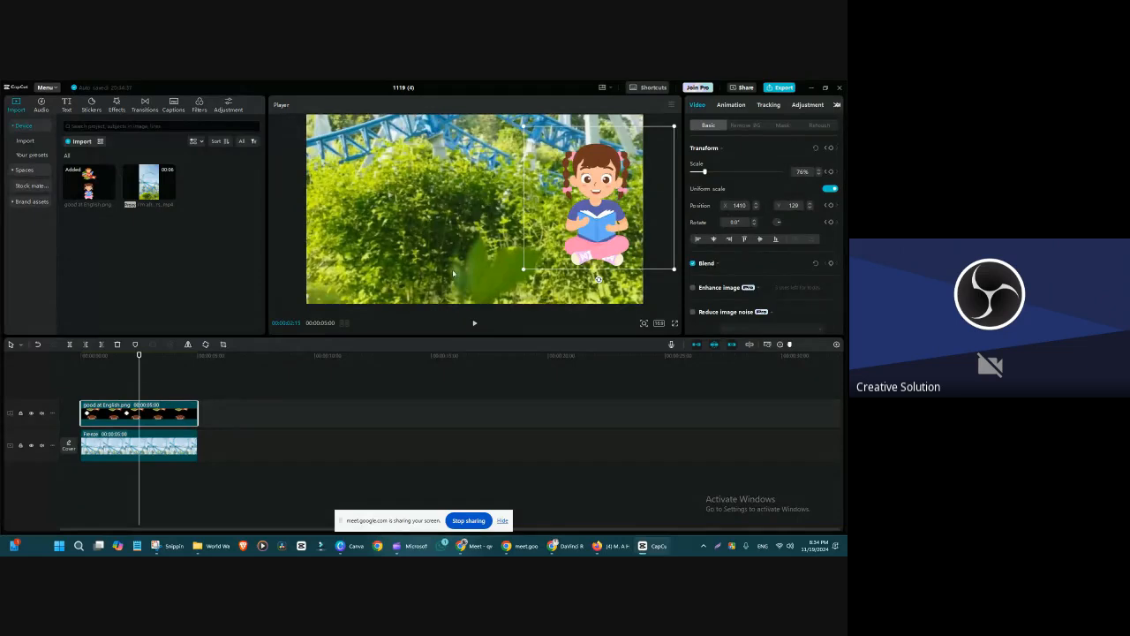
drag(551, 247, 400, 242)
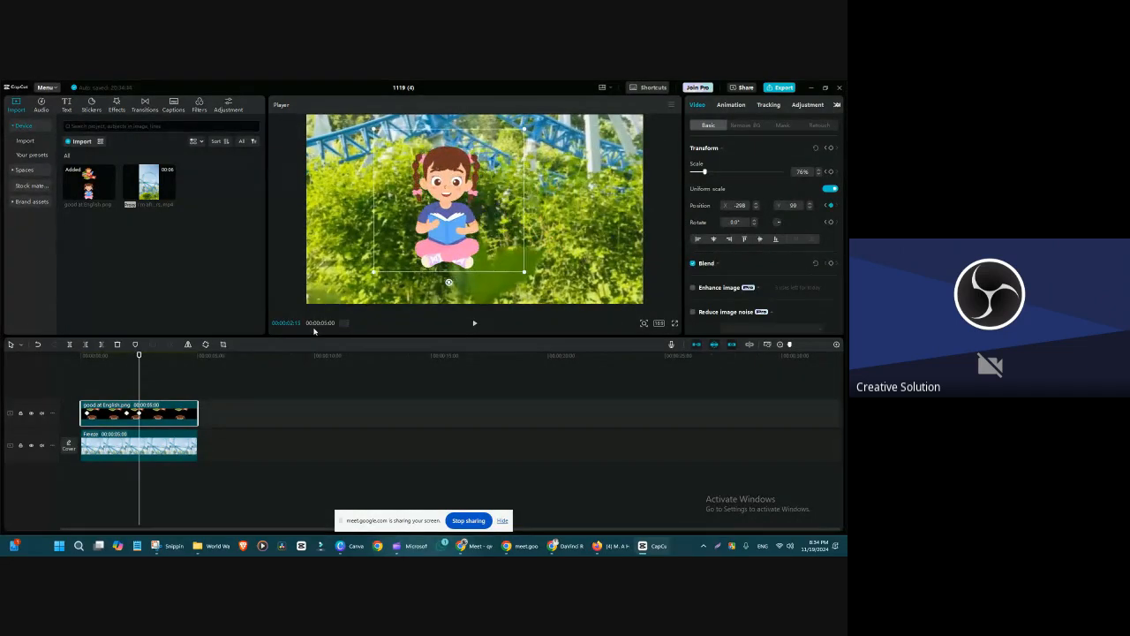
- Show the variable speed animation on the girl image clip and display its position keyframe graph
right_click(179, 412)
click(233, 502)
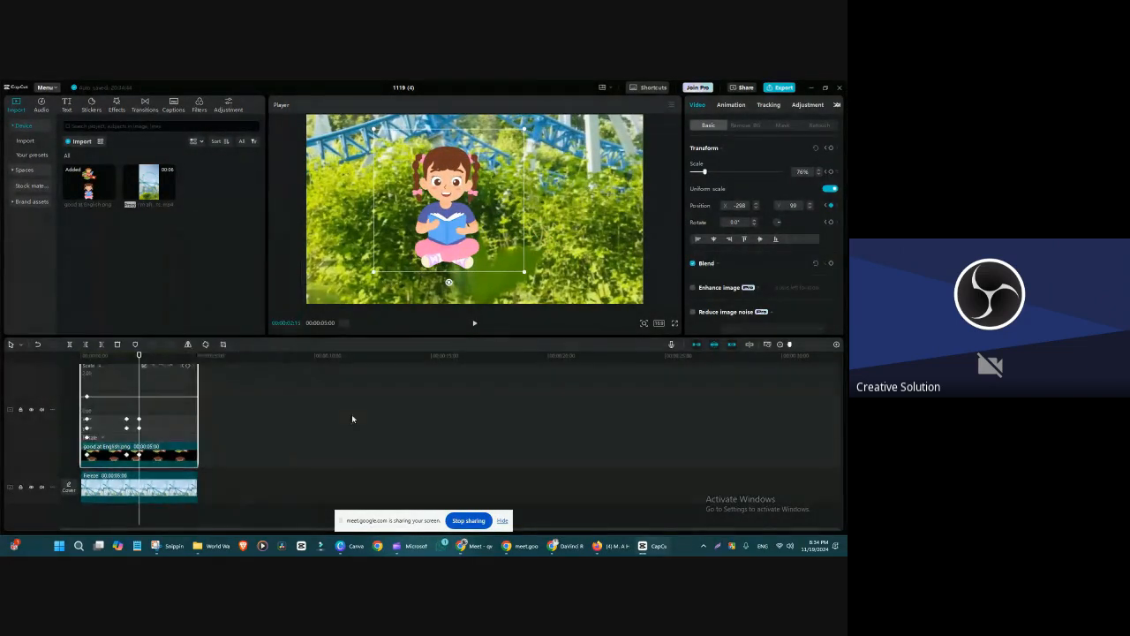
scroll(127, 435, down, 1)
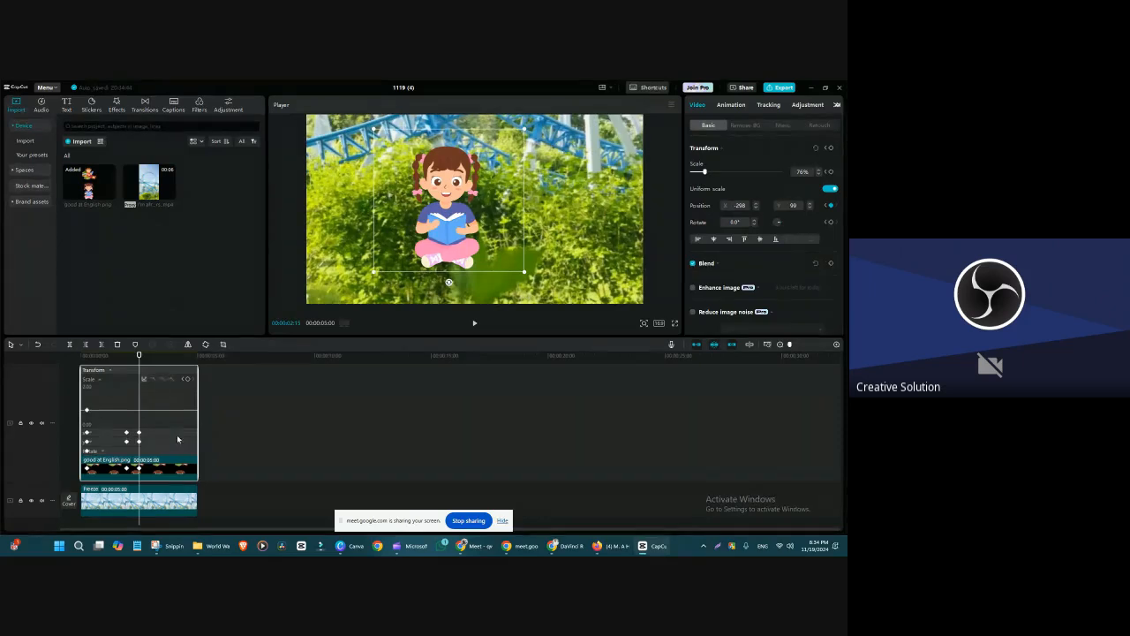
right_click(176, 469)
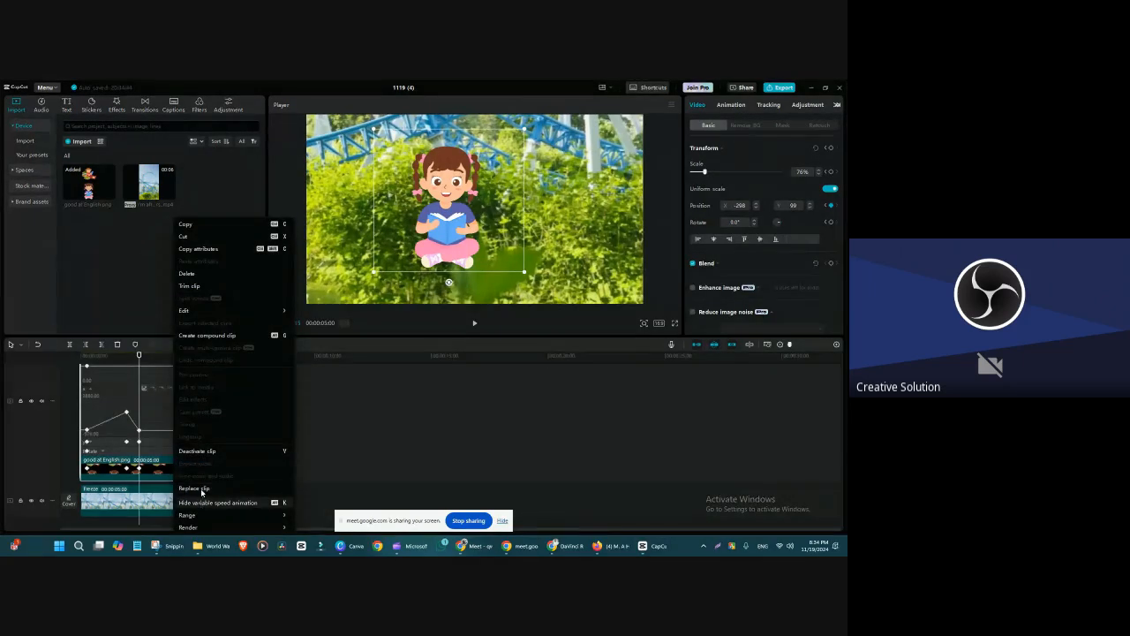
click(321, 428)
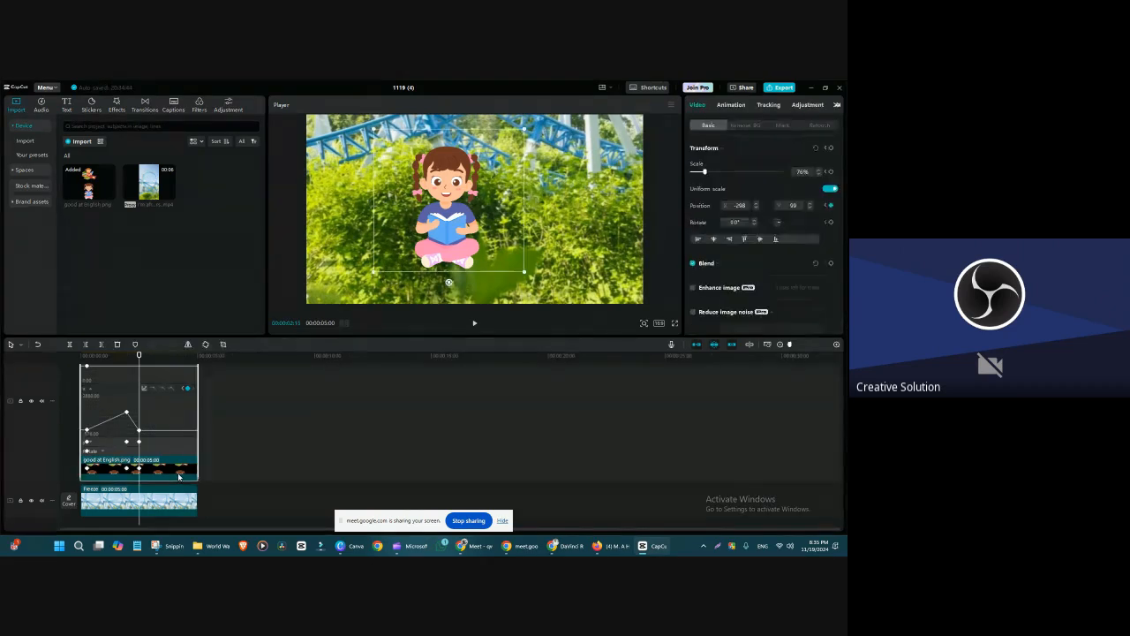
- Hide the variable speed animation on the girl image clip and remove the clip's keyframes
right_click(177, 474)
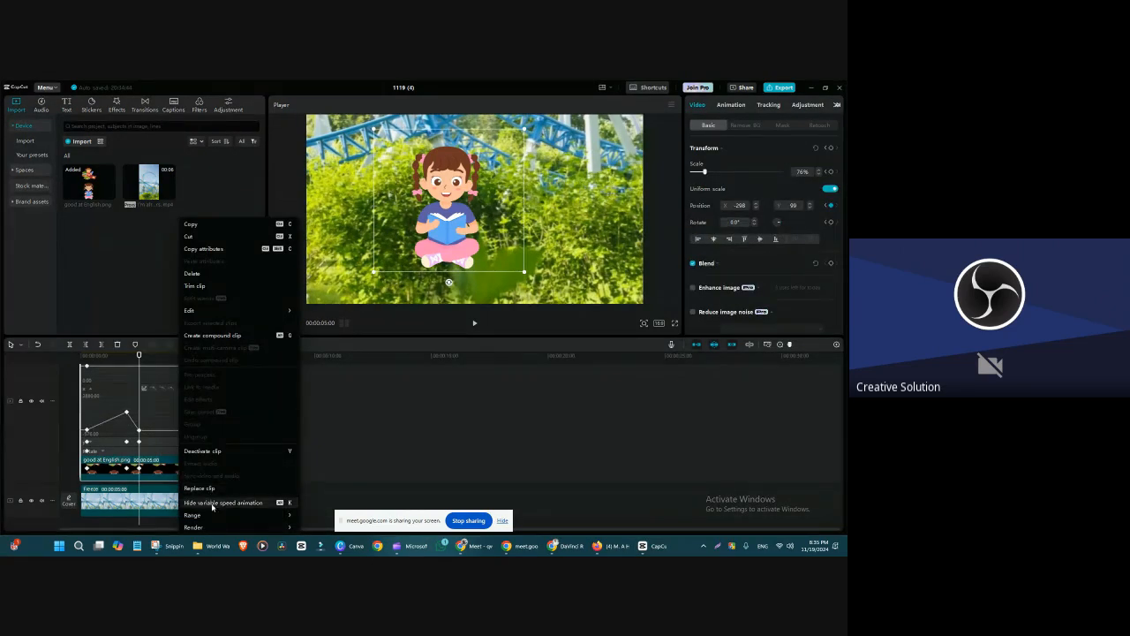
click(212, 506)
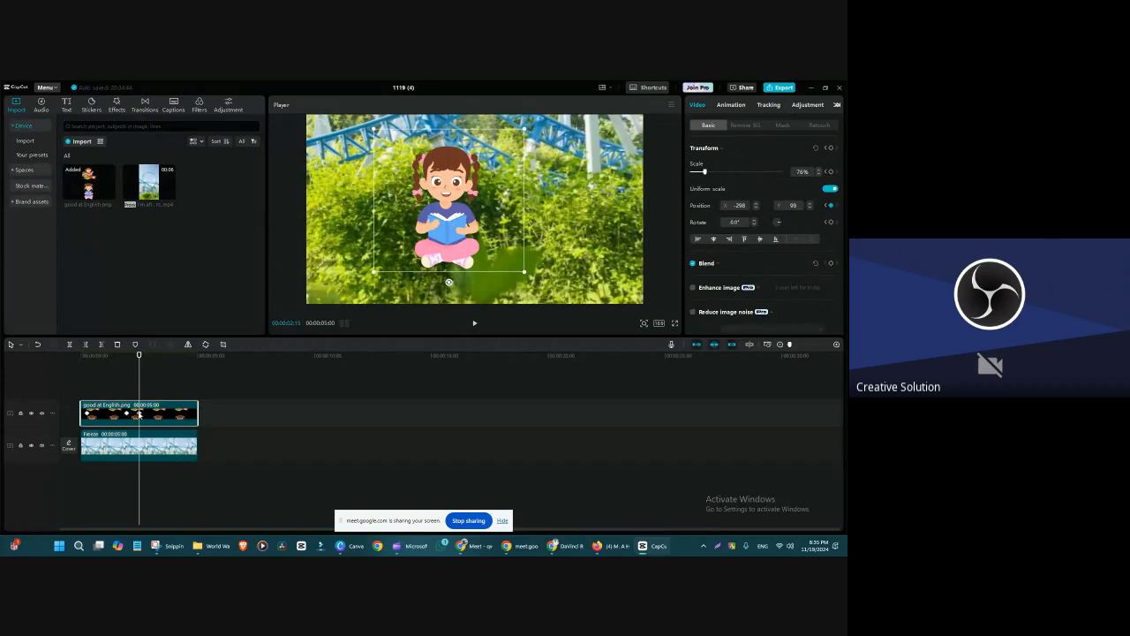
click(87, 413)
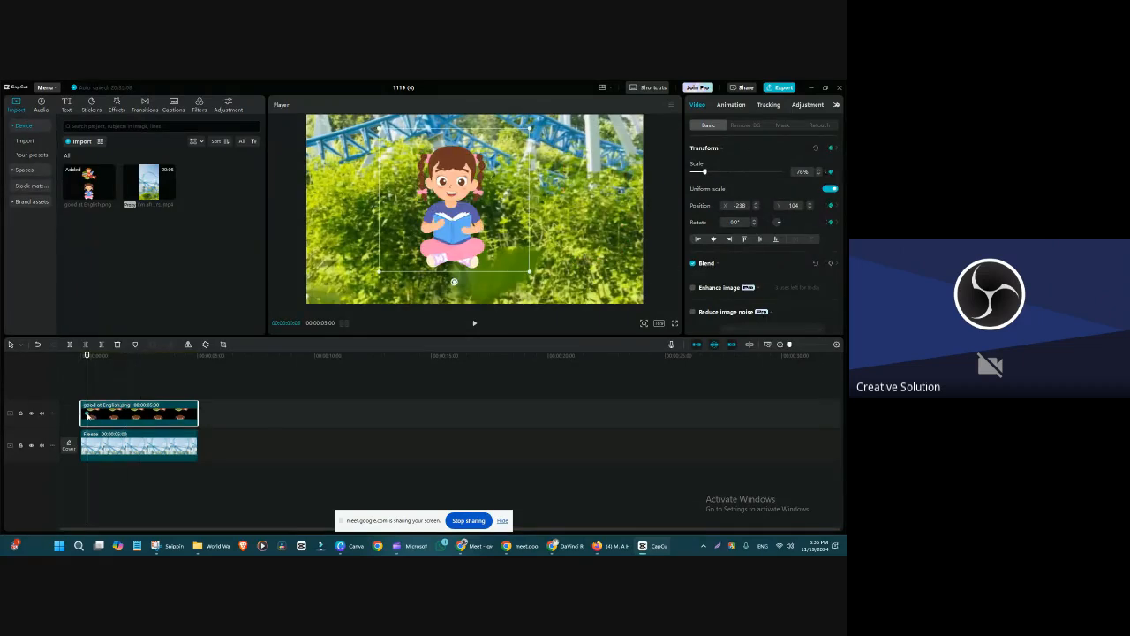
ctrl+scroll(202, 459, up, 5)
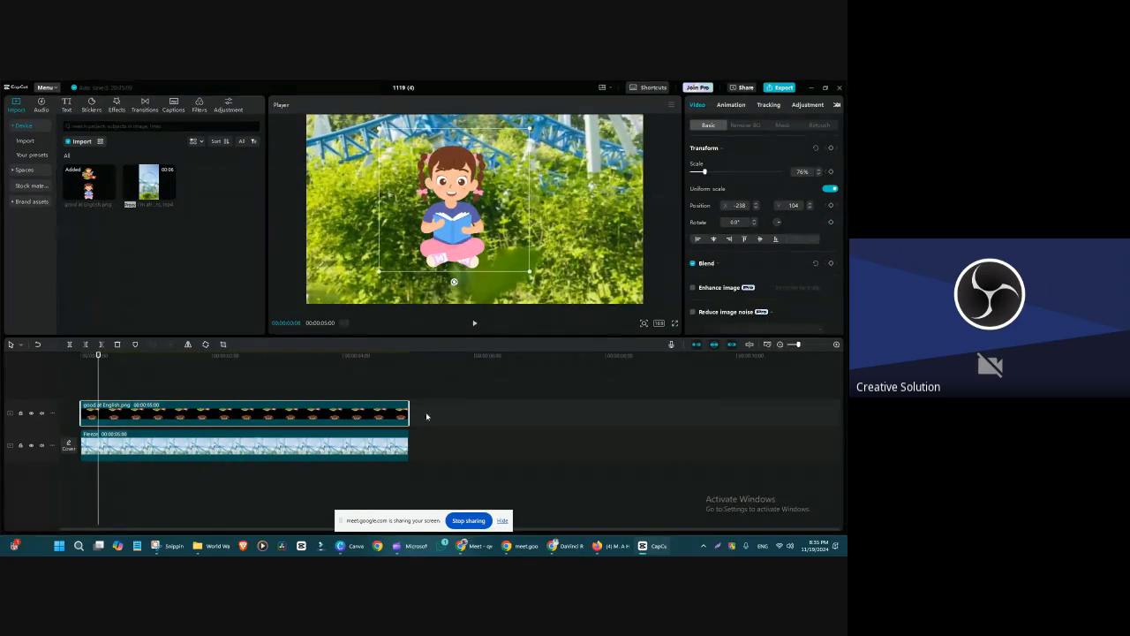
- Enlarge the properties and preview area, shift the girl image horizontally, and set its X position to 600
drag(683, 266, 586, 265)
drag(601, 337, 602, 387)
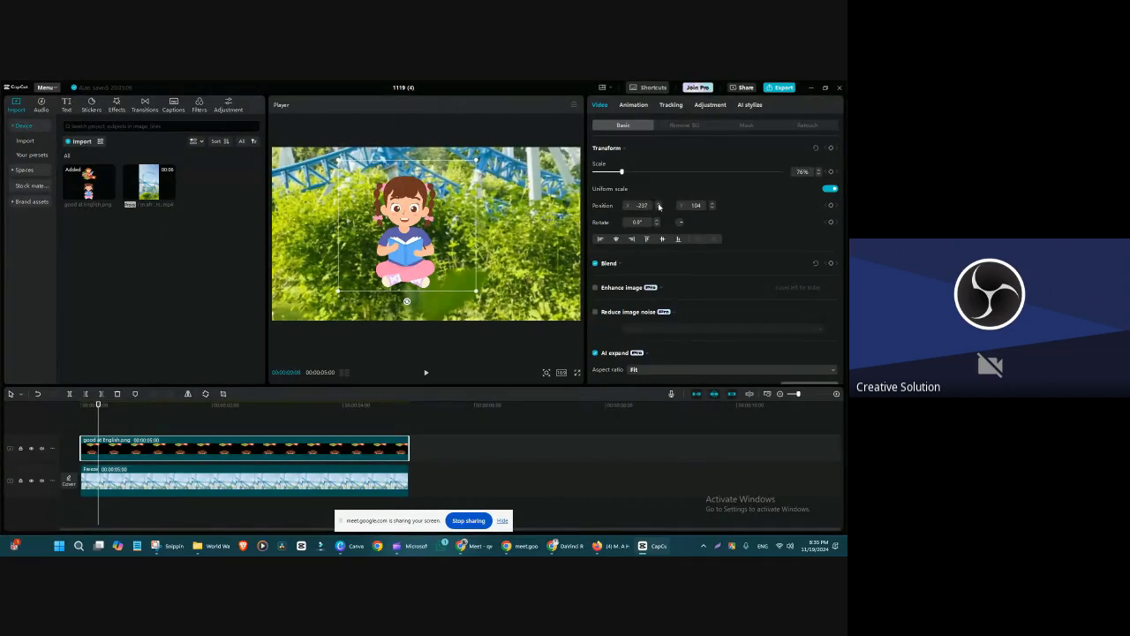
mouse_move(432, 227)
mouse_down()
mouse_move(367, 232)
mouse_move(487, 235)
mouse_move(452, 229)
mouse_up()
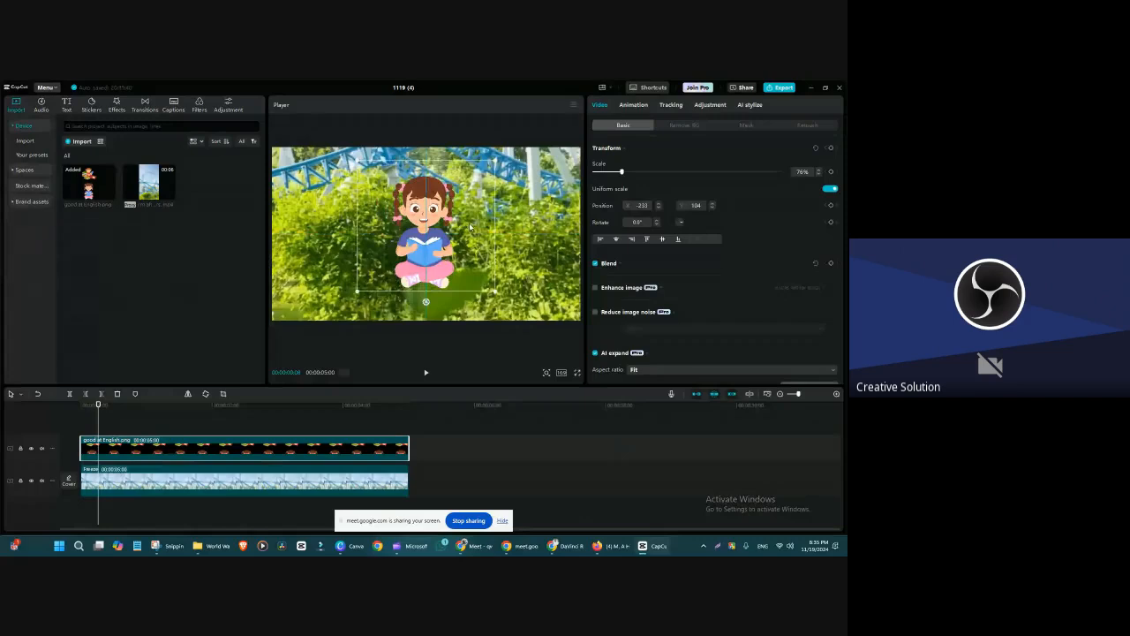
click(658, 208)
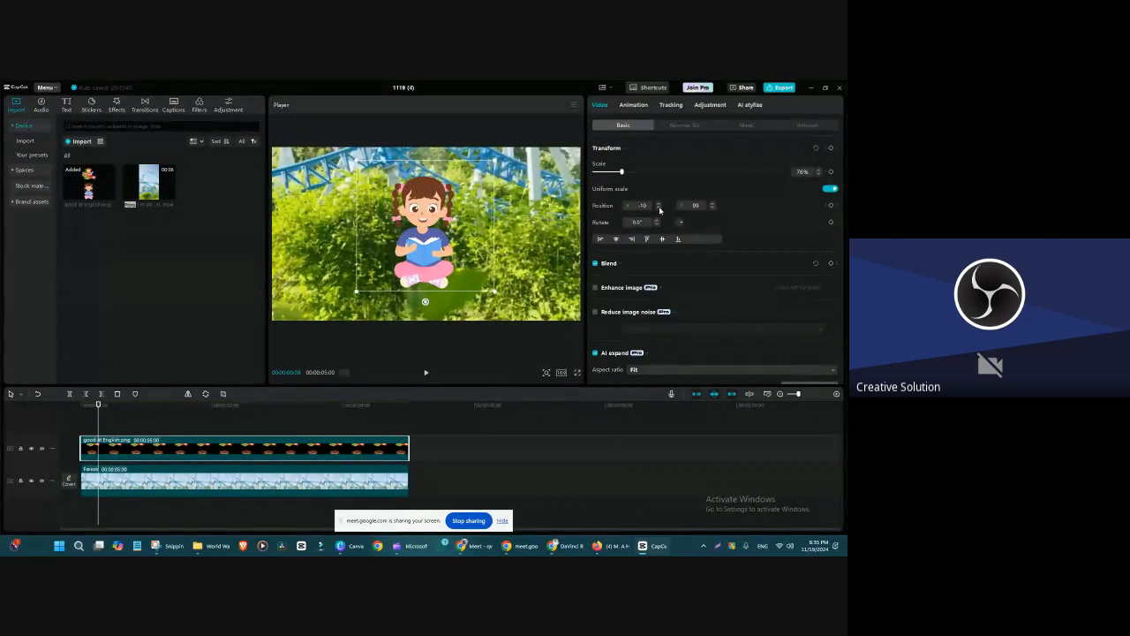
drag(659, 208, 659, 208)
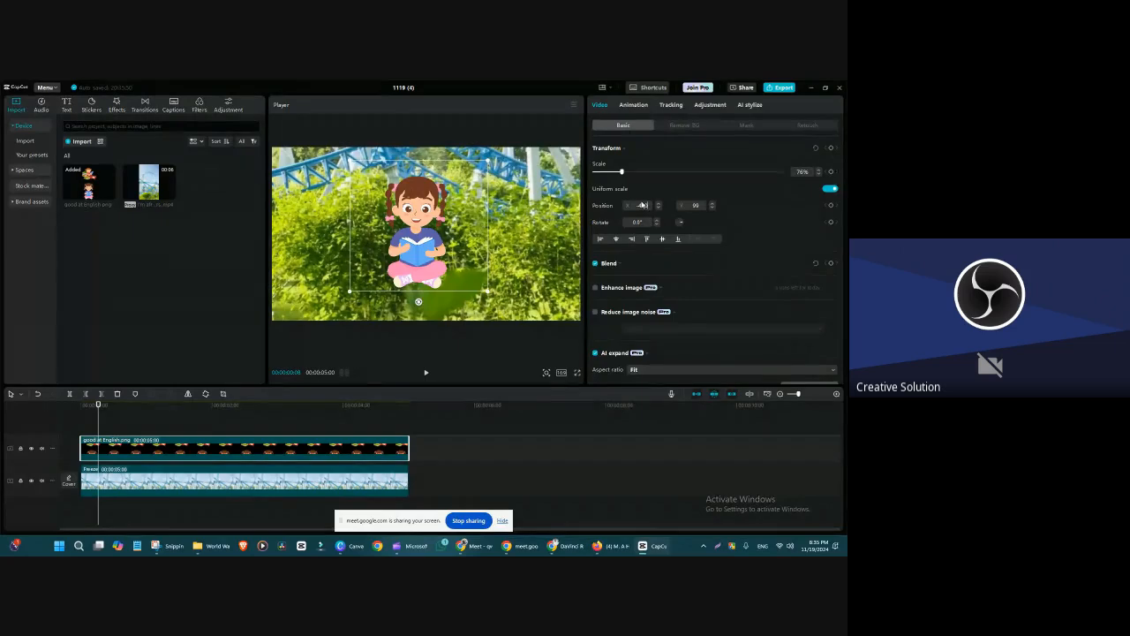
drag(643, 205, 642, 205)
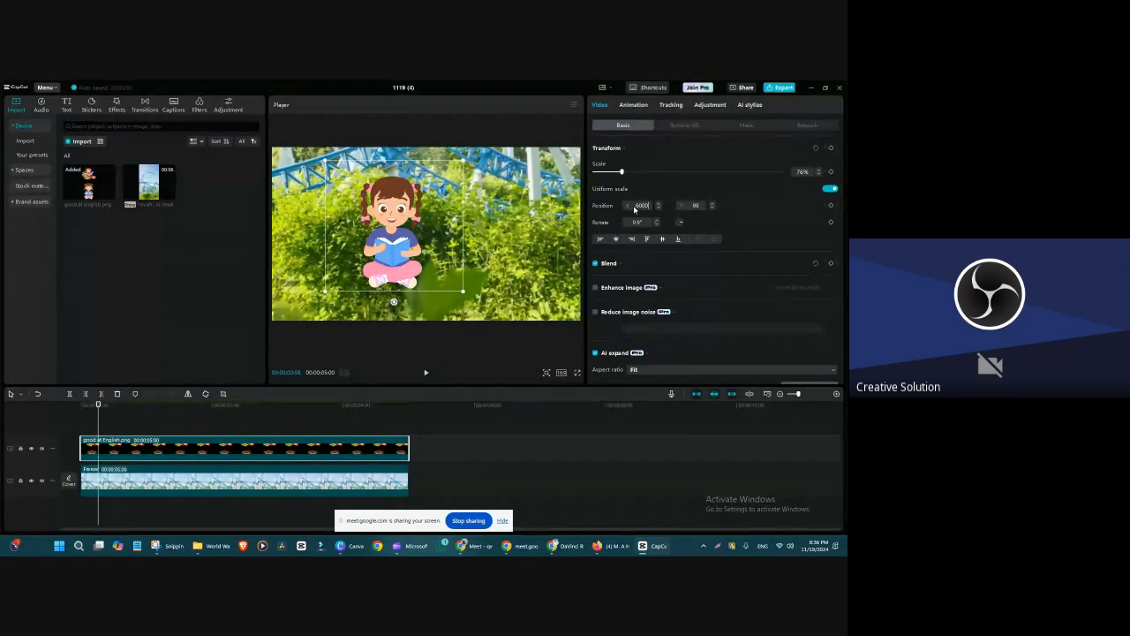
key(Return)
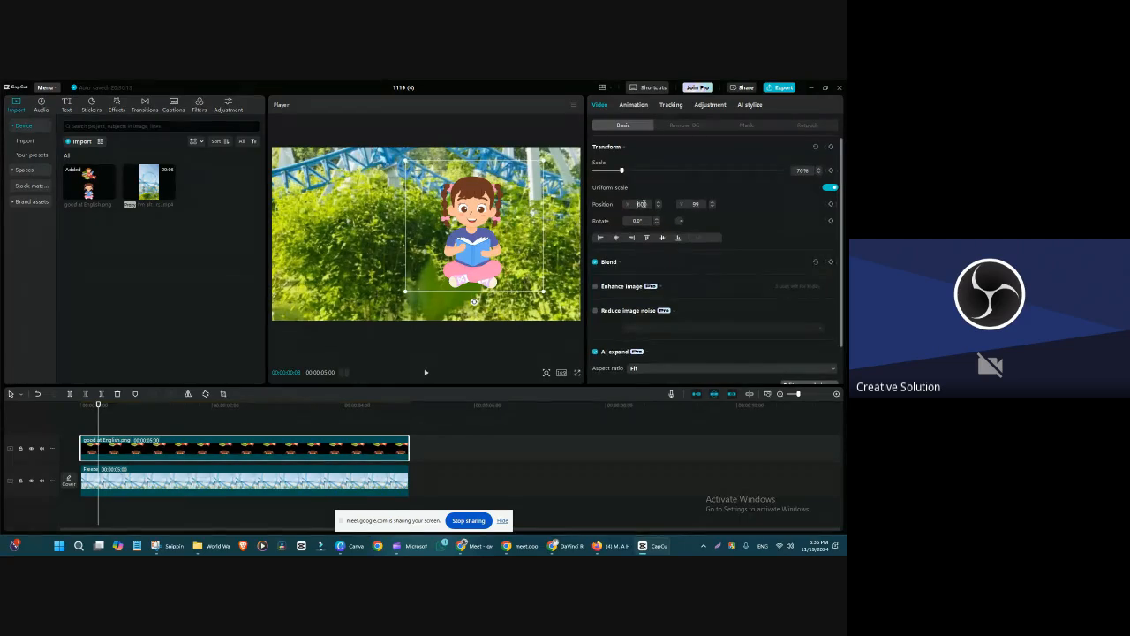
- Lower the girl image's X position in small decrements to about 560
click(641, 205)
text(60)
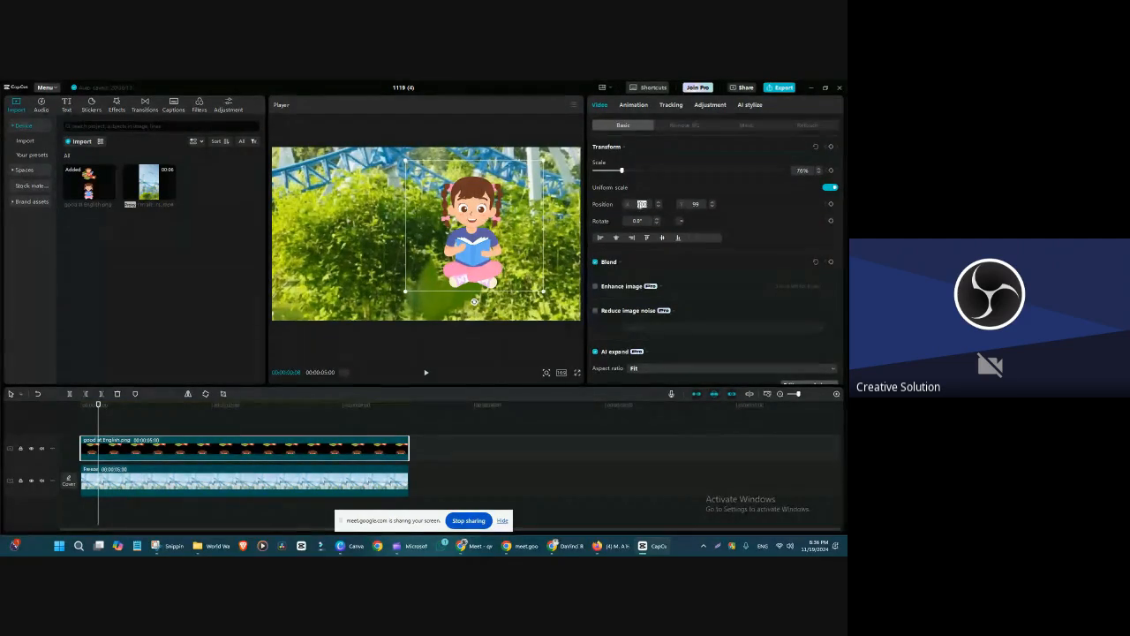
text(594)
key(Return)
click(658, 206)
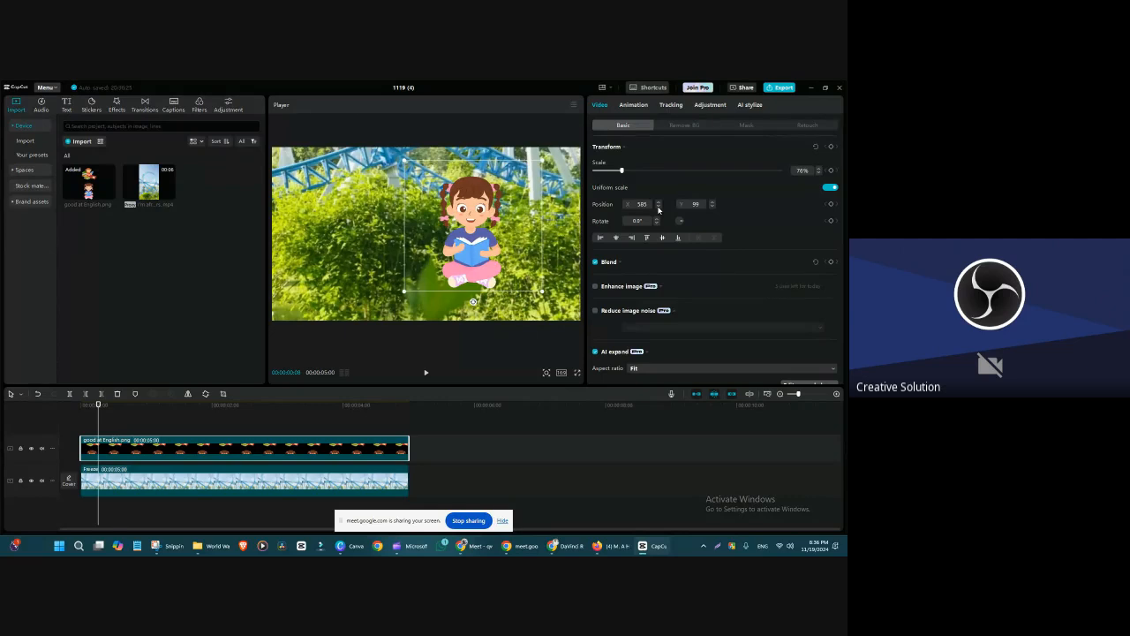
click(658, 207)
click(658, 207)
click(658, 207)
click(658, 207)
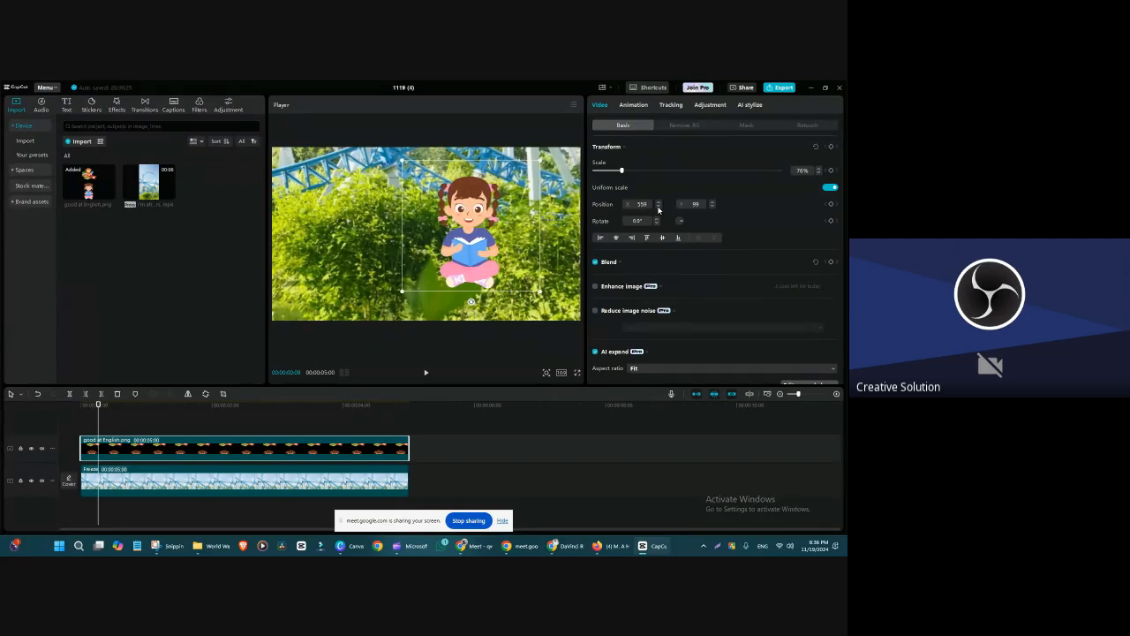
- Move the girl image to about X -489, Y 66 and shift the frozen background to about X 714, Y 3514
drag(481, 231, 360, 243)
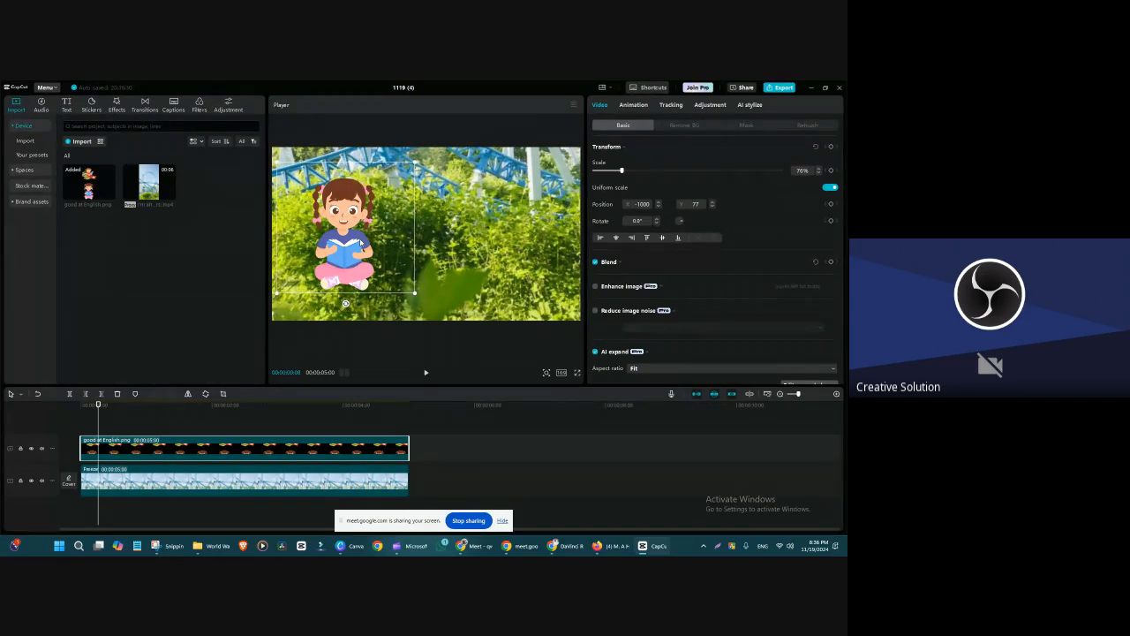
drag(360, 242, 400, 242)
click(482, 284)
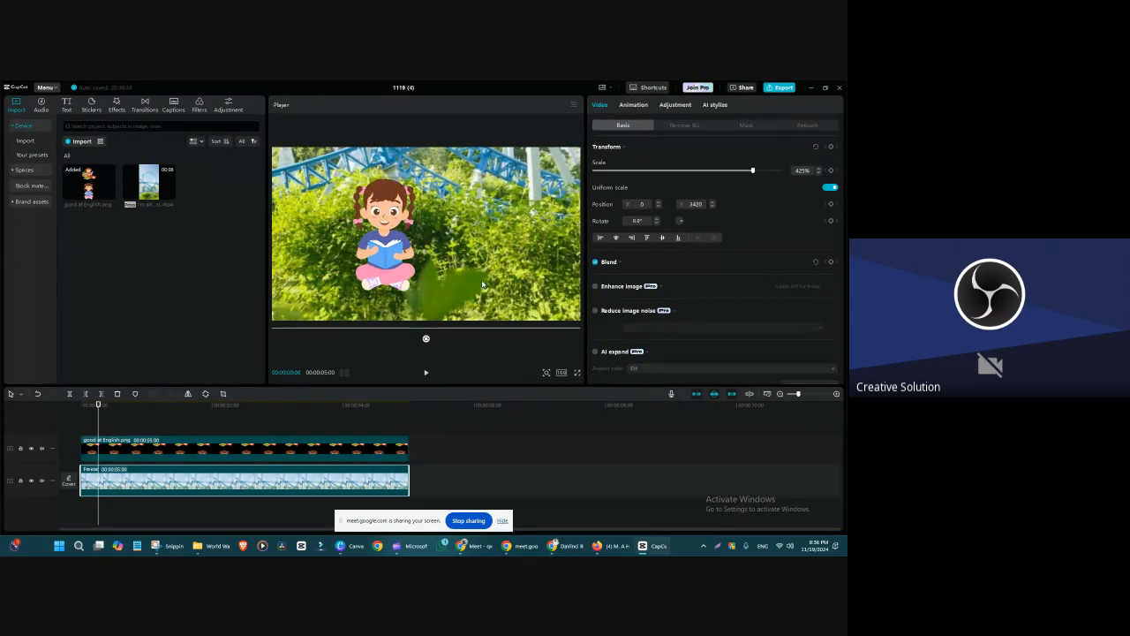
drag(482, 285, 530, 291)
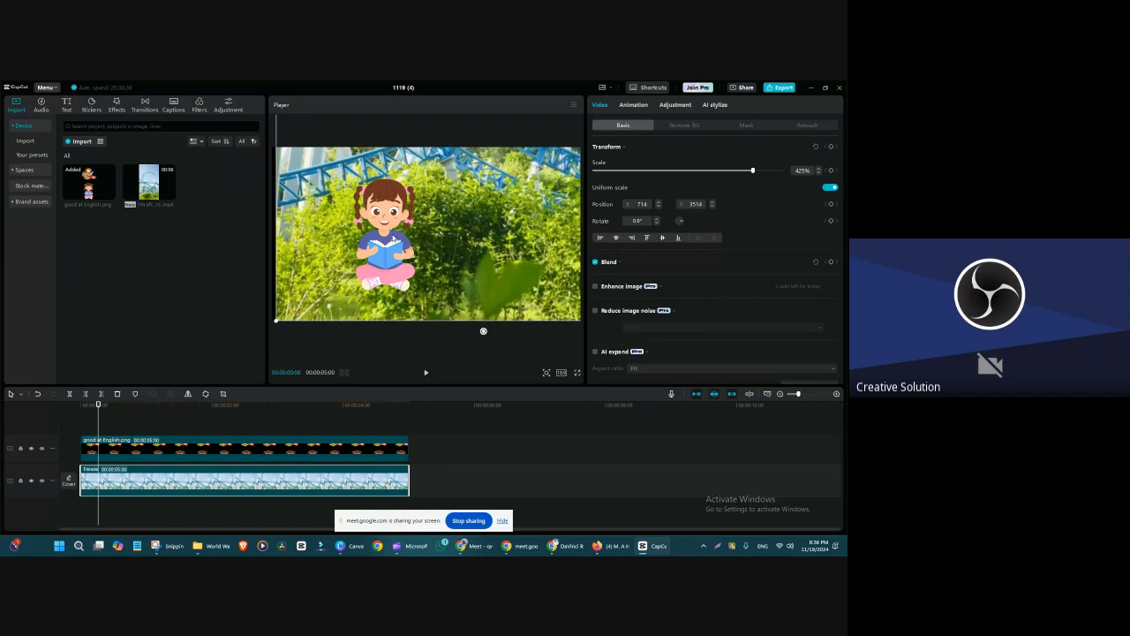
- Place a fresh copy of good at English.png above the existing clips from the timeline start and delete the old girl clip
click(400, 239)
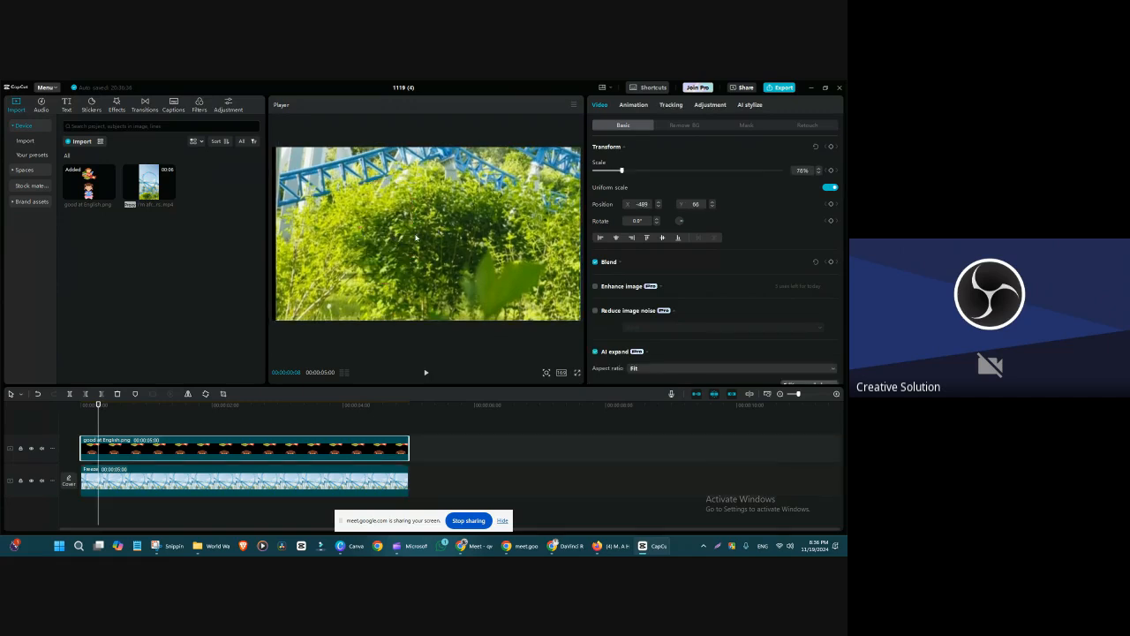
click(191, 430)
click(332, 429)
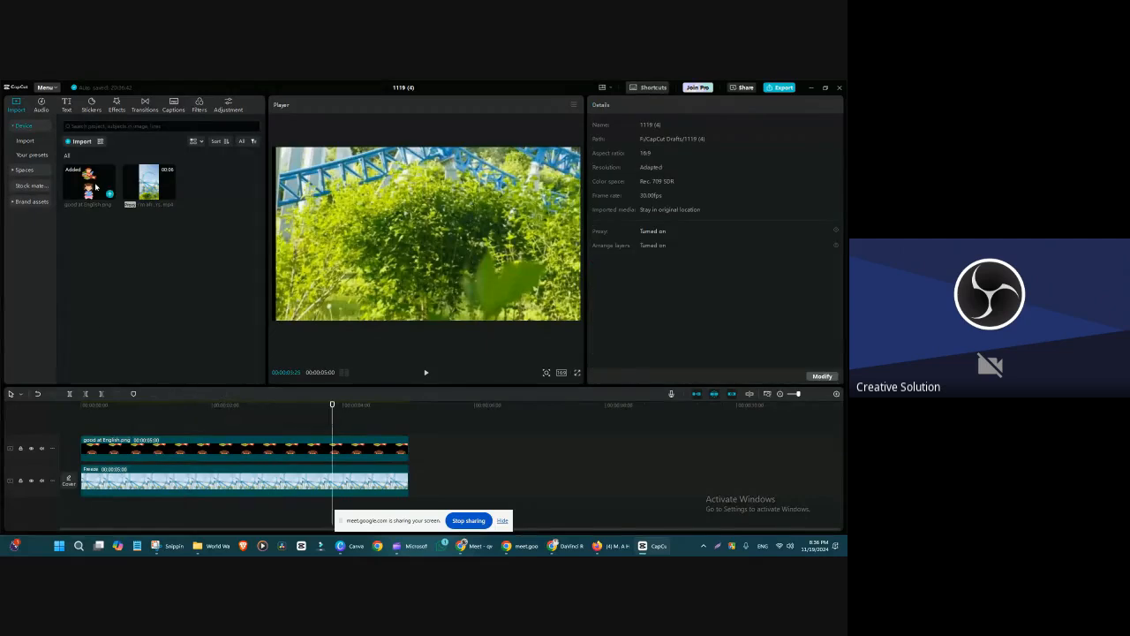
click(96, 185)
click(304, 424)
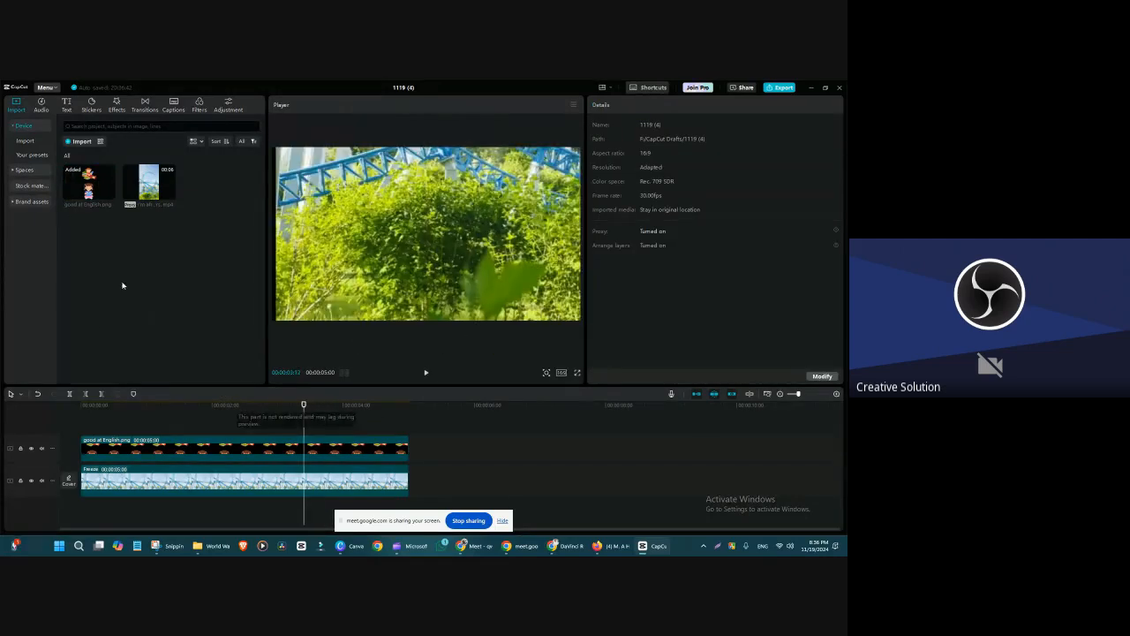
drag(93, 190, 90, 423)
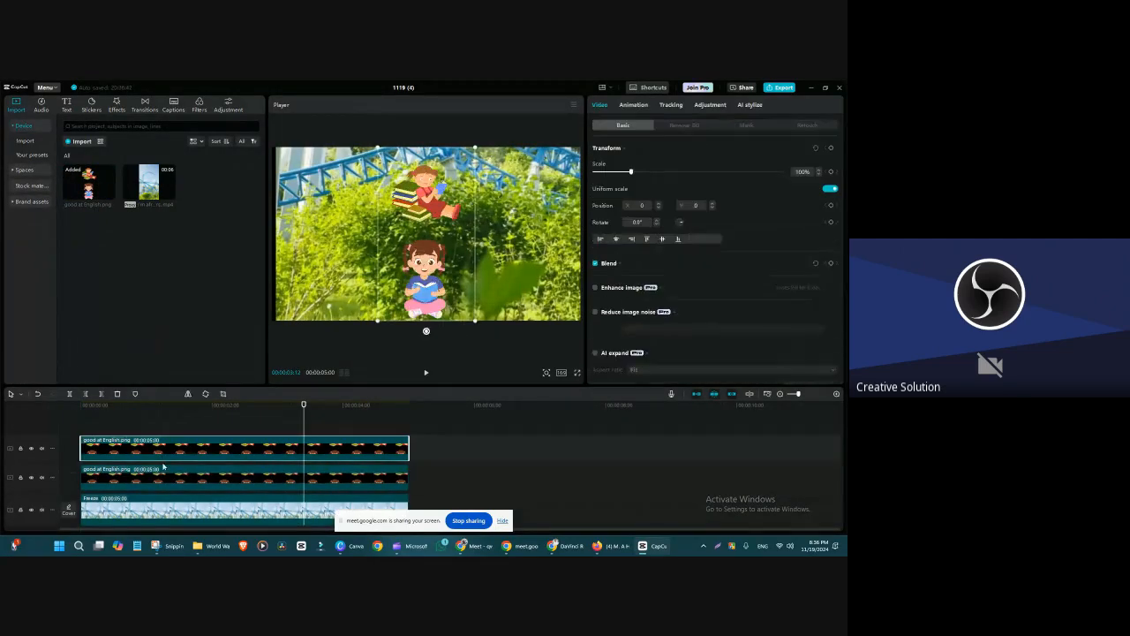
click(163, 466)
key(Delete)
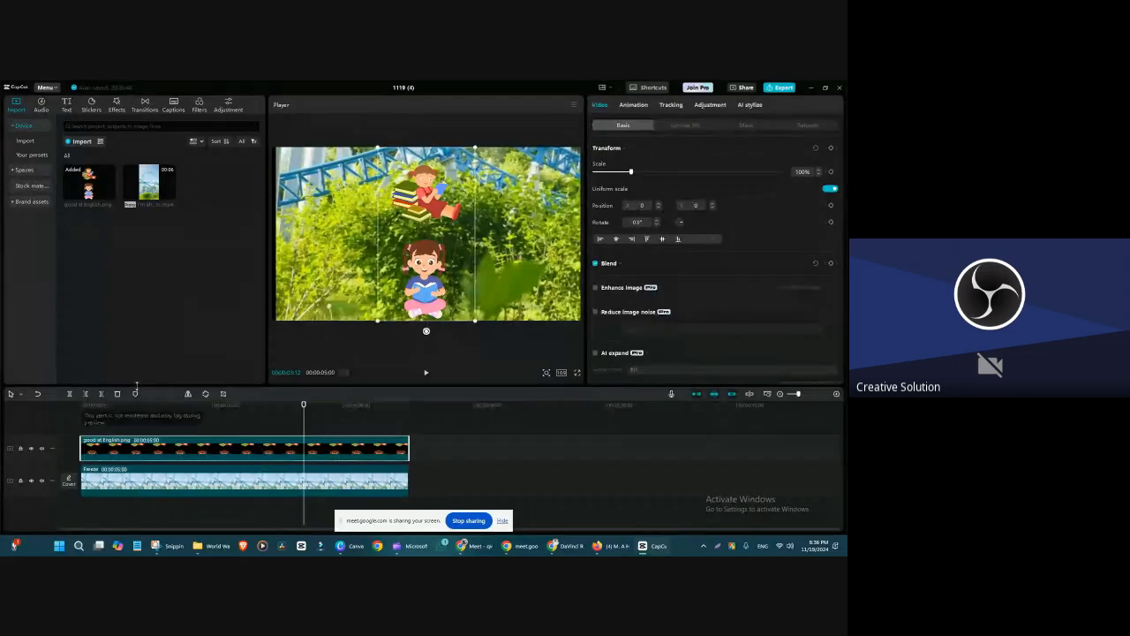
- Crop the new image to the lower girl and scale it down to 64% at about X -33, Y 0
click(223, 393)
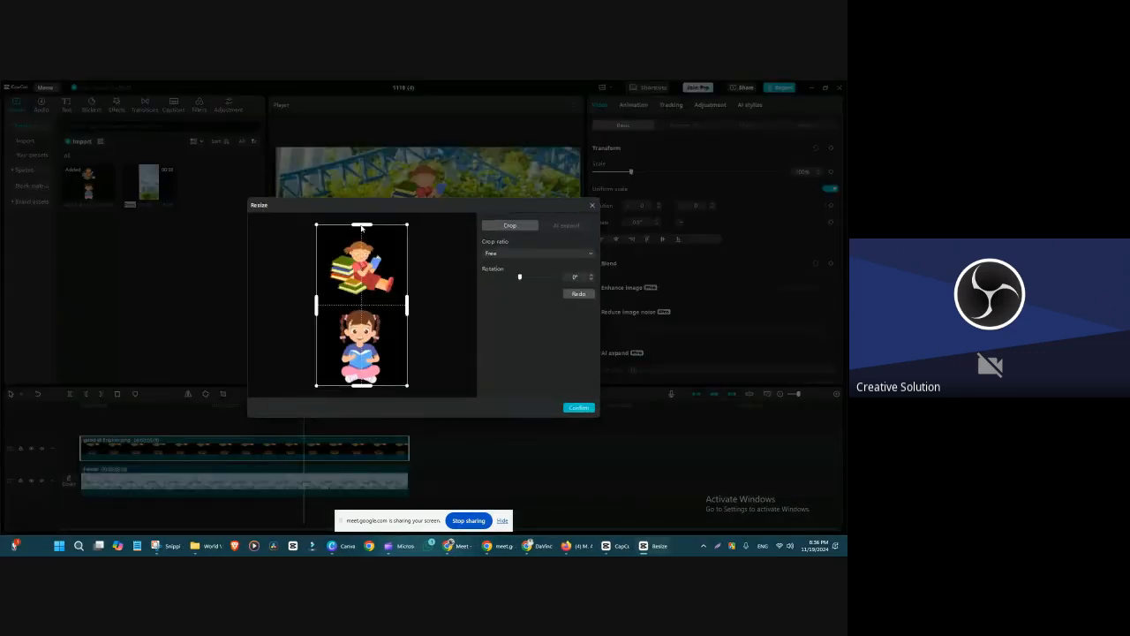
drag(361, 228, 362, 304)
click(578, 407)
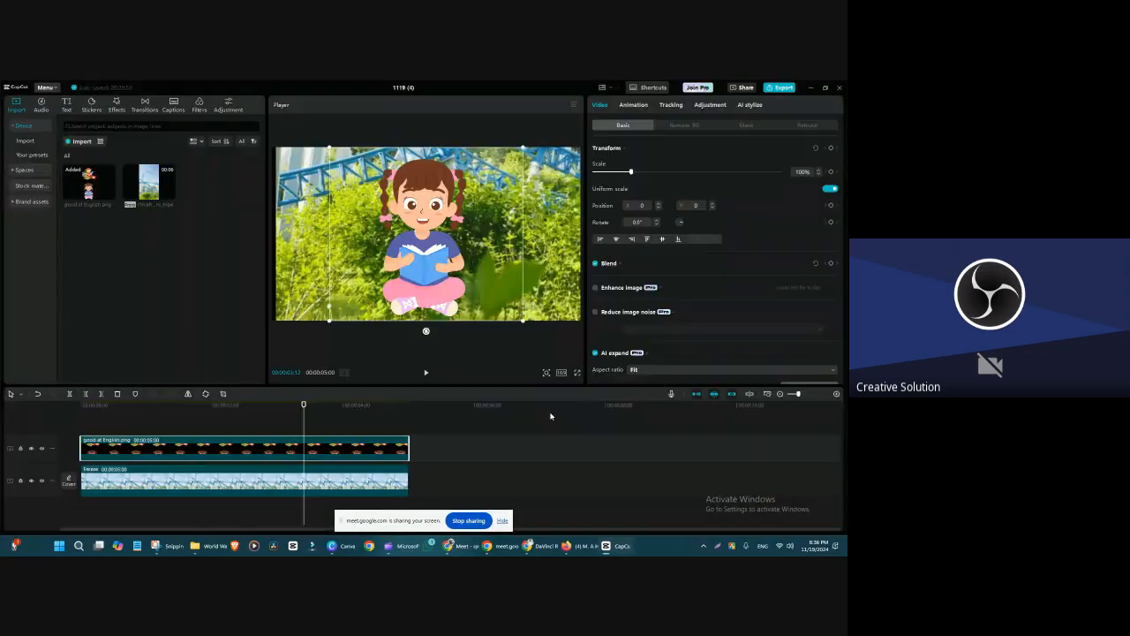
scroll(439, 232, down, 5)
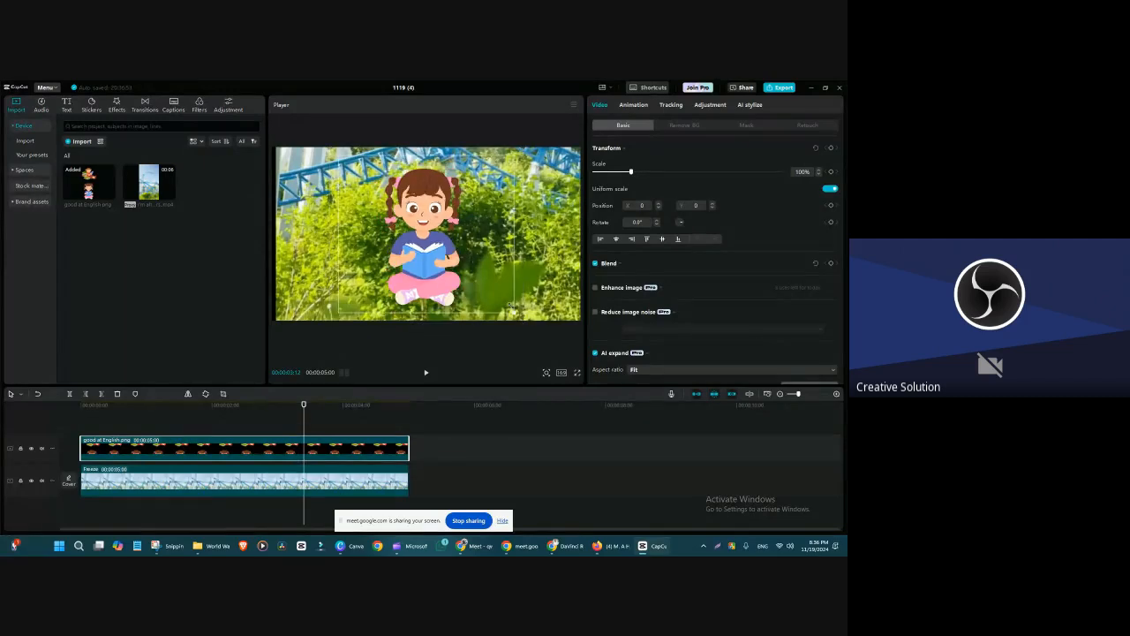
drag(442, 231, 436, 226)
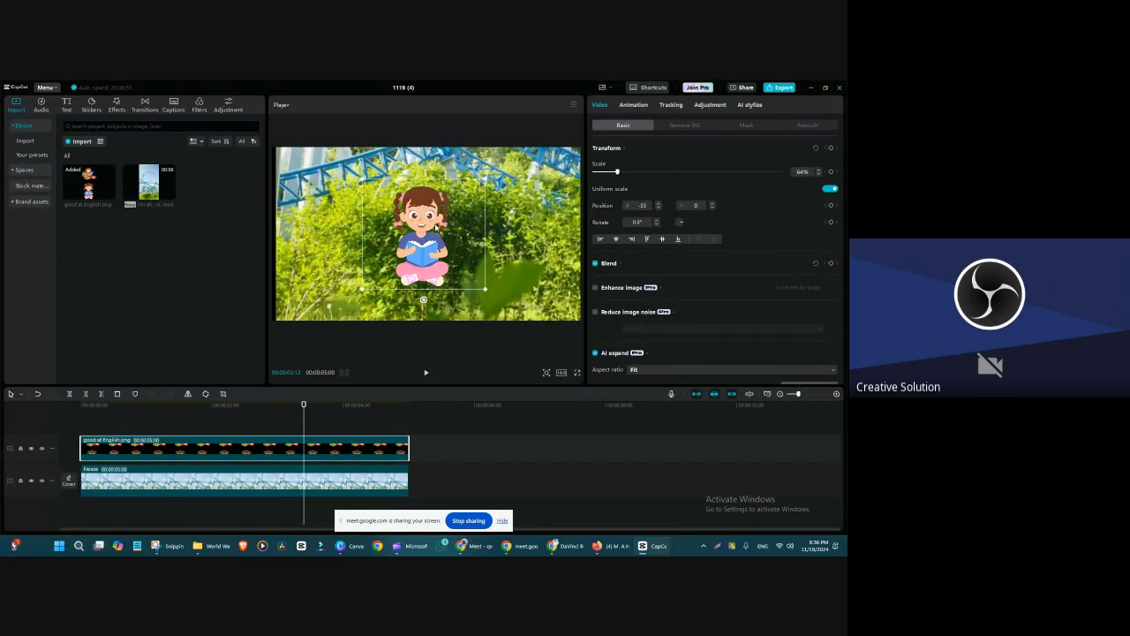
- Raise the girl image's Y position to about 135, and lower it to about -42
click(712, 204)
click(712, 205)
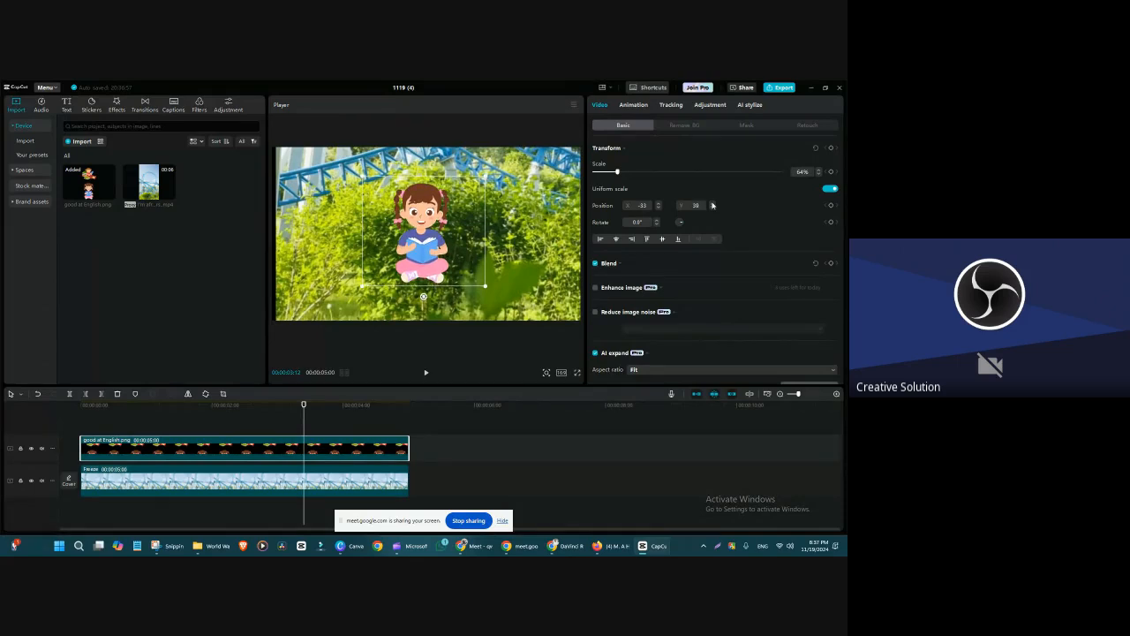
click(713, 205)
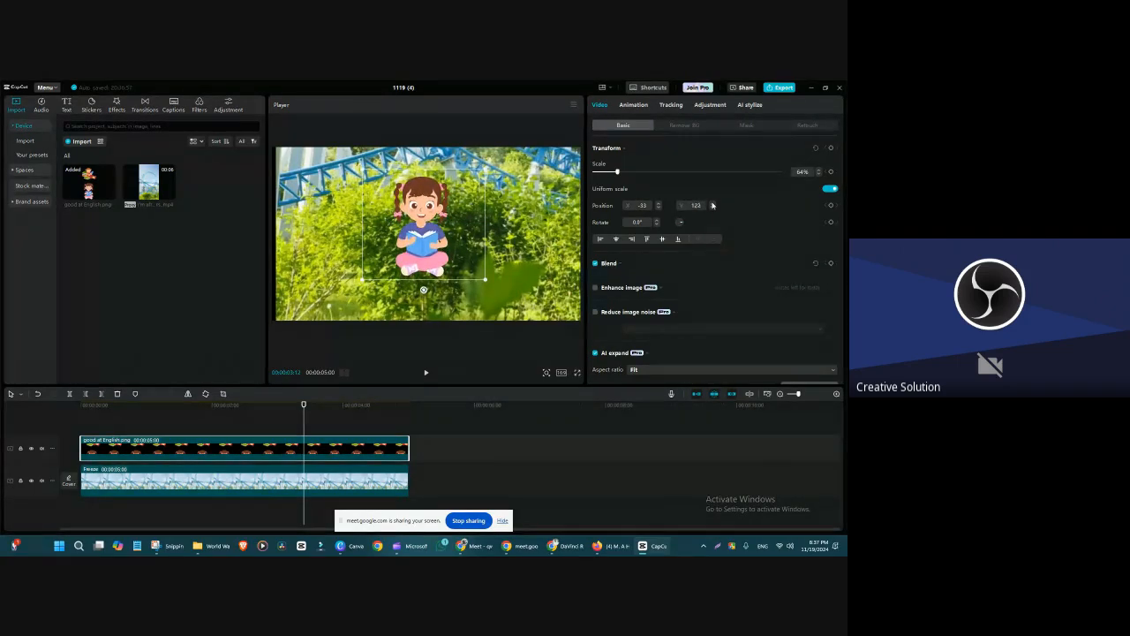
click(713, 205)
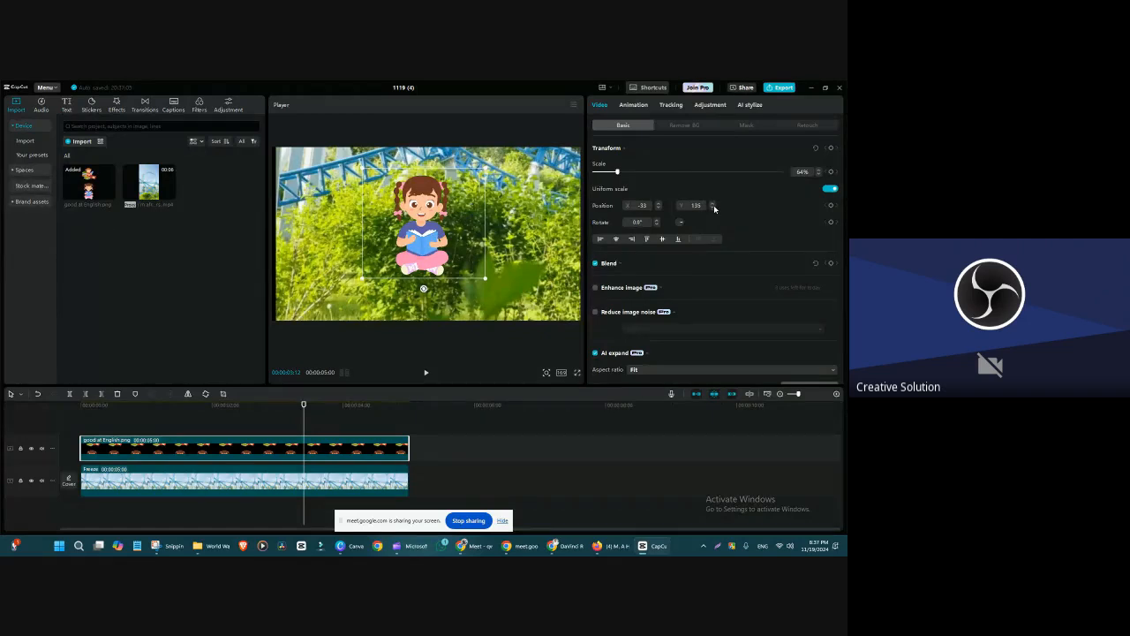
click(713, 204)
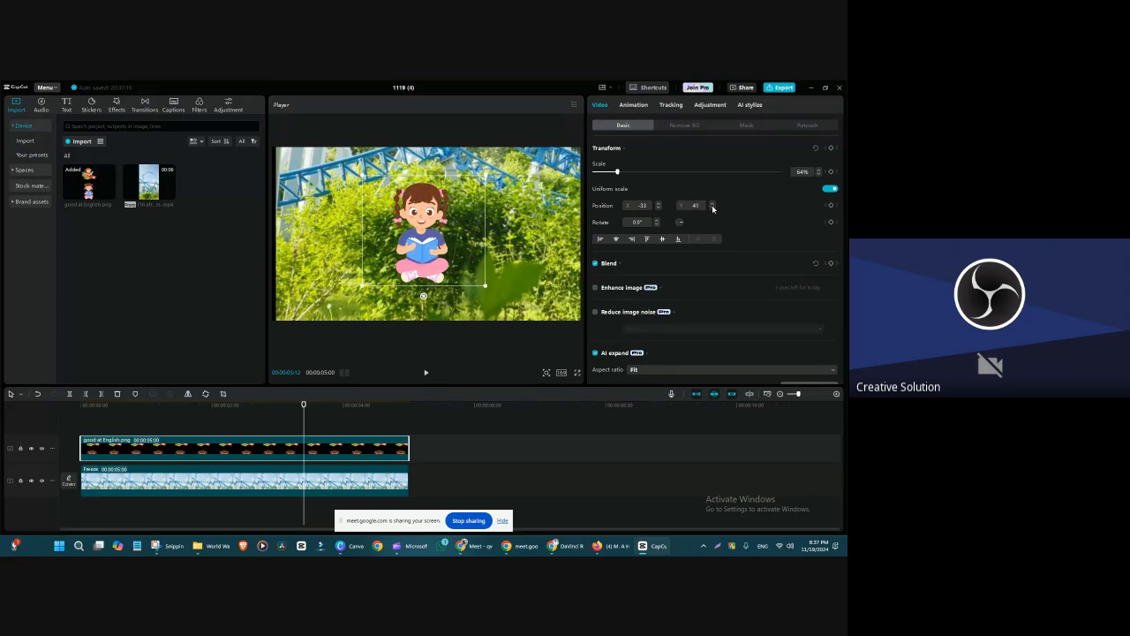
scroll(712, 205, down, 5)
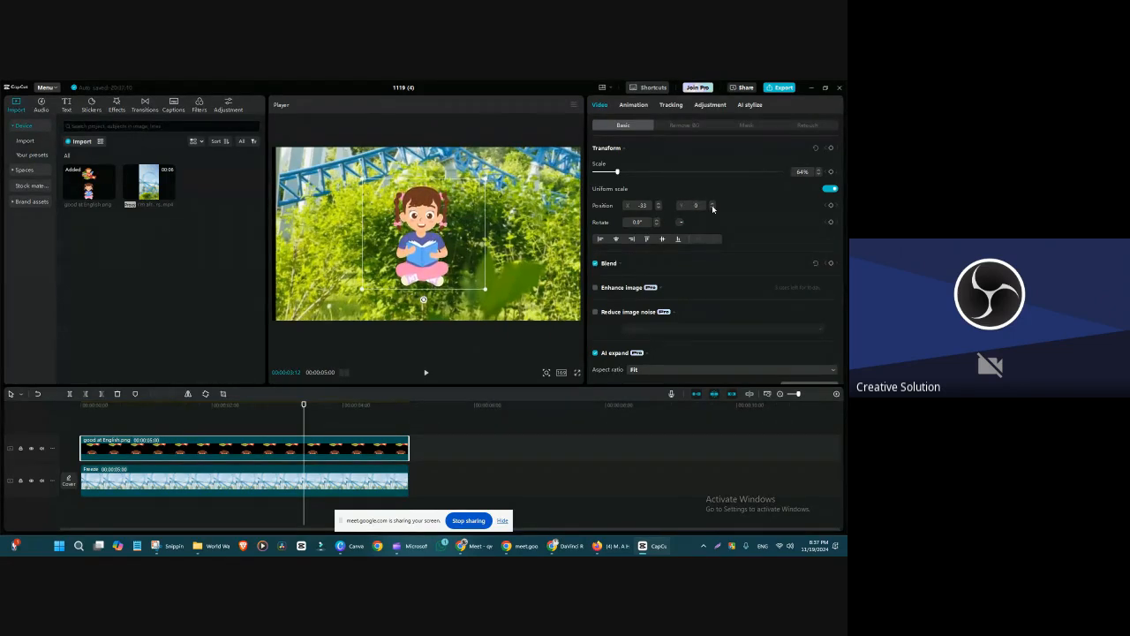
scroll(712, 205, down, 5)
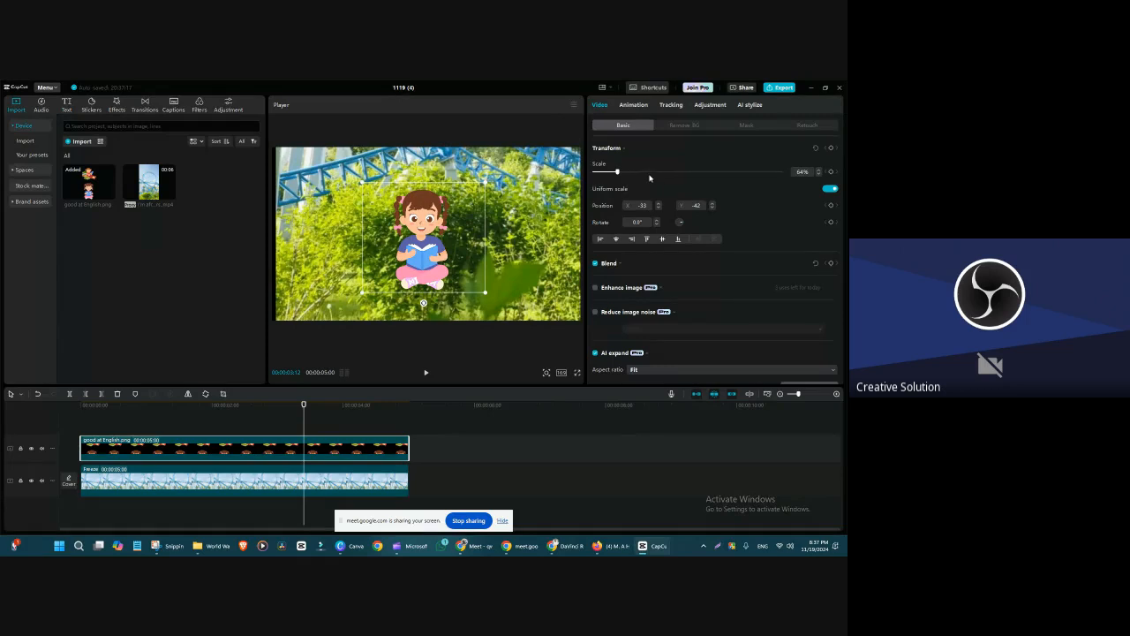
- Reposition the girl image to about Y 88 at 85% scale and align it to the left edge of the frame
drag(434, 237, 433, 234)
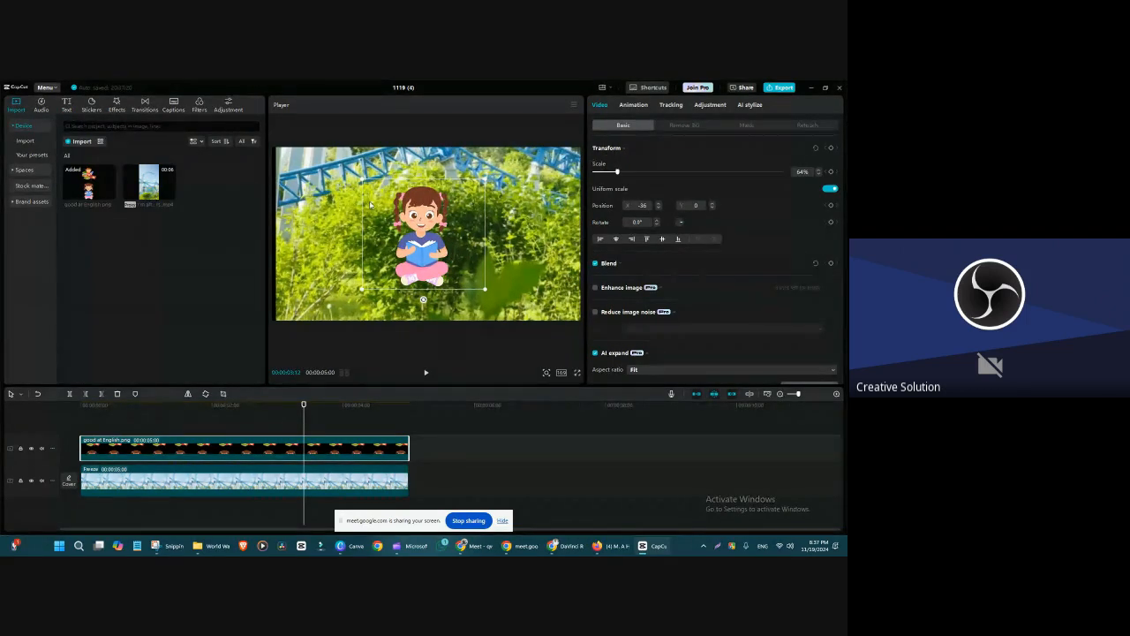
drag(435, 239, 430, 241)
drag(617, 171, 614, 224)
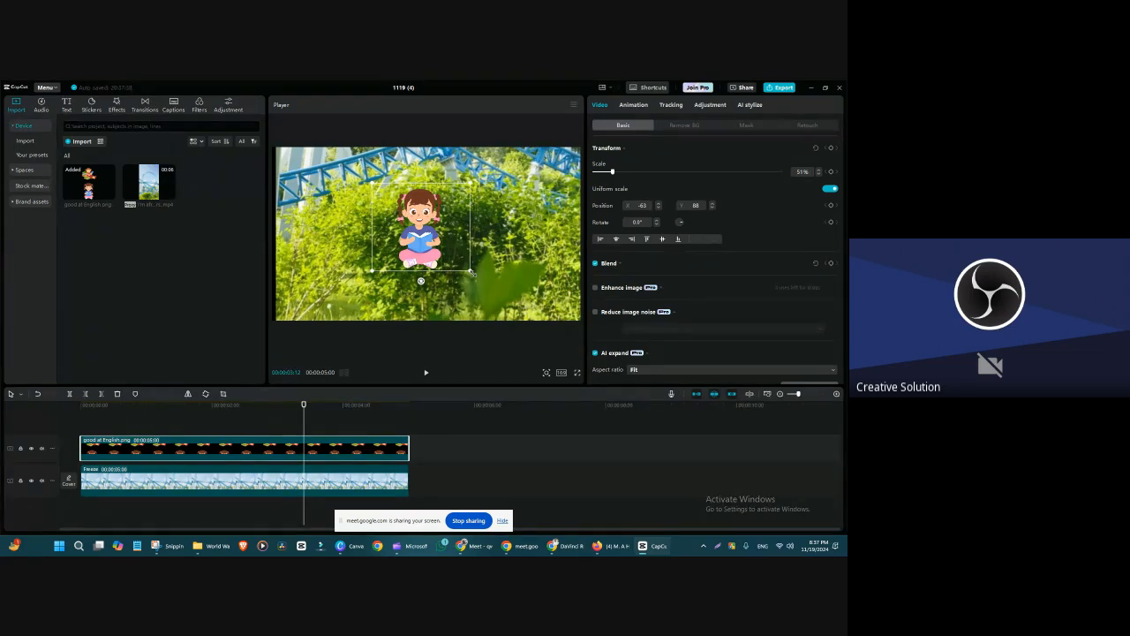
drag(472, 273, 512, 333)
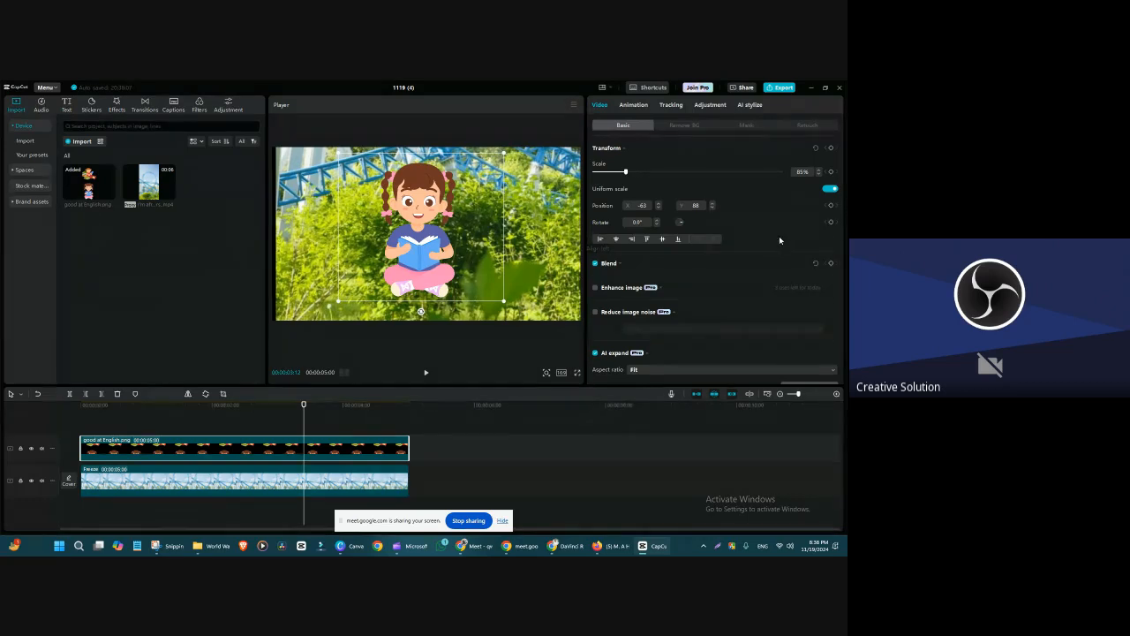
click(602, 239)
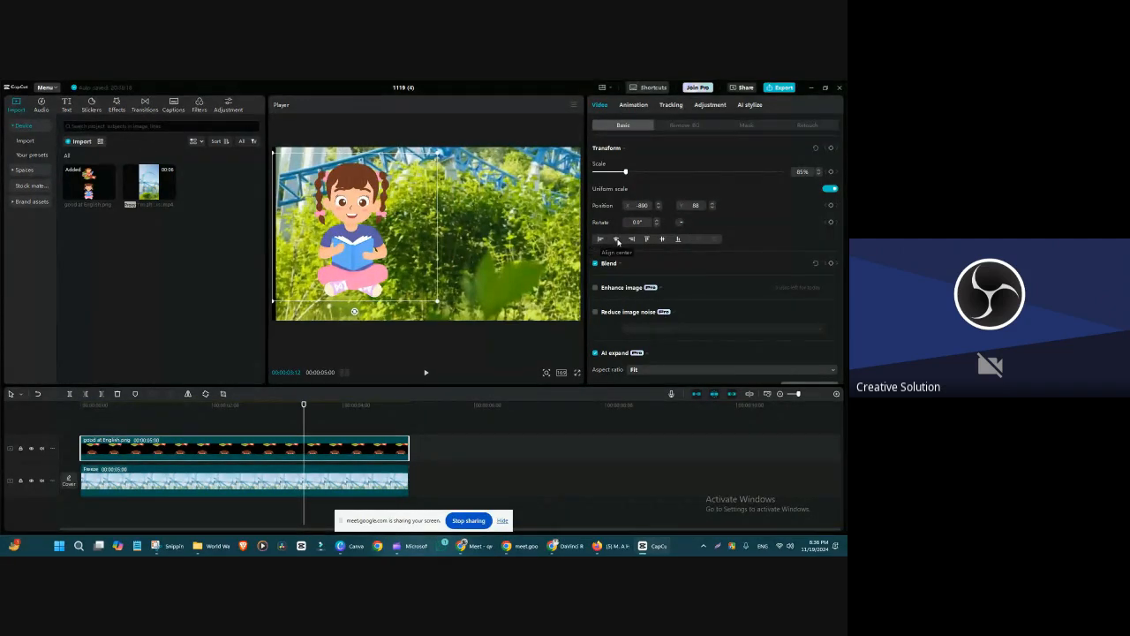
- Align the girl image in turn to the horizontal center, right edge, top edge and vertical middle of the frame
click(616, 239)
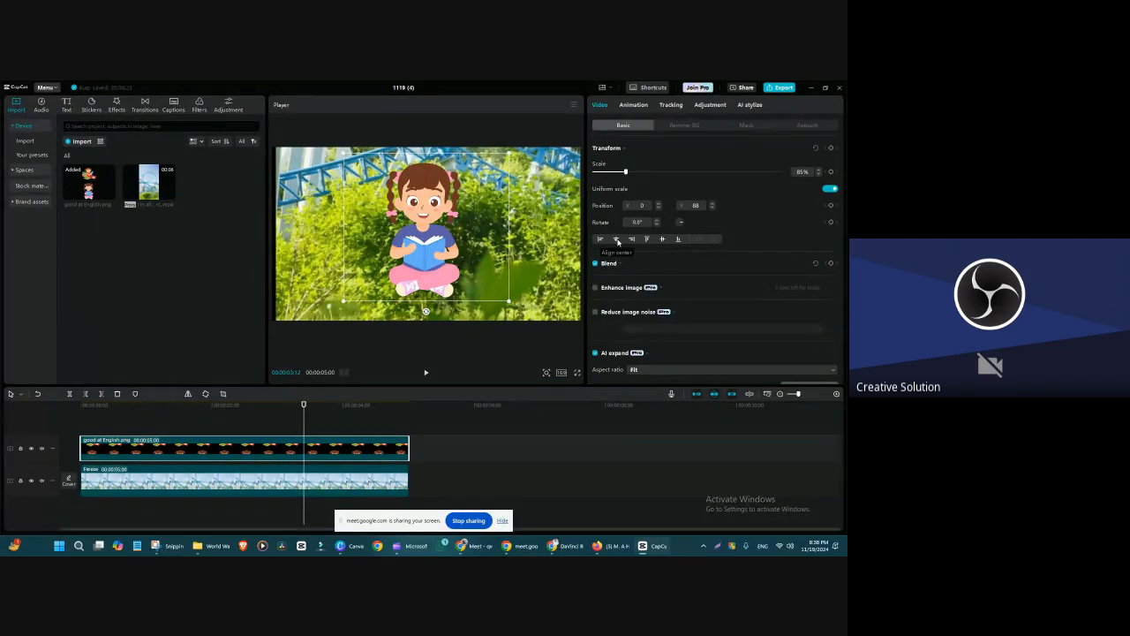
click(633, 239)
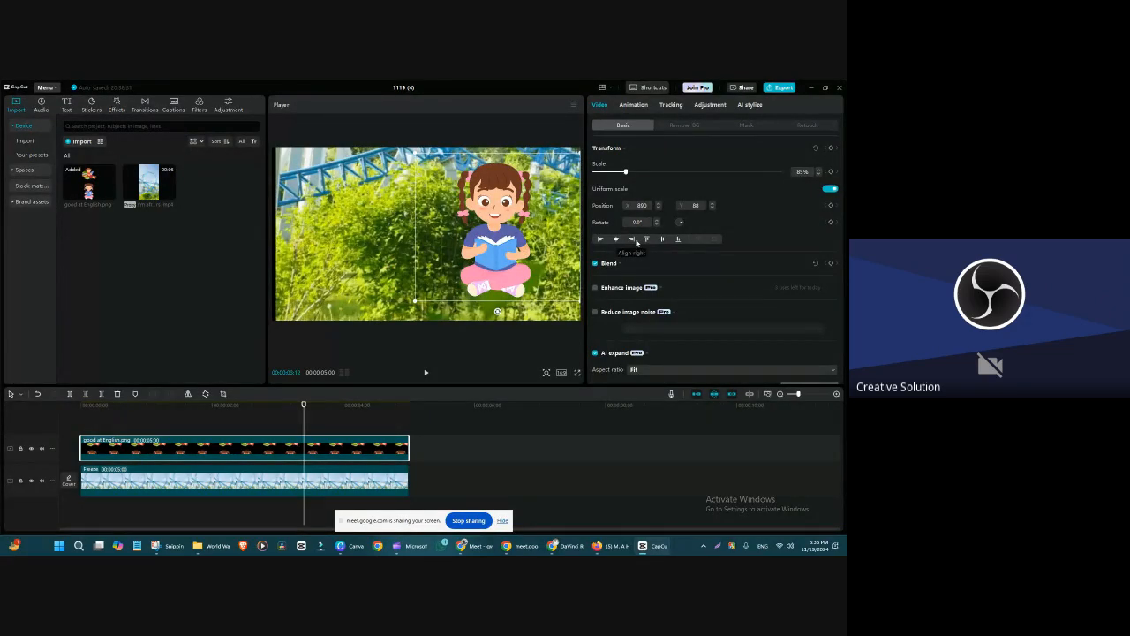
click(648, 239)
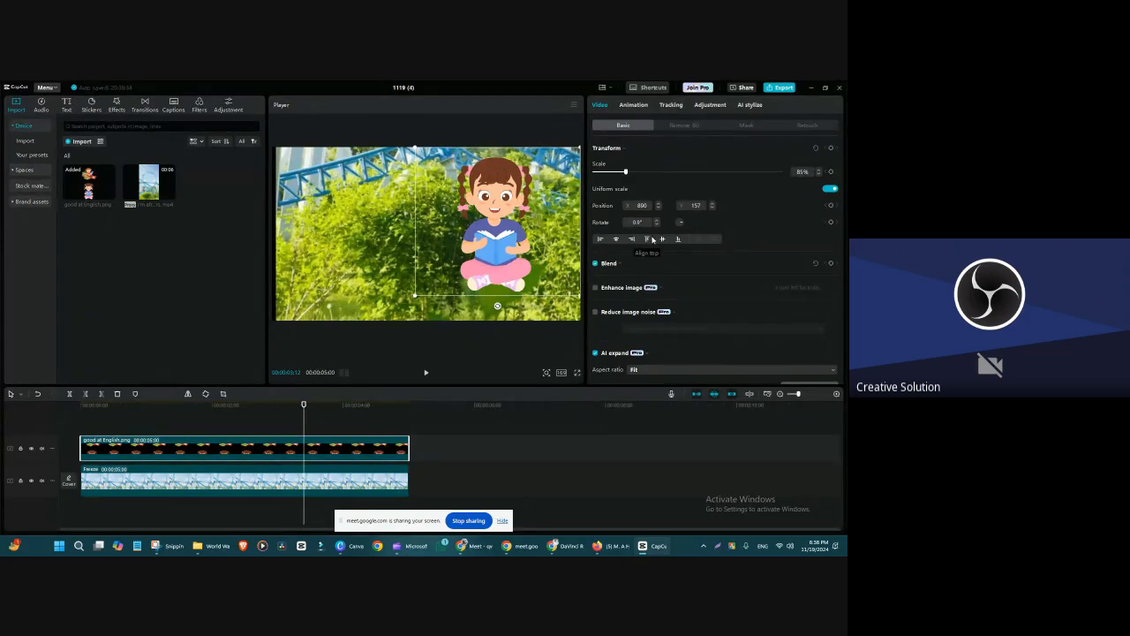
click(663, 240)
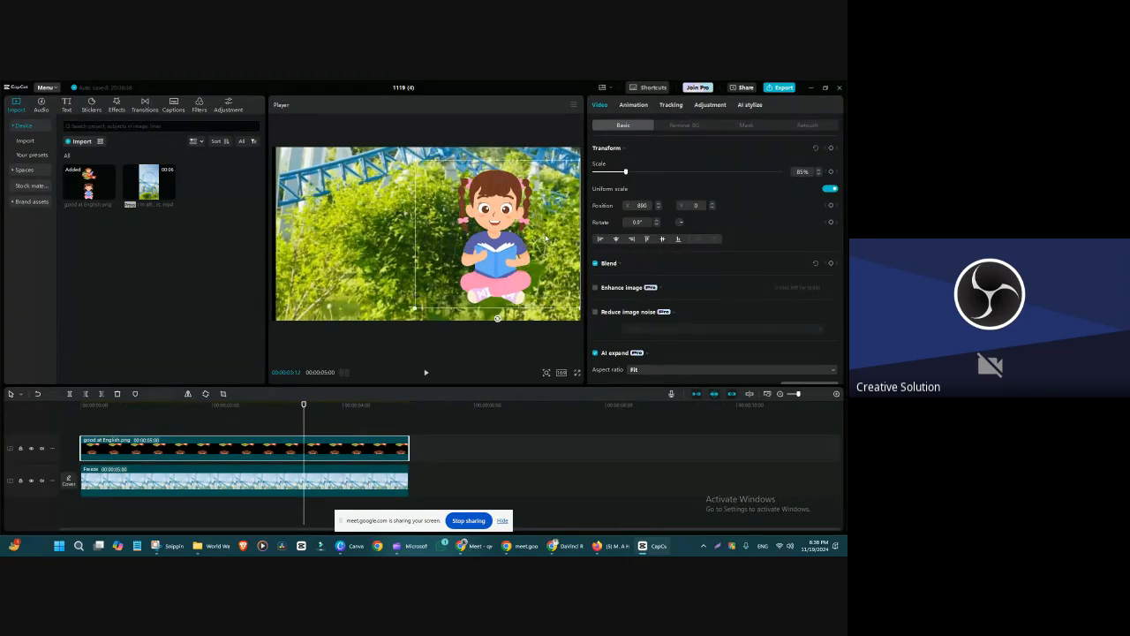
- Move the girl image toward the middle, align it to the bottom edge, and reposition it at about X 0, Y 58
drag(540, 231, 456, 242)
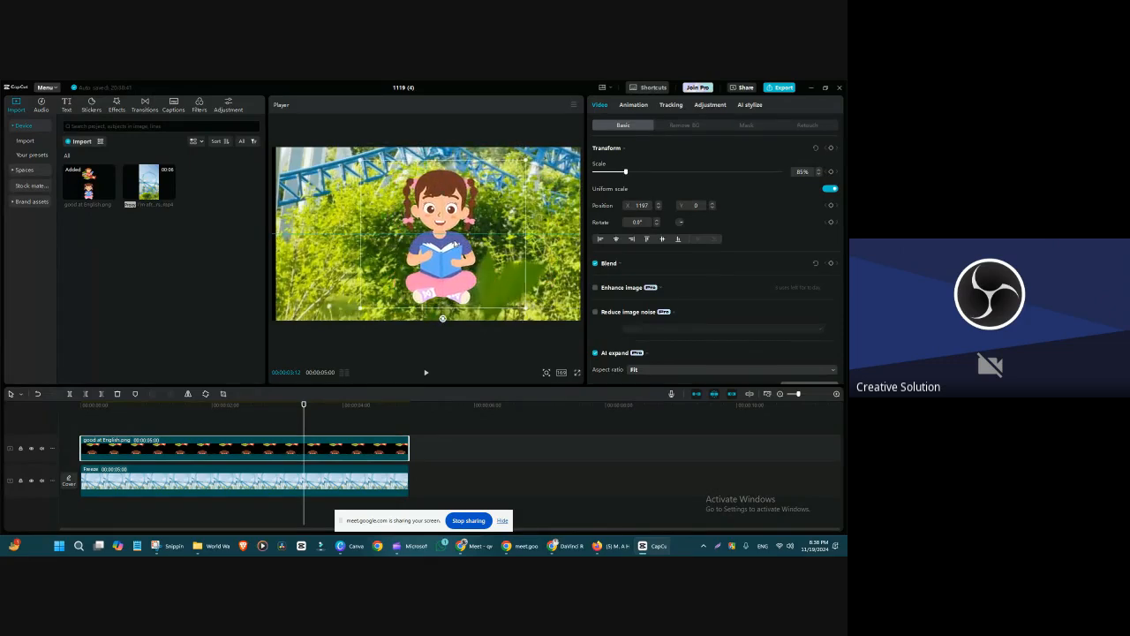
click(678, 239)
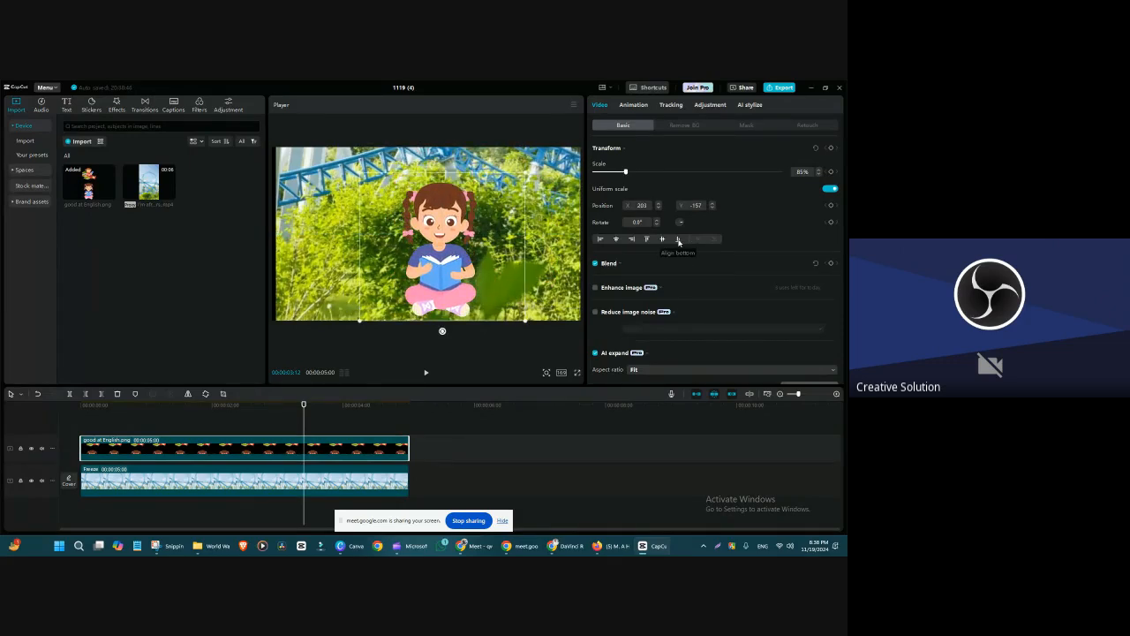
drag(426, 259, 452, 256)
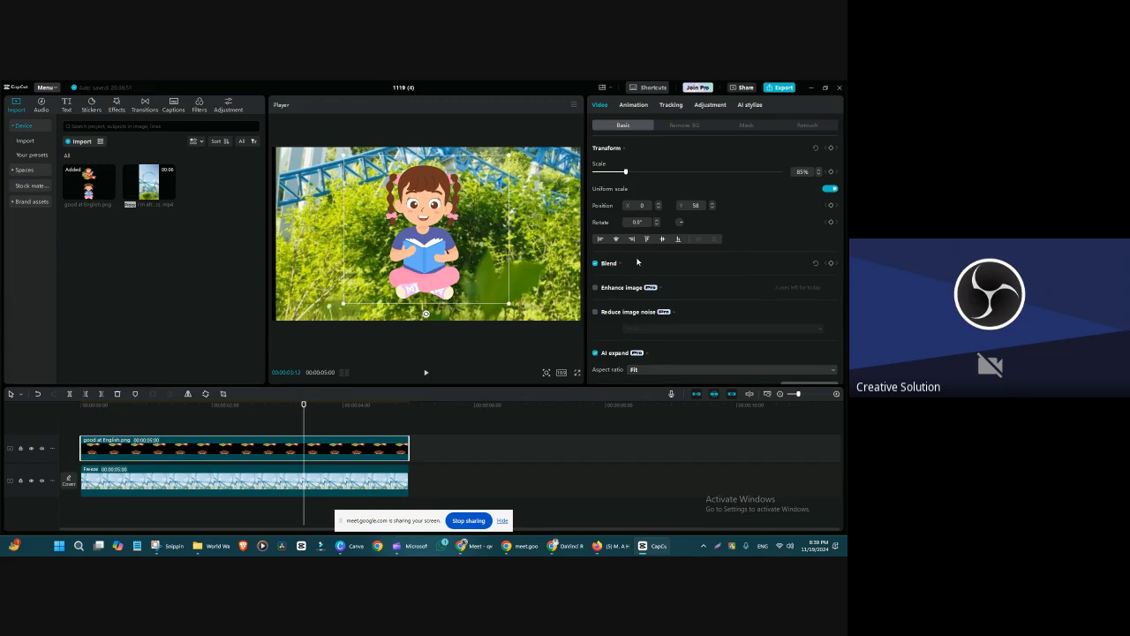
- Expand the girl image's blend settings and try lowering and raising its opacity
scroll(839, 183, down, 1)
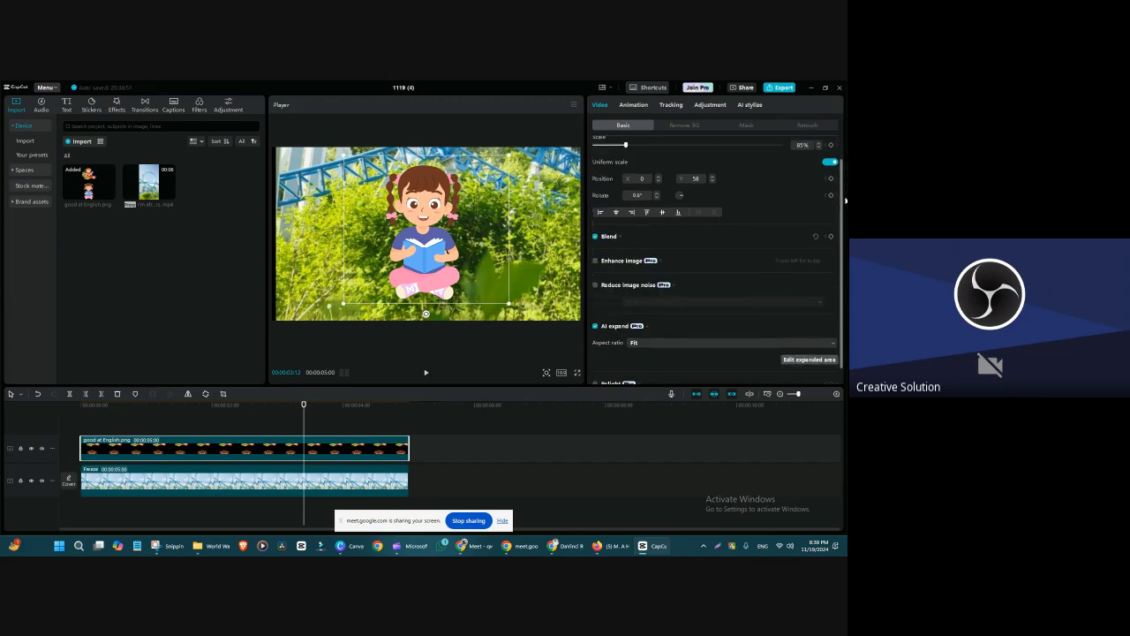
click(617, 237)
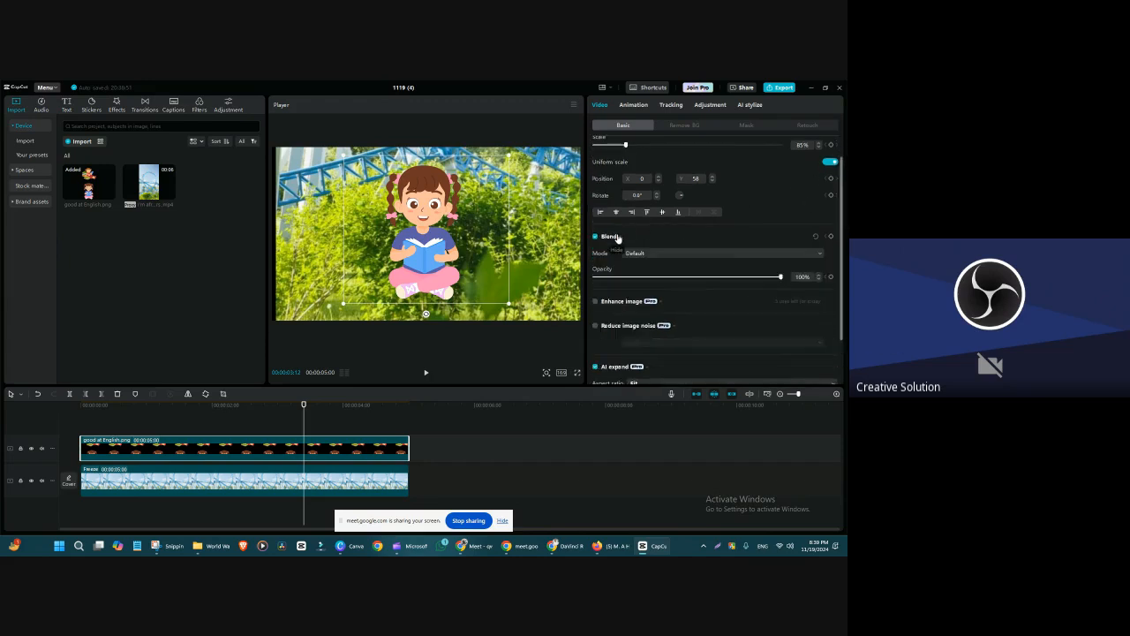
click(706, 277)
drag(693, 276, 756, 278)
- Import images 1 and 2 from the Untitled design folder inside Day 4 into the project media
click(79, 141)
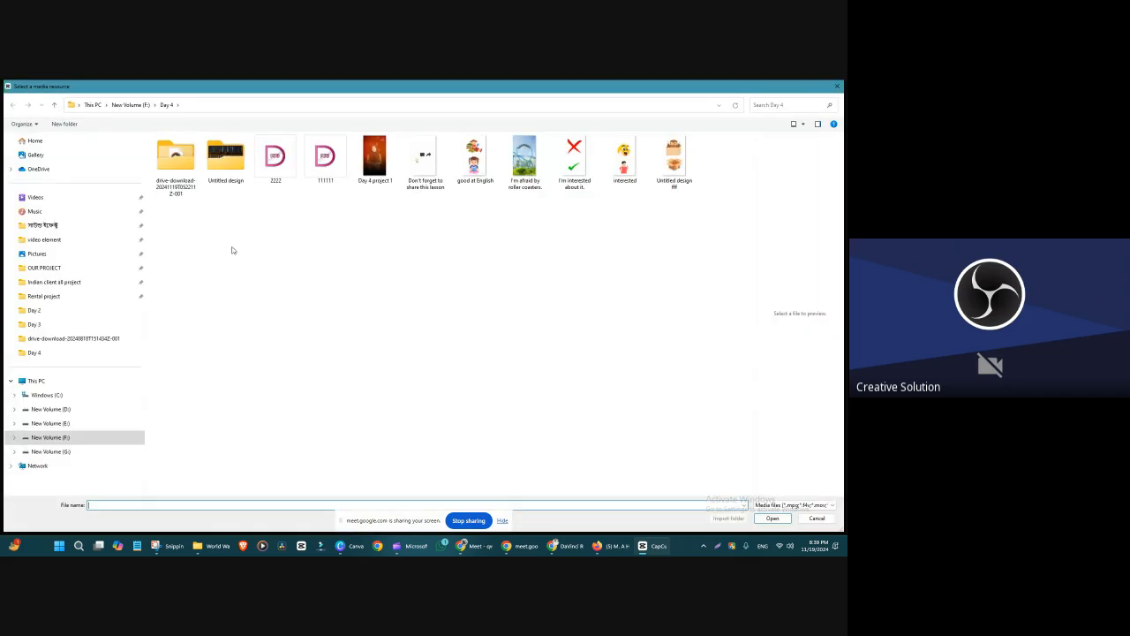
click(76, 353)
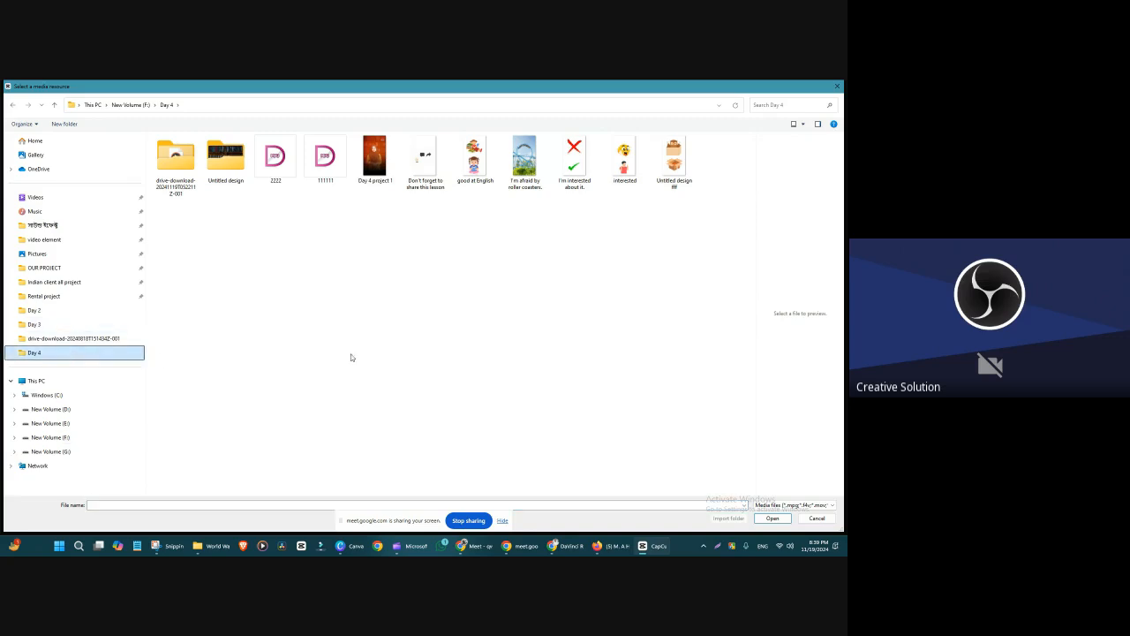
click(563, 243)
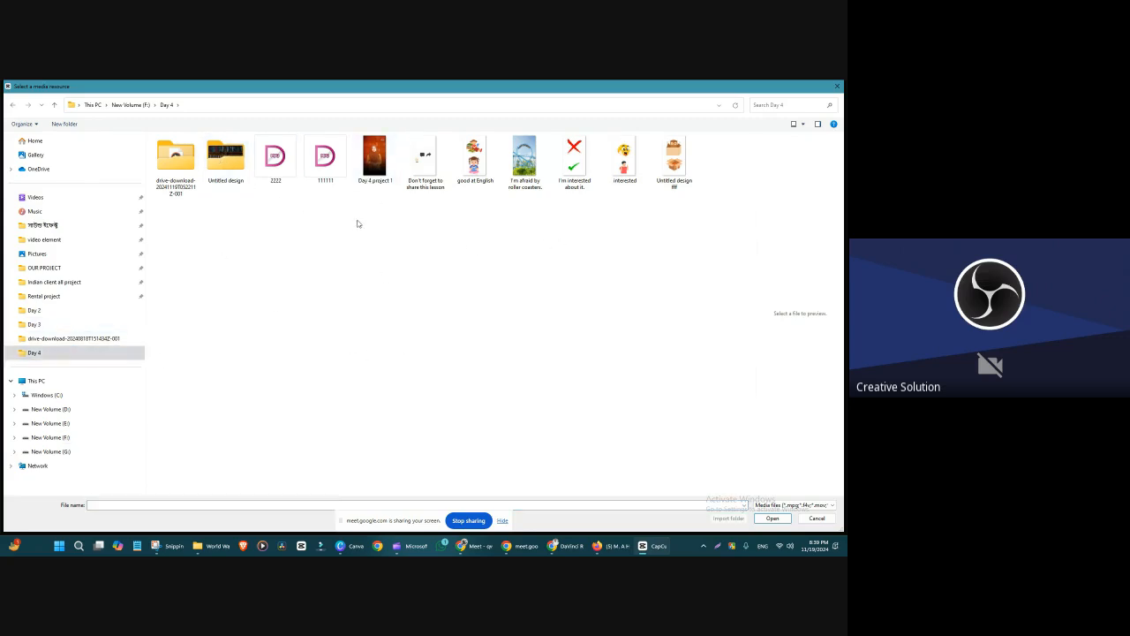
double_click(210, 170)
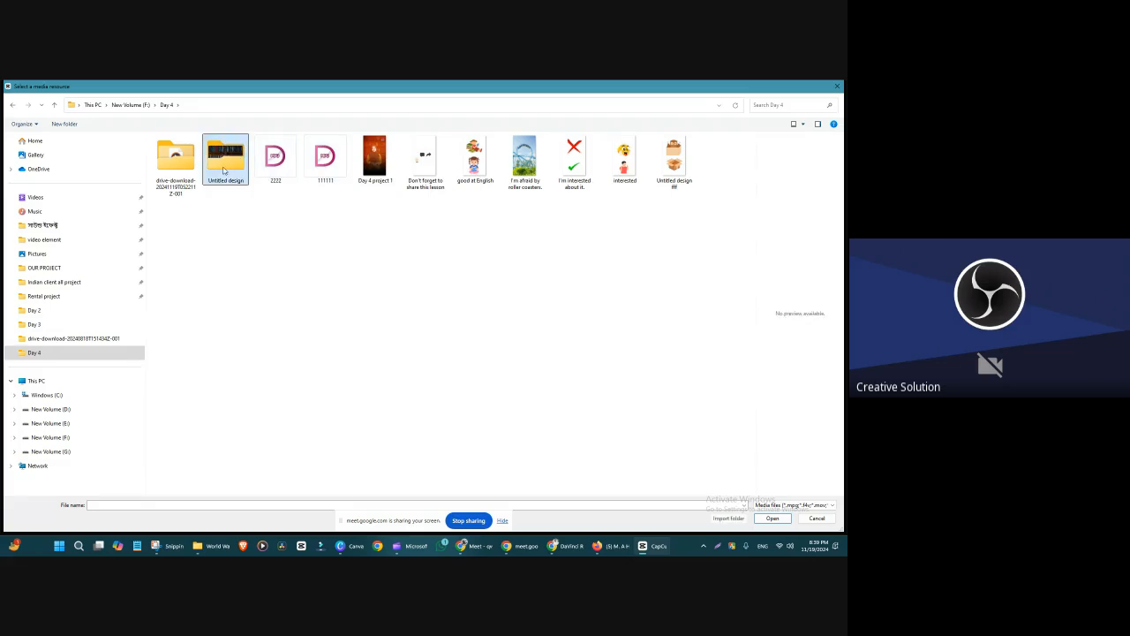
drag(362, 211, 149, 134)
click(758, 519)
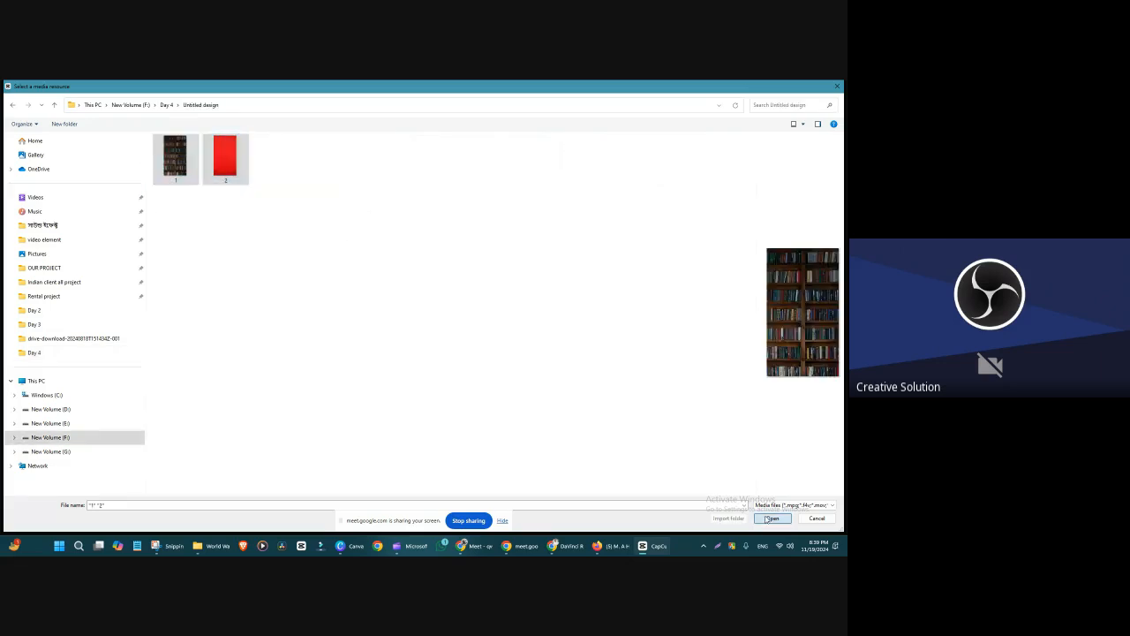
- Place 1.png on a track above the girl clip from the timeline start and set the project aspect ratio to 9:16
drag(212, 177, 311, 413)
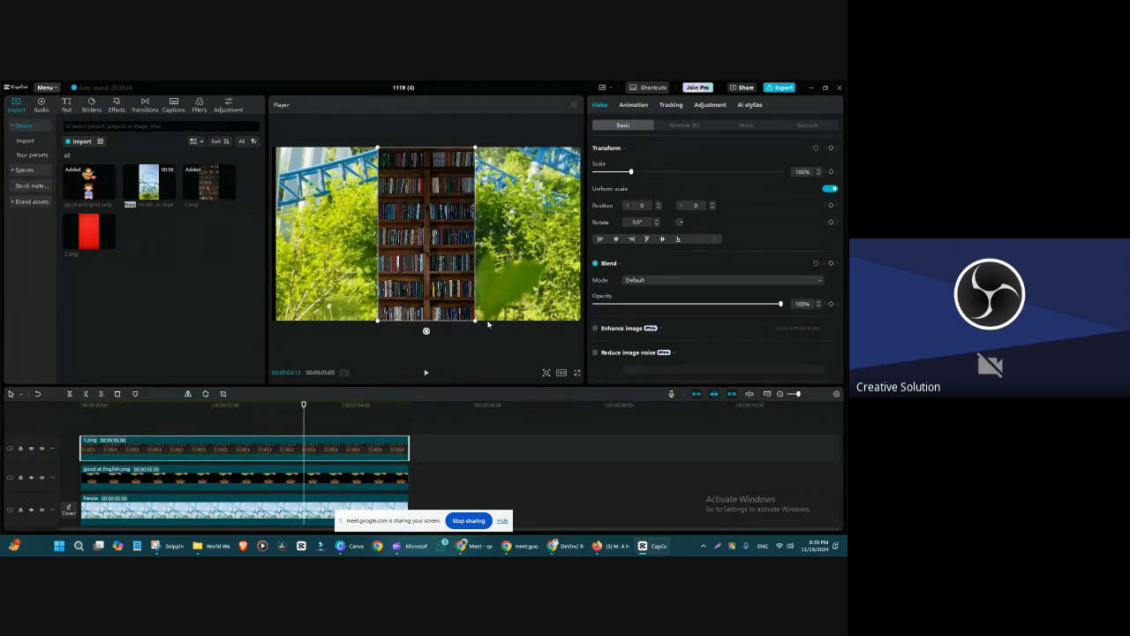
click(562, 371)
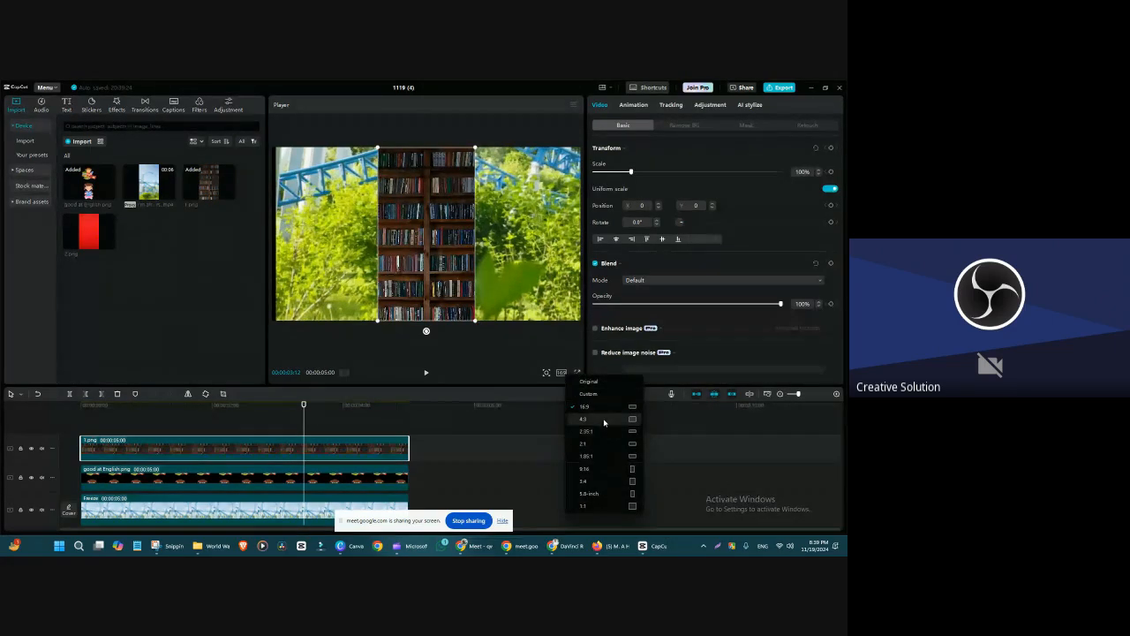
click(605, 470)
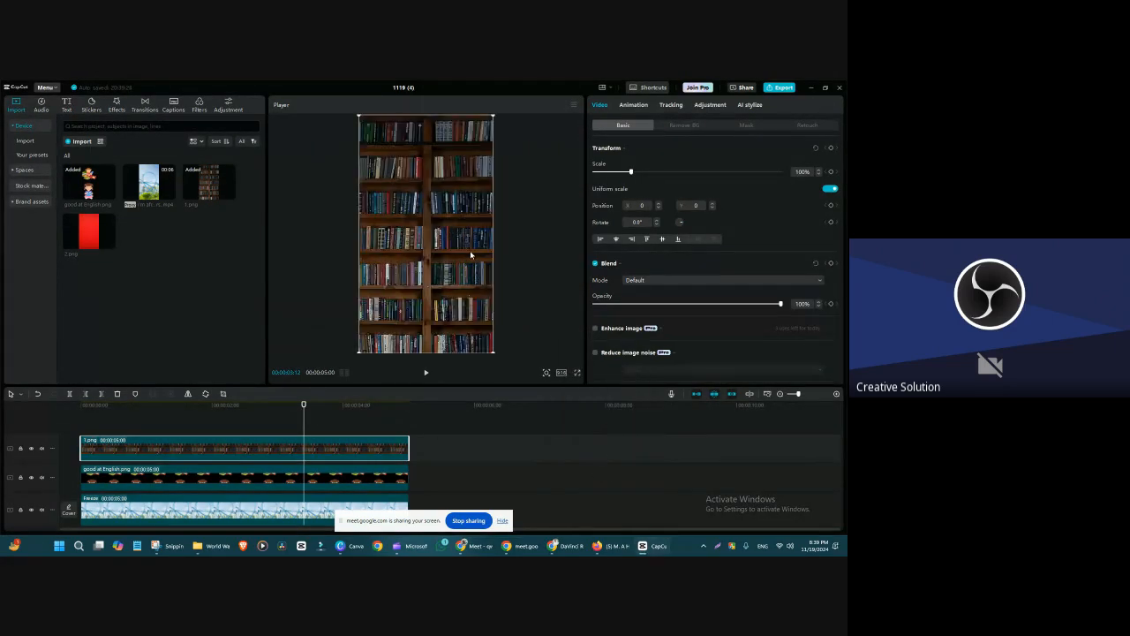
- Lower the 1.png clip's opacity to 96% and delete the girl and Freeze clips beneath it
drag(303, 406, 251, 405)
mouse_move(781, 303)
mouse_down()
mouse_move(630, 306)
mouse_move(771, 315)
mouse_up()
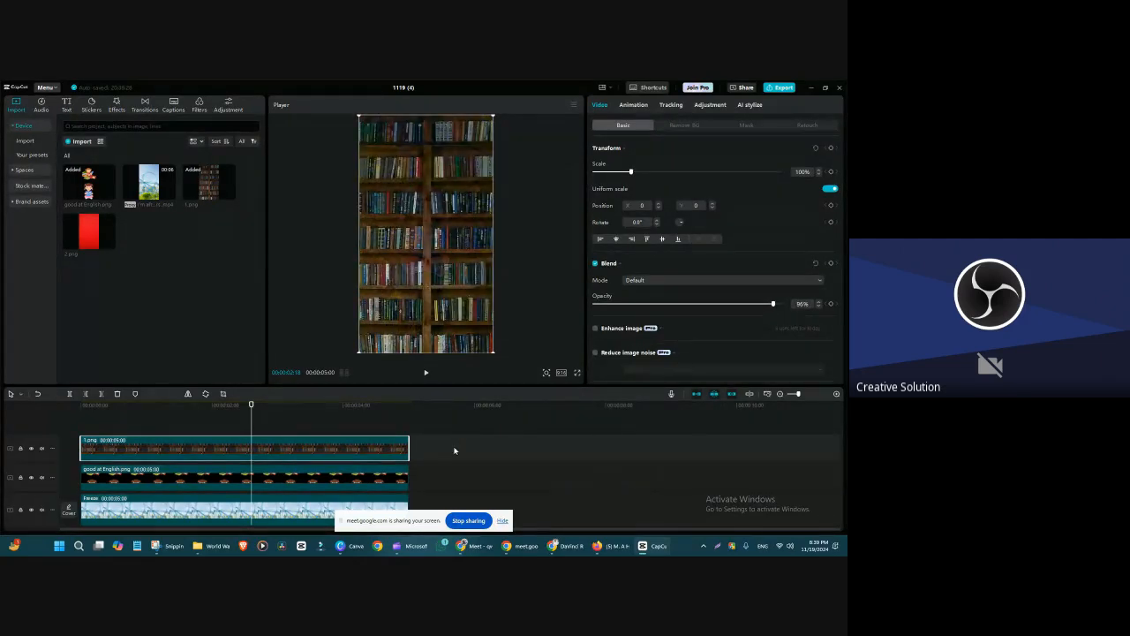
key(Delete)
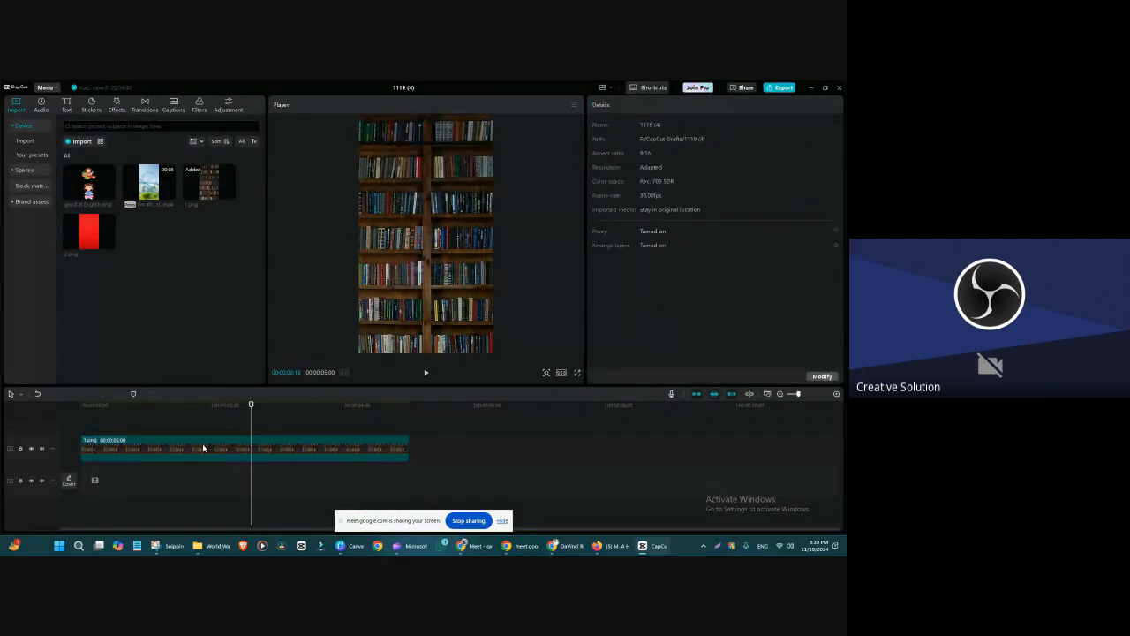
- Return the playhead to the timeline start and set the 1.png clip's opacity to 100%
drag(251, 405, 81, 404)
click(171, 452)
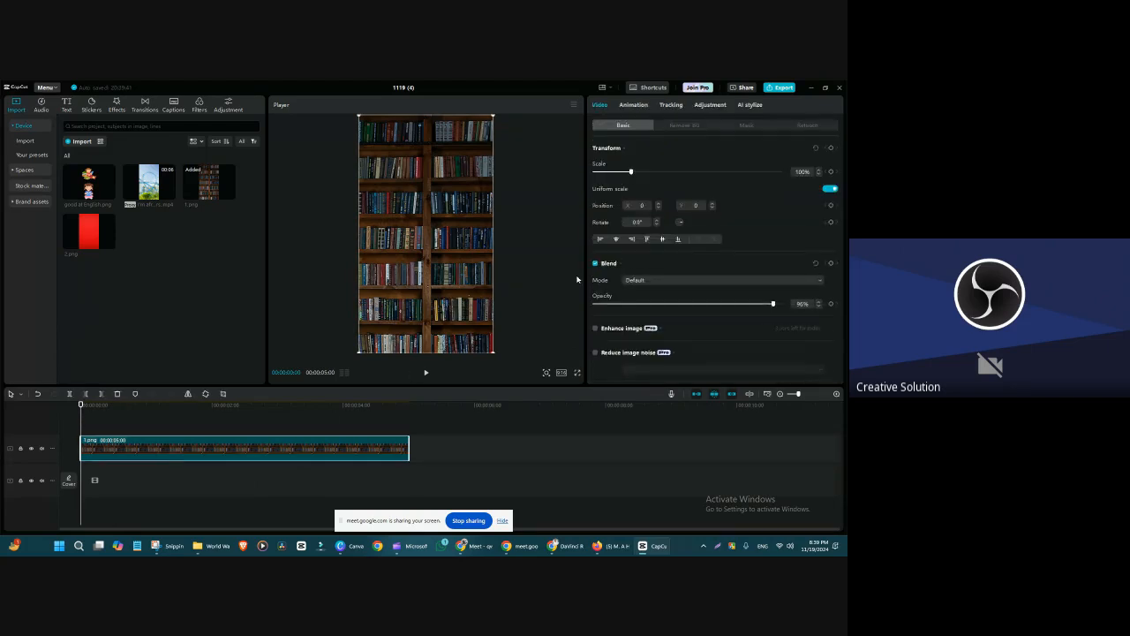
drag(751, 304, 799, 312)
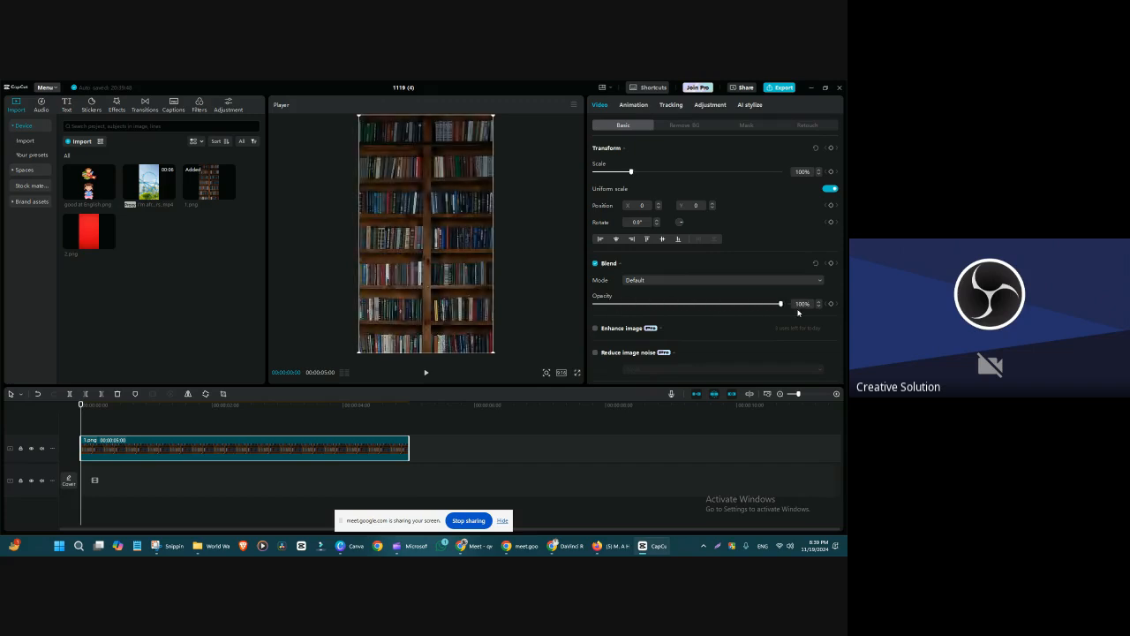
click(595, 263)
mouse_move(781, 304)
mouse_down()
mouse_move(626, 304)
mouse_move(787, 309)
mouse_up()
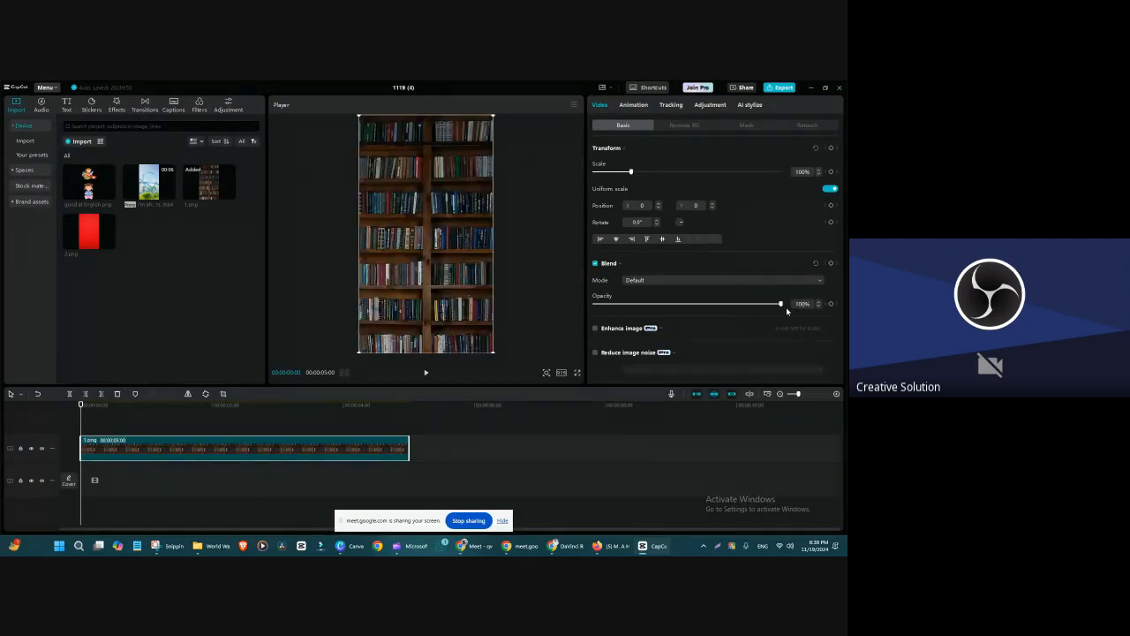
click(724, 281)
- Place 2.png above the bookshelf clip from the timeline start and set its blend mode to Brighten
drag(108, 240, 85, 426)
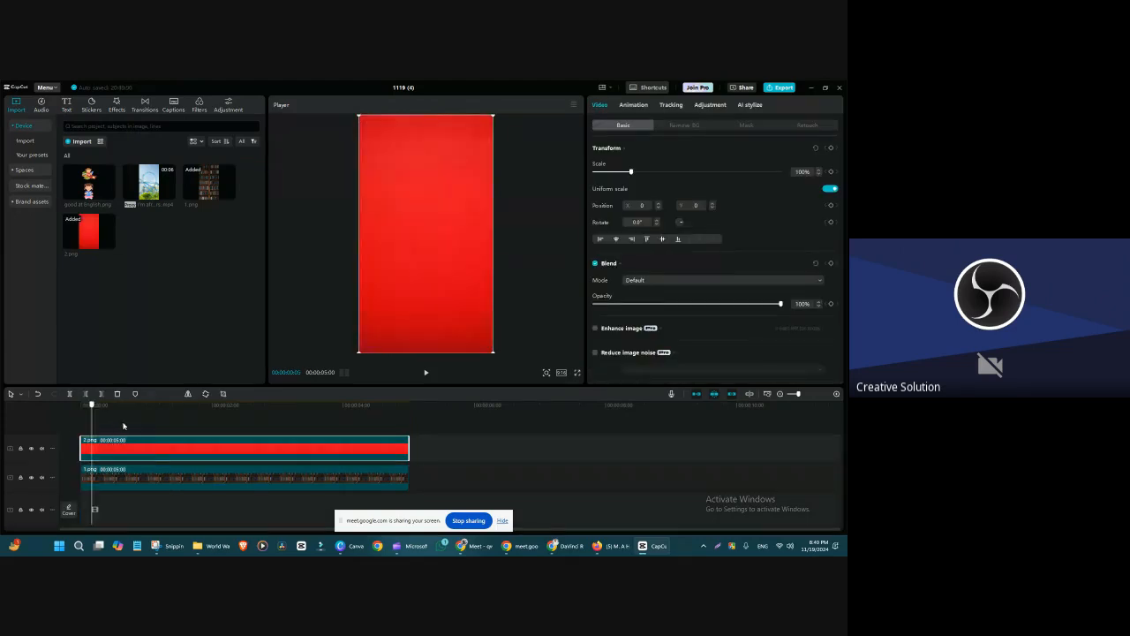
click(657, 284)
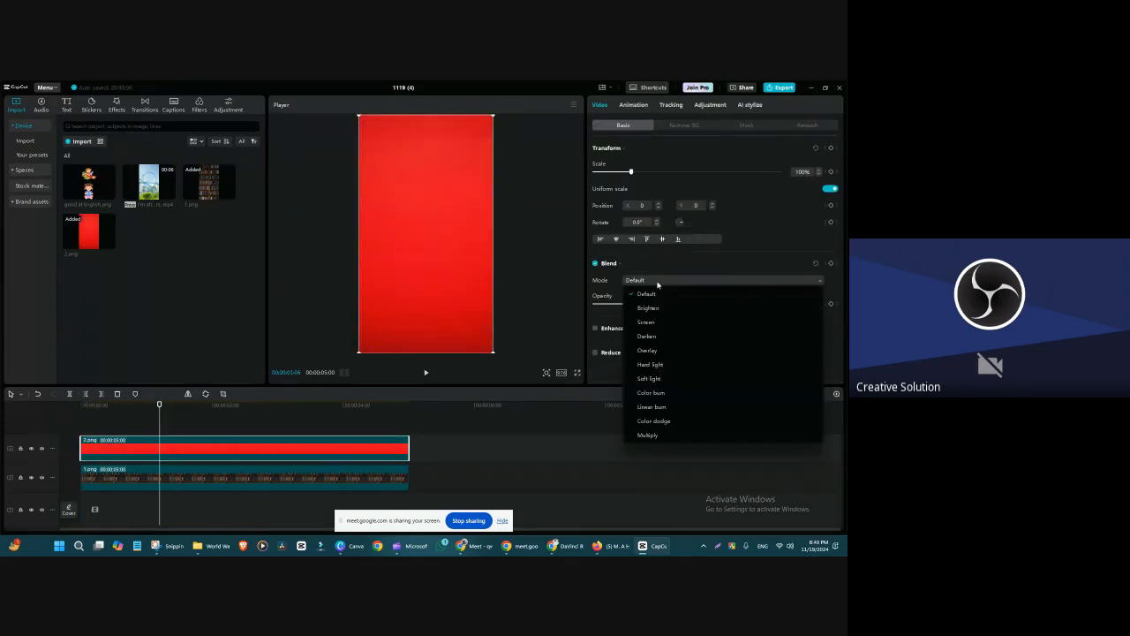
click(653, 312)
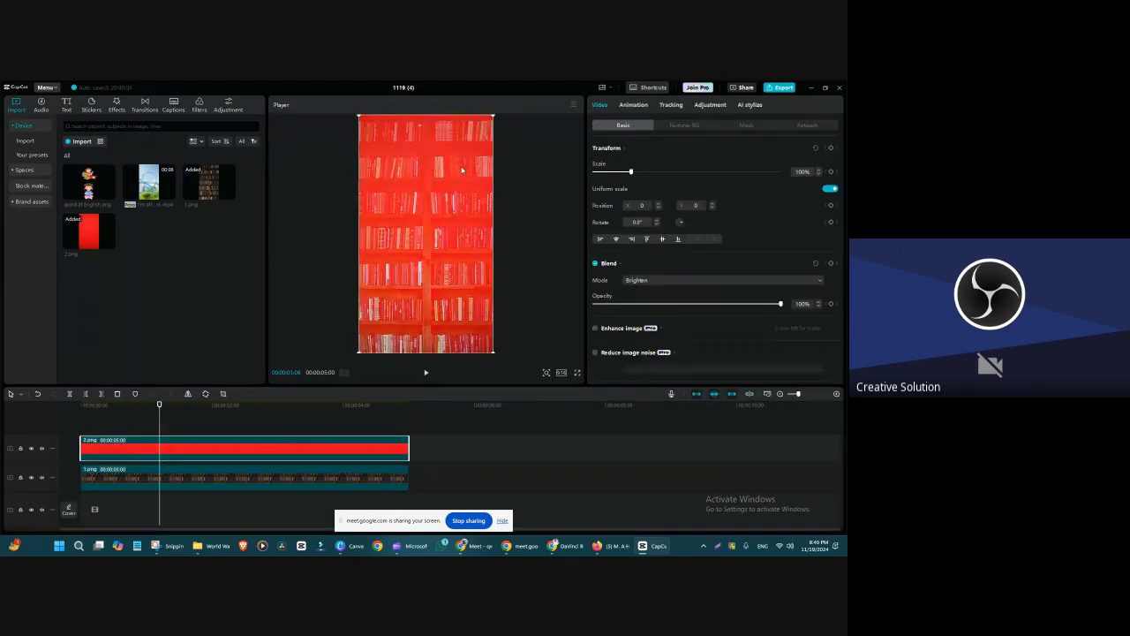
- Try the Screen, Darken and Overlay blend modes in turn on the red 2.png clip
click(735, 280)
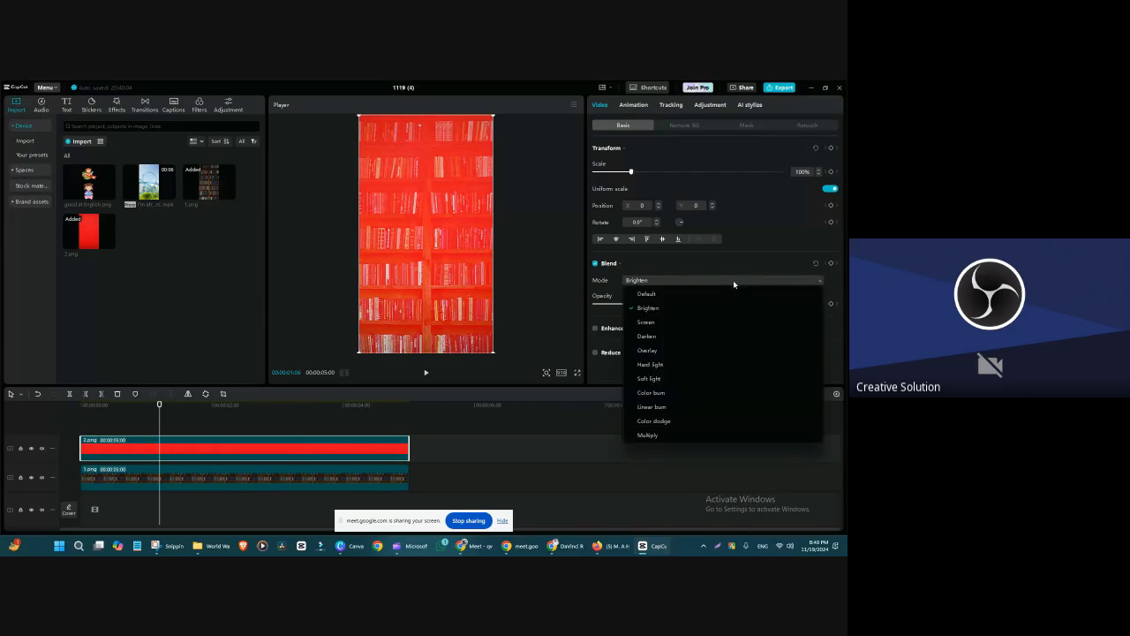
click(698, 327)
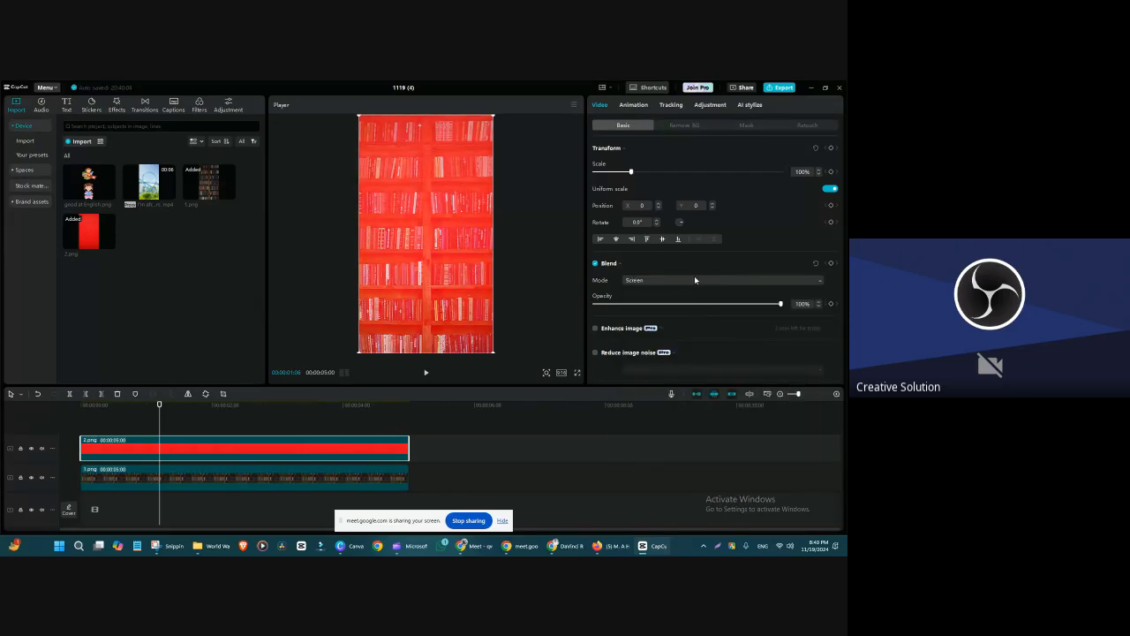
click(695, 279)
click(698, 336)
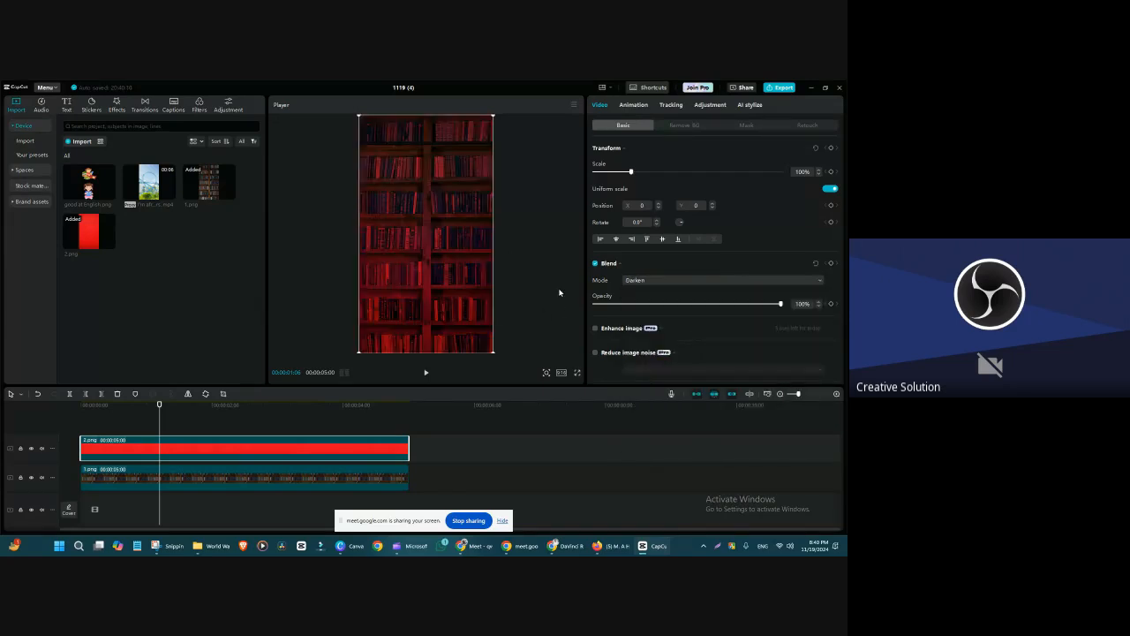
click(675, 281)
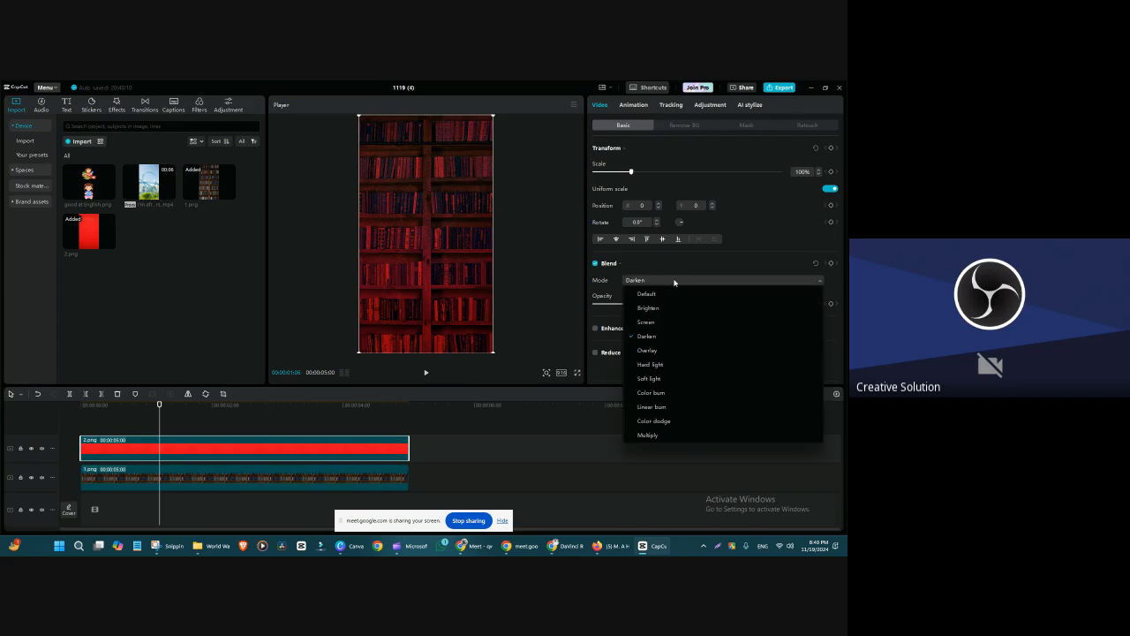
click(674, 350)
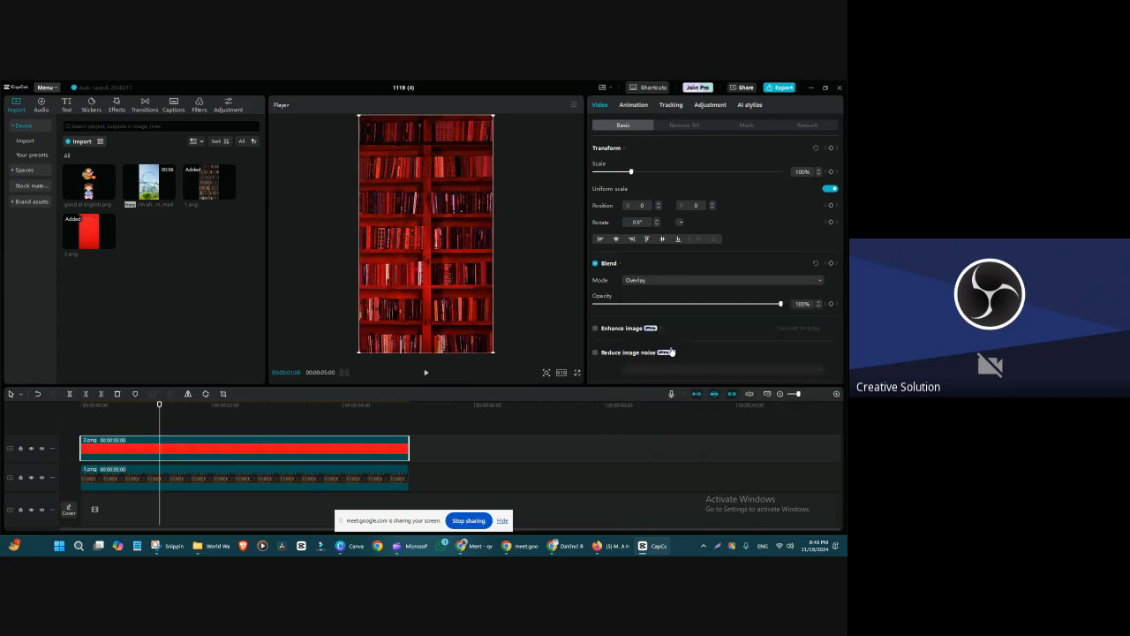
- Try the Hard light, Soft light and Color burn blend modes in turn on the red 2.png clip
click(689, 280)
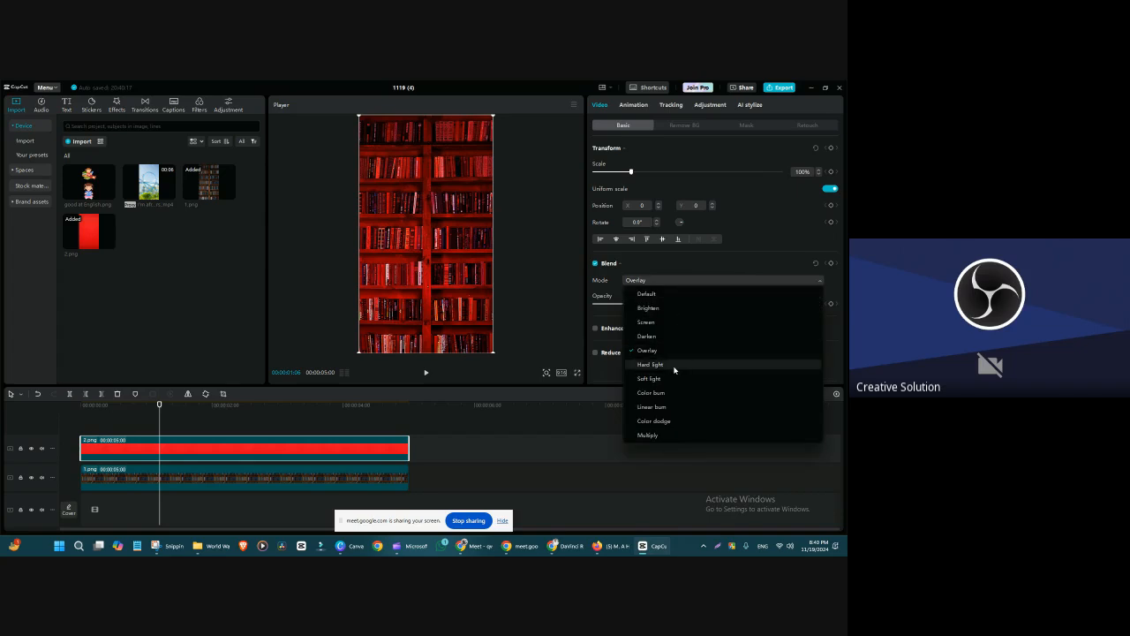
click(677, 364)
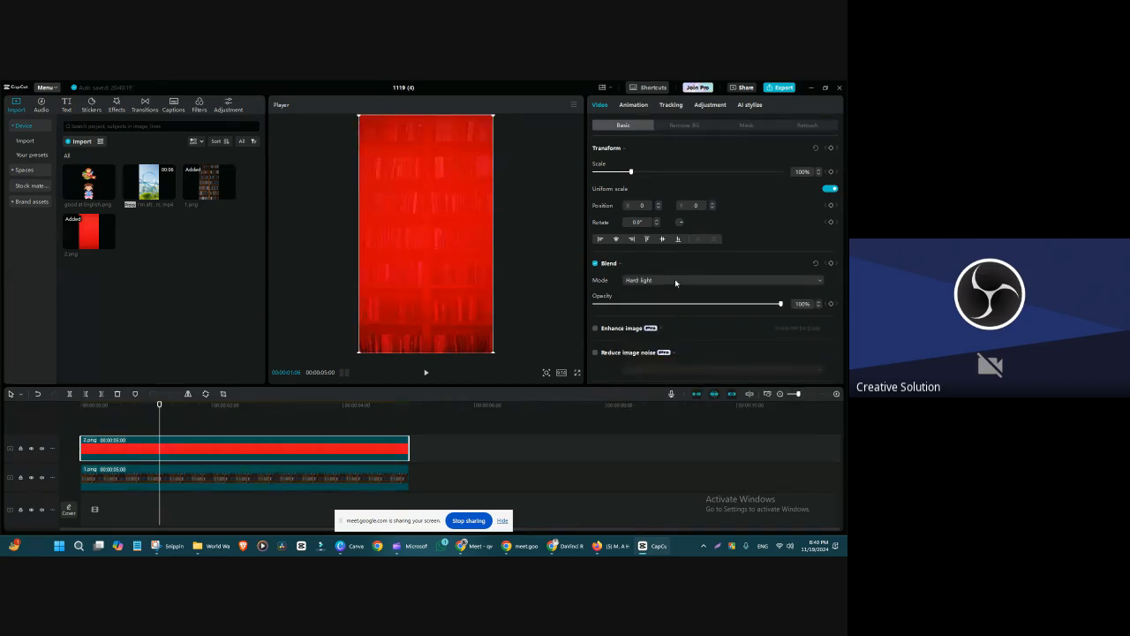
click(676, 281)
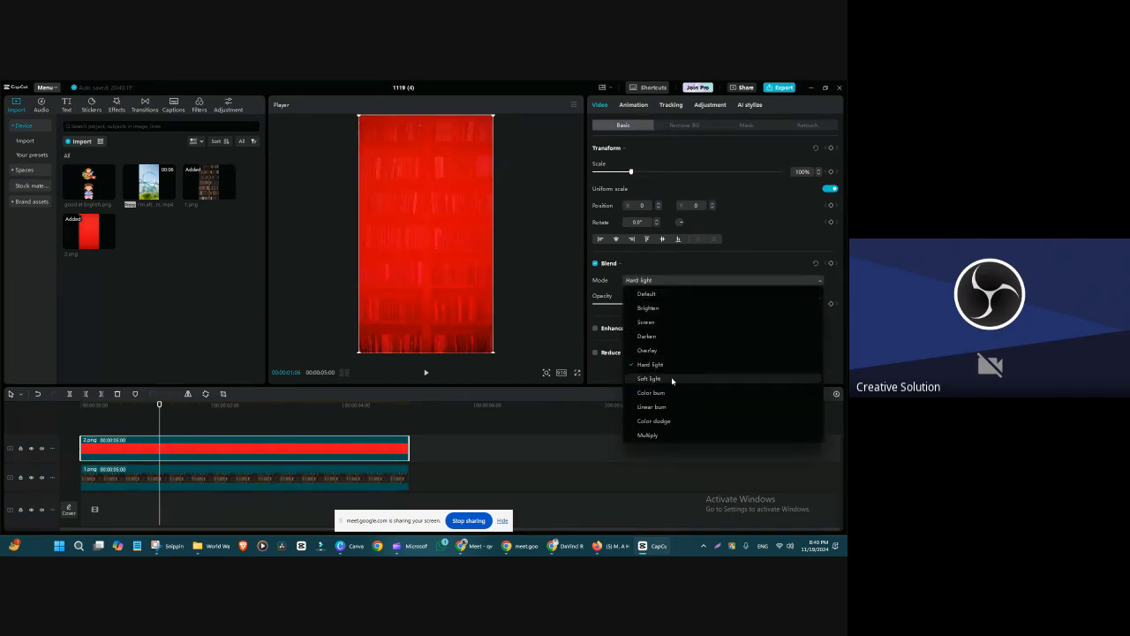
click(672, 378)
click(678, 280)
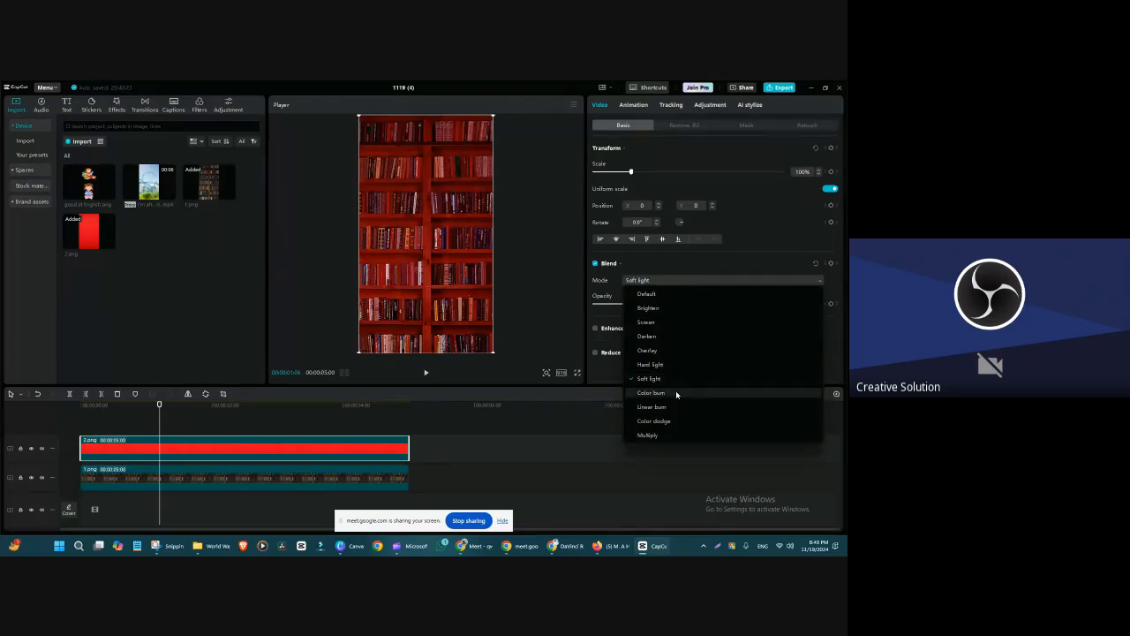
click(676, 392)
- Try the Linear burn and Color dodge blend modes, and set the red clip to Multiply at 100% opacity
click(678, 280)
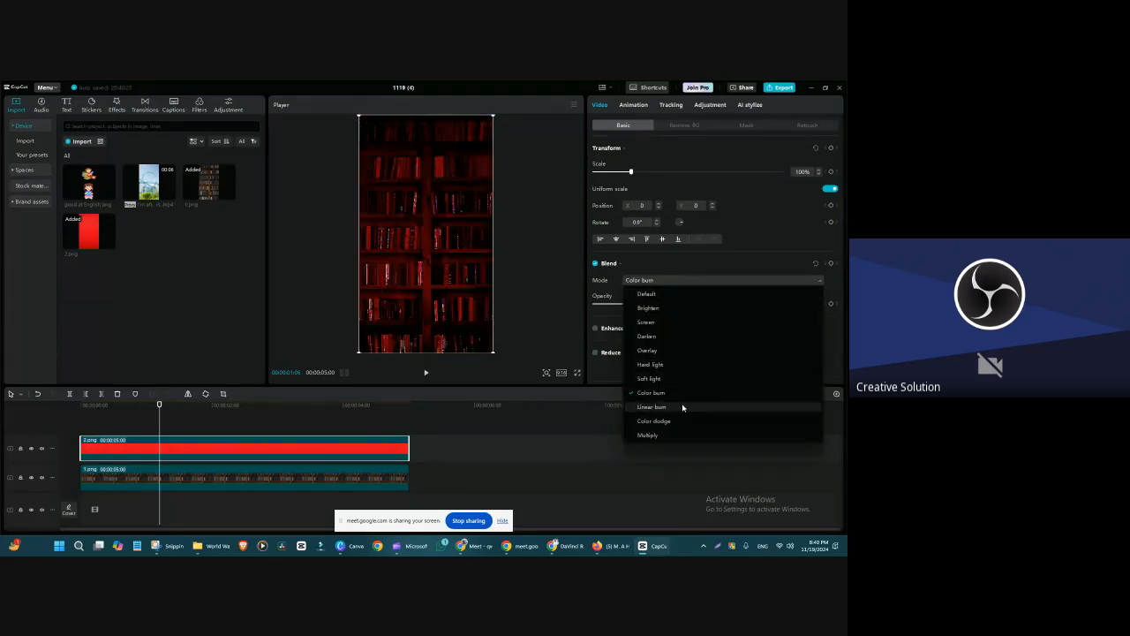
click(682, 407)
click(661, 282)
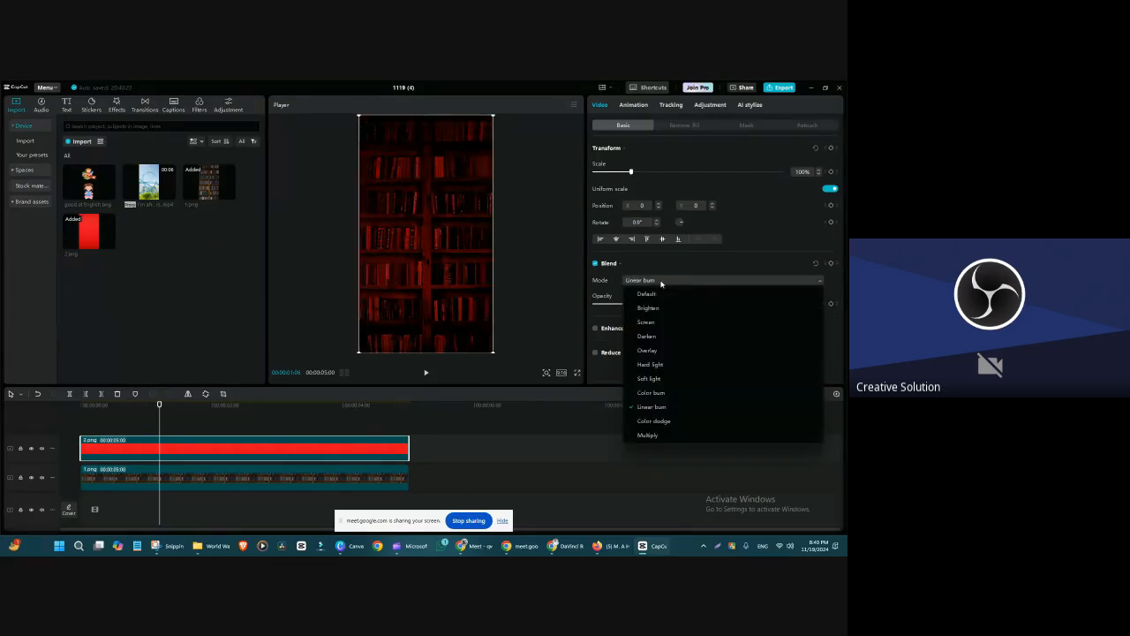
click(664, 422)
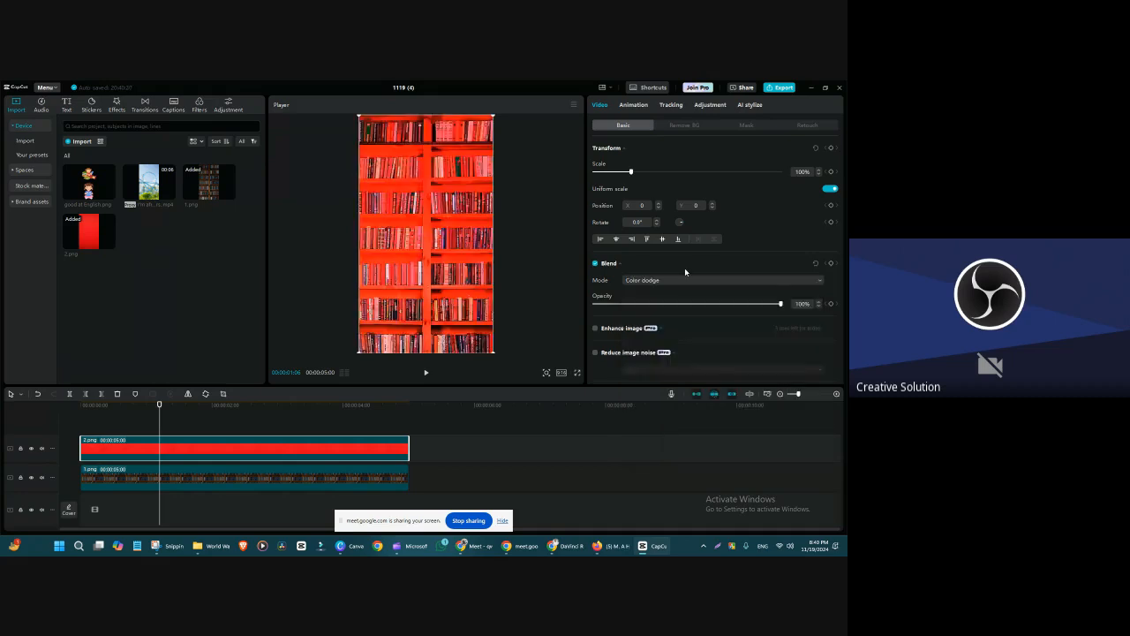
click(681, 283)
click(671, 439)
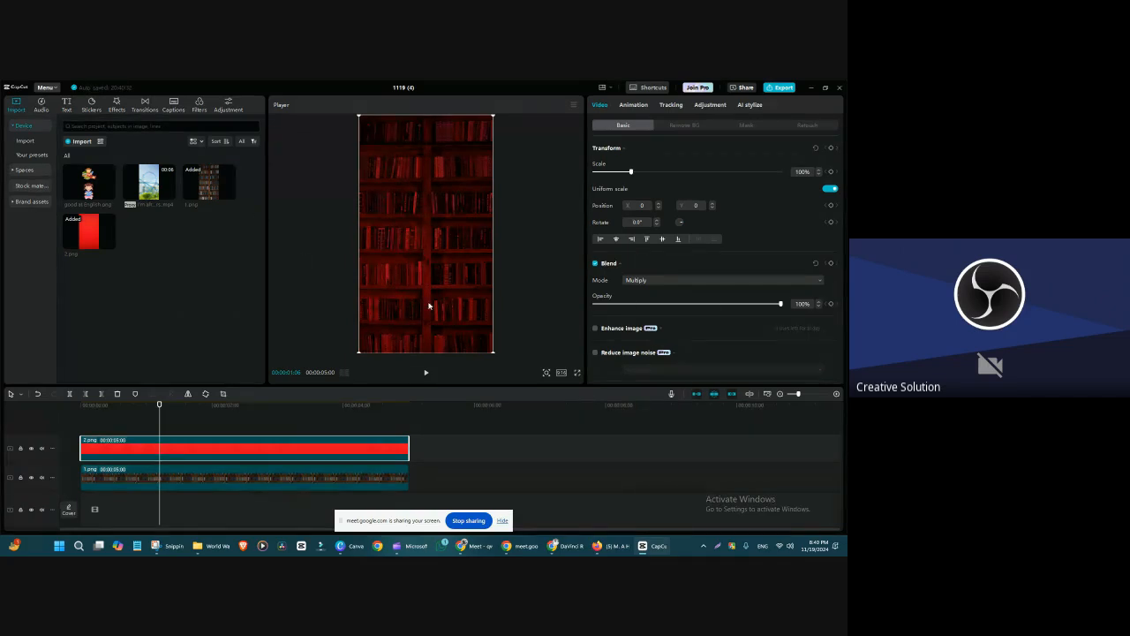
mouse_move(777, 304)
mouse_down()
mouse_move(668, 304)
mouse_move(781, 304)
mouse_up()
scroll(623, 279, down, 1)
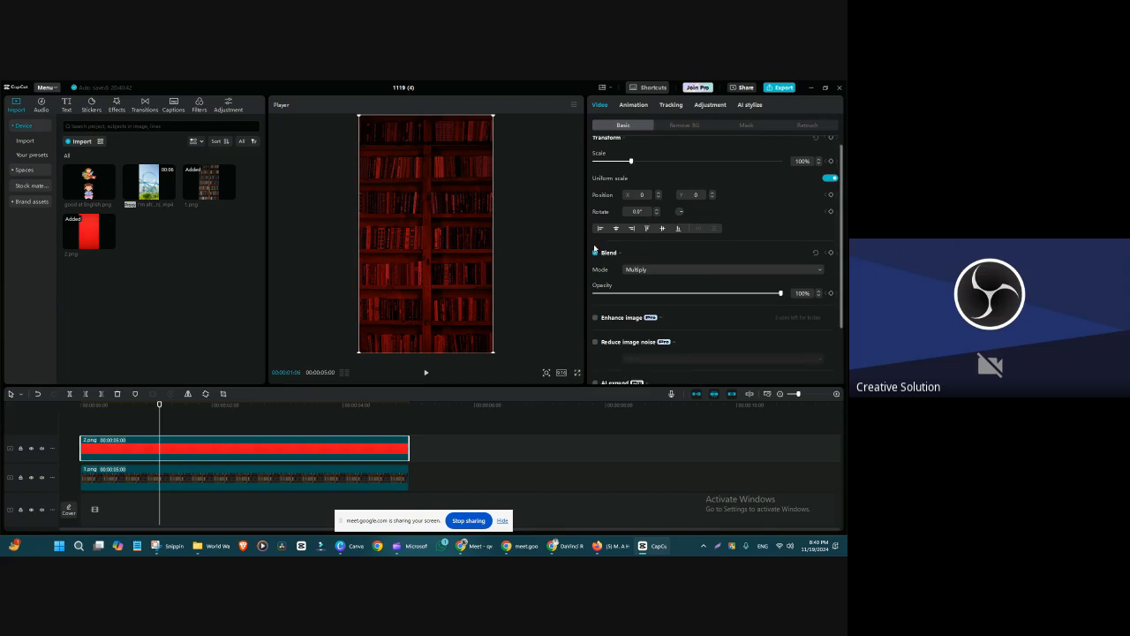
scroll(619, 279, up, 1)
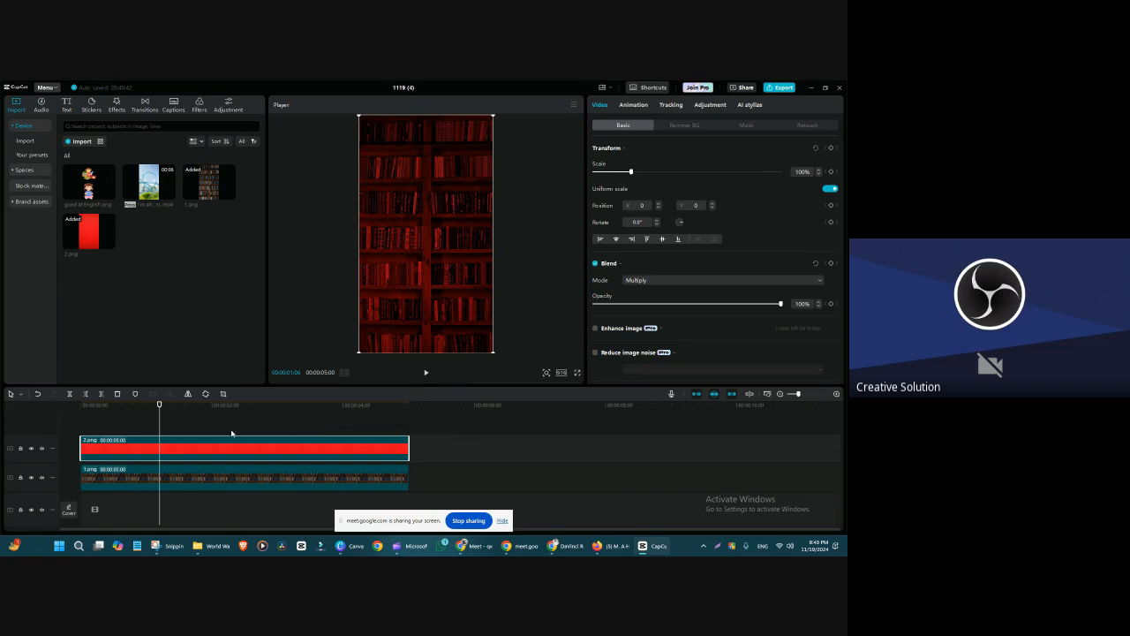
- Widen the clip settings area and turn on Enhance image at UHD level for the red 2.png clip
drag(167, 417, 144, 411)
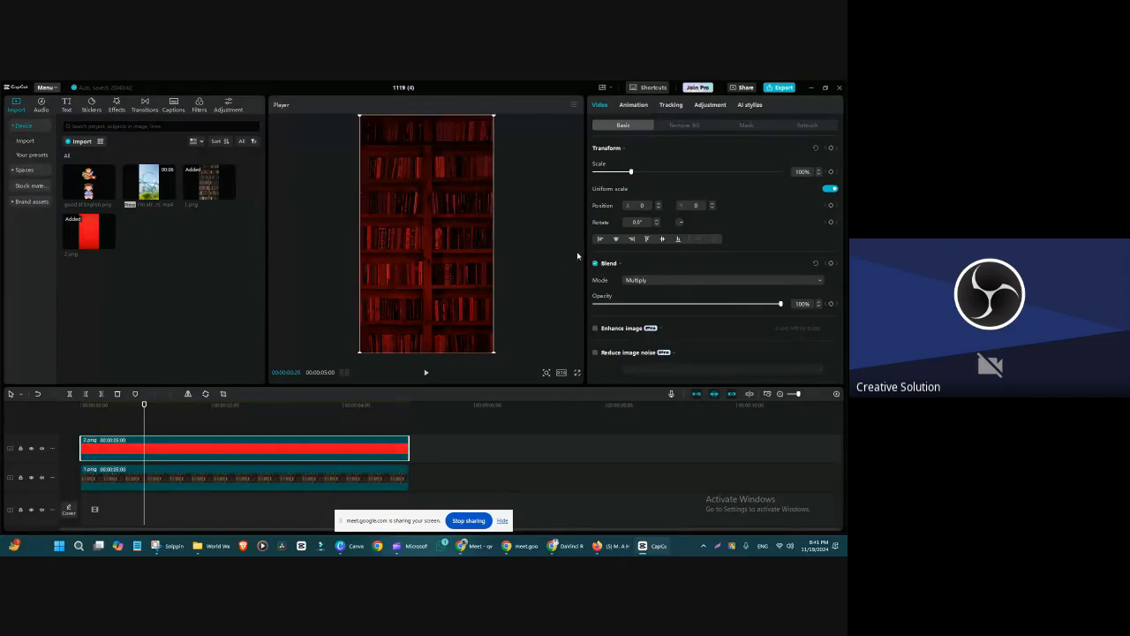
drag(585, 256, 567, 257)
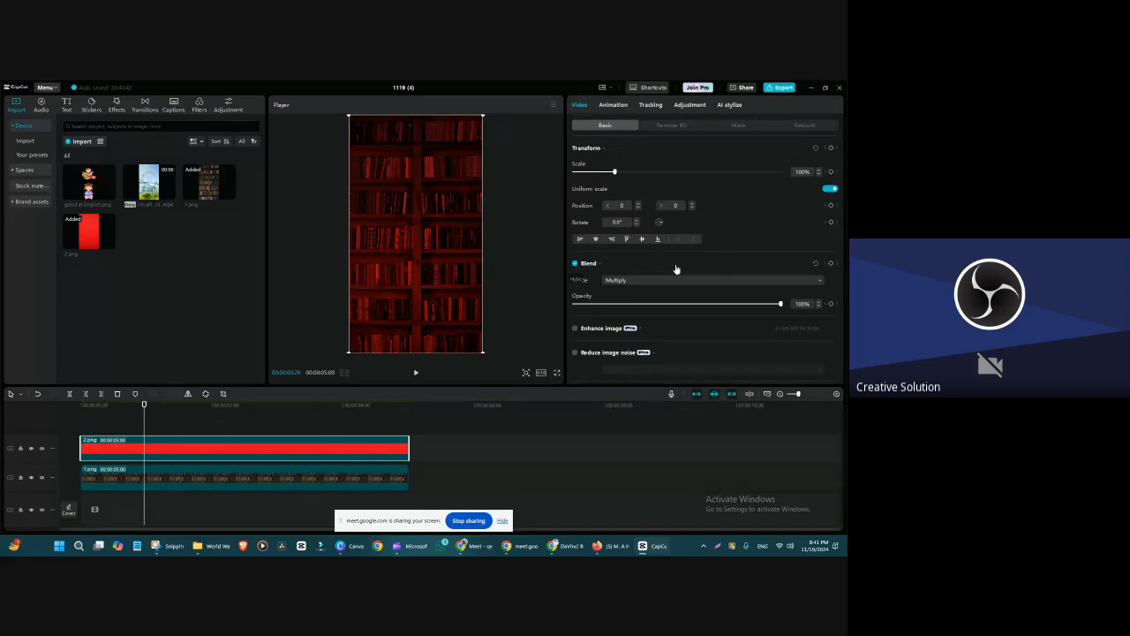
scroll(707, 256, down, 2)
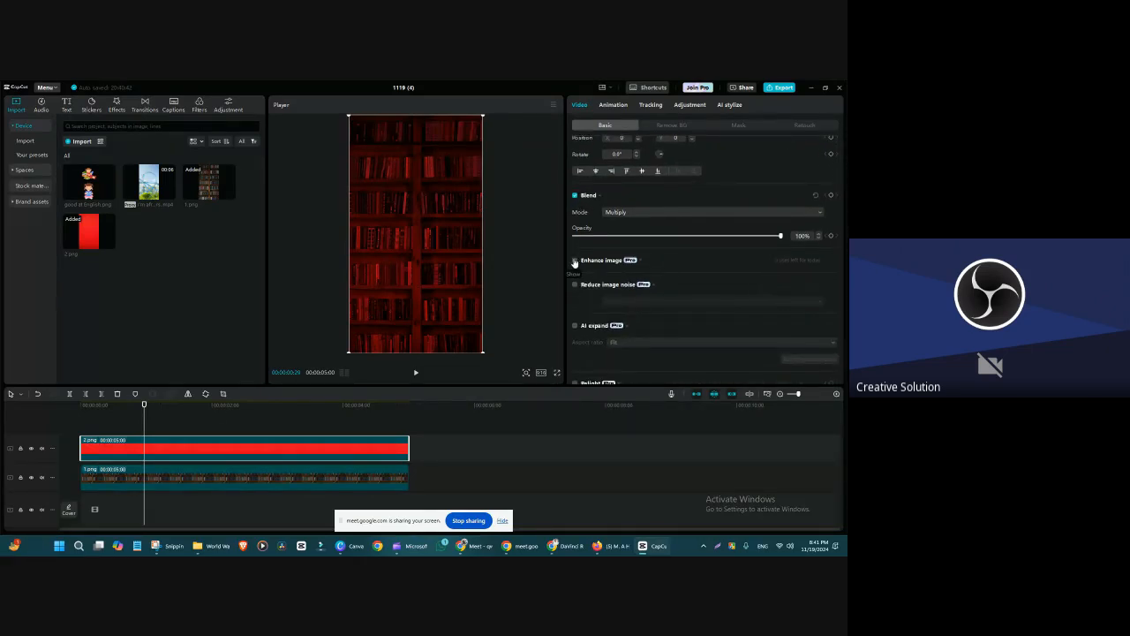
click(575, 261)
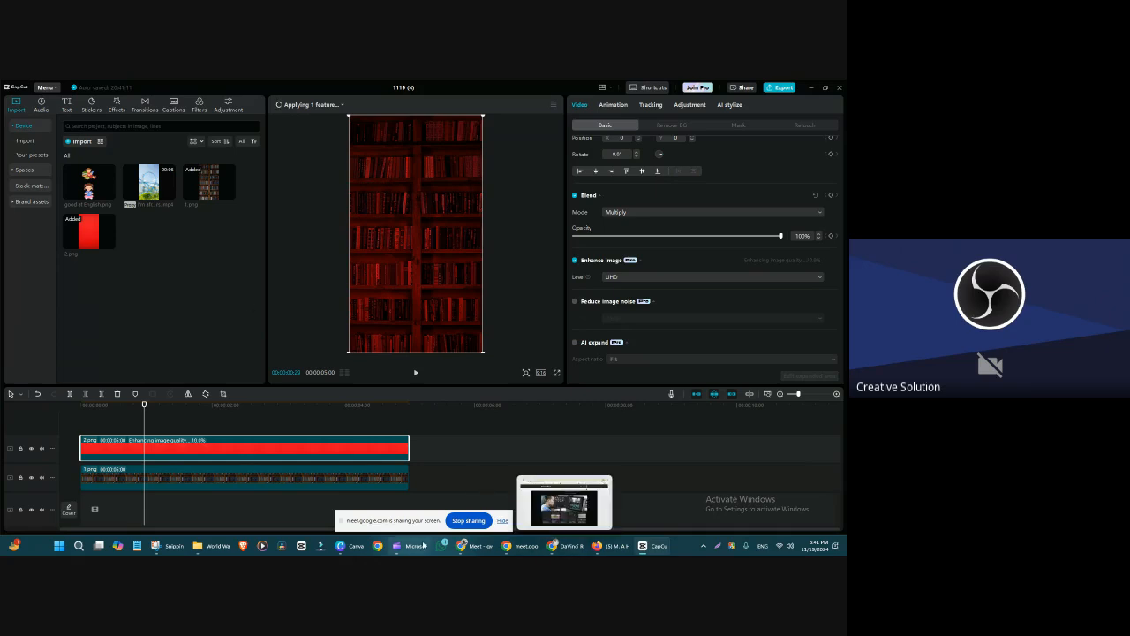
- Switch to Chrome, open a new tab to get a football photo, and import download.jpeg into CapCut's project media
click(566, 545)
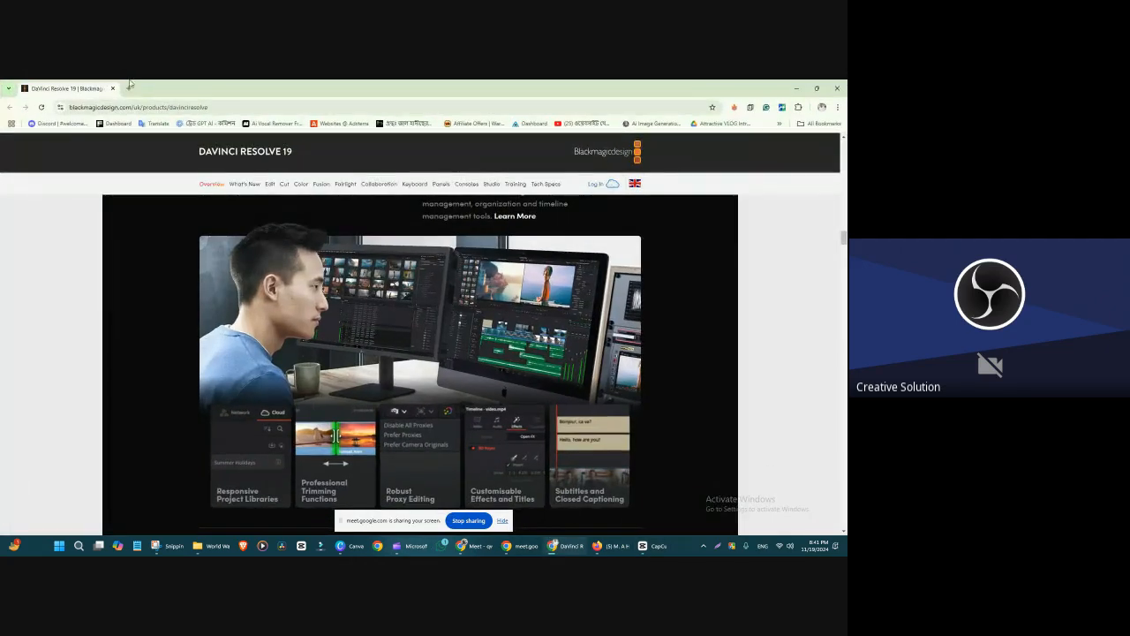
click(129, 86)
double_click(766, 88)
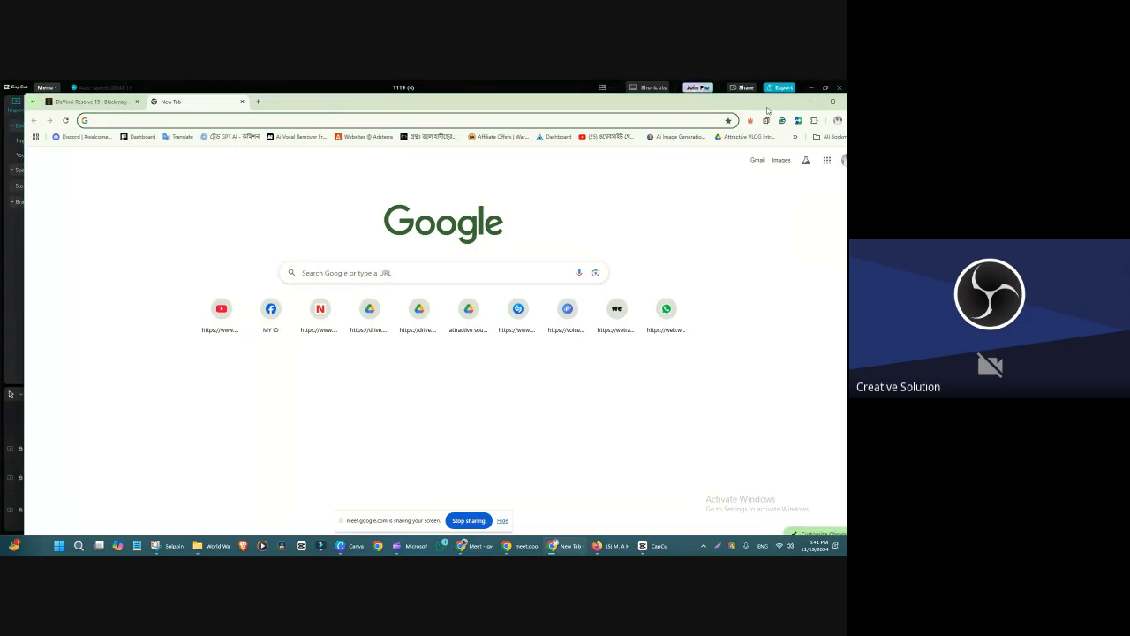
drag(767, 110, 847, 195)
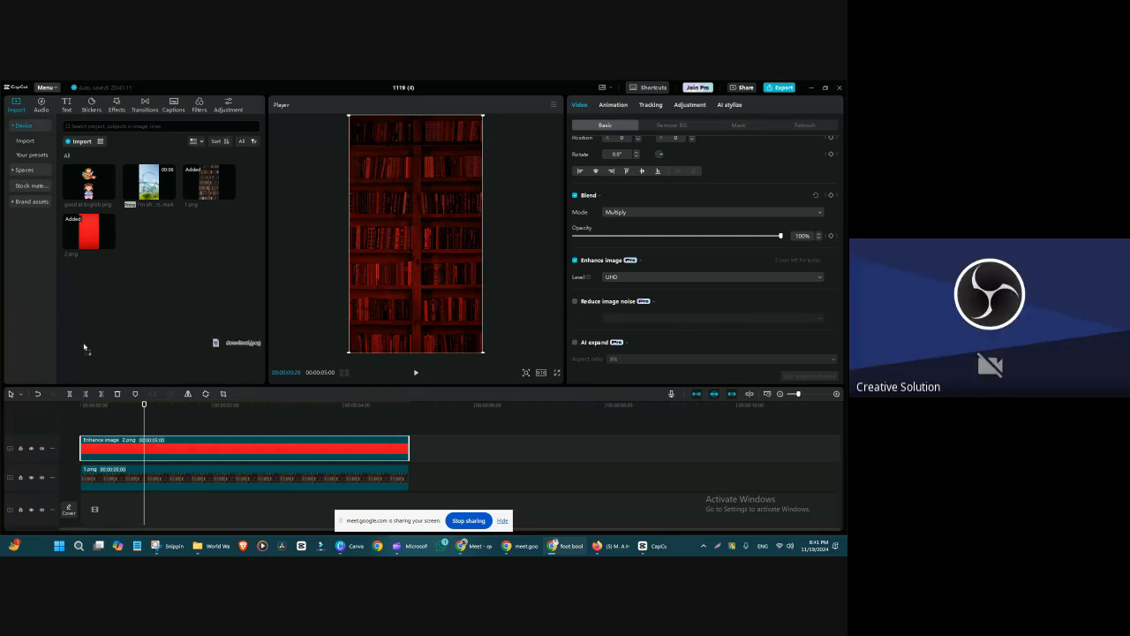
drag(216, 343, 150, 238)
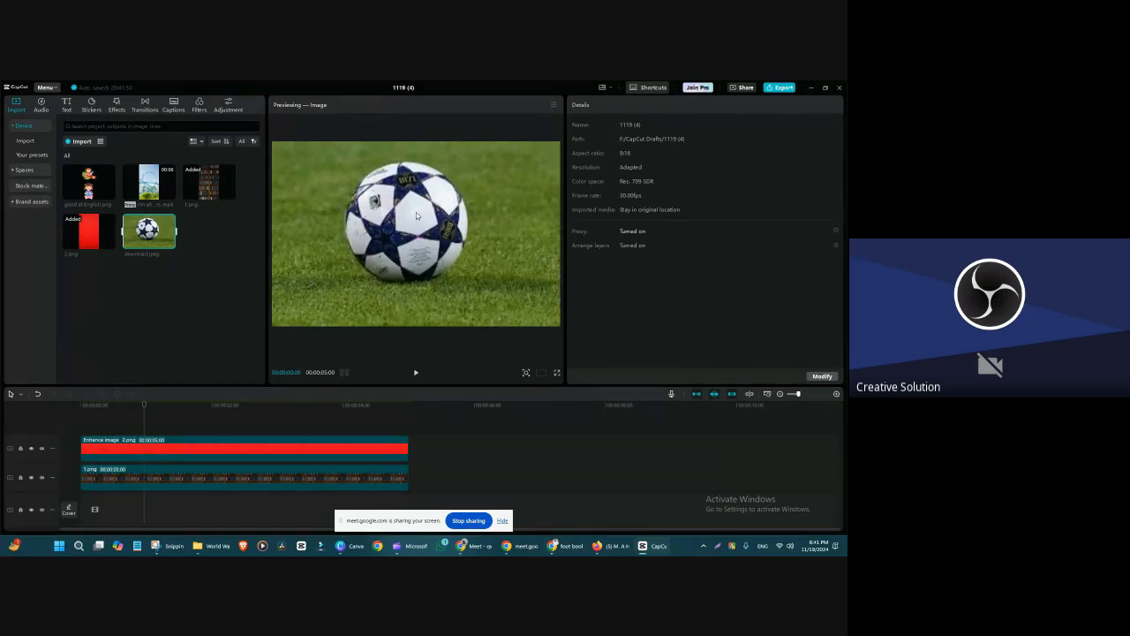
- Place the football image above the red clip and resize it to 134% at position X 181, Y 0
drag(170, 242, 262, 415)
drag(484, 276, 500, 293)
drag(539, 329, 503, 280)
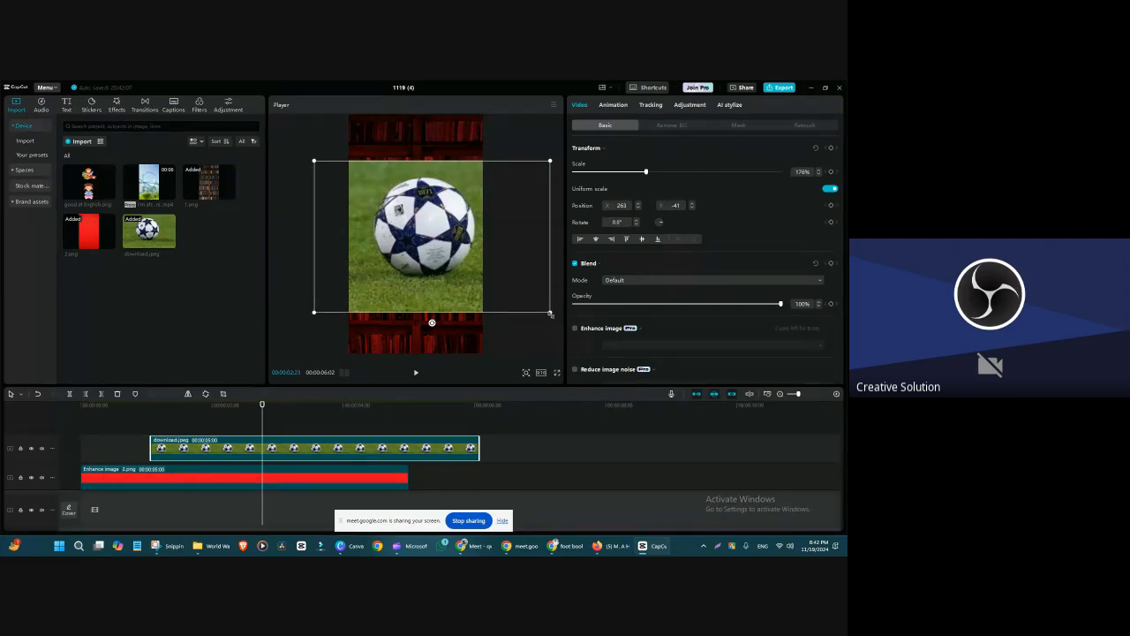
drag(549, 312, 509, 292)
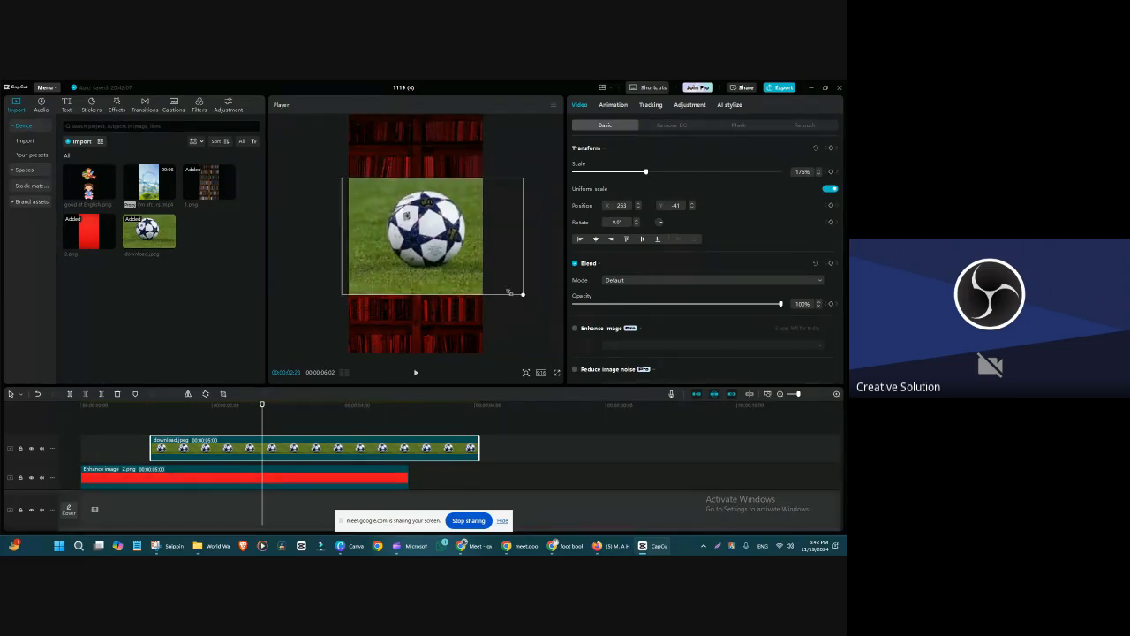
- Turn on Enhance image at UHD level for the football clip and enlarge it to 176%
click(575, 328)
scroll(709, 305, down, 1)
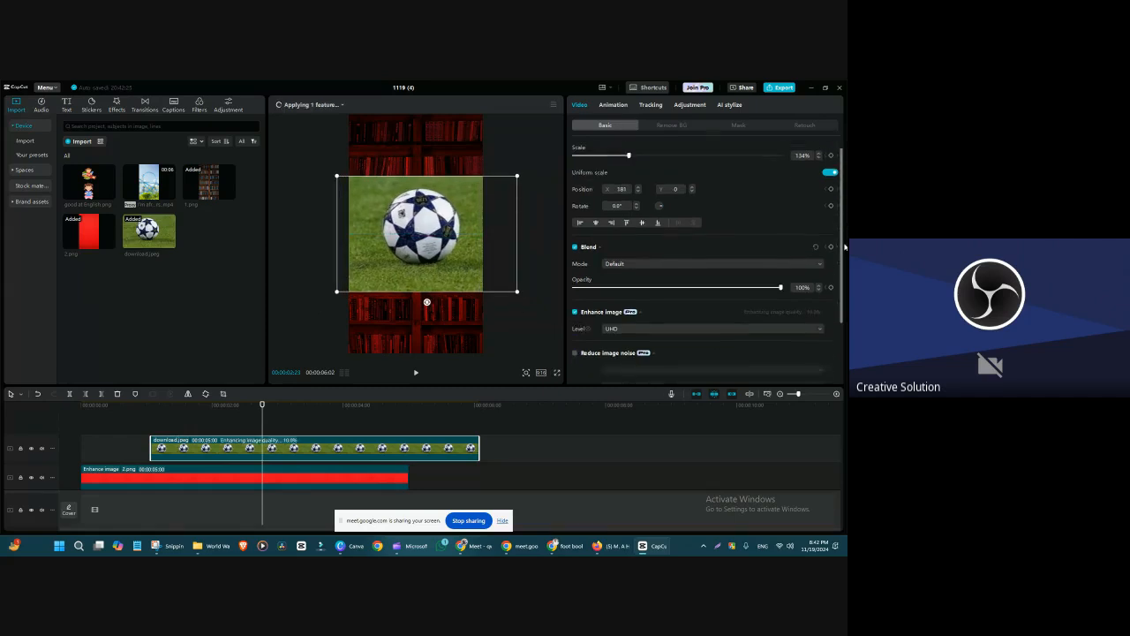
click(678, 305)
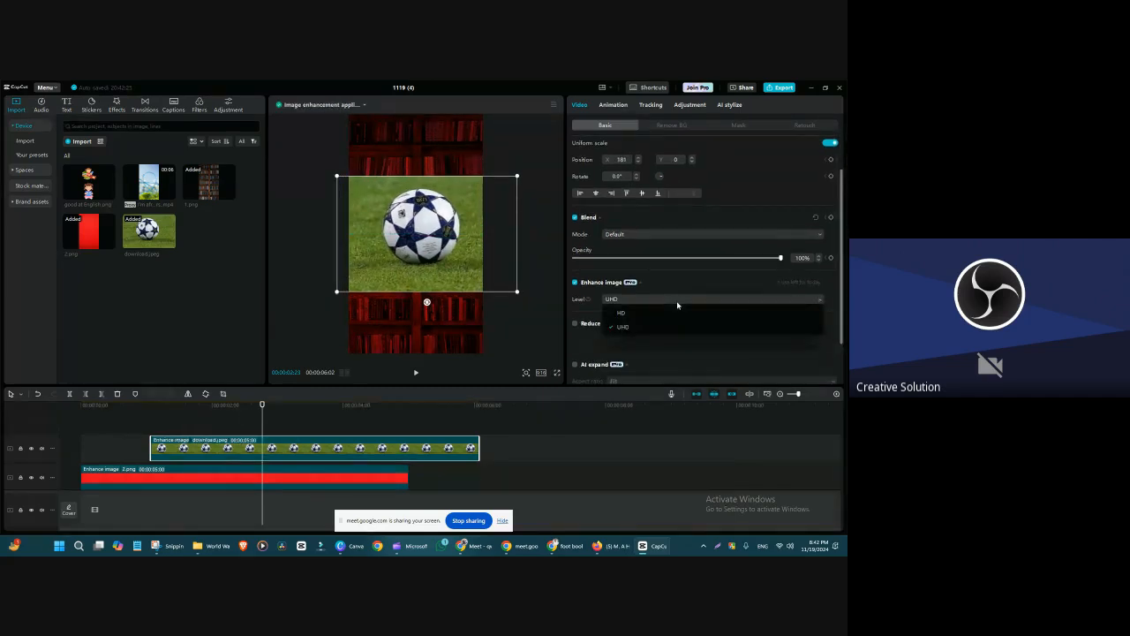
click(677, 305)
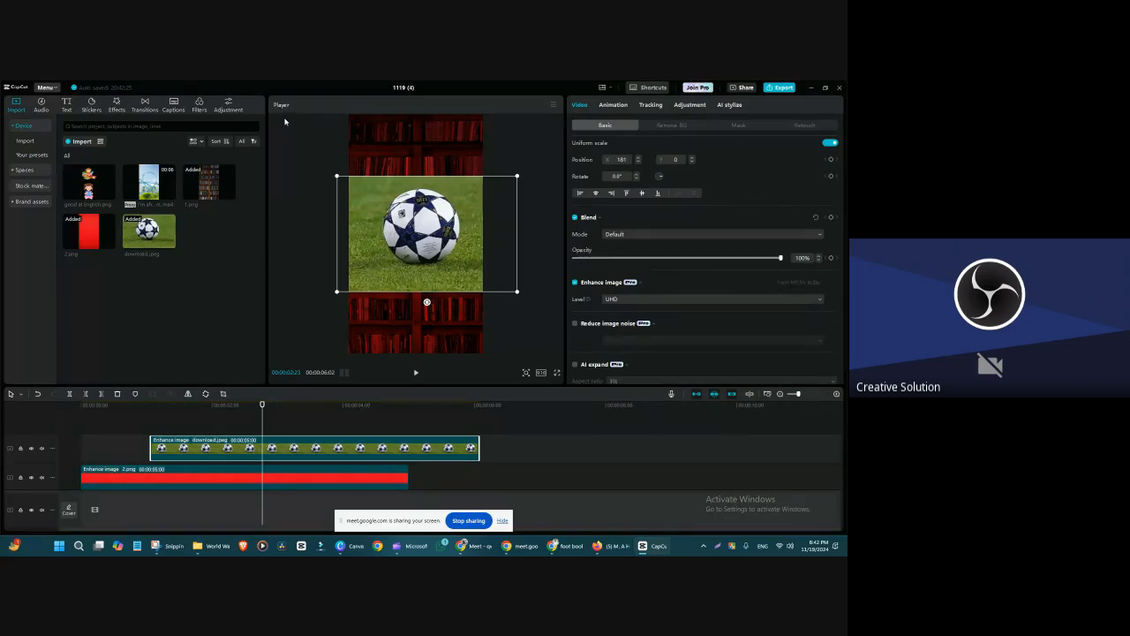
drag(516, 290, 548, 313)
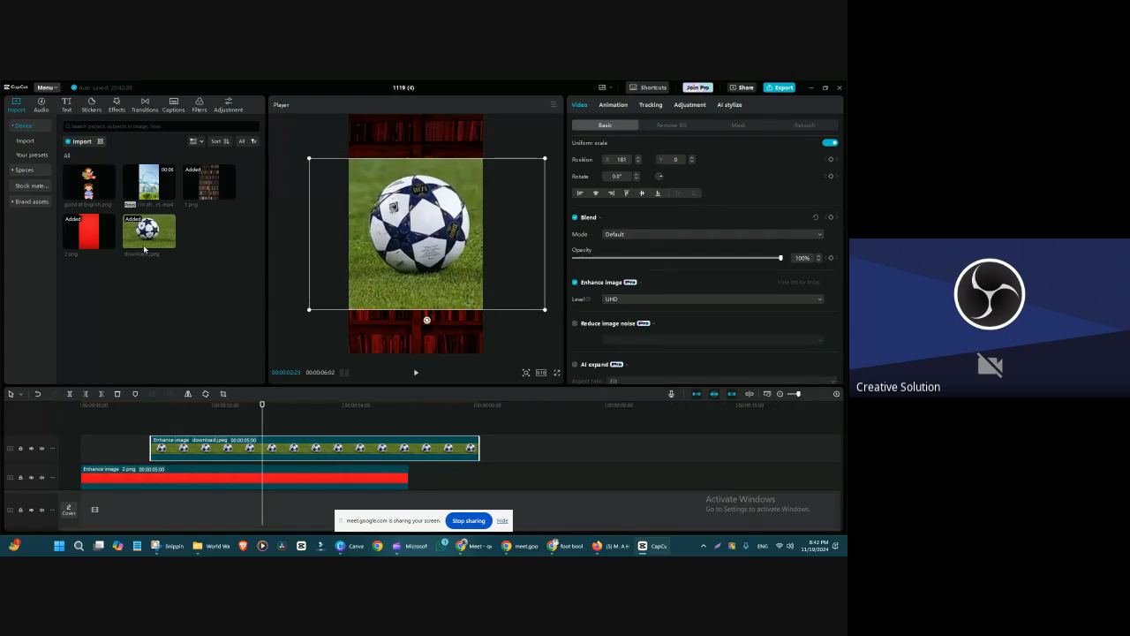
- Add a second, unenhanced copy of the football image above the enhanced clip and scale it to 208%
drag(168, 240, 152, 424)
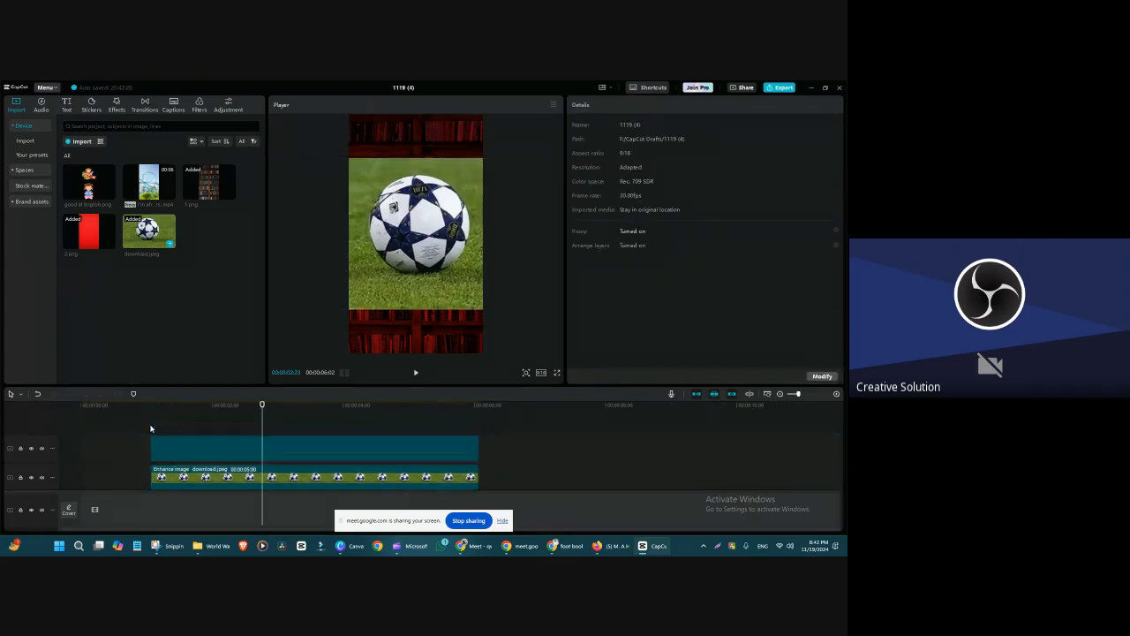
drag(483, 278, 550, 320)
drag(556, 381, 564, 386)
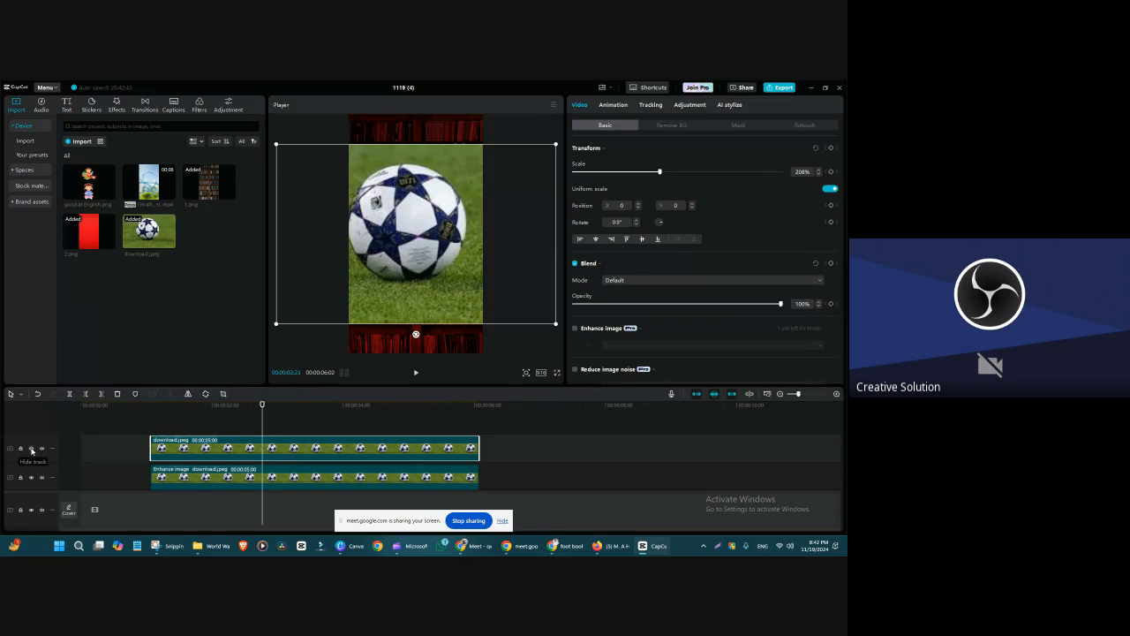
- Hide the track with the unenhanced football and enlarge the enhanced clip to 251% at position X 245, Y -78
click(31, 449)
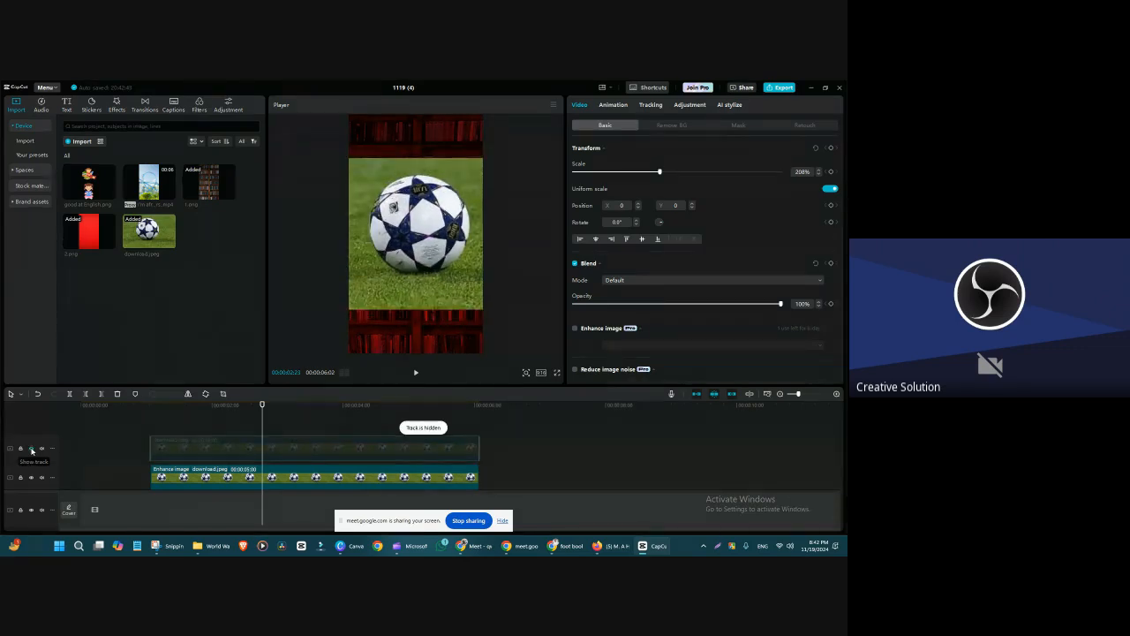
click(429, 320)
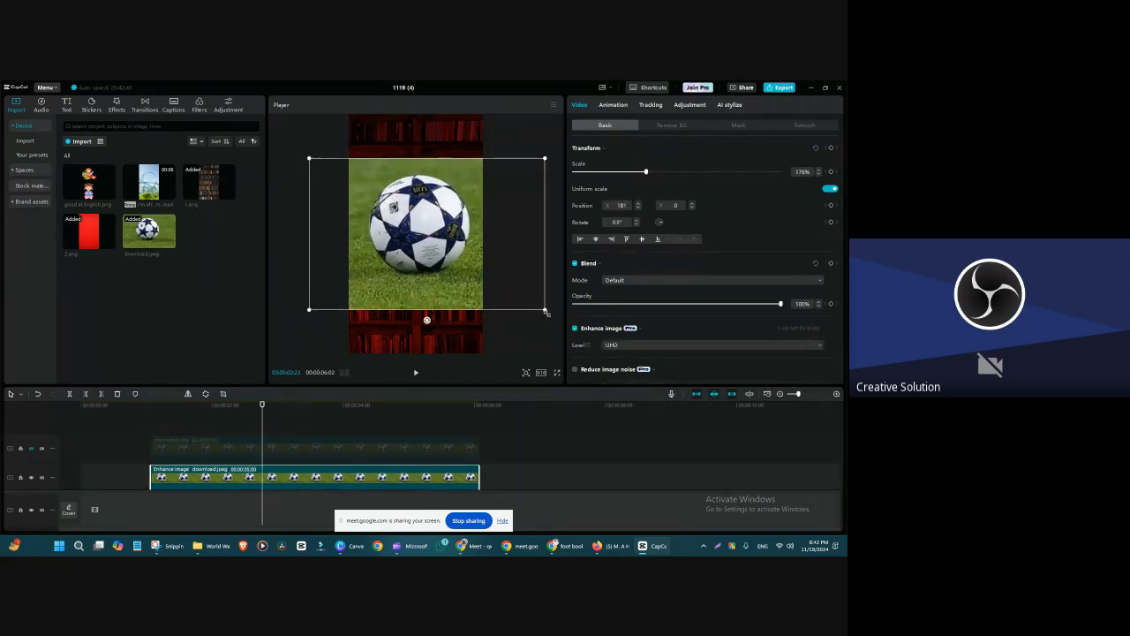
drag(471, 289, 469, 262)
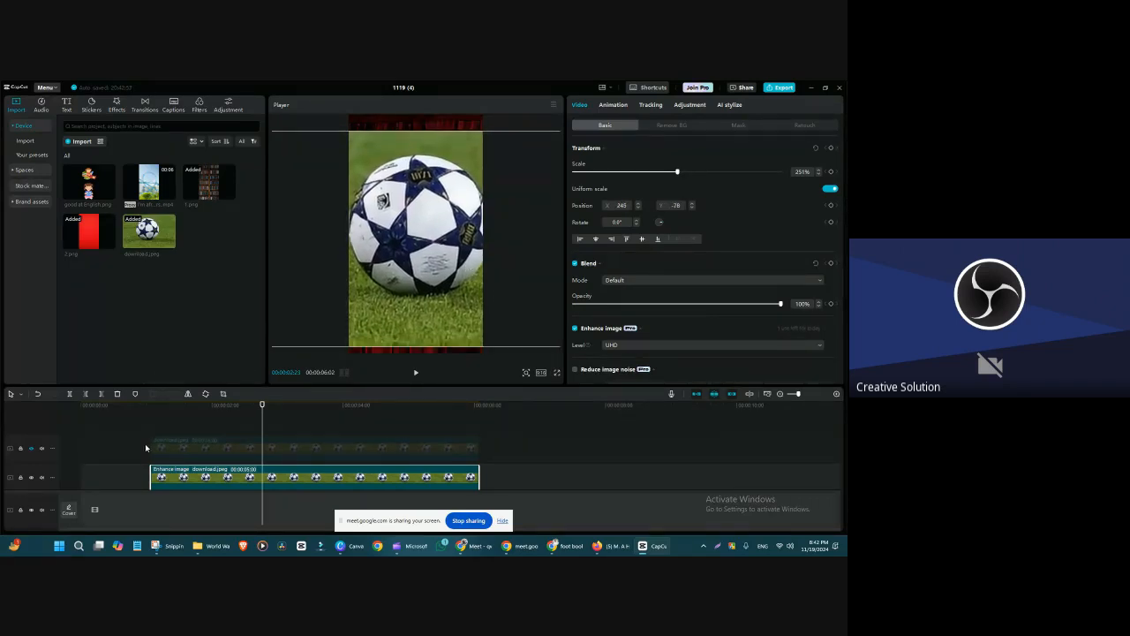
- Unhide the unenhanced football's track to compare the images, and delete both football clips from the timeline
click(31, 449)
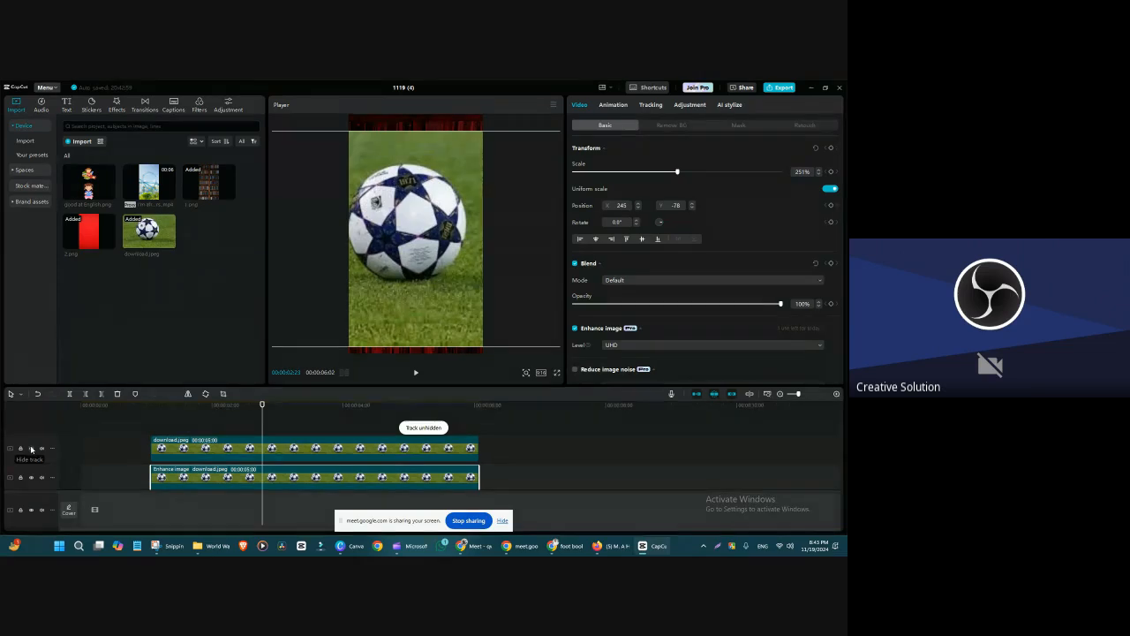
click(212, 450)
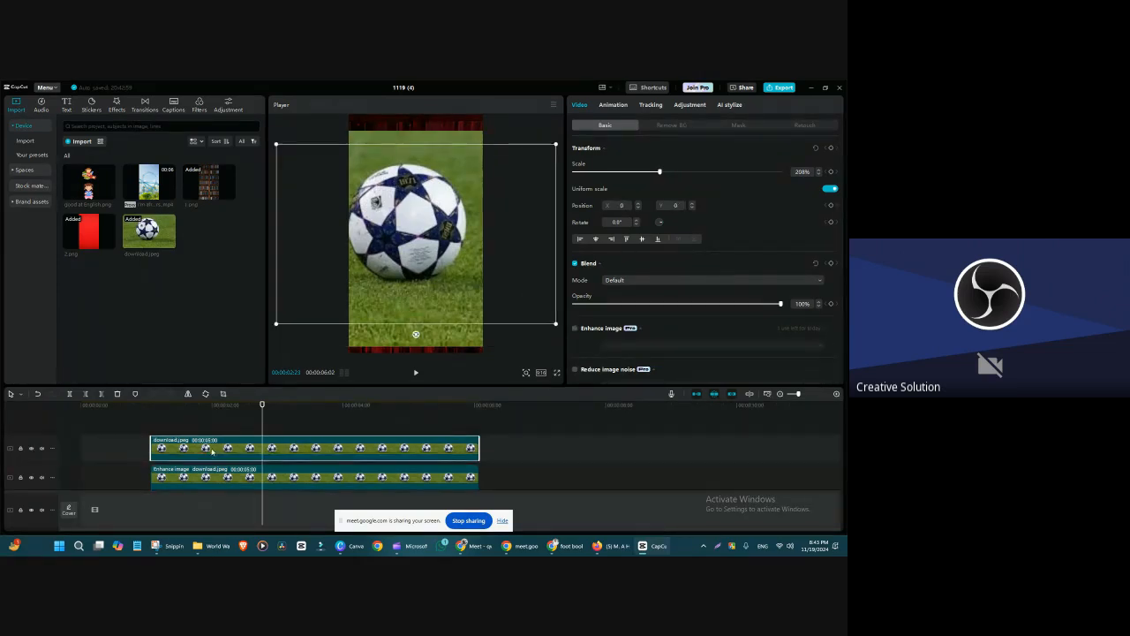
key(Delete)
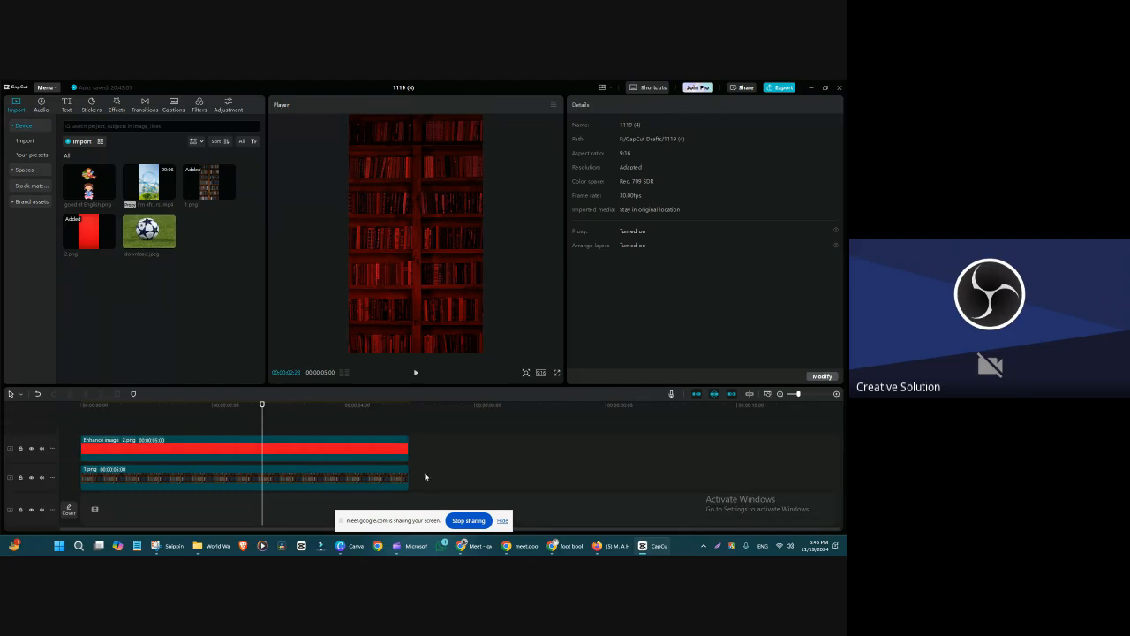
- Shift the red and bookshelf clips down so the bookshelf is on the main track, and place download.jpeg above them from the timeline start
click(315, 468)
mouse_move(313, 454)
mouse_down()
mouse_move(315, 500)
mouse_move(326, 438)
mouse_up()
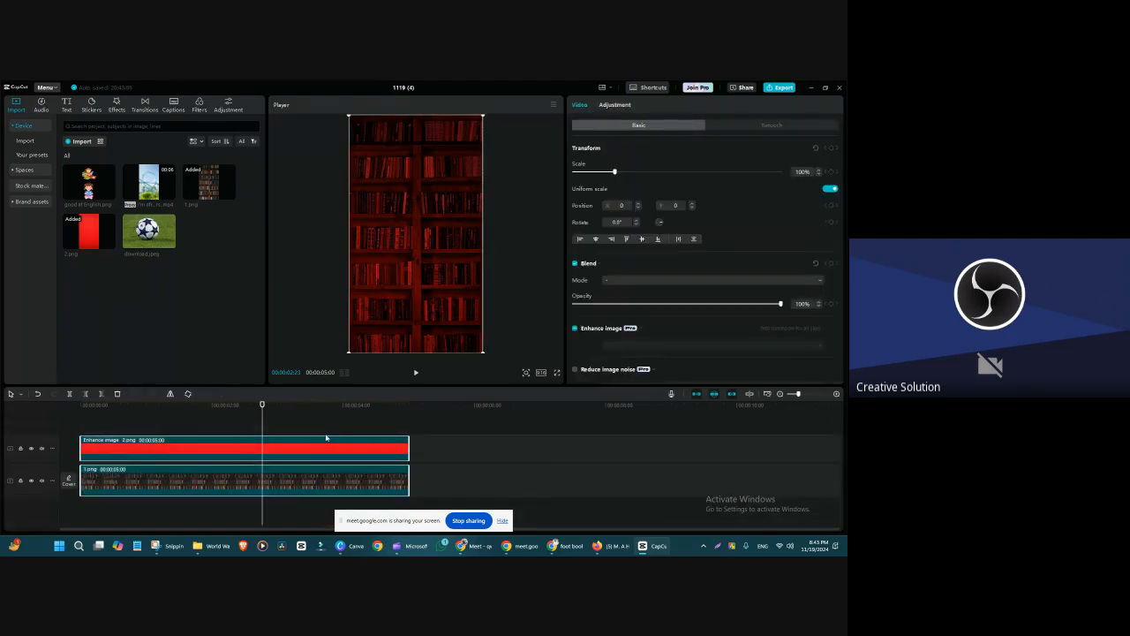
click(304, 416)
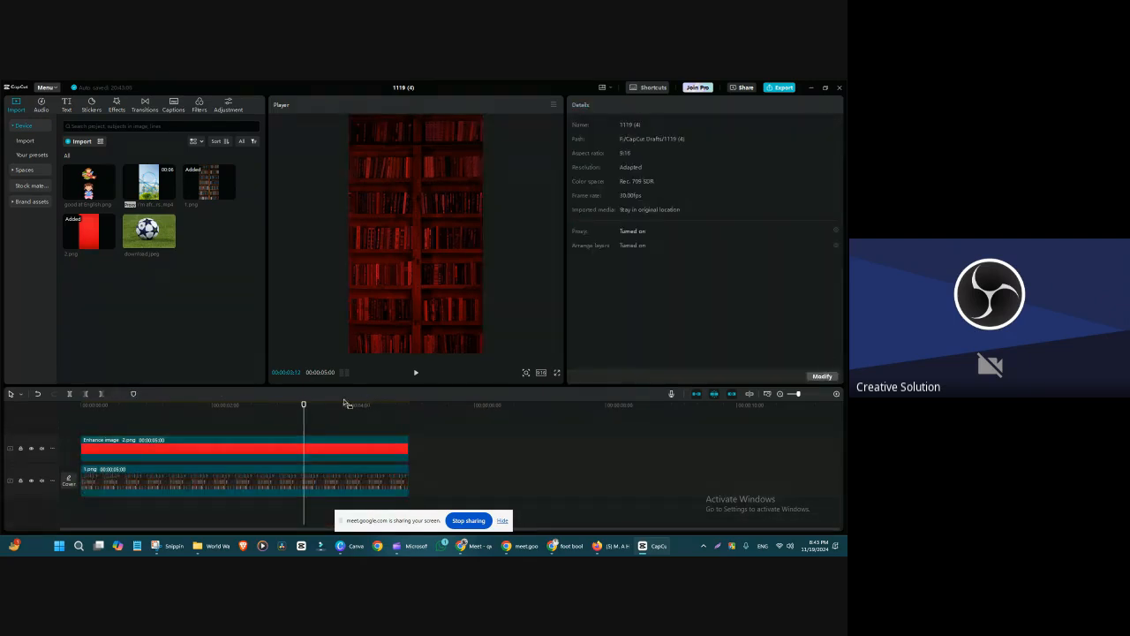
drag(202, 416, 180, 417)
drag(149, 231, 128, 437)
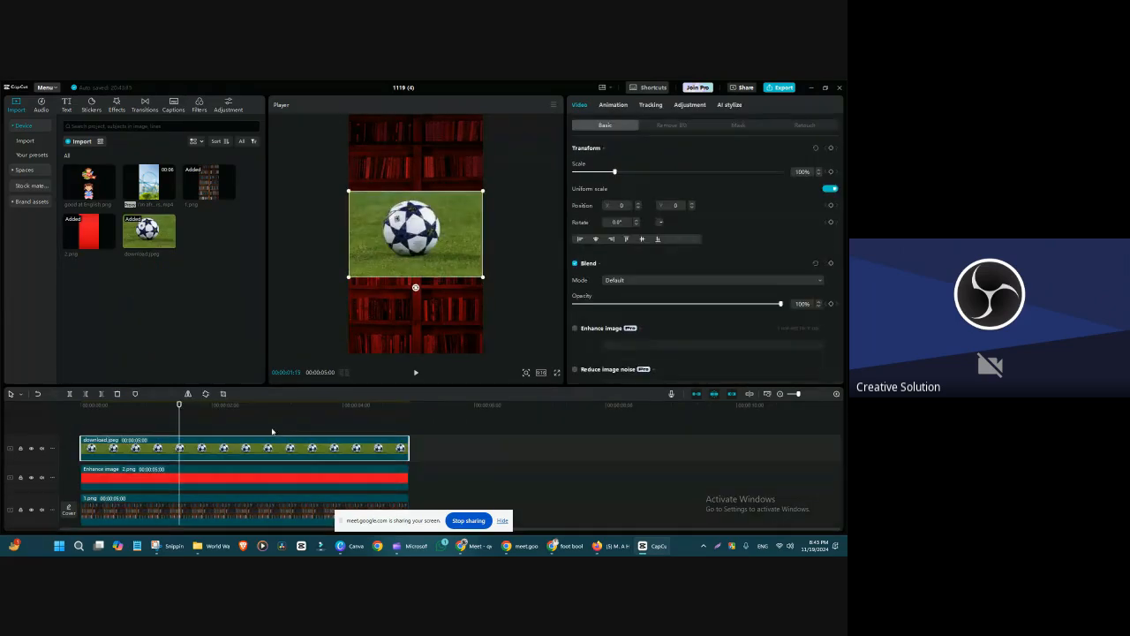
- Move the football image down to position Y -270 and enlarge the settings and preview areas
drag(449, 269, 450, 280)
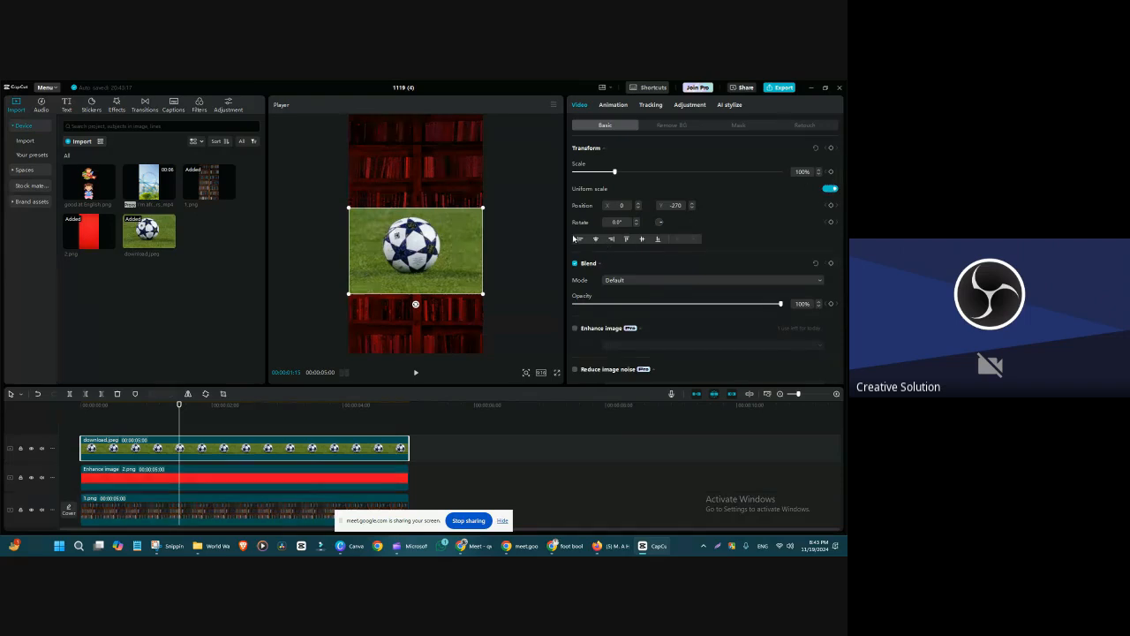
drag(565, 233, 536, 233)
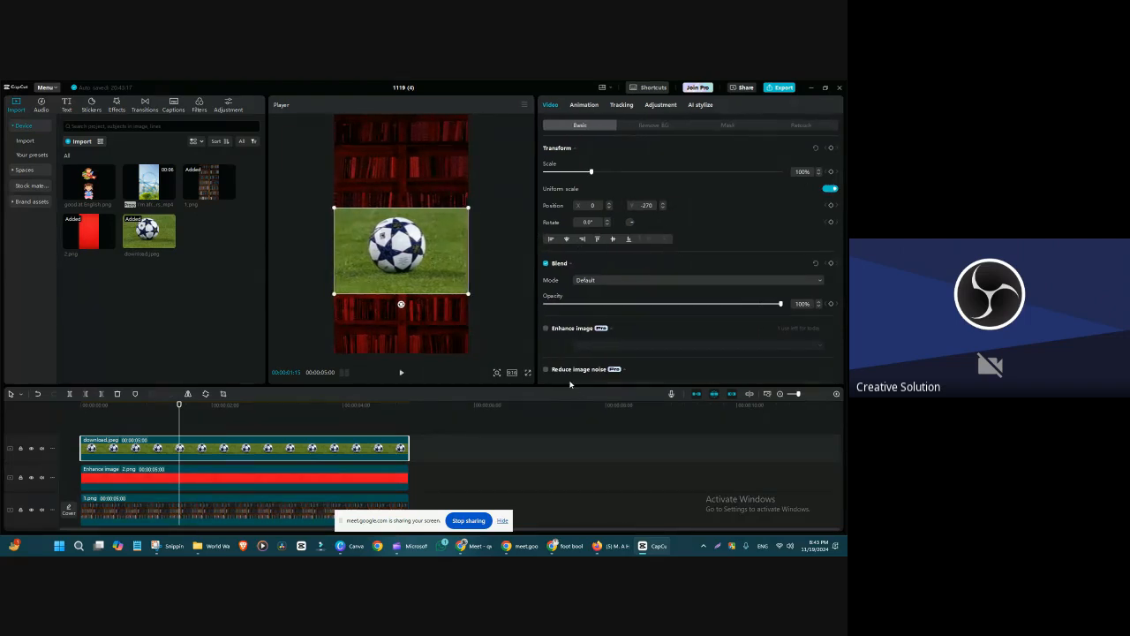
drag(573, 386, 571, 461)
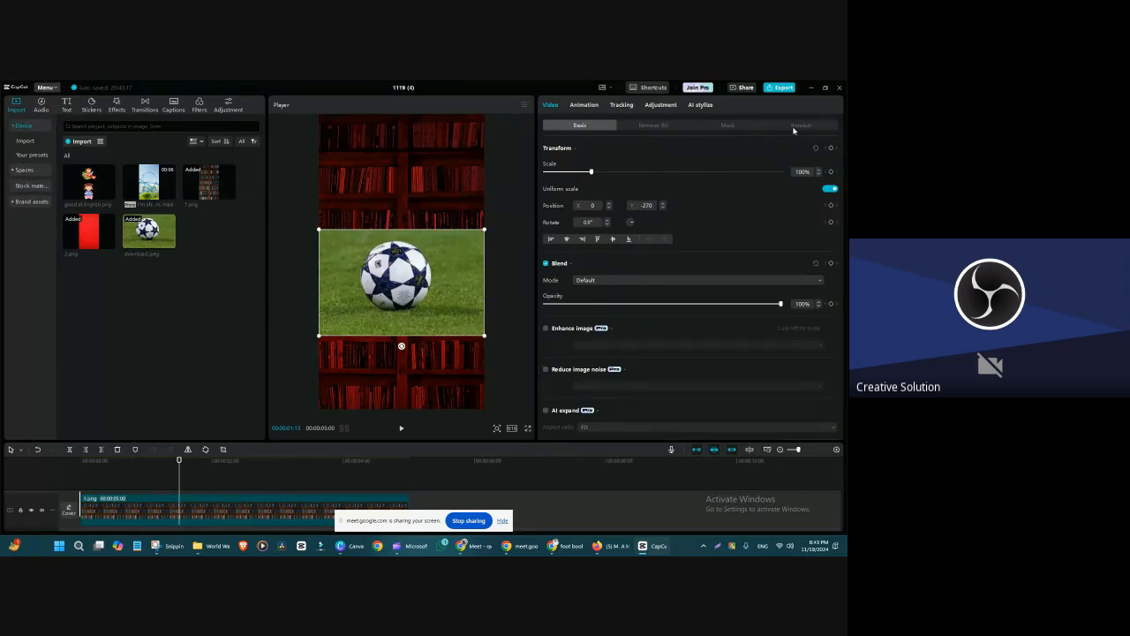
scroll(675, 145, down, 1)
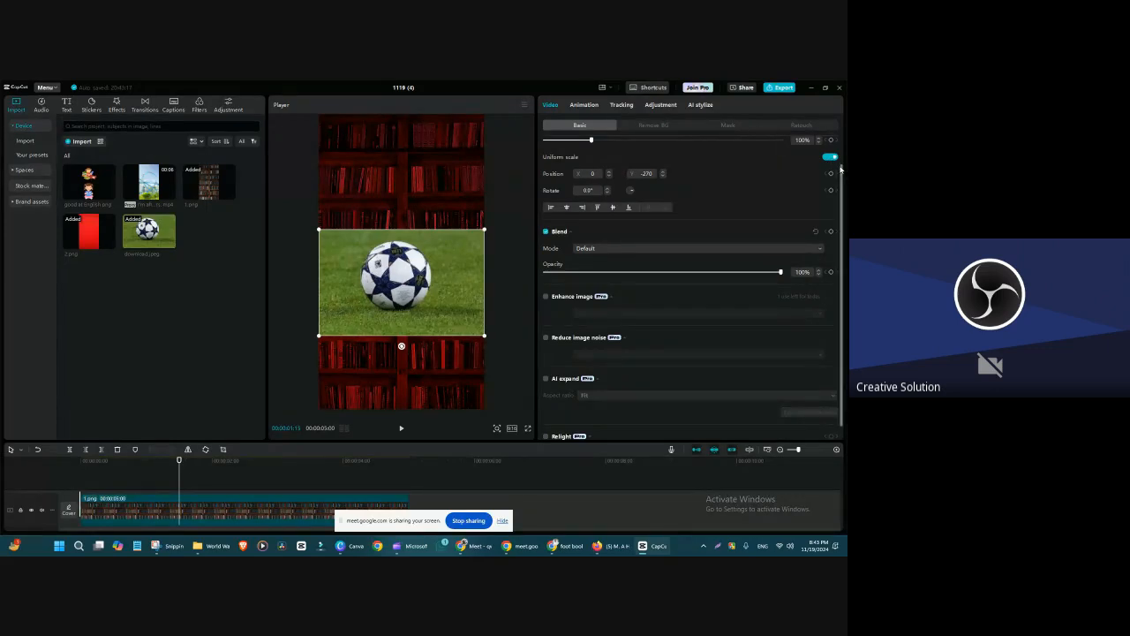
scroll(707, 221, down, 1)
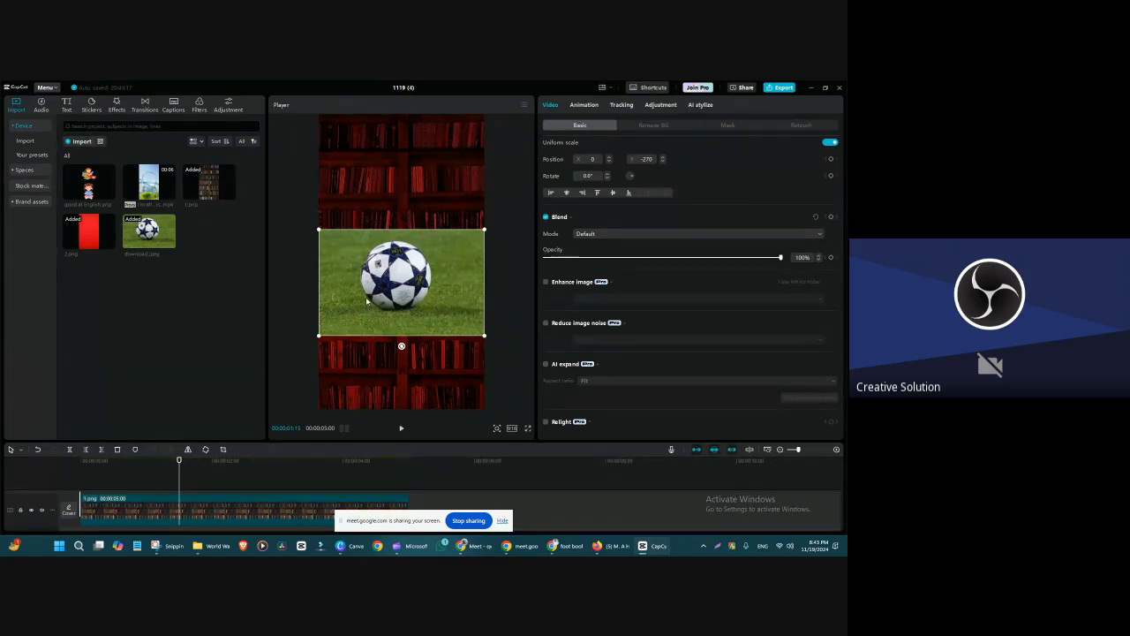
- Import all three videos from the Day 3 subfolder inside the downloaded Day 3 archive folder
click(80, 141)
click(49, 311)
click(52, 328)
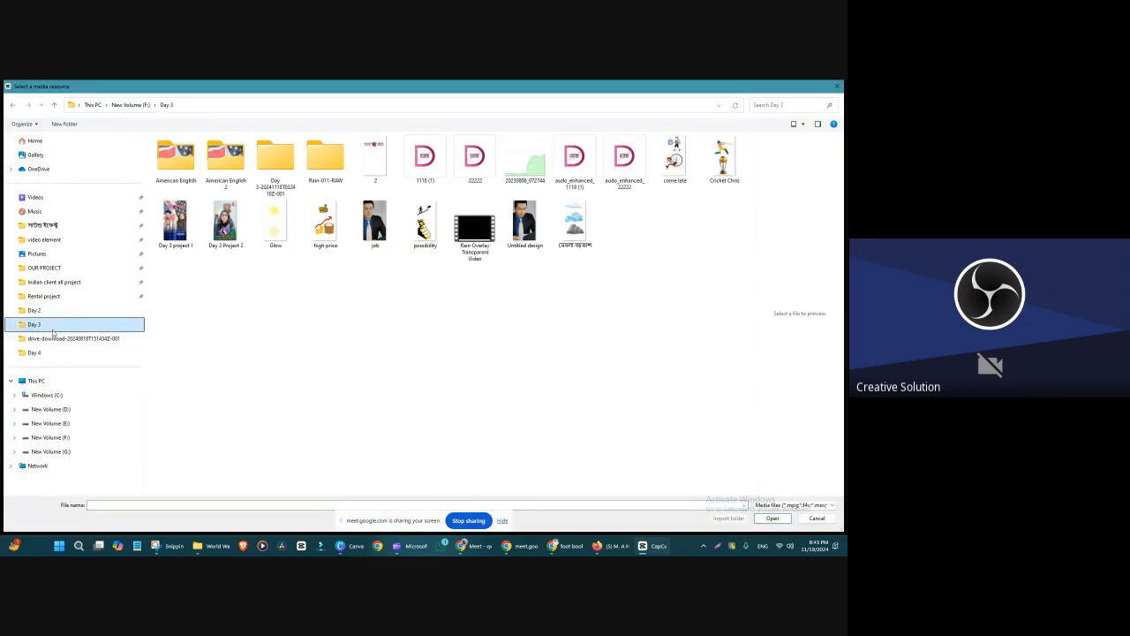
double_click(271, 170)
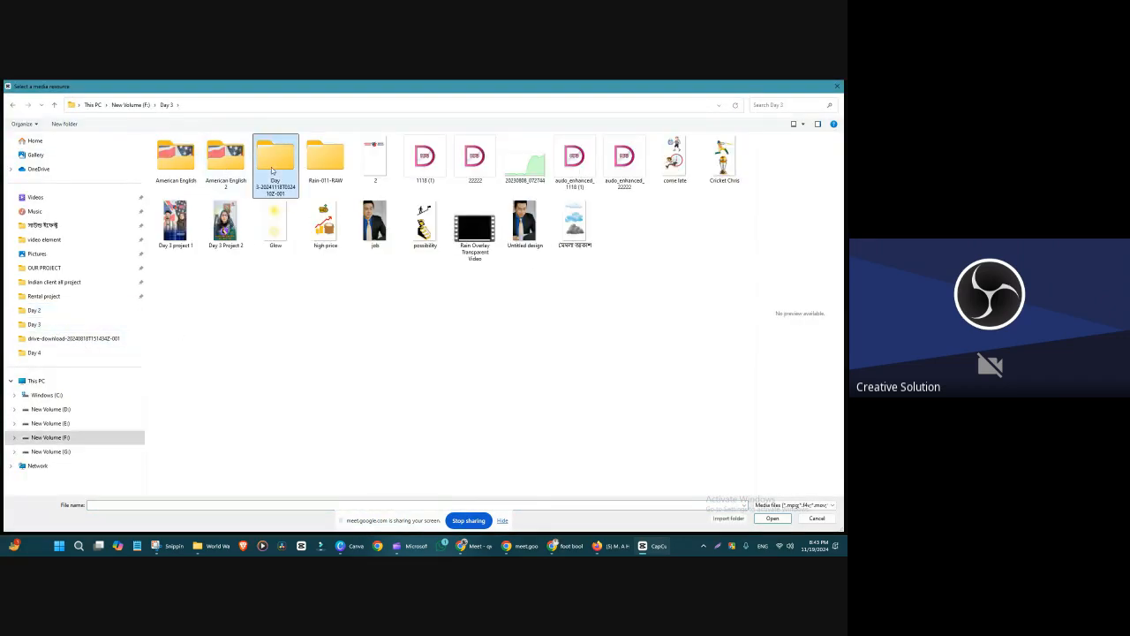
double_click(205, 153)
drag(426, 219, 171, 139)
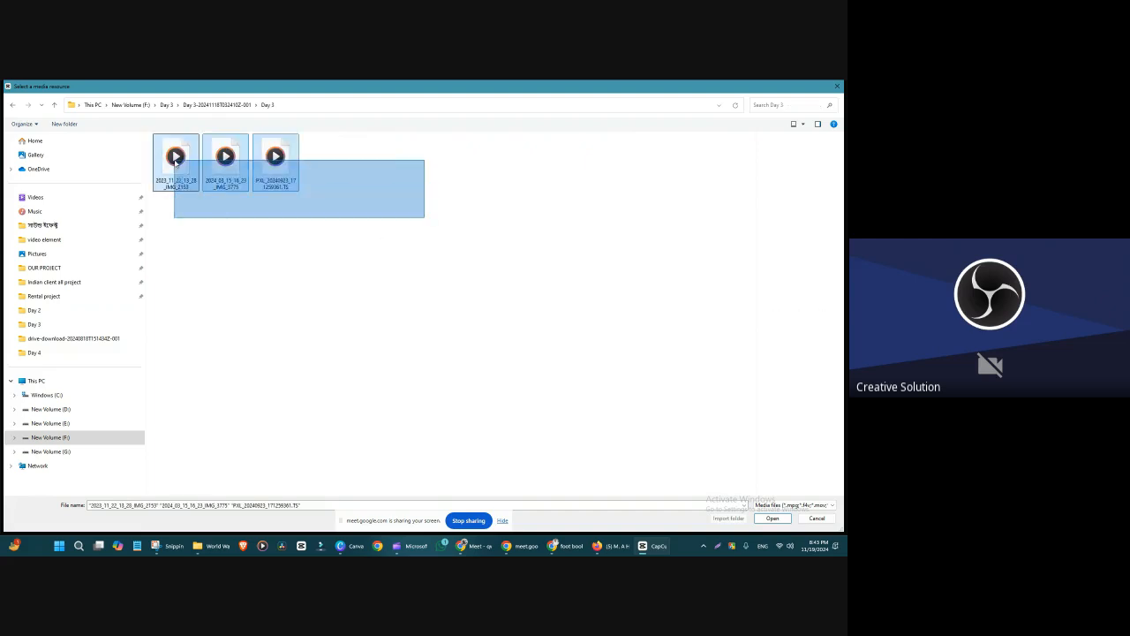
double_click(225, 159)
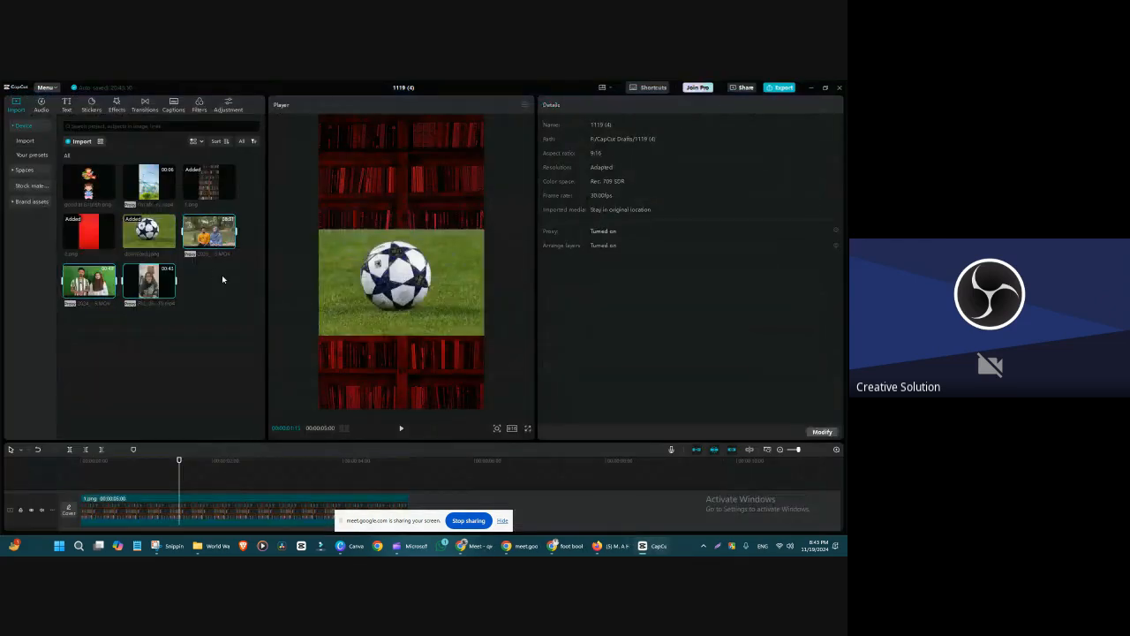
- Undo placing the three videos together and add only the vertical PXL video above the football from the timeline start
drag(163, 287, 84, 477)
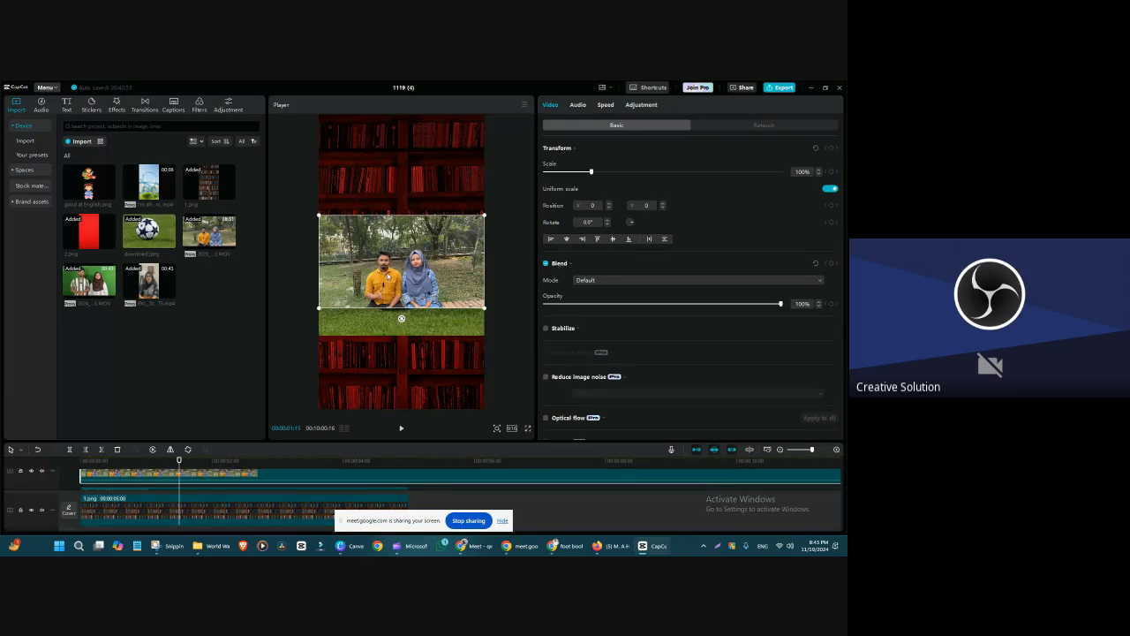
key(ctrl+z)
drag(148, 284, 84, 474)
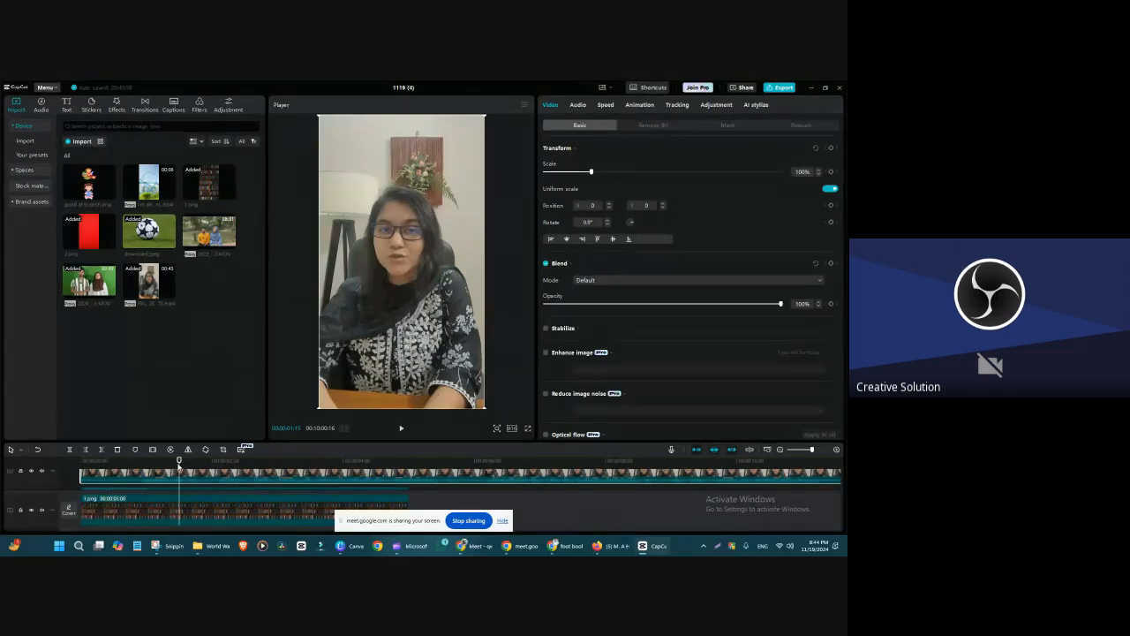
- Enlarge the PXL video clip to 207%, shift it to position X 881, Y -354, and preview a further frame
drag(180, 466, 325, 485)
drag(486, 407, 565, 530)
drag(379, 333, 439, 352)
drag(326, 461, 530, 477)
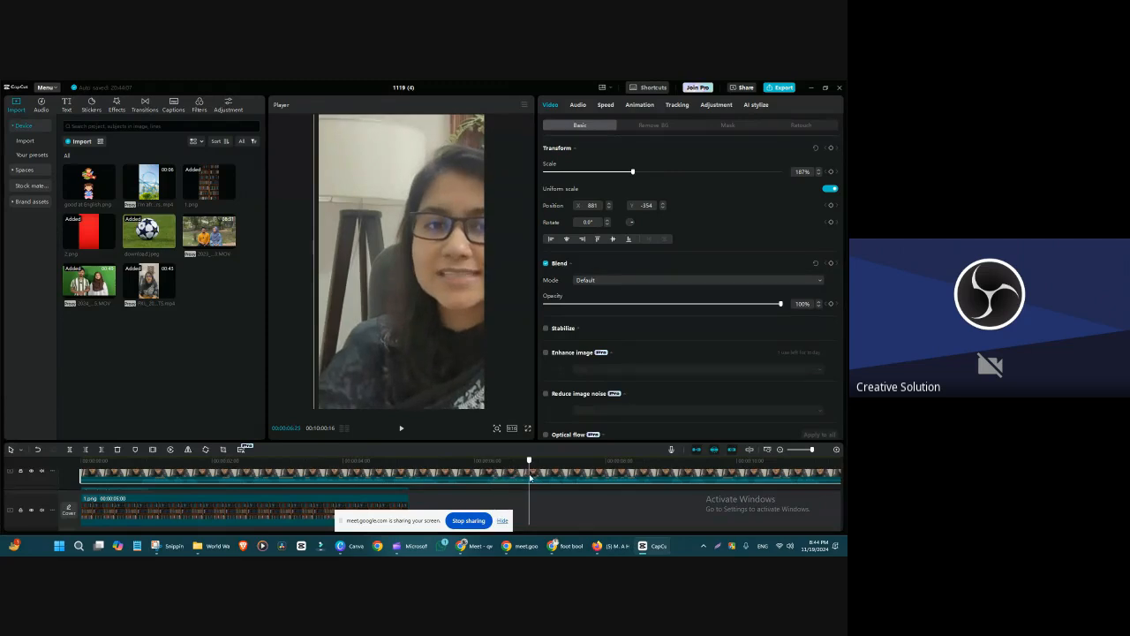
click(643, 172)
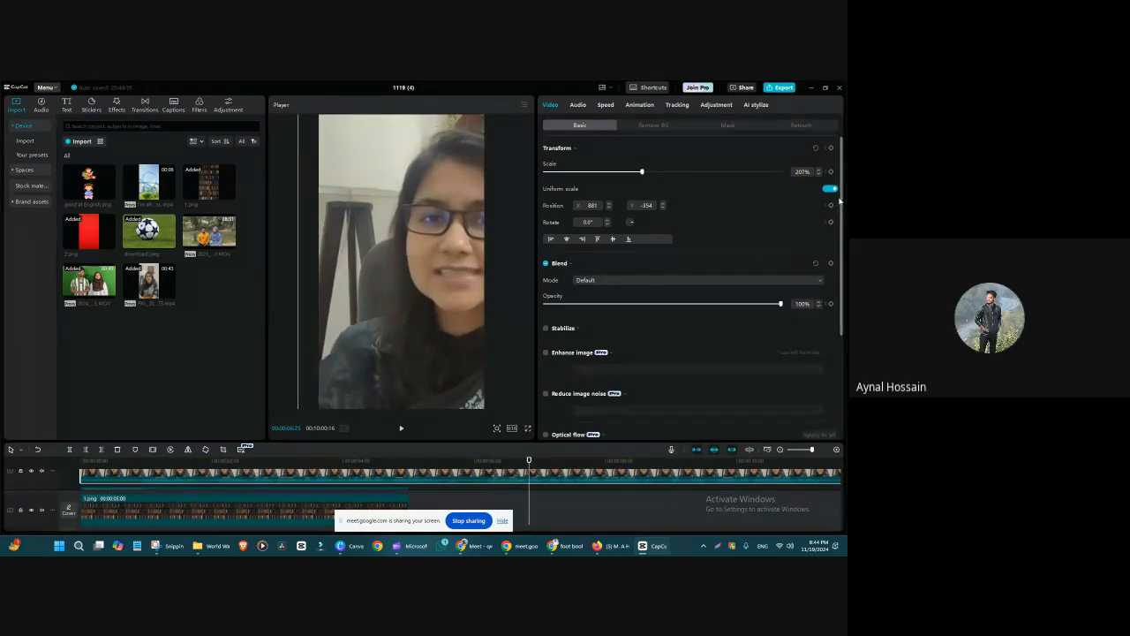
- Turn on Reduce image noise at the Weak level for the PXL video clip and show its level options
scroll(841, 205, down, 1)
drag(844, 210, 845, 228)
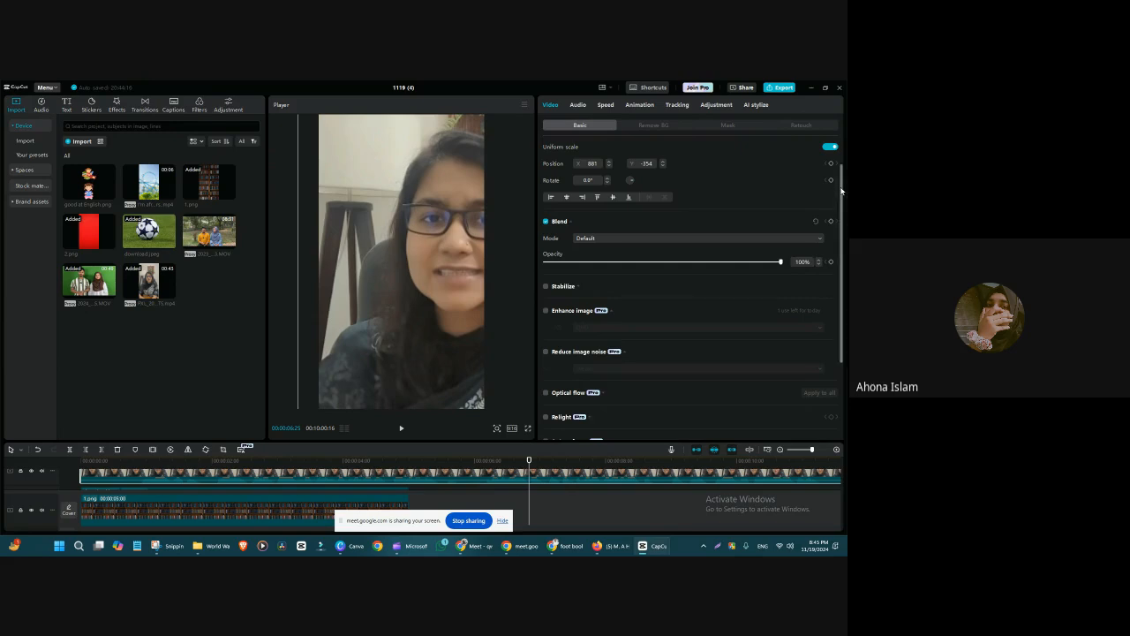
scroll(841, 219, down, 2)
scroll(842, 219, down, 1)
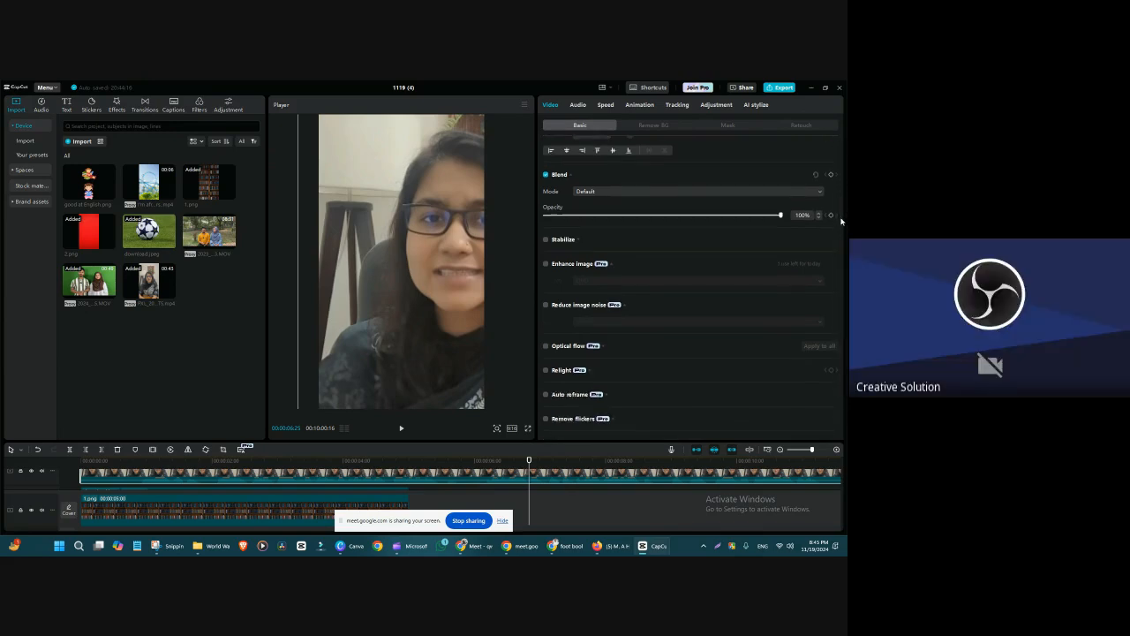
scroll(842, 222, down, 1)
scroll(841, 224, up, 1)
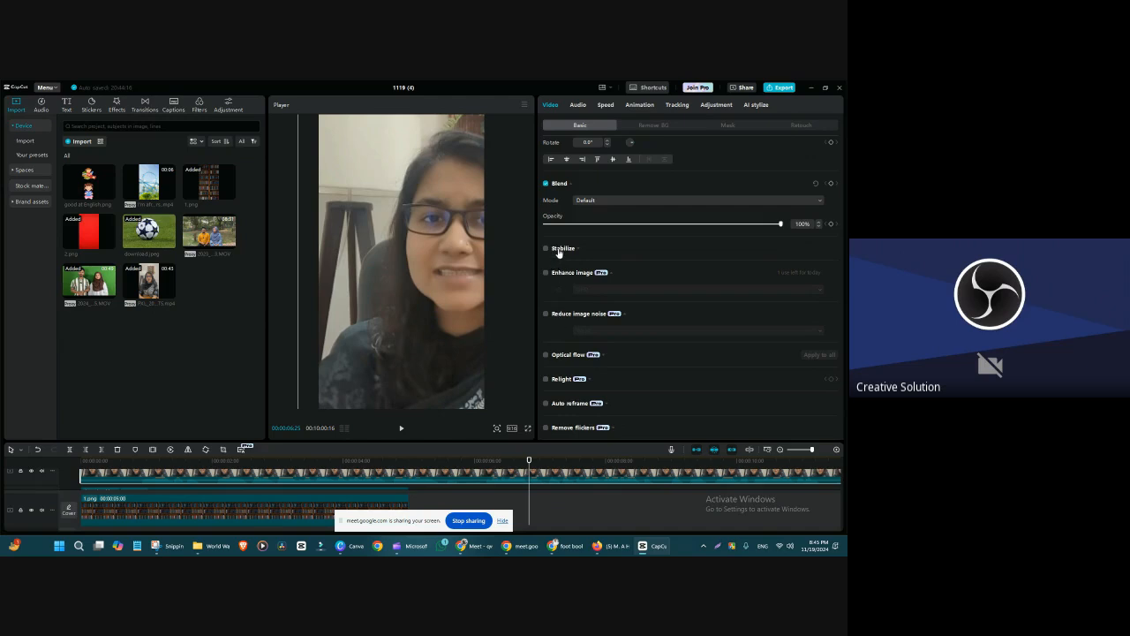
click(547, 314)
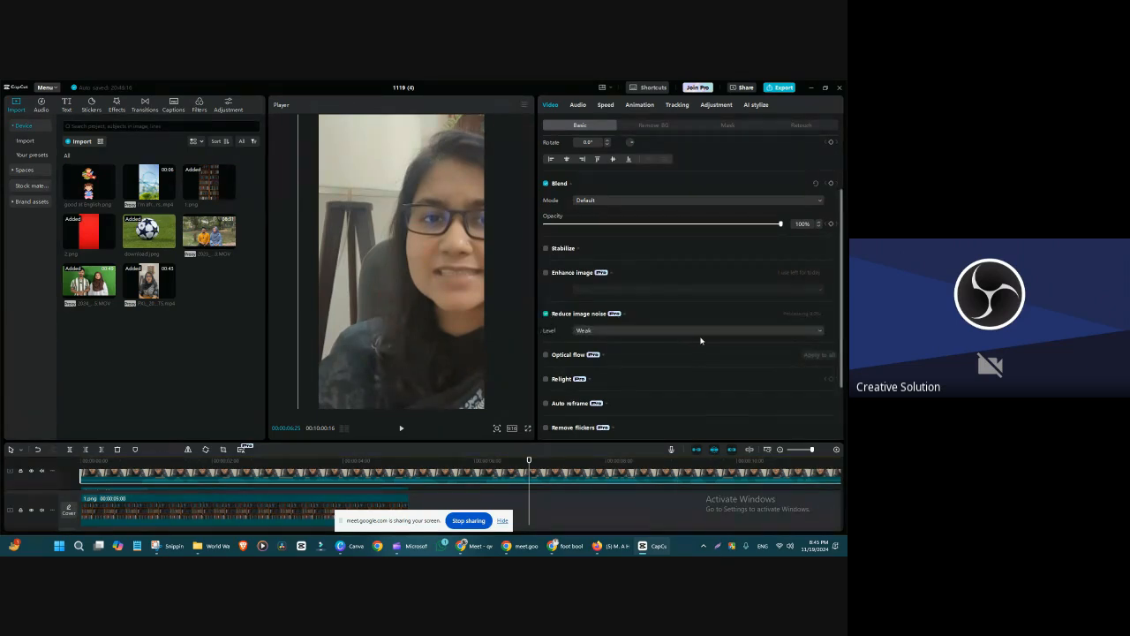
click(697, 332)
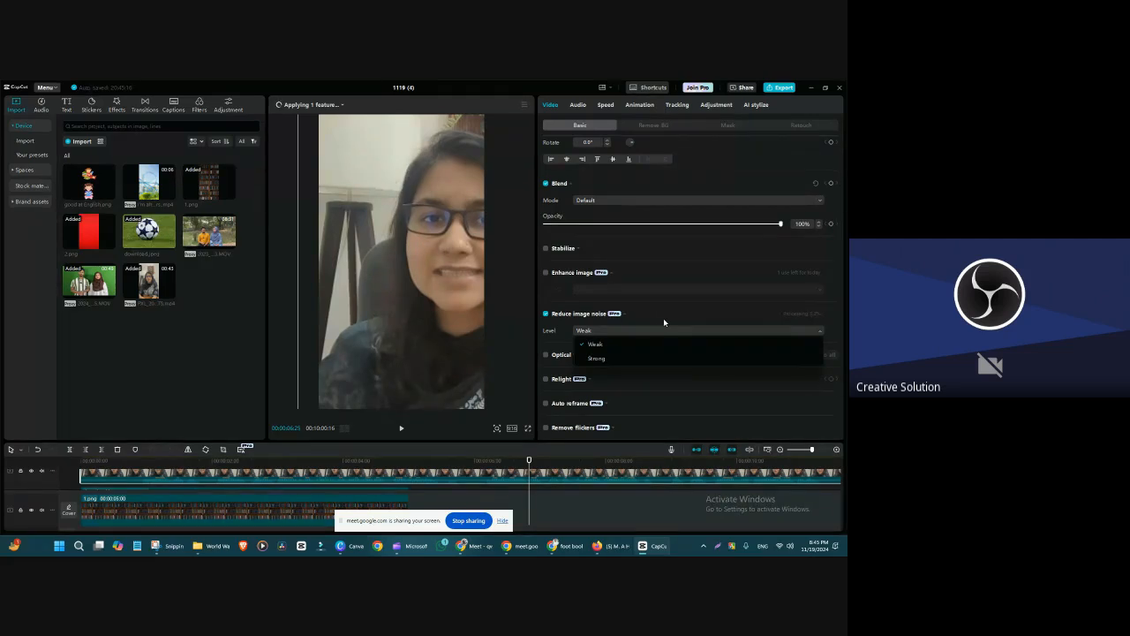
- Review the timeline shortcuts and trim off the part of the PXL video clip after about 2 seconds
drag(529, 460, 218, 460)
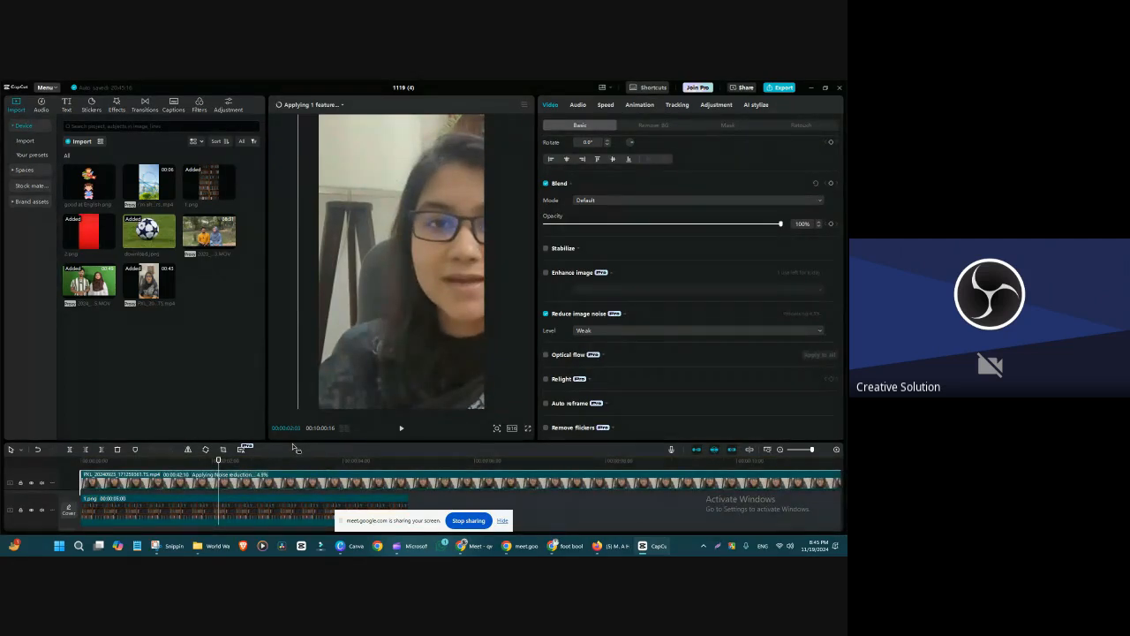
drag(291, 439, 296, 325)
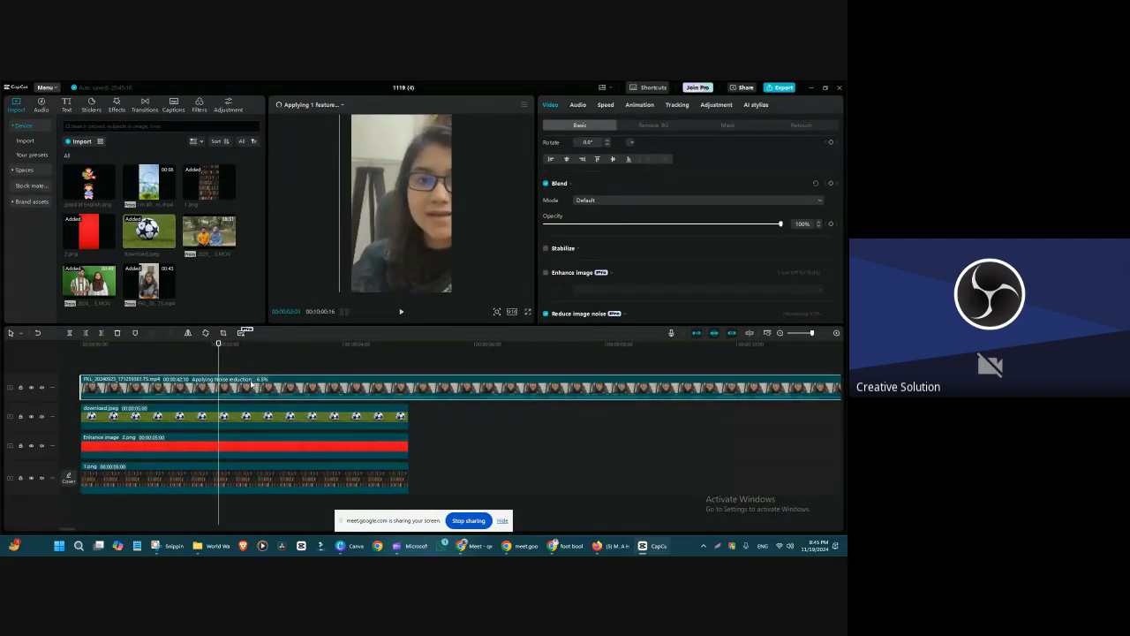
click(650, 87)
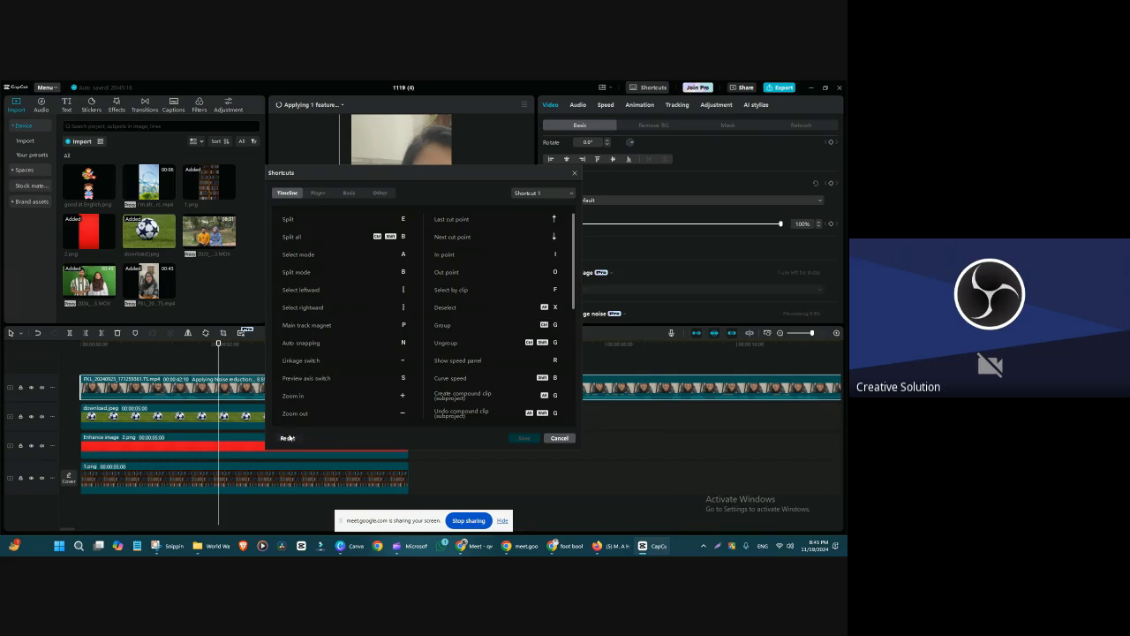
click(560, 438)
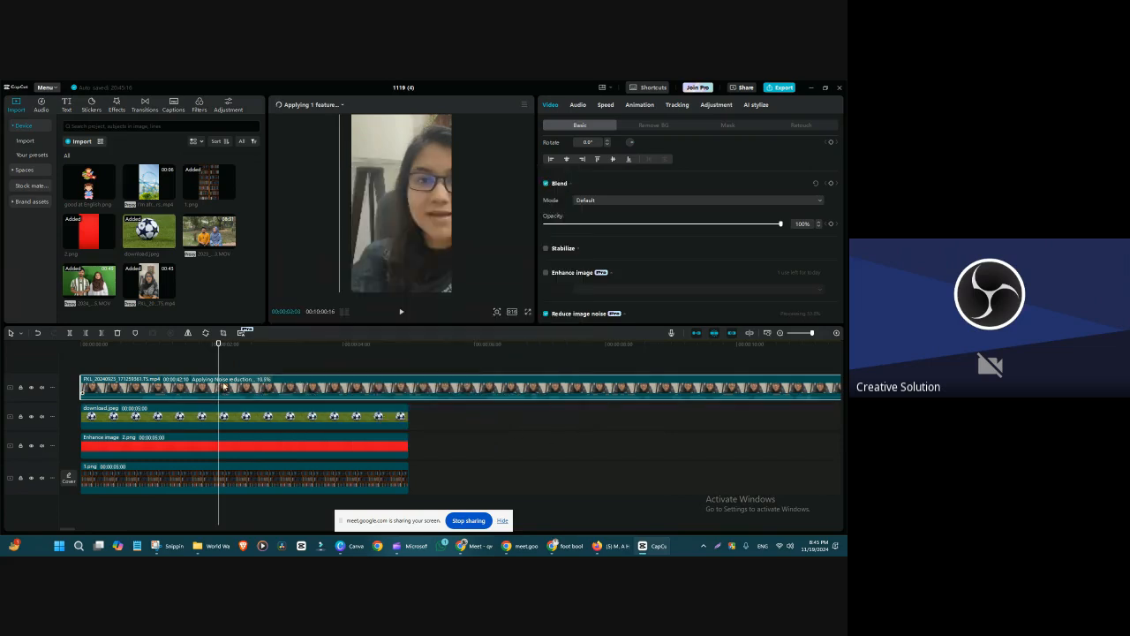
key(w)
- Select the shortened PXL clip, hide the screen-sharing notice, and place the playhead at 00:00:00:24
click(120, 346)
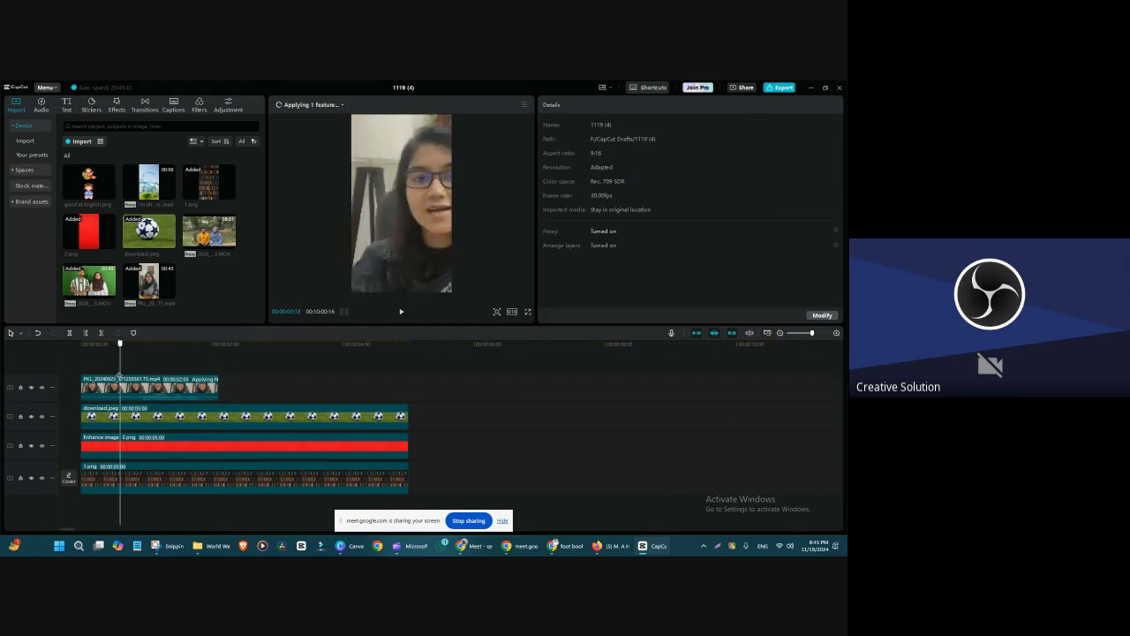
click(181, 396)
scroll(181, 399, up, 3)
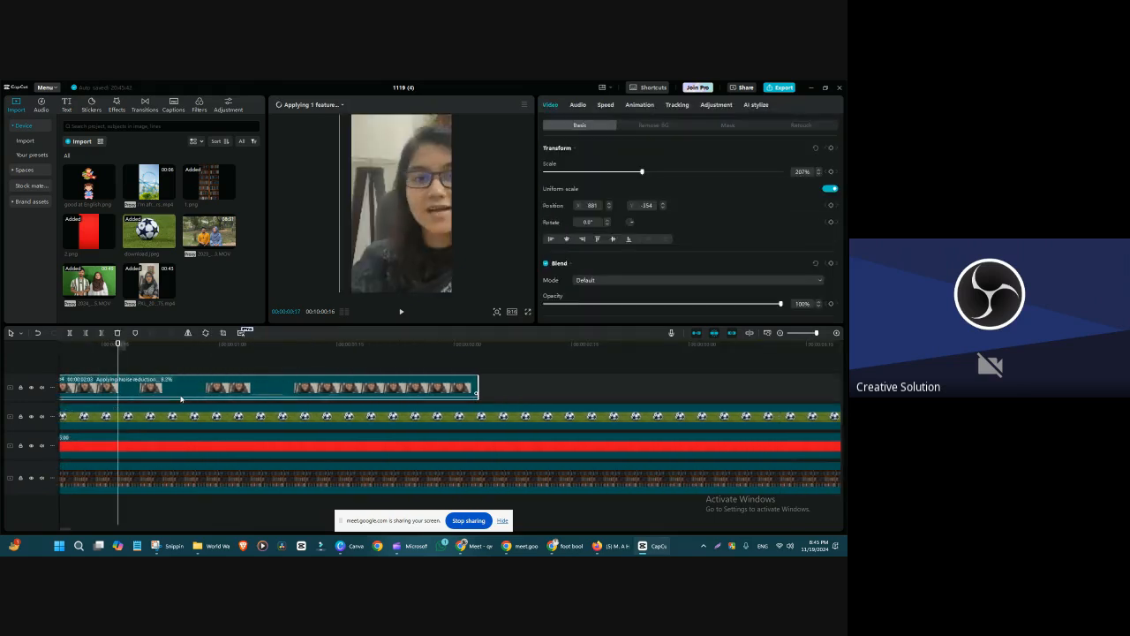
scroll(181, 399, up, 1)
click(504, 520)
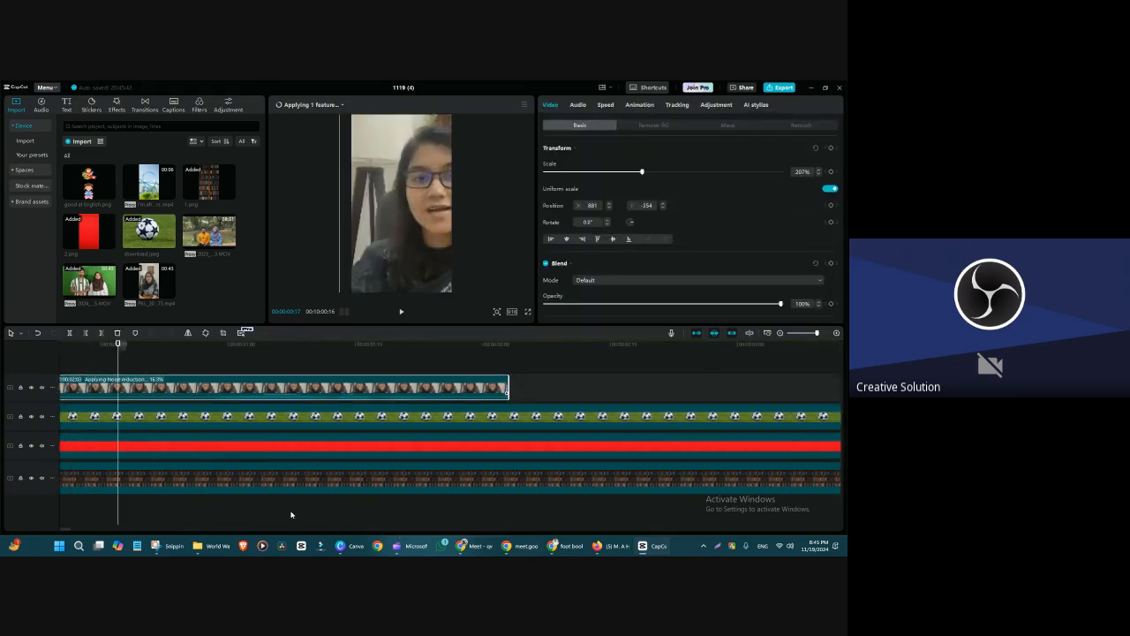
drag(69, 530, 39, 530)
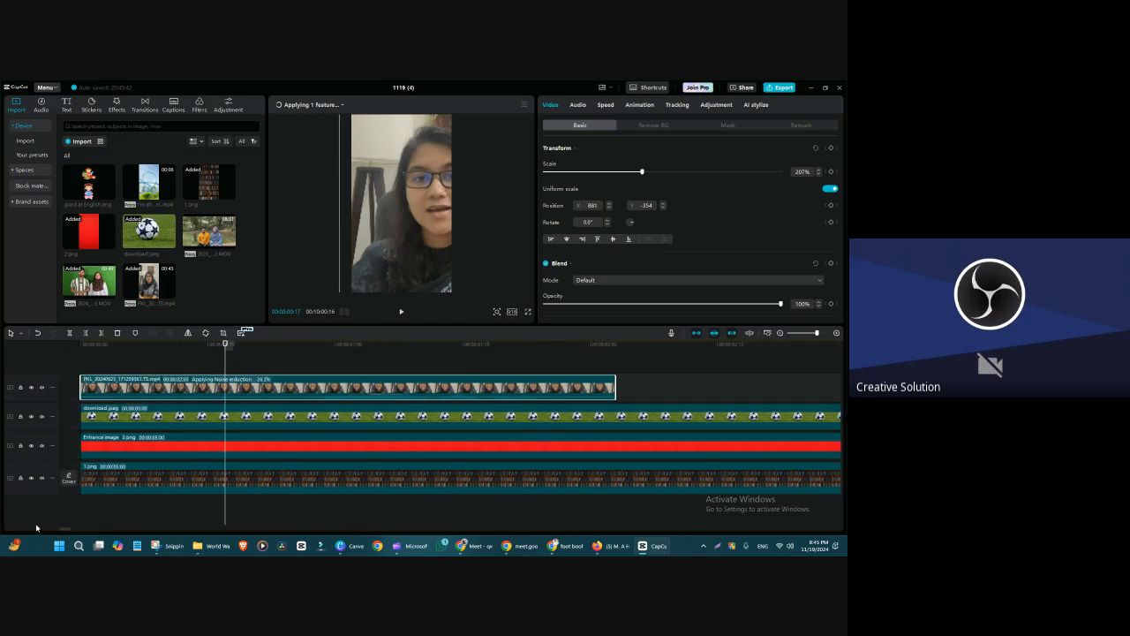
drag(222, 354, 284, 354)
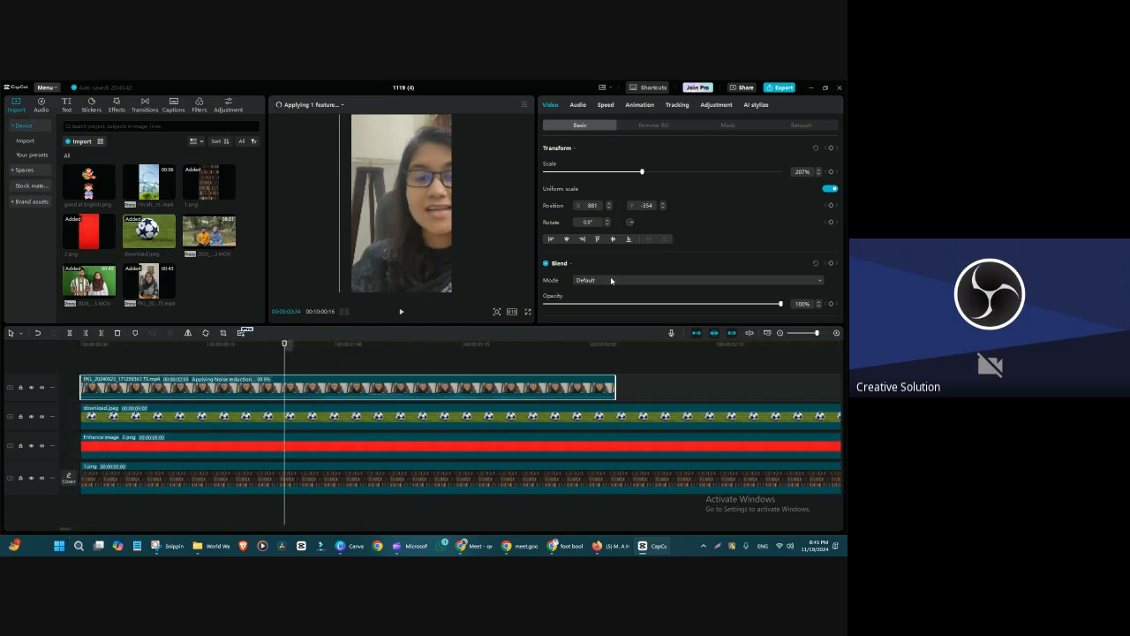
- Set the Reduce image noise level of the PXL clip to Strong
scroll(840, 141, down, 3)
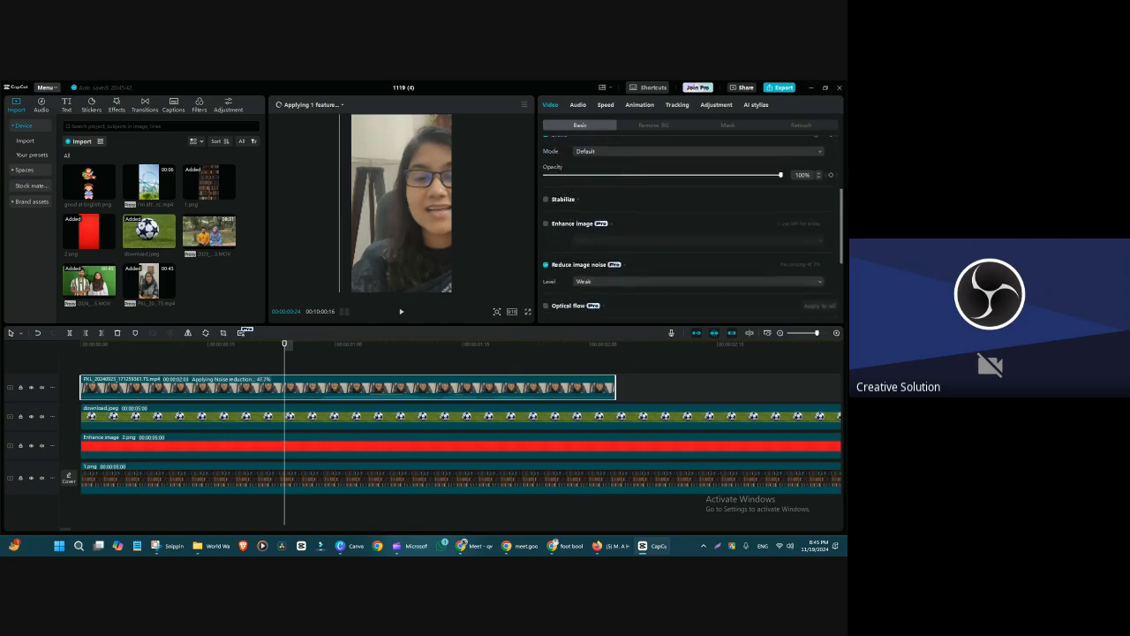
scroll(689, 229, down, 3)
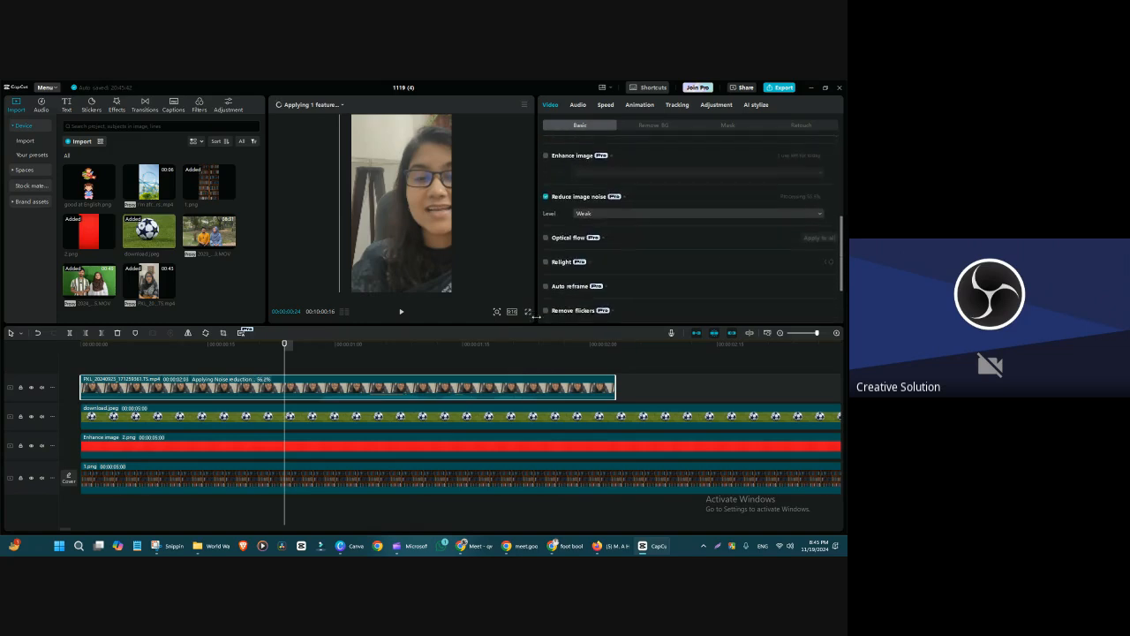
drag(535, 316, 535, 362)
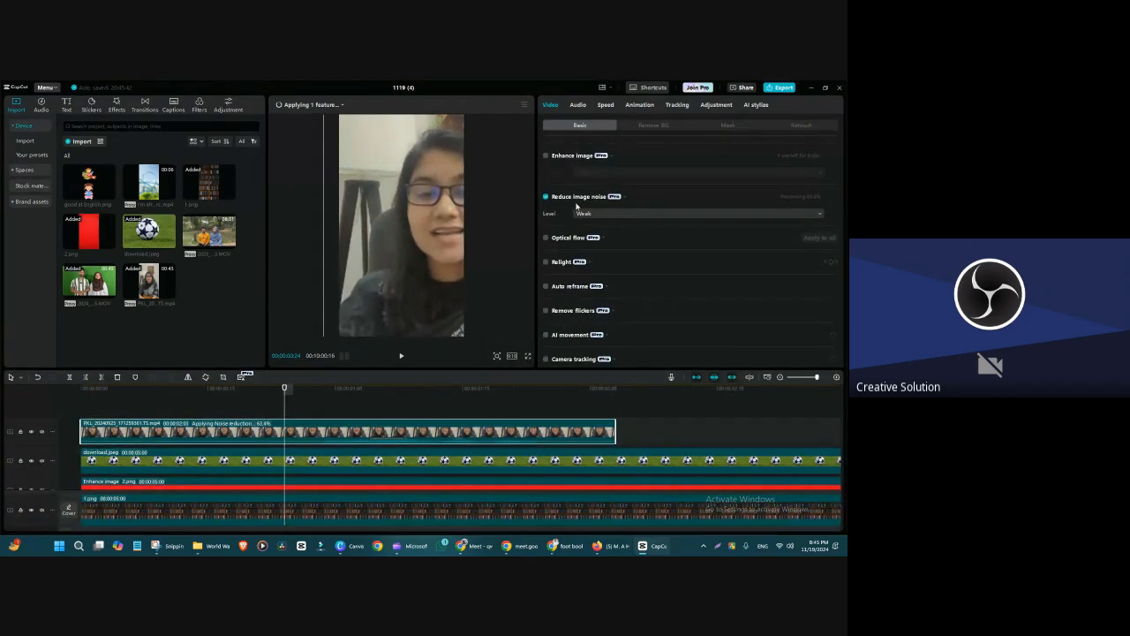
click(619, 214)
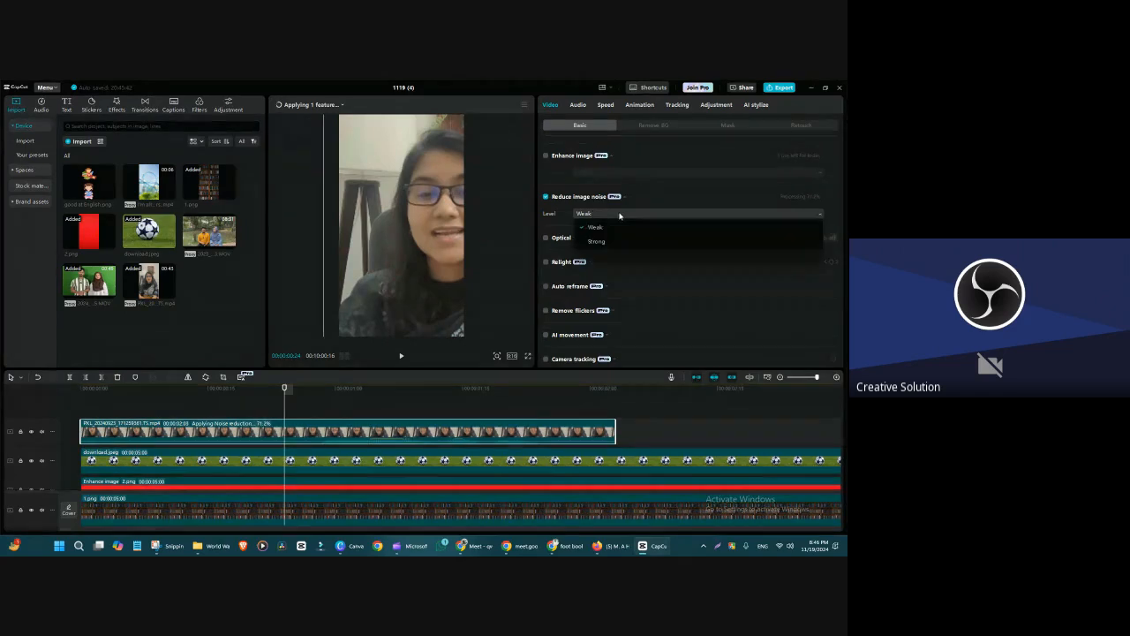
click(596, 241)
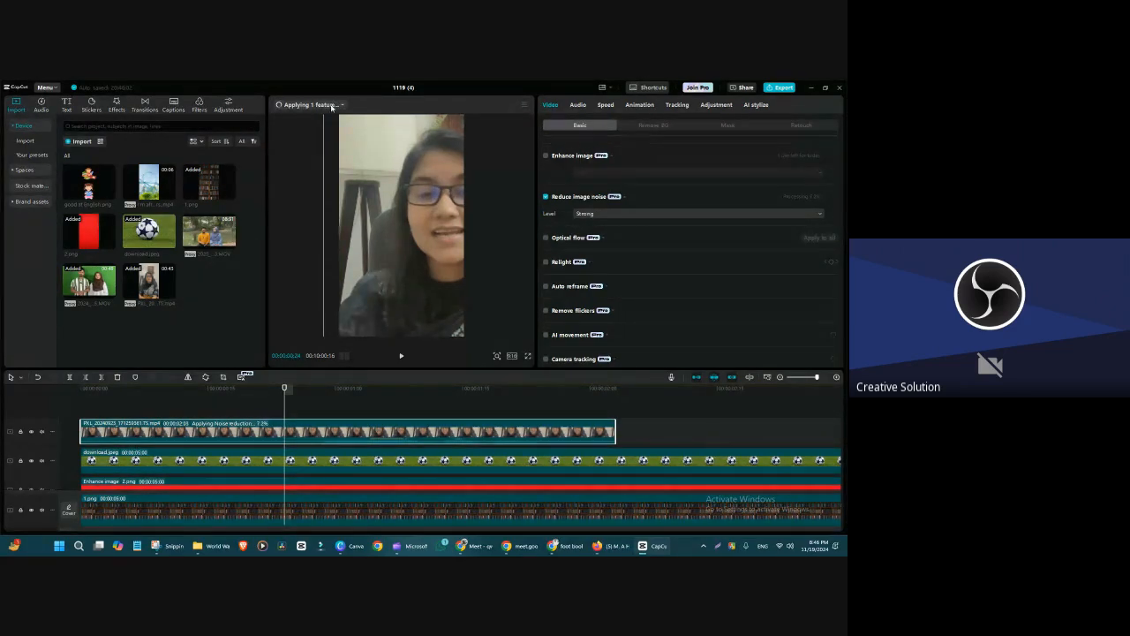
- Check the noise reduction progress of the PXL clip and enlarge the timeline area
click(332, 105)
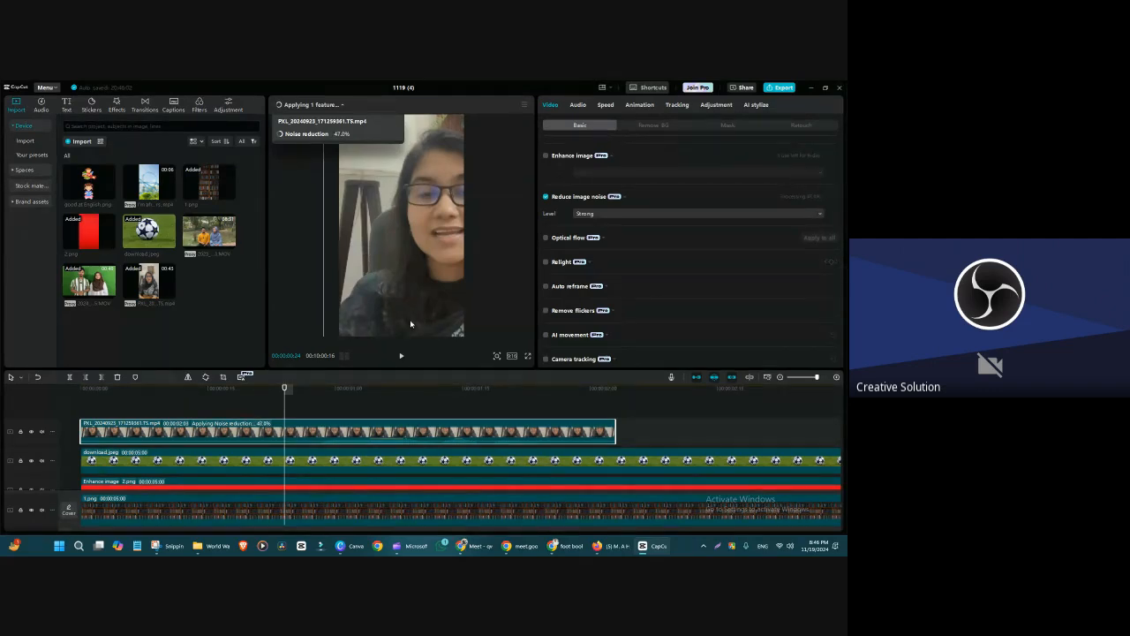
click(285, 244)
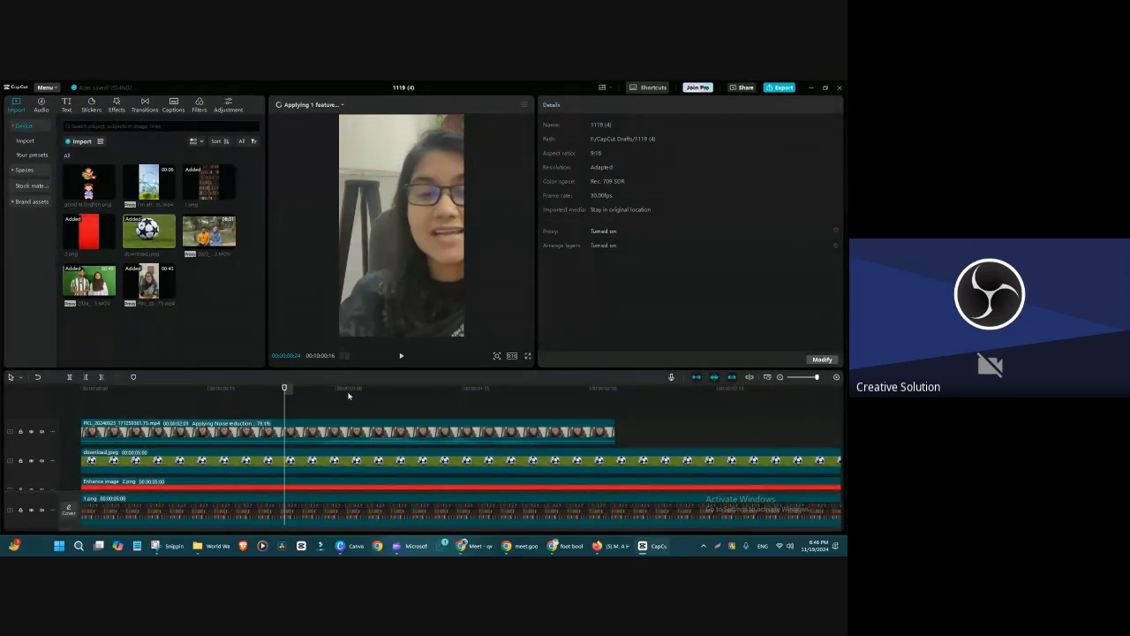
drag(346, 369, 350, 303)
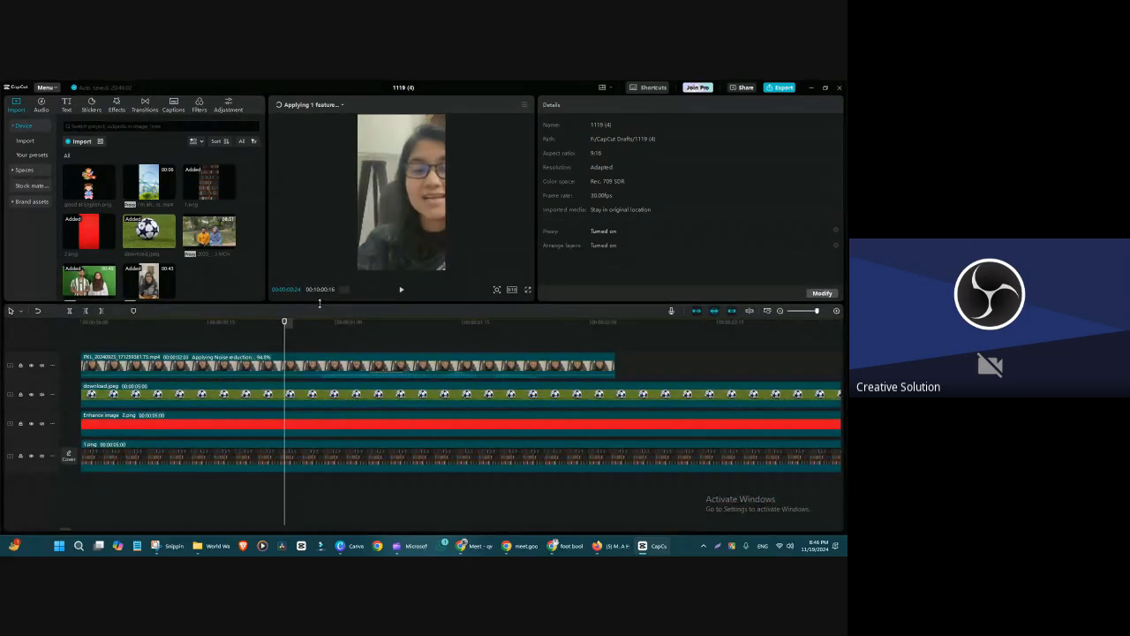
- Enlarge the preview area and review the PXL clip's noise reduction and the other Basic video settings
drag(320, 303, 321, 349)
click(382, 410)
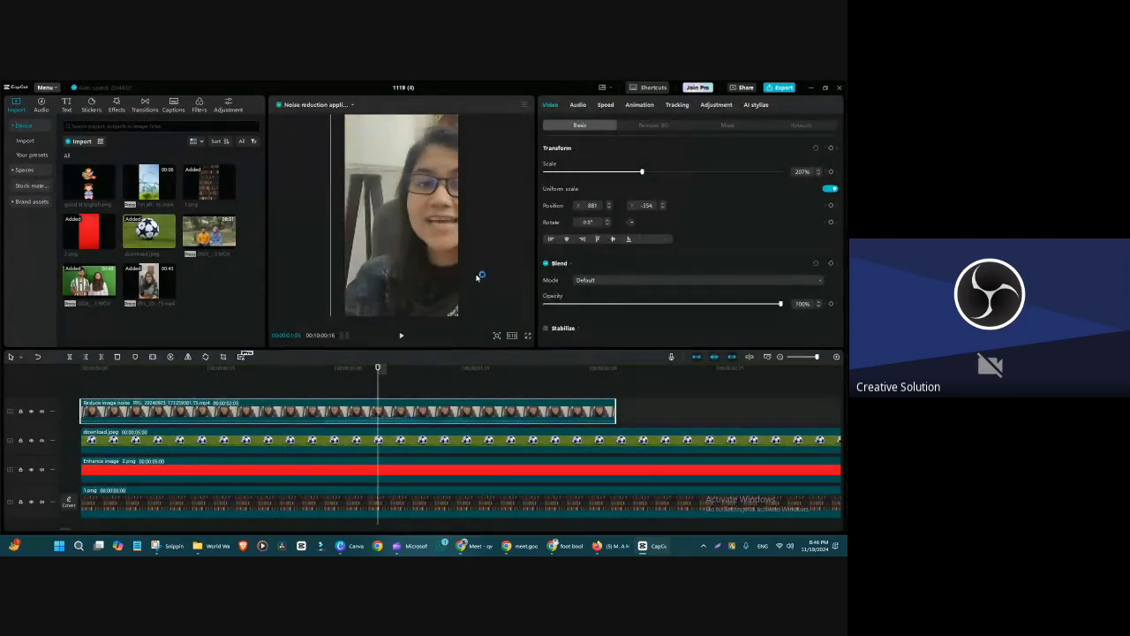
scroll(659, 272, down, 5)
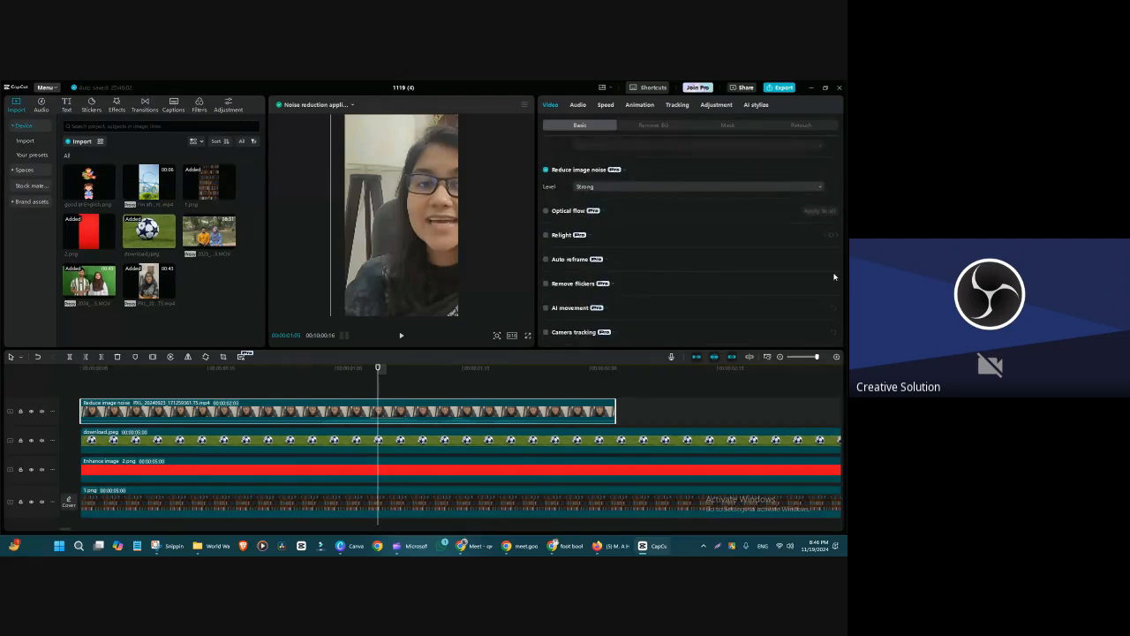
drag(842, 276, 843, 228)
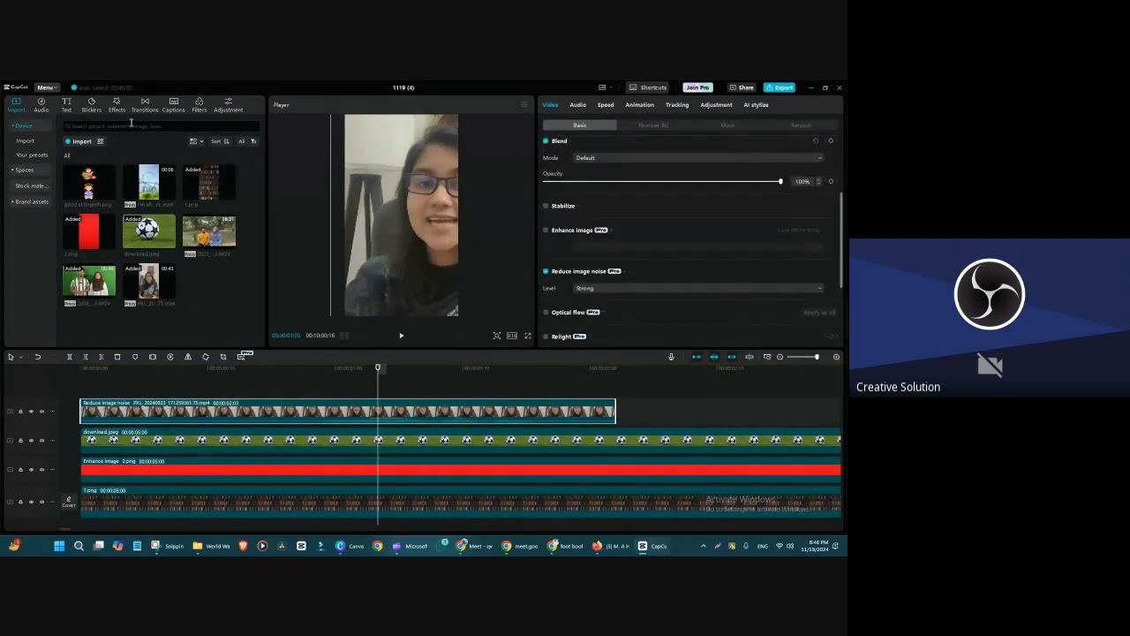
- Import the Untitled design video from the class 2 folder on New Volume (E:)
click(81, 141)
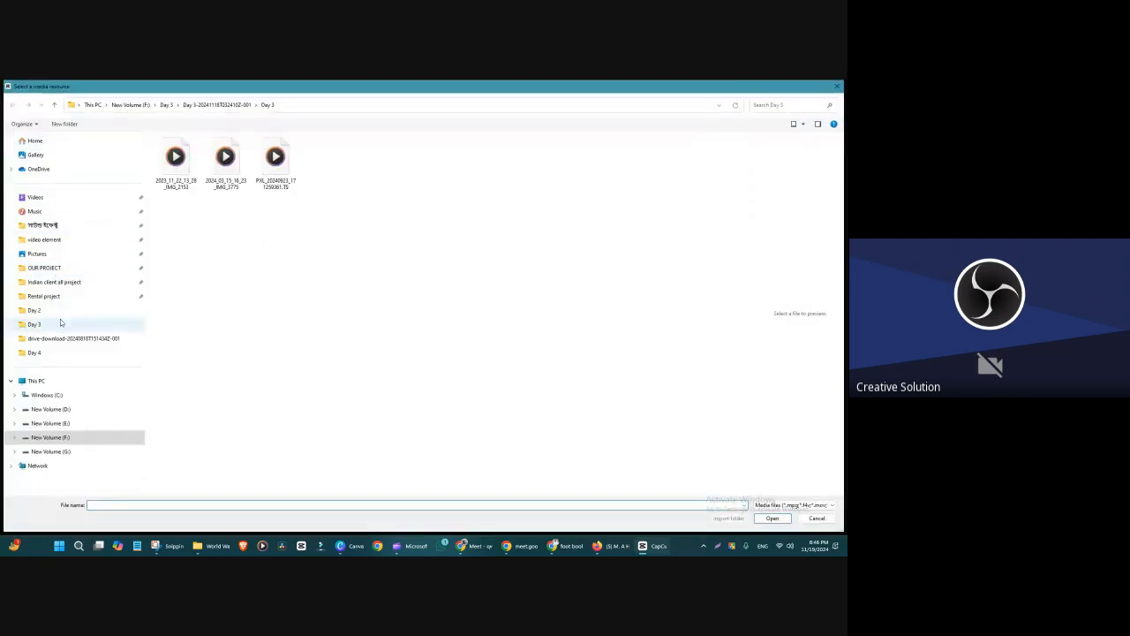
click(63, 426)
double_click(528, 177)
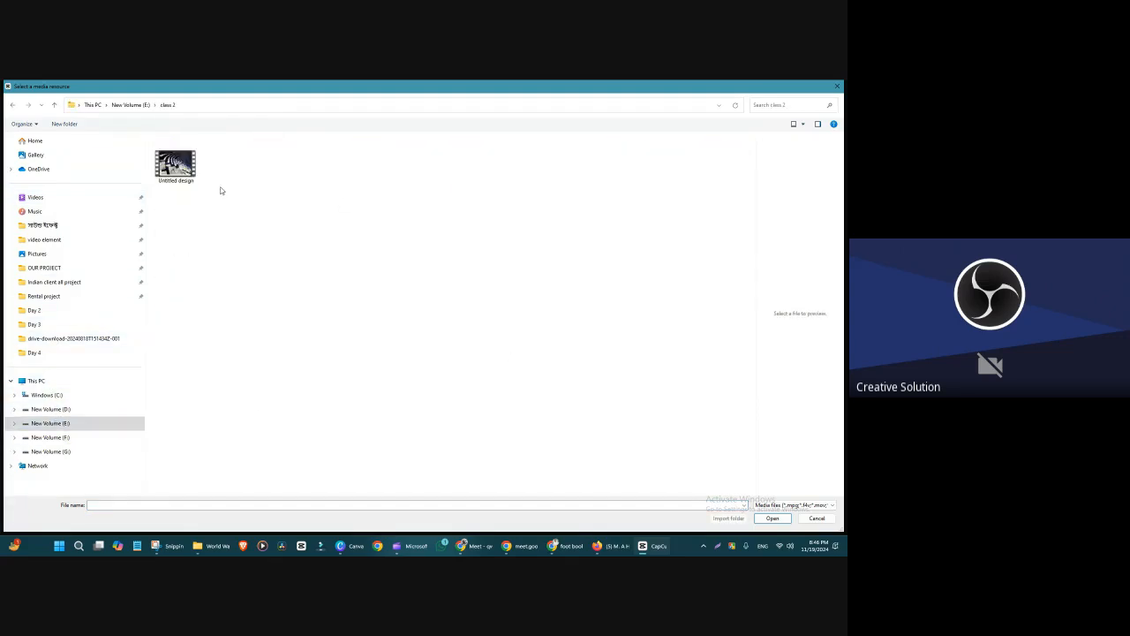
click(176, 165)
click(772, 518)
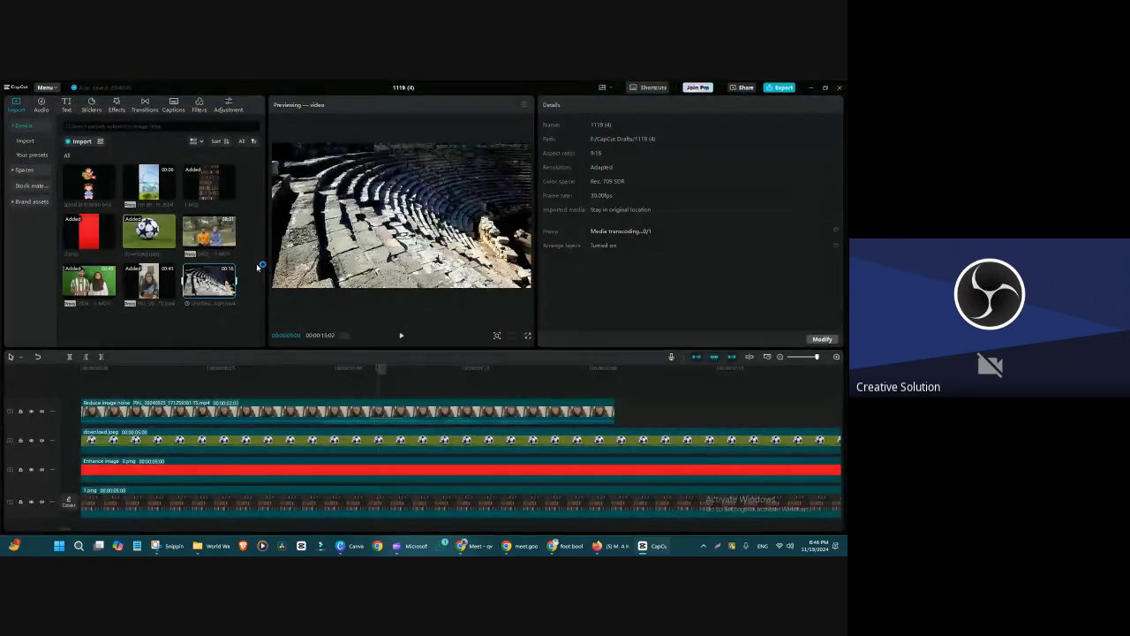
- Add Untitled design.mp4 on a new track above the PXL clip from the timeline start and set the aspect ratio to 16:9
drag(230, 292, 142, 405)
drag(378, 386, 491, 388)
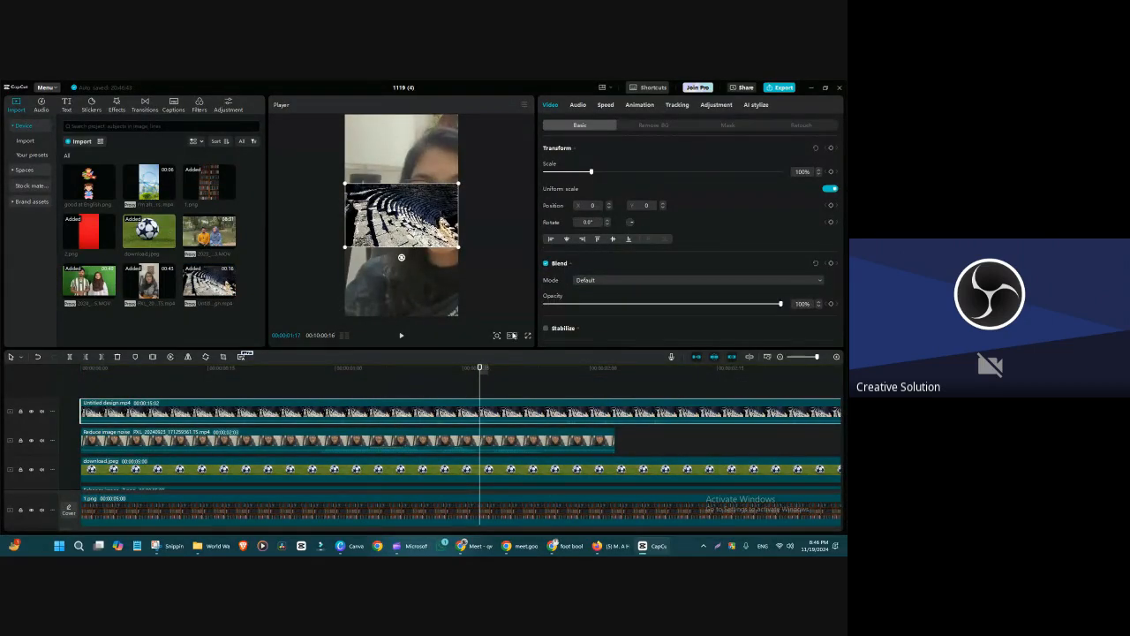
click(512, 336)
click(543, 382)
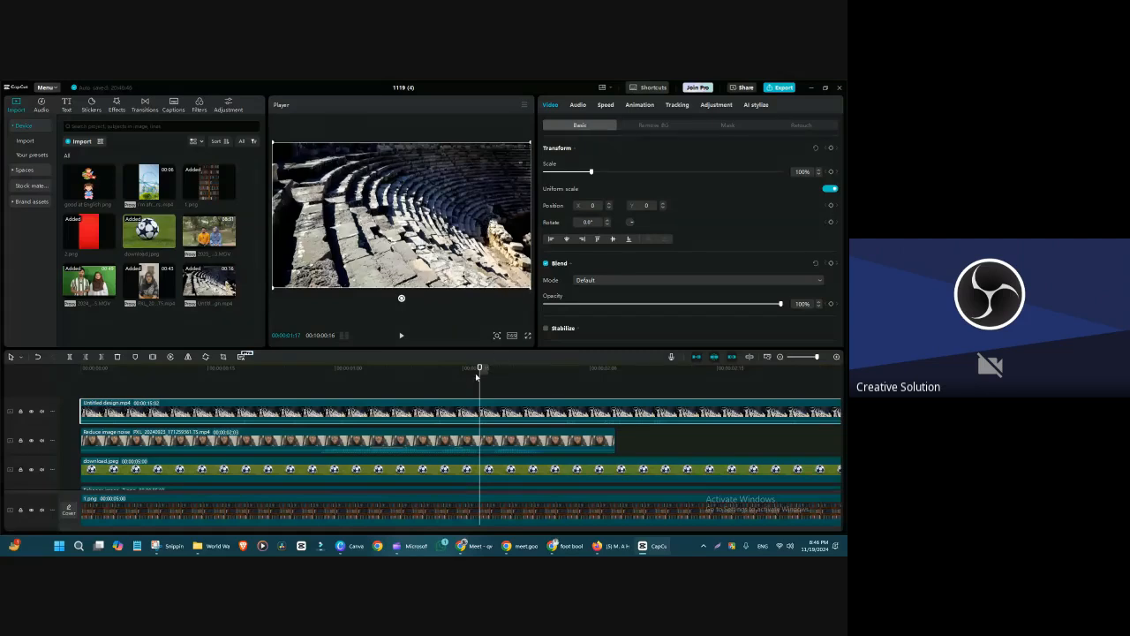
- Play the Untitled design clip from near its start to check the camera shake
drag(478, 369, 179, 399)
key(space)
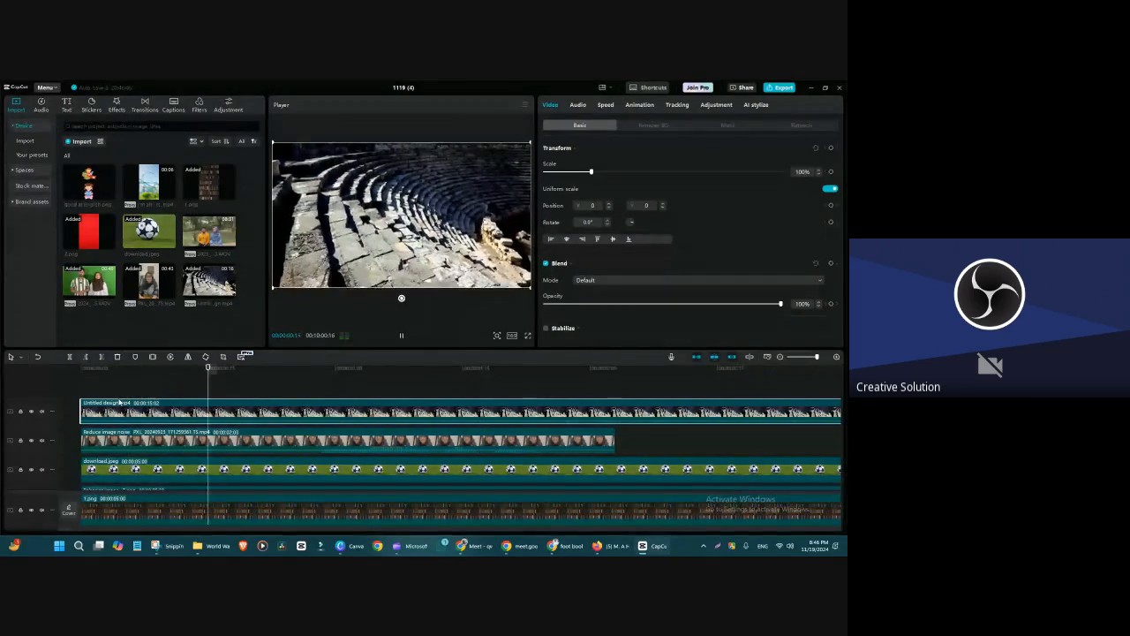
key(space)
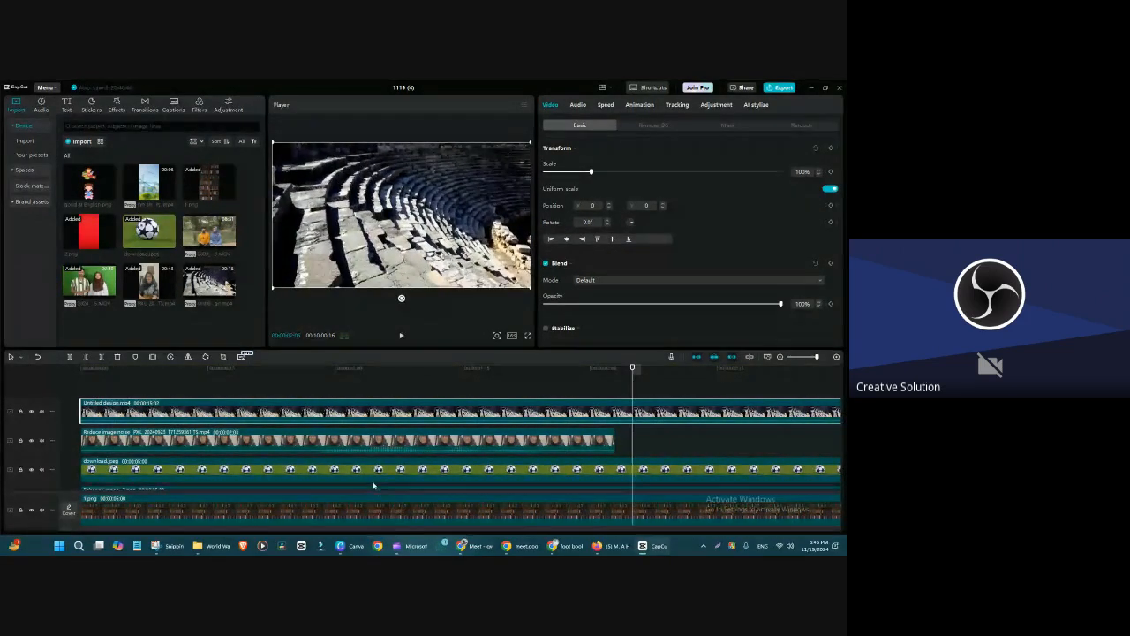
- Mute all timeline tracks and replay the Untitled design clip from near its start
scroll(378, 461, down, 1)
click(41, 429)
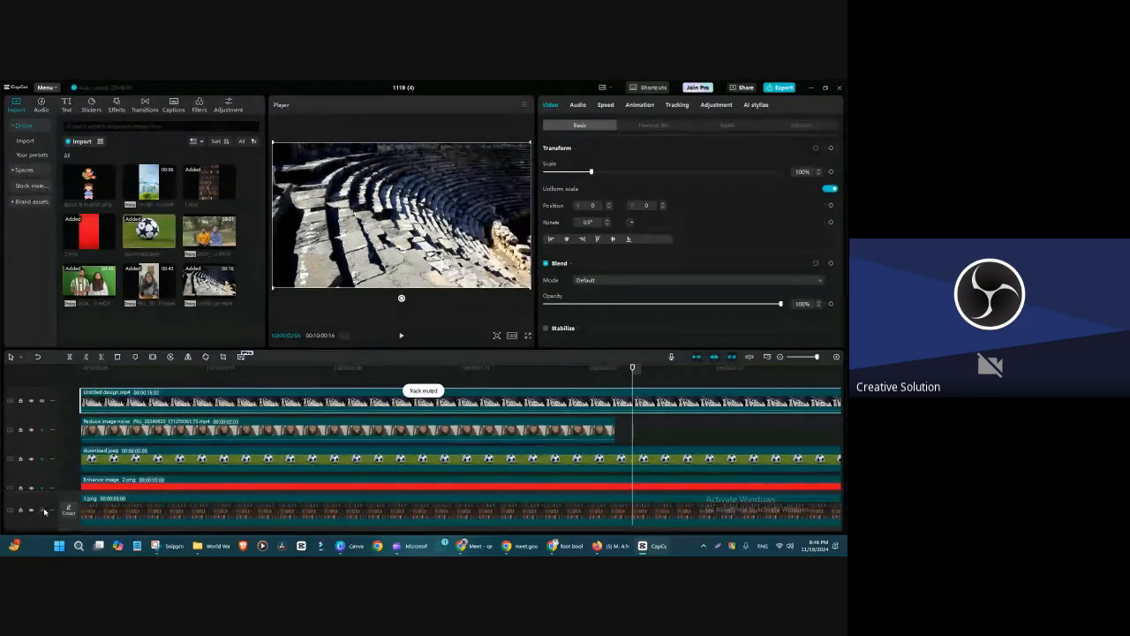
drag(636, 368, 142, 391)
key(space)
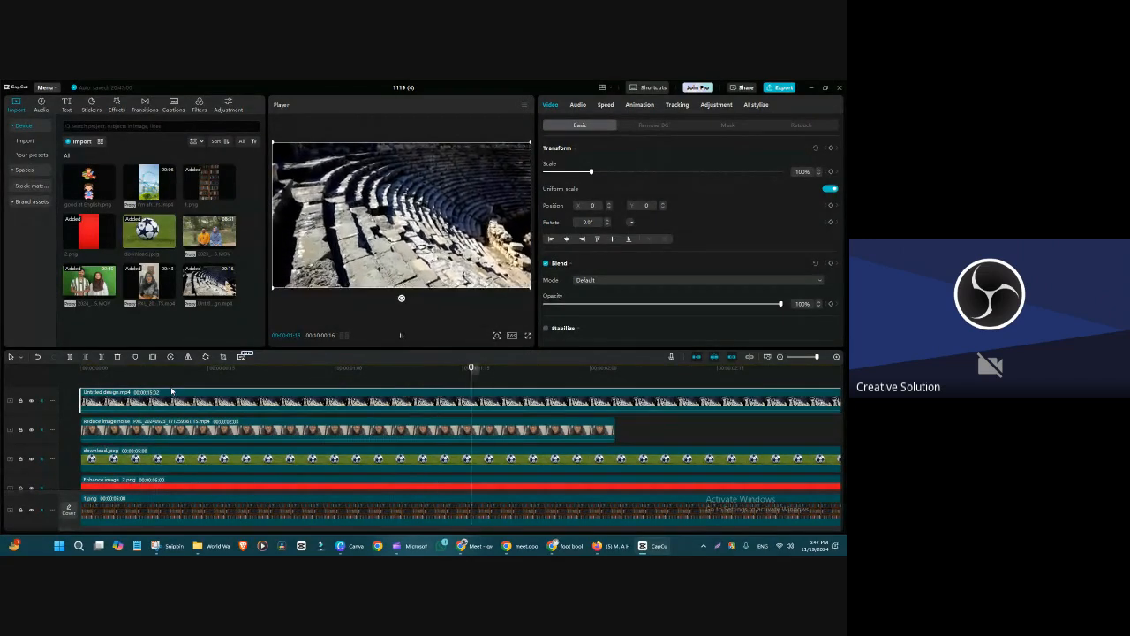
key(space)
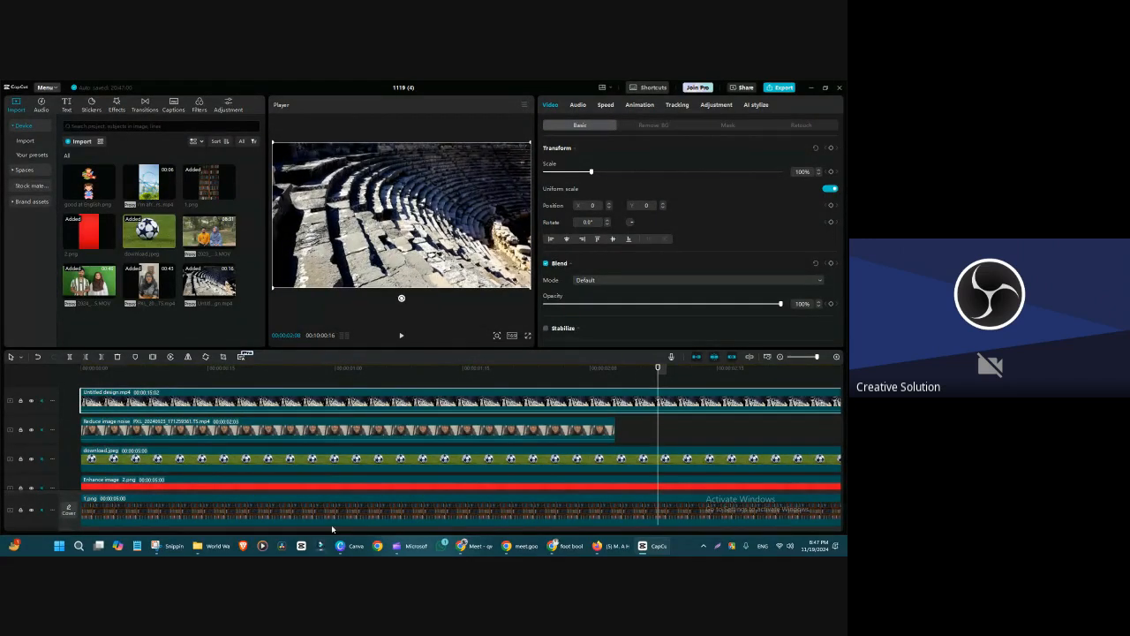
- Trim the Untitled design, download and two PNG clips at 00:00:03:13, deleting everything after that point
scroll(68, 530, right, 5)
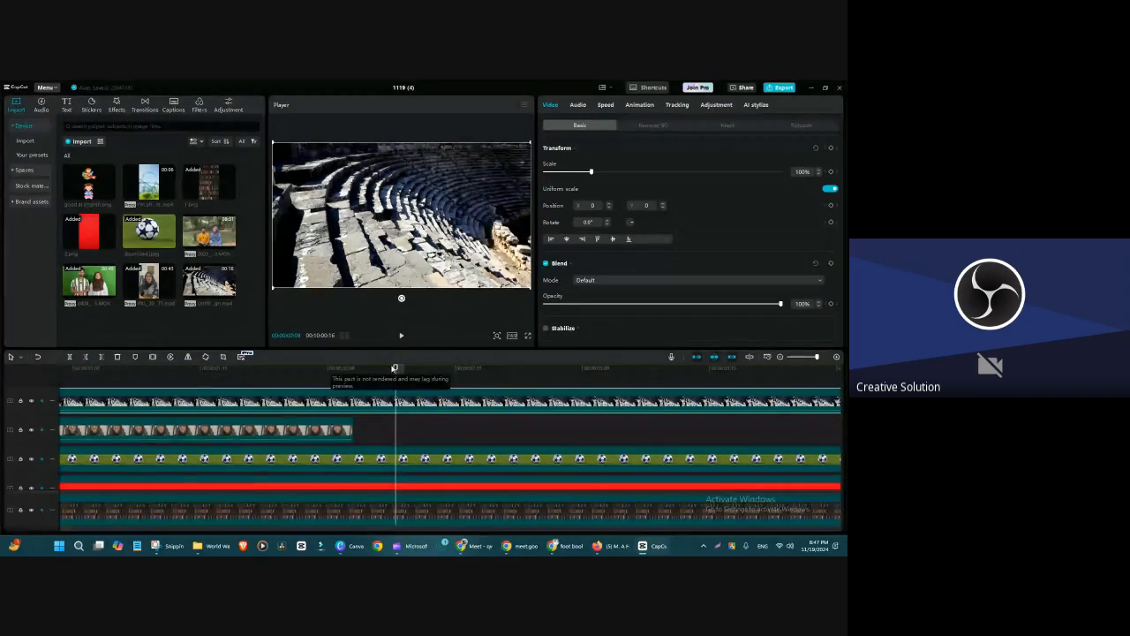
drag(442, 399, 691, 425)
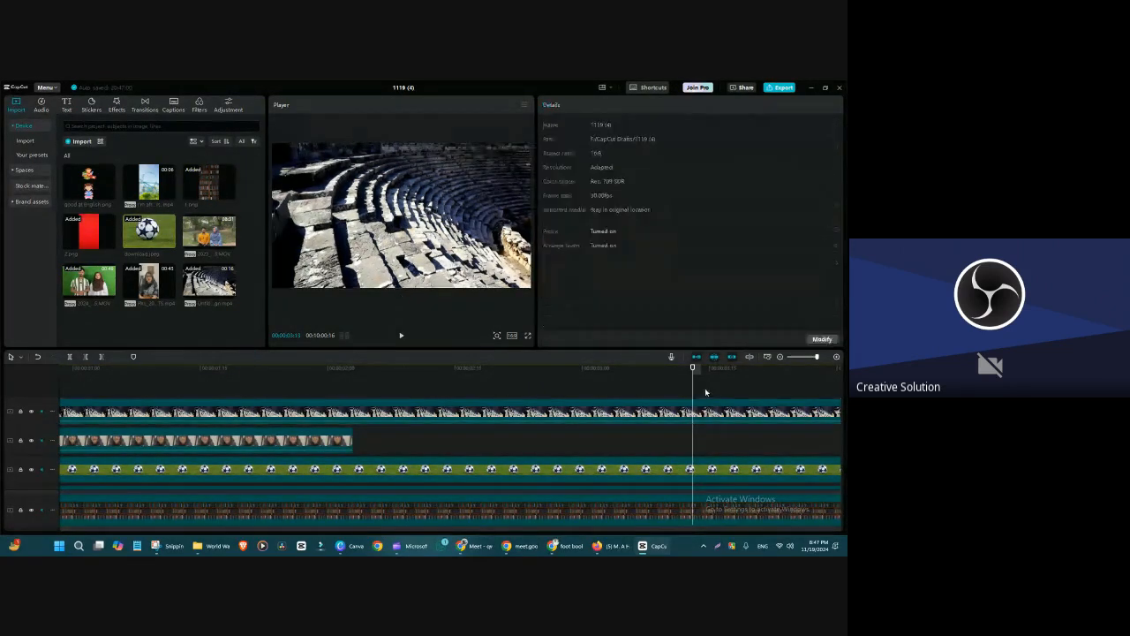
drag(705, 393, 712, 415)
key(Delete)
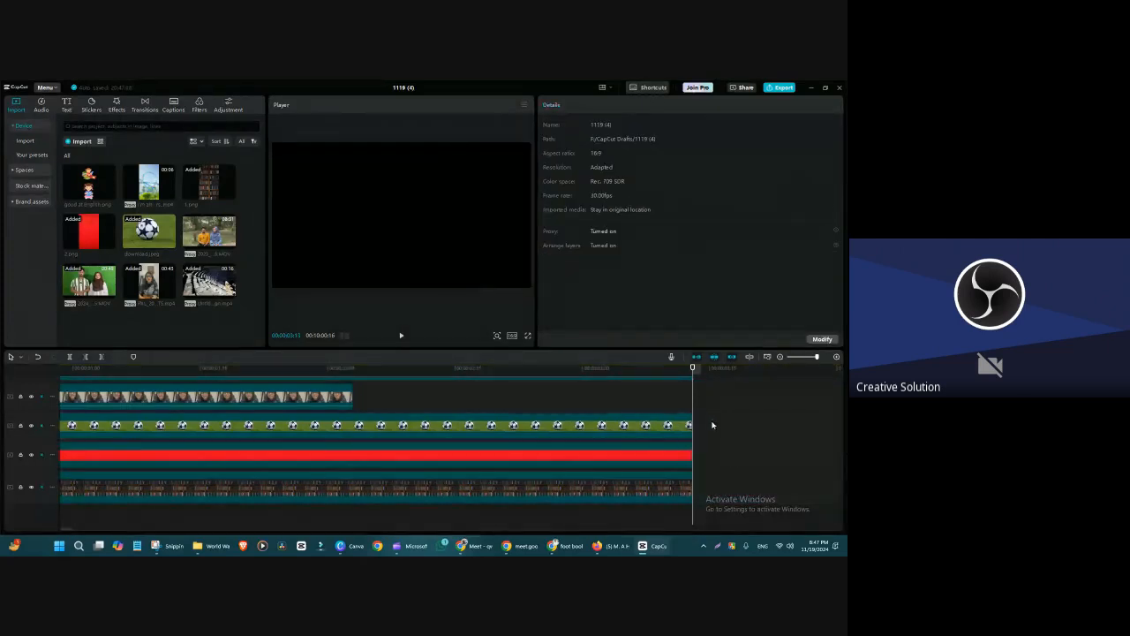
- Turn on Stabilize for the Untitled design clip with the level Most stable and check its progress
drag(693, 369, 378, 369)
click(408, 399)
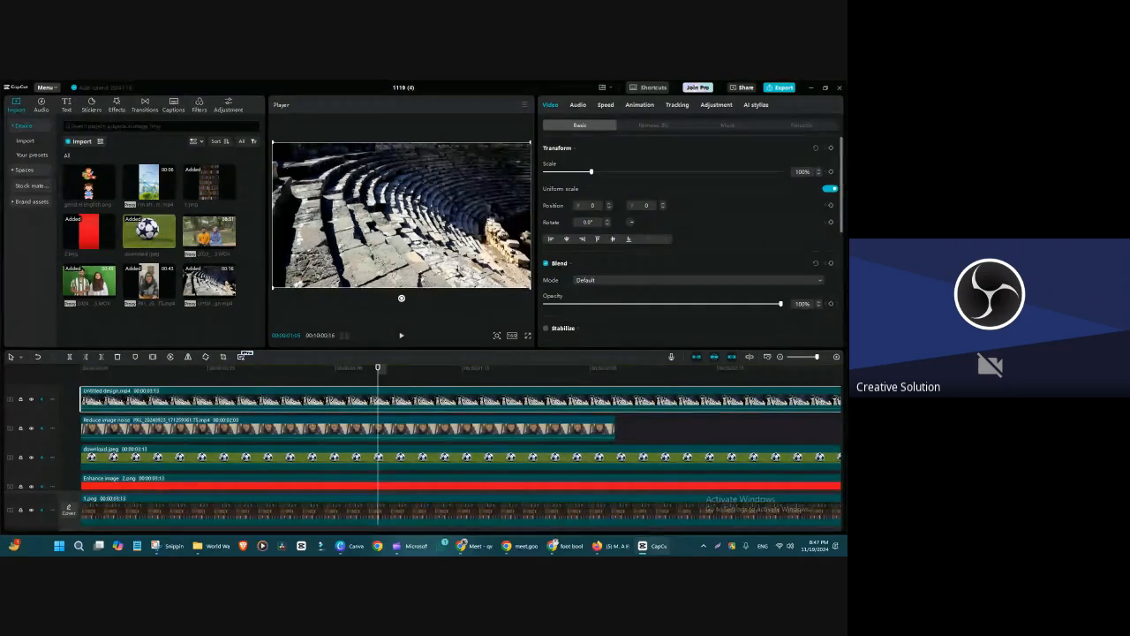
scroll(844, 186, down, 2)
drag(843, 185, 844, 197)
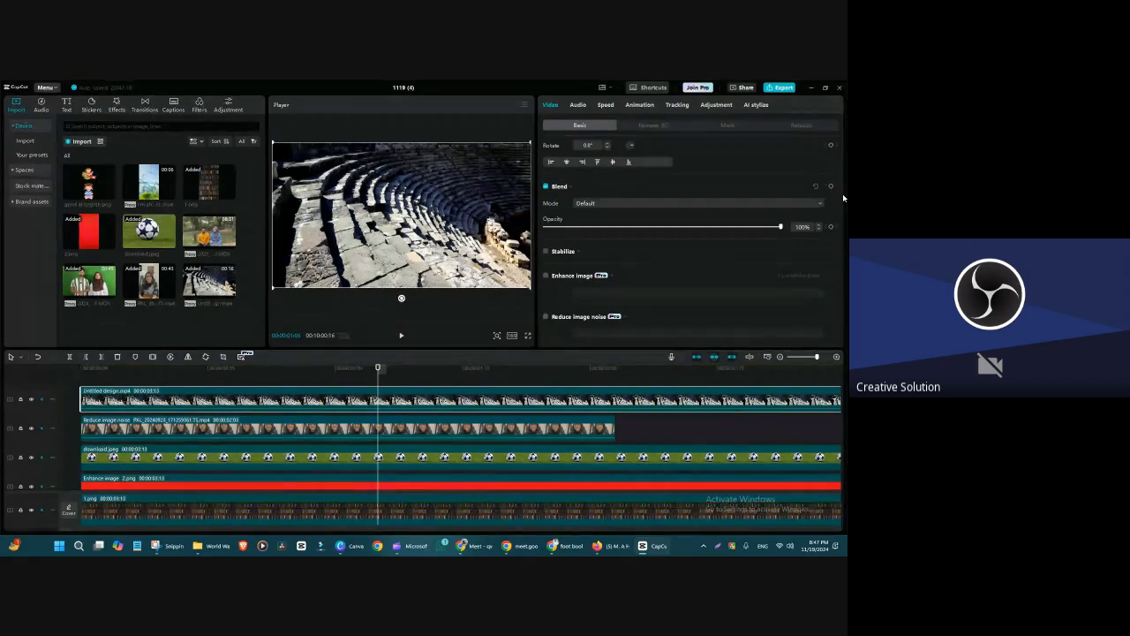
drag(843, 194, 844, 212)
click(546, 218)
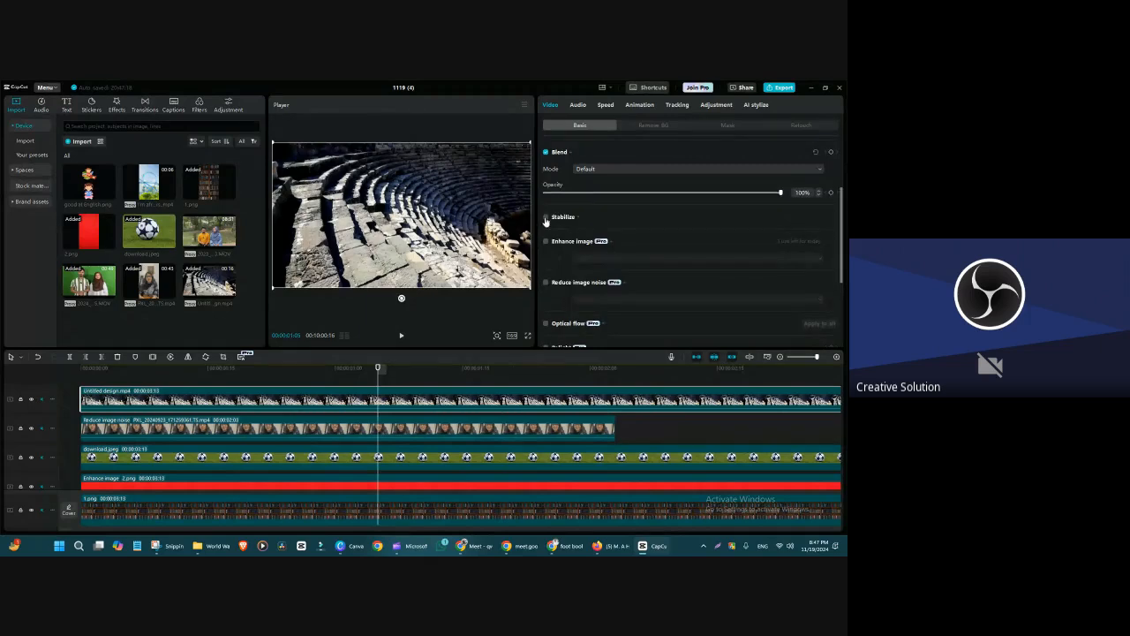
click(613, 235)
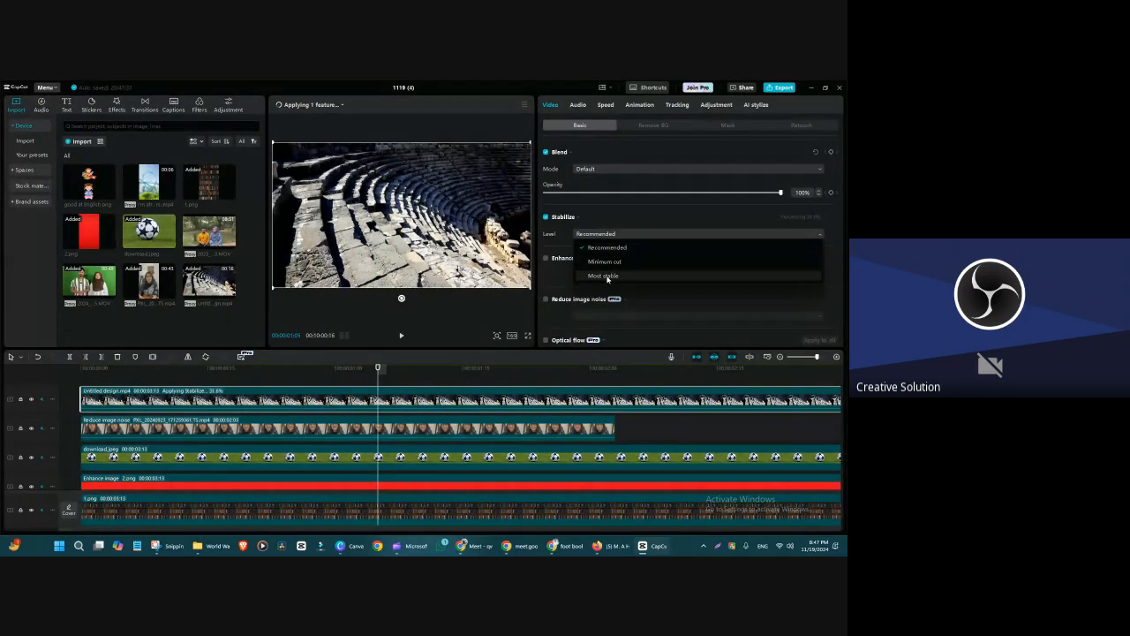
click(605, 276)
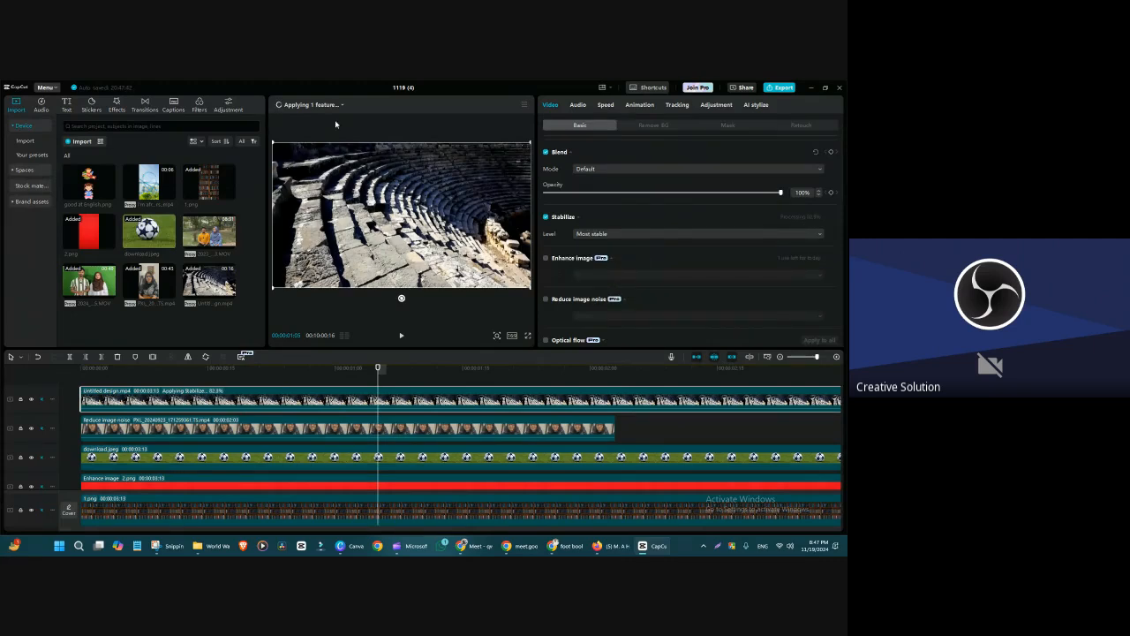
mouse_move(341, 112)
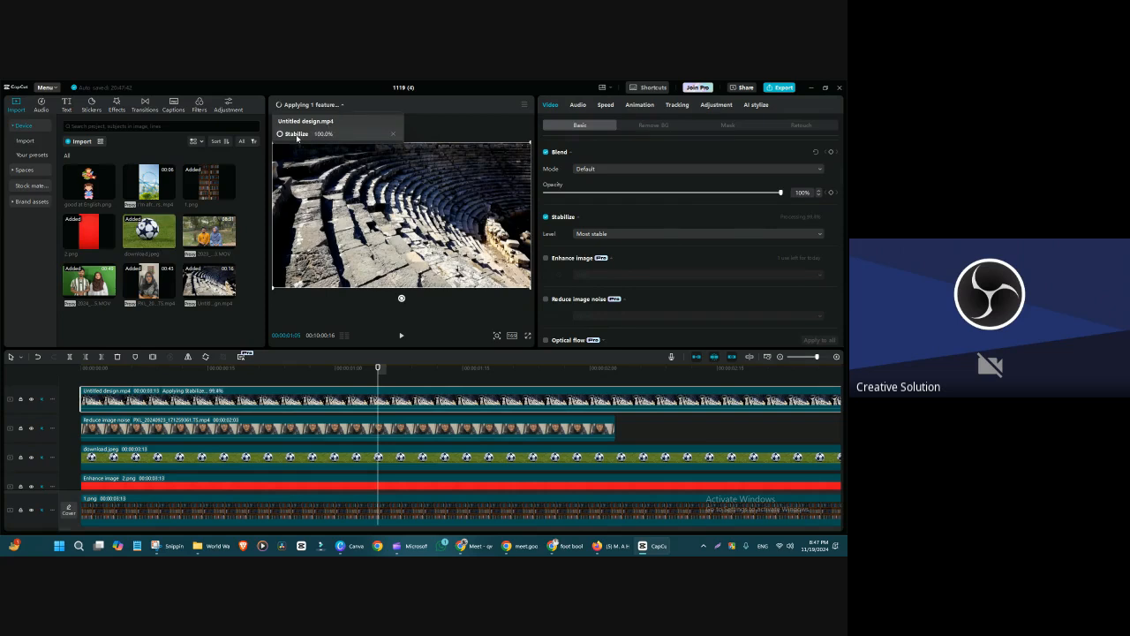
- Play the stabilized footage twice from the start of the timeline
click(424, 428)
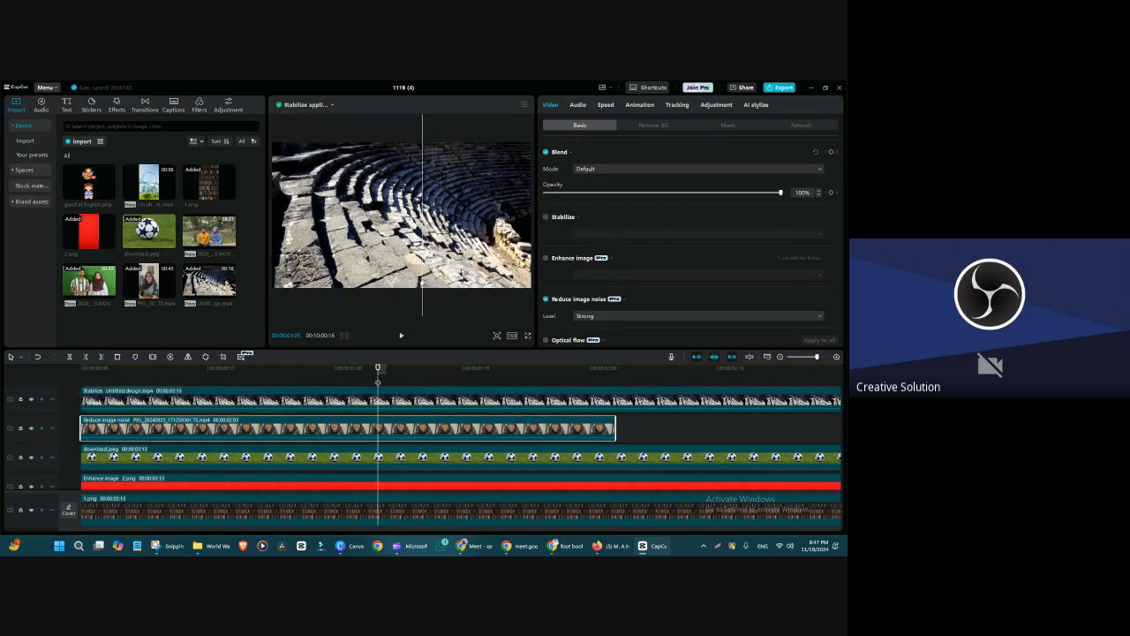
drag(378, 368, 294, 367)
click(160, 368)
click(84, 368)
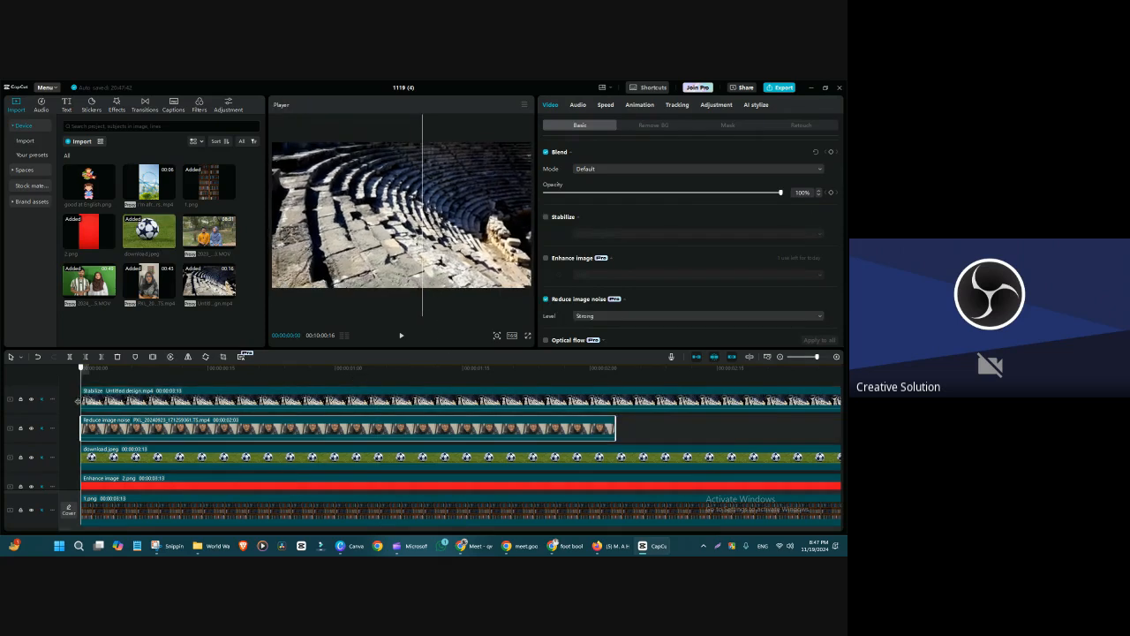
key(space)
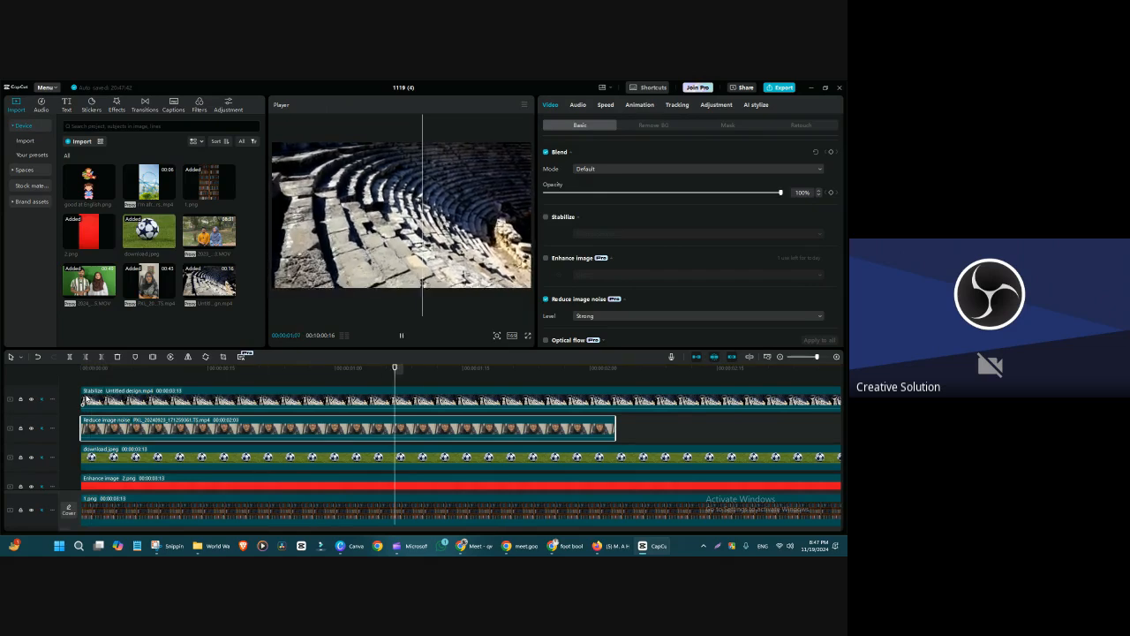
key(space)
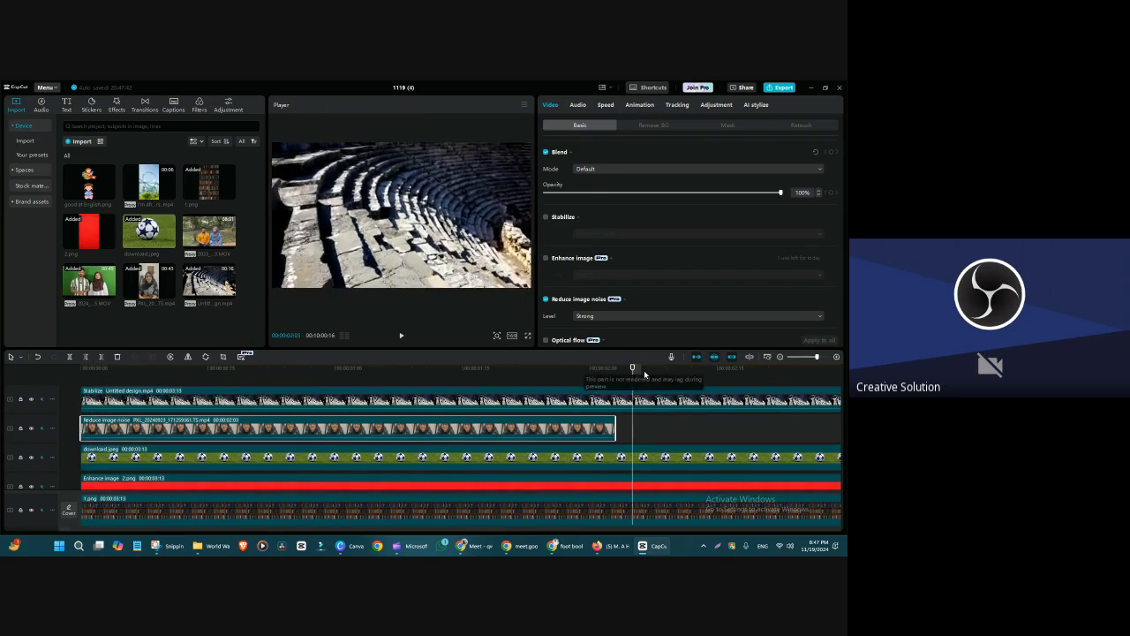
drag(633, 368, 43, 444)
key(space)
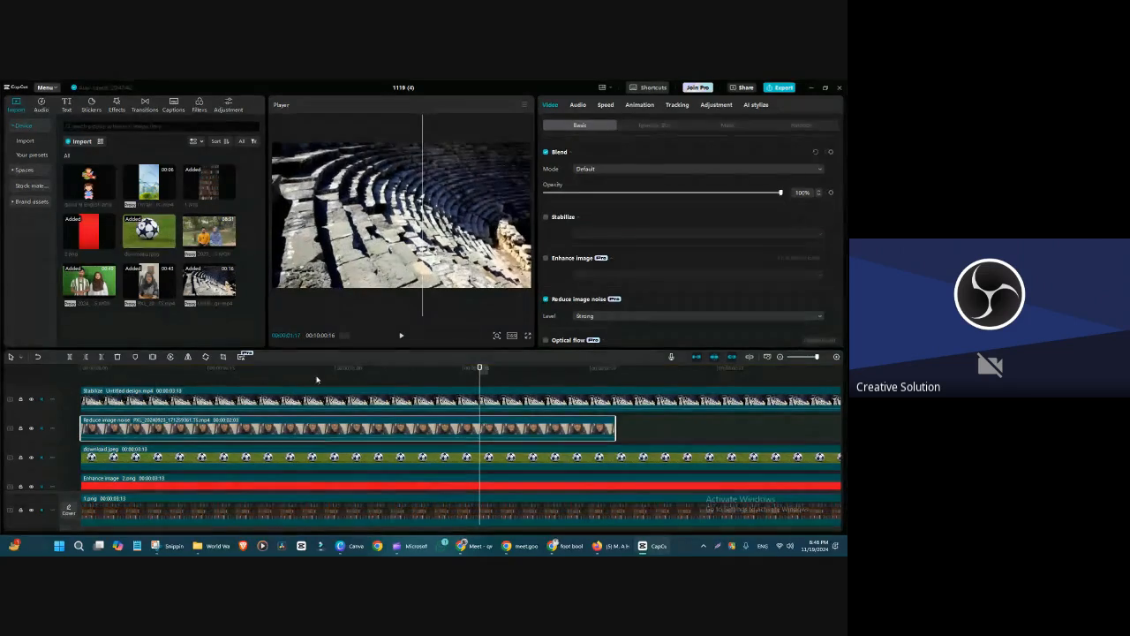
- Select the stabilized Untitled design clip and replay it from the beginning
key(Home)
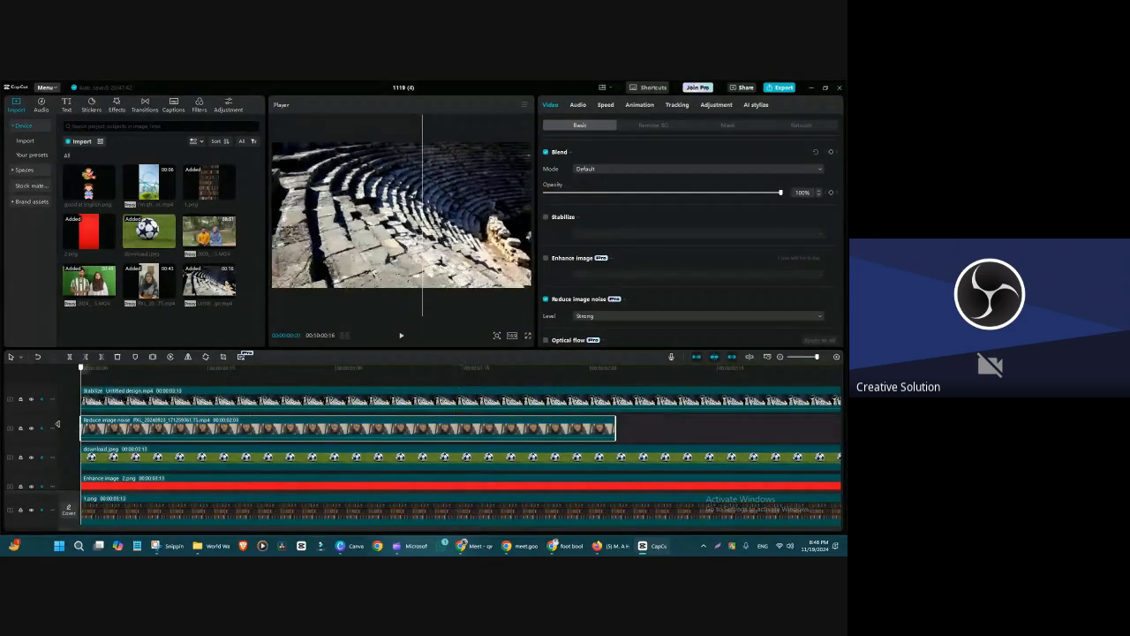
click(115, 403)
click(129, 378)
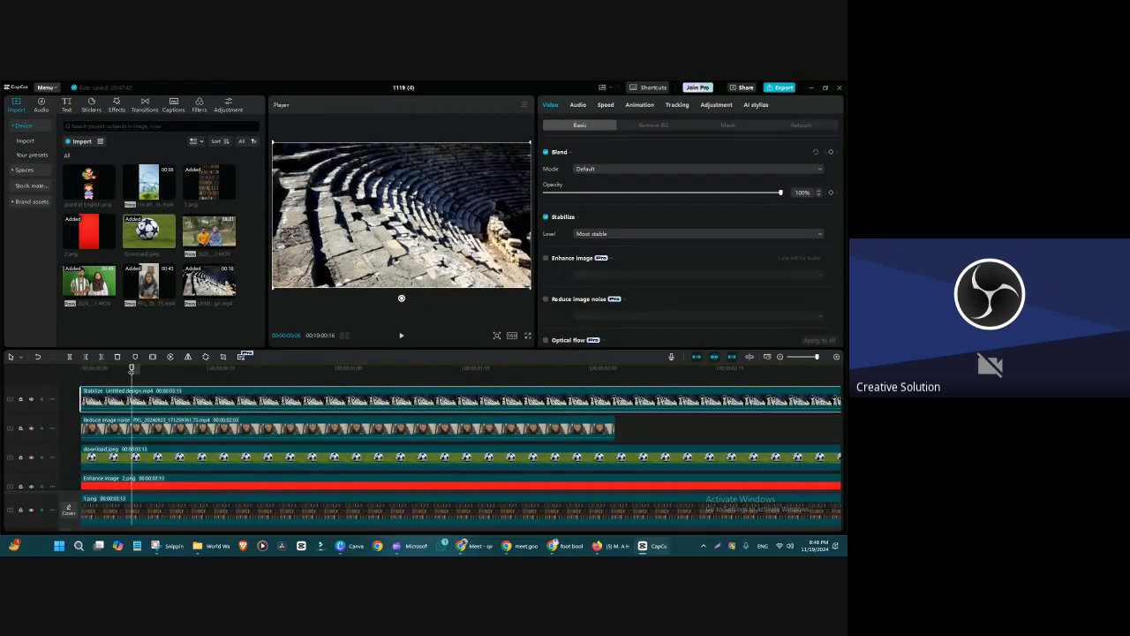
click(85, 378)
key(space)
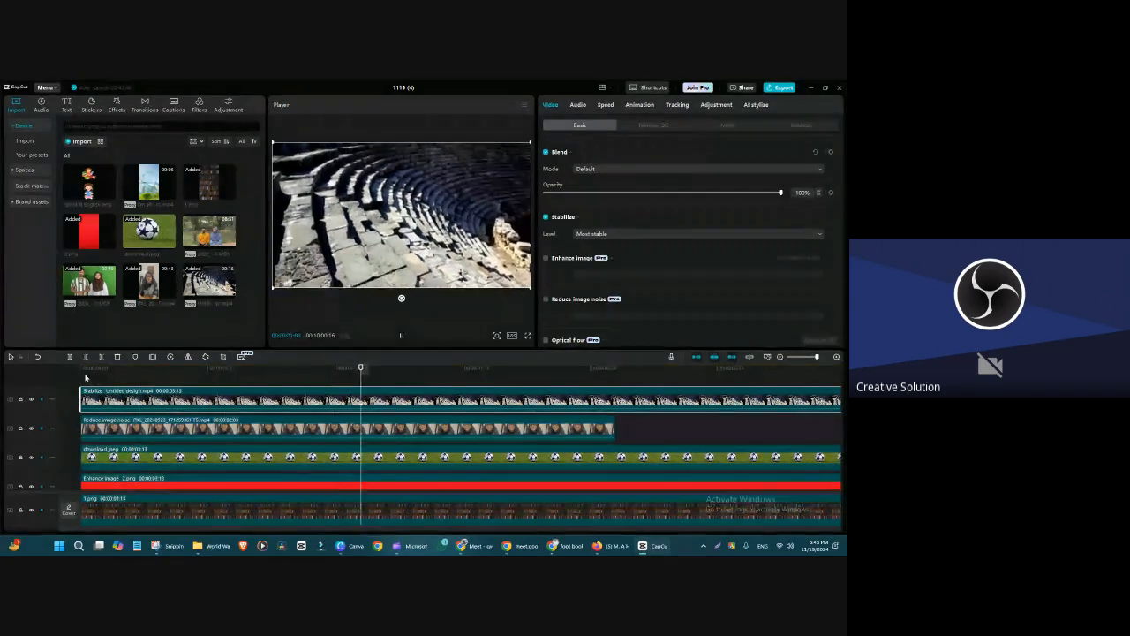
key(space)
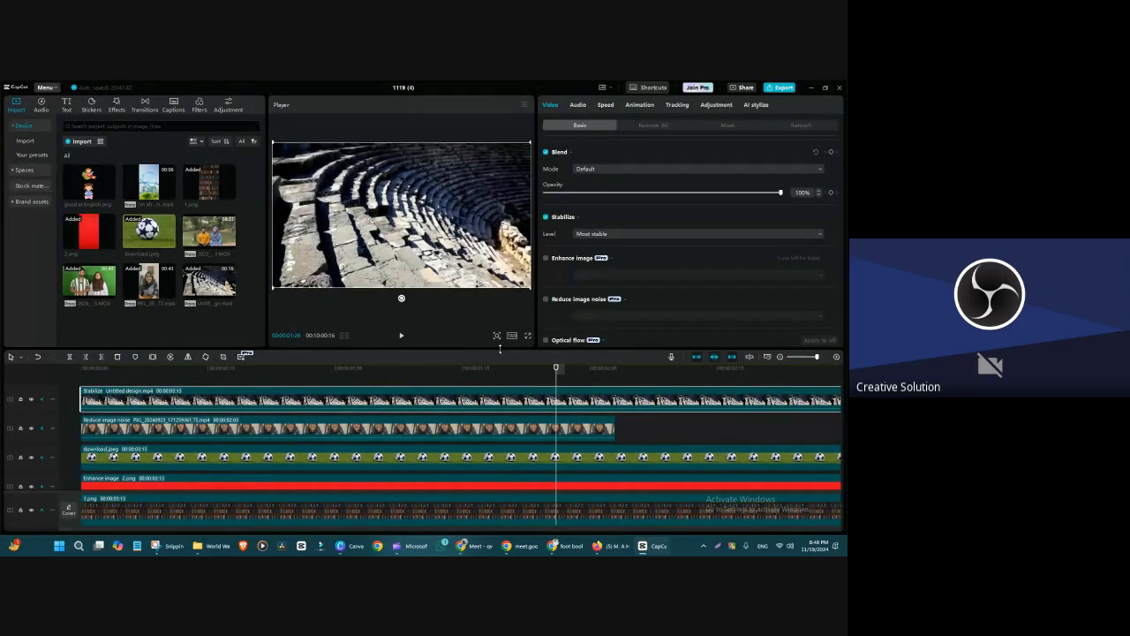
- Enlarge the timeline area and place the playhead at 00:00:00:10
drag(500, 349, 500, 290)
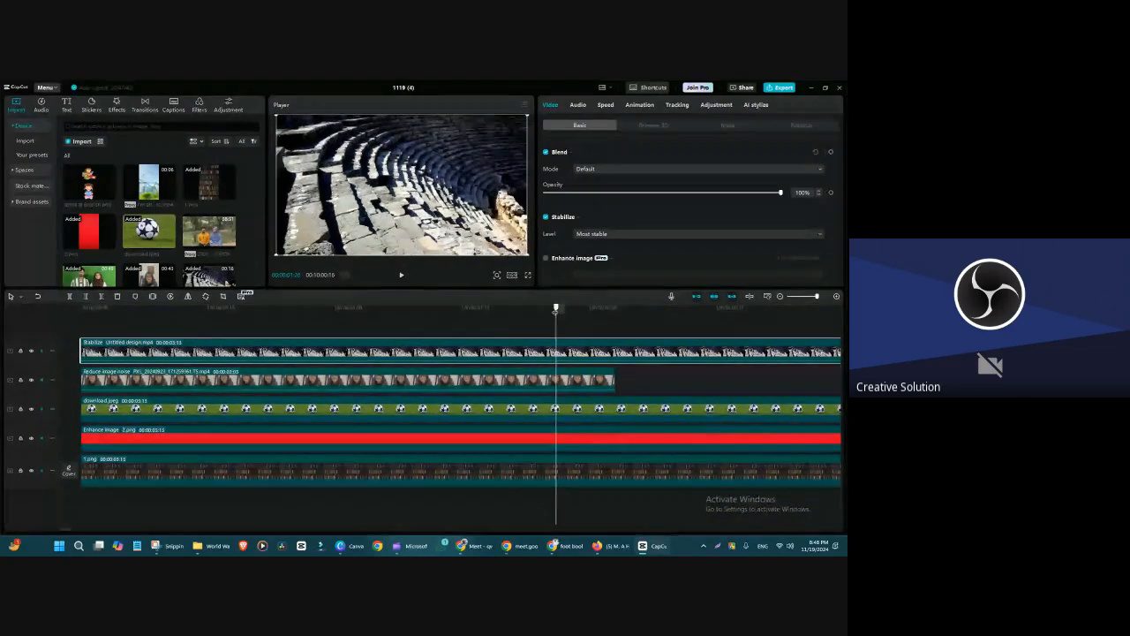
click(82, 307)
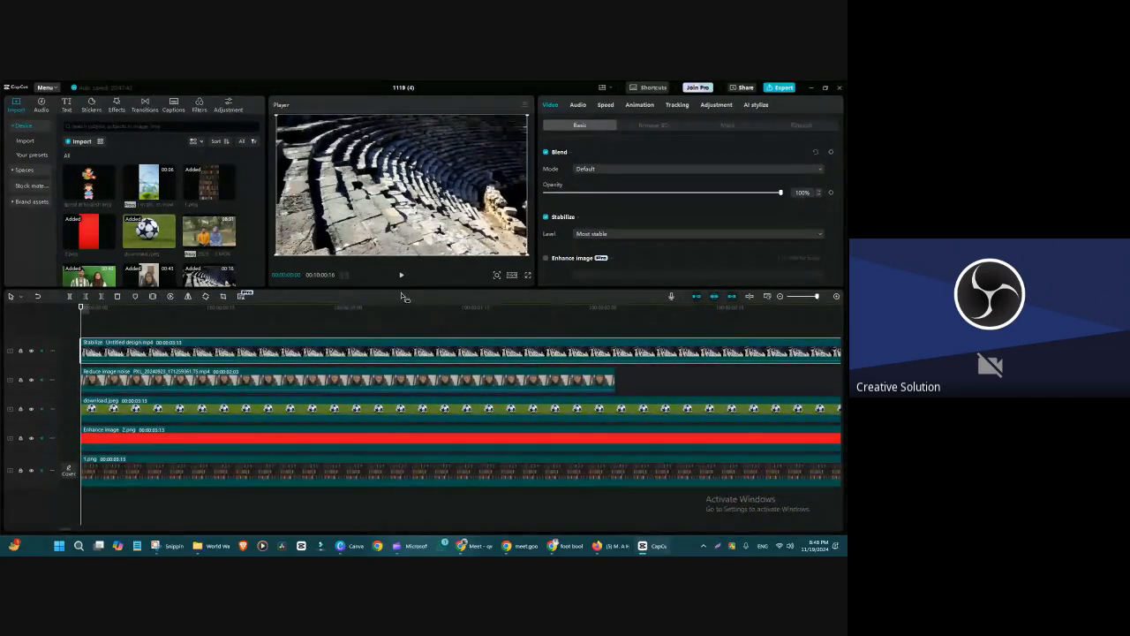
drag(400, 285, 400, 300)
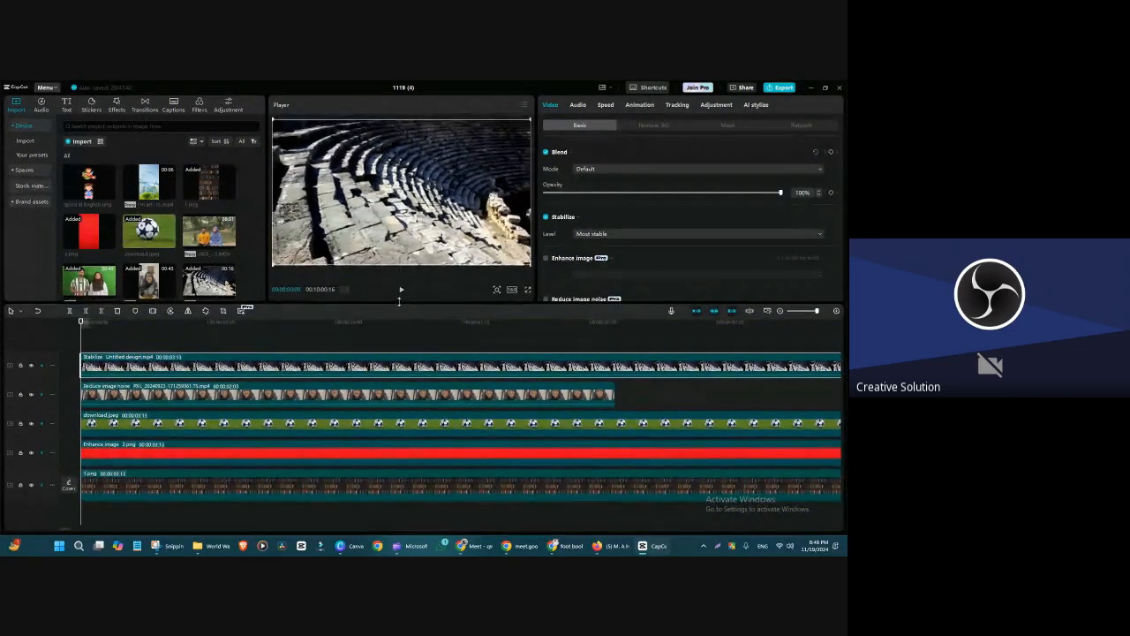
drag(78, 326, 167, 369)
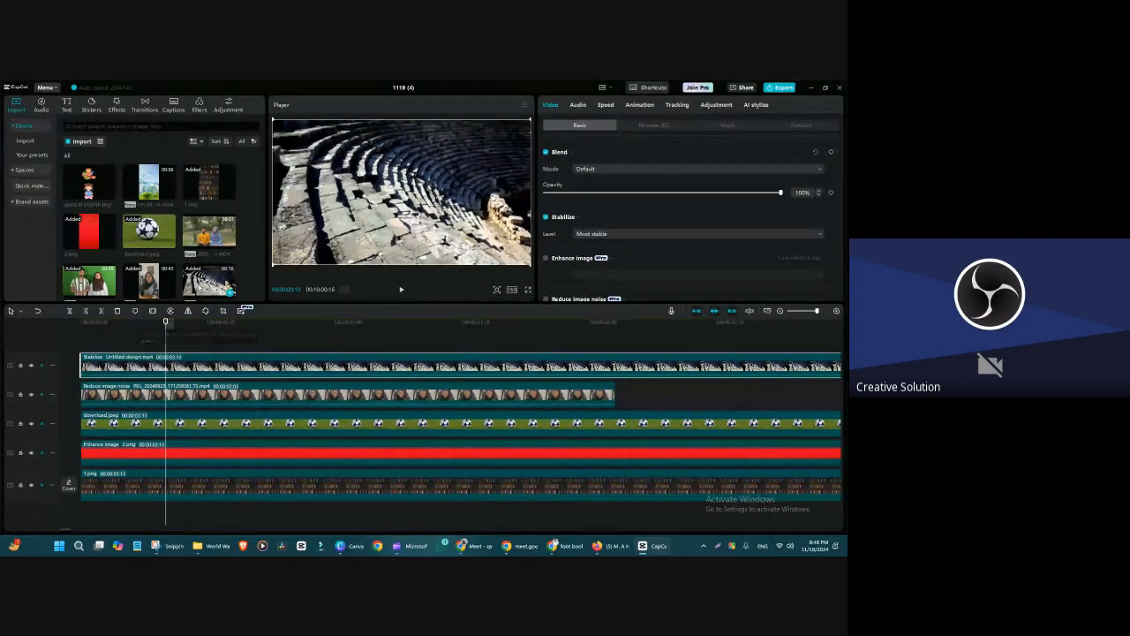
- Restore the unstabilized Untitled design clip above the stabilized one and play it from 00:00:00:10
click(168, 329)
key(ctrl+z)
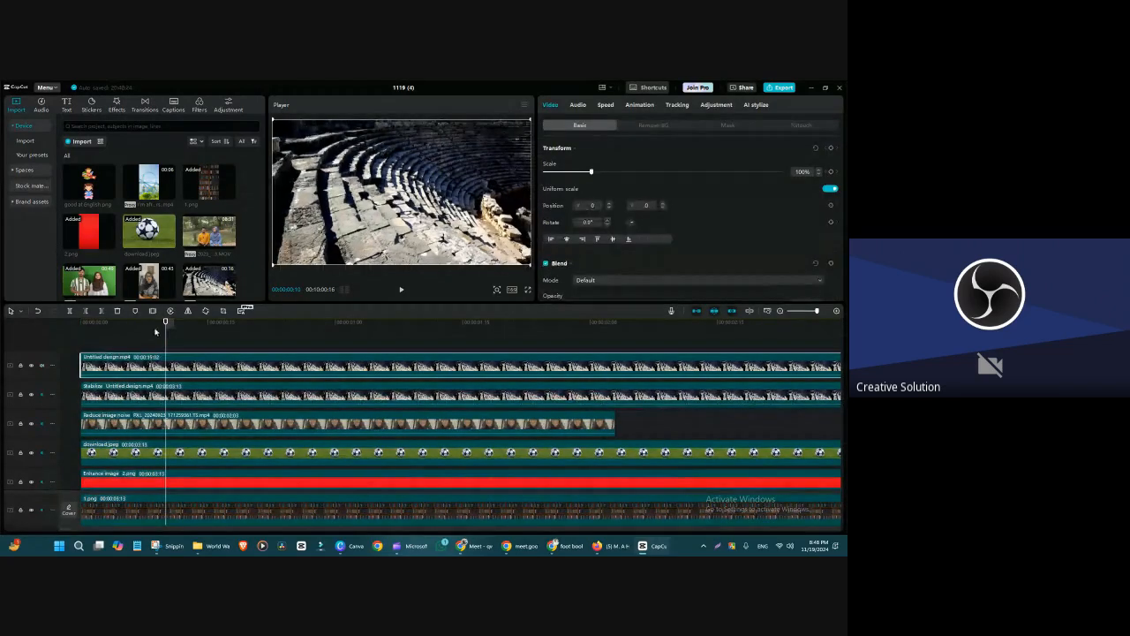
key(space)
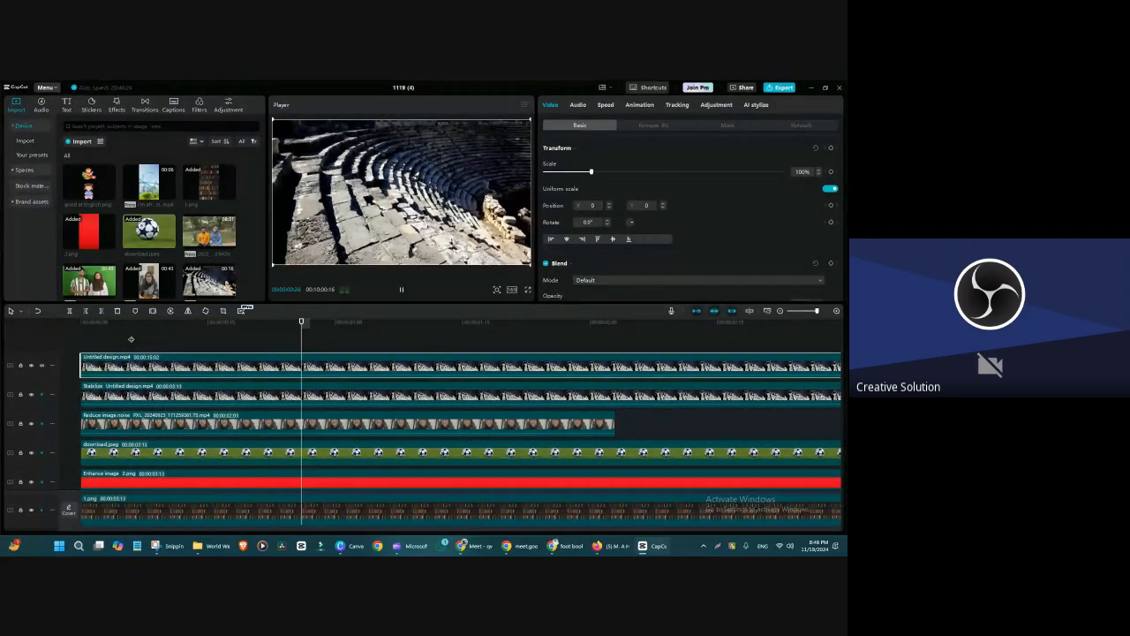
key(space)
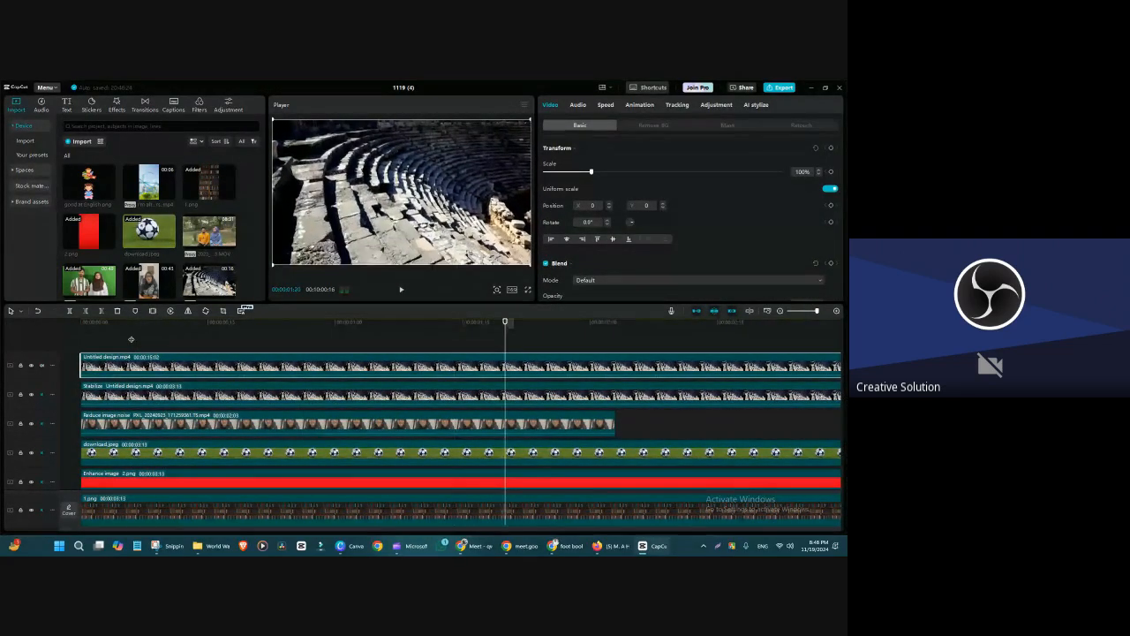
- Hide the top track, play the stabilized clip from 00:00:00:10, and return the playhead to 00:00:00:26
click(31, 365)
click(165, 323)
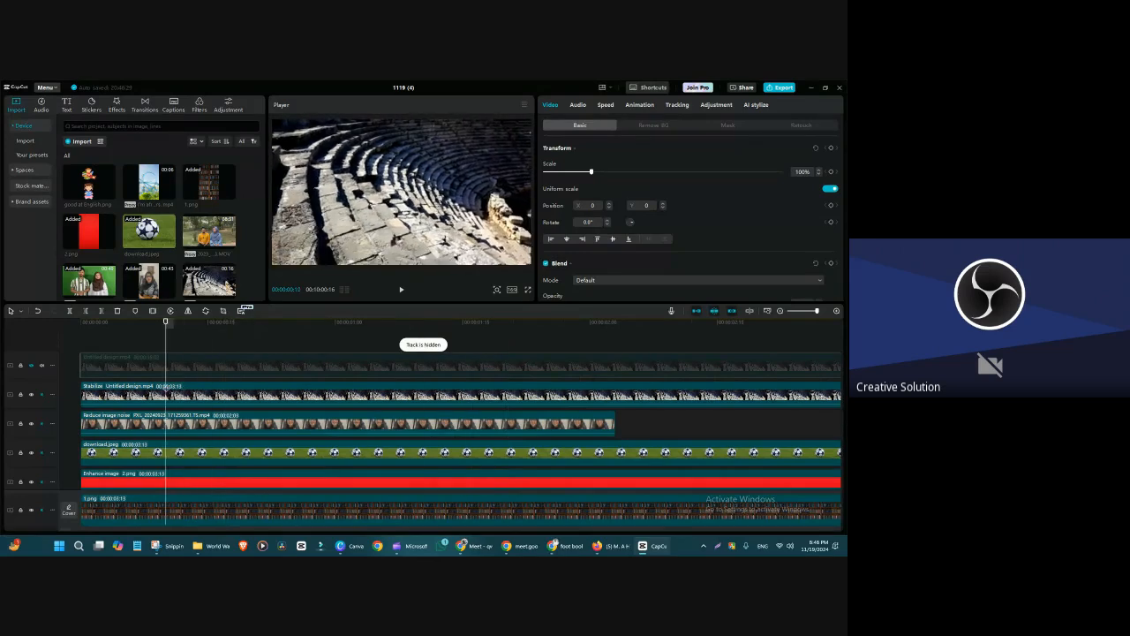
key(space)
key(space)
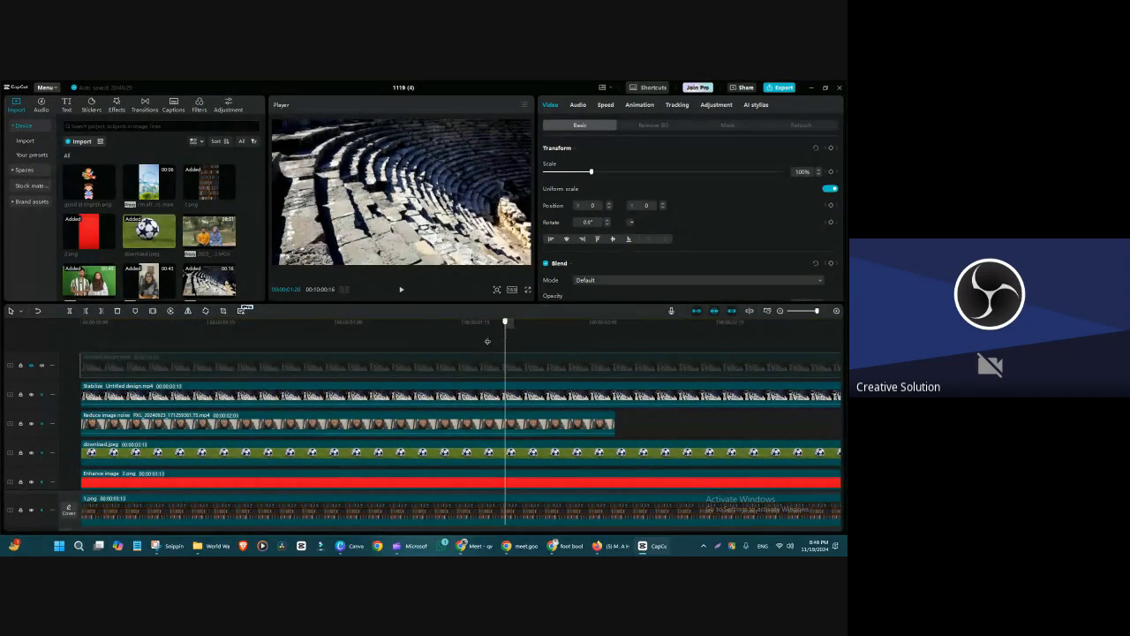
drag(487, 340, 303, 391)
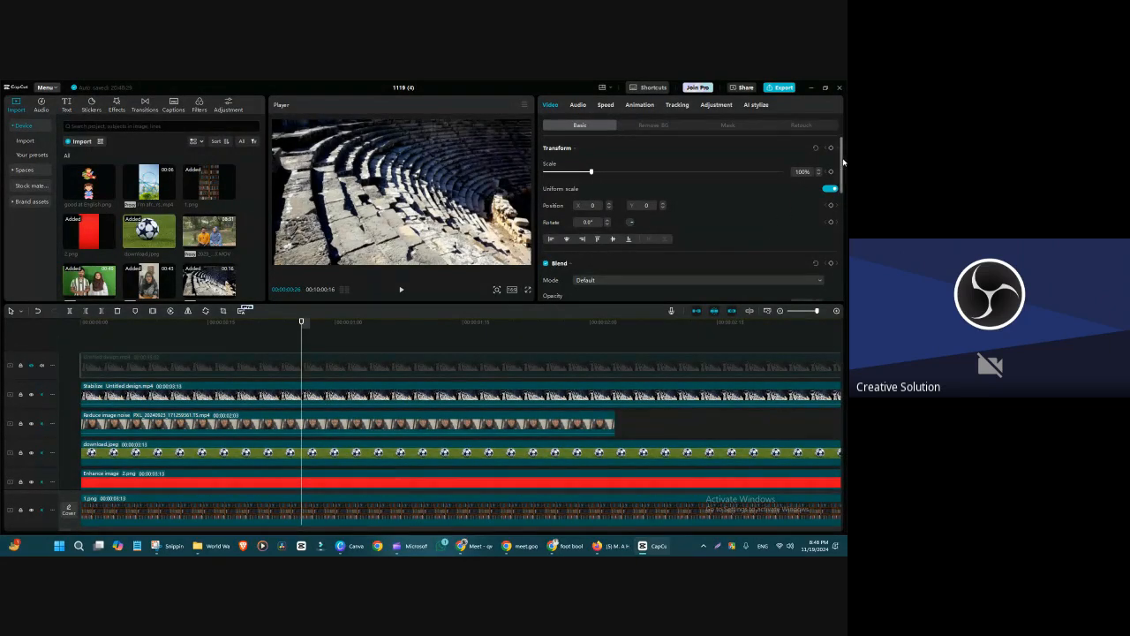
- Switch to Canva, review the Class 2 and Class 3 topics in the course slides, and return to CapCut
drag(844, 162, 841, 229)
click(348, 546)
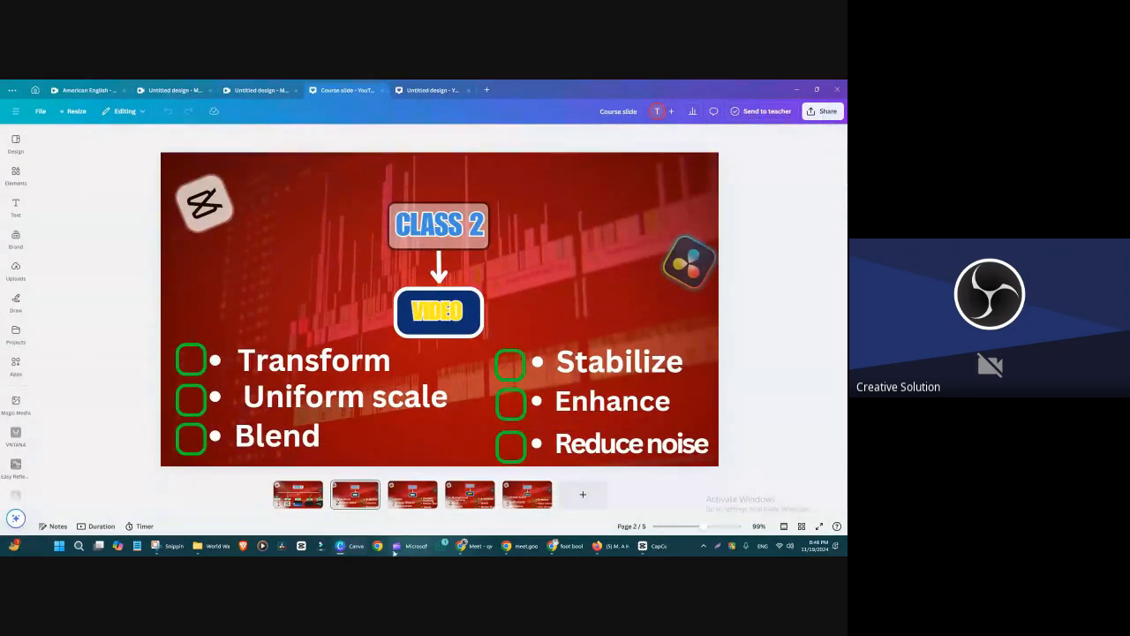
scroll(717, 371, down, 2)
click(707, 395)
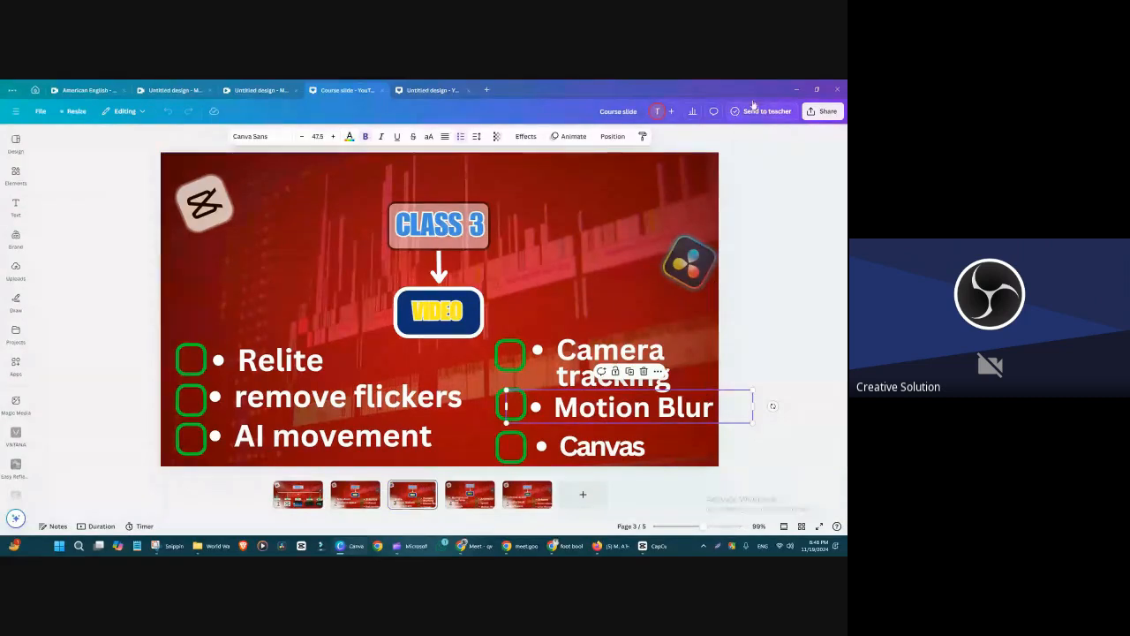
click(797, 89)
- Unhide the top track, place the playhead at 00:00:01:07, and select the unstabilized Untitled design clip
click(106, 396)
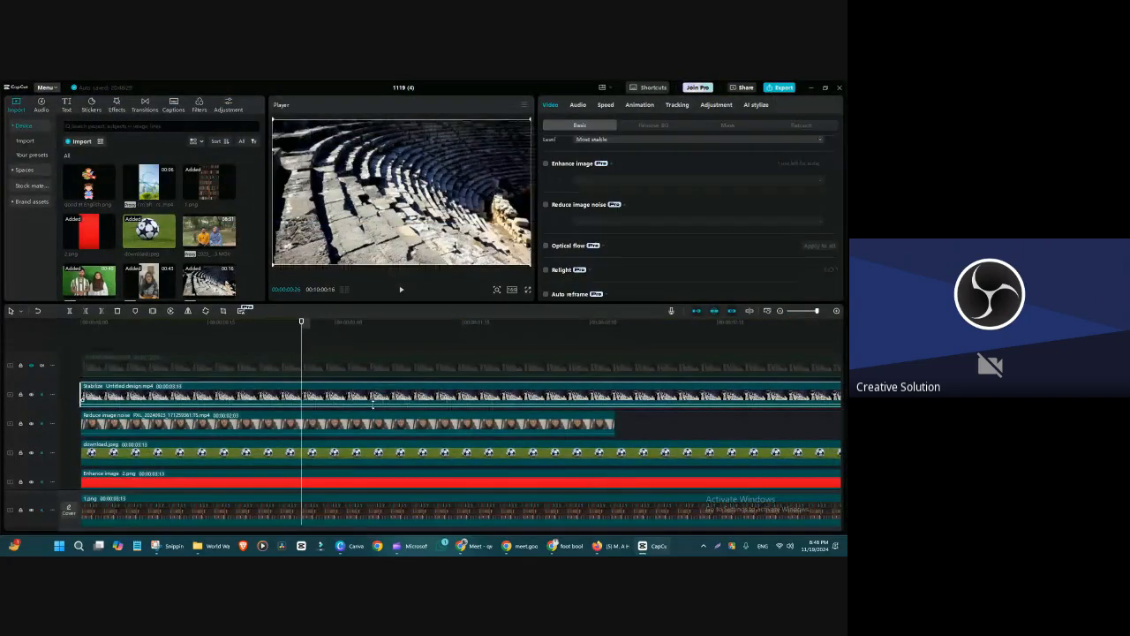
click(30, 367)
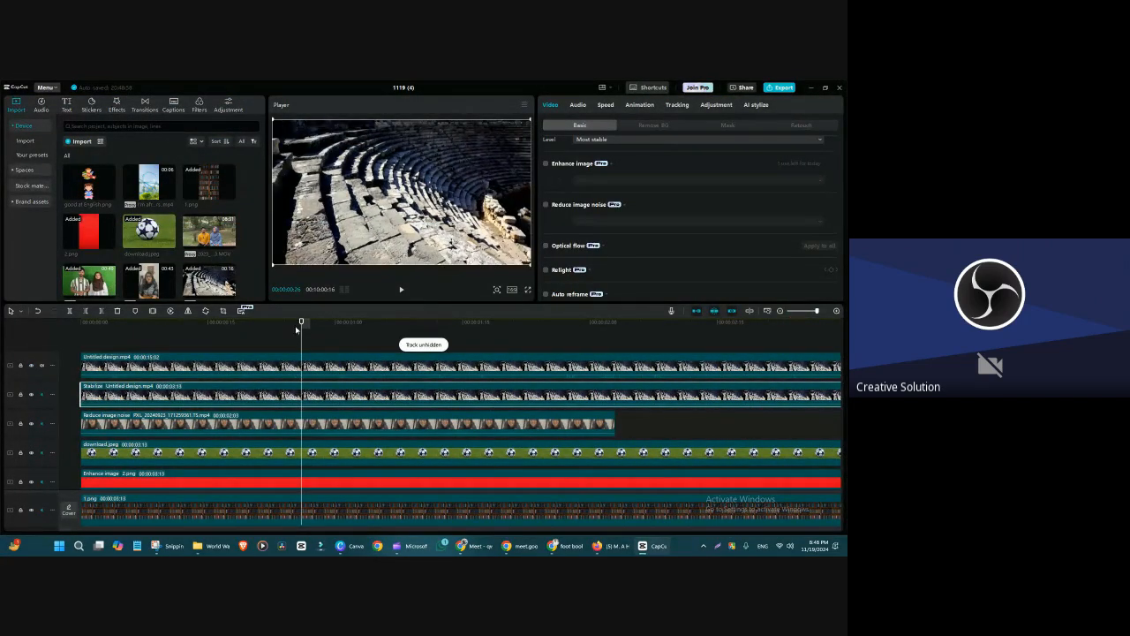
drag(297, 330, 396, 352)
click(178, 360)
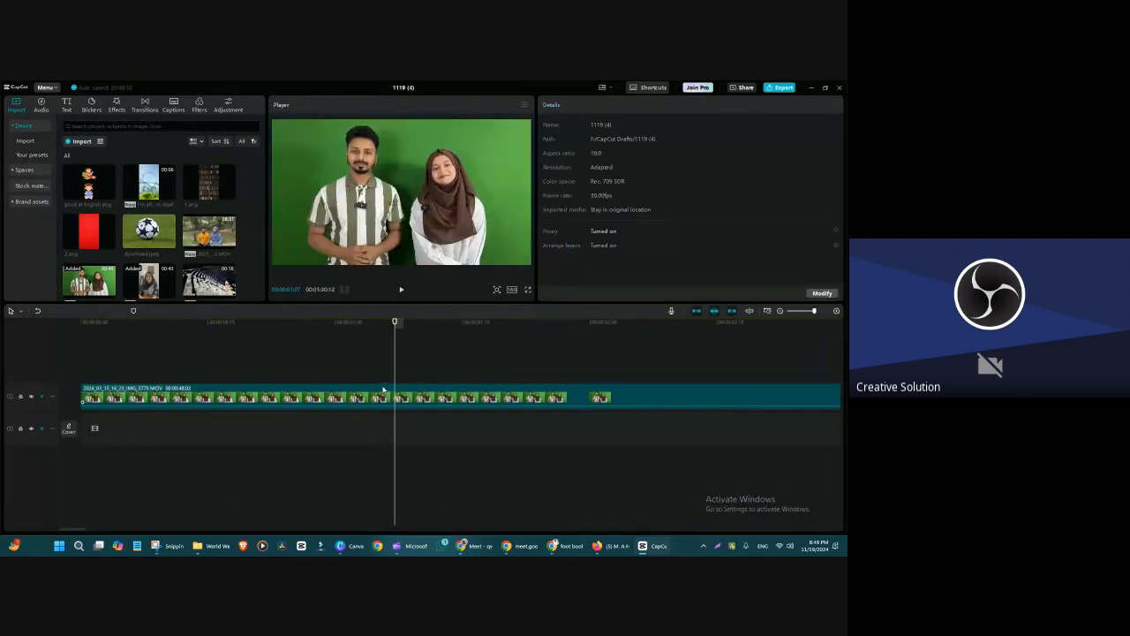
- Delete the green-screen MOV clip from the timeline and add download.jpeg to the main track instead
click(402, 399)
key(Delete)
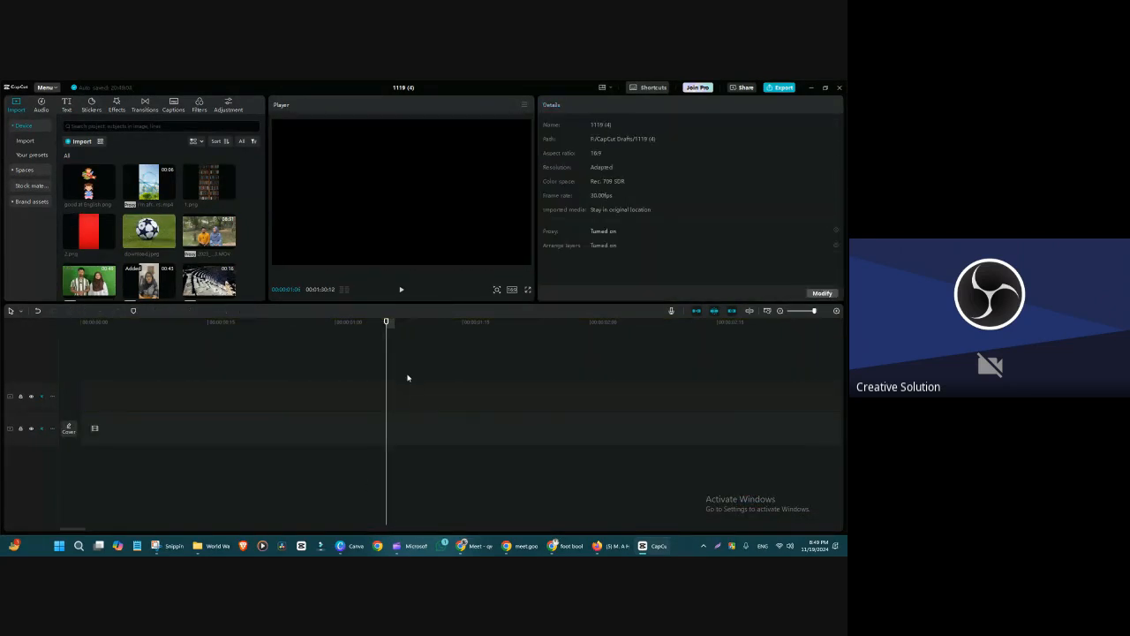
click(411, 371)
drag(144, 228, 104, 430)
click(285, 354)
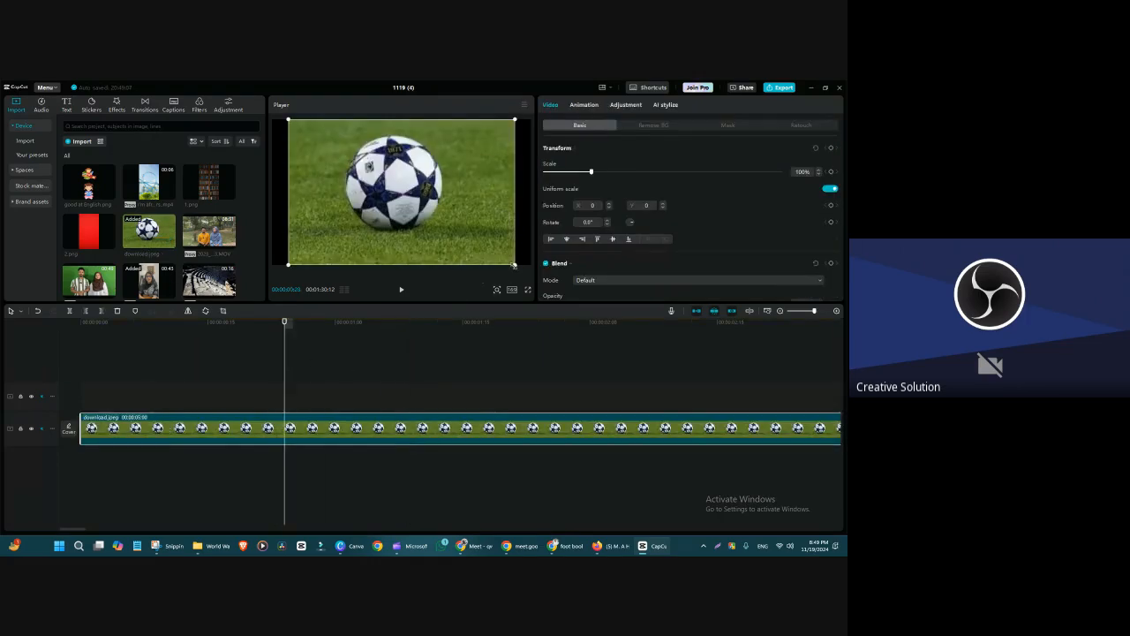
- Scale the football image to 111% and look through its basic settings down to Canvas
drag(515, 265, 527, 273)
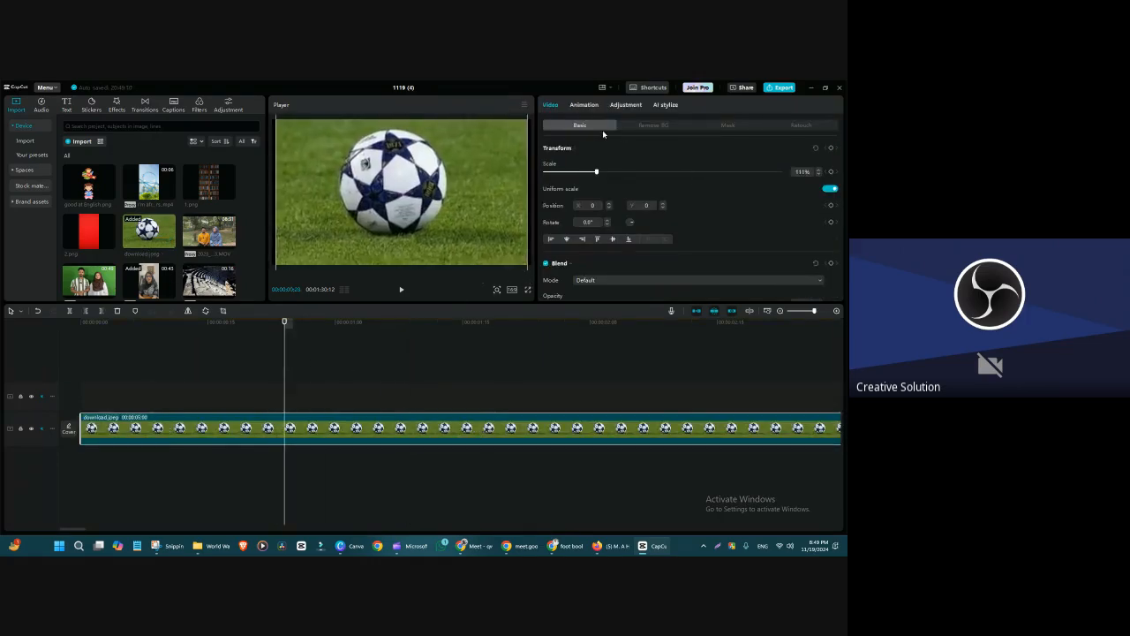
drag(841, 150, 845, 249)
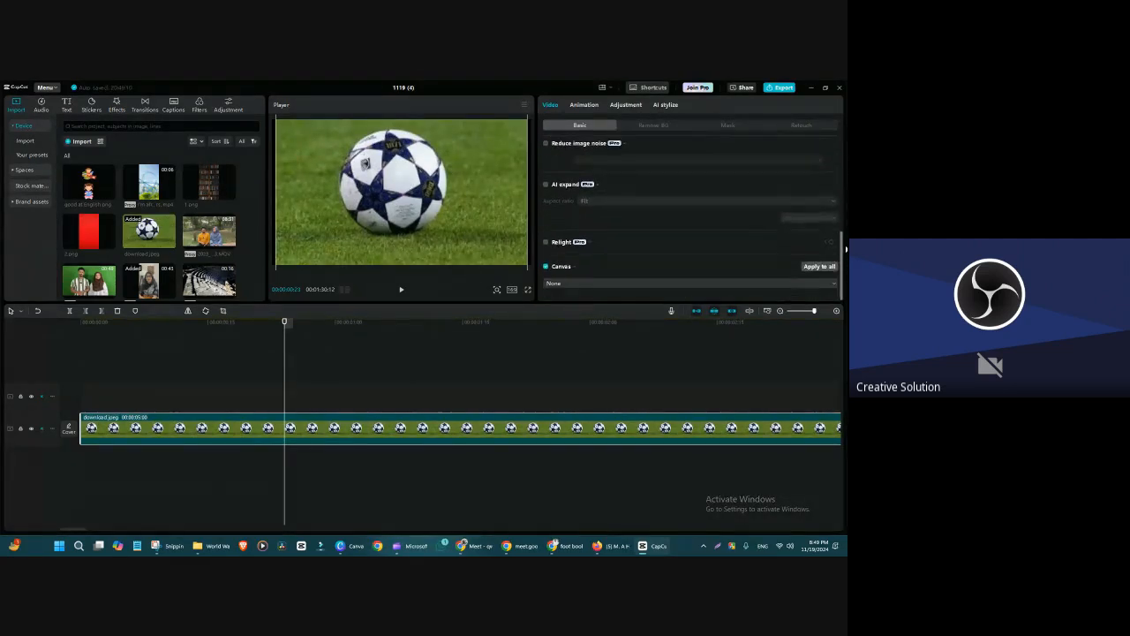
scroll(637, 234, up, 1)
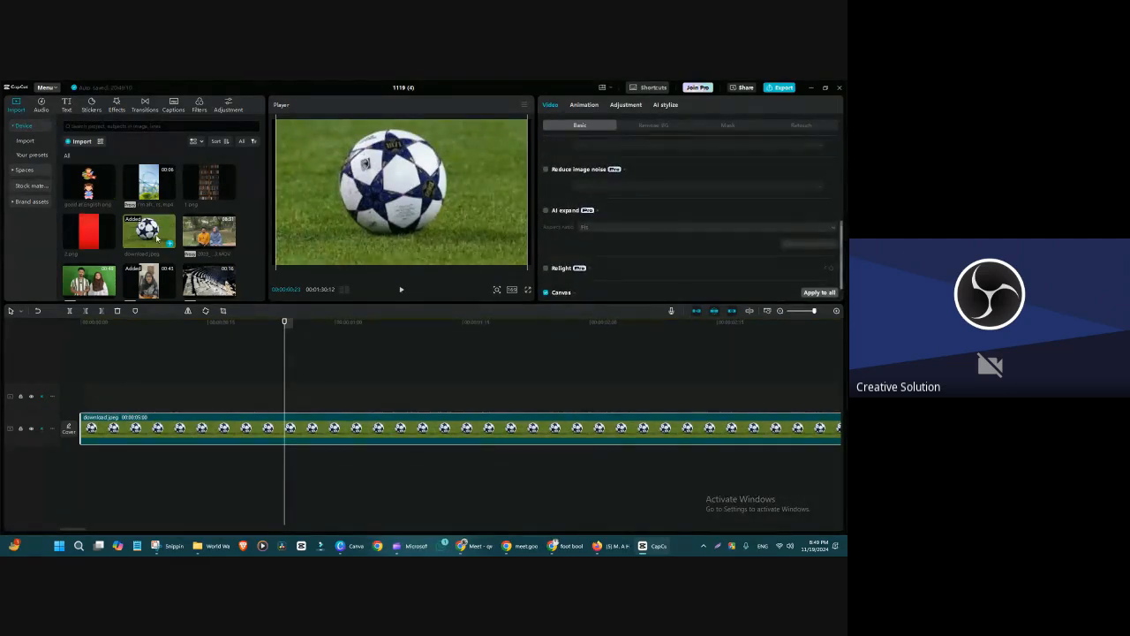
scroll(157, 239, down, 1)
- Add the green-screen MOV clip to the timeline, delete the football image, and move the clip to the main track
drag(106, 275, 81, 397)
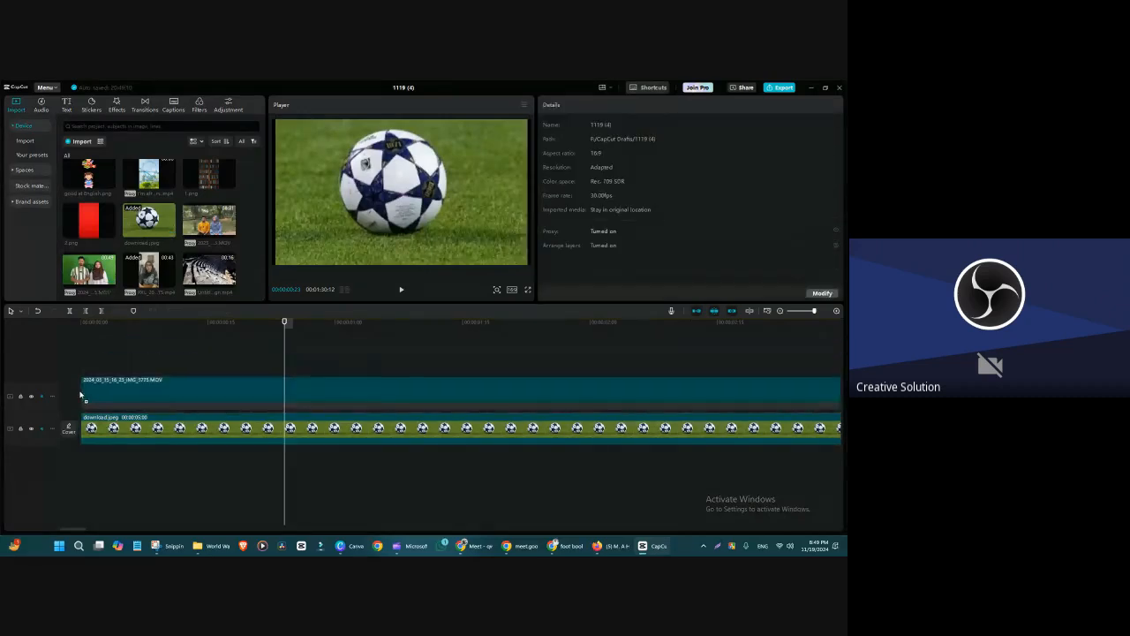
key(Delete)
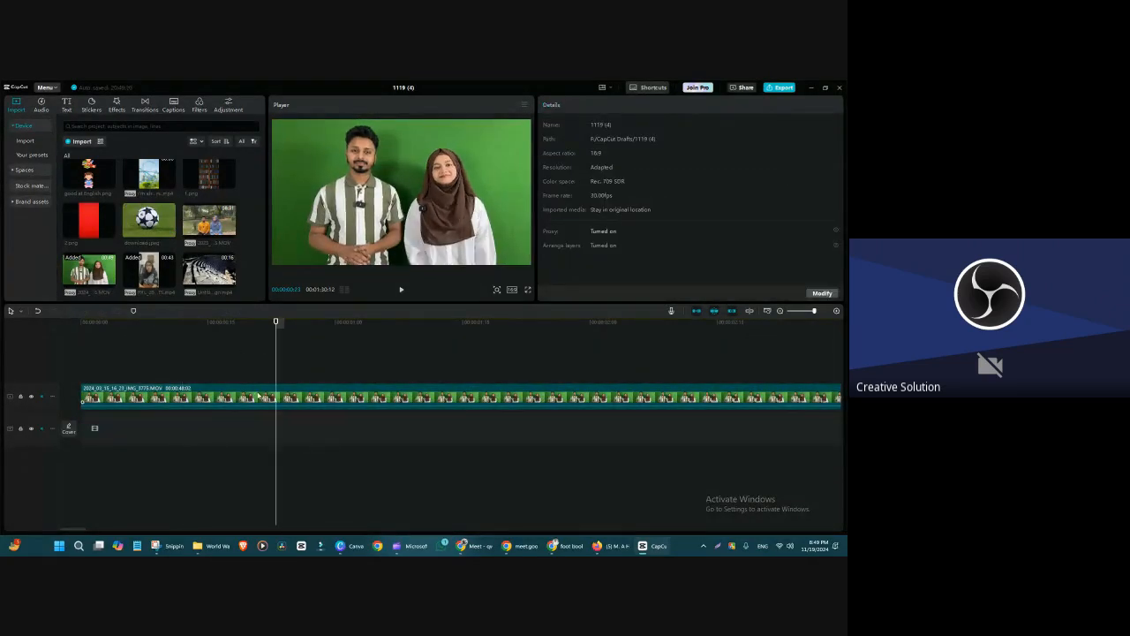
drag(274, 398, 254, 433)
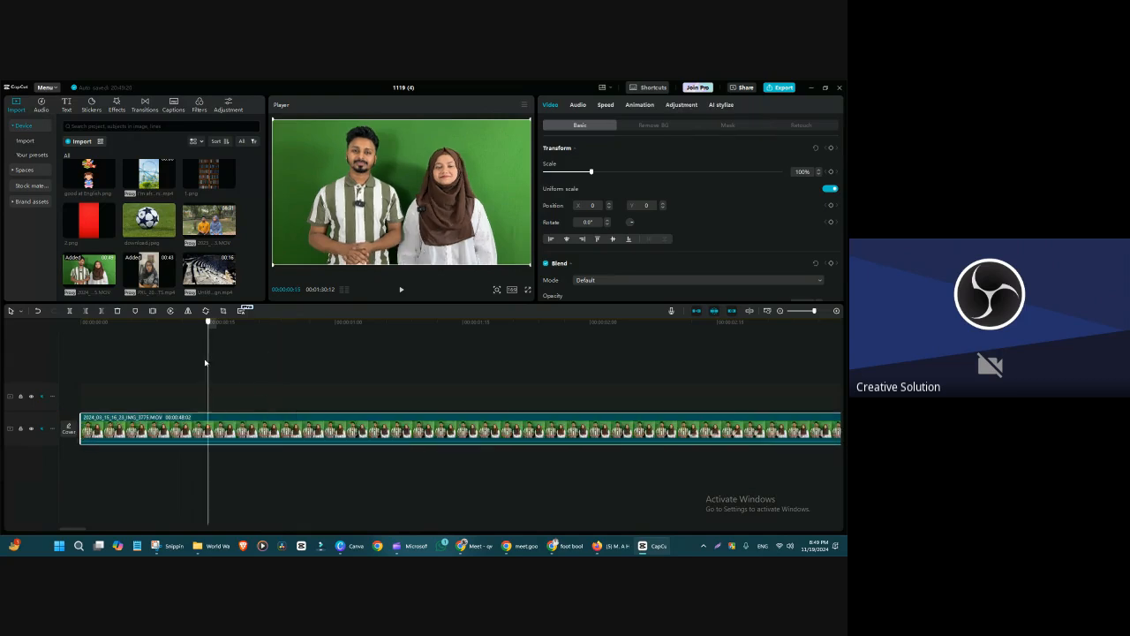
- Enlarge the area above the timeline and look through the green-screen clip's basic video settings
drag(547, 302, 547, 408)
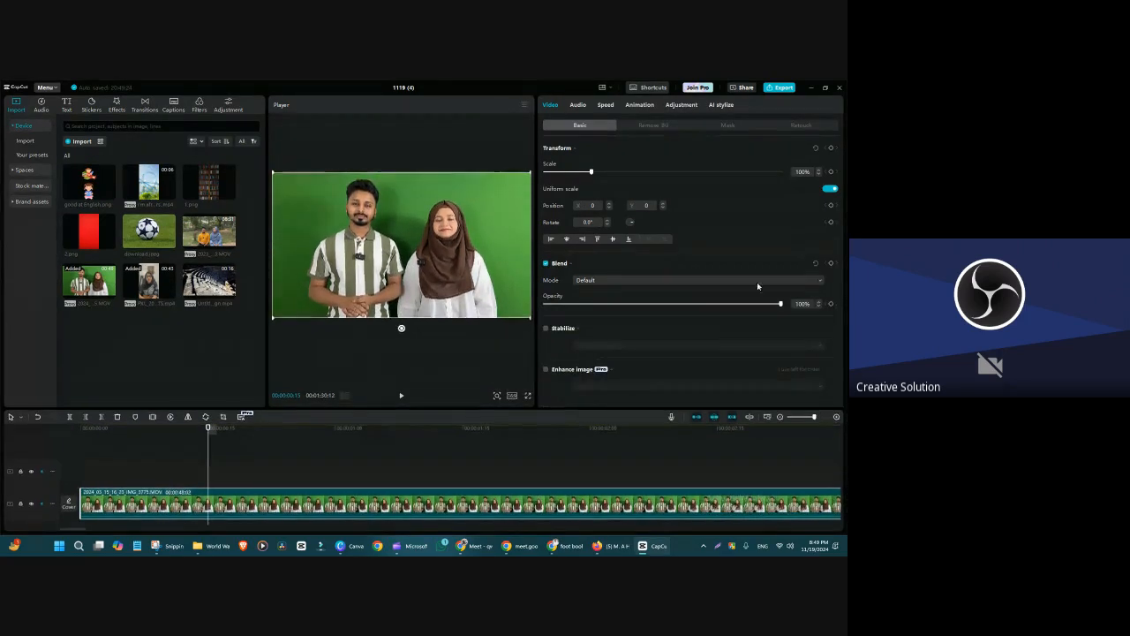
scroll(842, 156, down, 3)
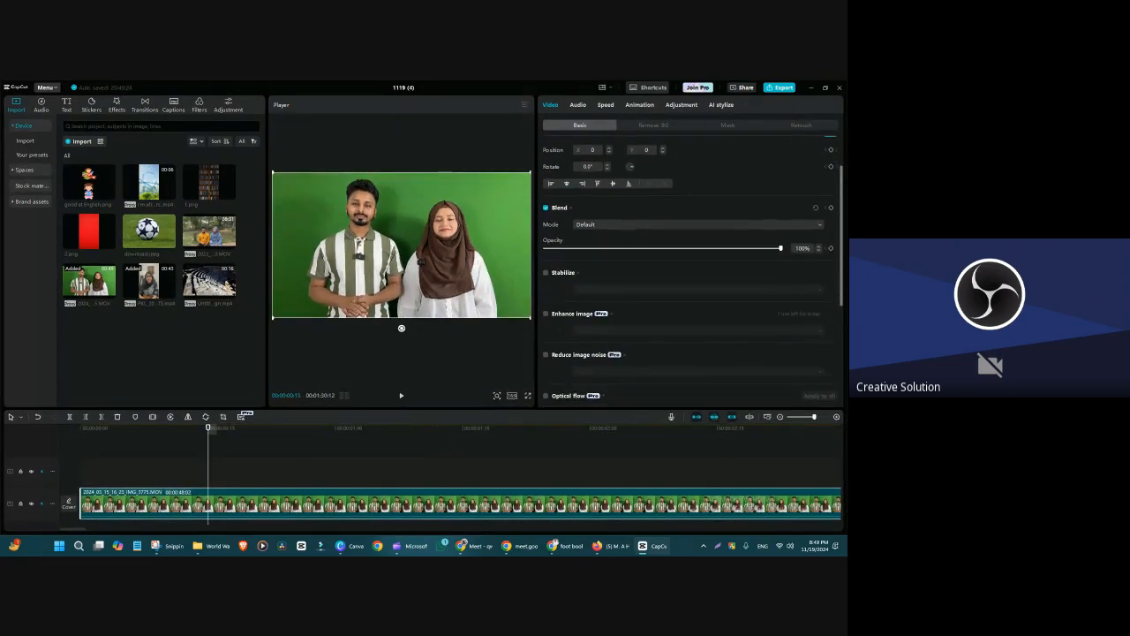
scroll(689, 265, down, 3)
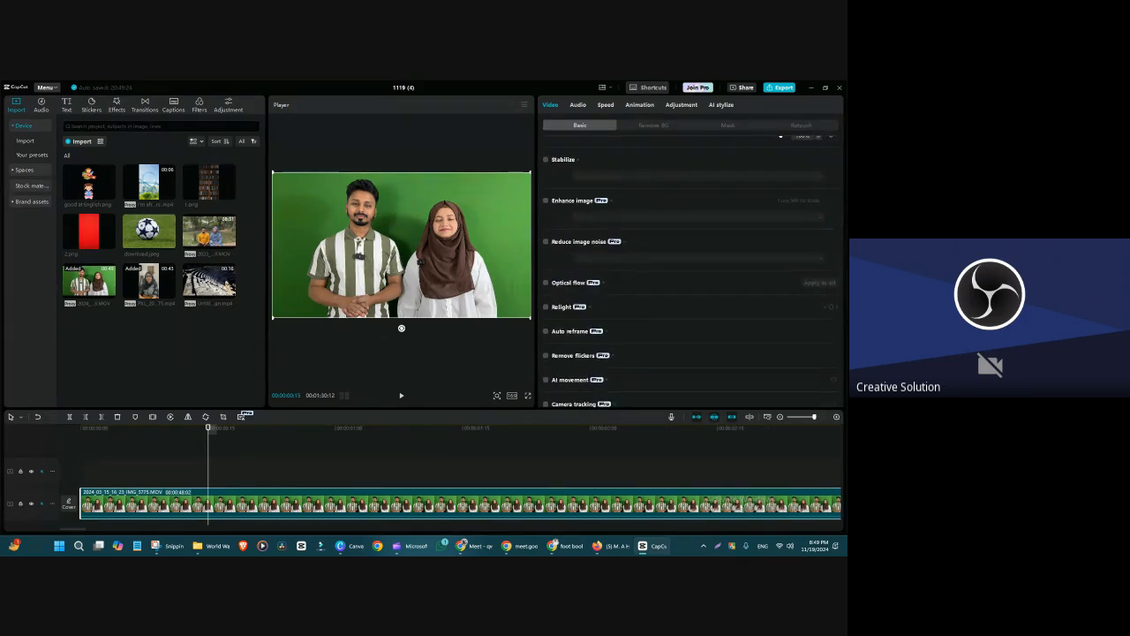
scroll(657, 276, down, 1)
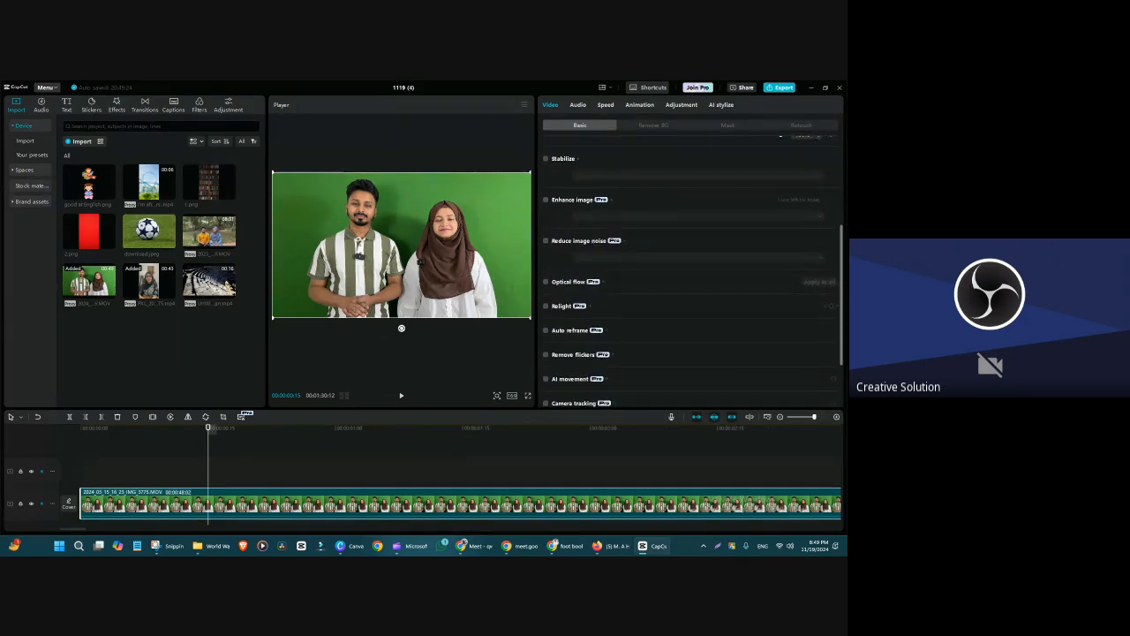
- Turn on Optical flow for the green-screen clip and view its frame rate options
click(605, 272)
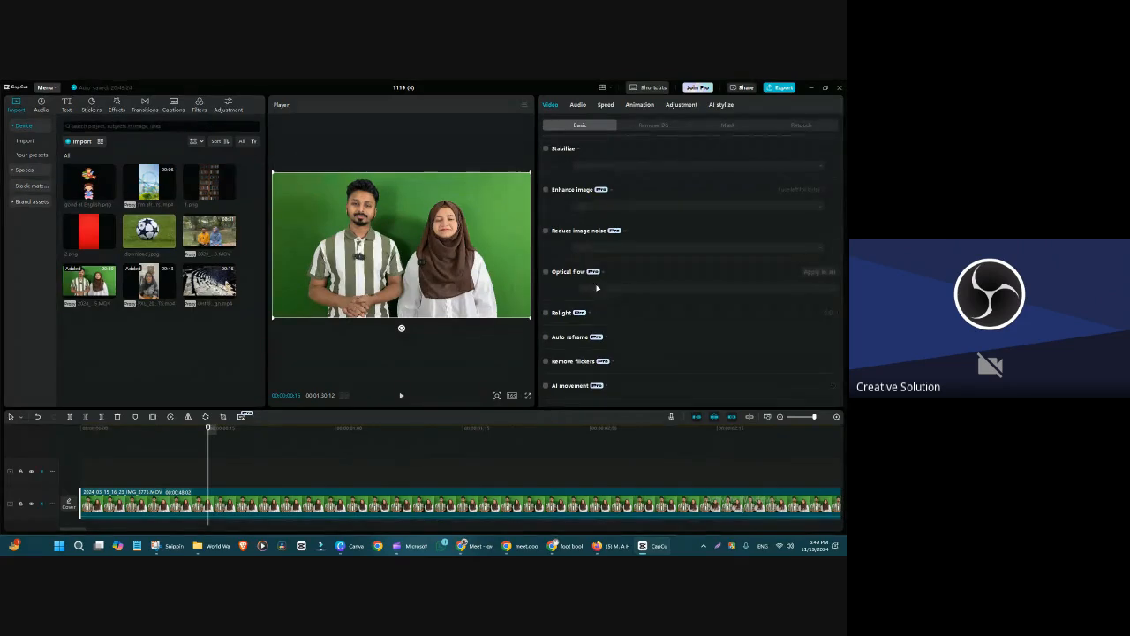
click(545, 273)
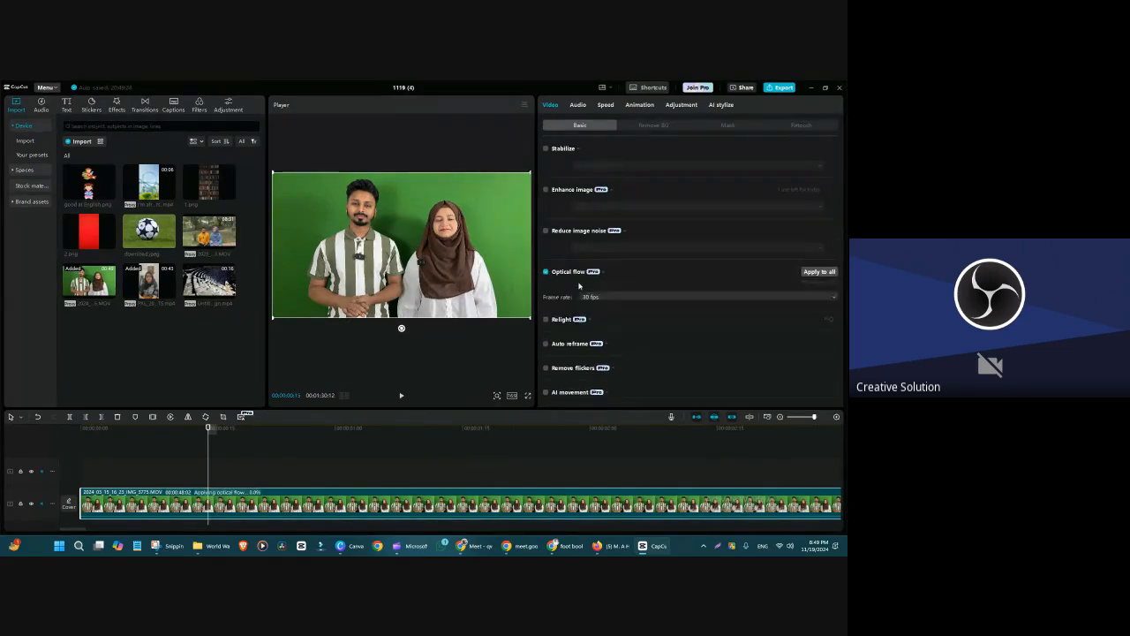
click(825, 301)
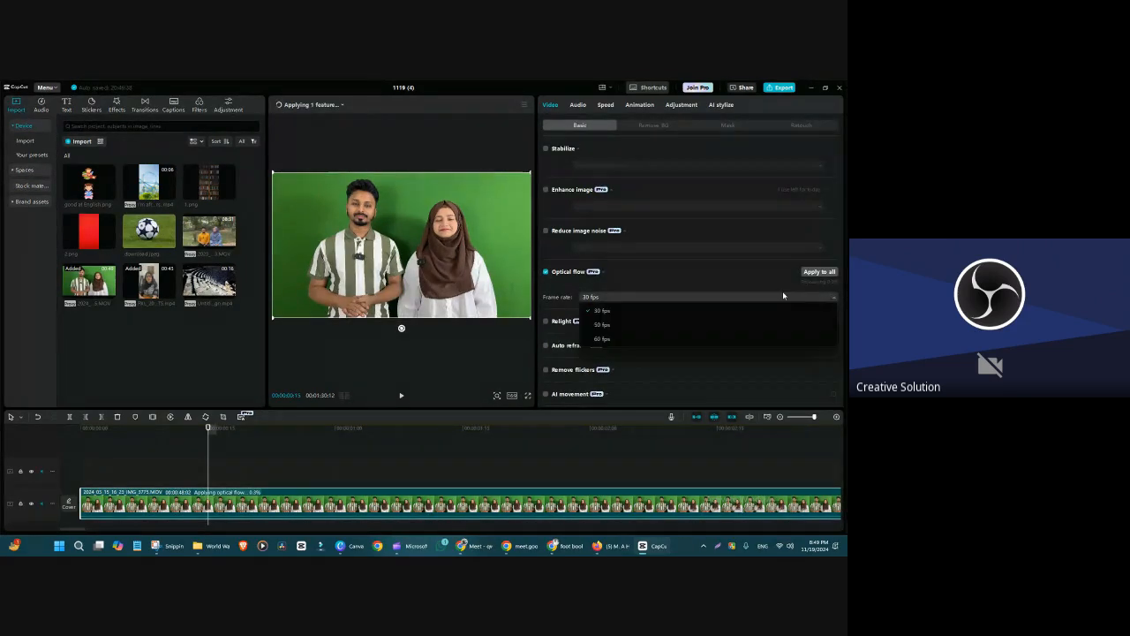
click(828, 272)
scroll(799, 276, down, 1)
click(836, 271)
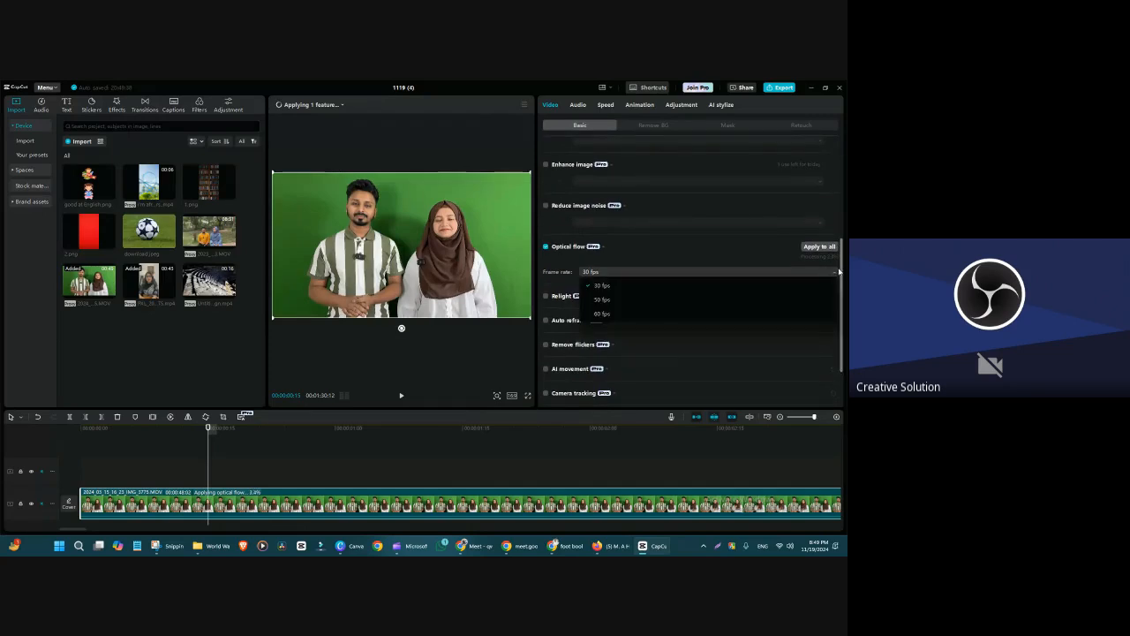
- Review the Optical flow frame rates again and turn Optical flow off for the clip
scroll(841, 264, down, 1)
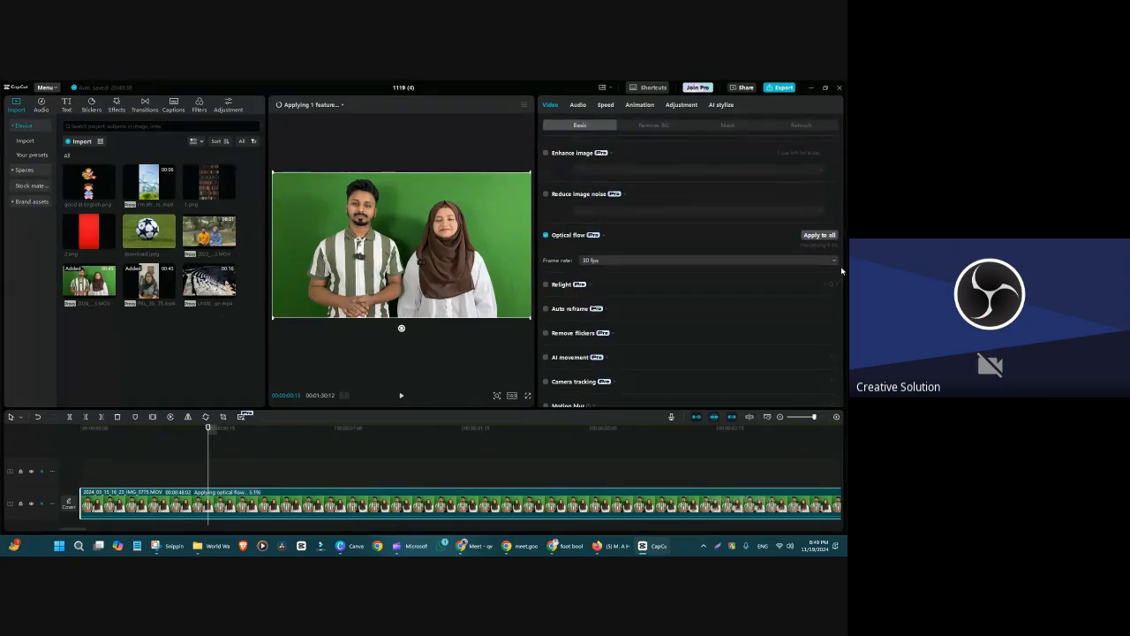
click(835, 261)
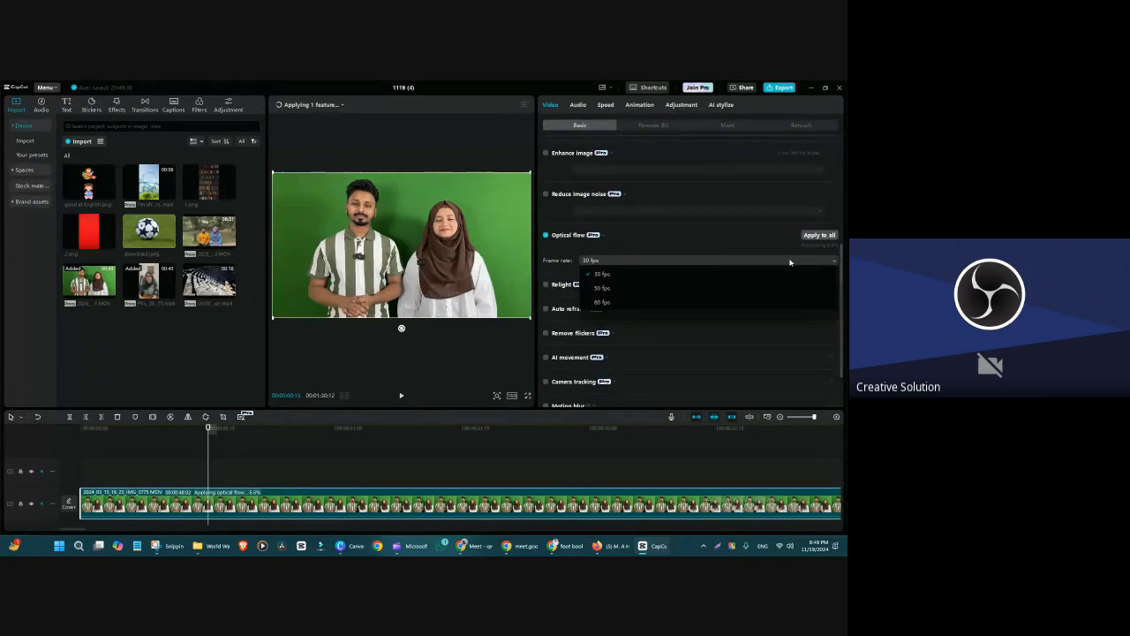
scroll(817, 259, down, 1)
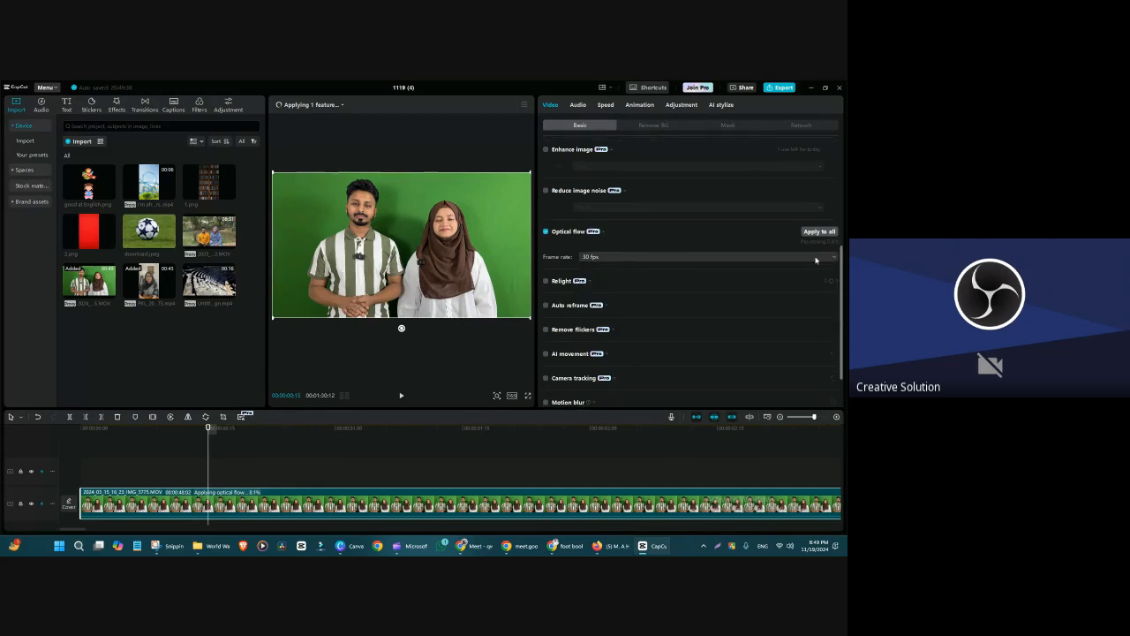
click(617, 258)
click(546, 231)
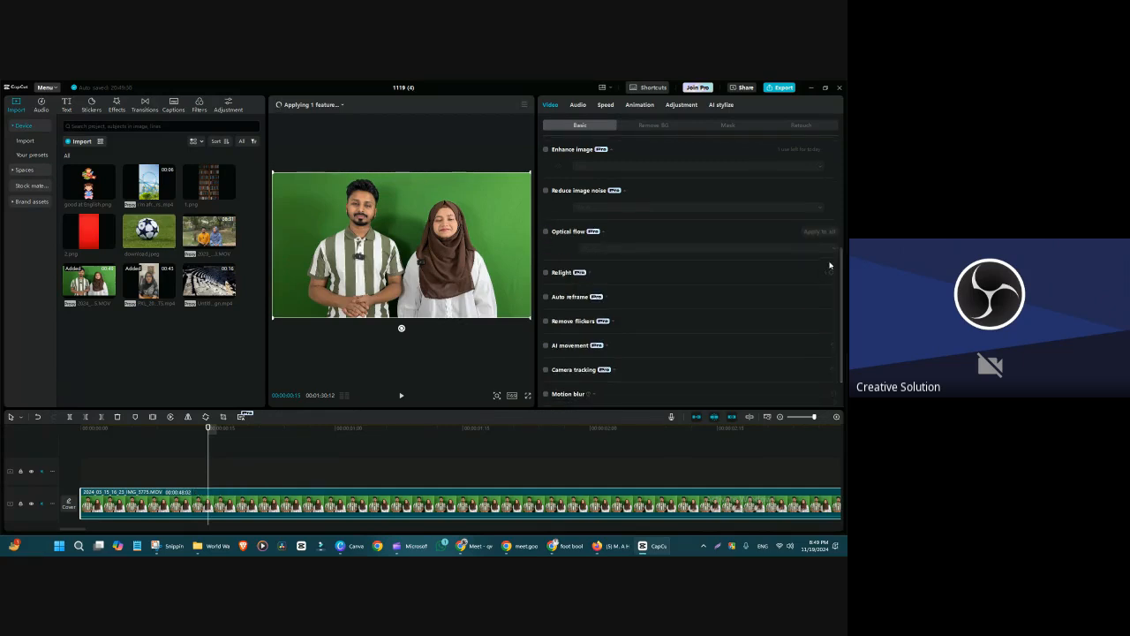
- Turn on Relight for the green-screen clip and widen the media library slightly beside the player
scroll(689, 265, down, 1)
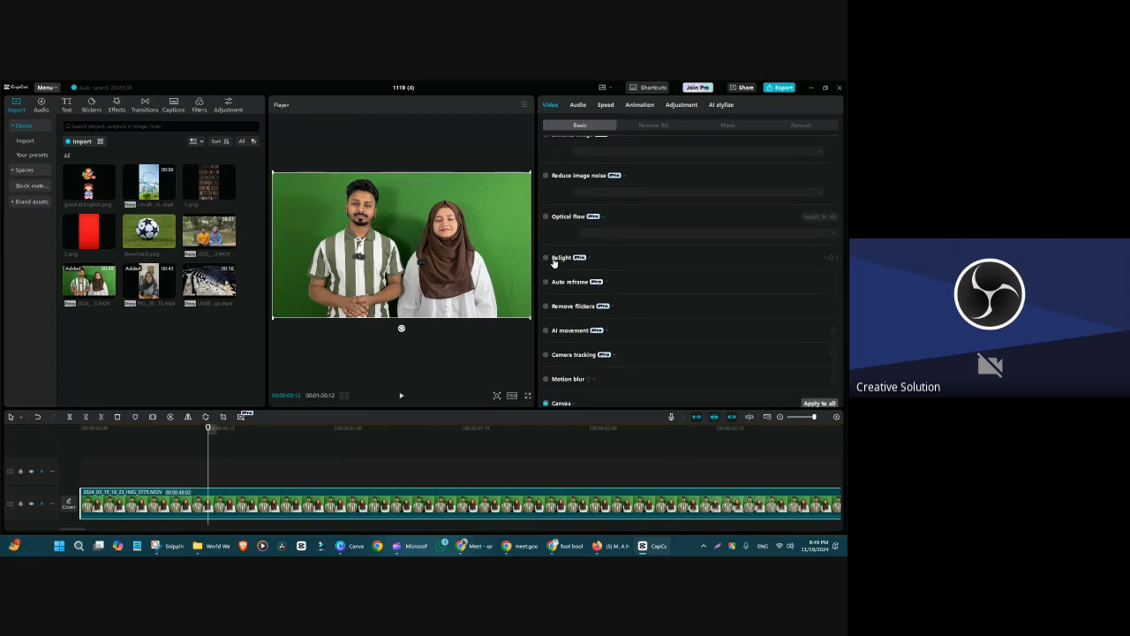
click(546, 257)
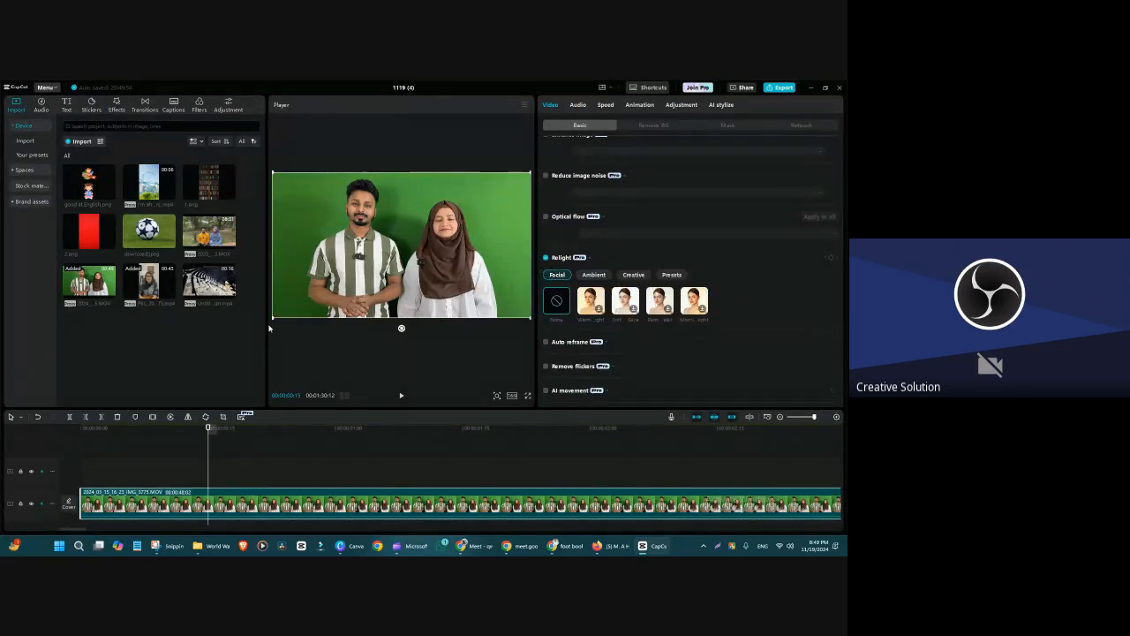
drag(267, 325, 312, 326)
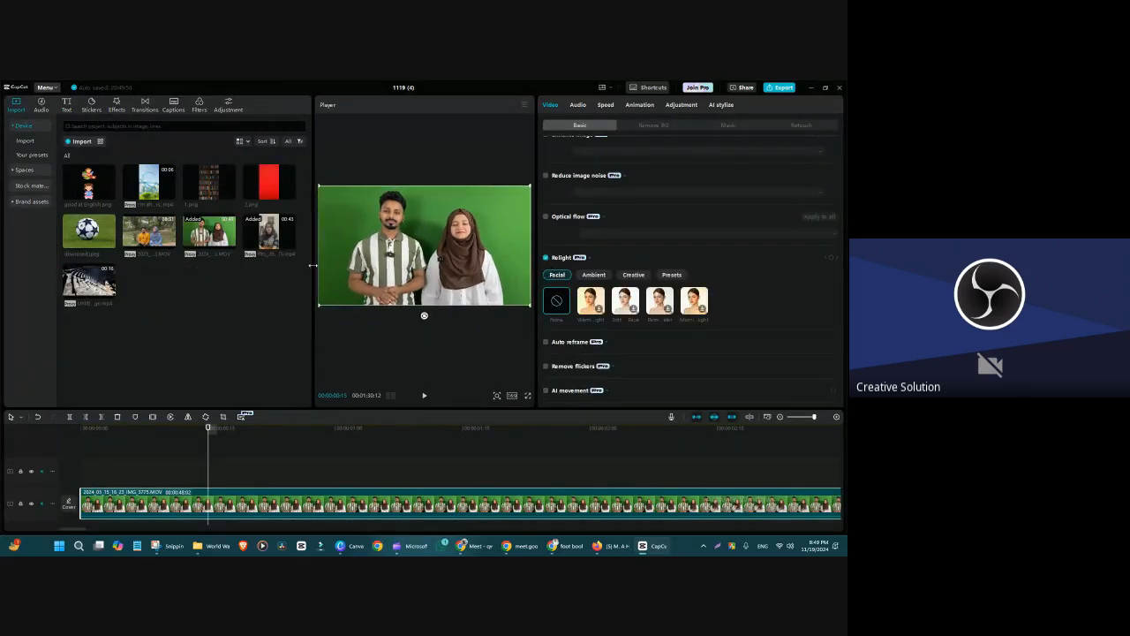
drag(313, 265, 294, 265)
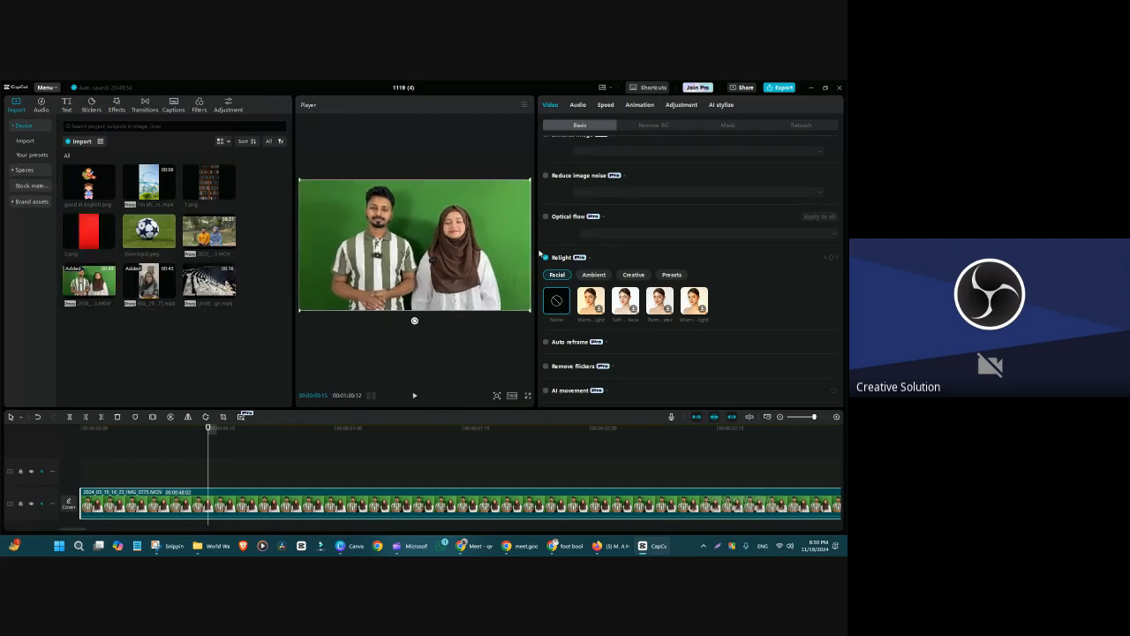
- Widen the player beside the settings and the media library, and move the playhead to 00:00:00:07
drag(536, 248, 562, 248)
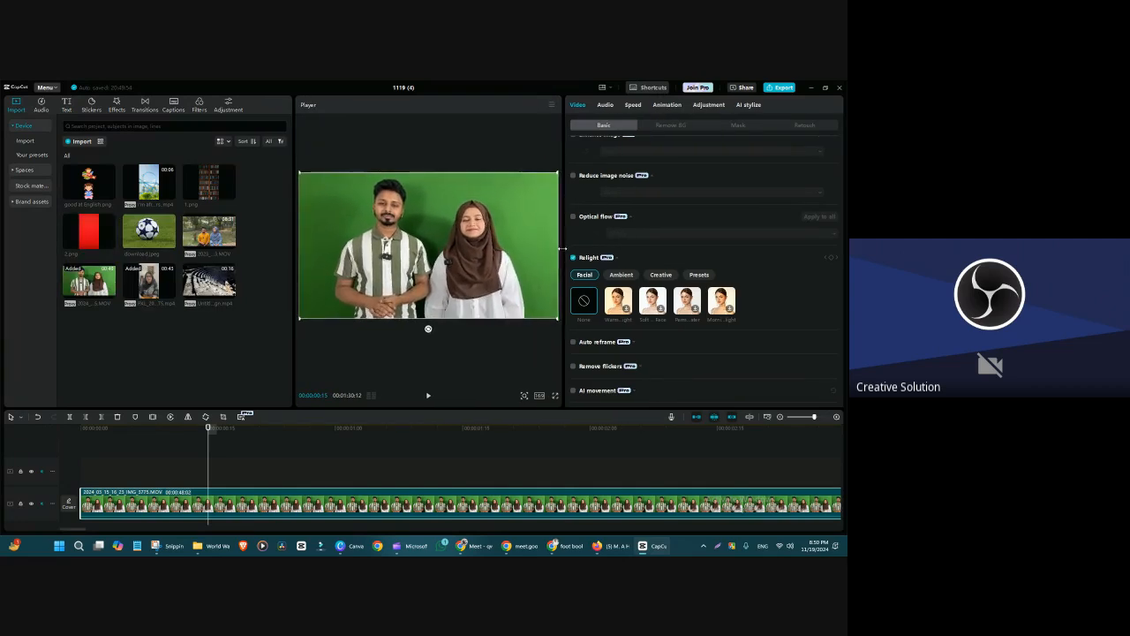
scroll(290, 455, down, 1)
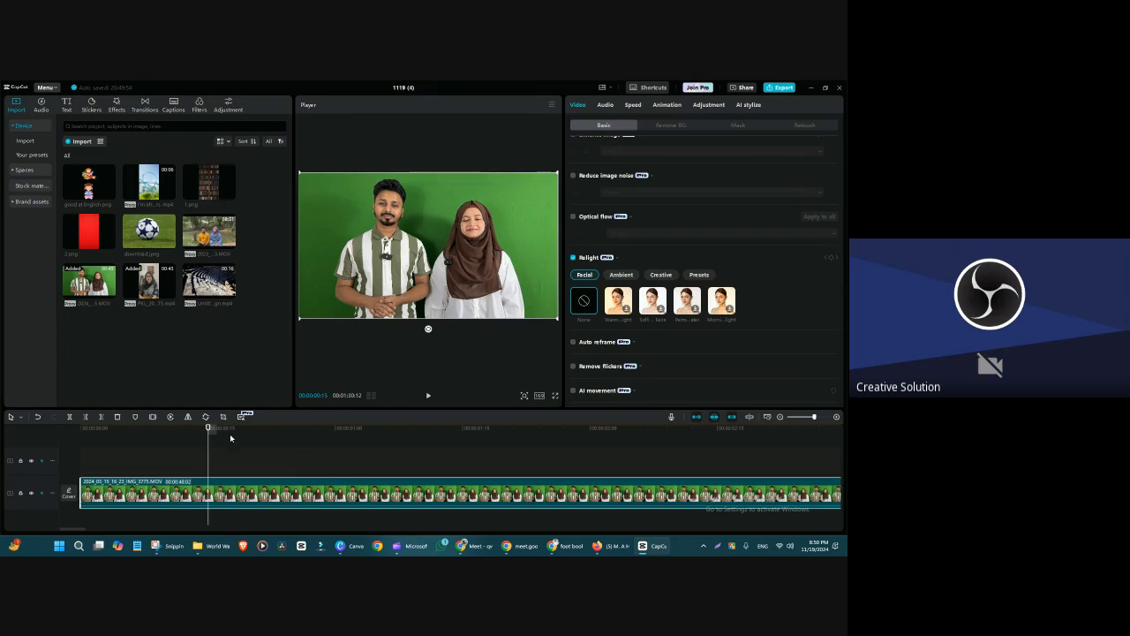
drag(209, 441, 137, 457)
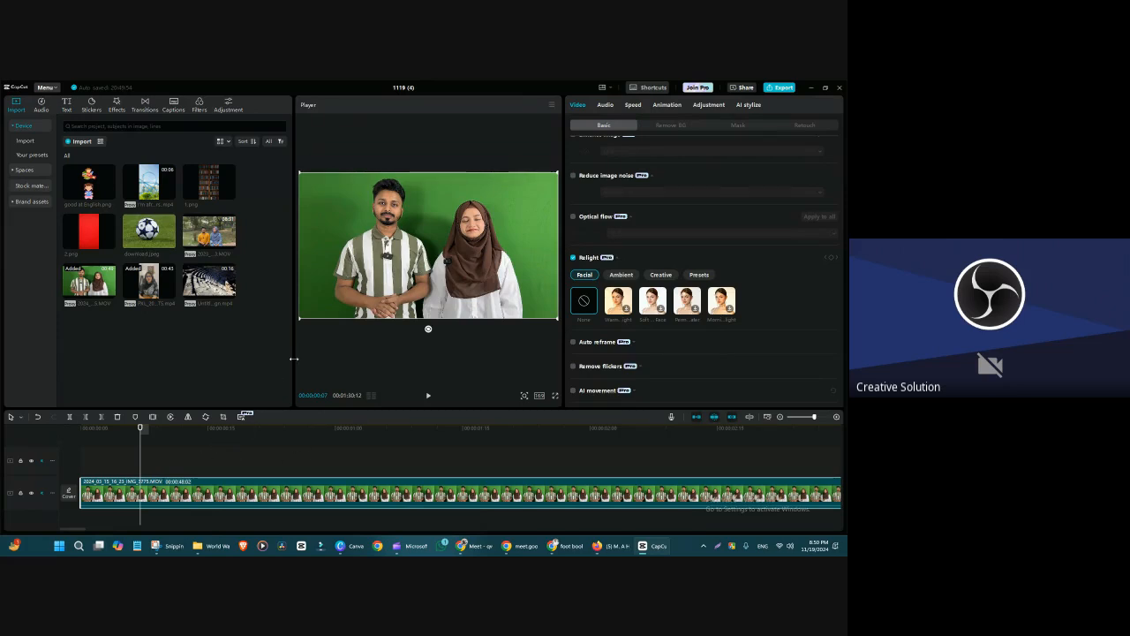
drag(293, 359, 322, 364)
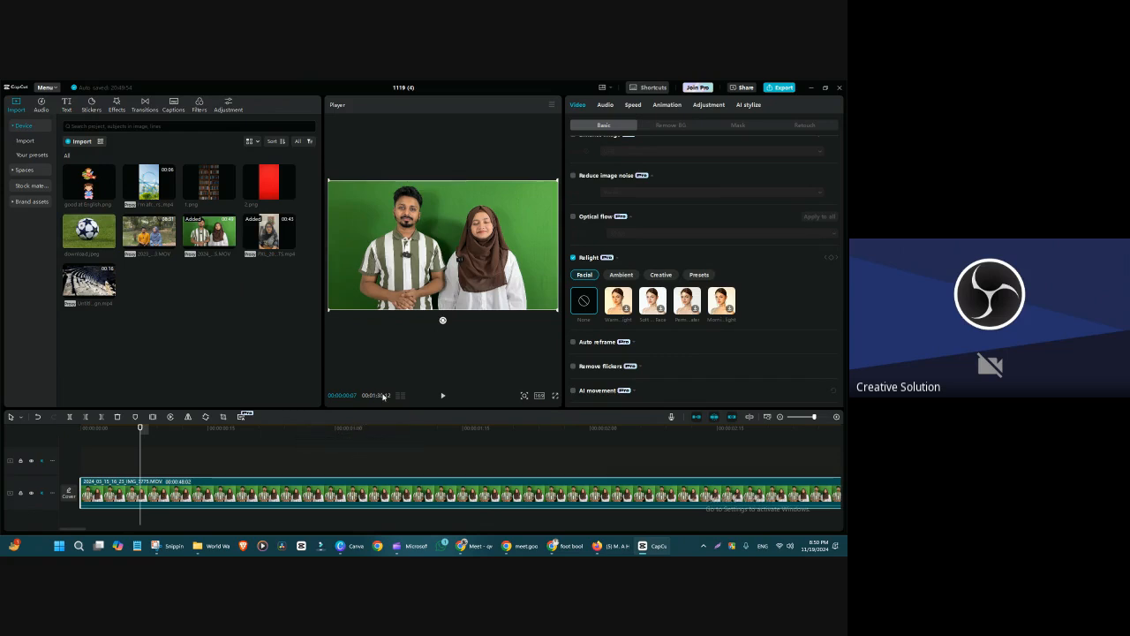
drag(318, 356, 275, 371)
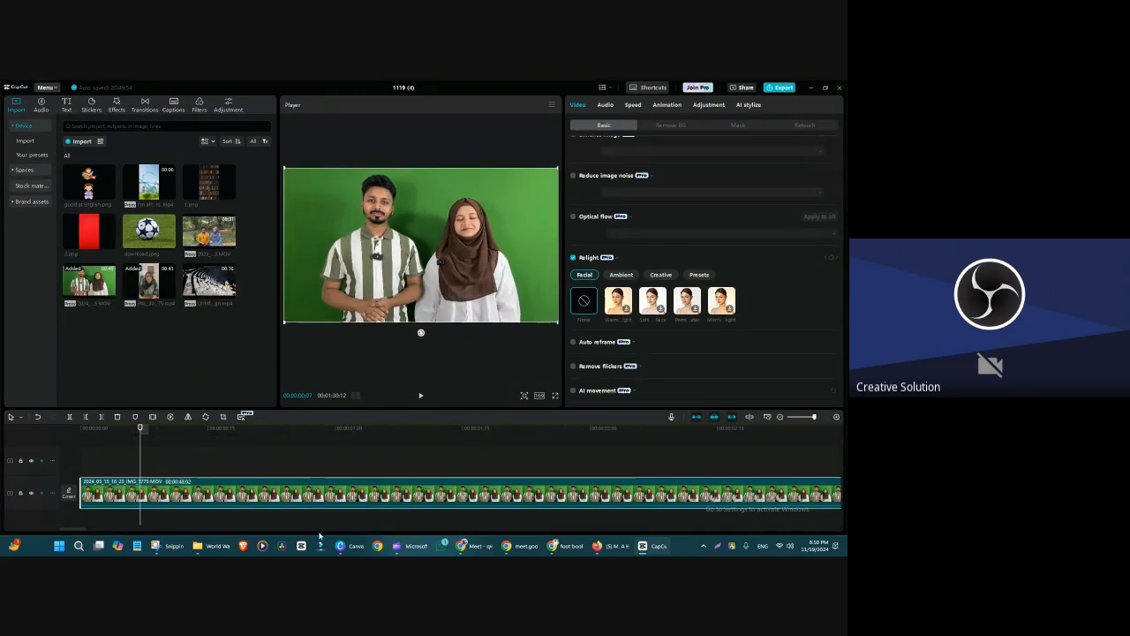
- Switch to Canva, open the American English design, add a blank page and return to the flag page
click(349, 546)
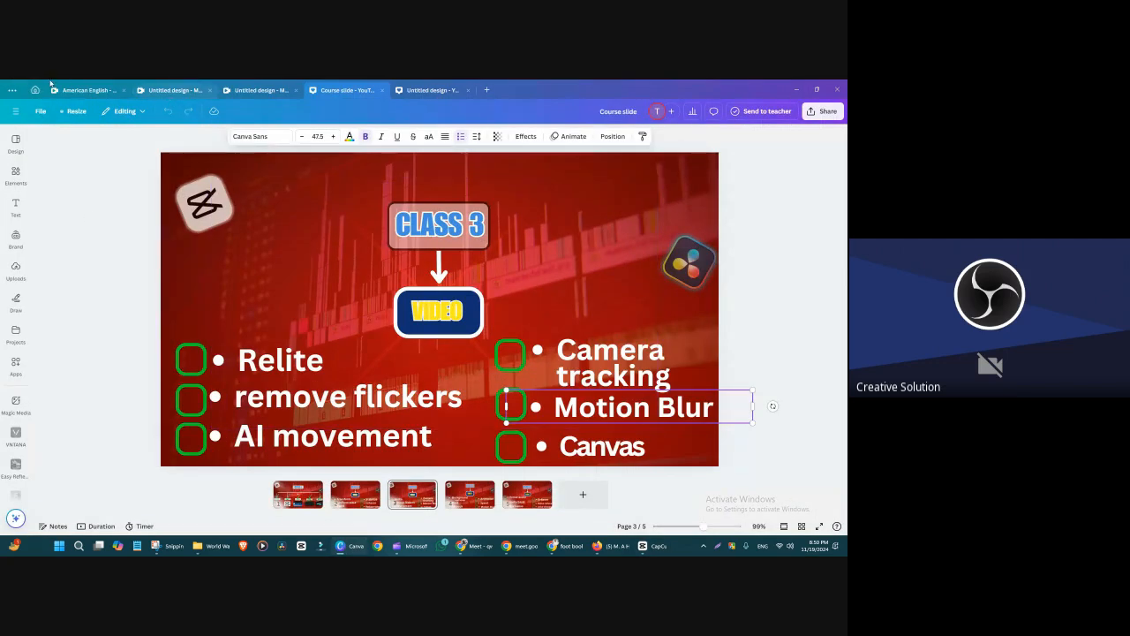
click(77, 92)
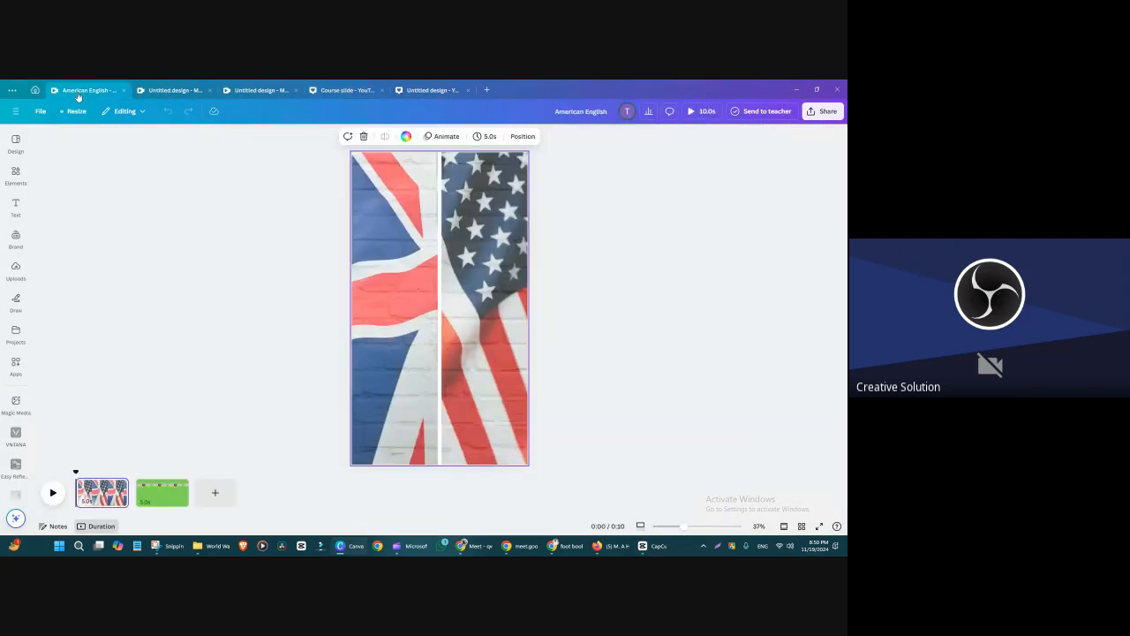
click(175, 90)
click(84, 90)
click(212, 492)
click(110, 493)
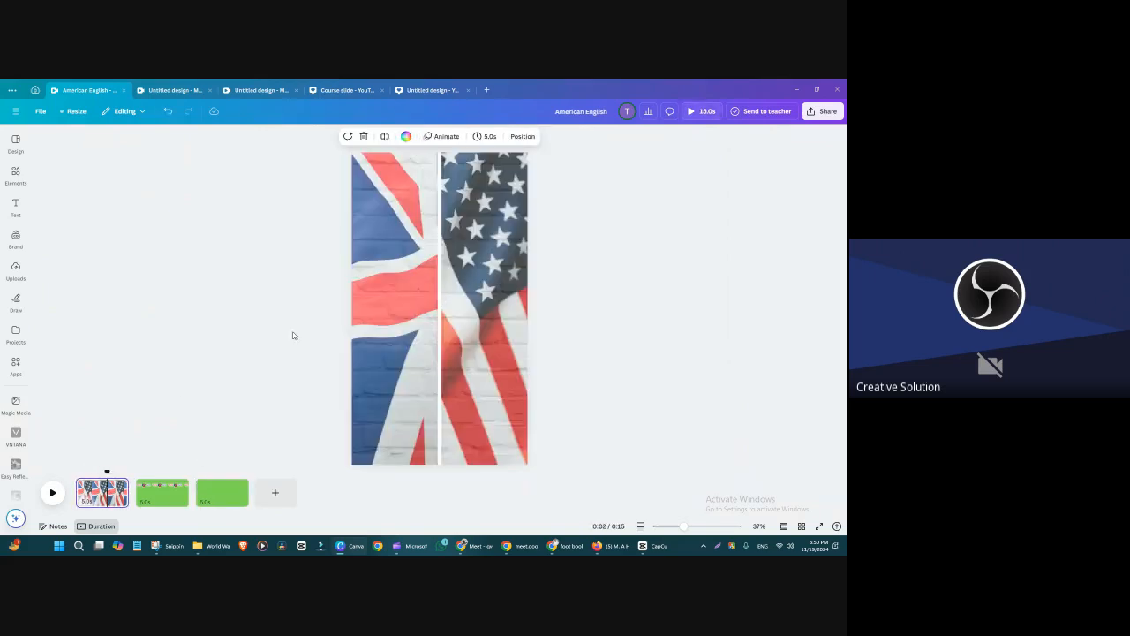
- Show the flag page's layers and select the white brick wall image behind the flags
click(516, 130)
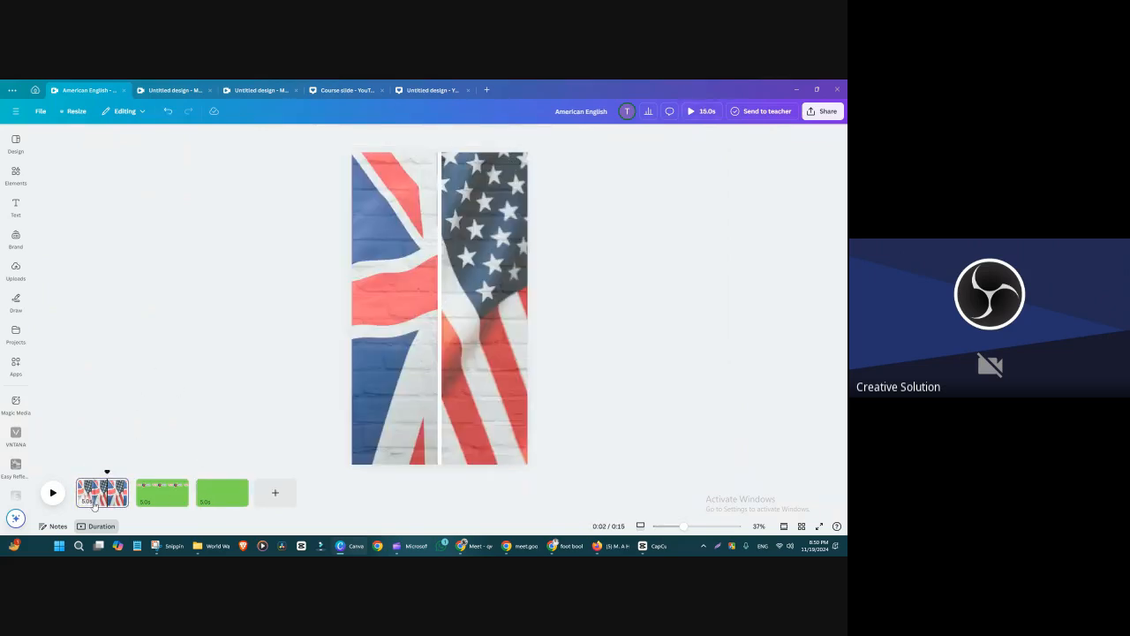
click(104, 498)
click(521, 135)
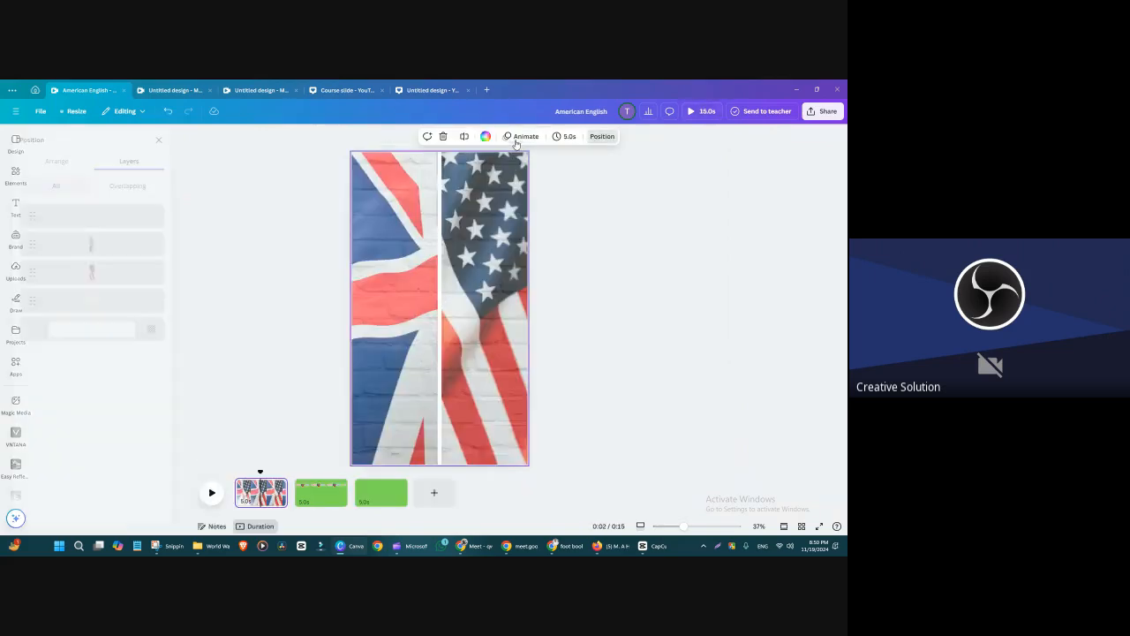
click(111, 303)
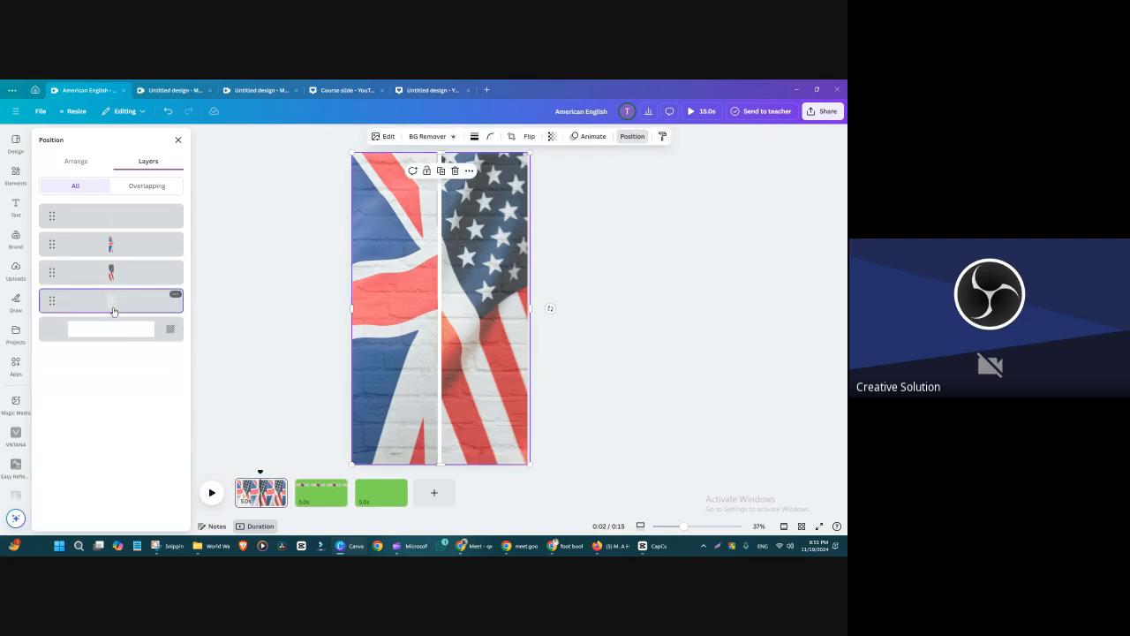
- In the mobile video design, delete the bookshelf page and paste the white brick wall image over the remaining blank page
click(176, 89)
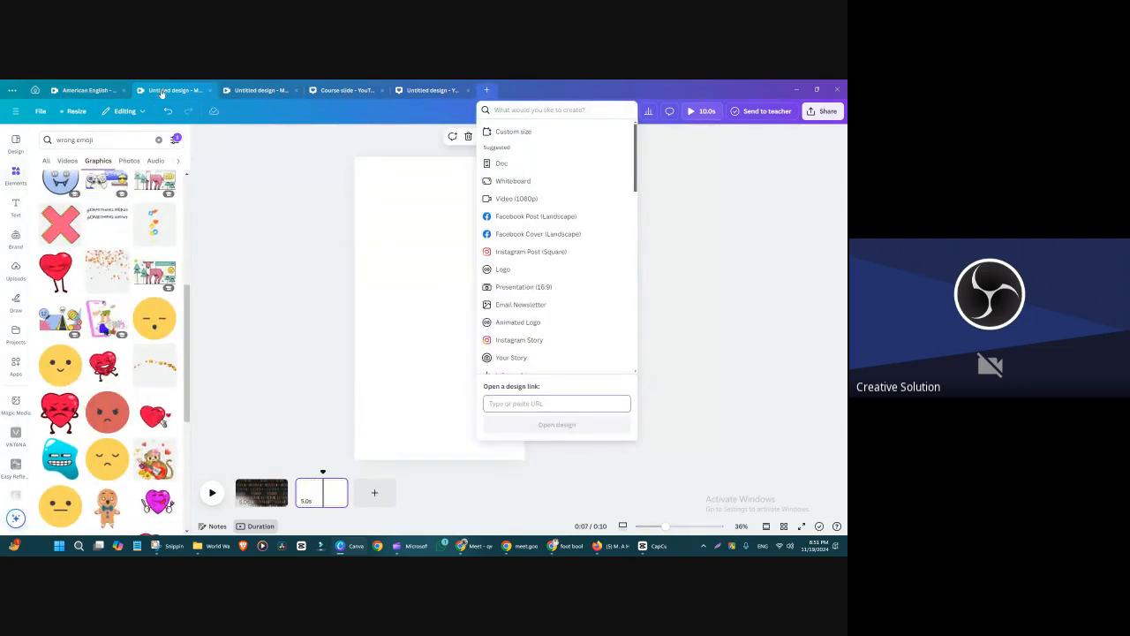
click(258, 492)
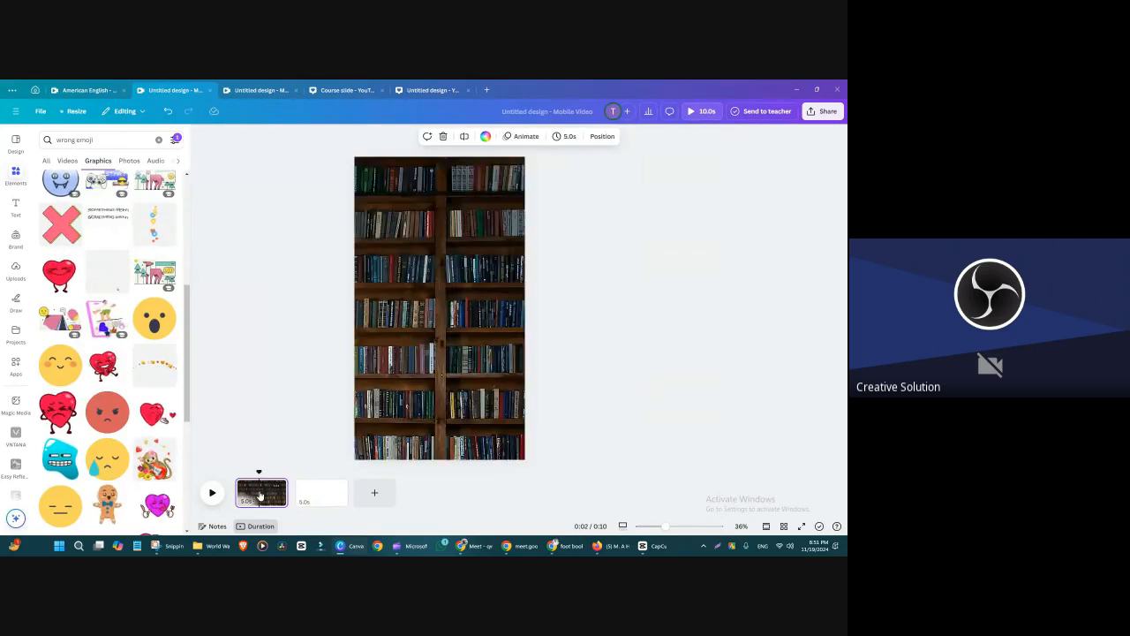
key(Delete)
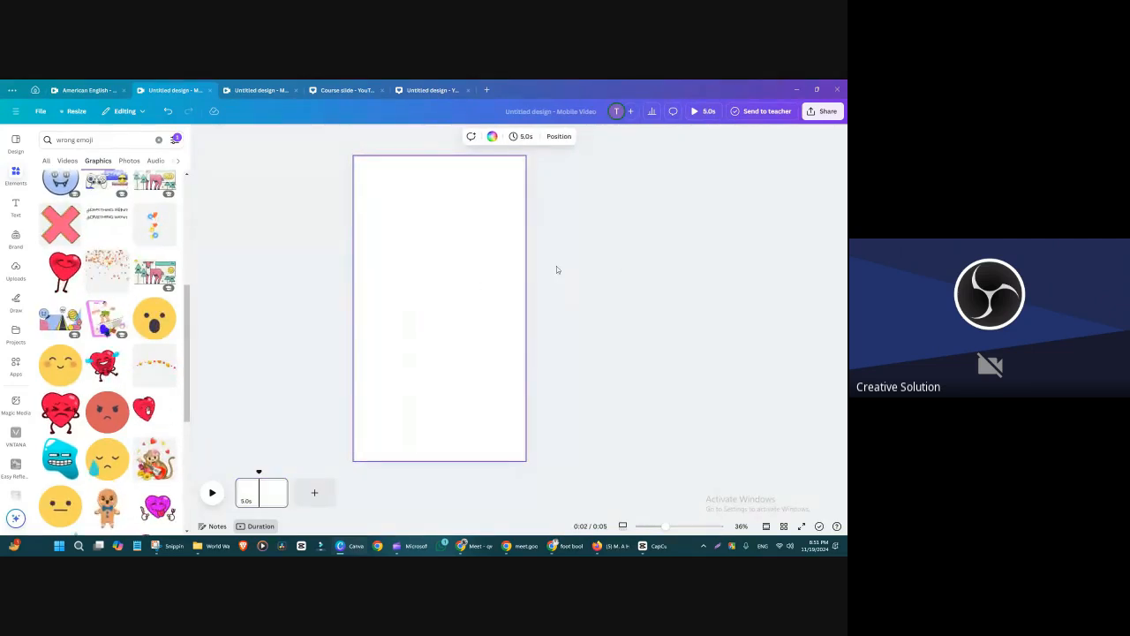
click(481, 272)
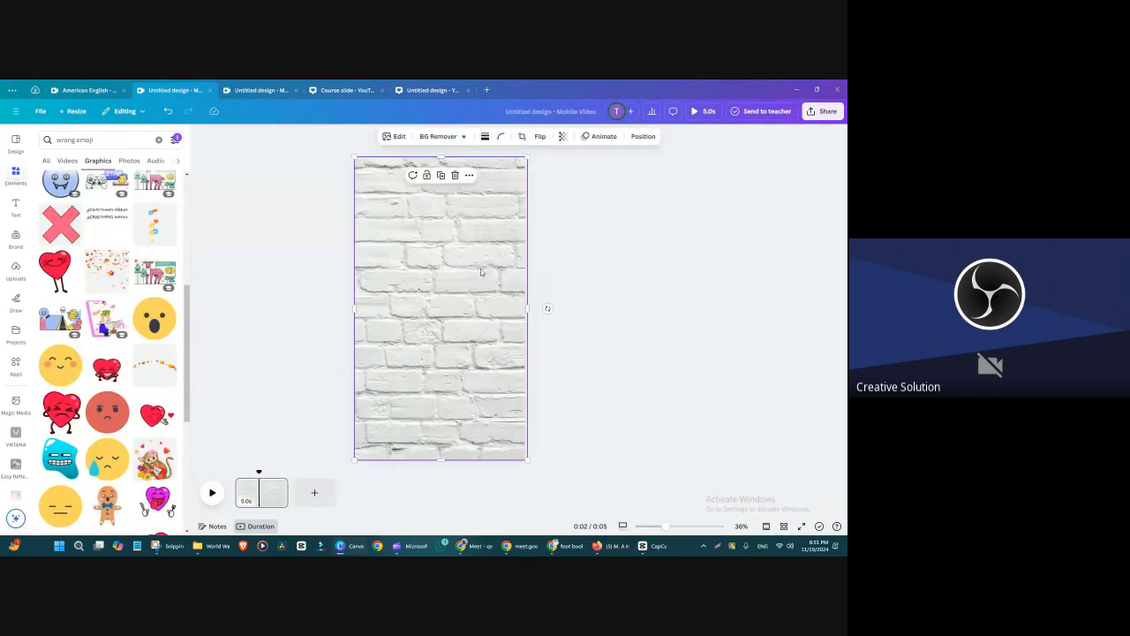
- Try to download the page containing only the brick wall image as a PNG with transparent background
click(824, 111)
click(689, 294)
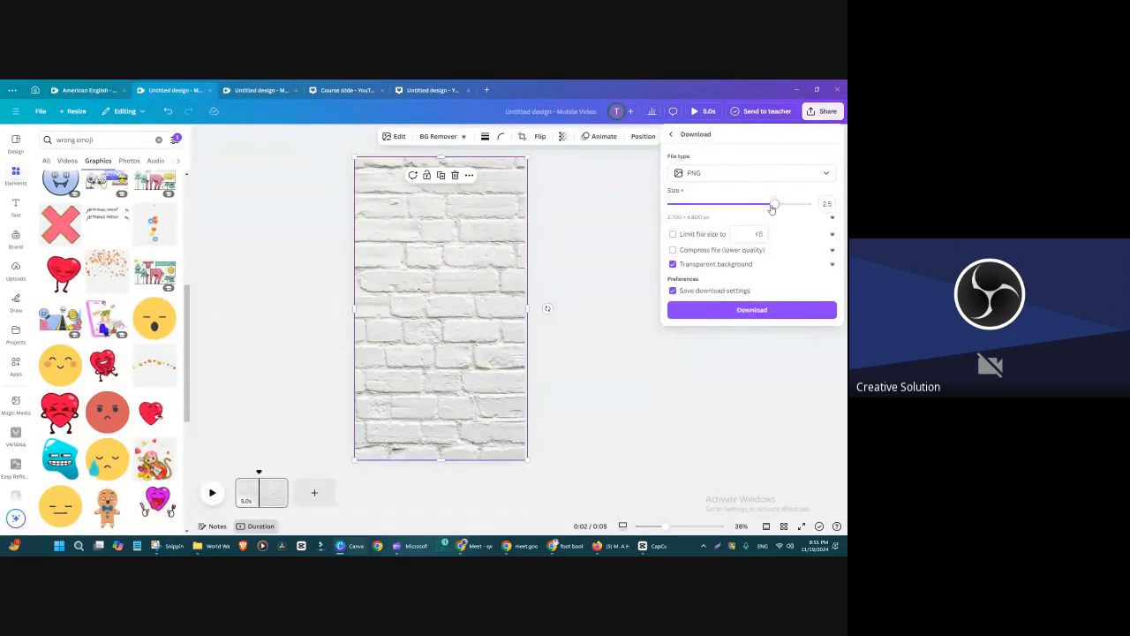
click(734, 308)
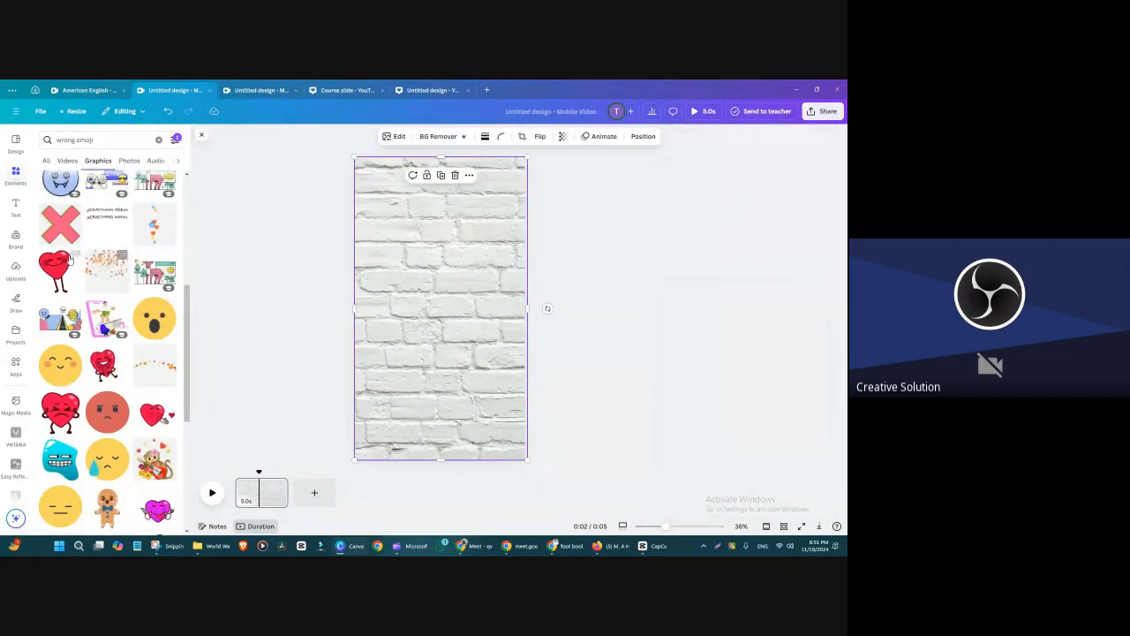
- Clear the element search, place the recently used red cross graphic on the page and move it behind the brick wall image
scroll(133, 203, up, 3)
click(158, 140)
click(295, 197)
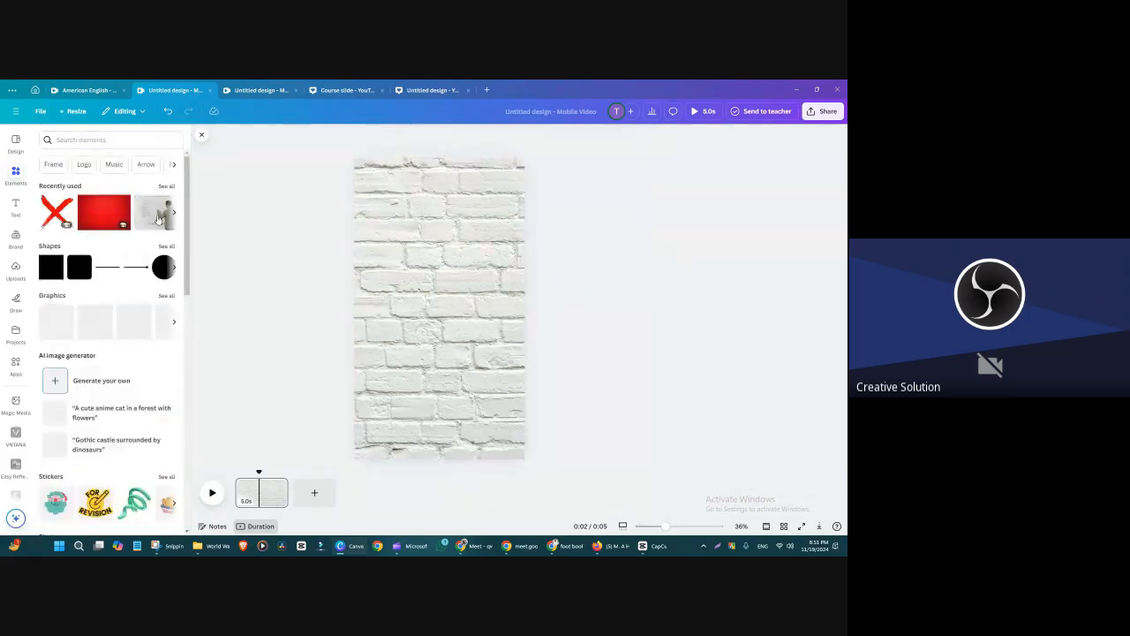
drag(55, 212, 448, 285)
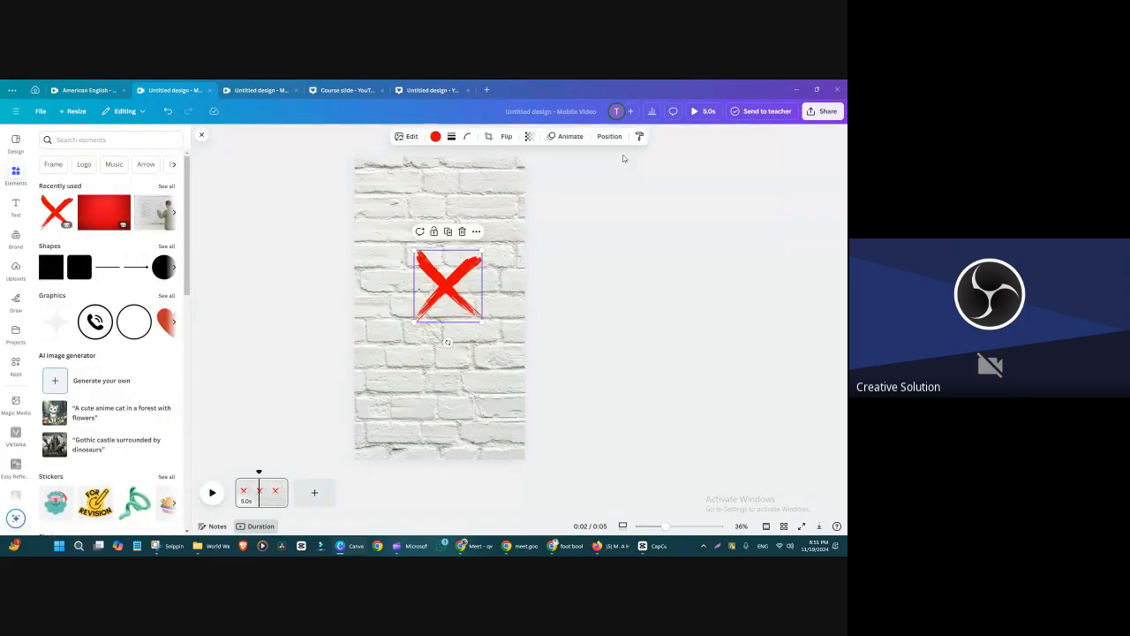
click(610, 137)
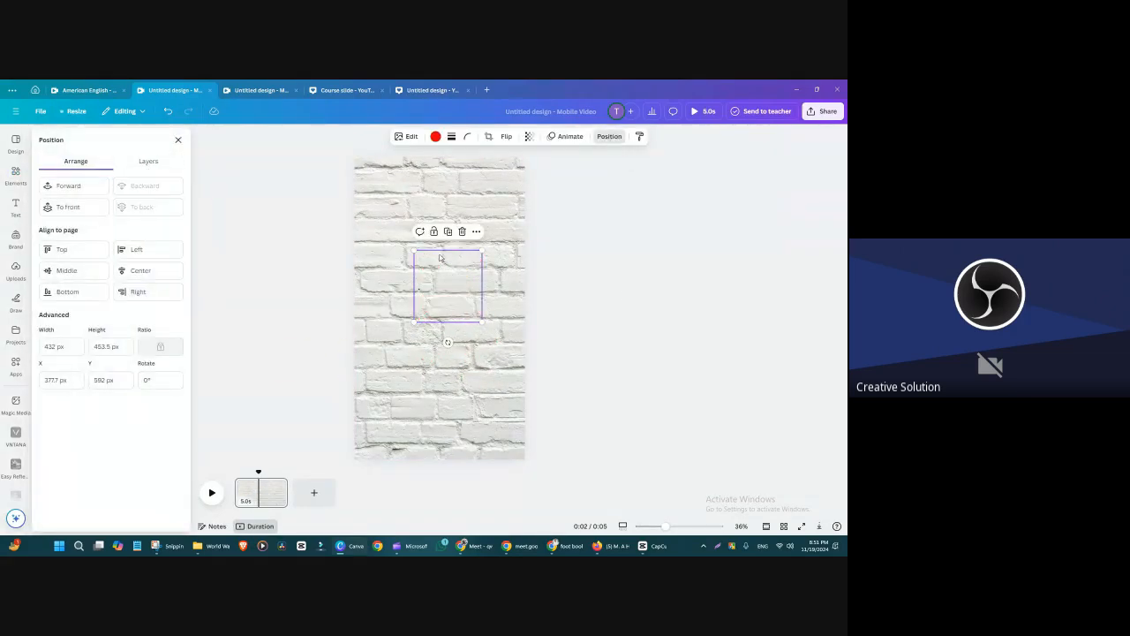
- Download the brick wall page as a transparent PNG at size 2.625 and save it as Untitled design in the class 2 folder
click(823, 110)
click(687, 291)
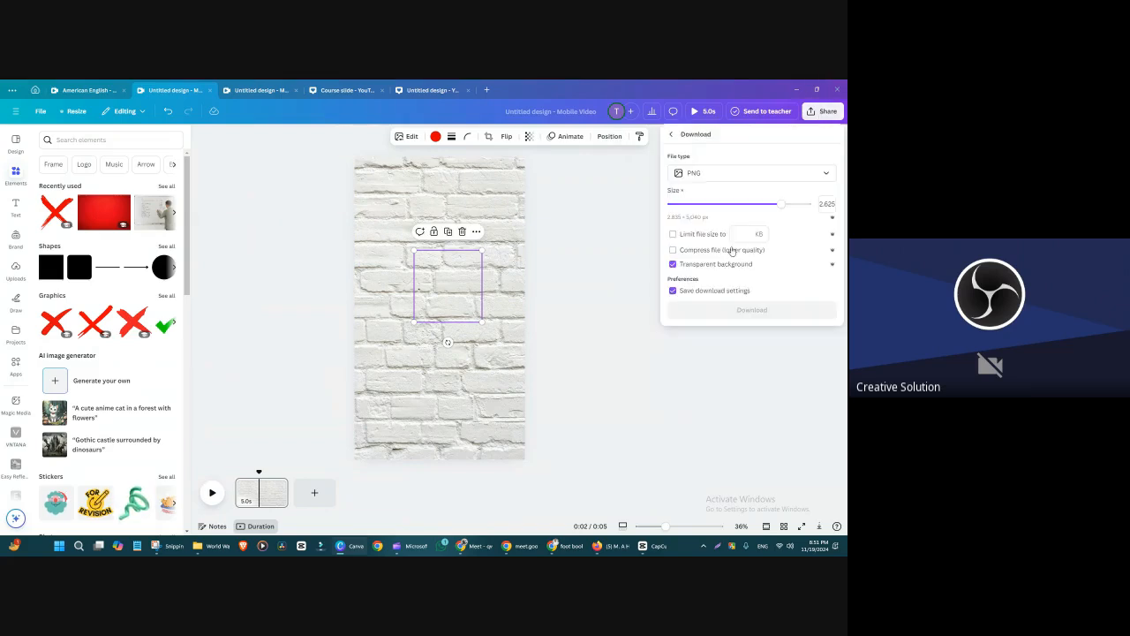
click(752, 310)
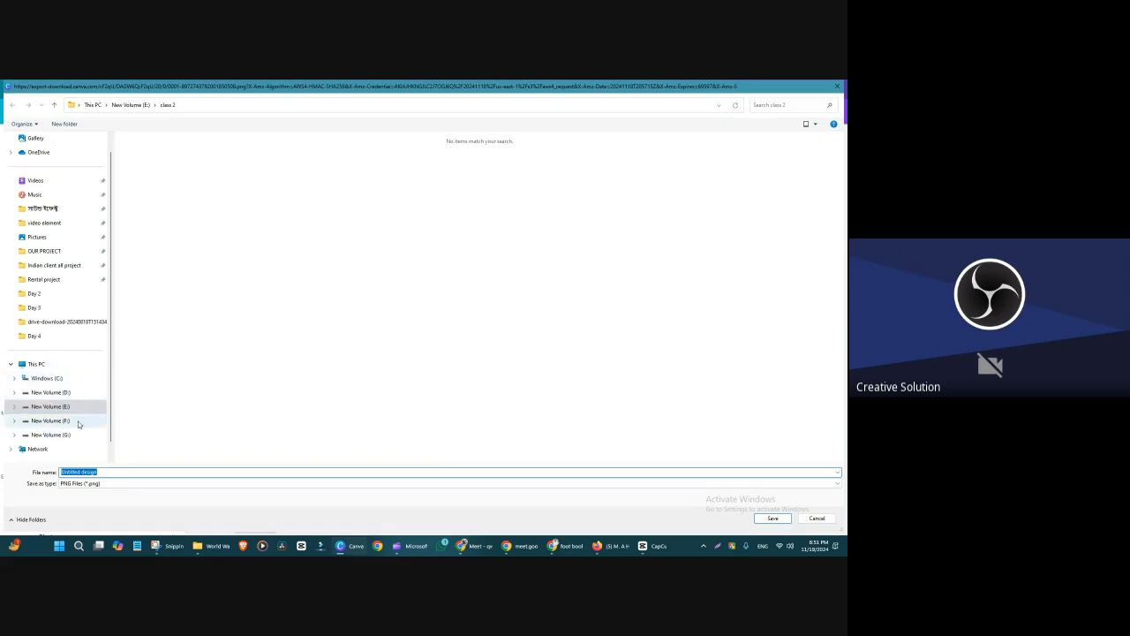
click(71, 407)
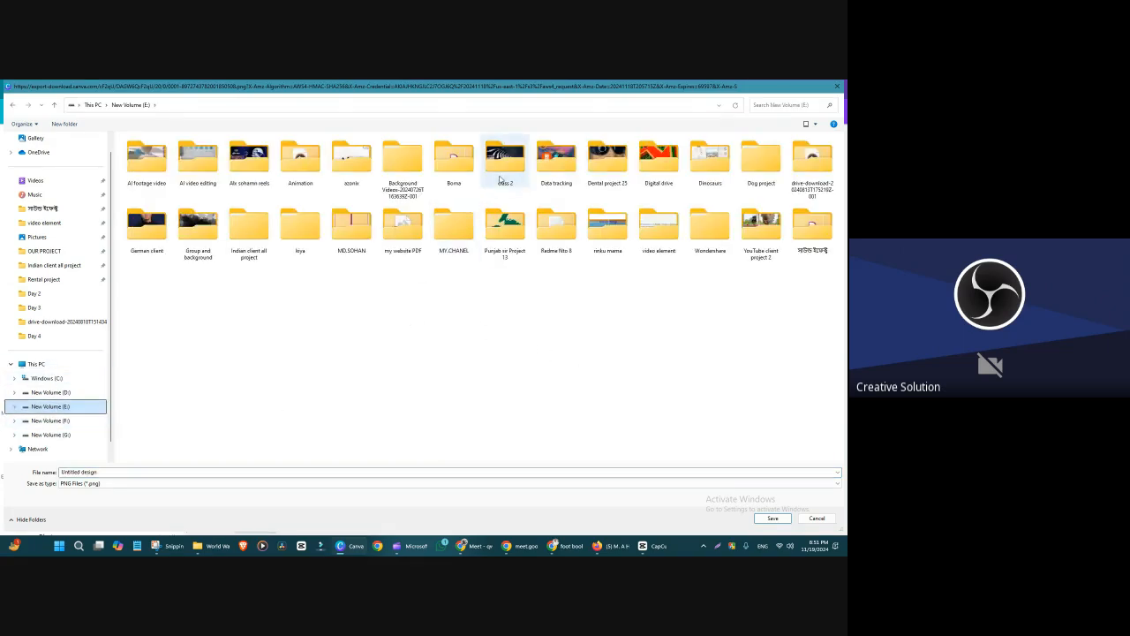
click(771, 518)
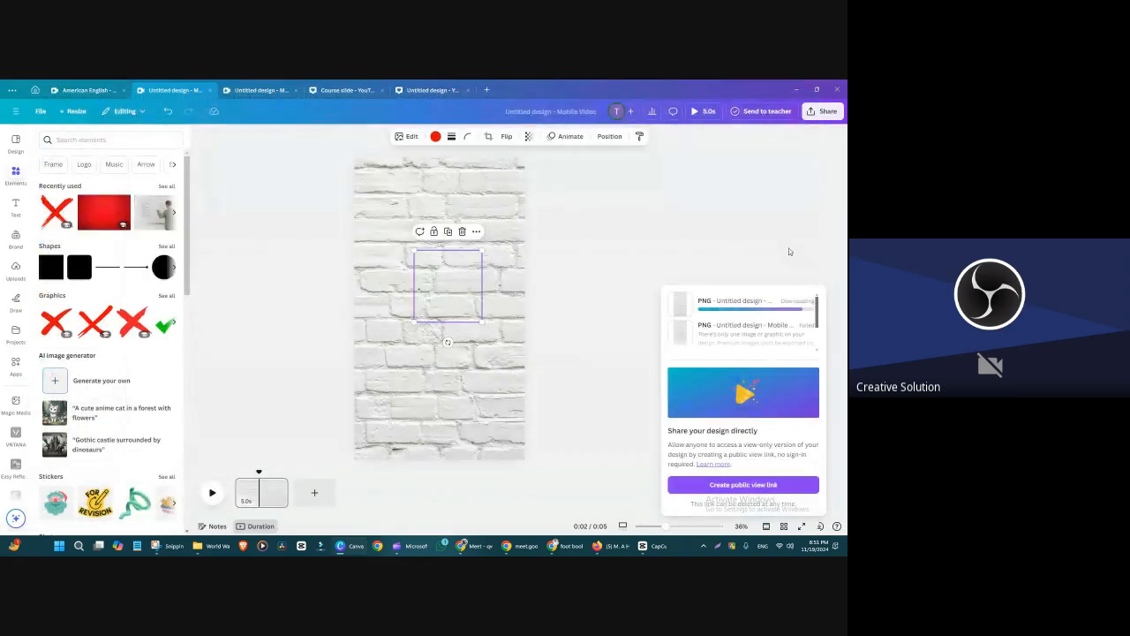
- Return to CapCut, import the Untitled design brick wall image and place it on the timeline beneath the green-screen clip
click(797, 89)
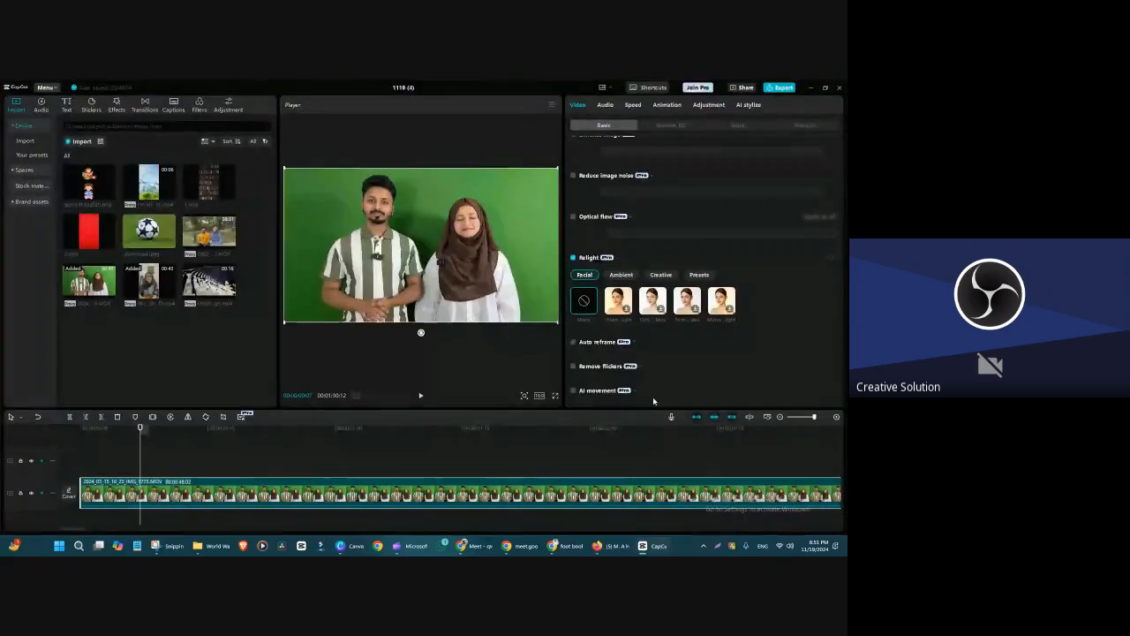
click(81, 141)
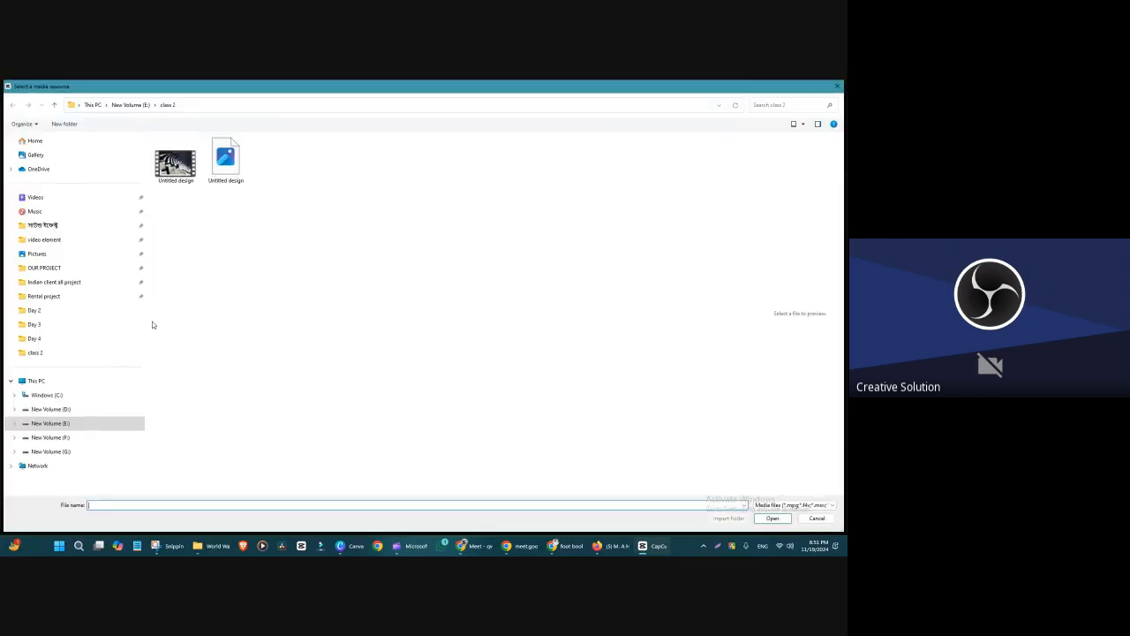
click(225, 159)
click(772, 518)
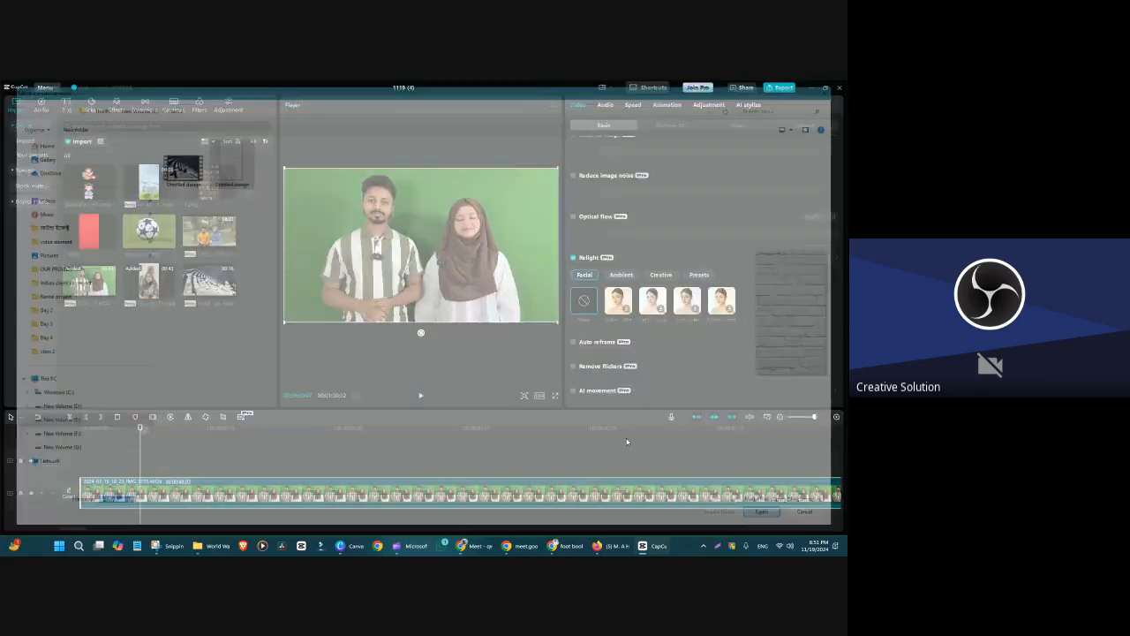
drag(88, 331, 370, 343)
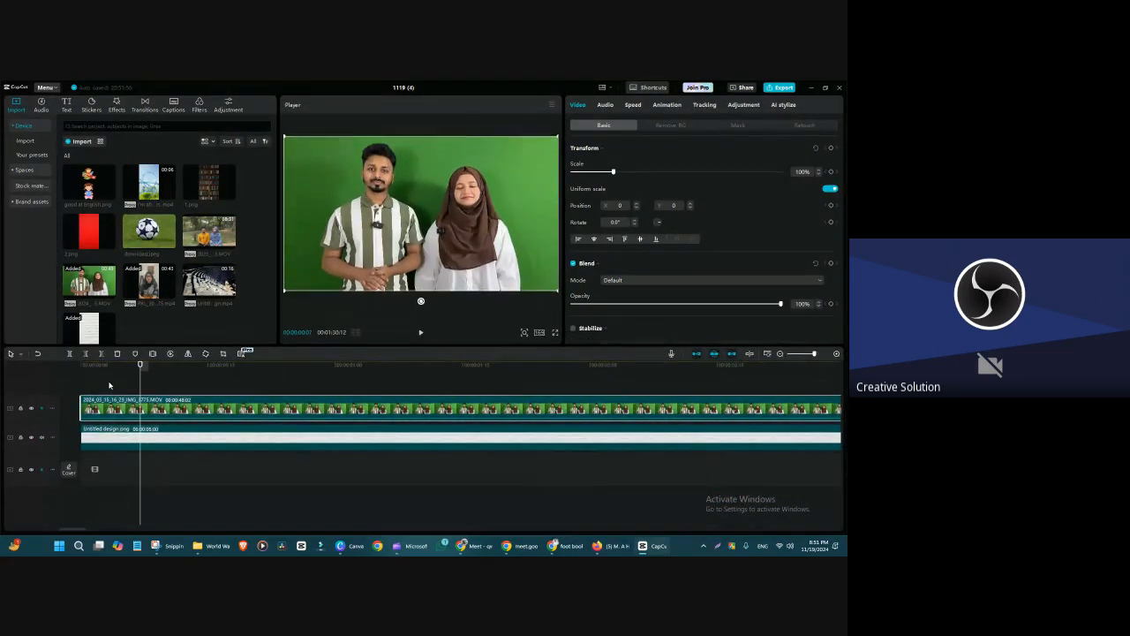
- Split the green-screen clip and the brick wall image at 00:00:01:08 and delete both remainders after the cut
click(431, 402)
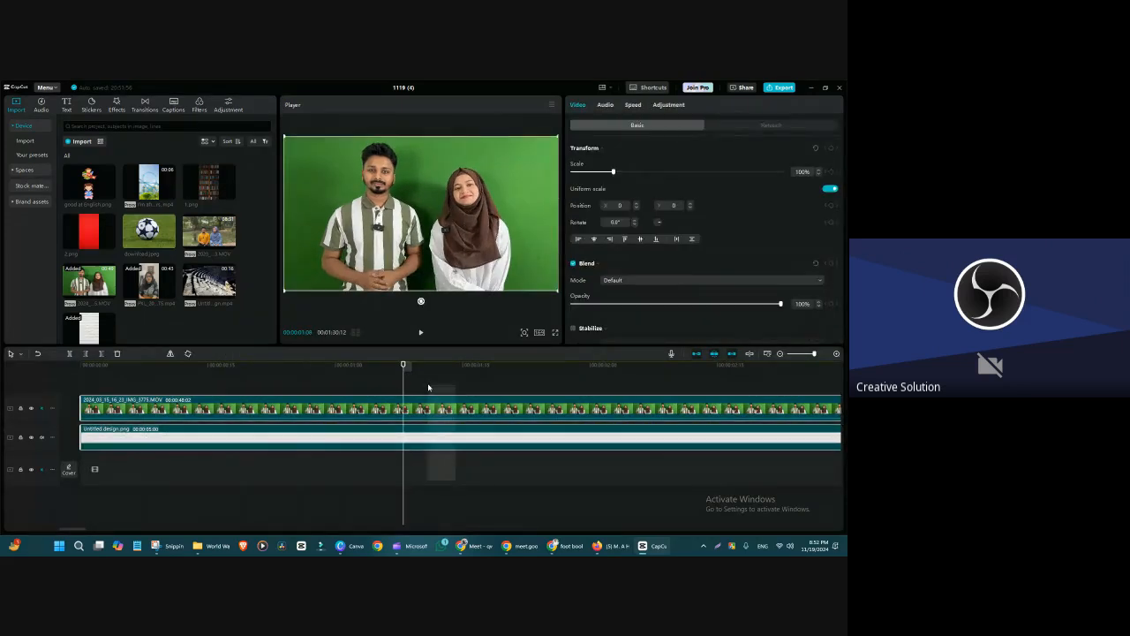
key(ctrl+b)
click(430, 403)
key(Delete)
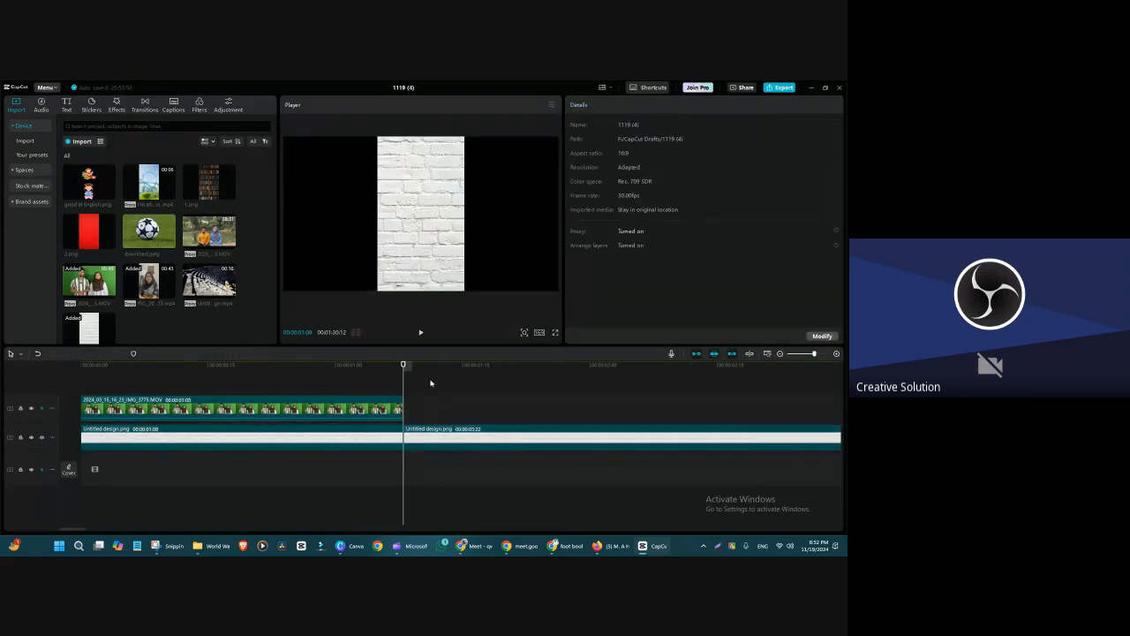
click(431, 446)
key(Delete)
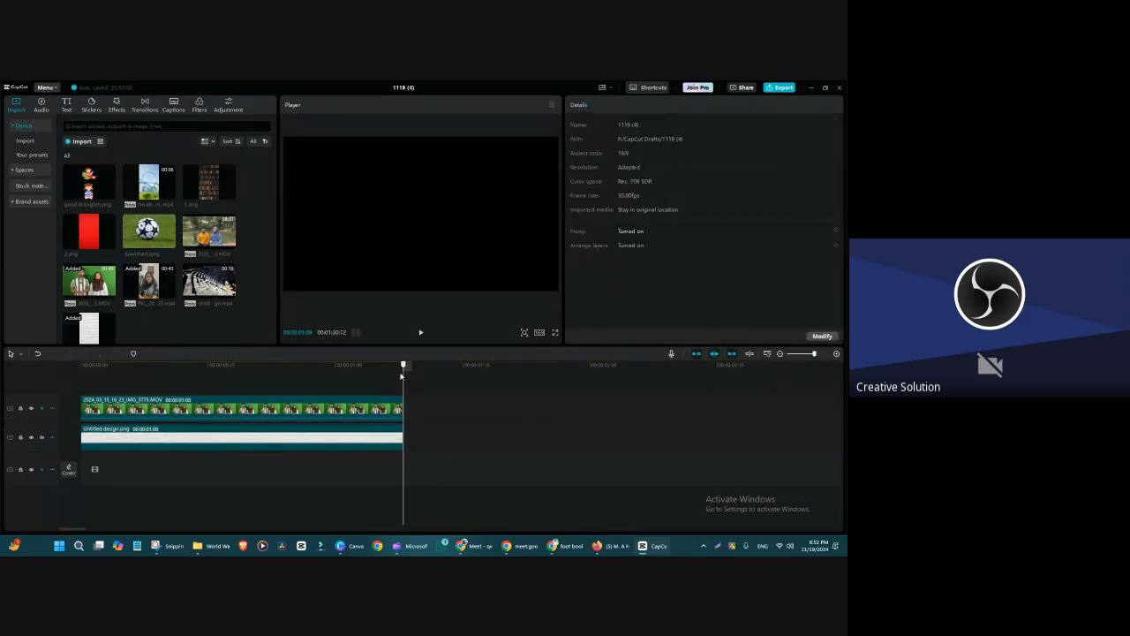
- Look at the shortened green-screen clip's crop settings, confirm them and scrub back to just before one second
click(310, 365)
click(300, 409)
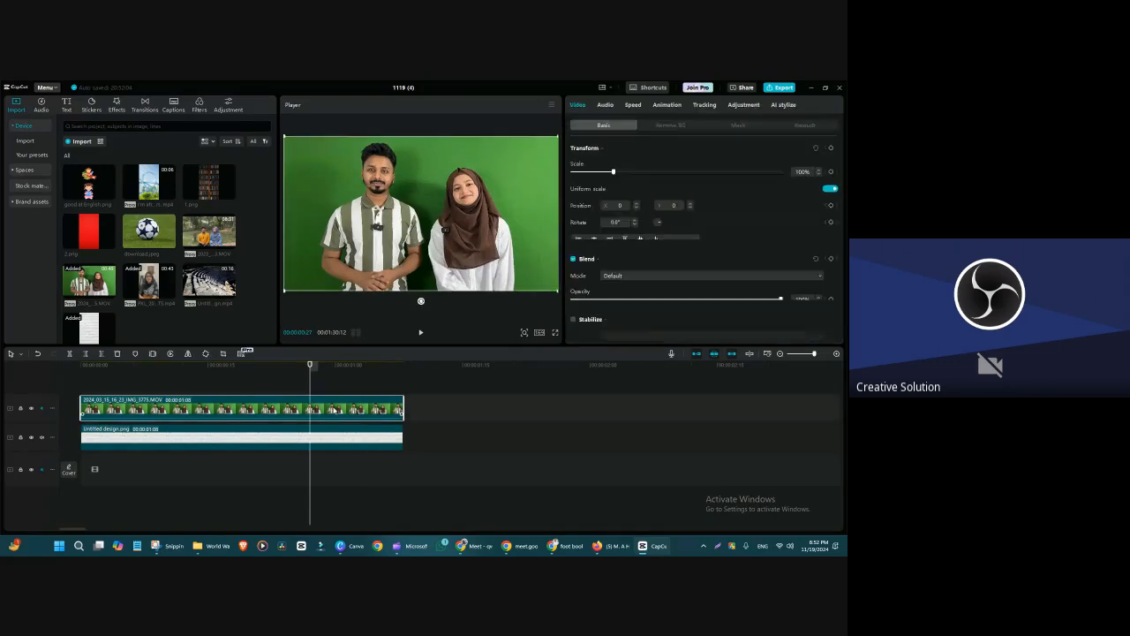
click(223, 353)
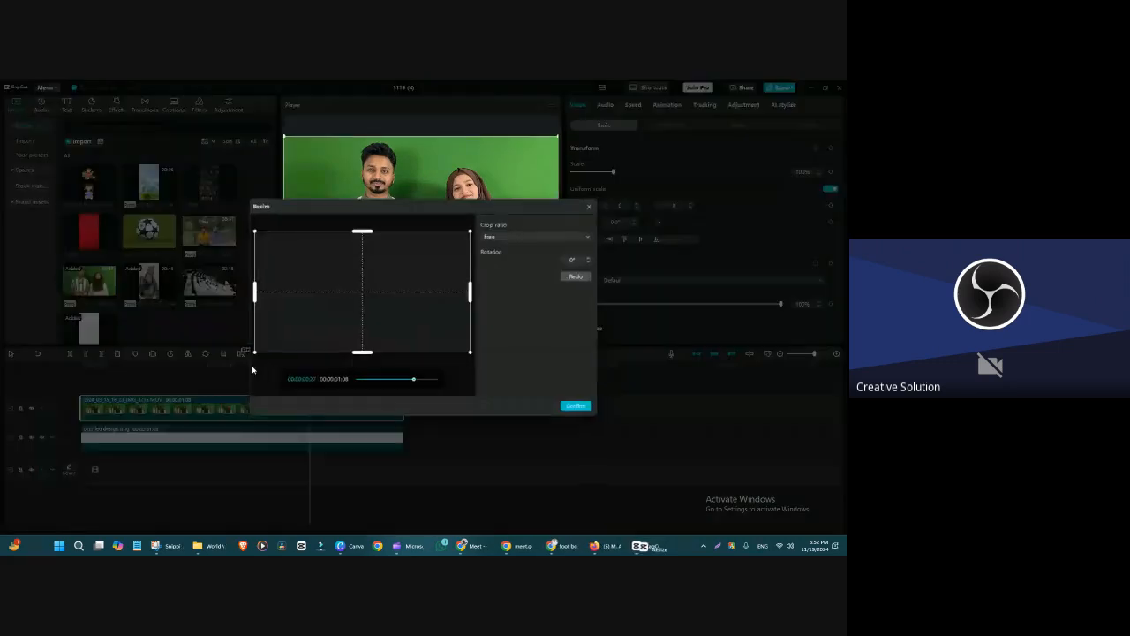
click(570, 409)
click(463, 380)
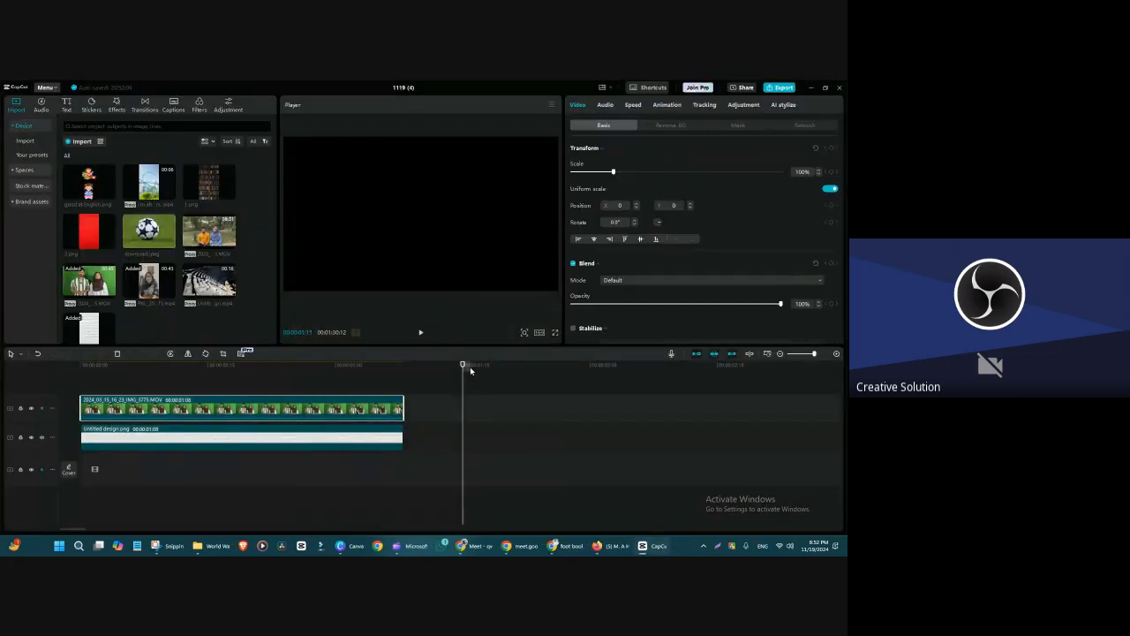
drag(468, 367, 327, 366)
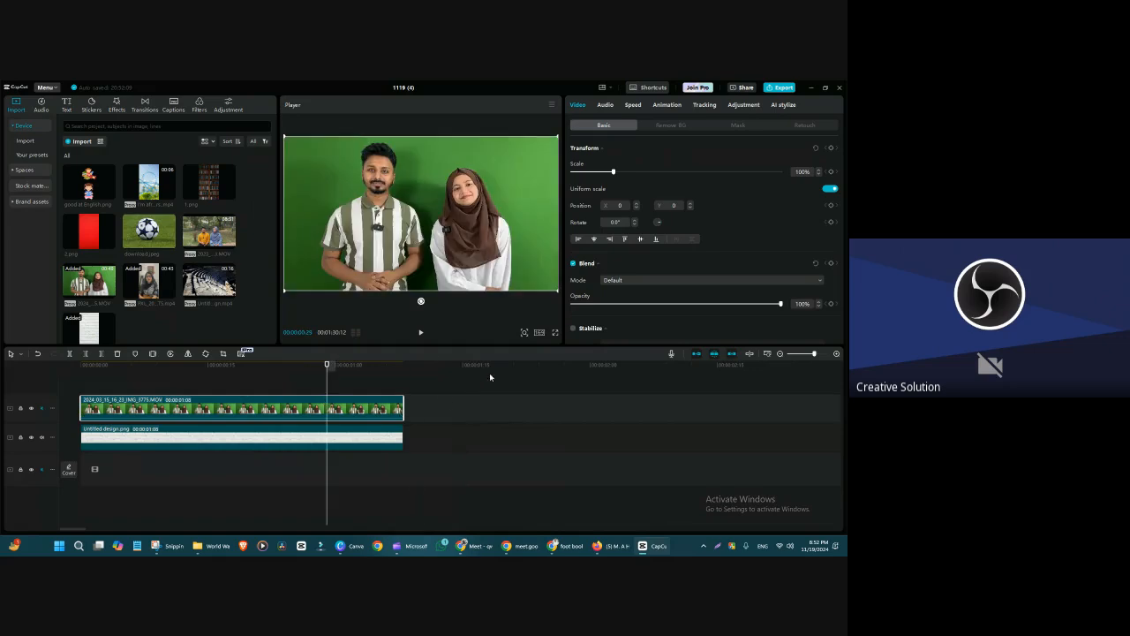
- Set the project's aspect ratio to 9:16 and enlarge the green-screen clip to about 240%, framing the man in the striped shirt
click(541, 333)
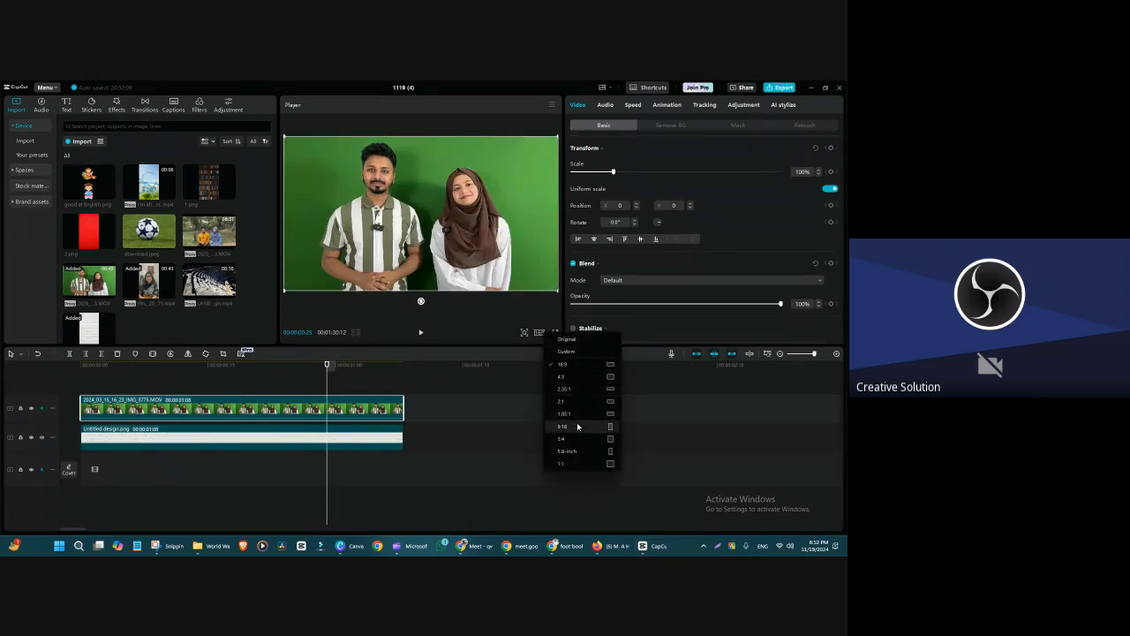
click(578, 425)
click(421, 392)
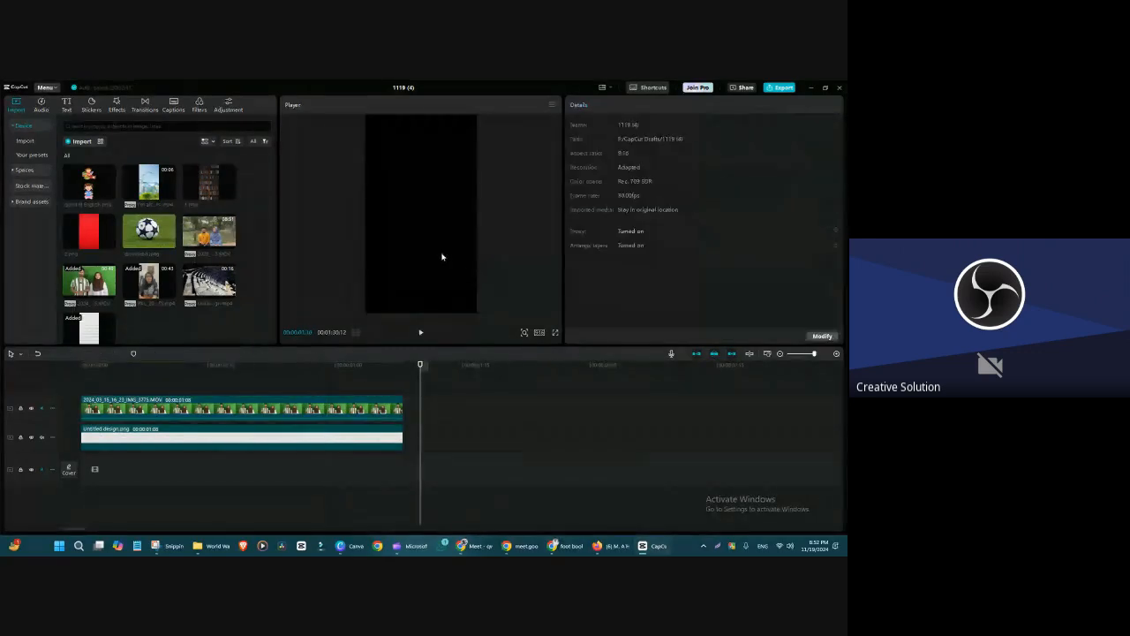
click(352, 397)
click(385, 406)
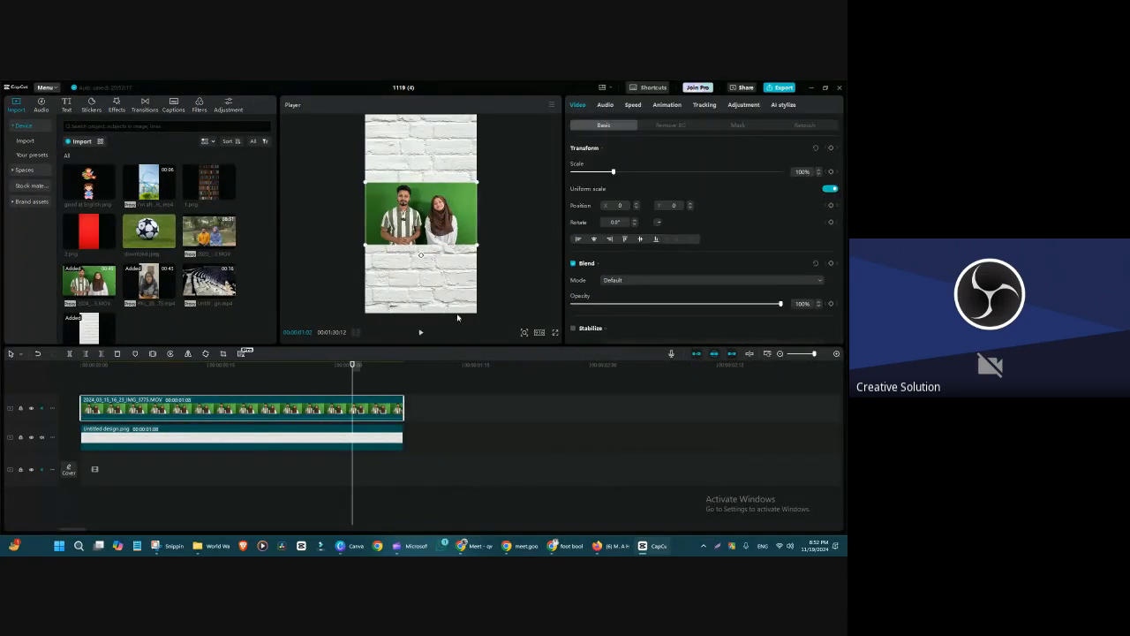
drag(478, 246, 529, 293)
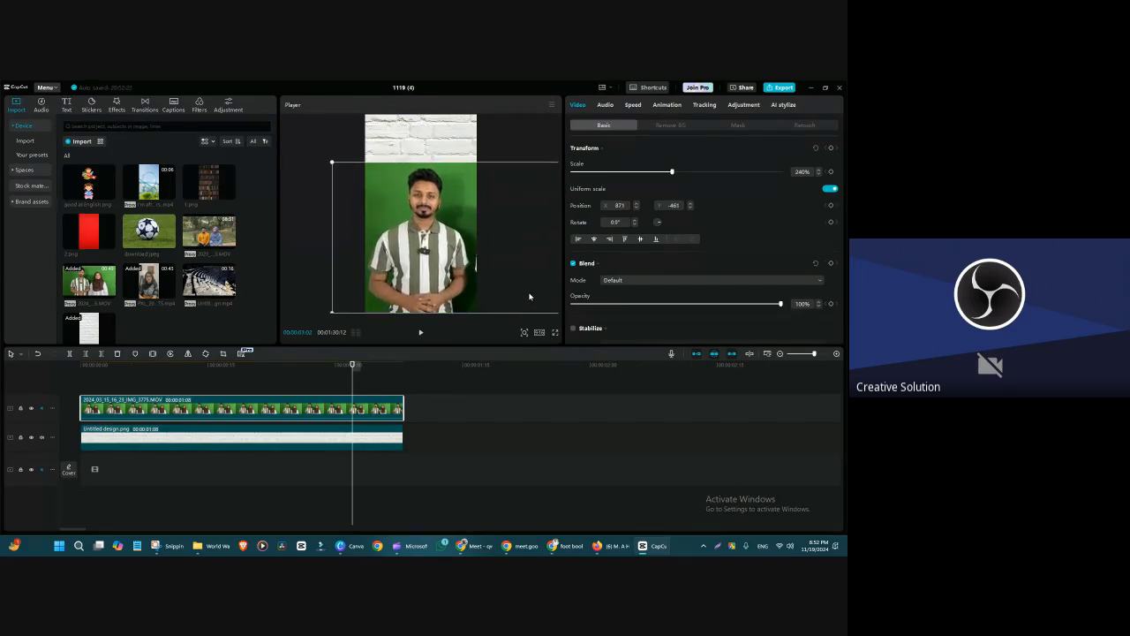
- Key out the clip's green background with Chroma key at Intensity 43, Shadow 1, Feather edge 76 and Clean up edge 26
click(669, 125)
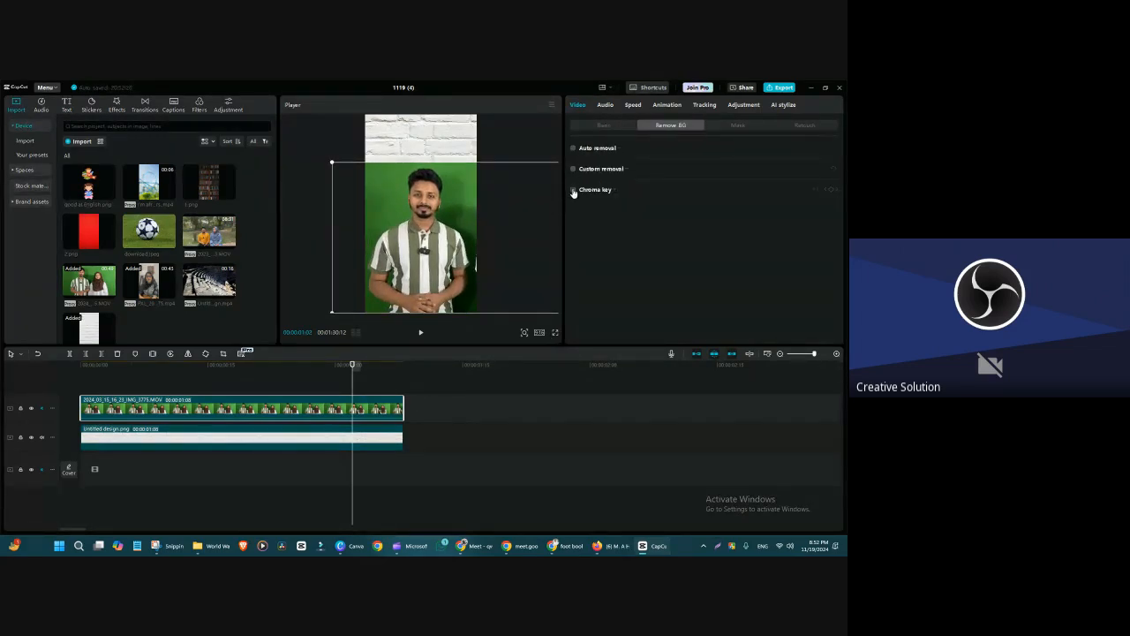
click(574, 190)
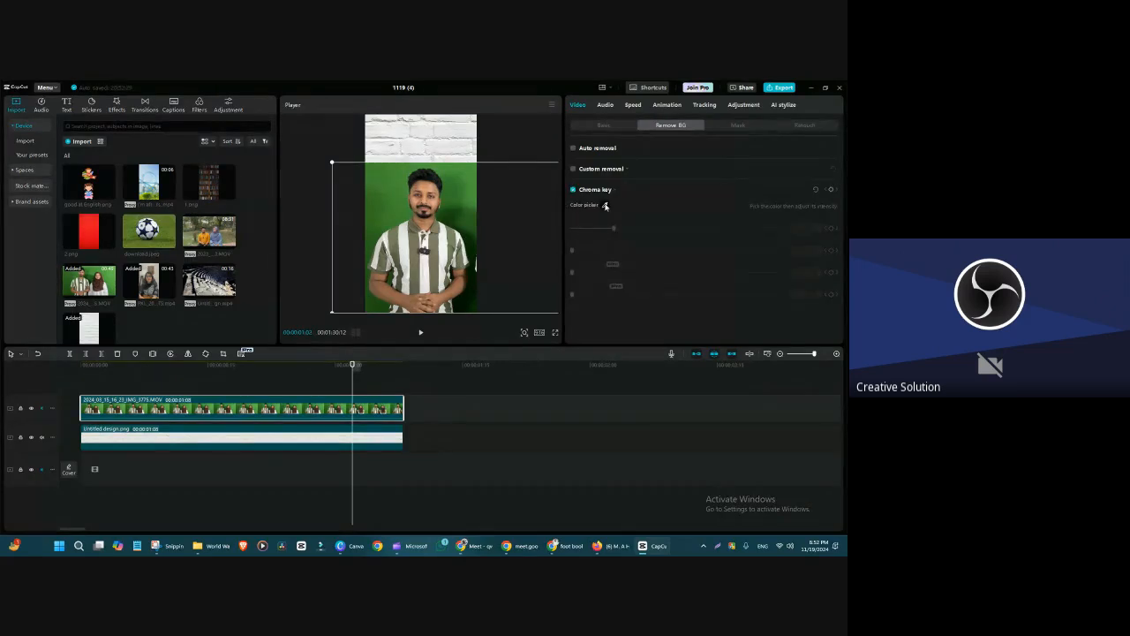
click(604, 205)
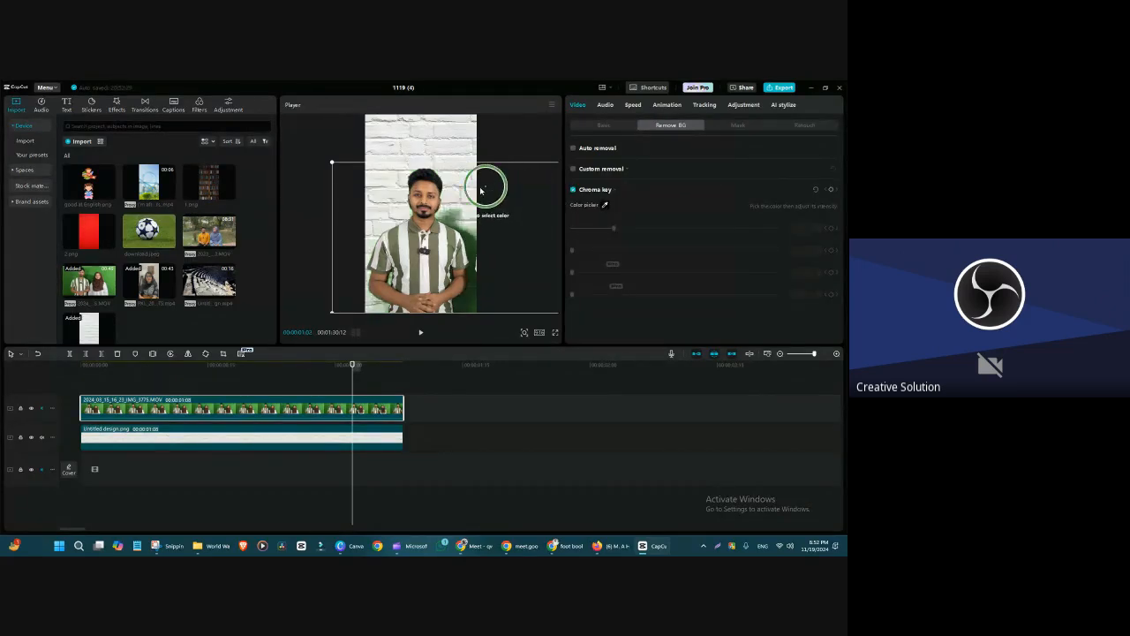
click(459, 197)
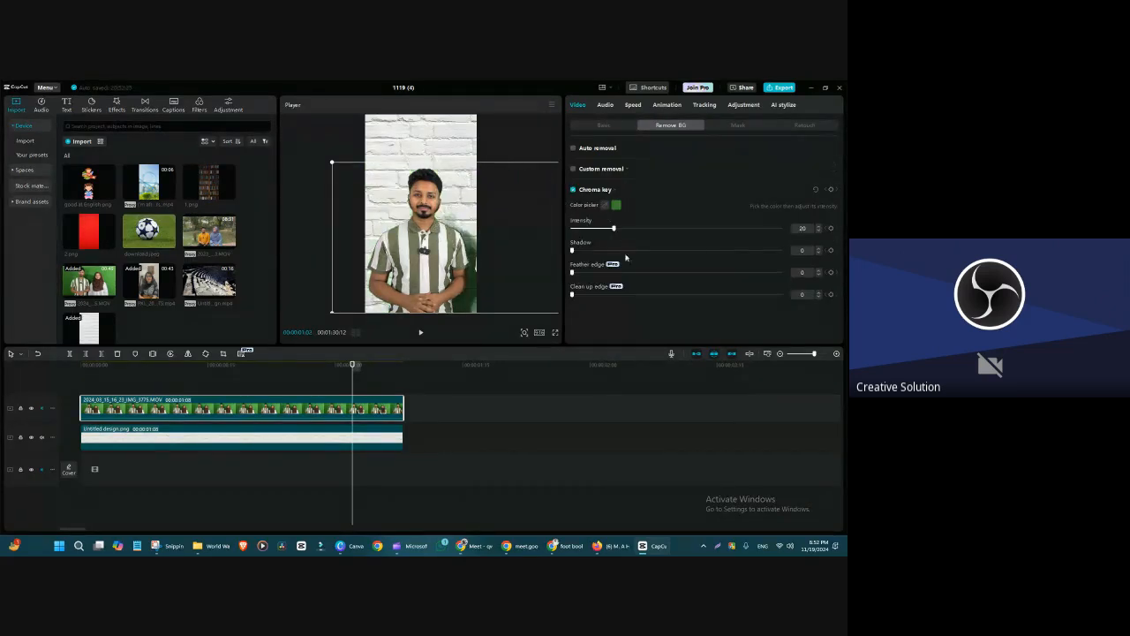
mouse_move(646, 232)
mouse_down()
mouse_move(704, 231)
mouse_move(662, 229)
mouse_up()
drag(602, 253, 730, 285)
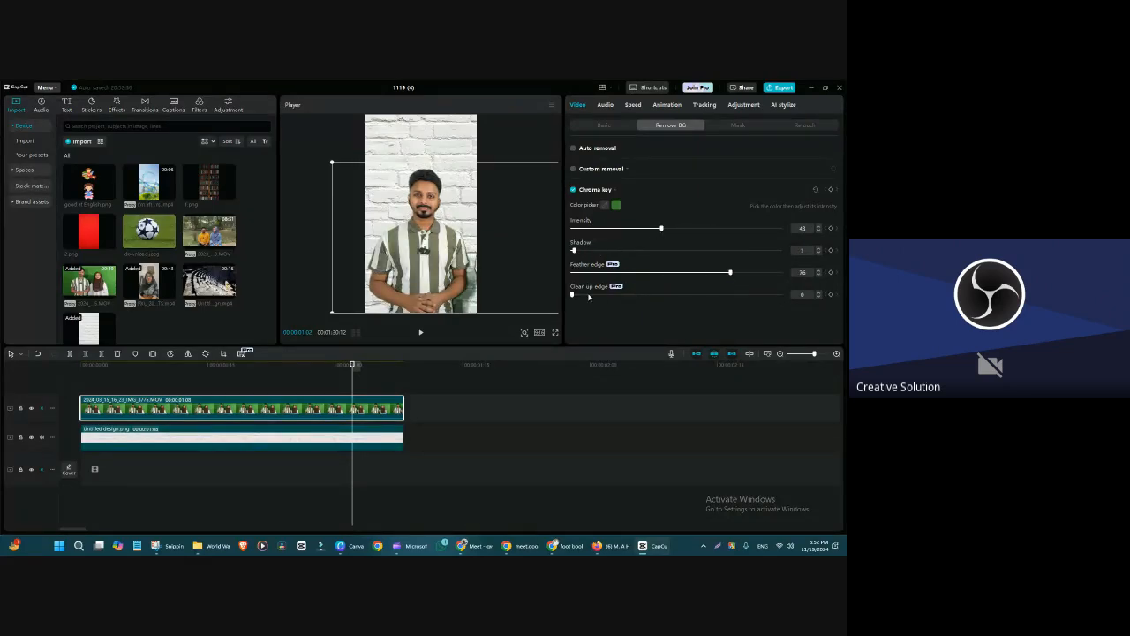
drag(589, 298, 617, 302)
- Reposition the keyed clip so the man meets the frame's lower edge, and scrub through the timeline to check the composite
click(386, 383)
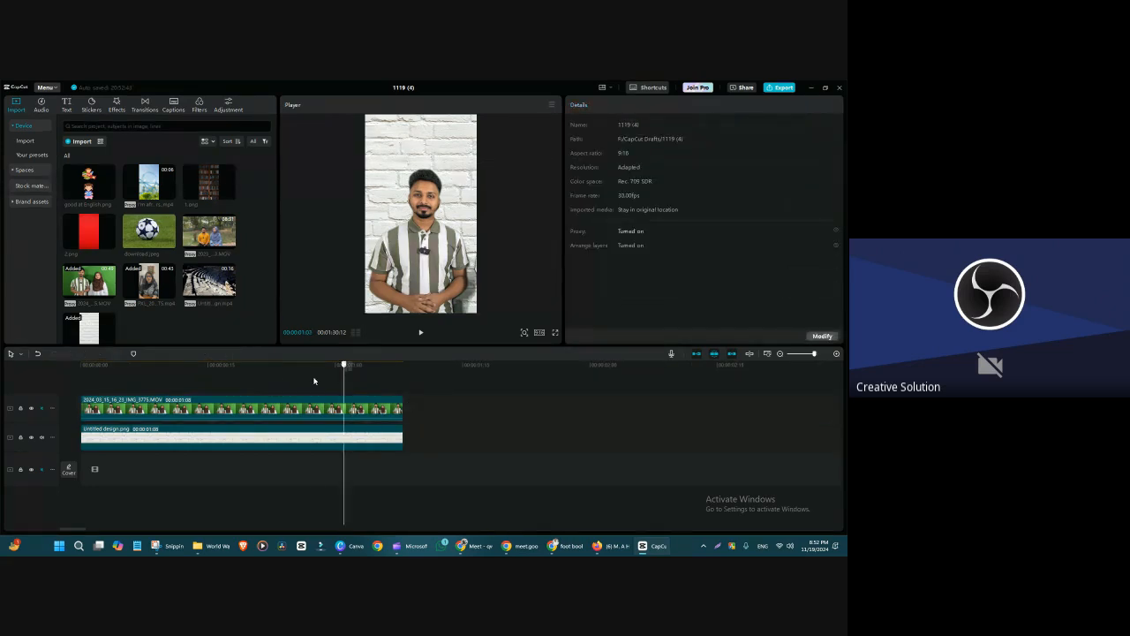
click(431, 383)
drag(449, 374, 259, 375)
click(484, 247)
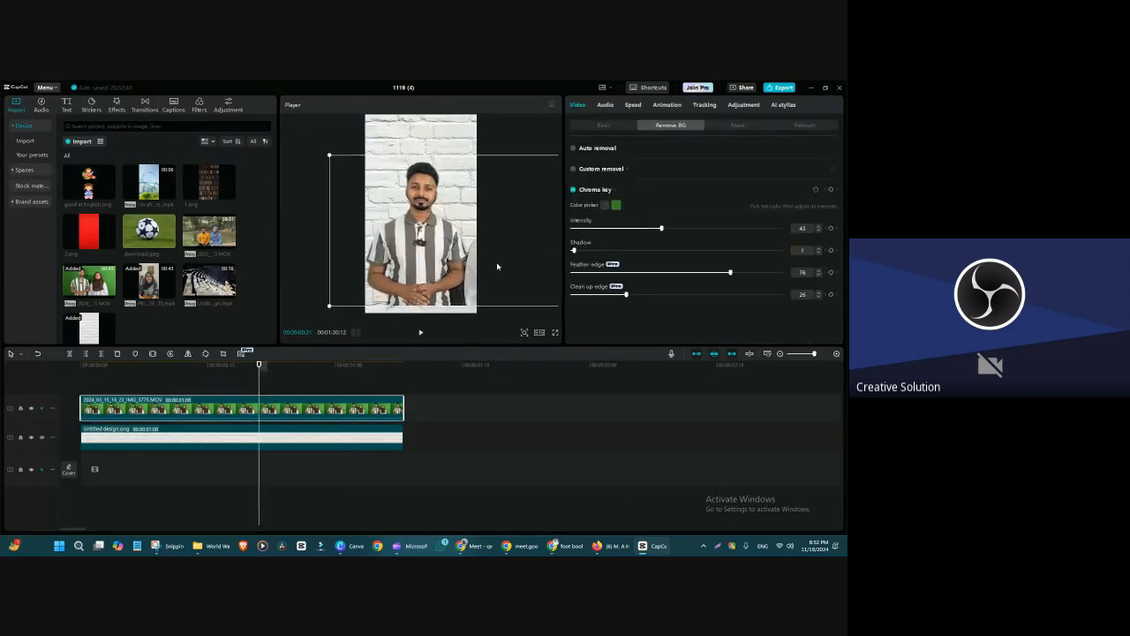
click(499, 152)
click(452, 151)
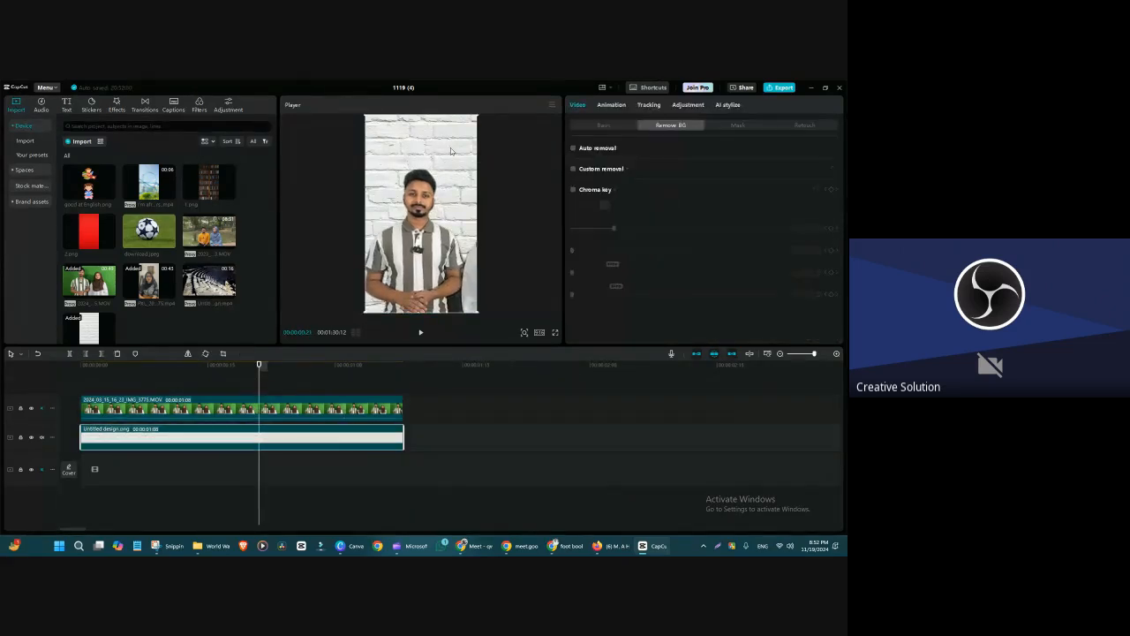
click(292, 385)
drag(292, 375, 133, 390)
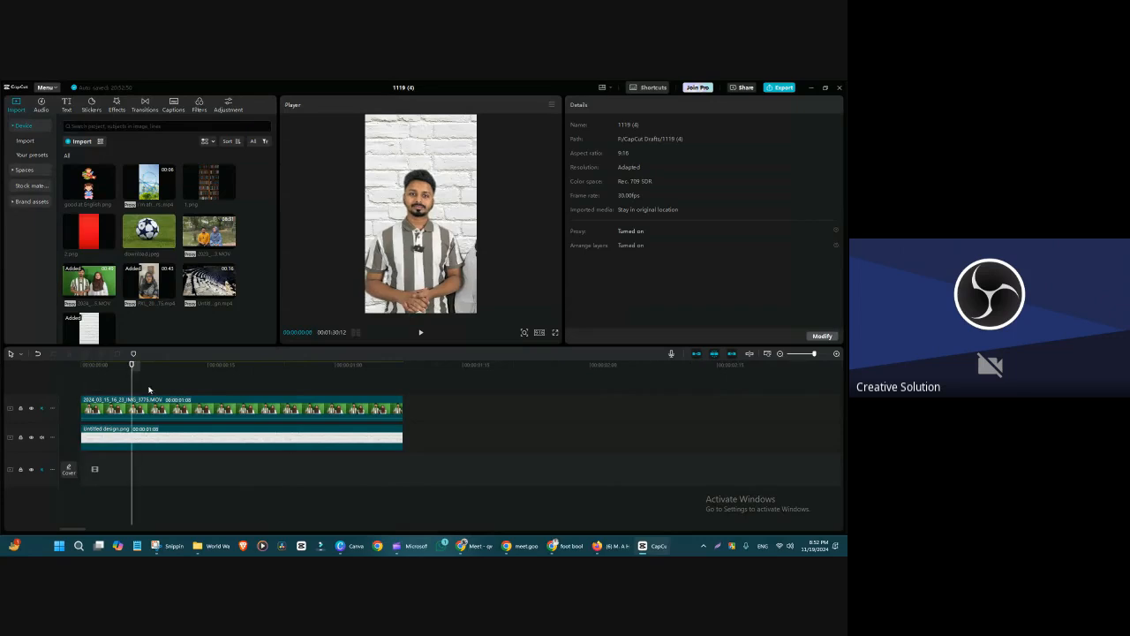
- Turn on Relight for the brick wall image, enlarging the preview and settings area to show its presets
click(295, 431)
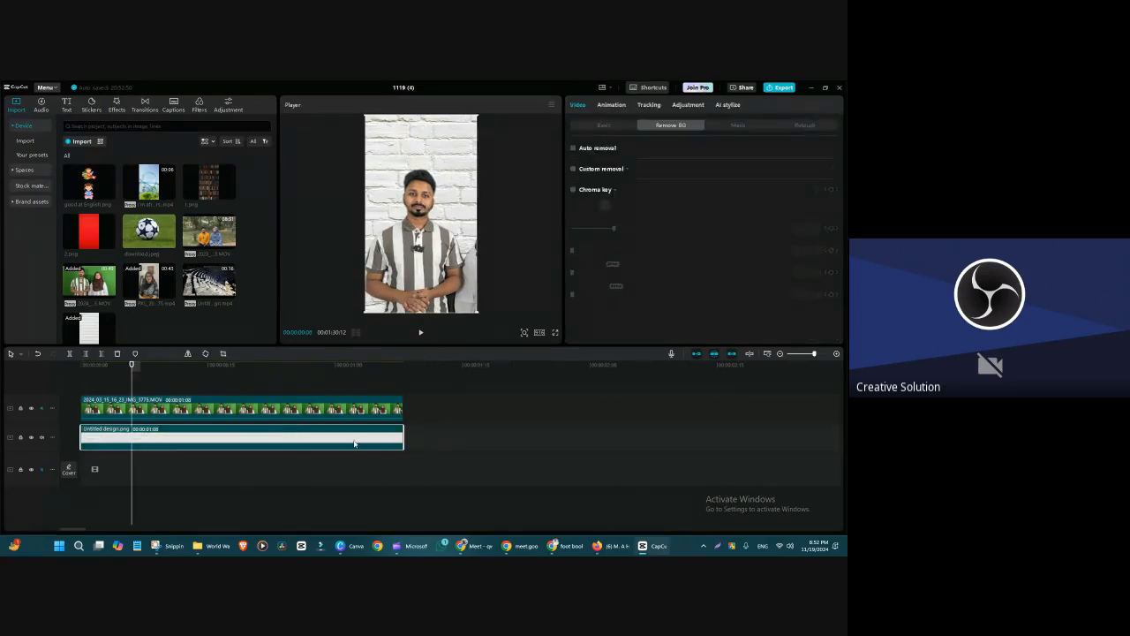
click(604, 126)
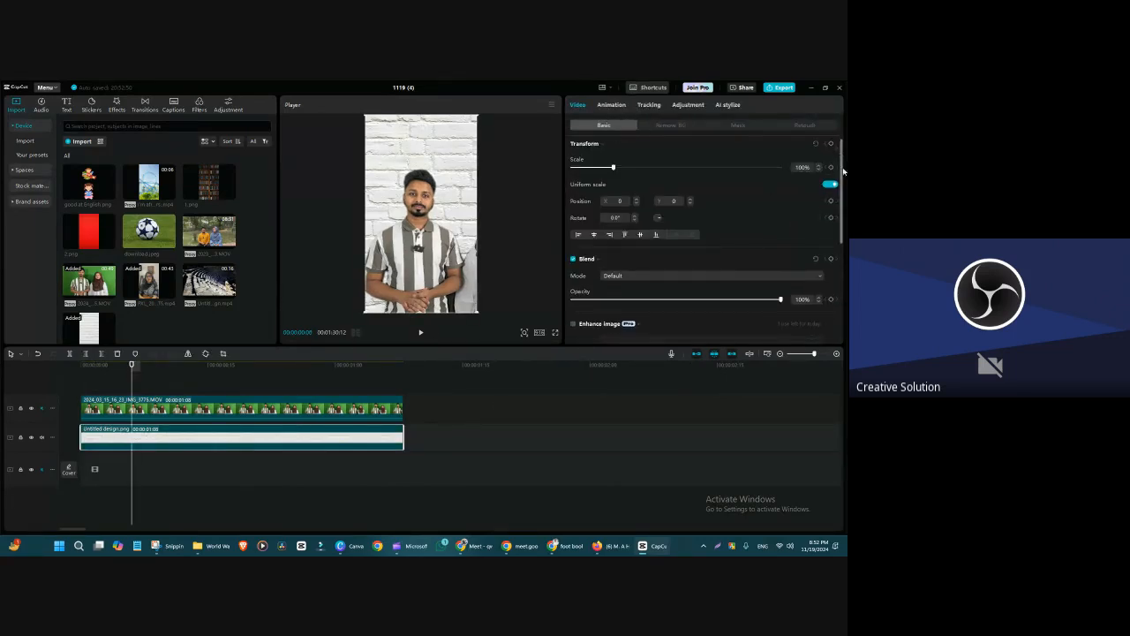
drag(841, 158, 846, 203)
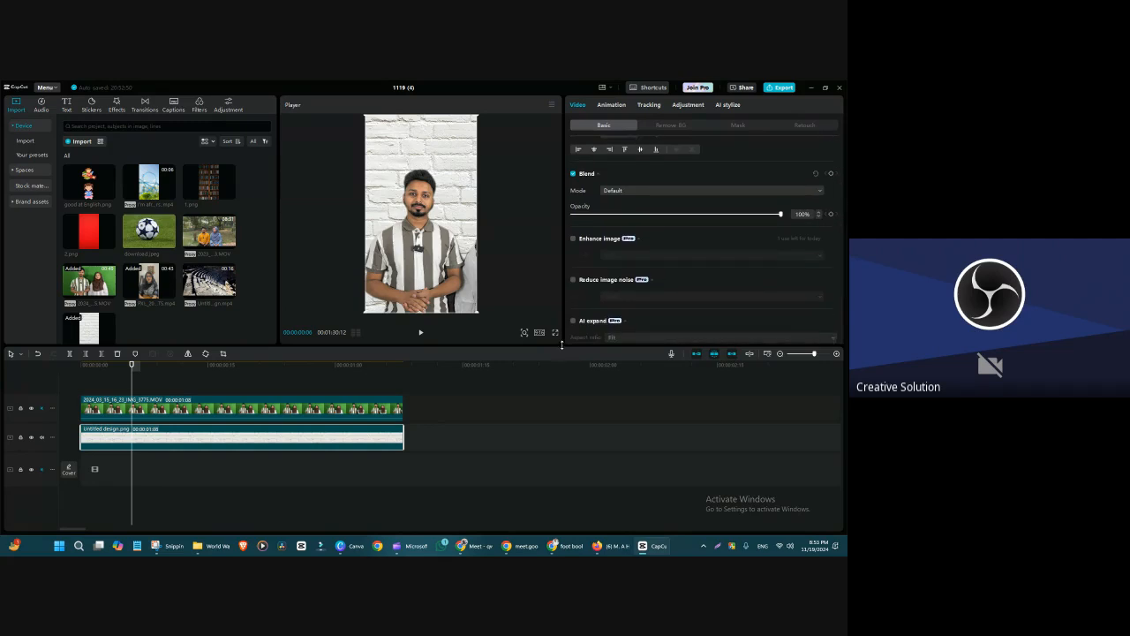
drag(554, 347, 555, 364)
drag(840, 195, 841, 247)
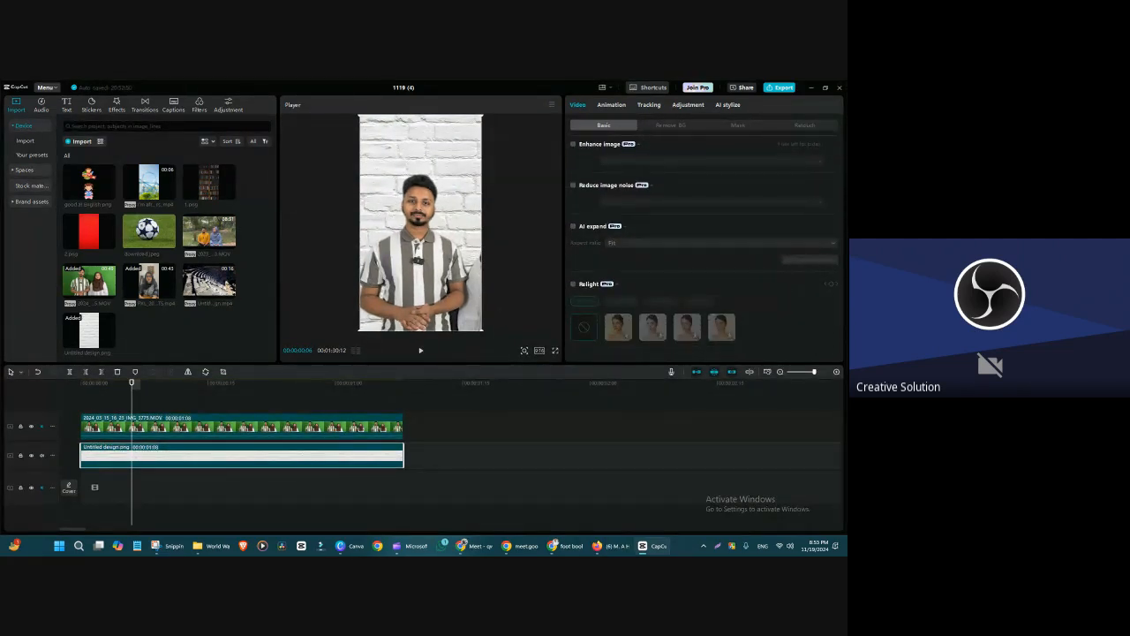
click(573, 285)
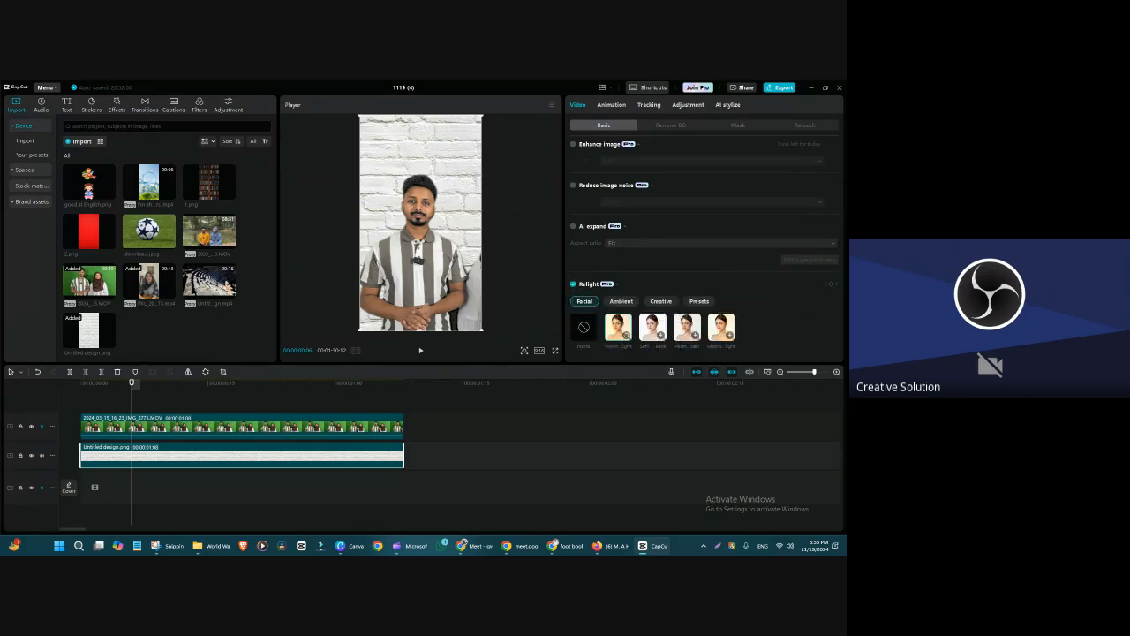
- Apply the first Facial Relight preset to the brick wall image and set Light 1's object to Background
scroll(843, 241, down, 3)
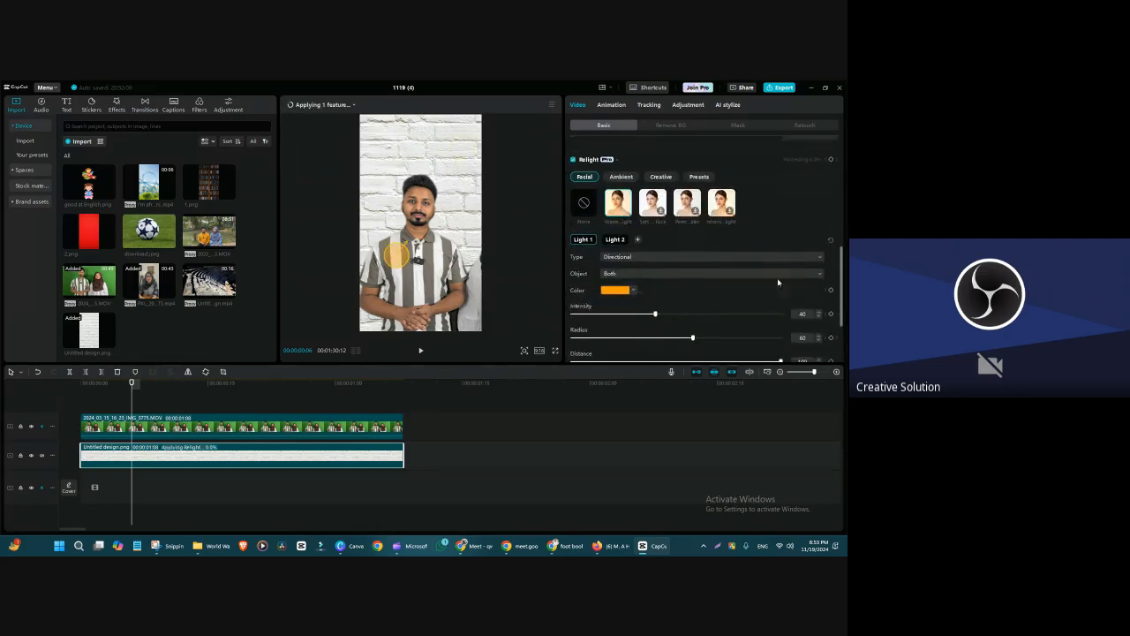
click(688, 256)
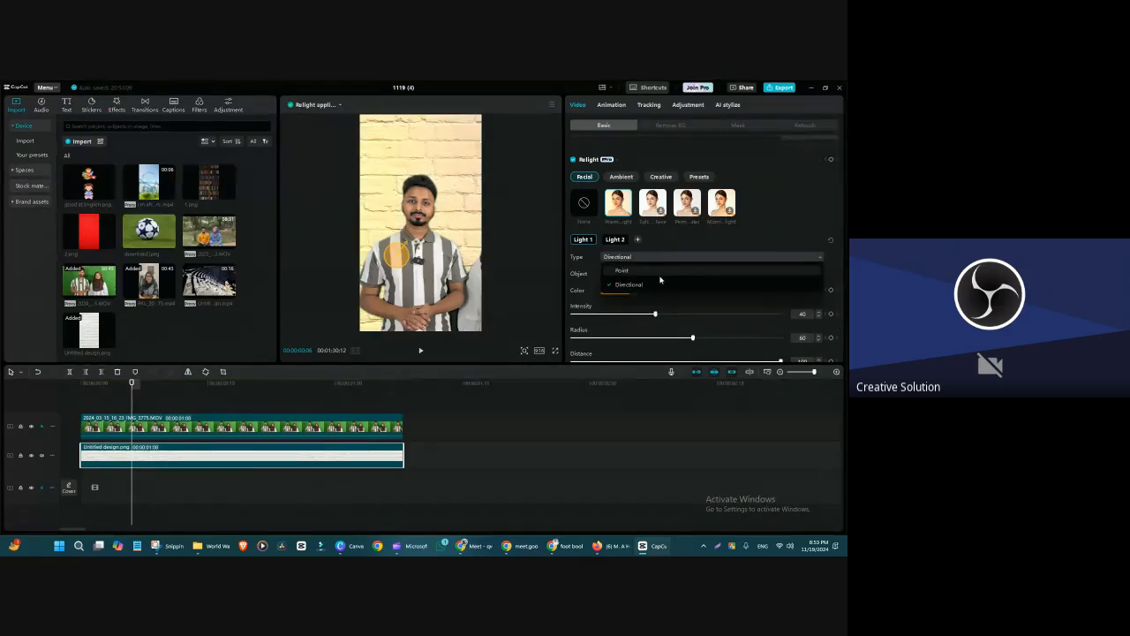
click(703, 236)
click(643, 273)
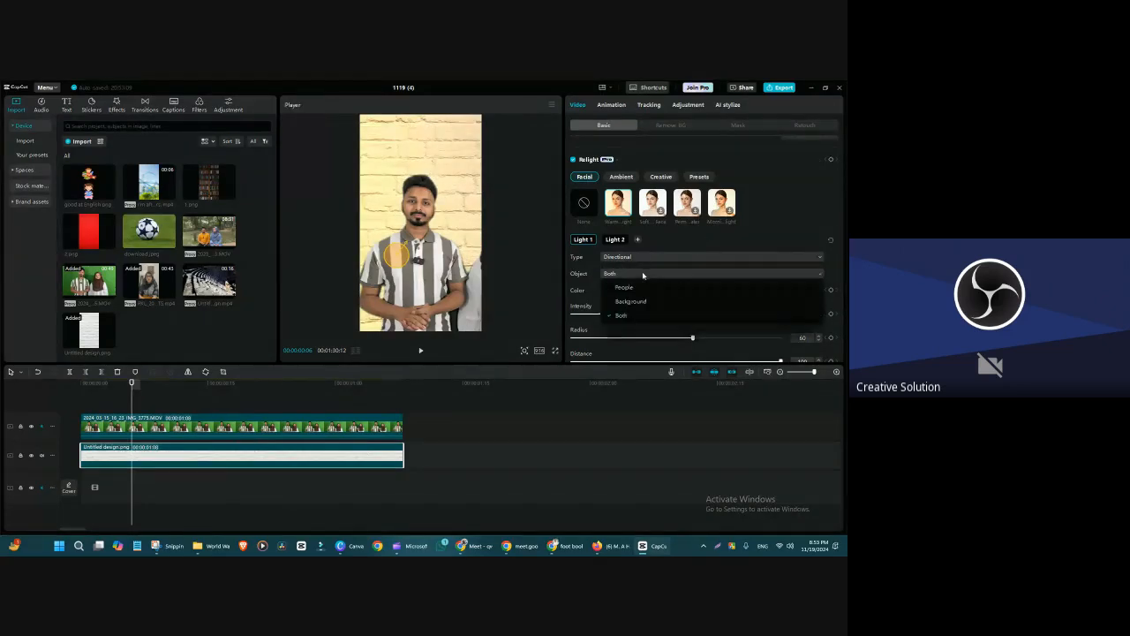
click(646, 303)
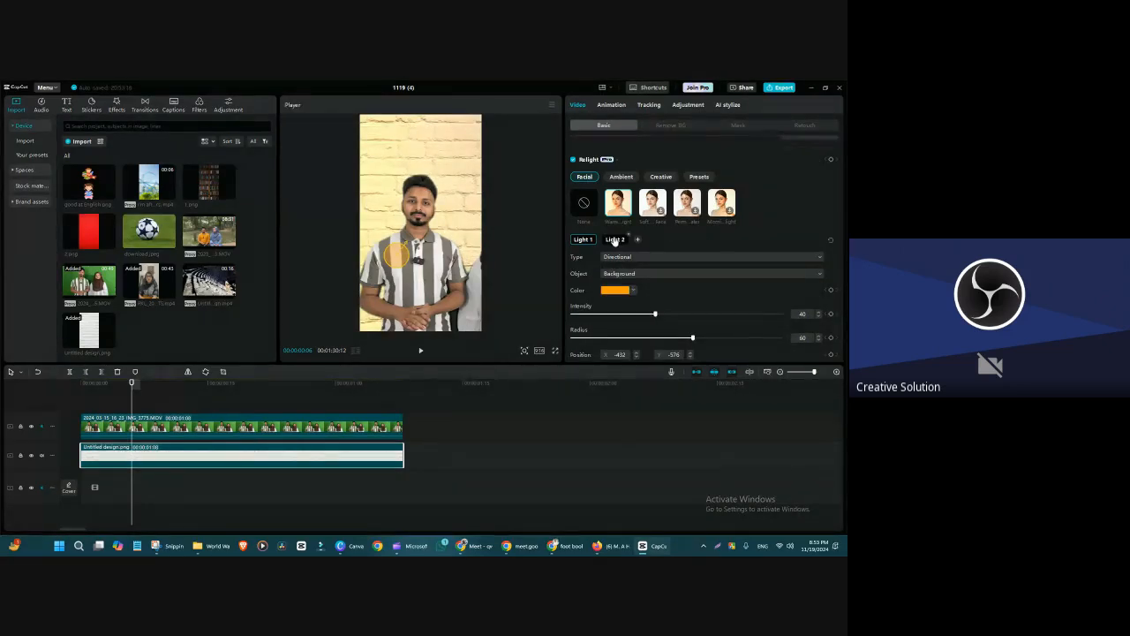
- Try the Ambient Relight presets on the brick wall image one after another, ending with the dark green one
click(621, 177)
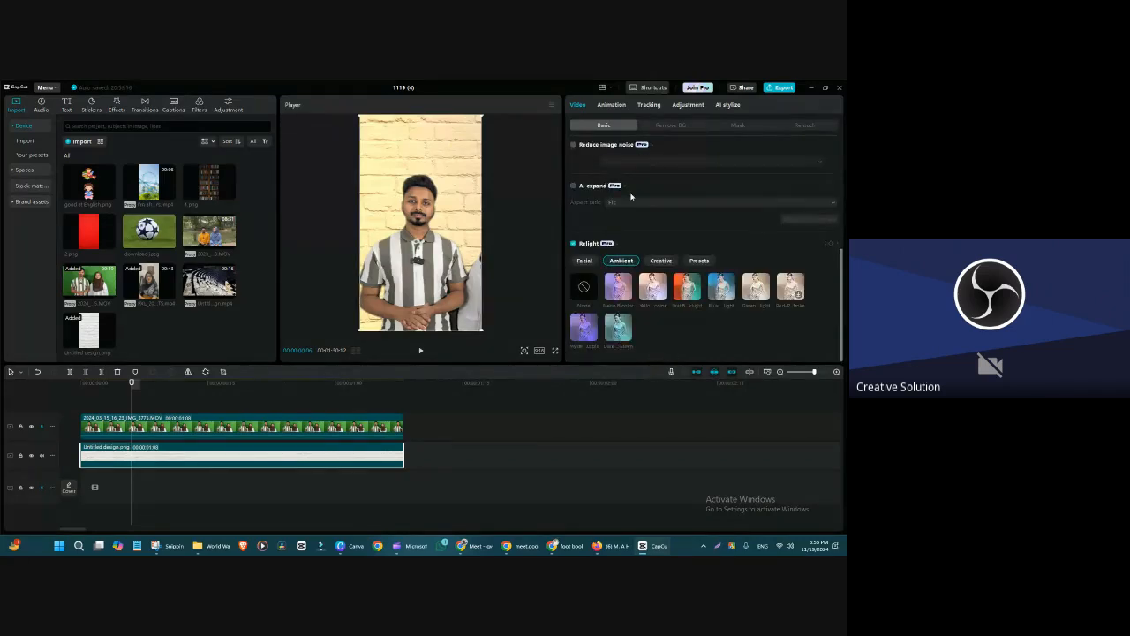
click(625, 288)
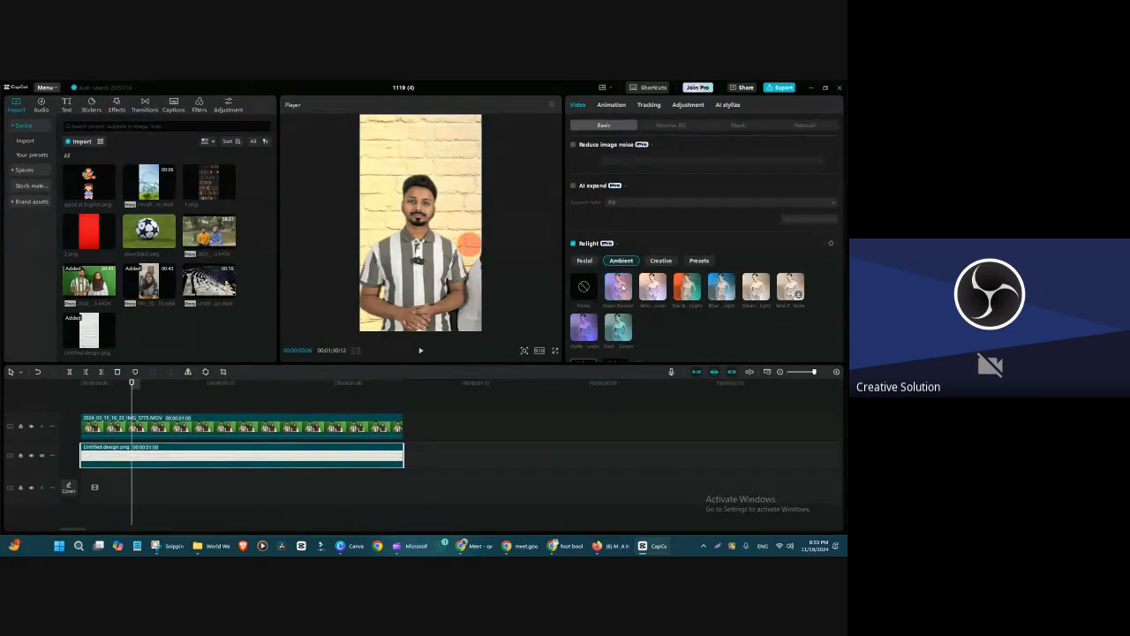
click(652, 288)
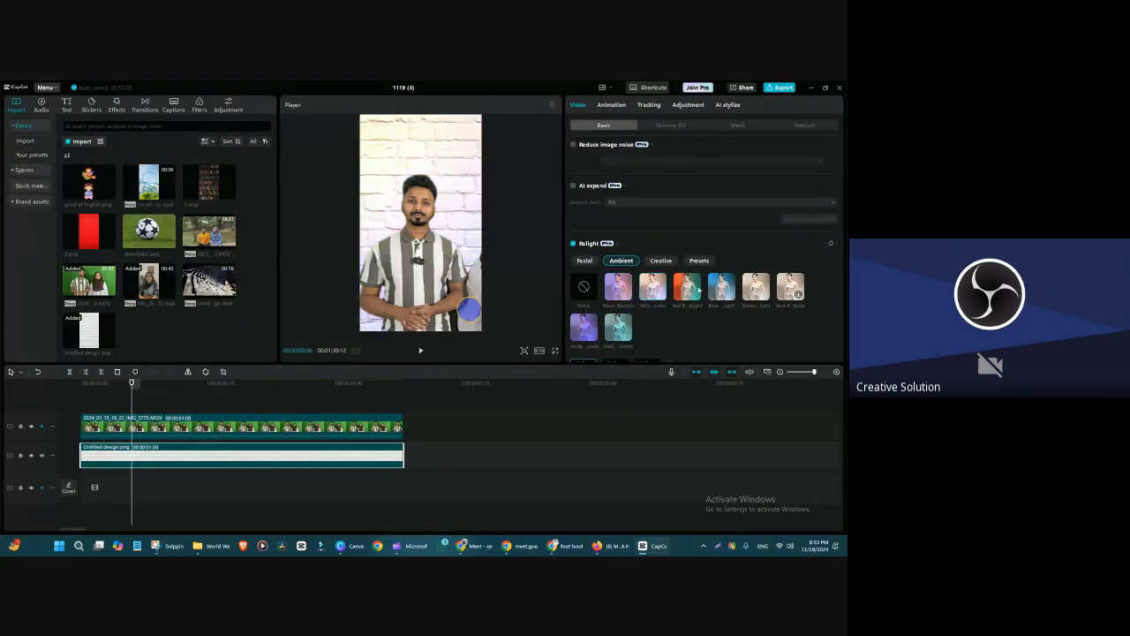
click(693, 289)
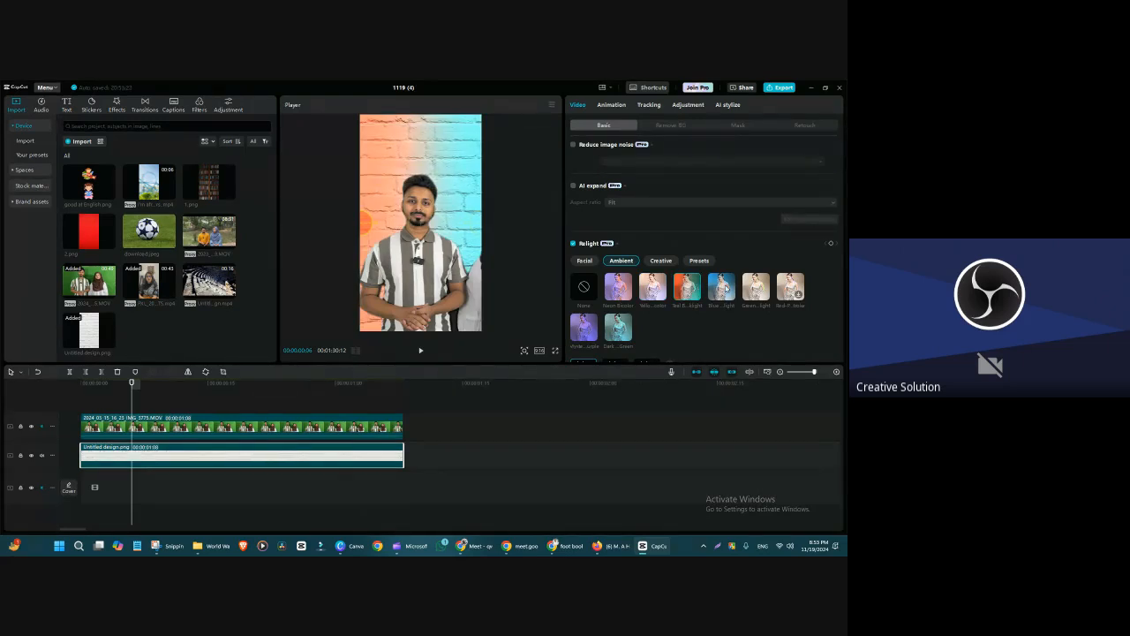
click(722, 288)
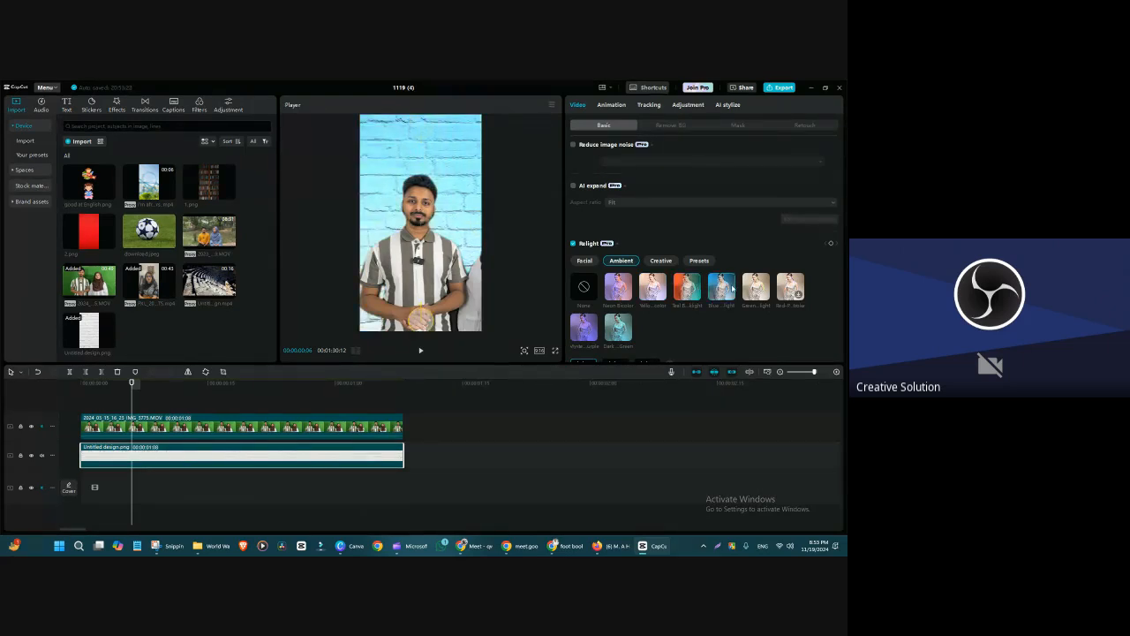
click(765, 287)
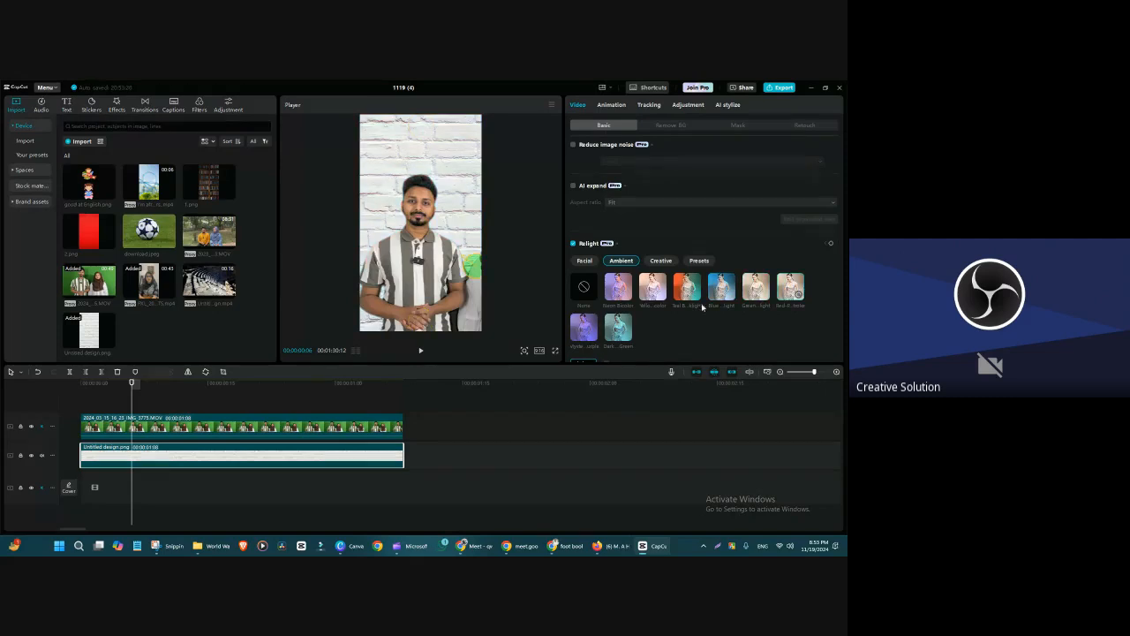
click(590, 327)
click(618, 328)
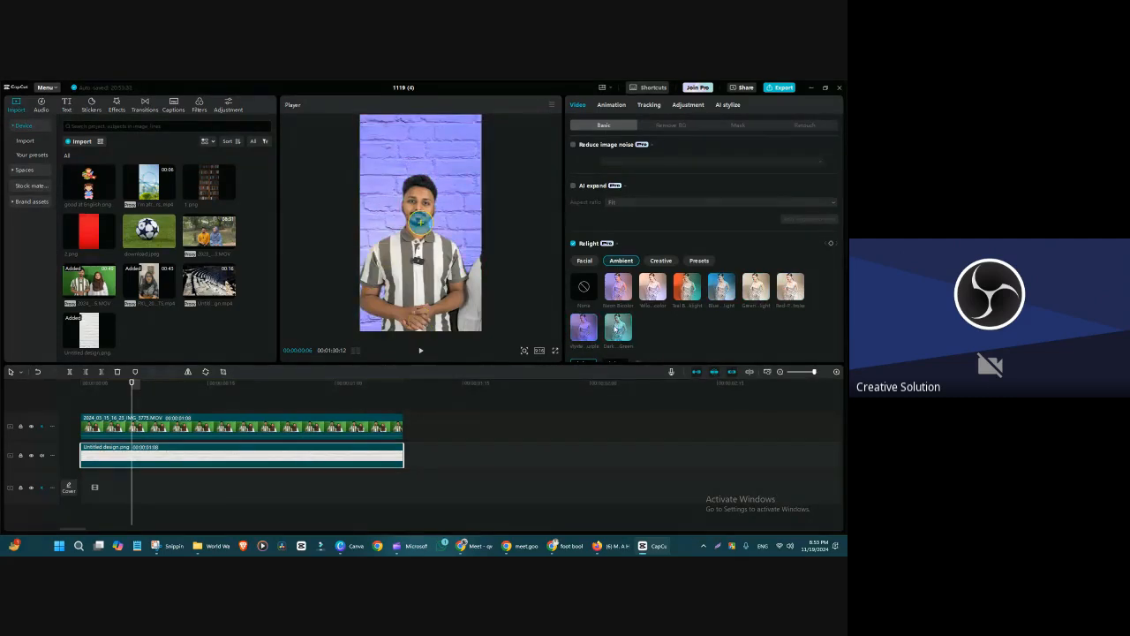
- Preview the first Creative Relight preset on the brick wall image through playback and scrubbing, and replace it with the second preset
click(660, 261)
scroll(661, 267, up, 1)
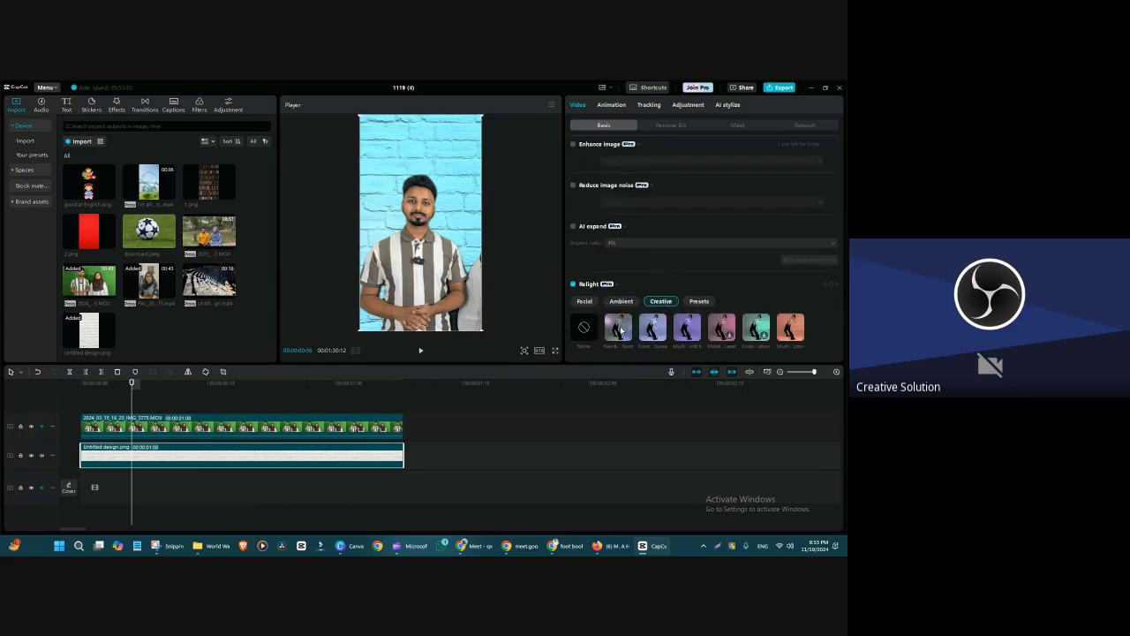
click(619, 329)
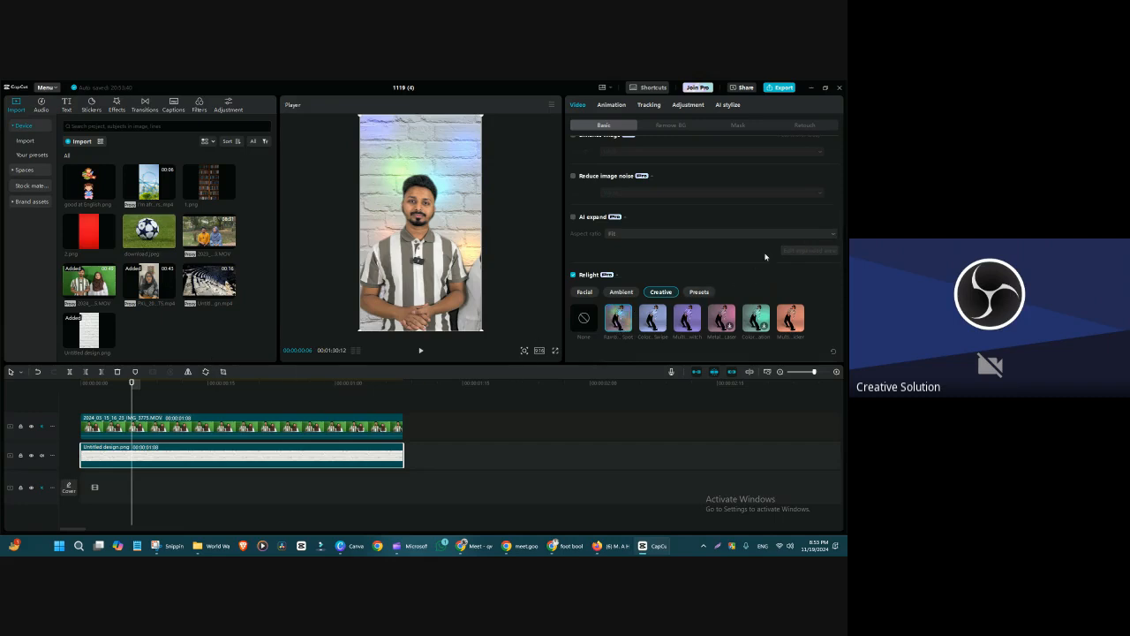
scroll(671, 238, down, 1)
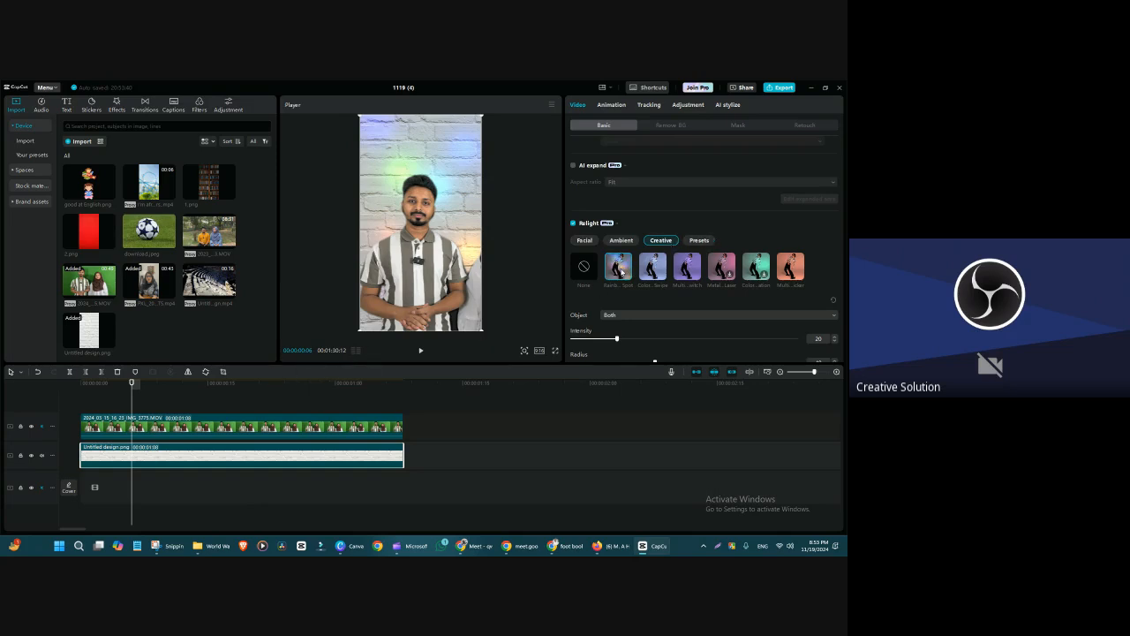
click(422, 350)
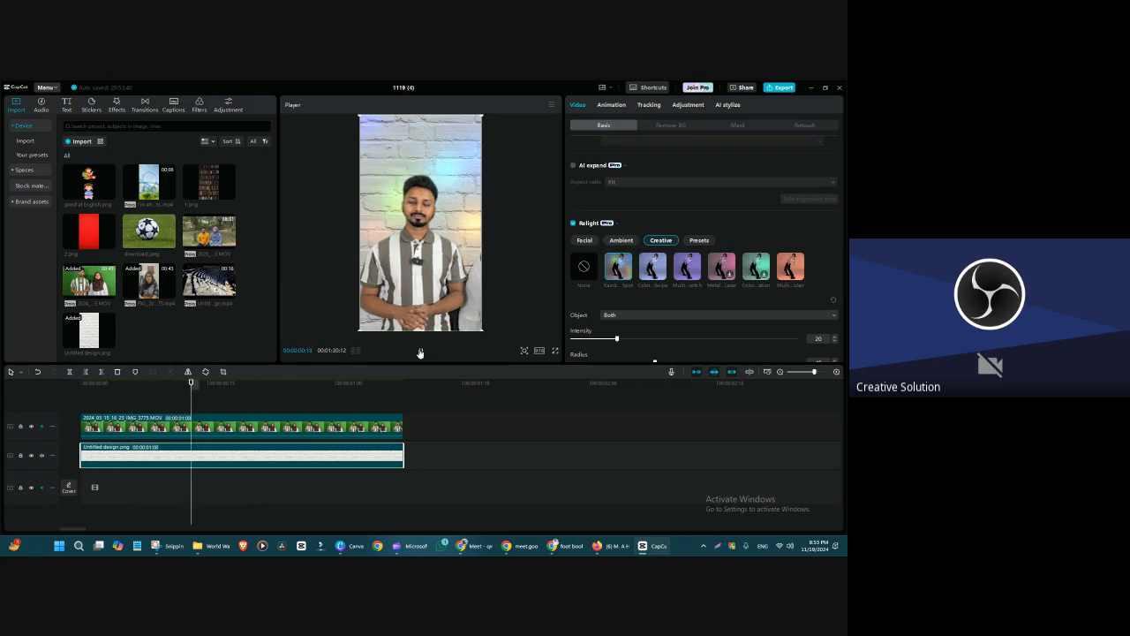
click(420, 351)
drag(442, 388, 235, 438)
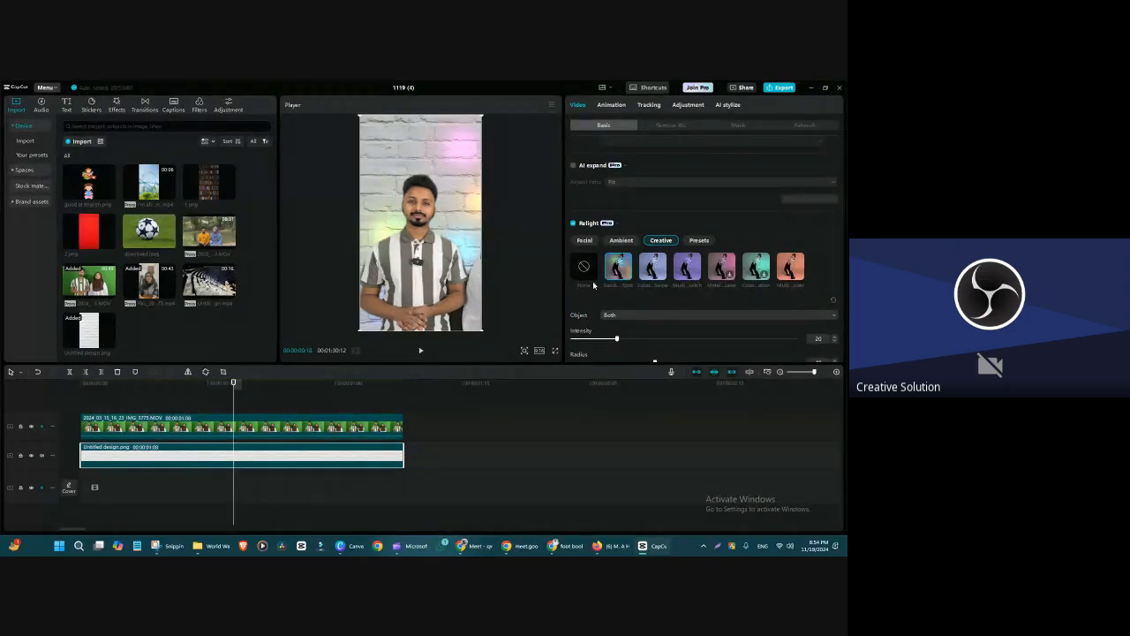
click(652, 268)
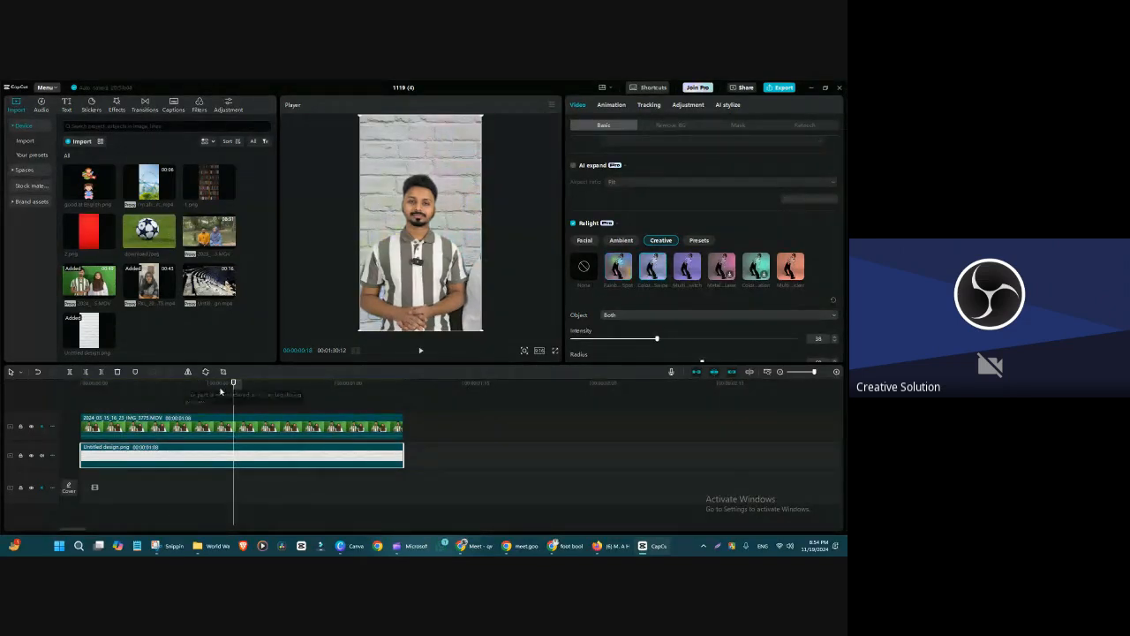
- Preview the second Creative Relight preset on the brick wall image, replace it with the fourth preset and scrub through the result
drag(232, 384, 114, 386)
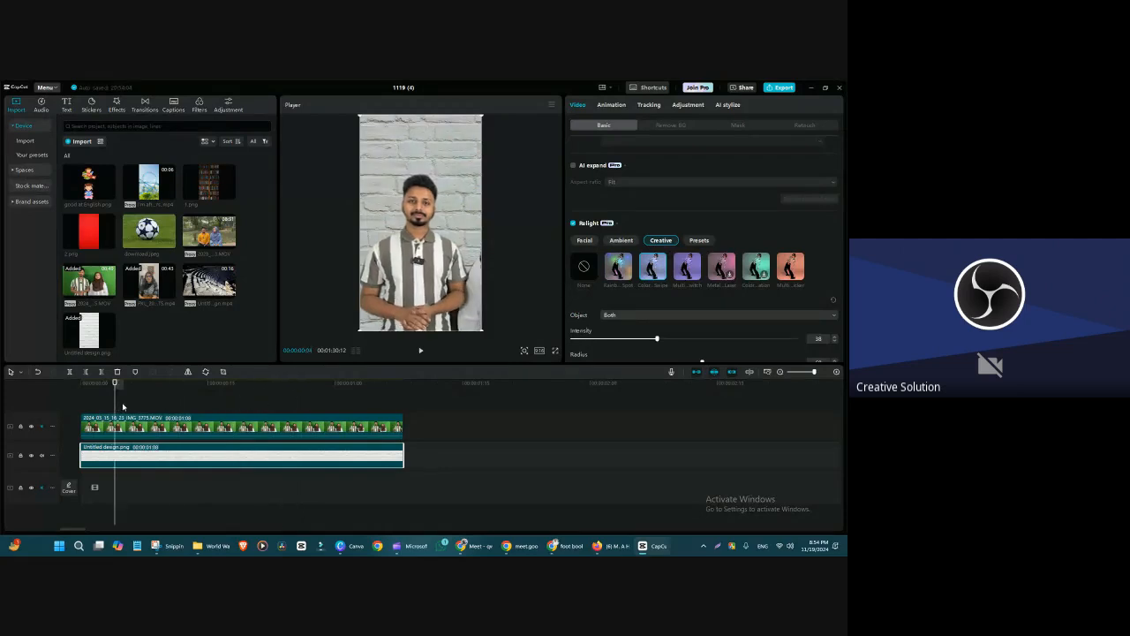
key(space)
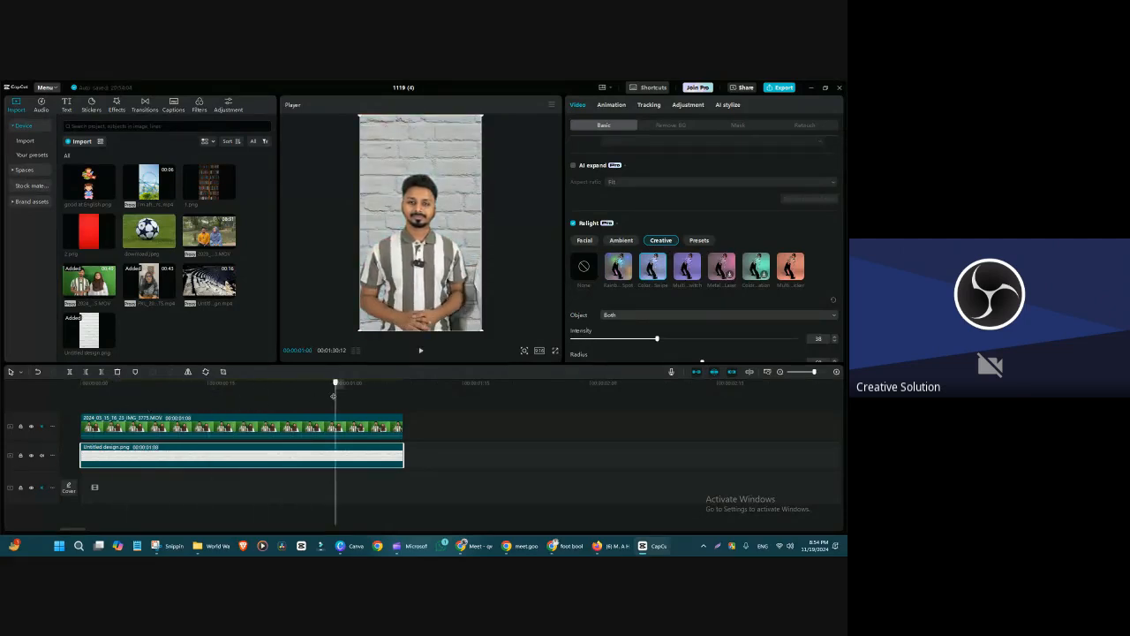
drag(333, 396, 215, 427)
click(720, 284)
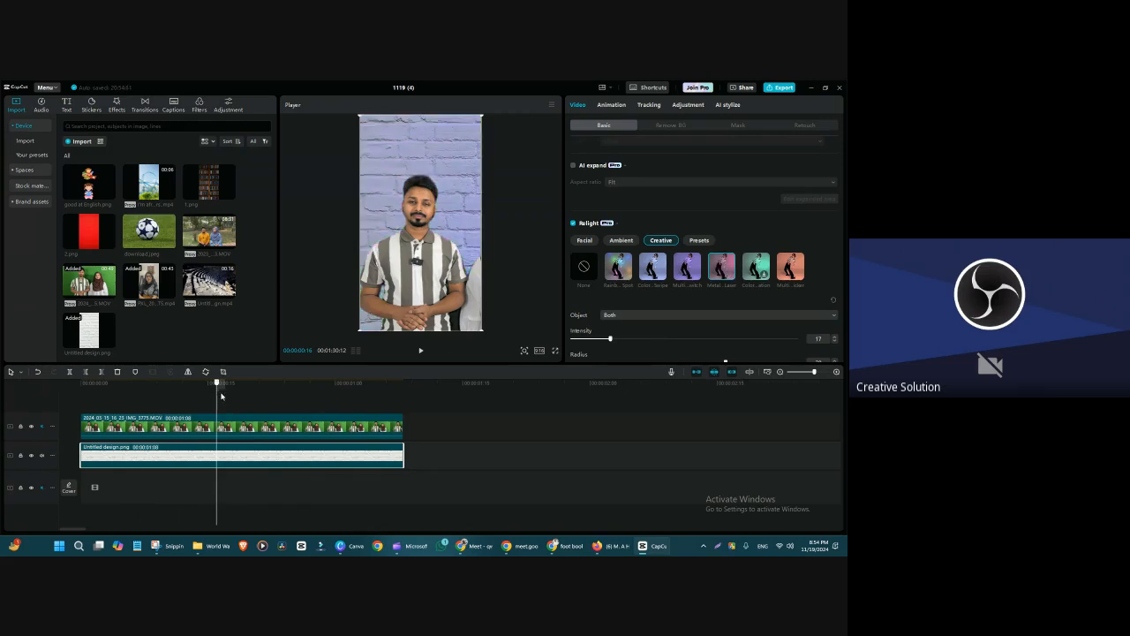
drag(220, 397, 282, 407)
- Apply the fifth Creative Relight preset to the brick wall image and preview it through playback and scrubbing
click(756, 267)
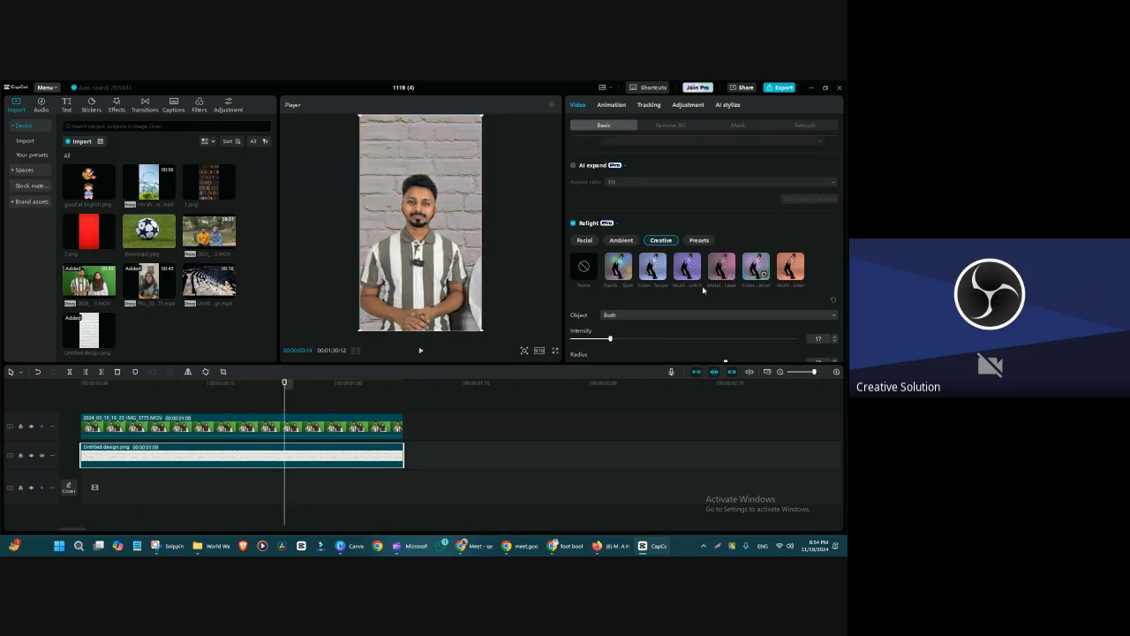
click(191, 388)
mouse_move(171, 395)
mouse_down()
mouse_move(139, 397)
mouse_move(165, 403)
mouse_up()
key(space)
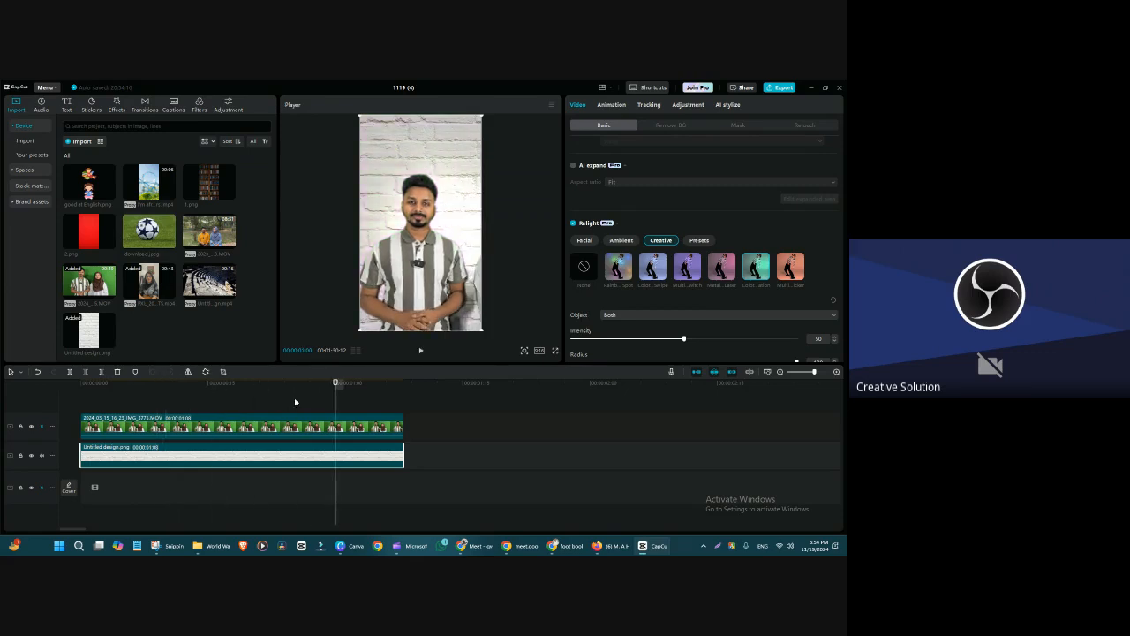
drag(345, 396, 158, 396)
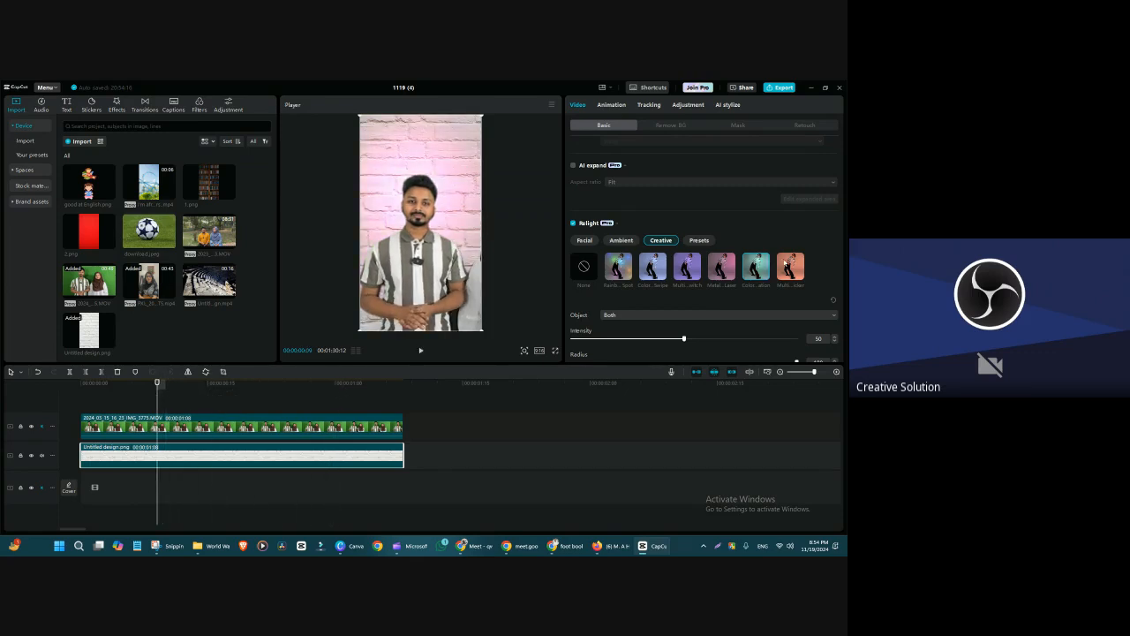
- Switch the brick wall image to the sixth Creative Relight preset and preview it through playback and scrubbing on the enlarged timeline
click(420, 350)
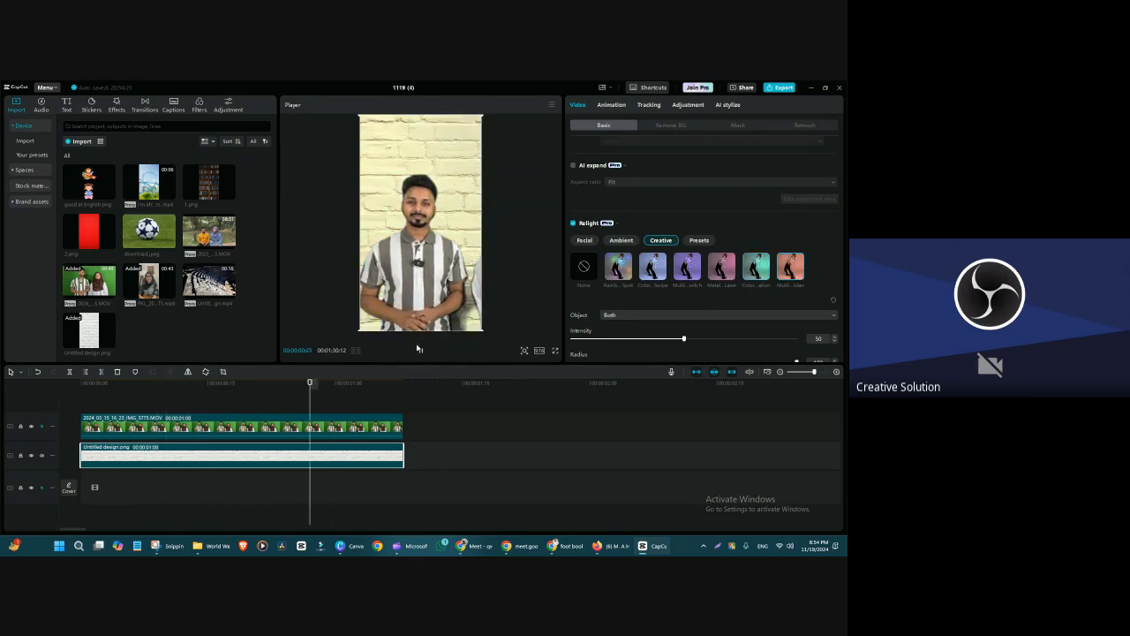
click(83, 382)
key(space)
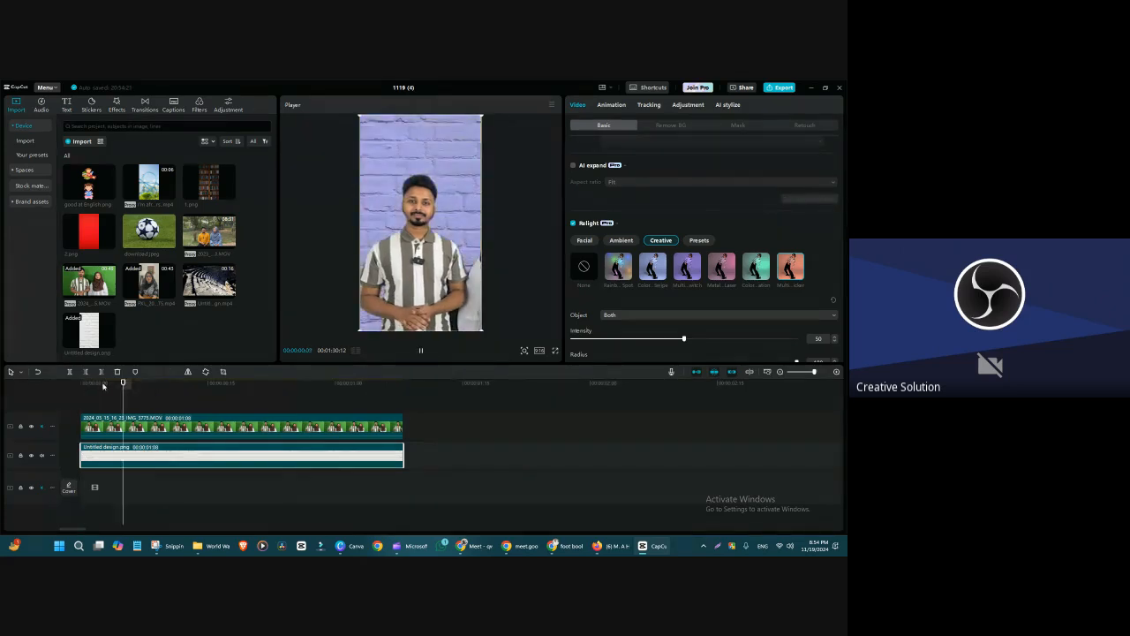
key(space)
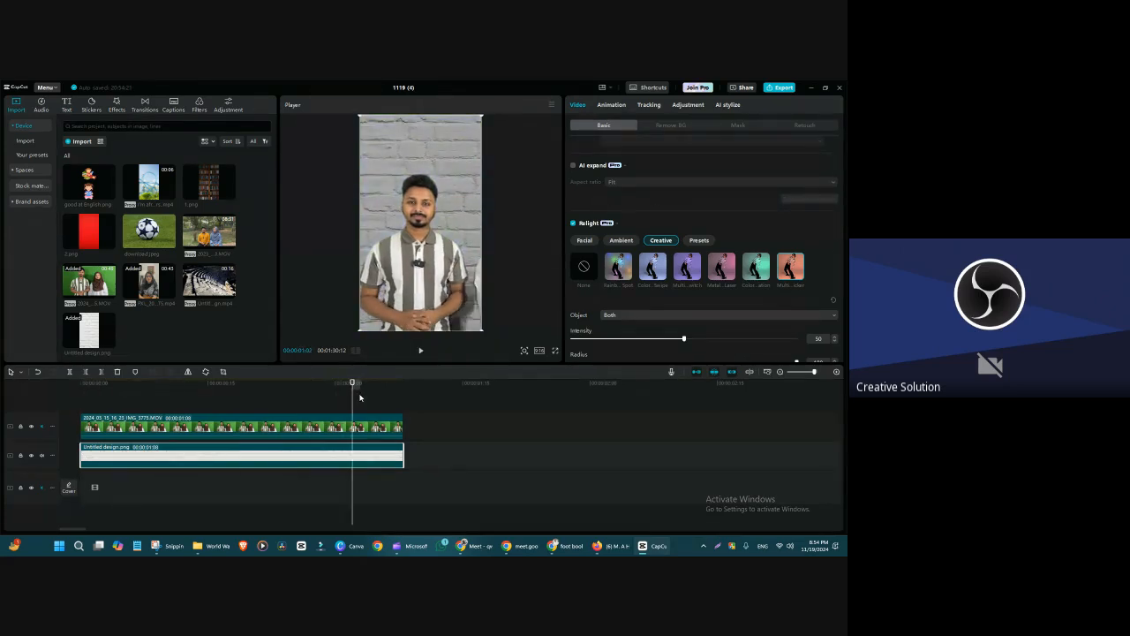
click(361, 403)
scroll(385, 417, up, 5)
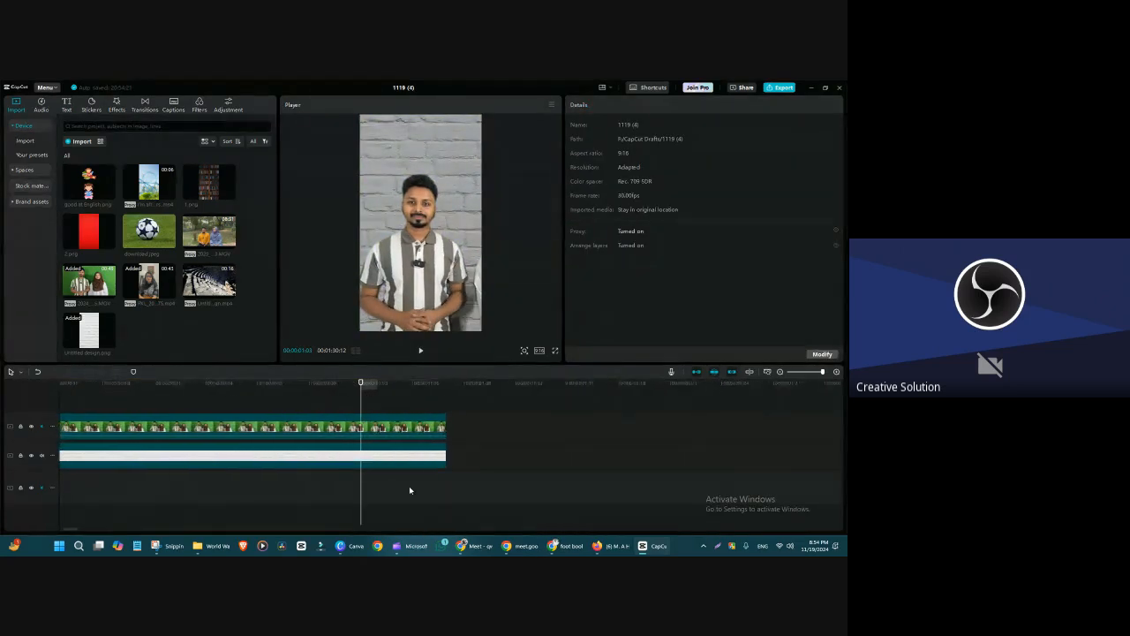
scroll(651, 424, up, 3)
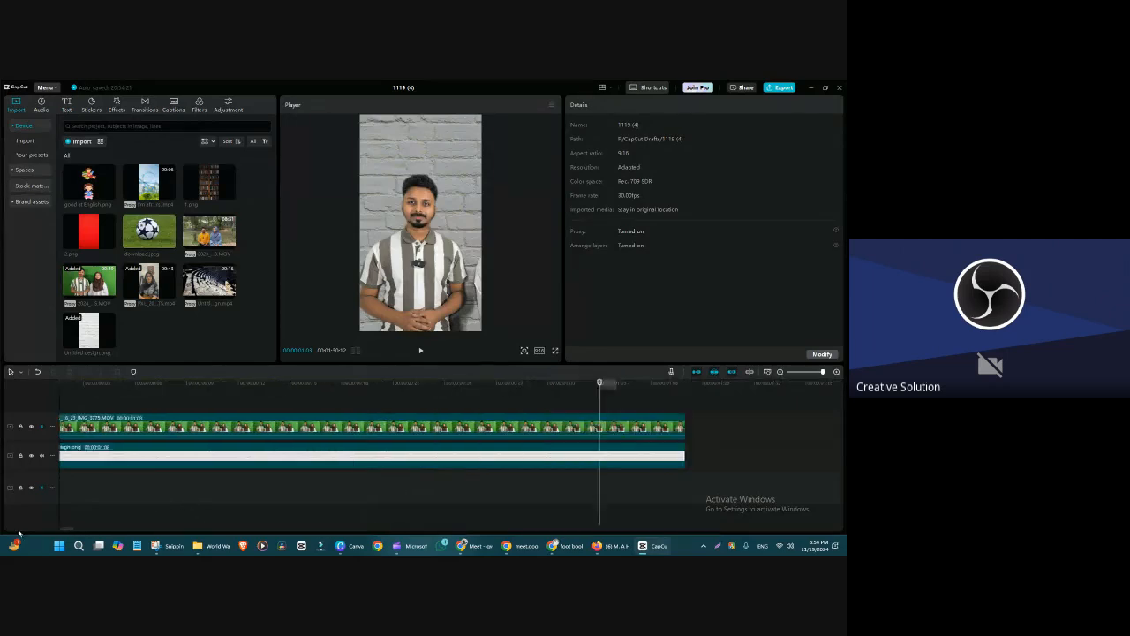
drag(657, 390, 263, 405)
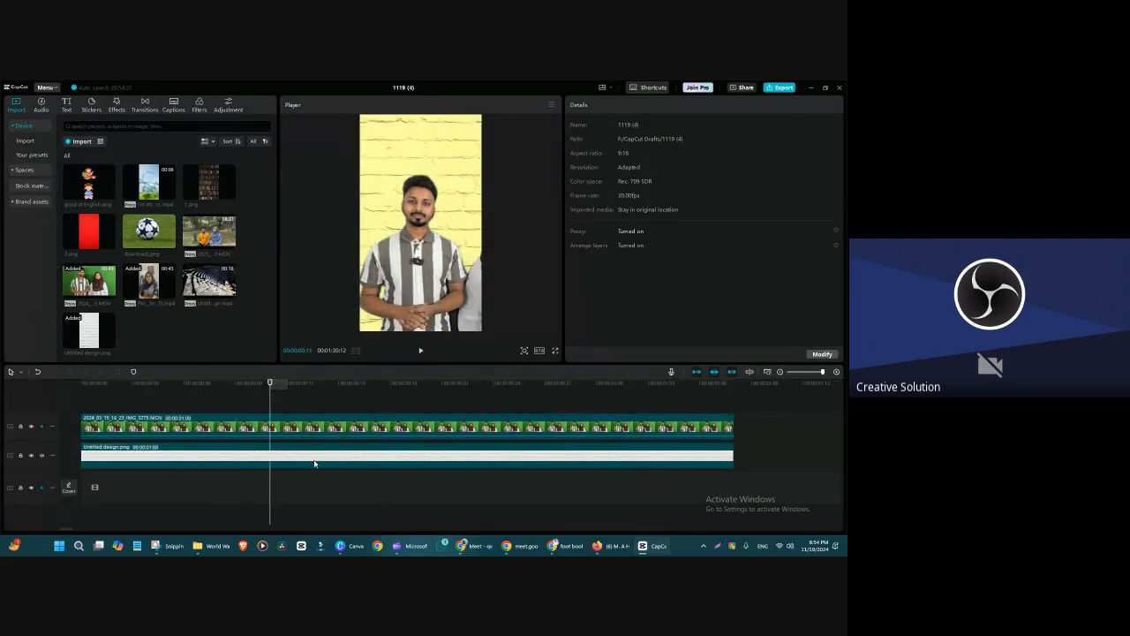
- Examine the chroma-keyed clip's basic video settings, from Transform and Blend down to Reduce image noise, with the preview area enlarged
click(359, 431)
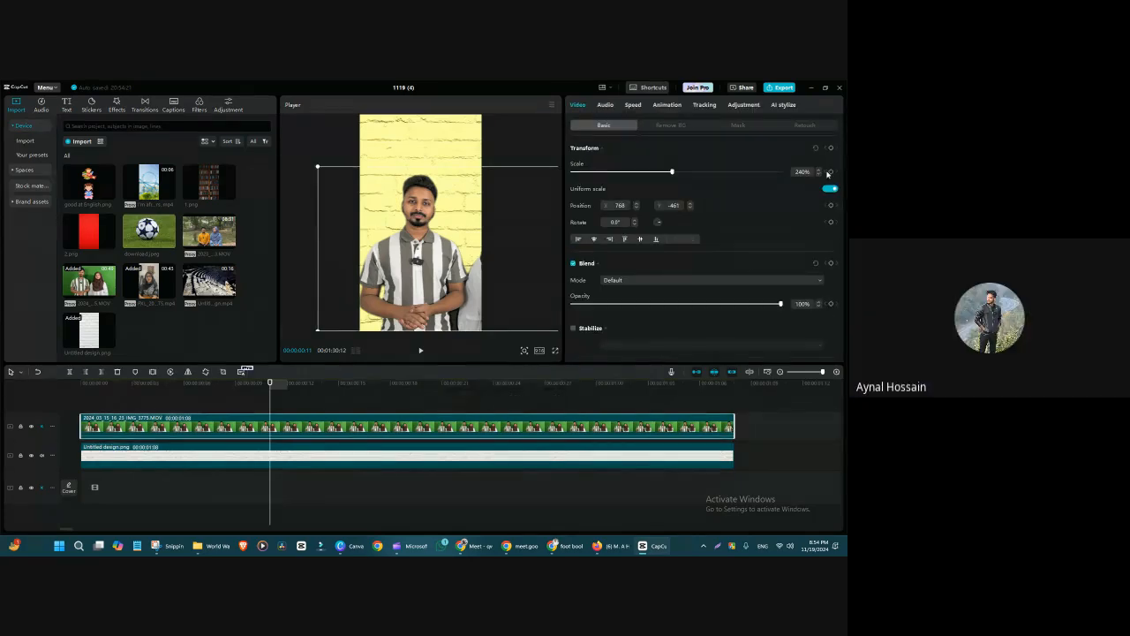
drag(840, 171, 846, 201)
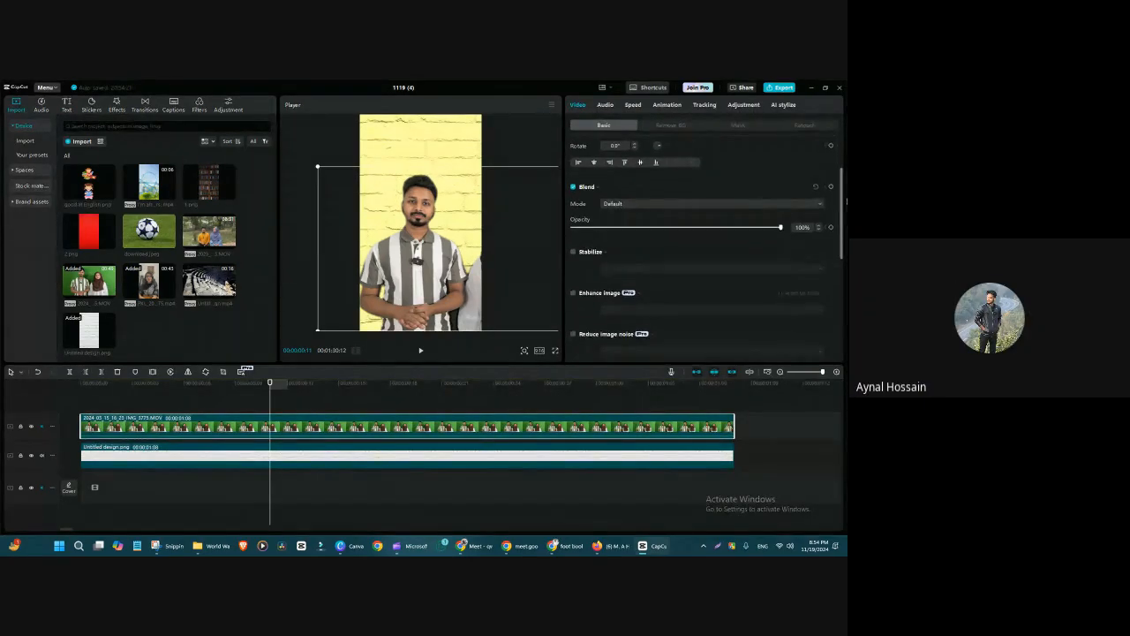
scroll(846, 202, up, 3)
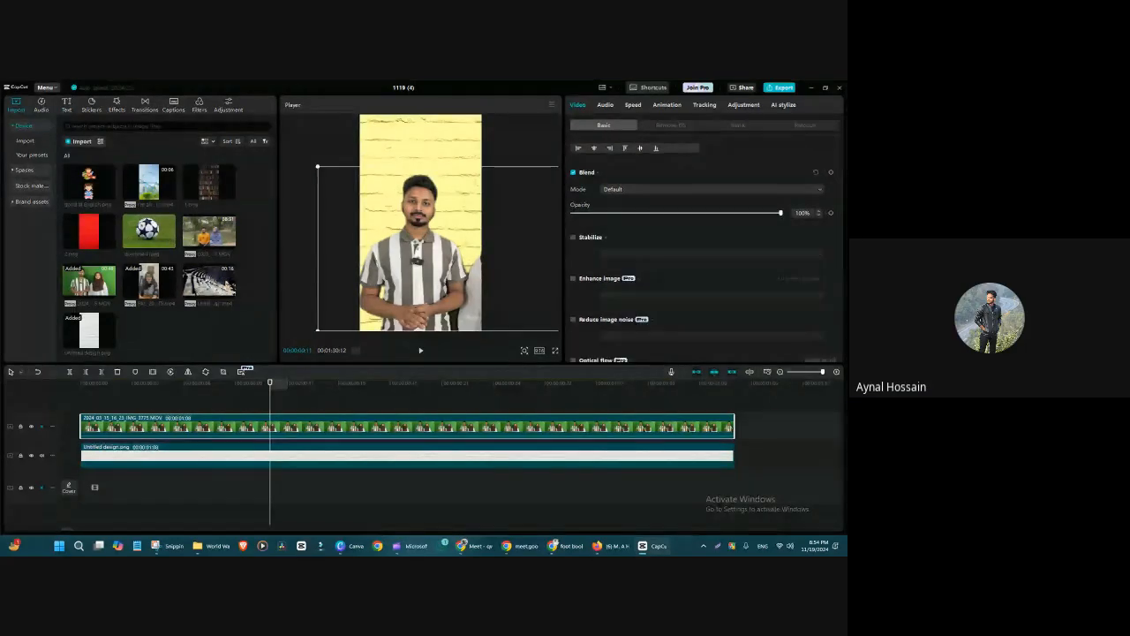
drag(846, 191, 846, 198)
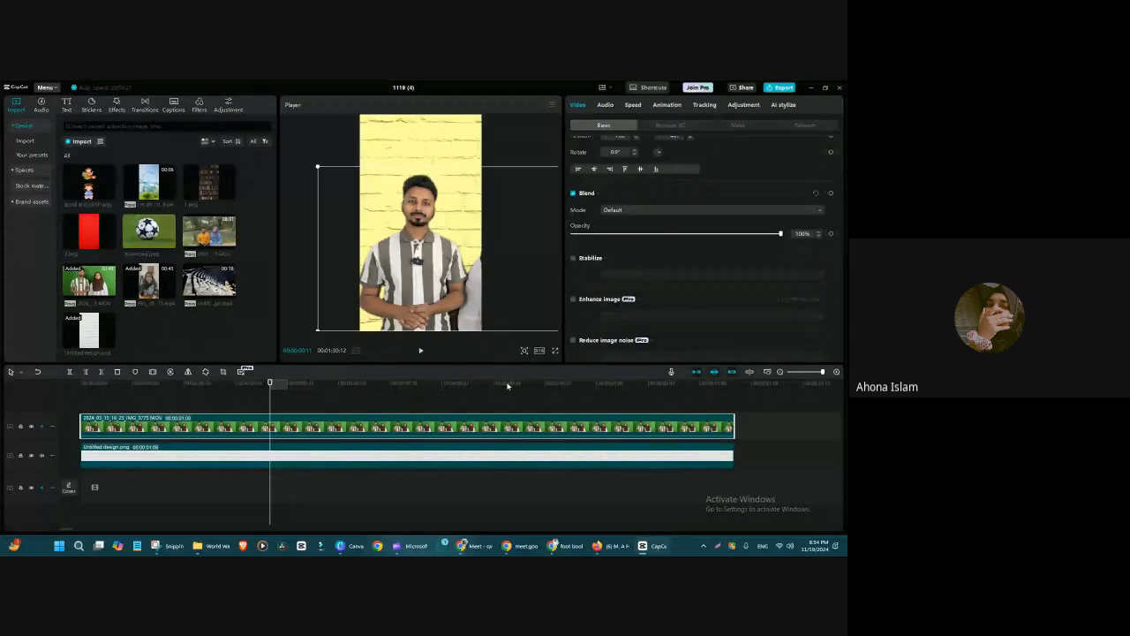
drag(566, 363, 565, 381)
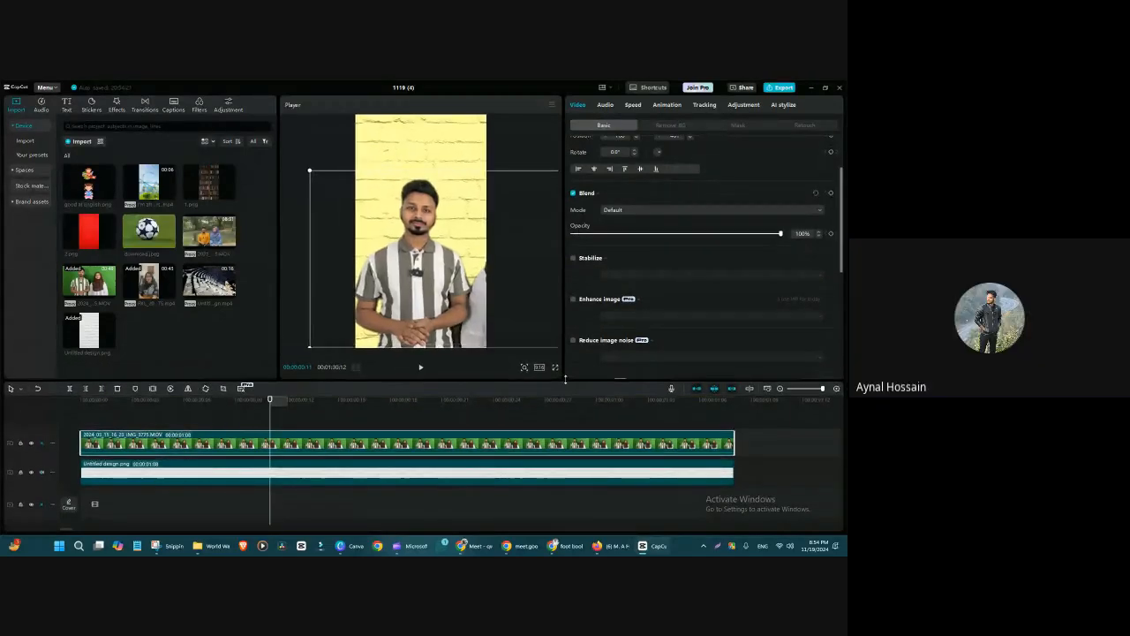
scroll(626, 355, up, 3)
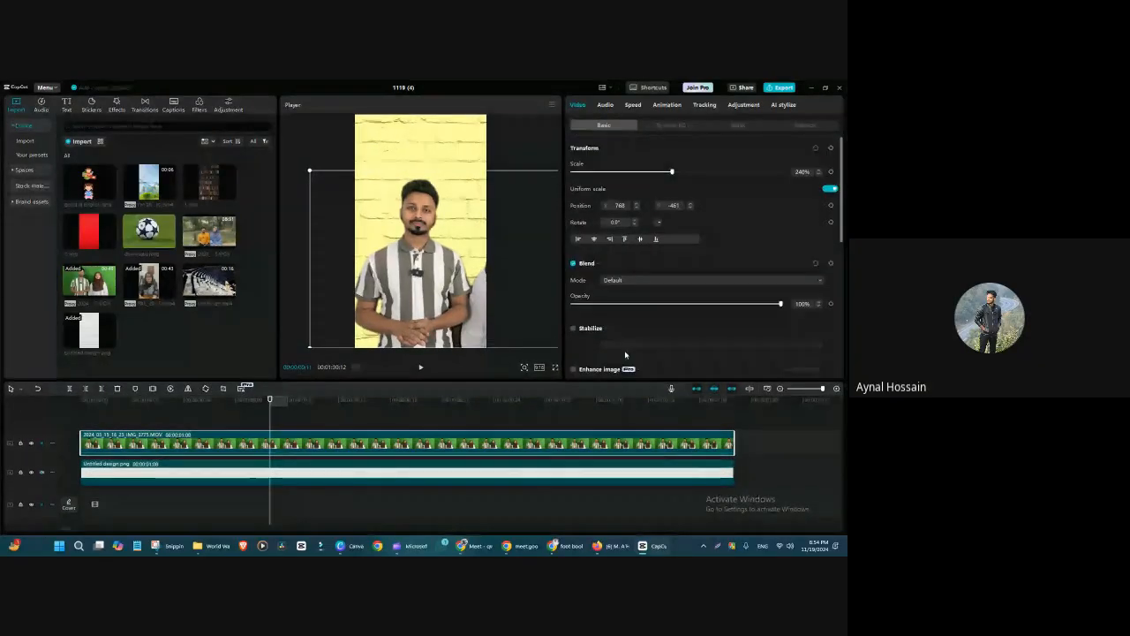
scroll(751, 265, down, 1)
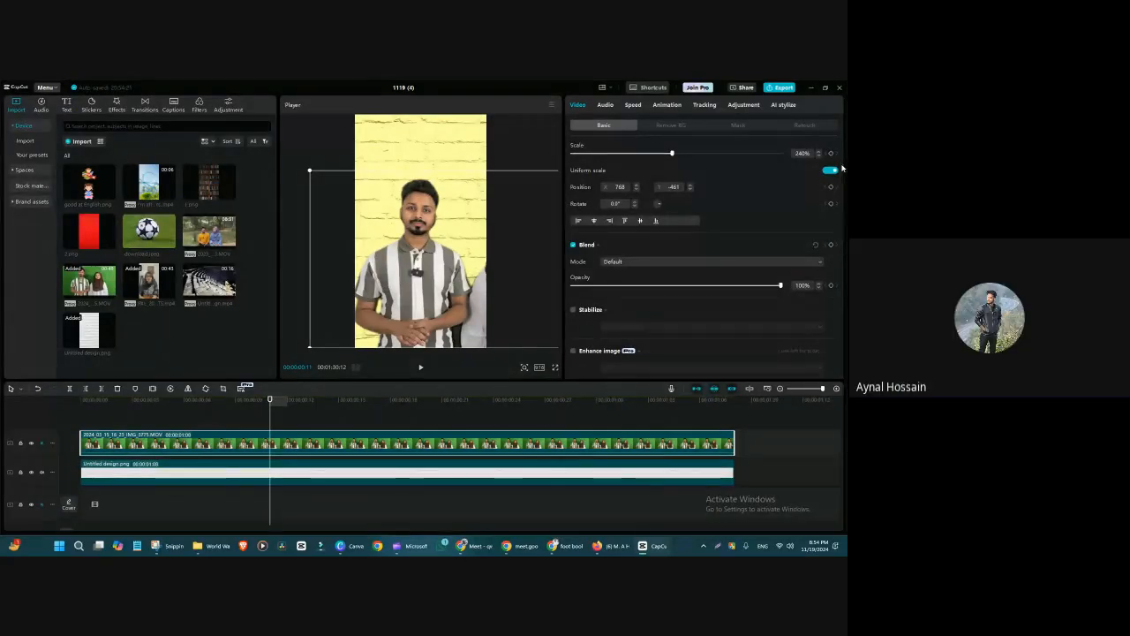
drag(842, 169, 843, 174)
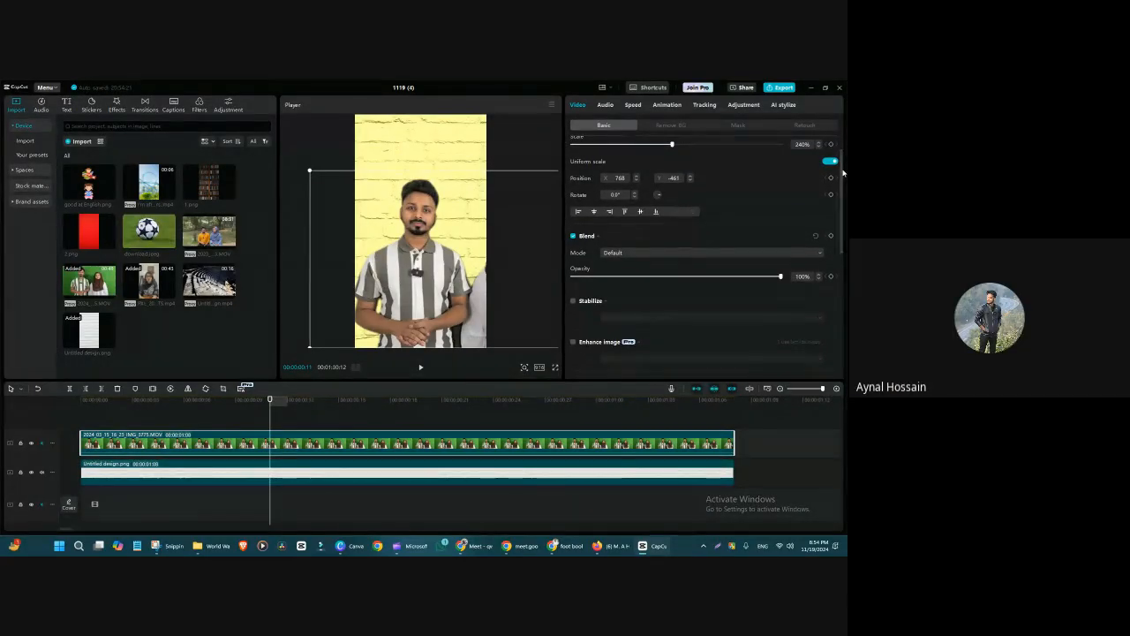
scroll(843, 173, down, 1)
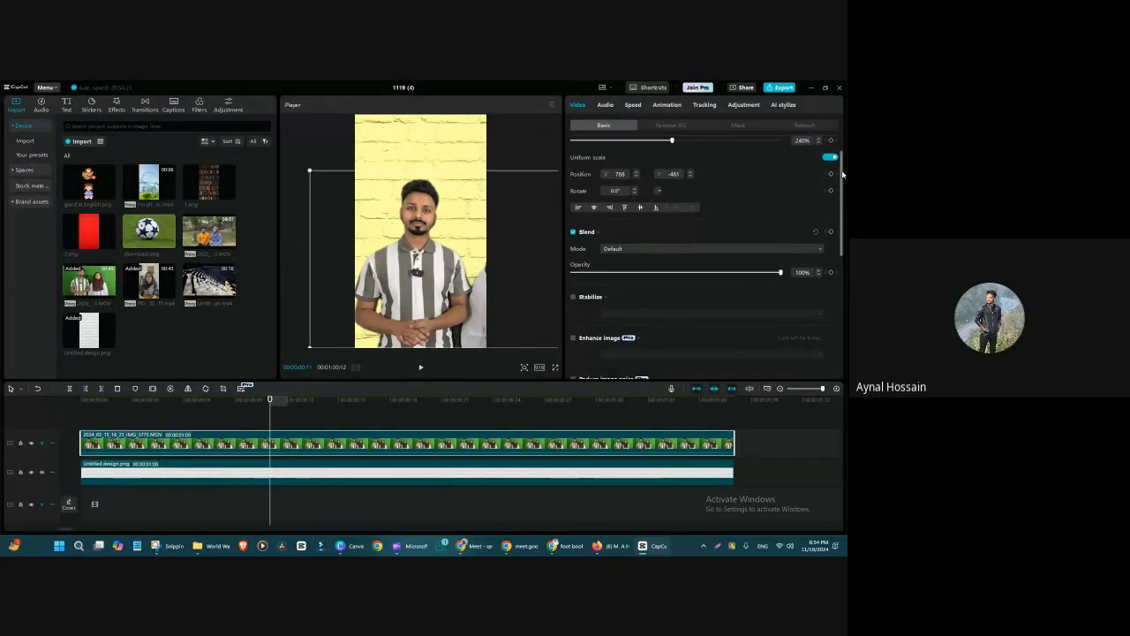
drag(842, 174, 842, 156)
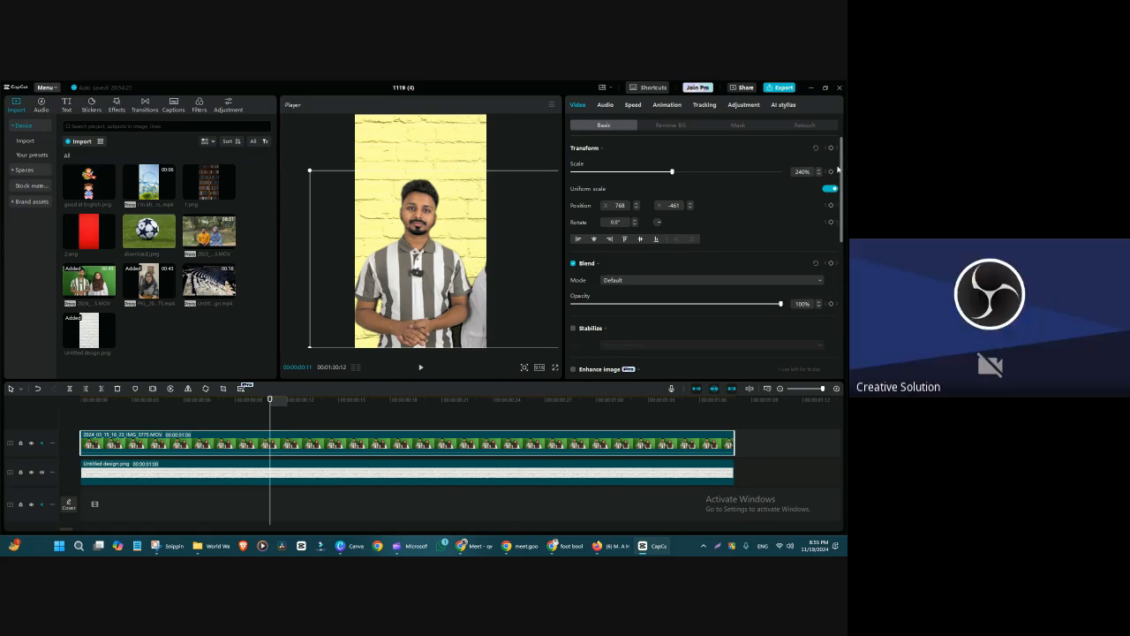
drag(842, 156, 843, 160)
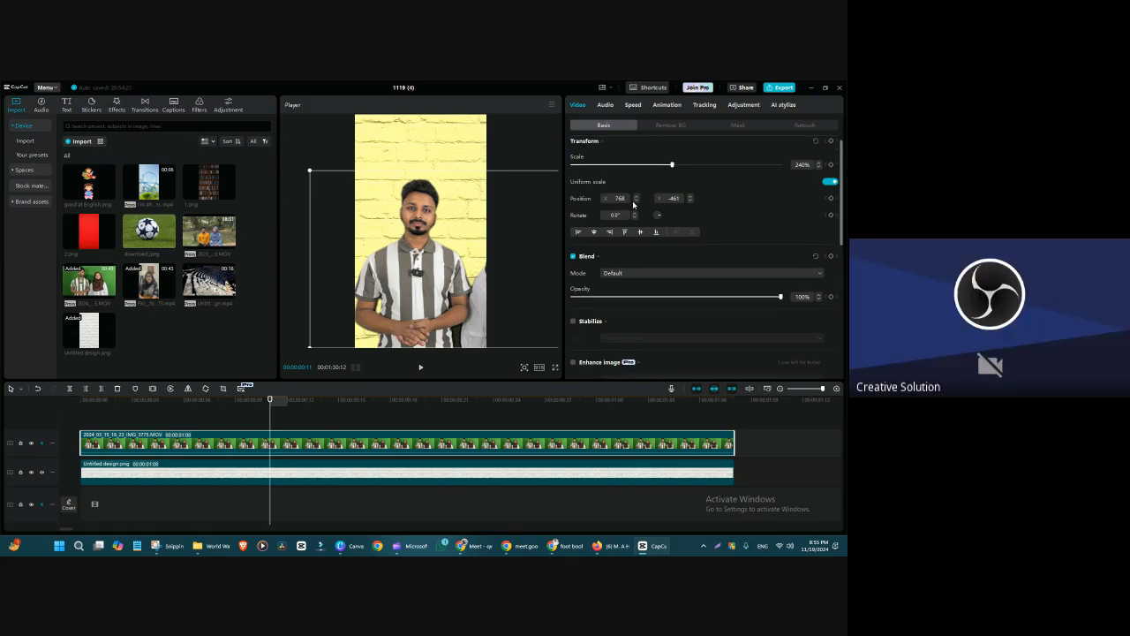
- Add the green-screen video again as the uppermost layer, scale it to 323% and position it at about X 1109, Y -46
drag(83, 283, 79, 428)
scroll(420, 277, up, 10)
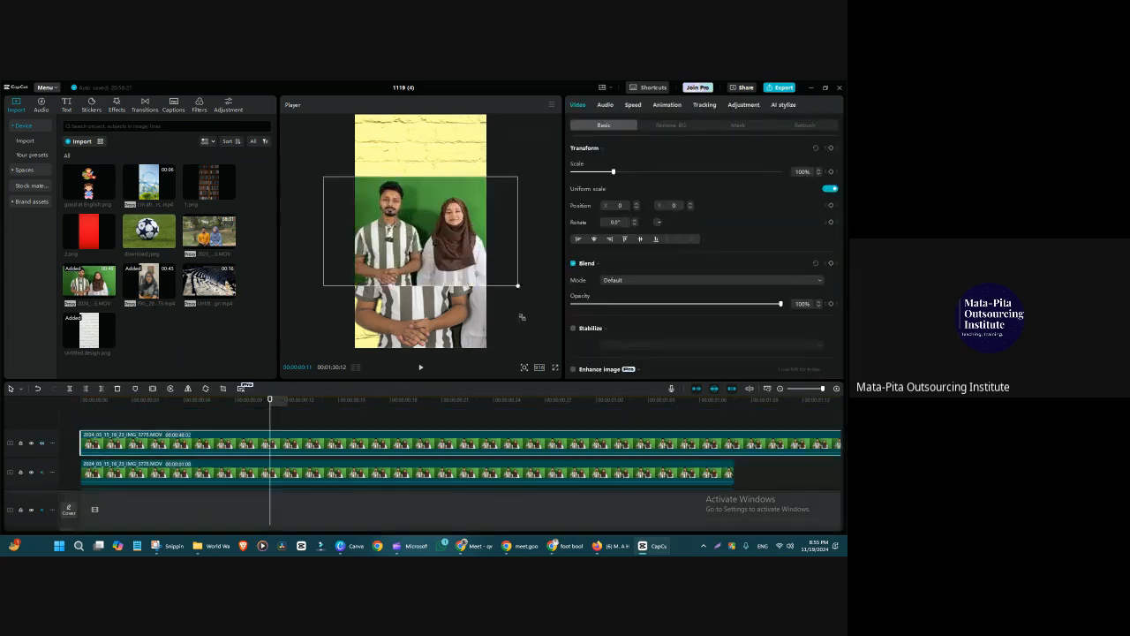
drag(421, 298, 479, 284)
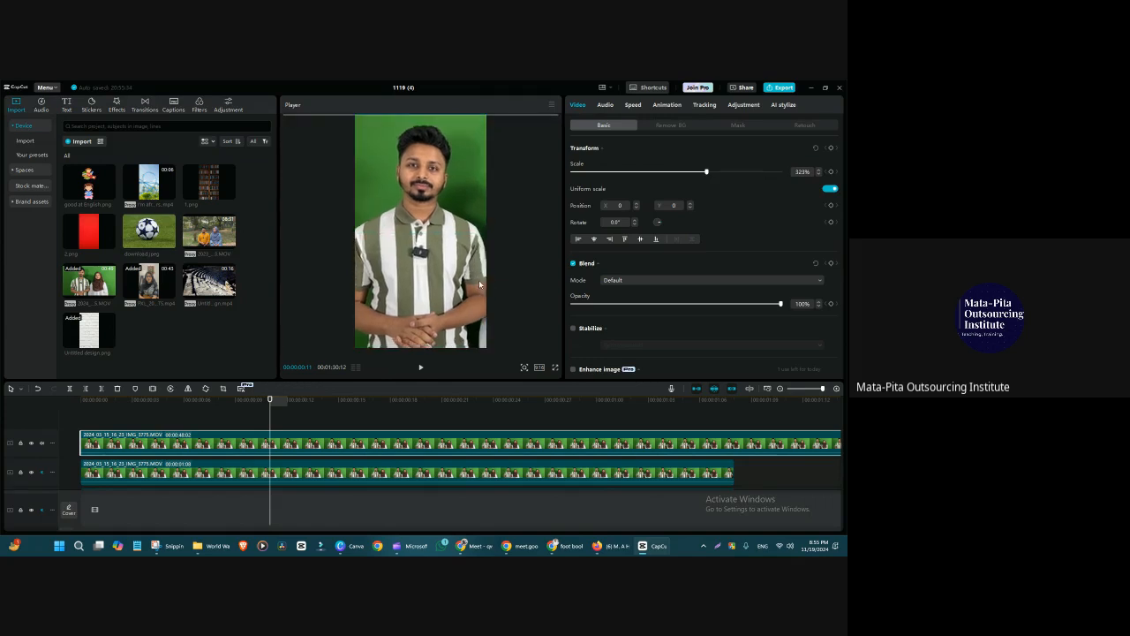
drag(841, 200, 841, 240)
scroll(681, 196, up, 3)
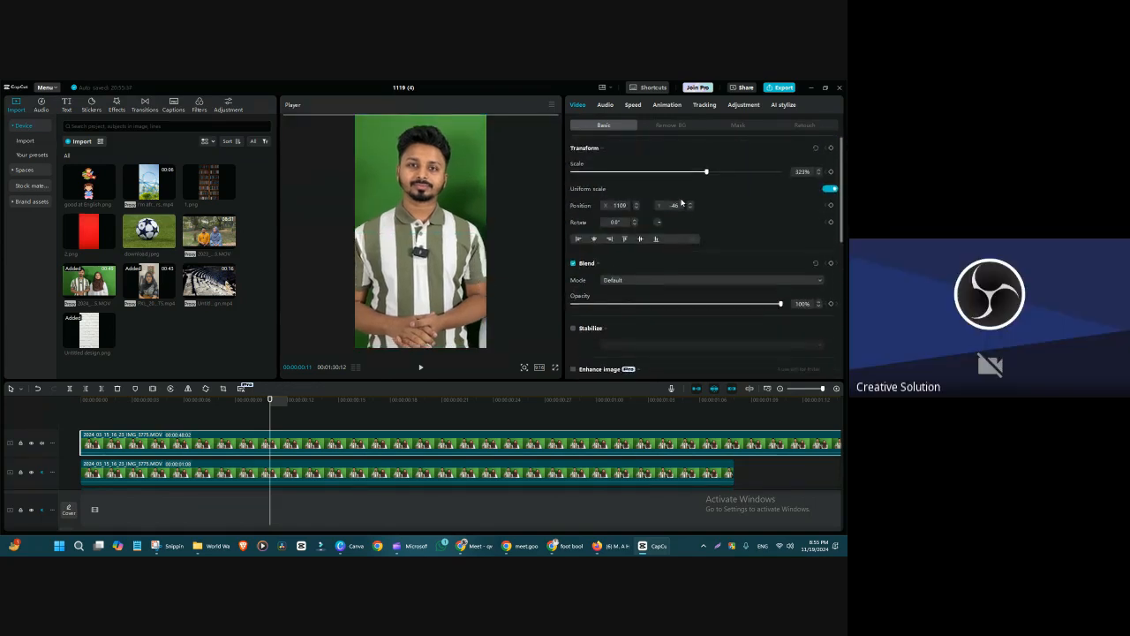
- Split the newly added green-screen clip where the clip below it ends and delete the excess part
scroll(682, 196, down, 5)
scroll(682, 196, up, 2)
drag(266, 410, 736, 444)
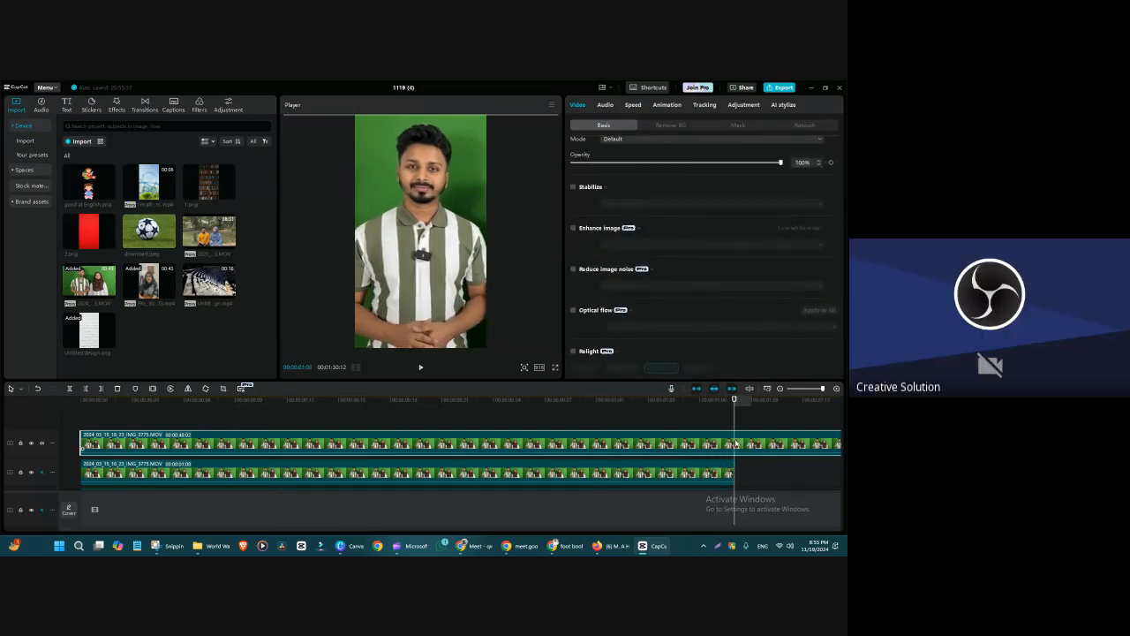
key(ctrl+b)
key(Delete)
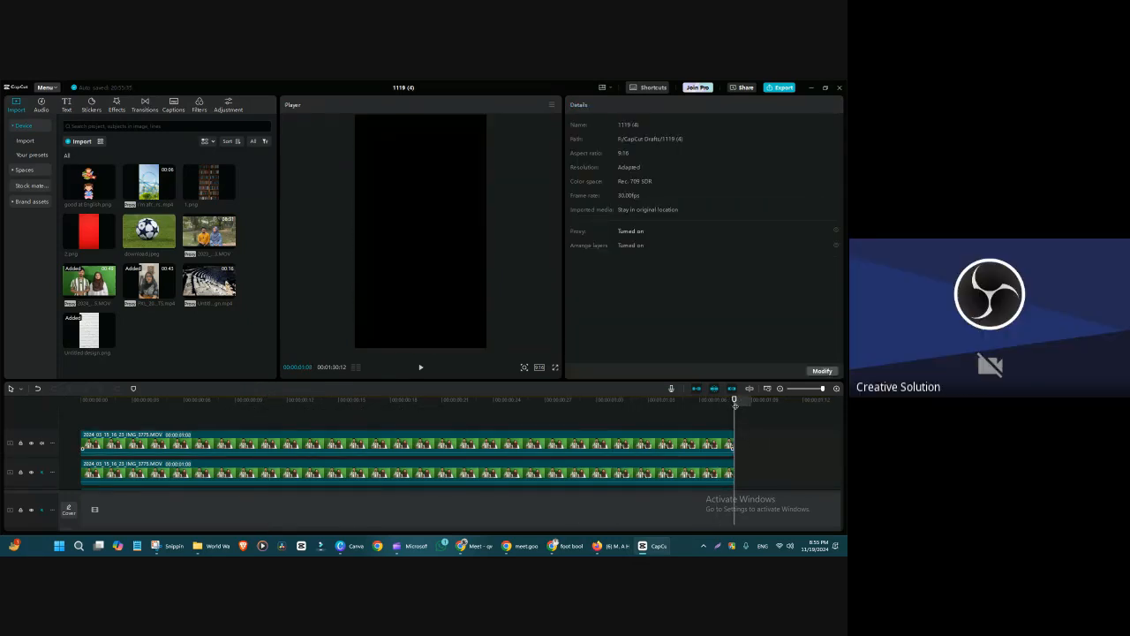
- Turn on Relight for the uppermost green-screen clip and apply the first Creative preset
drag(303, 402, 321, 405)
click(368, 450)
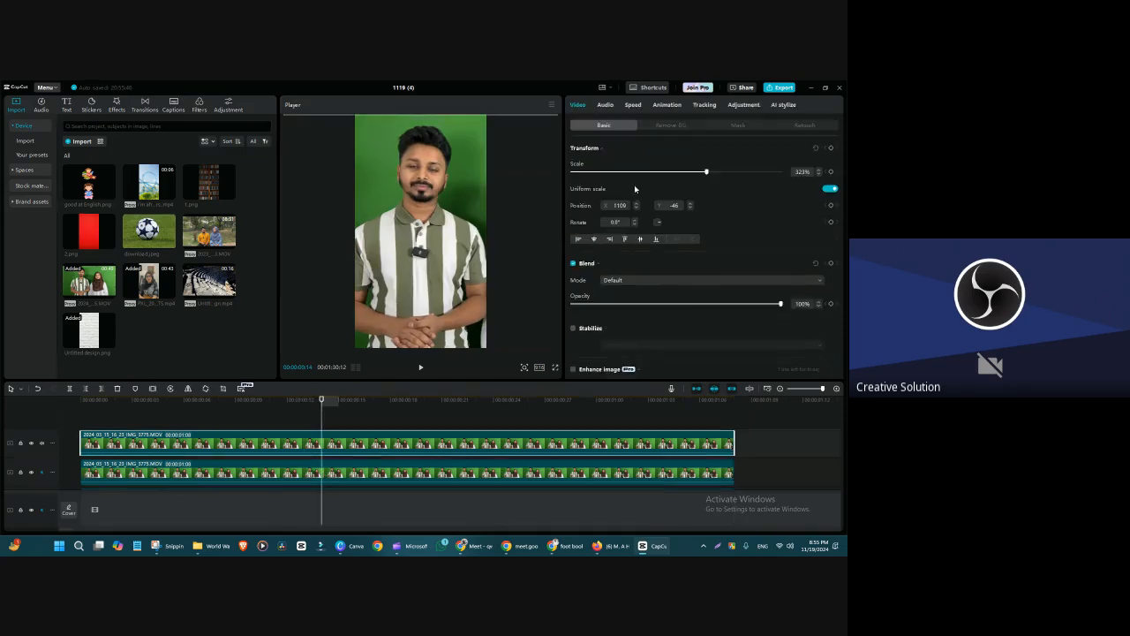
scroll(841, 166, down, 5)
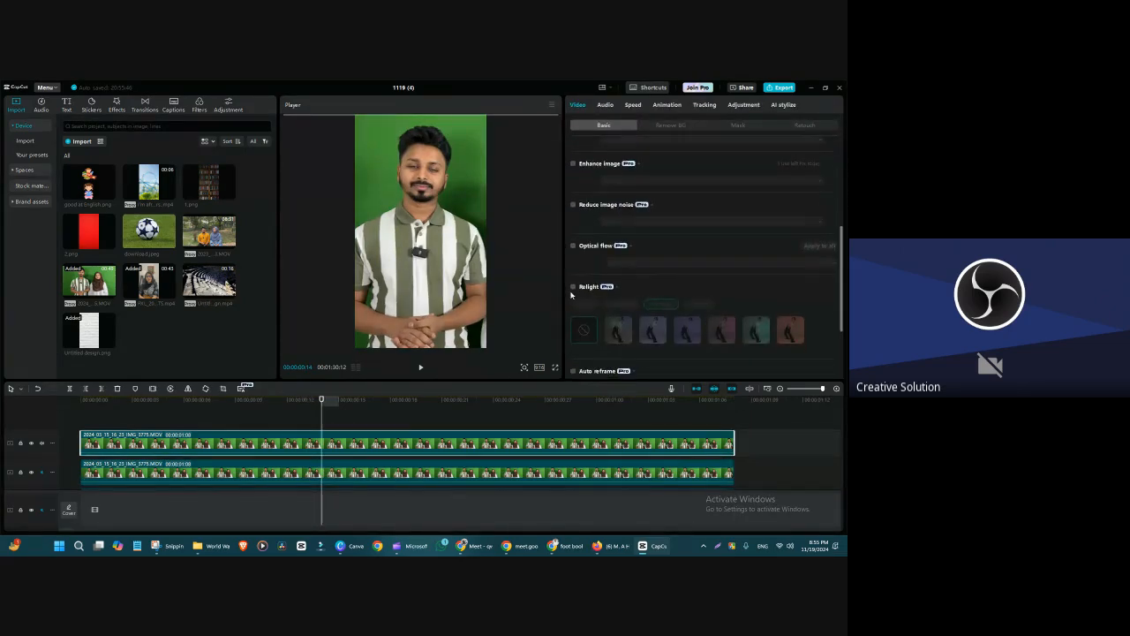
click(574, 286)
click(625, 331)
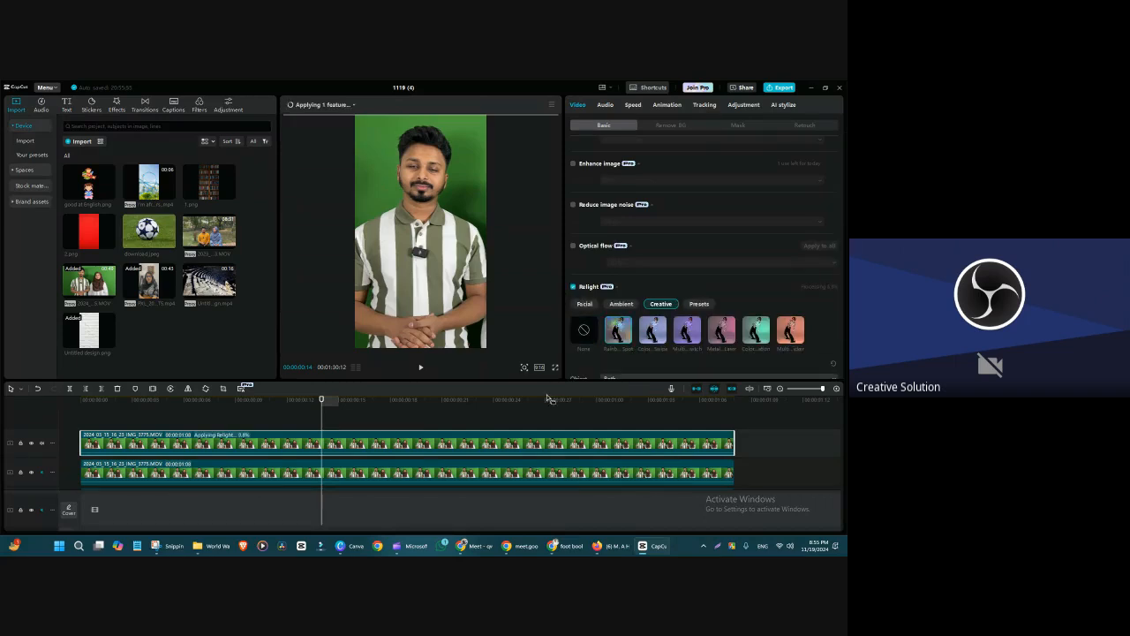
click(353, 104)
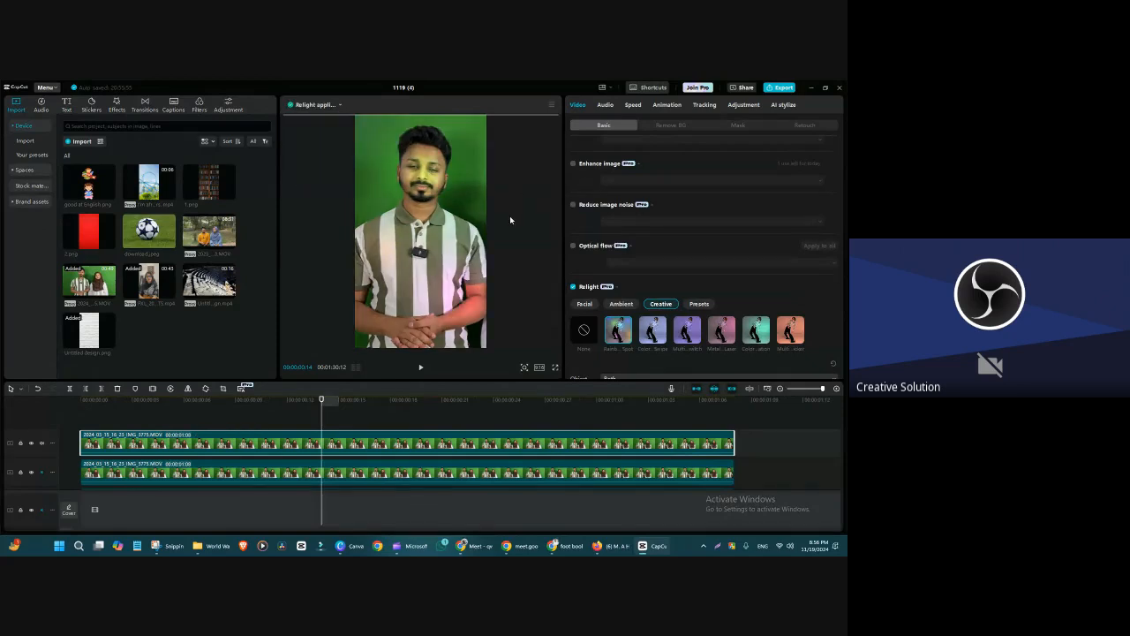
- Set the Creative Relight preset's object to Background and check the clip at several points on the timeline
drag(843, 244, 842, 276)
click(702, 272)
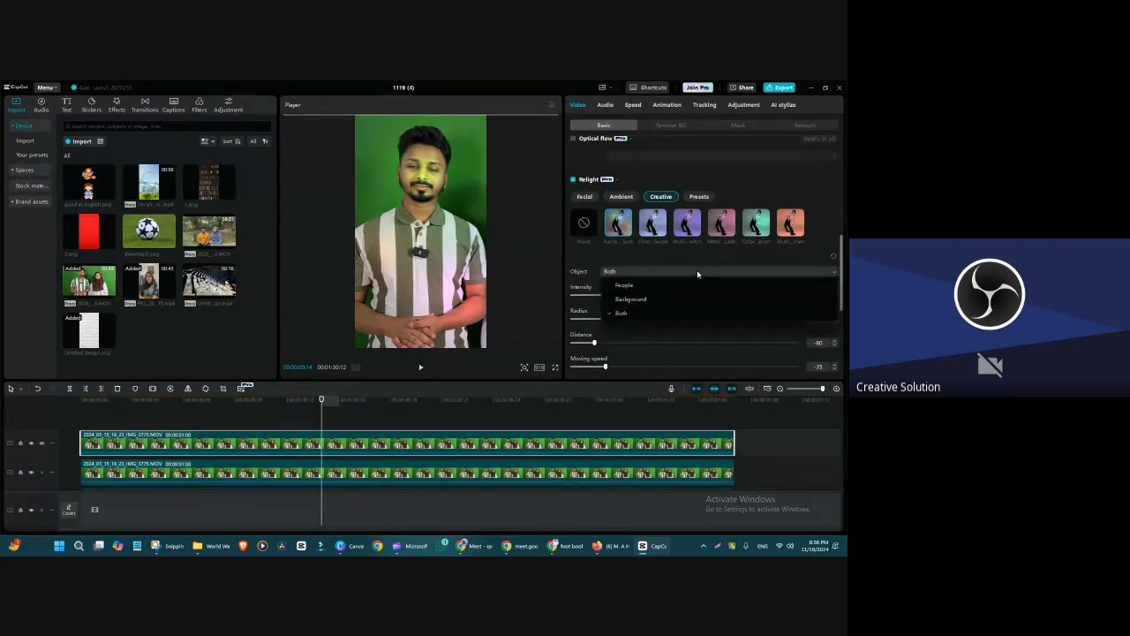
click(633, 301)
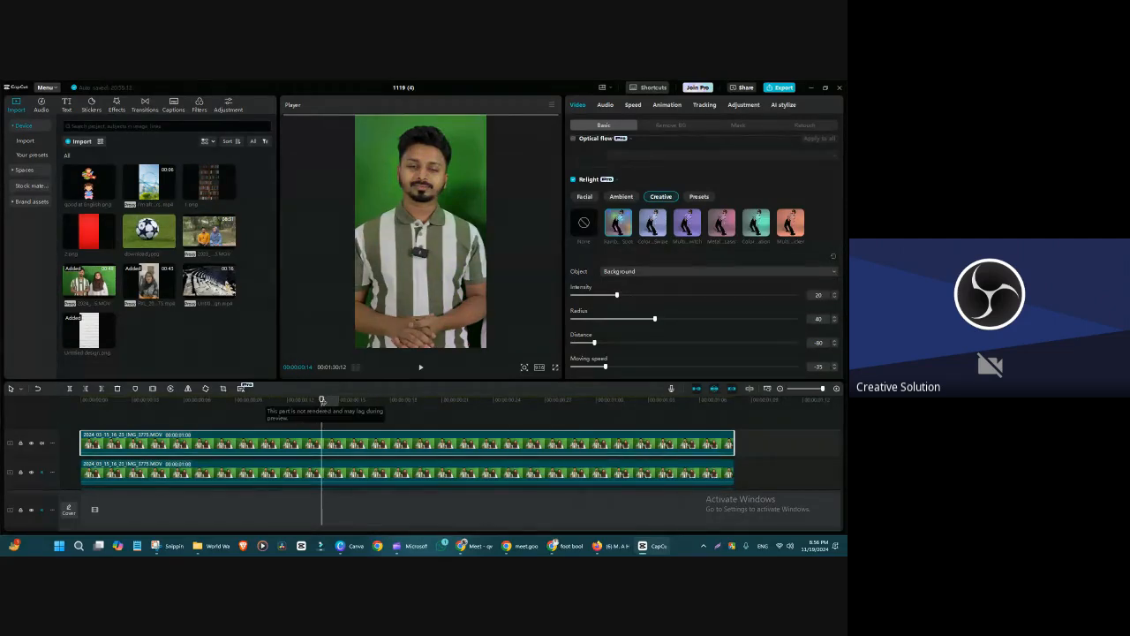
click(390, 401)
click(476, 402)
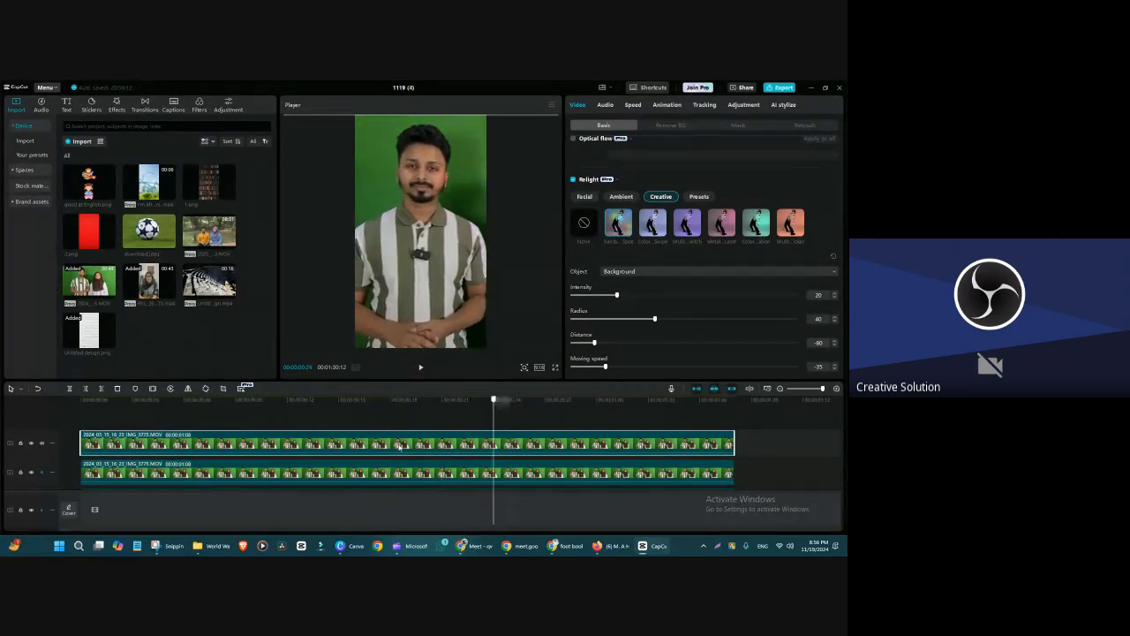
- Play the top clip and scrub through it to examine the Creative relight effect on the background
click(144, 436)
click(128, 436)
key(space)
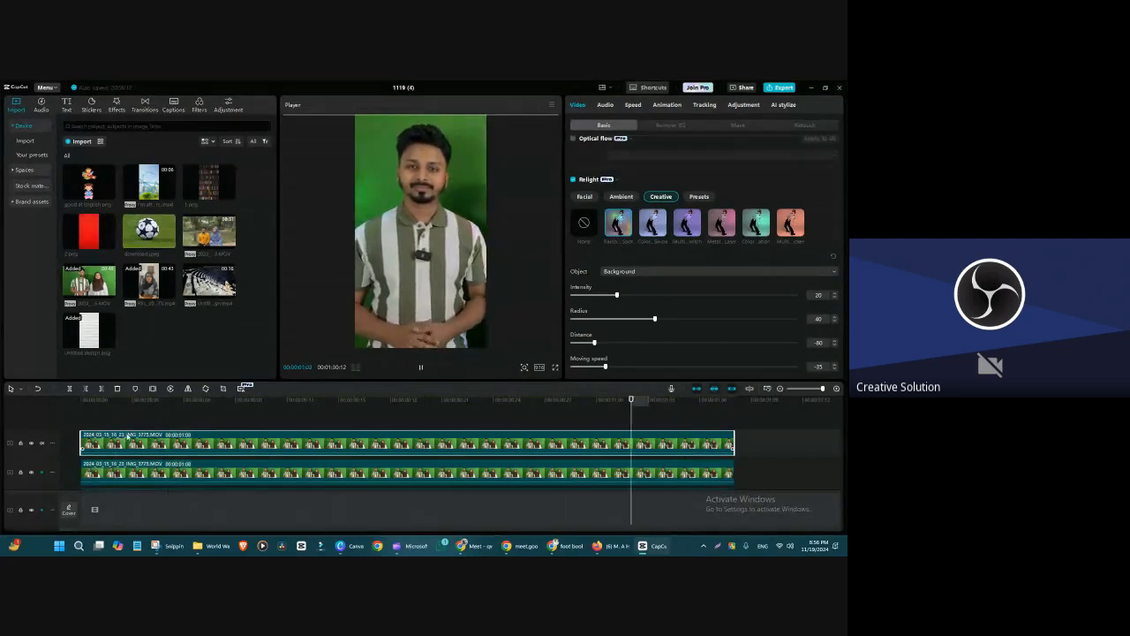
key(space)
scroll(128, 436, down, 3)
drag(447, 420, 186, 447)
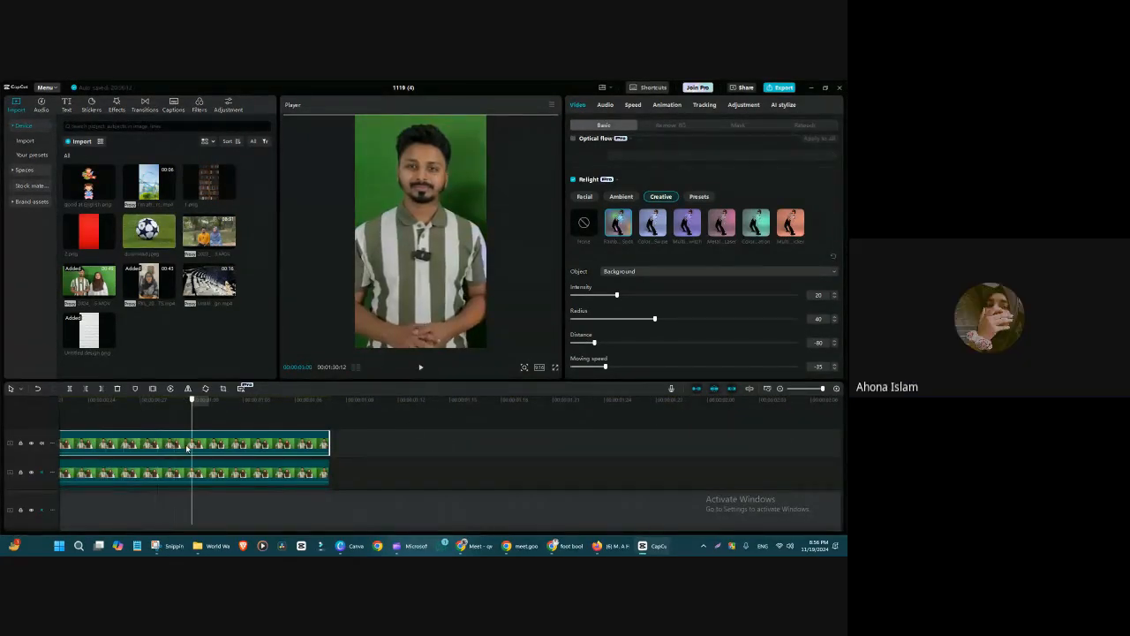
- Apply the second Creative relight effect to the top clip, scrub to an earlier frame and check its Object options
click(653, 222)
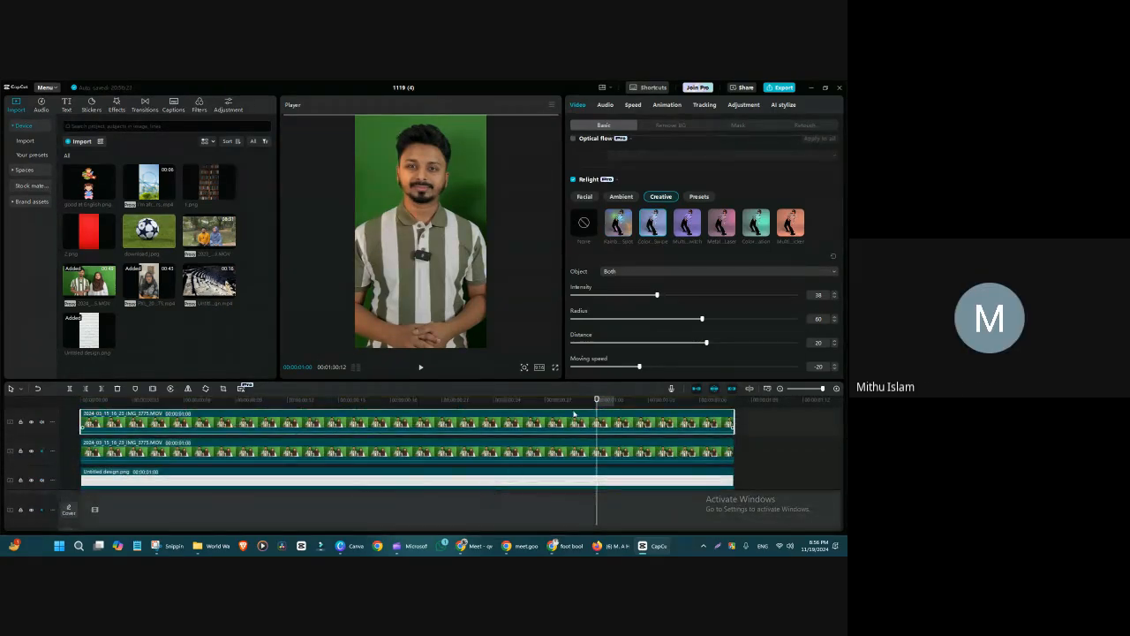
drag(596, 403, 458, 455)
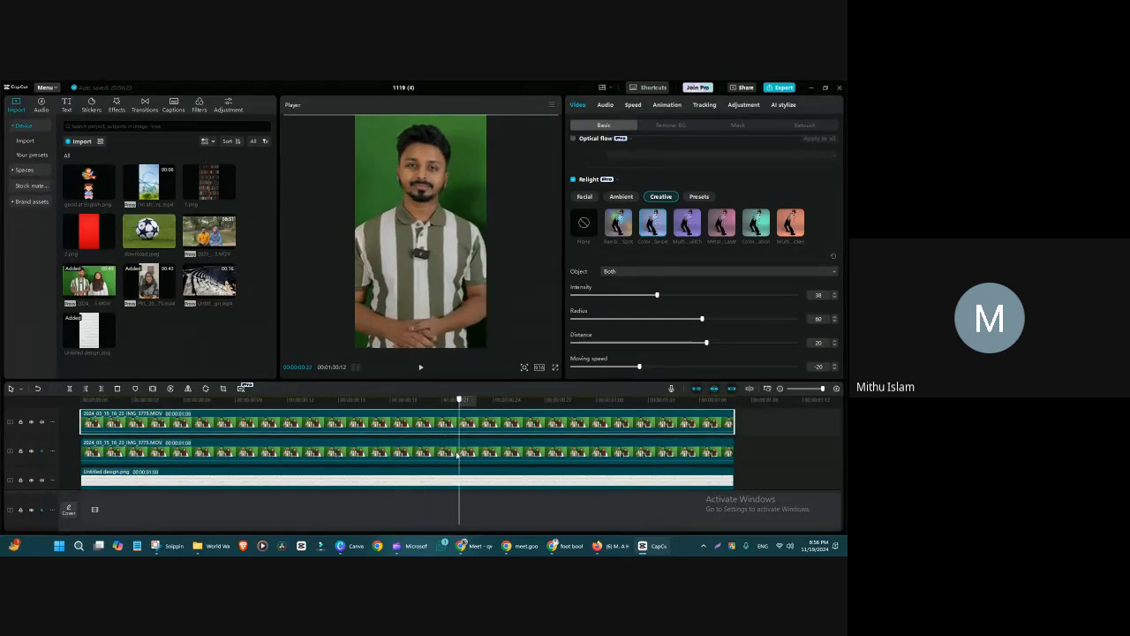
click(649, 271)
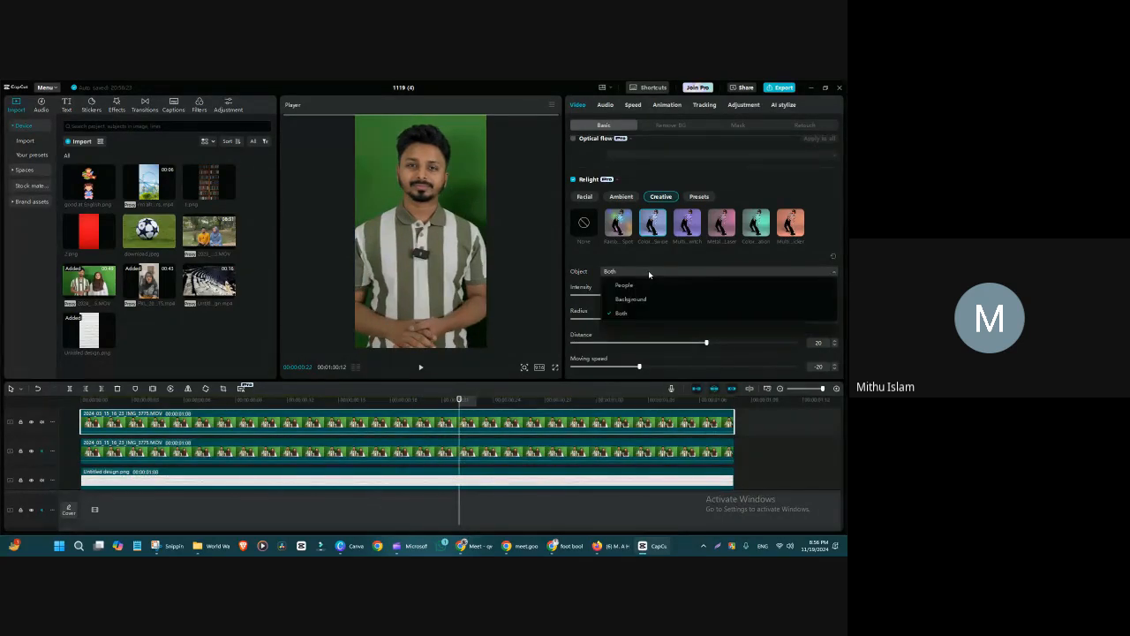
click(649, 271)
- Browse the other relight categories and apply the Neon Bicolor effect from Ambient to the top clip
click(699, 197)
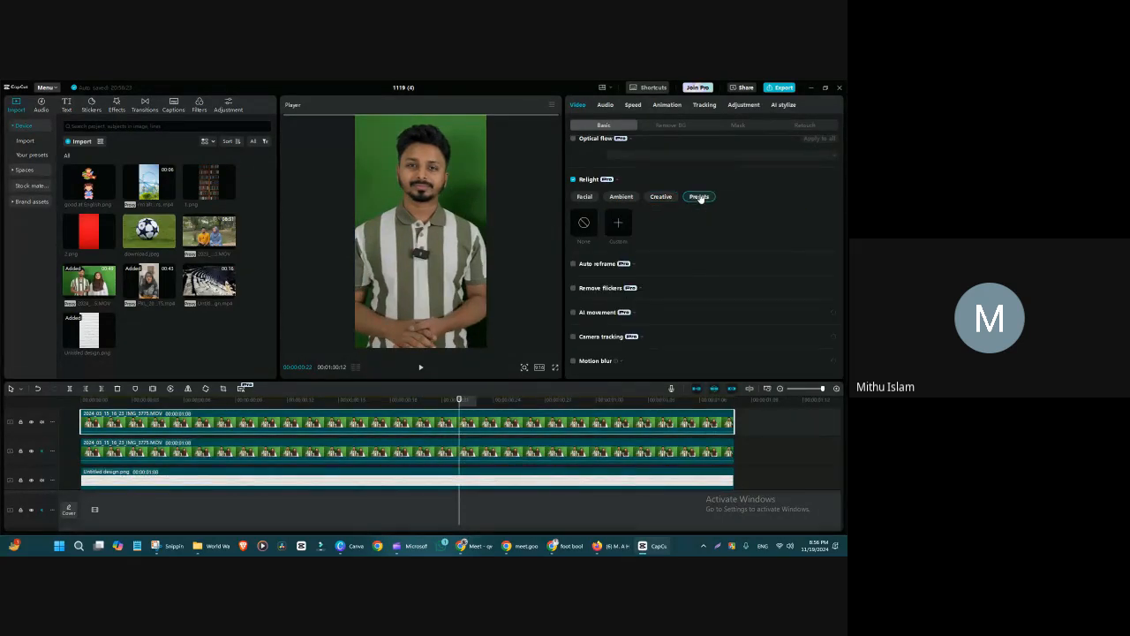
click(586, 197)
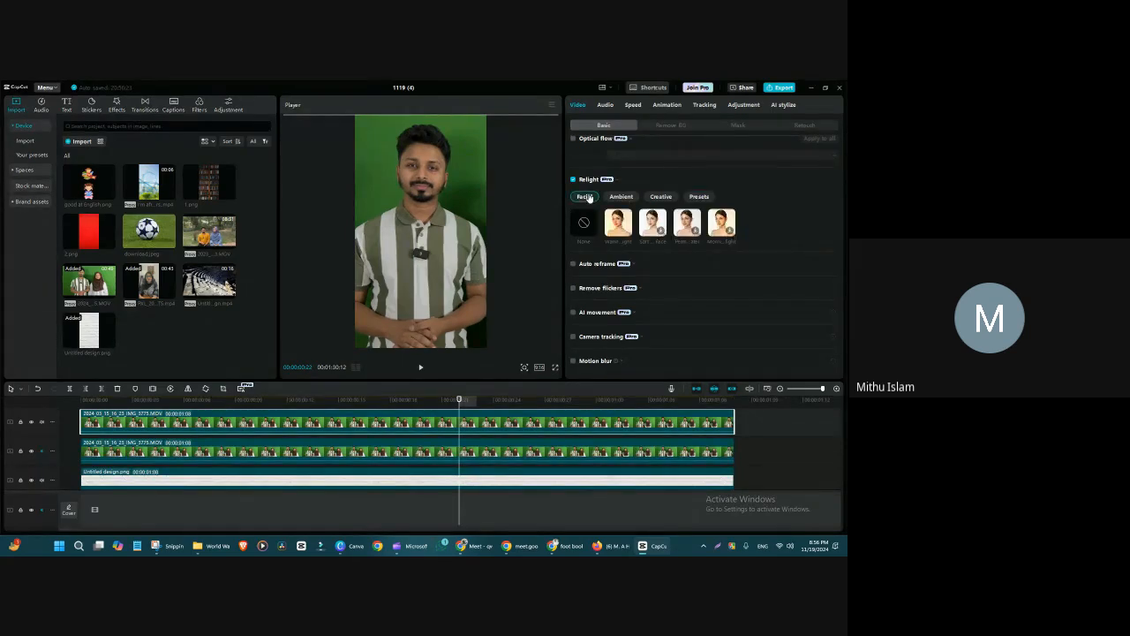
scroll(618, 247, up, 5)
scroll(706, 265, down, 5)
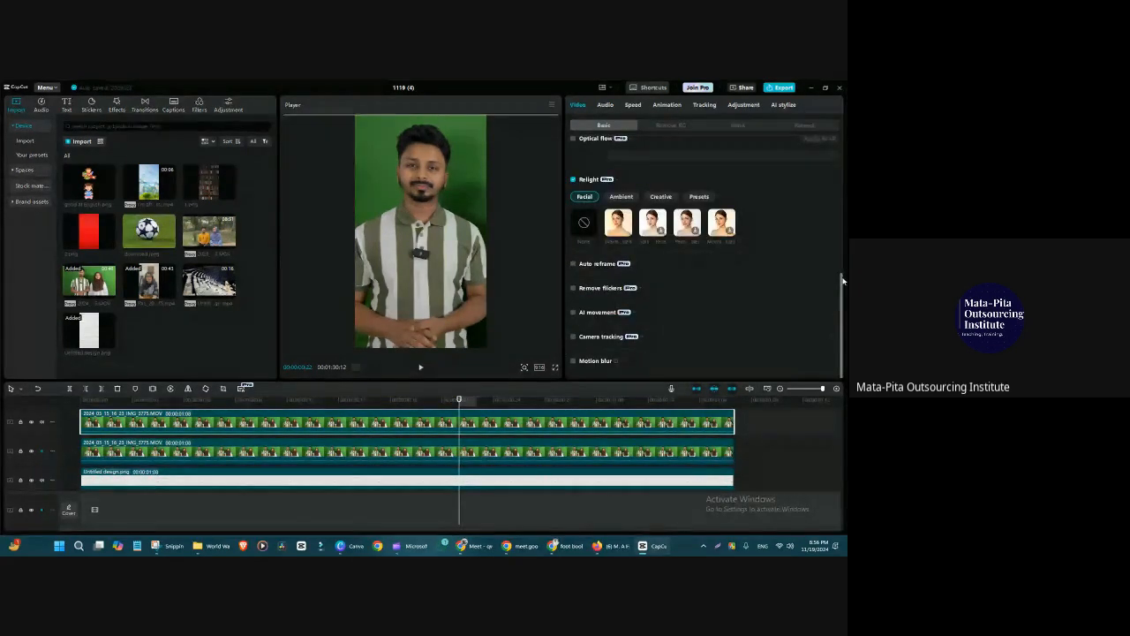
drag(842, 280, 840, 250)
click(621, 246)
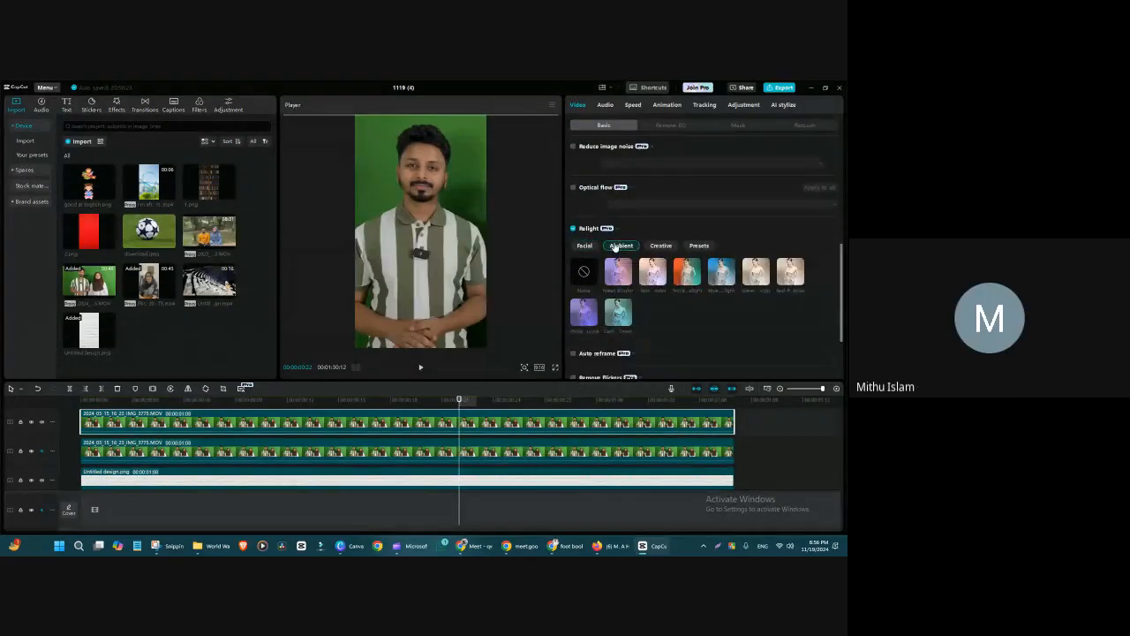
click(618, 271)
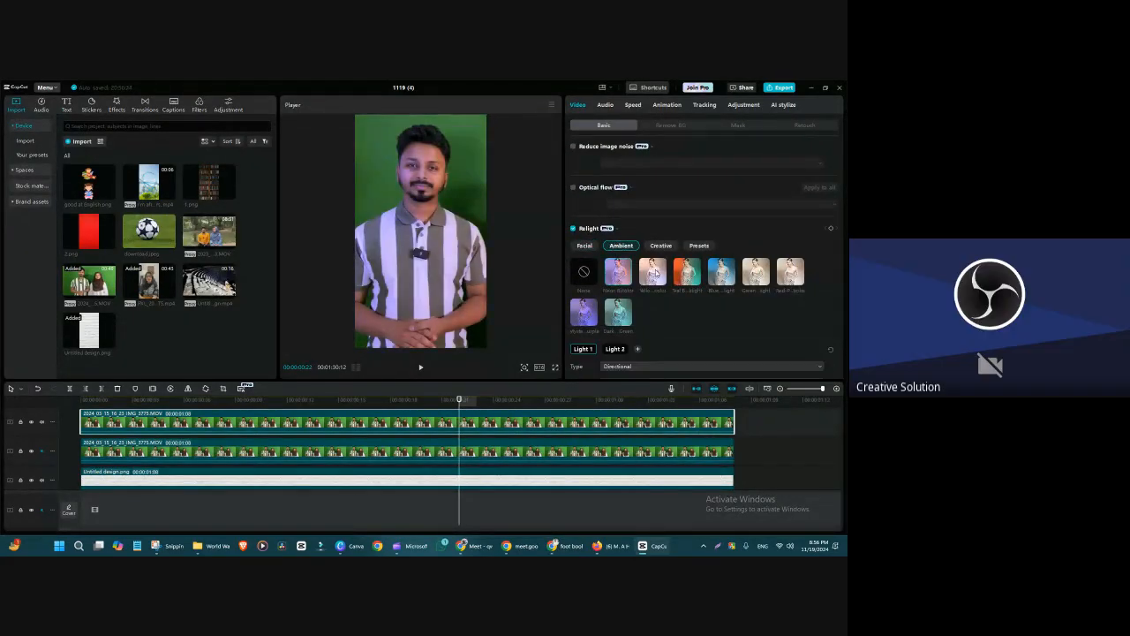
click(654, 273)
click(618, 269)
- Set the type of Light 1 in the Neon Bicolor relight to Point
drag(841, 277, 841, 307)
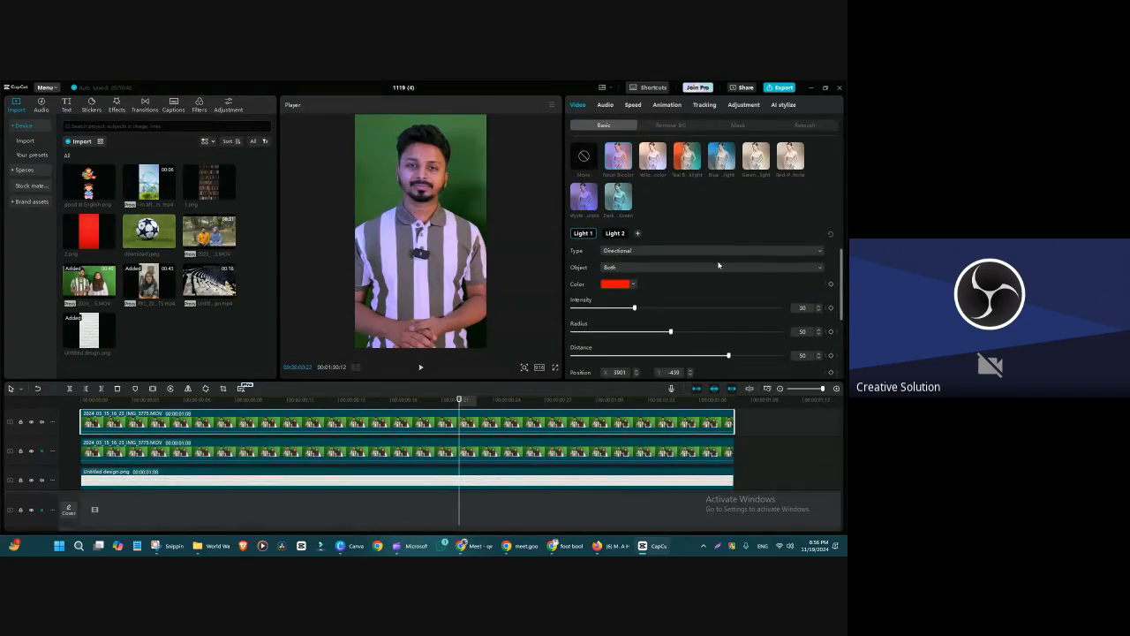
click(658, 251)
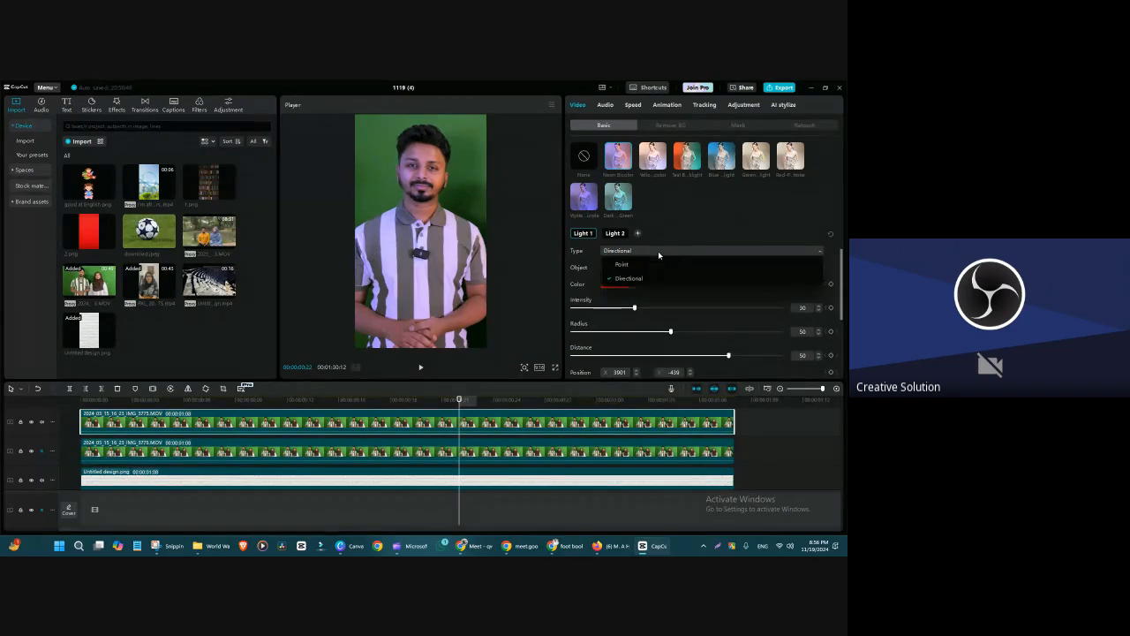
click(634, 265)
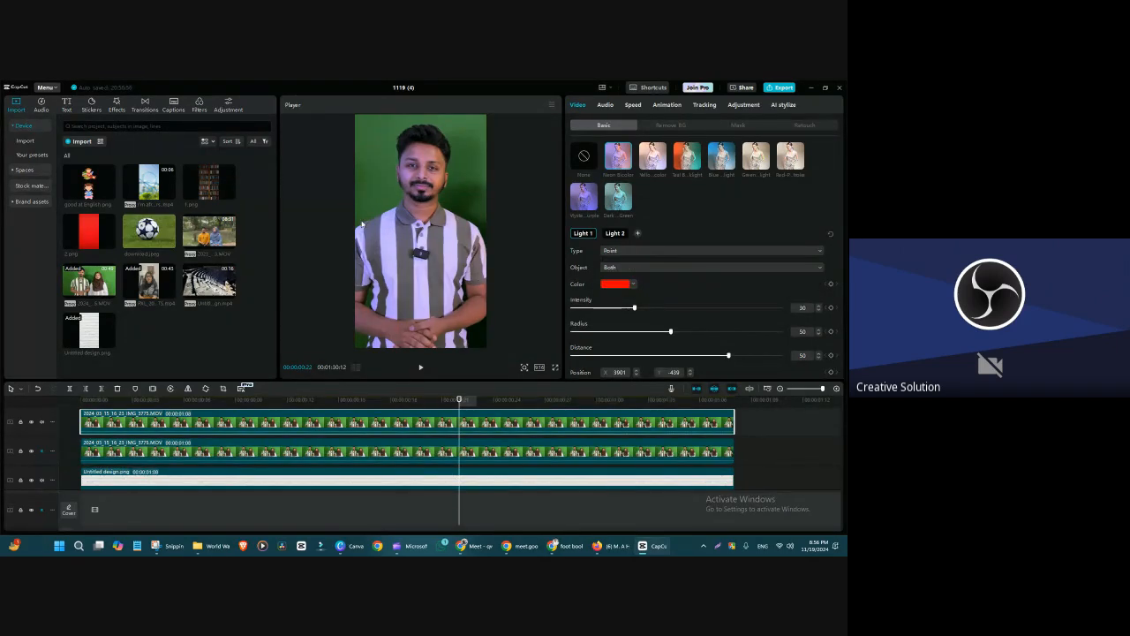
scroll(629, 270, up, 4)
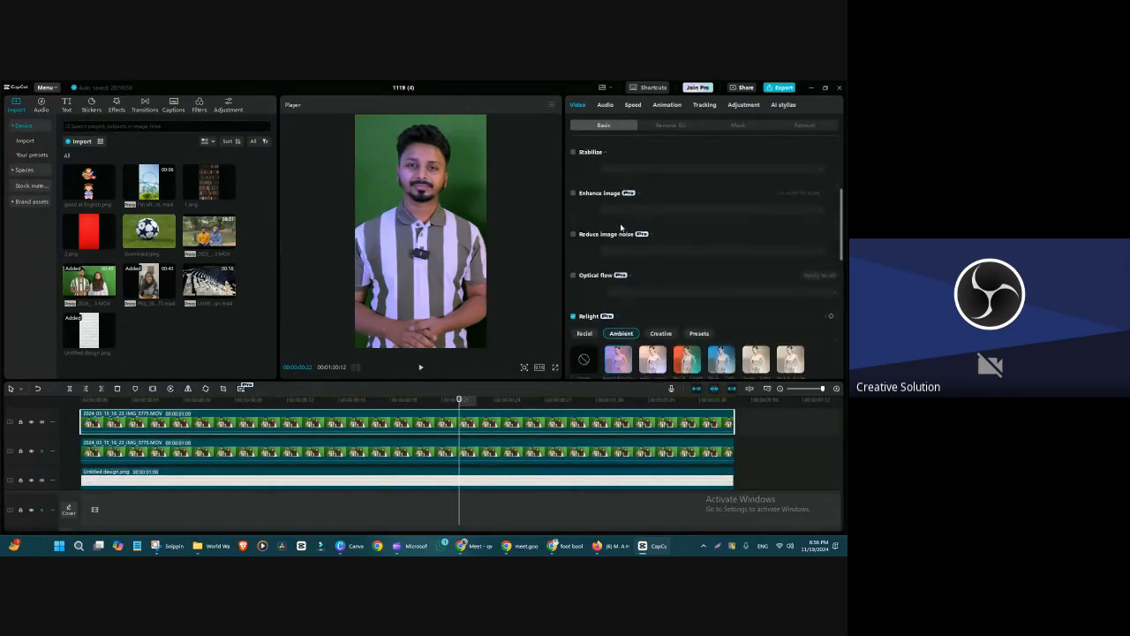
scroll(623, 238, down, 5)
scroll(625, 212, down, 1)
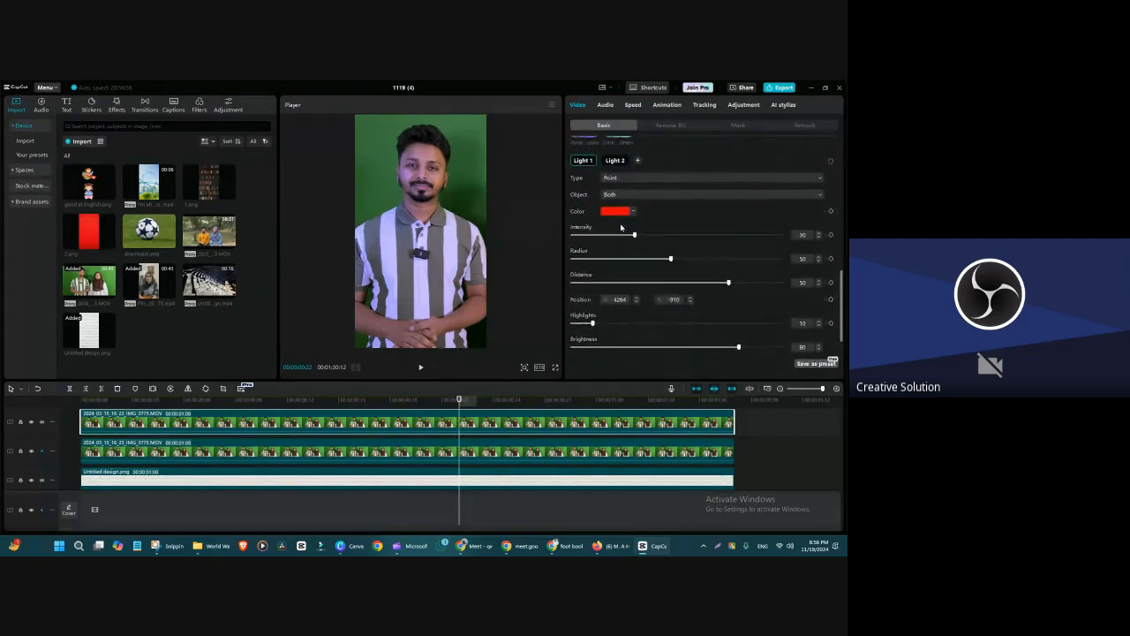
- Set the object affected by Light 1 in the Neon Bicolor relight to People
click(631, 179)
click(671, 192)
click(714, 195)
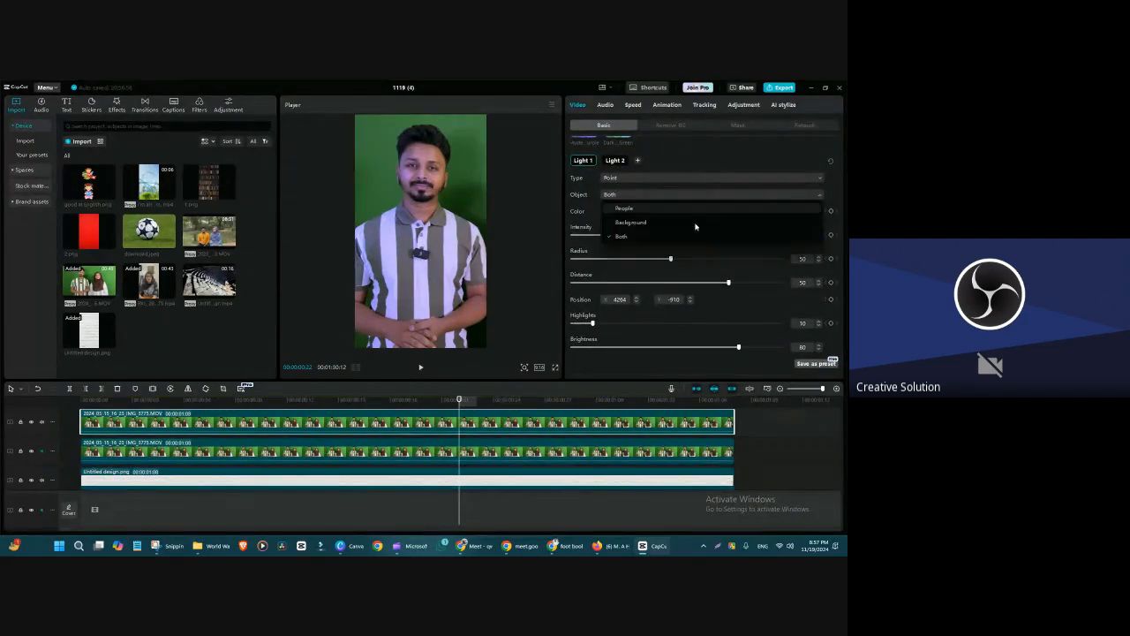
click(662, 209)
scroll(821, 265, up, 5)
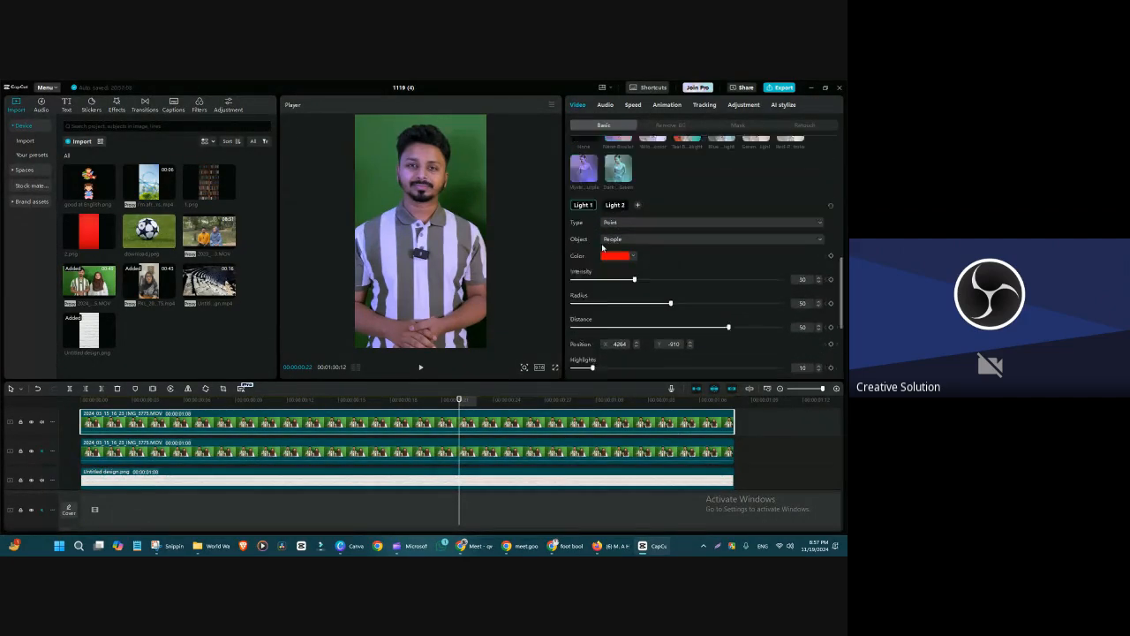
scroll(834, 269, down, 2)
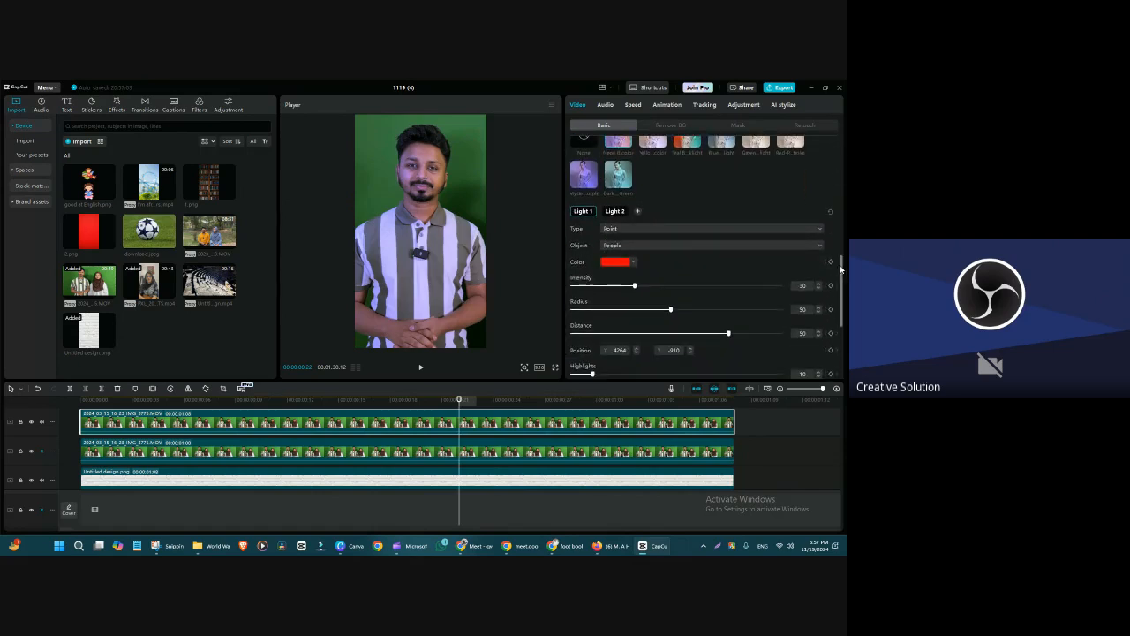
scroll(645, 212, up, 3)
- Compare the Creative, Facial and Ambient relight categories, and apply the Ambient effect immediately after Neon Bicolor to the top clip
click(661, 207)
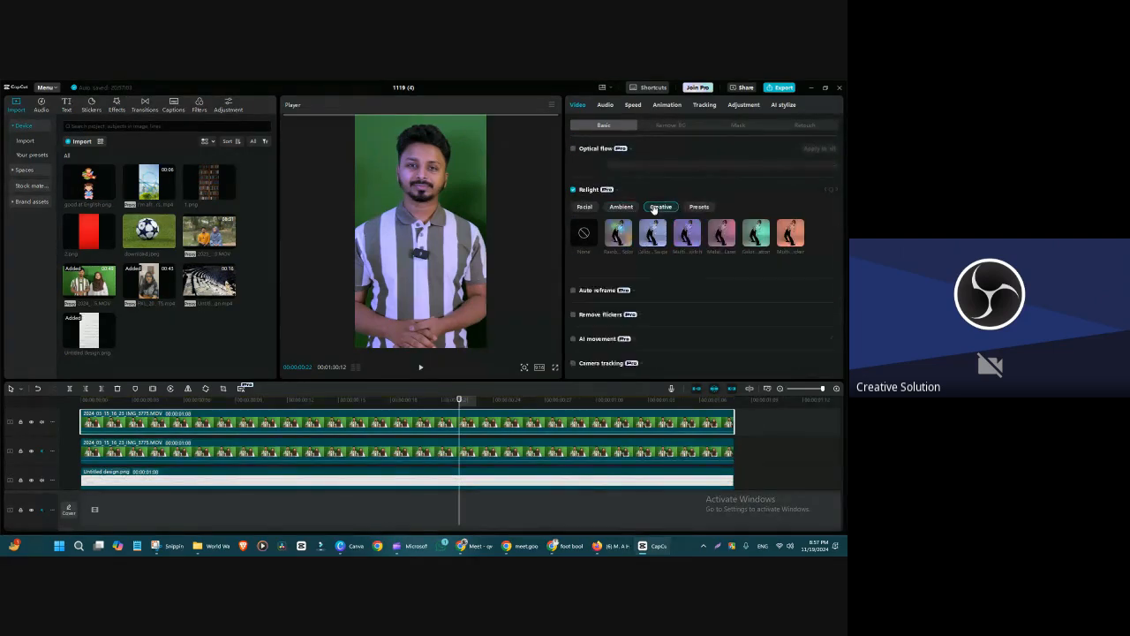
click(621, 207)
click(585, 207)
click(618, 208)
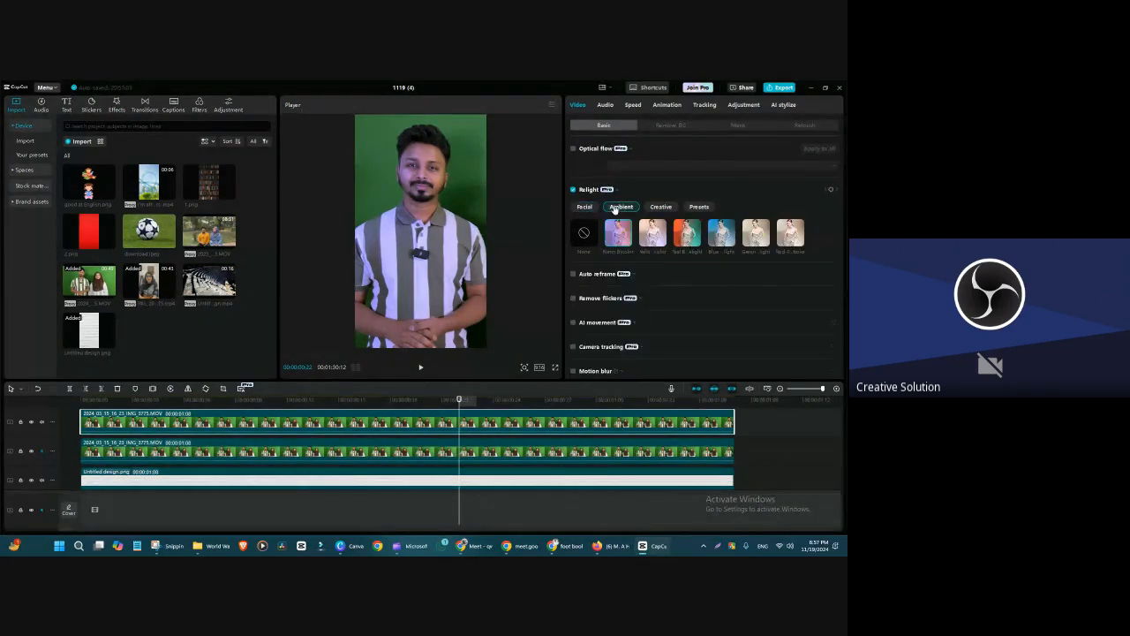
click(585, 208)
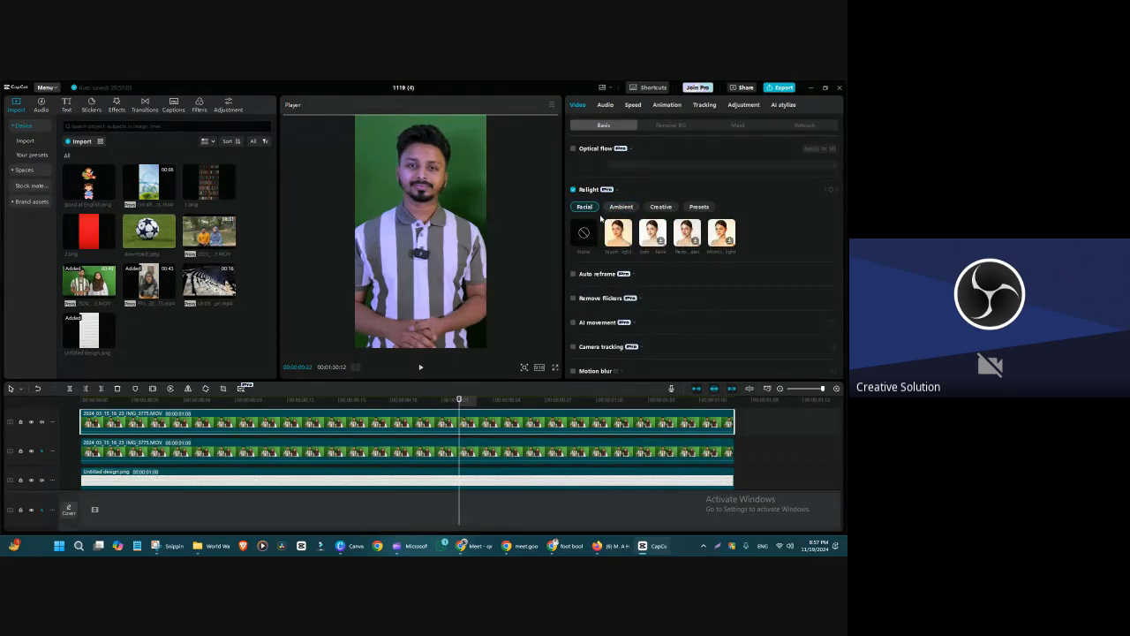
click(627, 210)
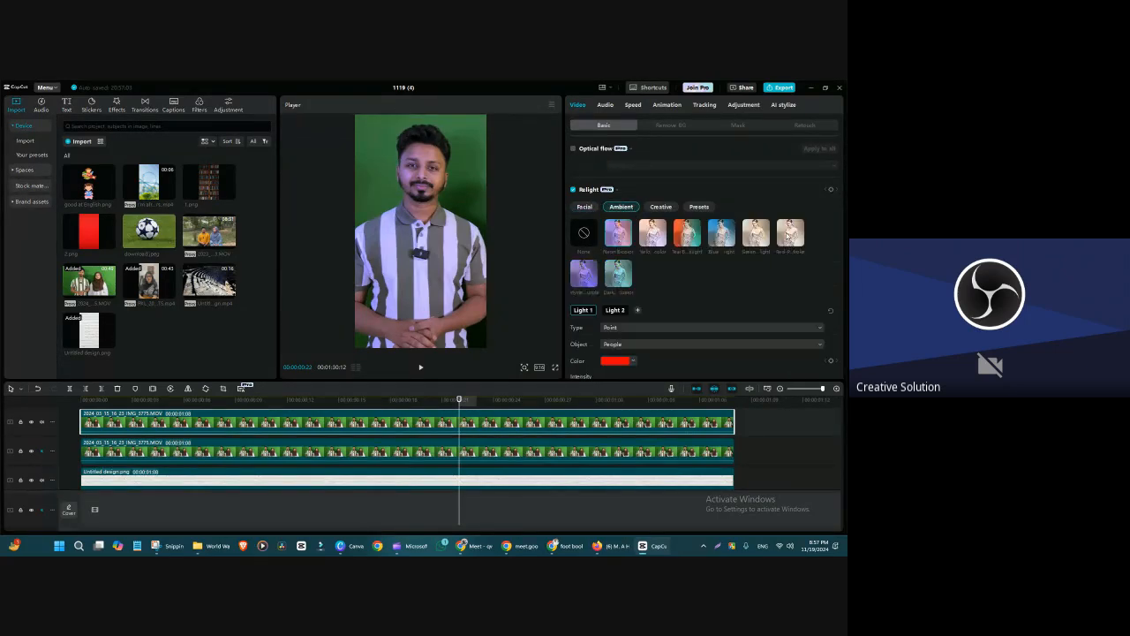
scroll(652, 229, down, 1)
click(652, 214)
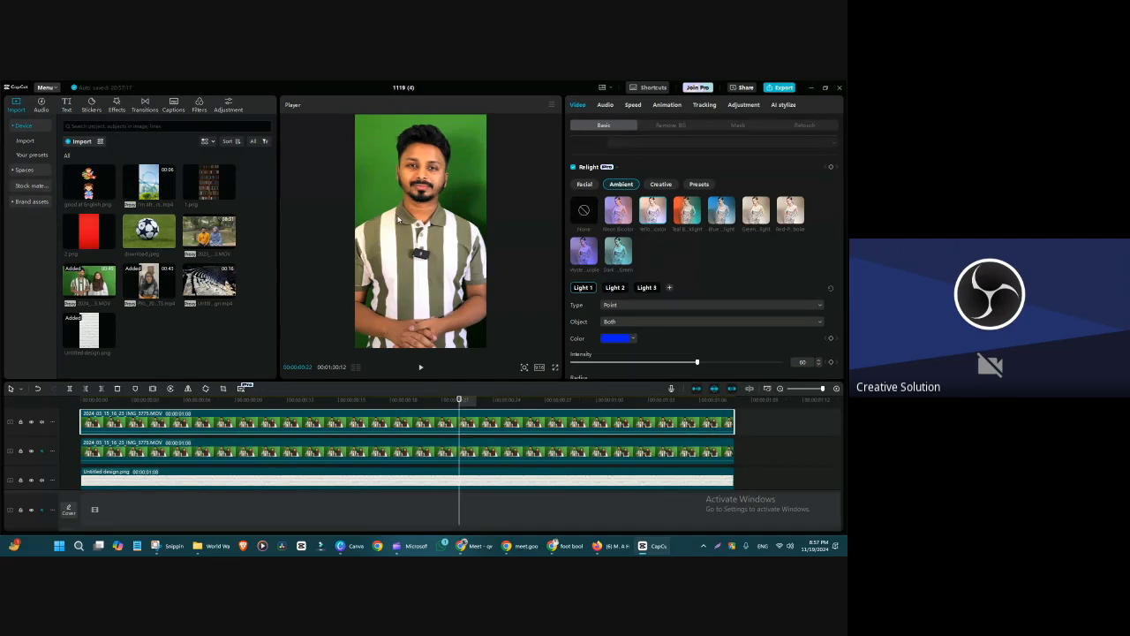
drag(840, 248, 842, 255)
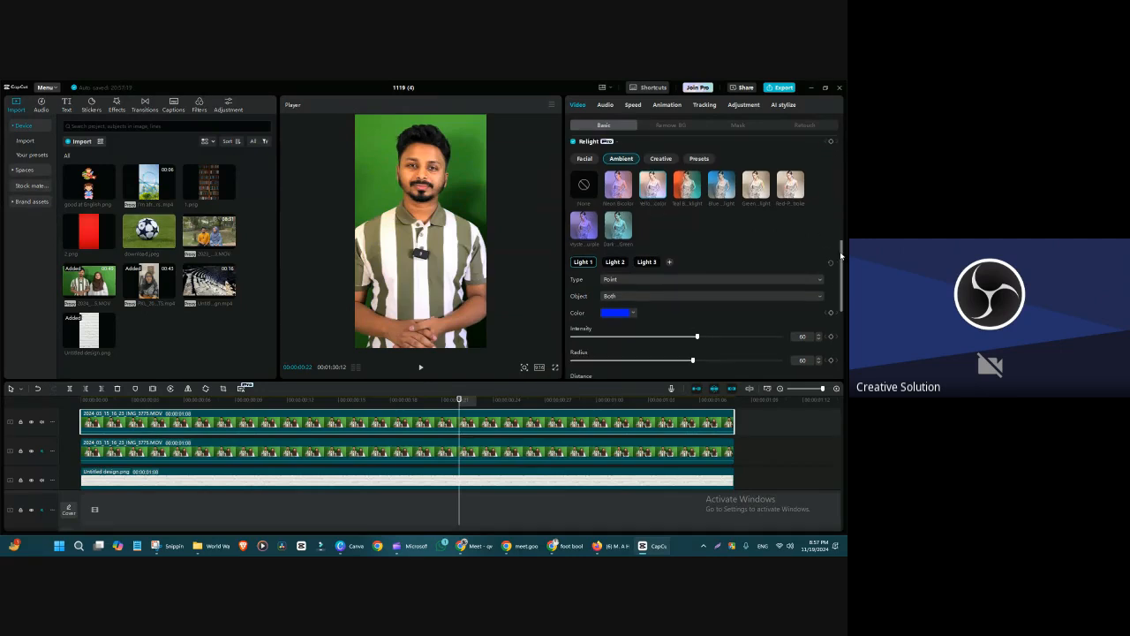
- Set the object affected by Light 1 in the new Ambient relight to People
click(686, 296)
click(652, 311)
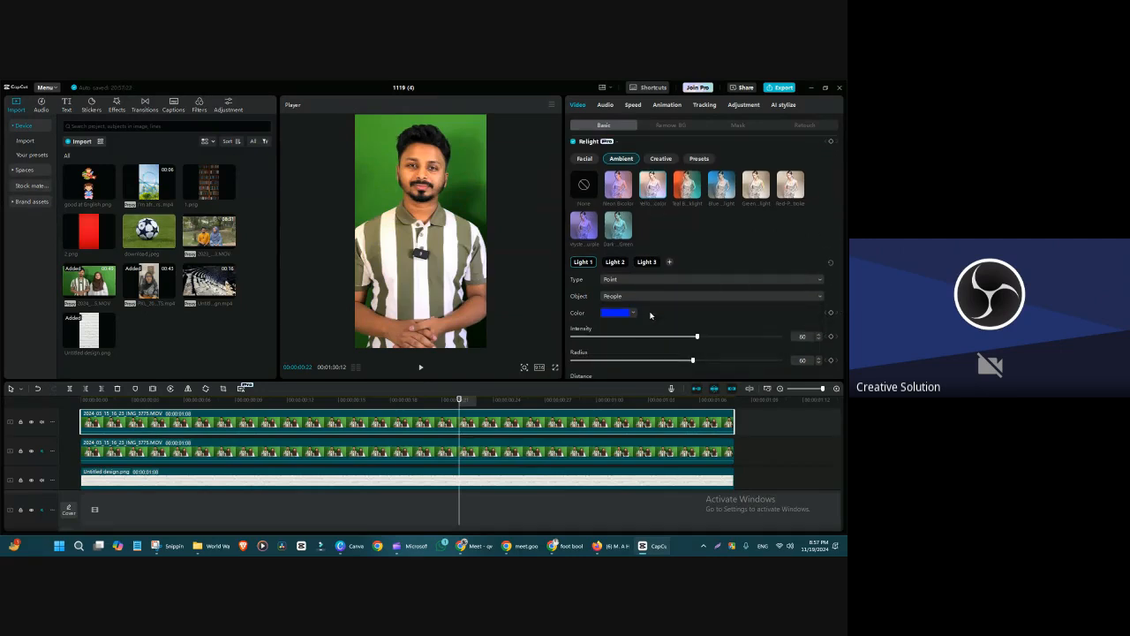
click(644, 296)
click(651, 311)
scroll(465, 418, up, 1)
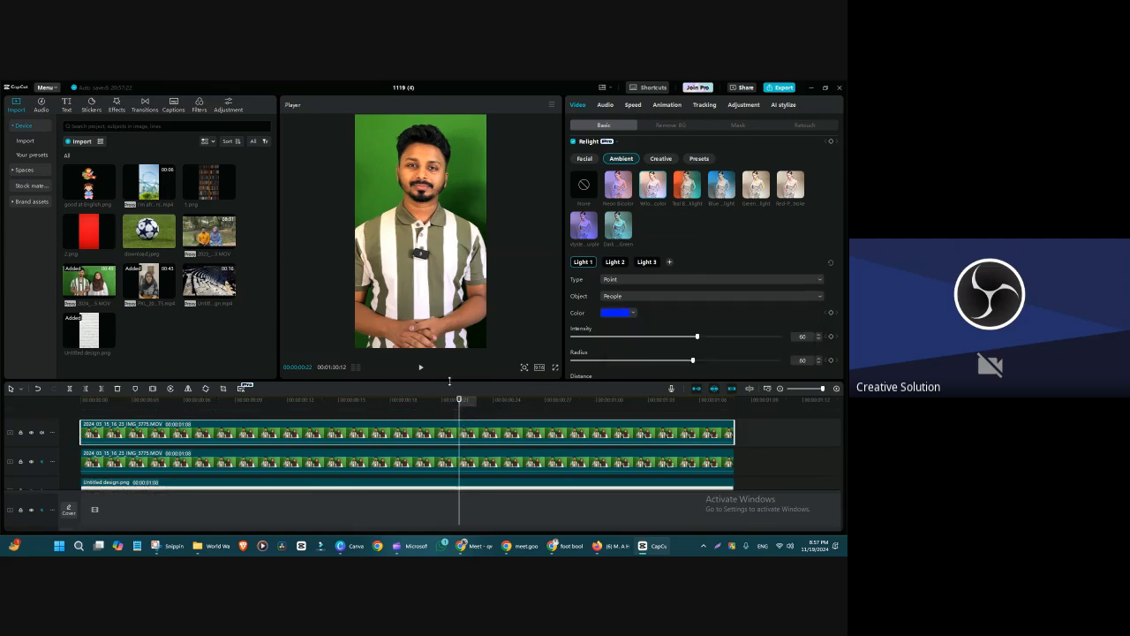
- Switch the type of Light 1 between Directional and Point to compare them, finishing on Directional
click(630, 280)
click(628, 310)
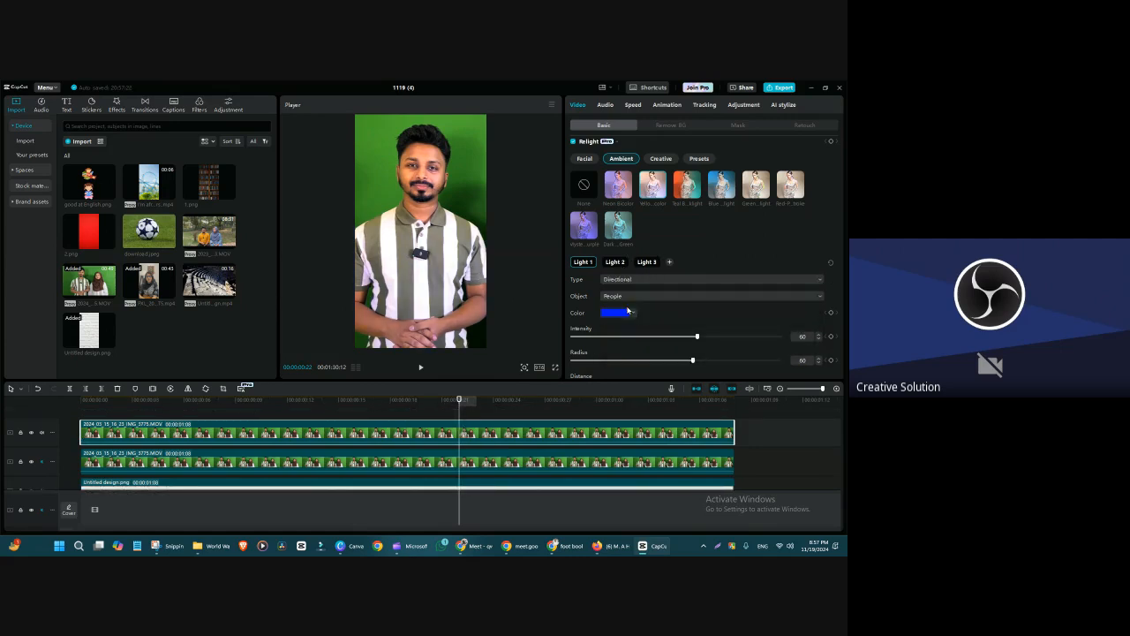
click(624, 281)
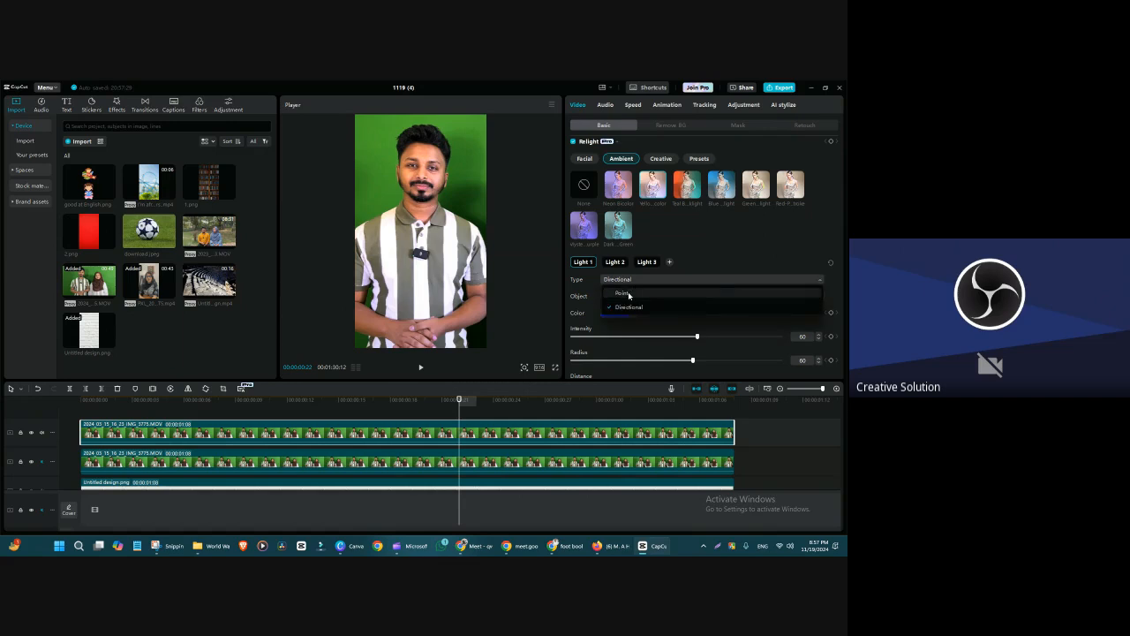
click(625, 292)
click(629, 281)
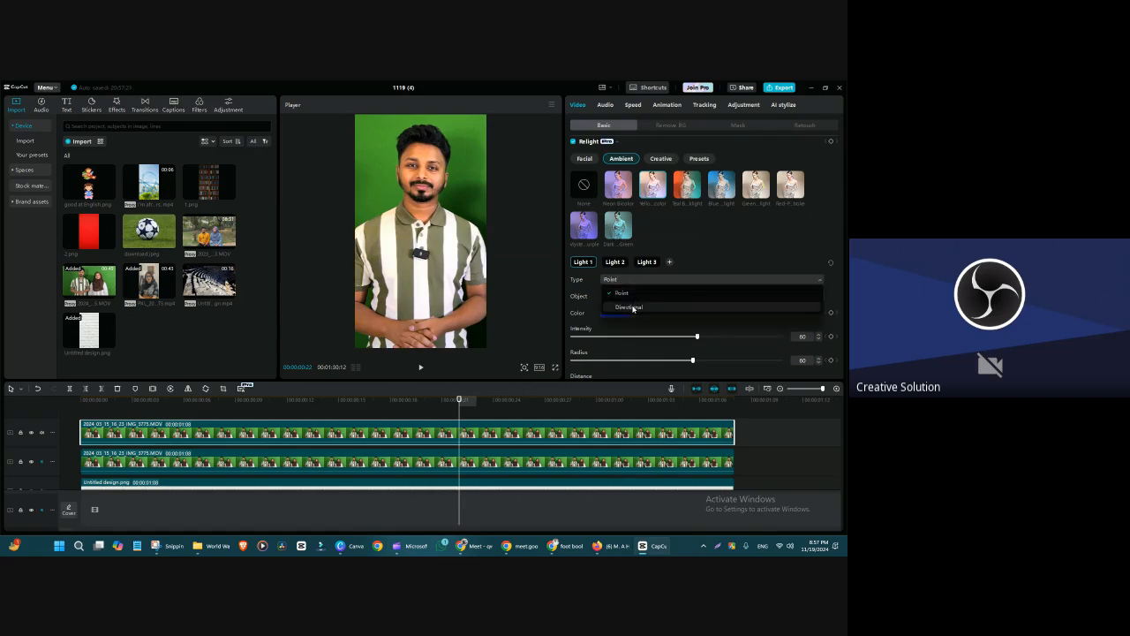
click(632, 310)
click(632, 281)
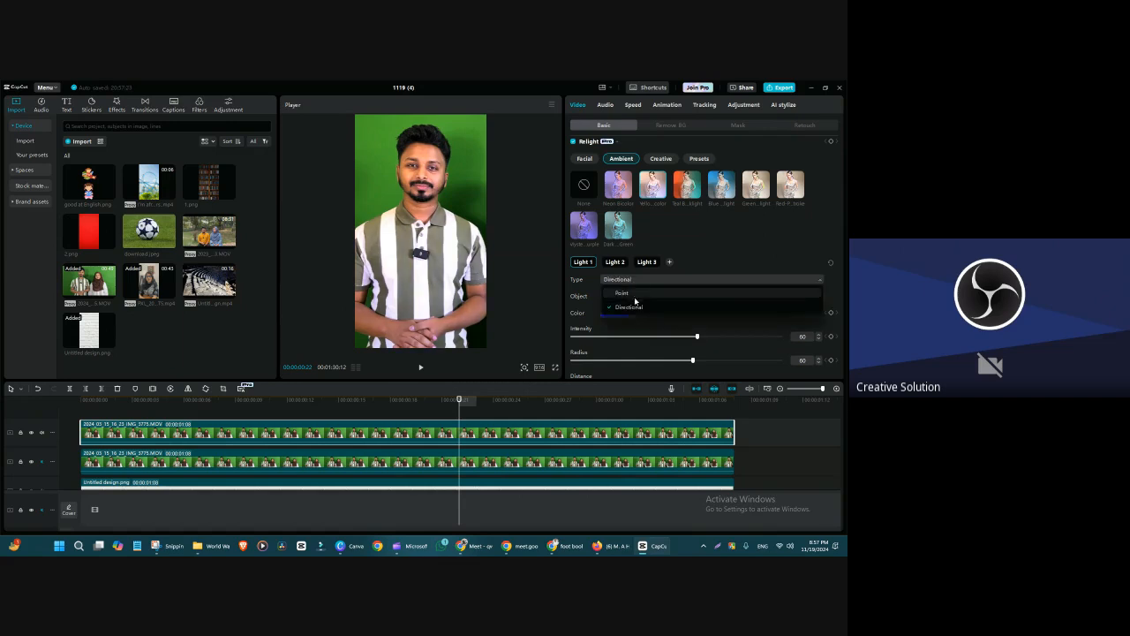
click(632, 310)
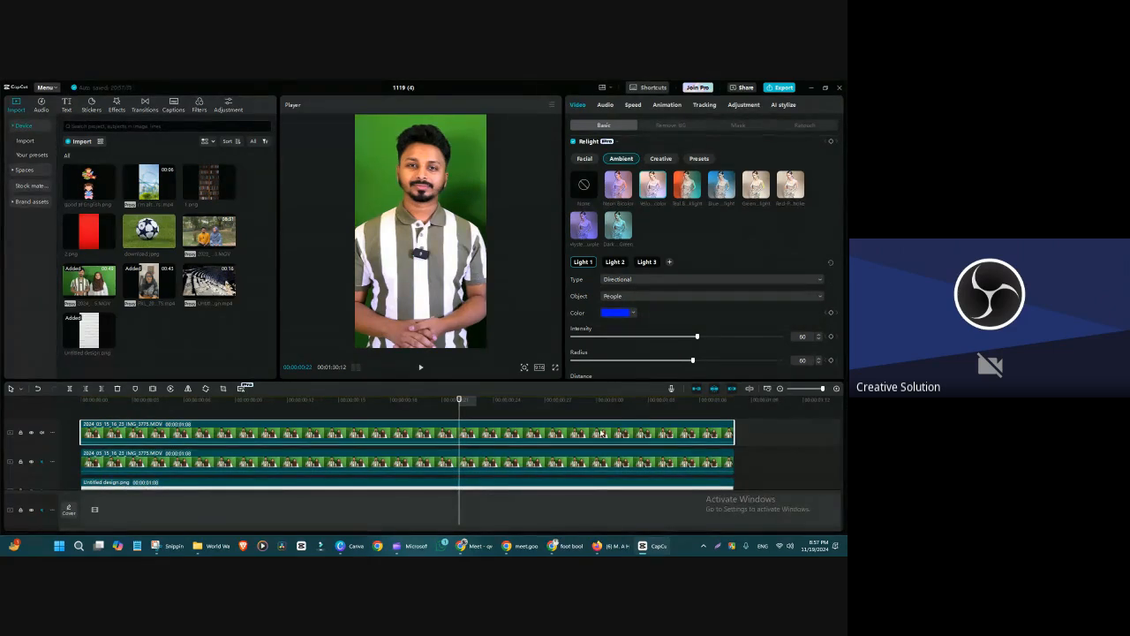
- Move the playhead back to 00:00:00:18 and enlarge the timeline area so all the tracks fit
click(424, 412)
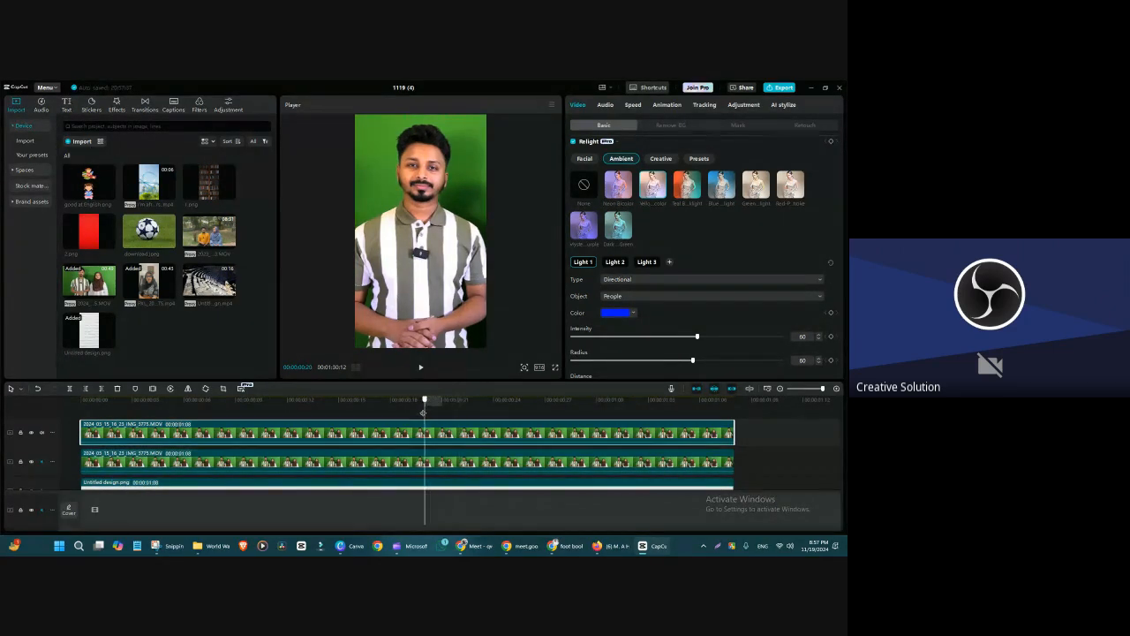
key(Left)
key(Left)
drag(427, 381, 435, 334)
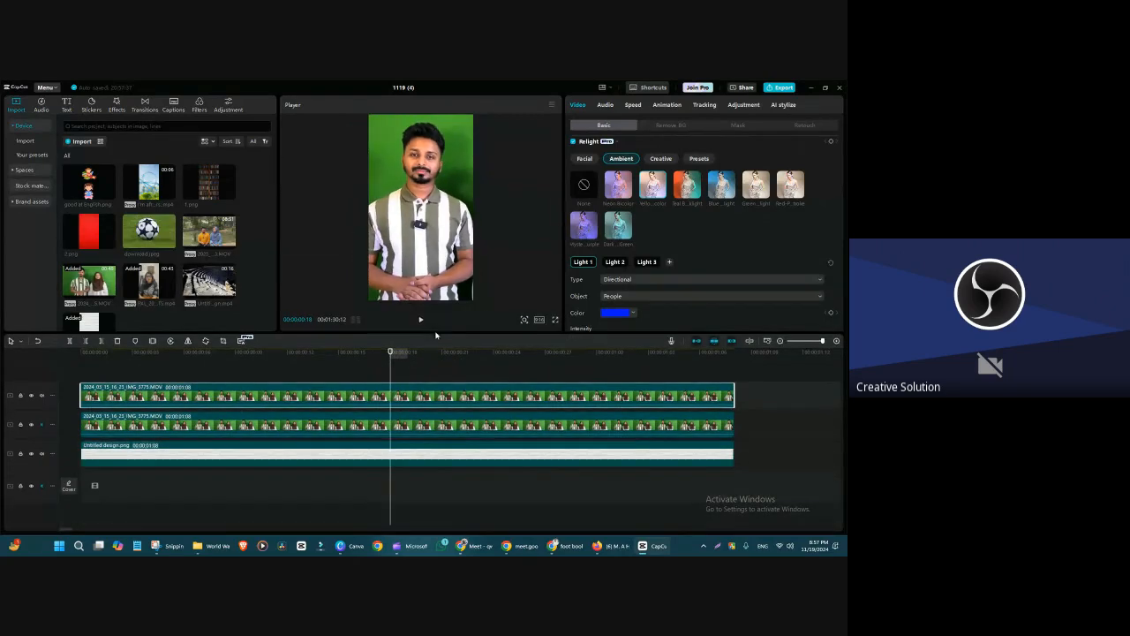
- Set the type of Light 1 in the Ambient relight to Point
mouse_move(840, 222)
mouse_down()
mouse_move(843, 264)
mouse_move(840, 229)
mouse_up()
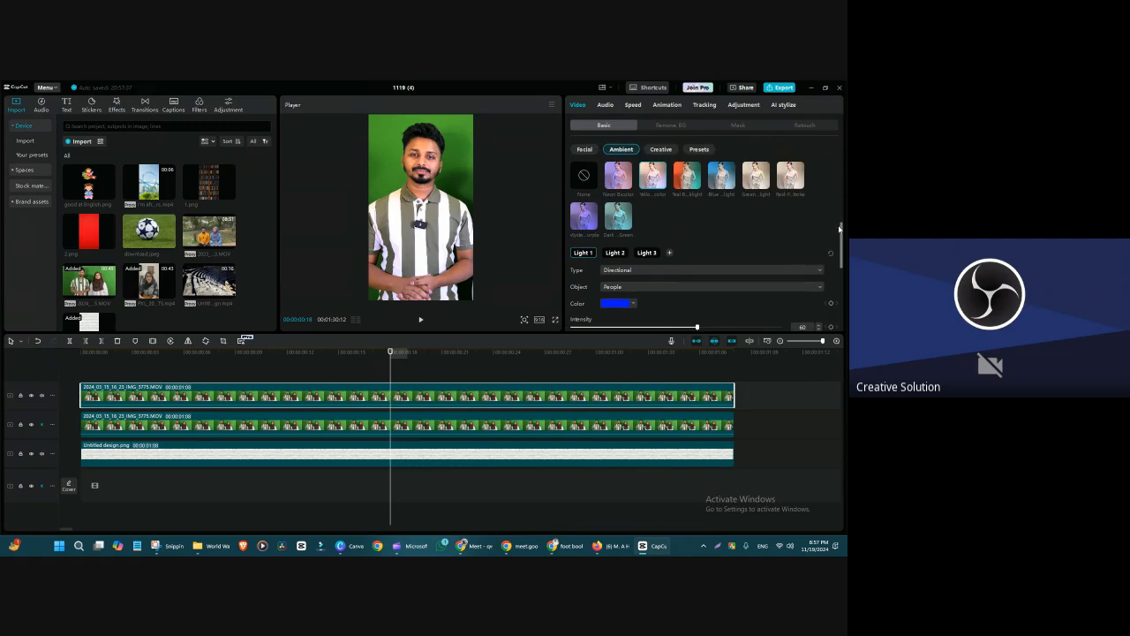
click(730, 273)
click(680, 287)
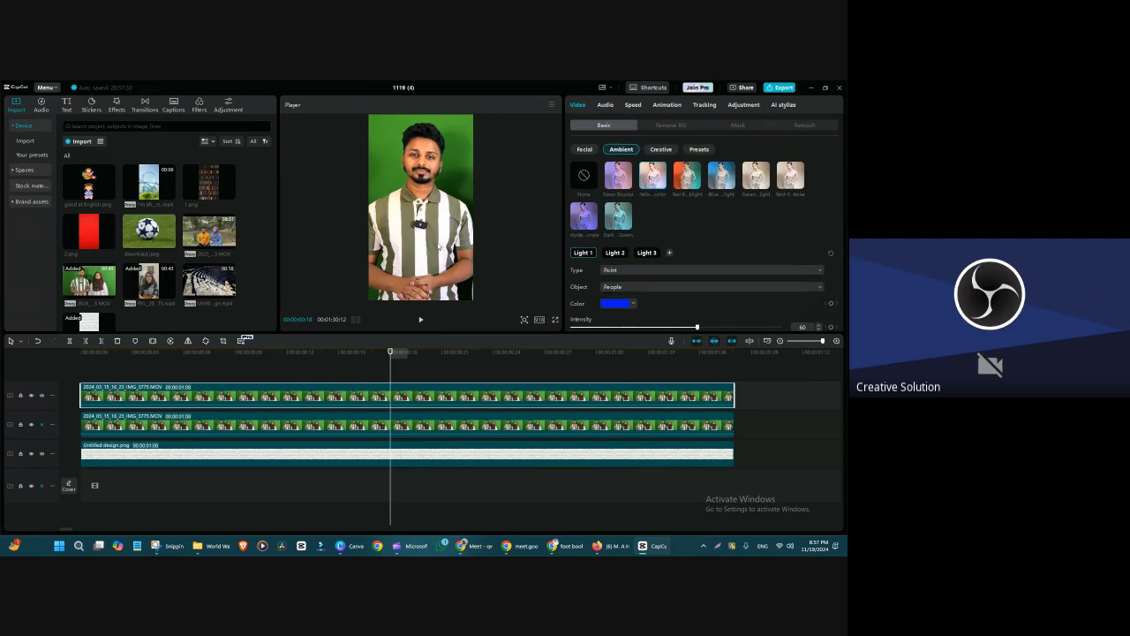
- Set Light 1's type to Directional and try Background as its affected object, finishing on Both
click(650, 275)
click(650, 298)
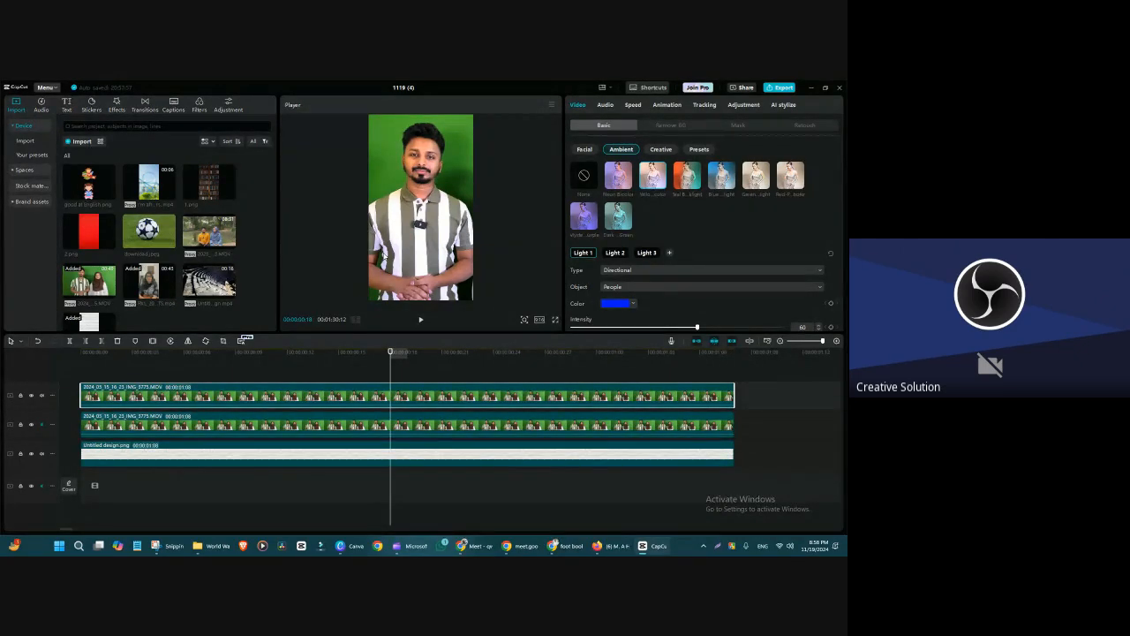
click(634, 288)
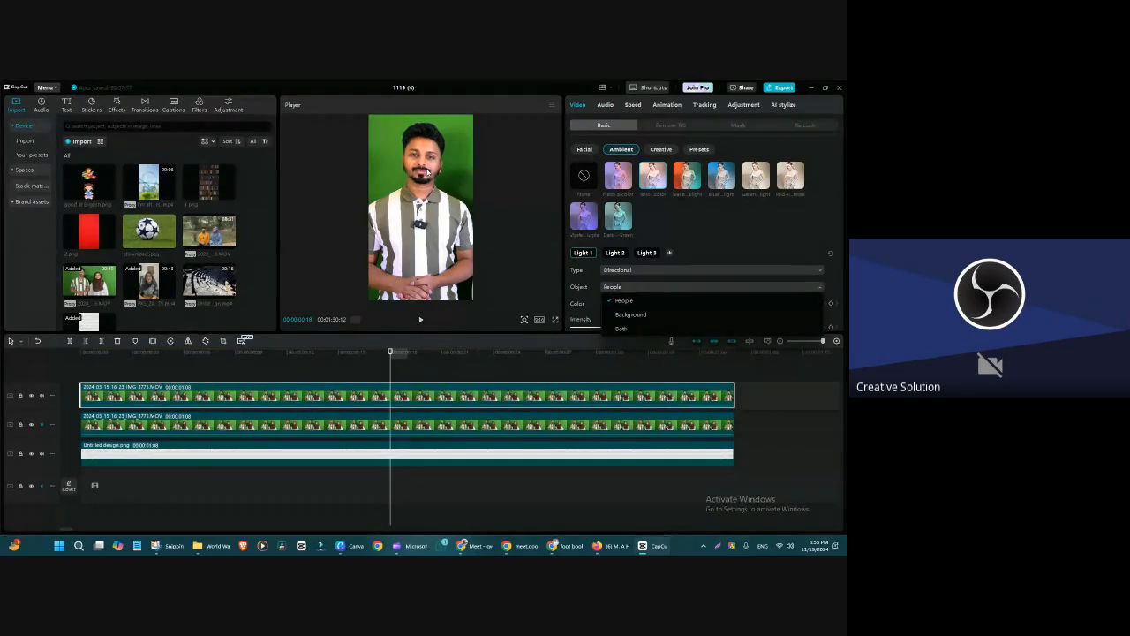
click(631, 314)
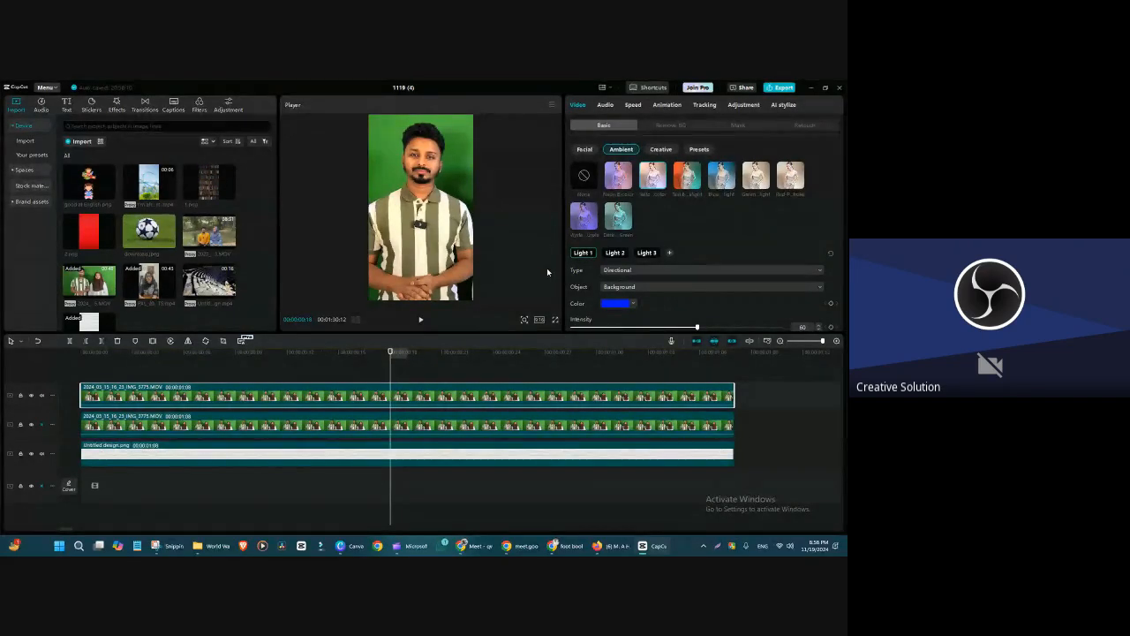
click(653, 292)
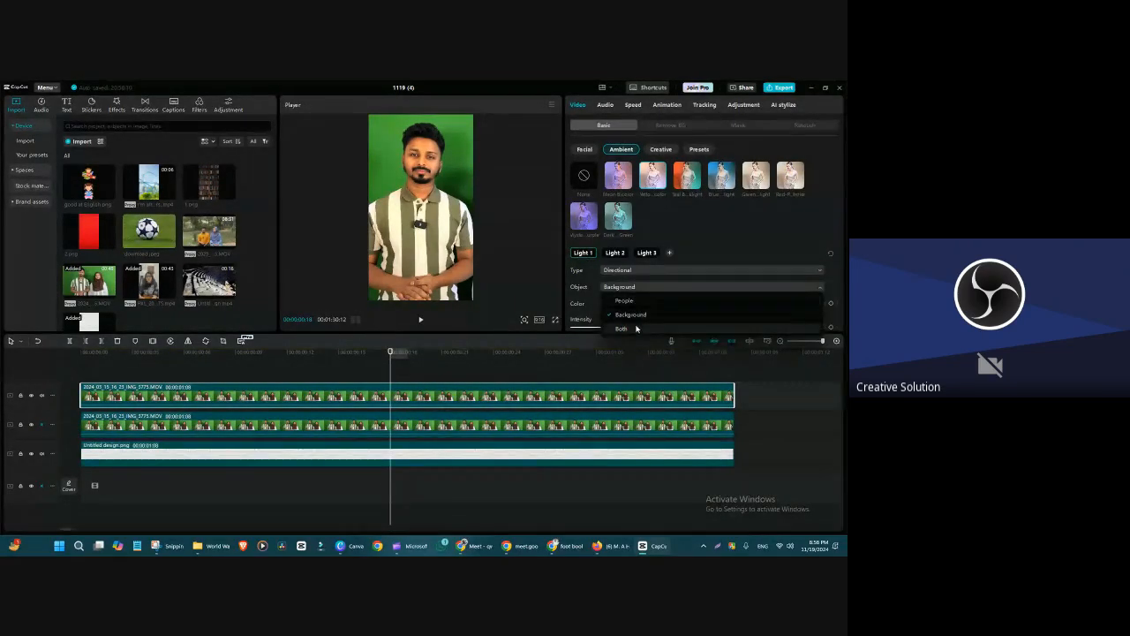
click(638, 325)
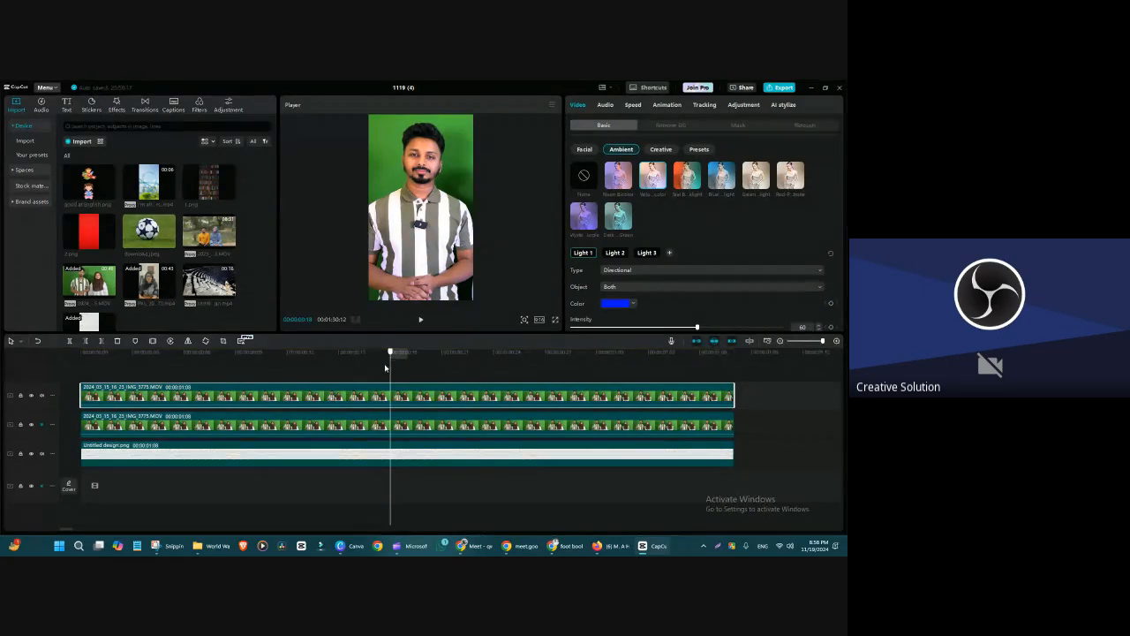
- Move the playhead earlier in the clip and enlarge the settings area to review the remaining Light 1 parameters
drag(385, 367, 252, 402)
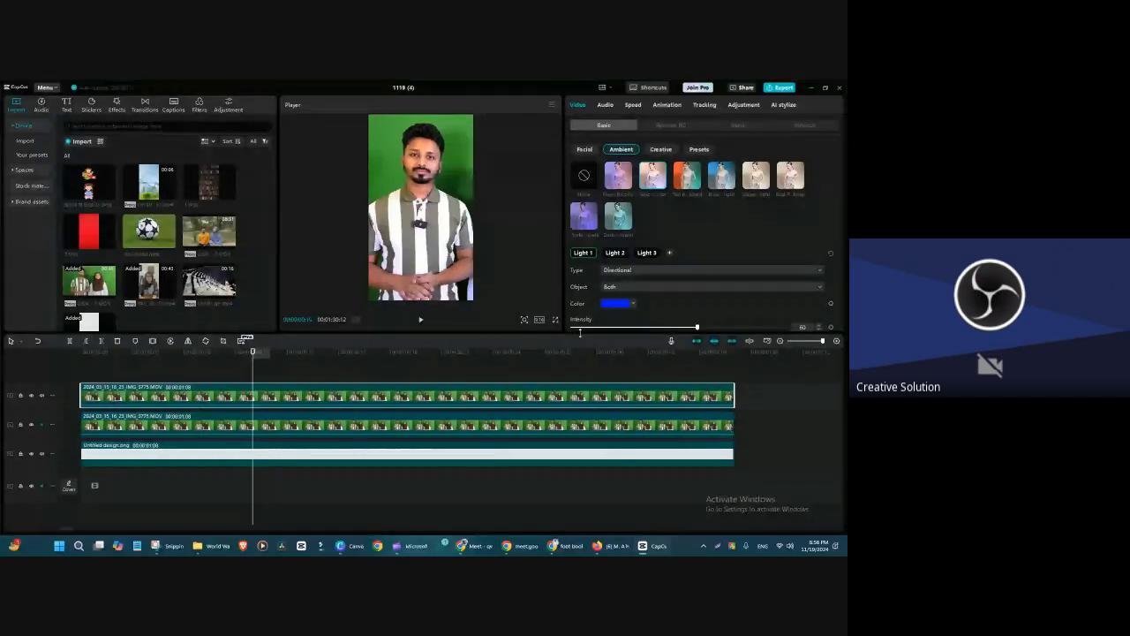
drag(581, 332, 580, 360)
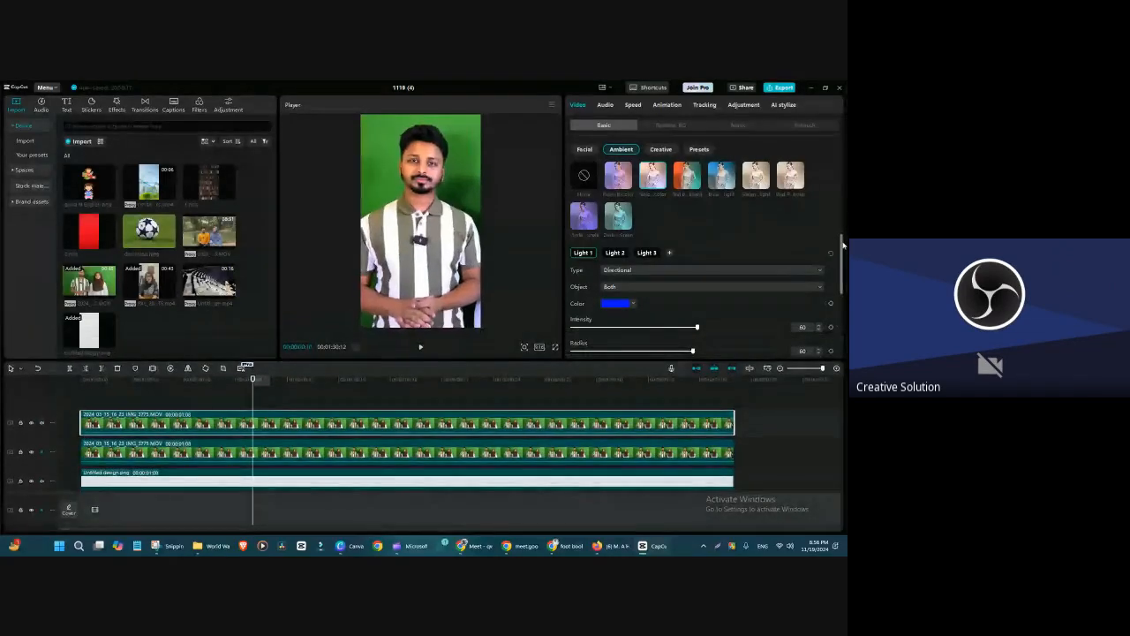
scroll(843, 246, down, 3)
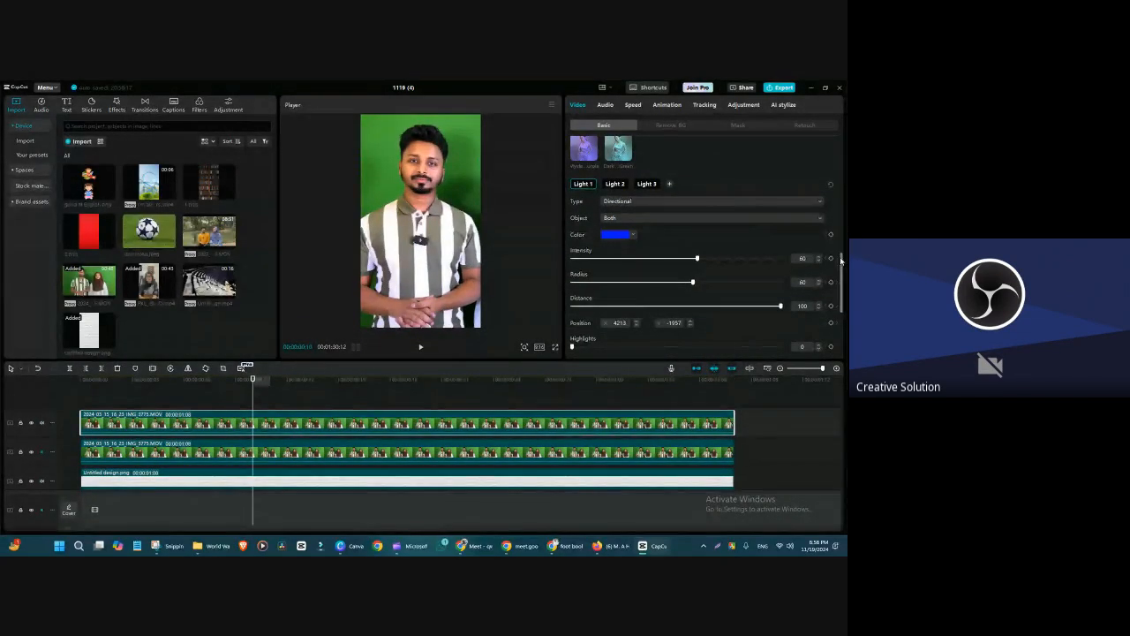
drag(842, 260, 842, 230)
- Try the first three Creative relight effects with the playhead moved to 00:00:00:23, finishing on the third effect
click(660, 192)
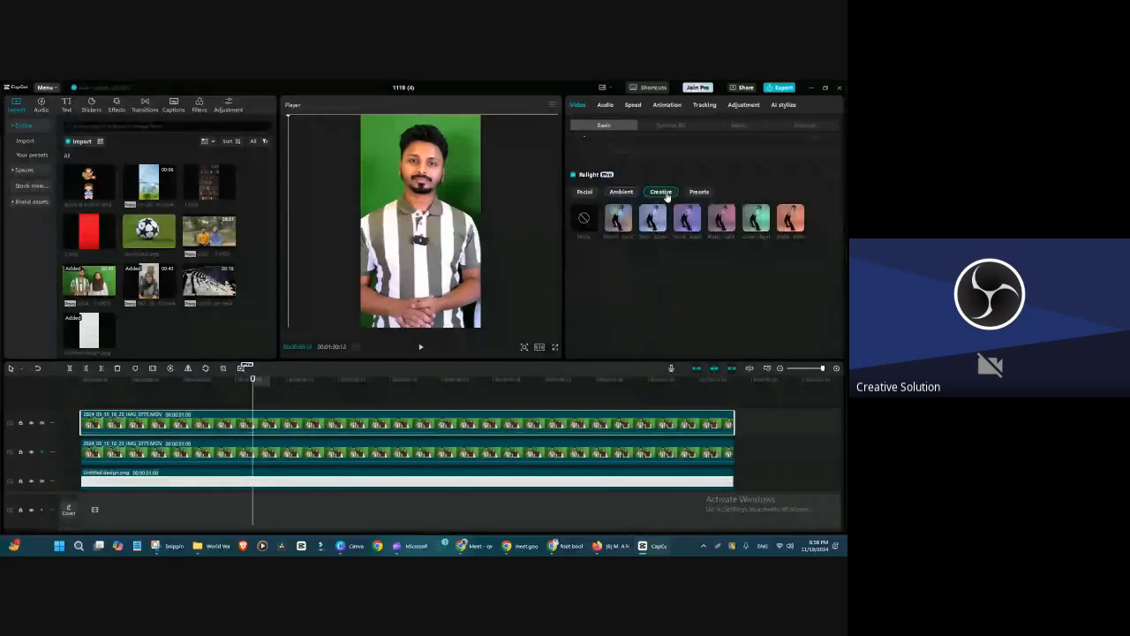
scroll(843, 278, down, 1)
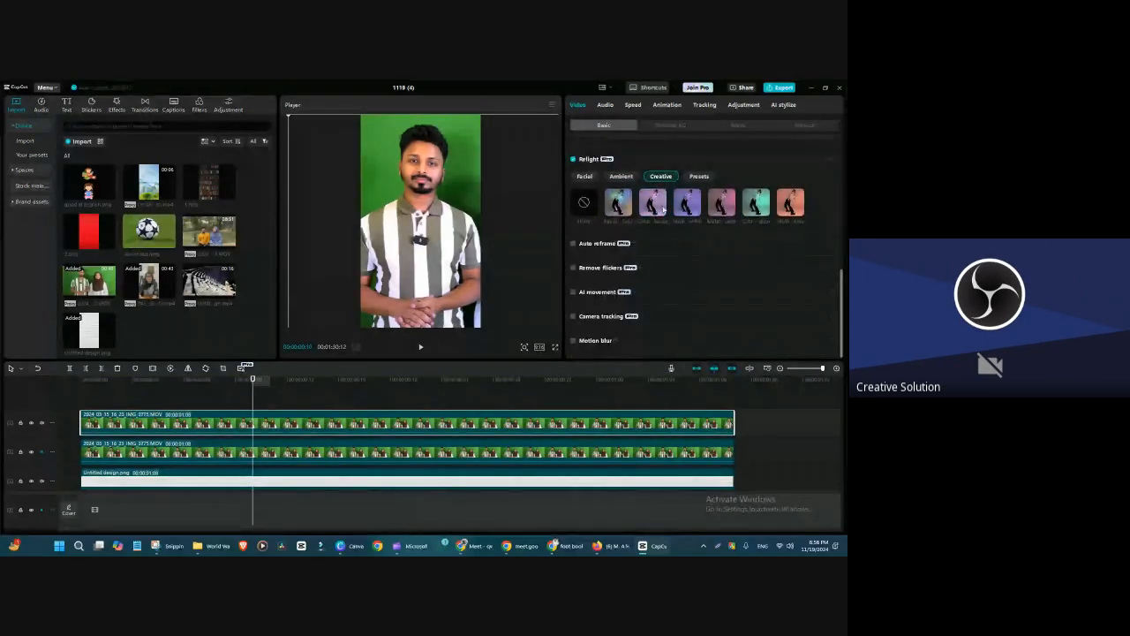
click(619, 202)
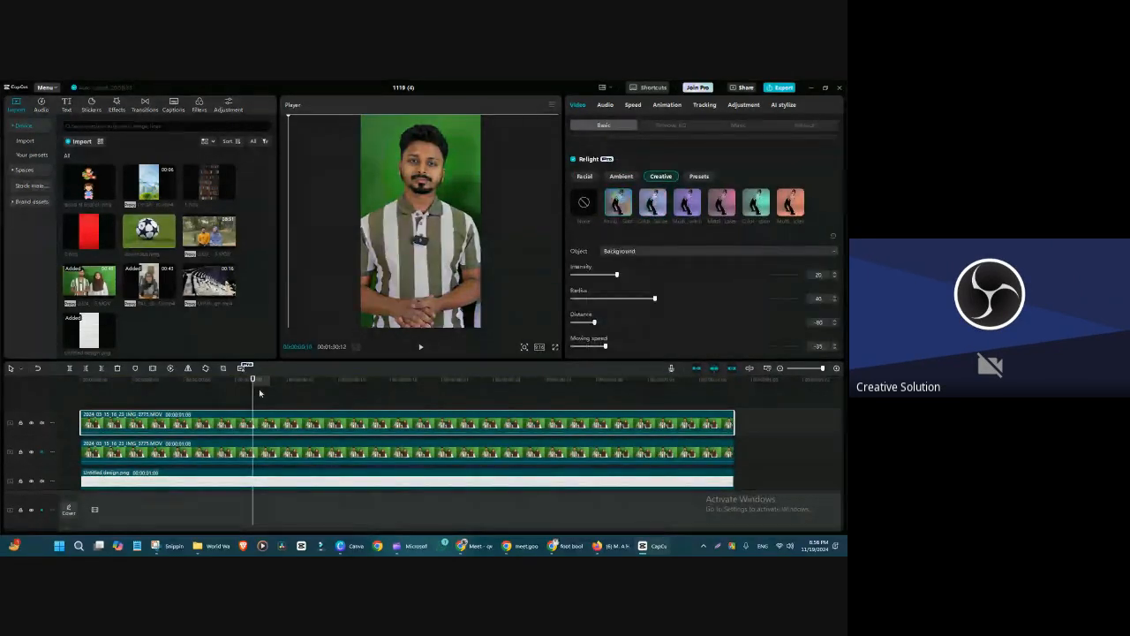
drag(259, 388, 476, 402)
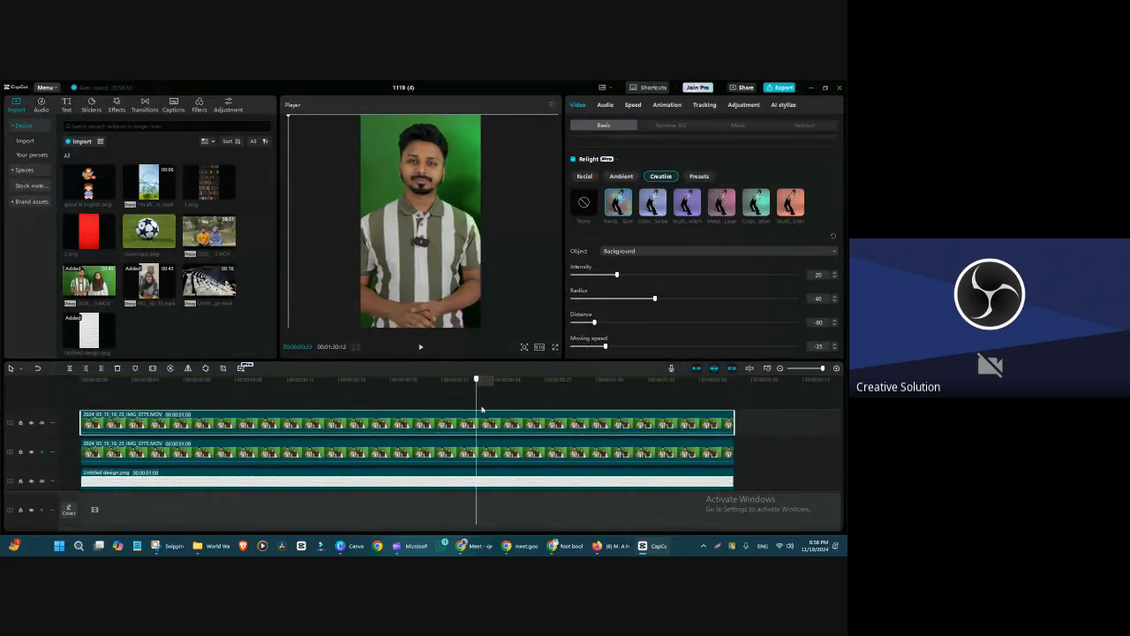
click(655, 203)
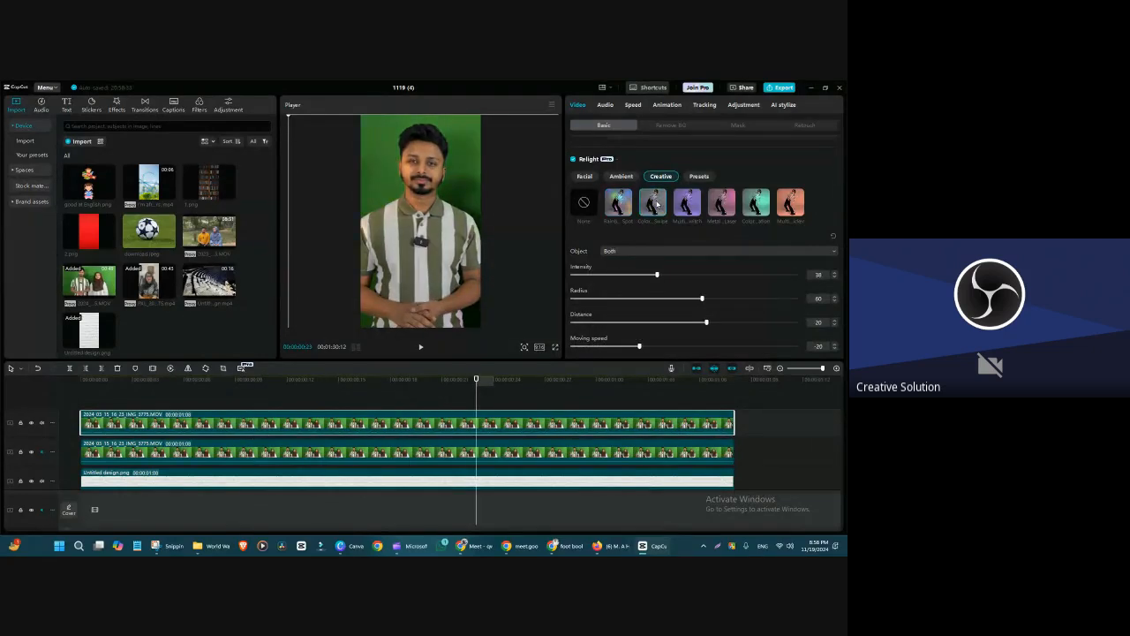
click(688, 203)
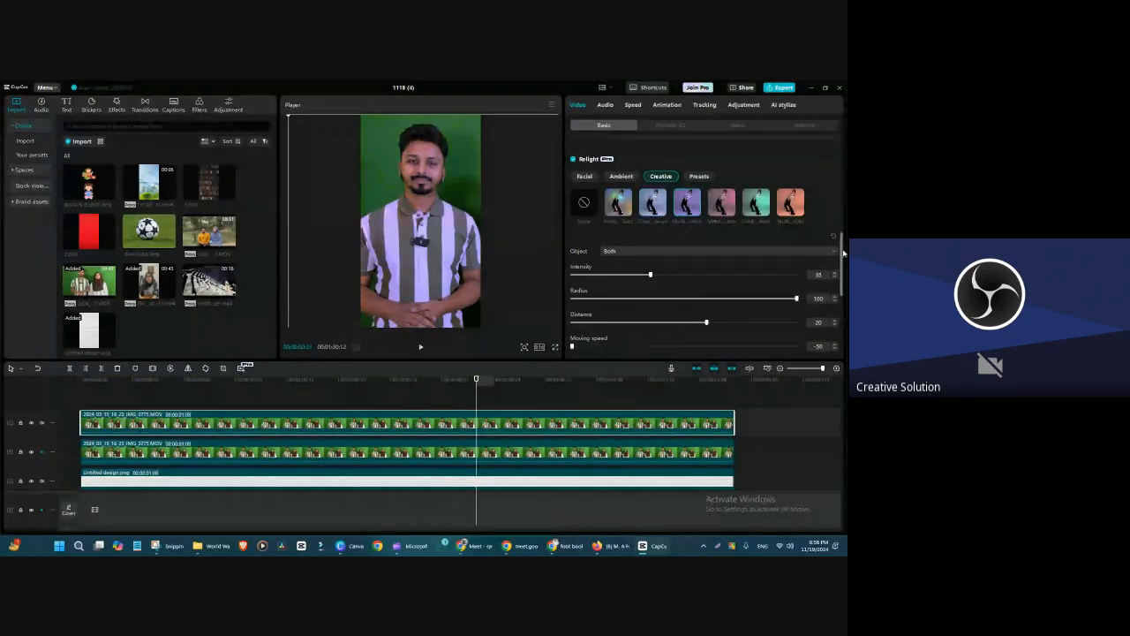
- Set the Creative effect's intensity to 56, radius to 69 and blinking to -21
scroll(842, 256, down, 2)
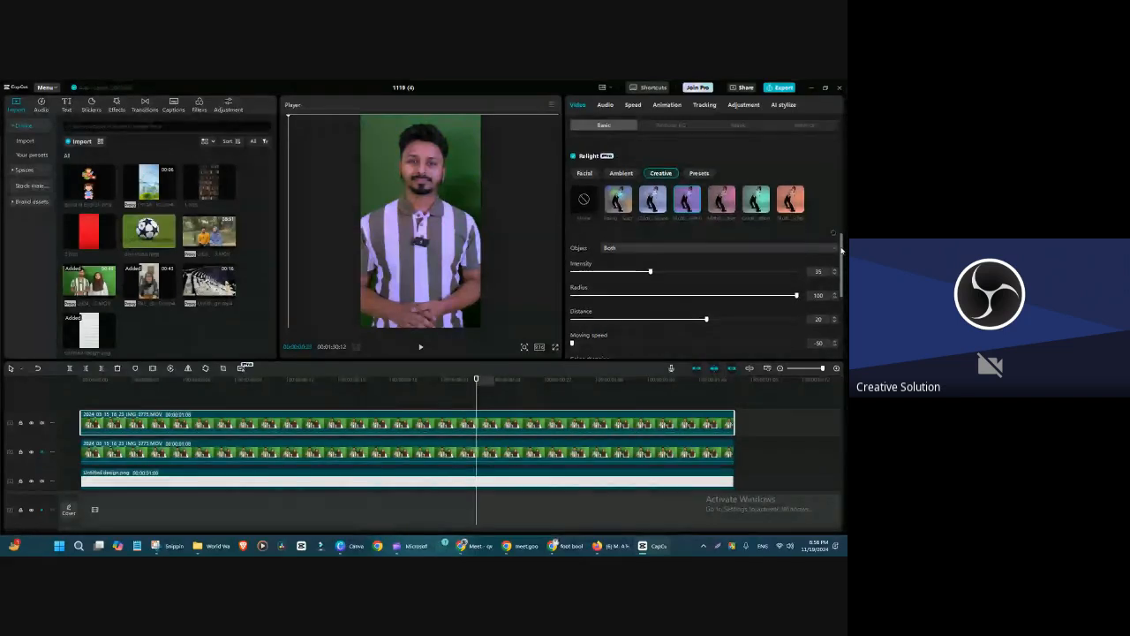
scroll(830, 257, down, 1)
drag(651, 219, 698, 220)
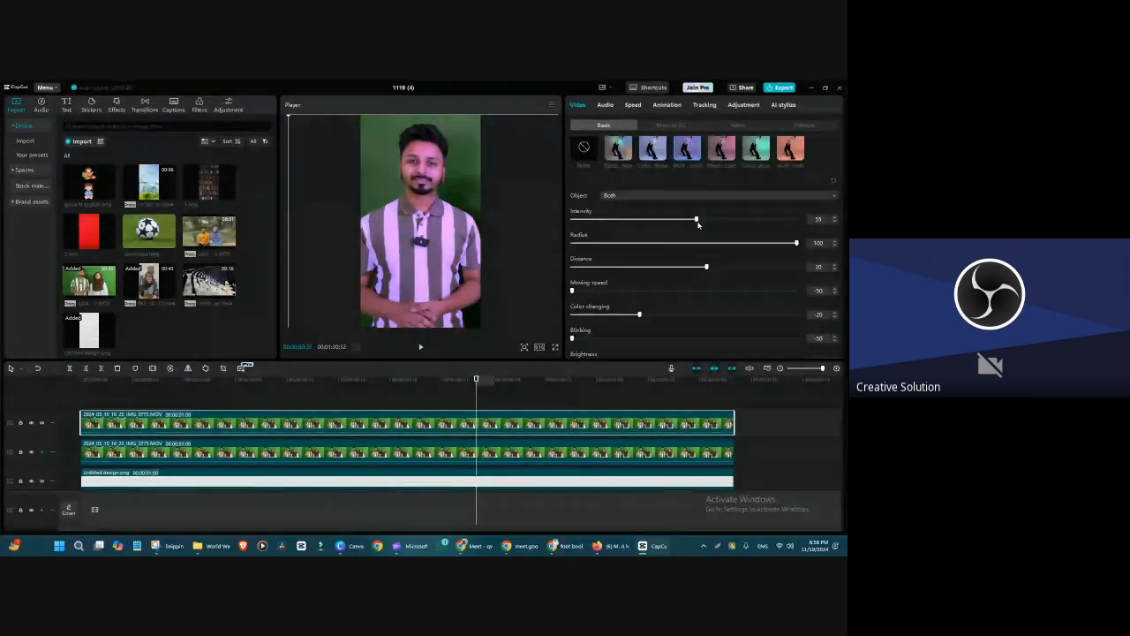
drag(796, 243, 724, 243)
drag(579, 341, 636, 340)
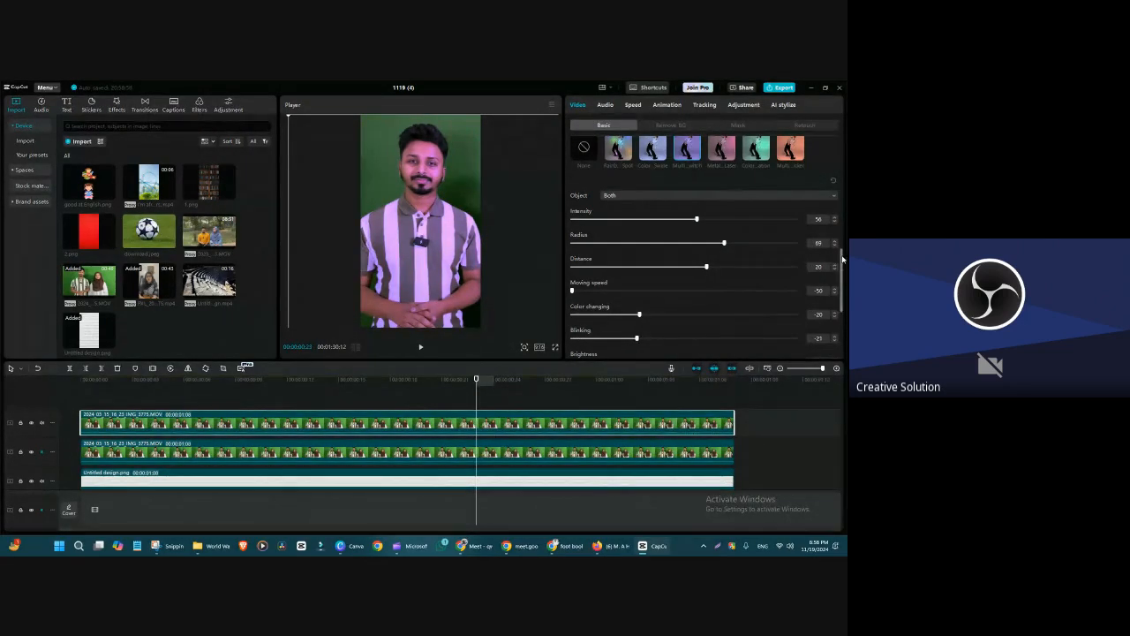
- Try the Creative effect's brightness at 8, finishing at 94
scroll(842, 258, down, 2)
drag(729, 292, 591, 295)
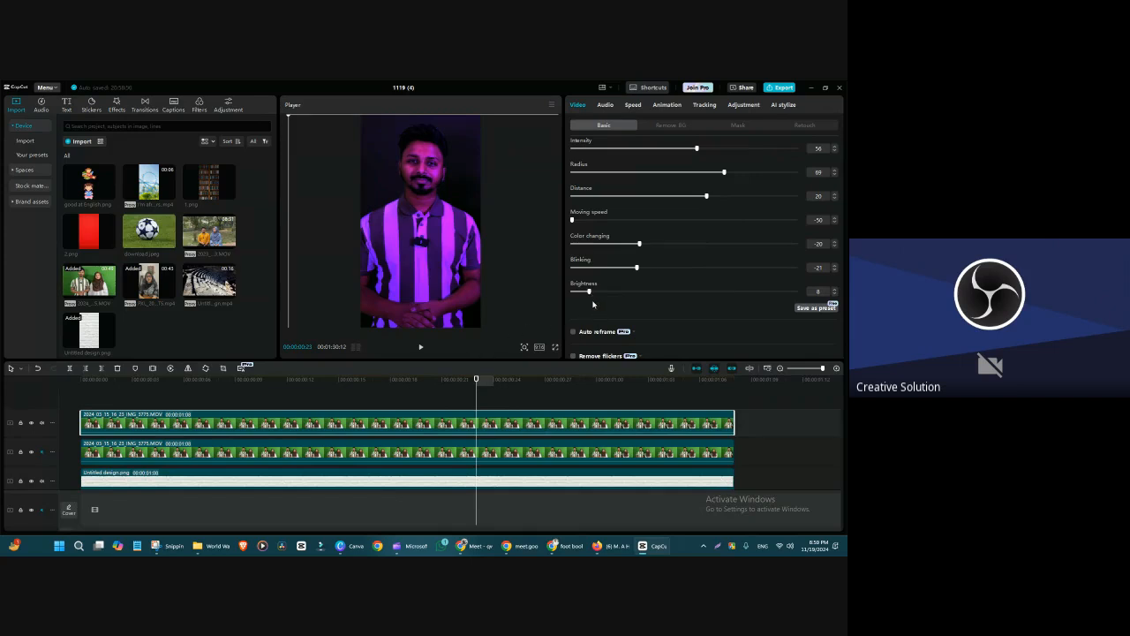
drag(589, 292, 783, 294)
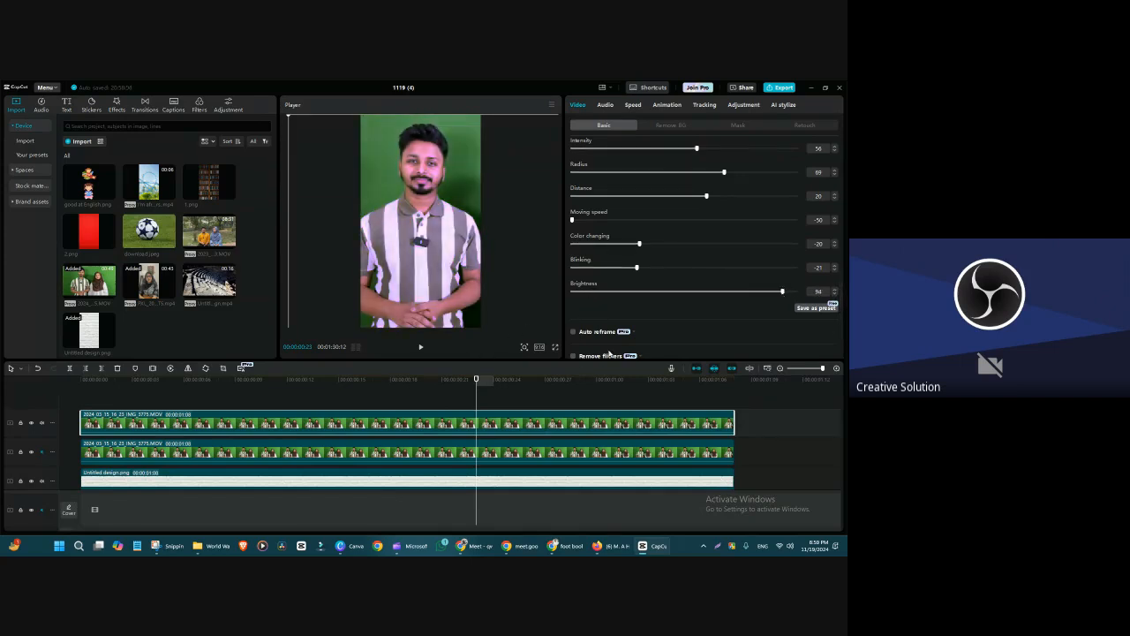
- Move the playhead to 00:00:00:17 and hide the topmost video track
drag(476, 381, 373, 381)
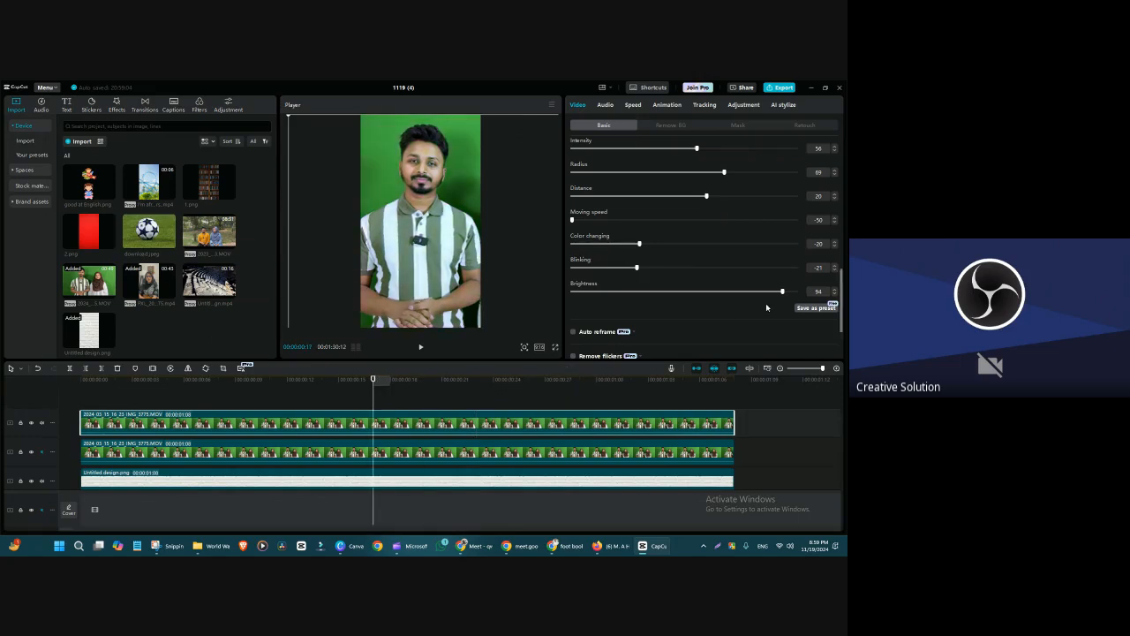
click(31, 423)
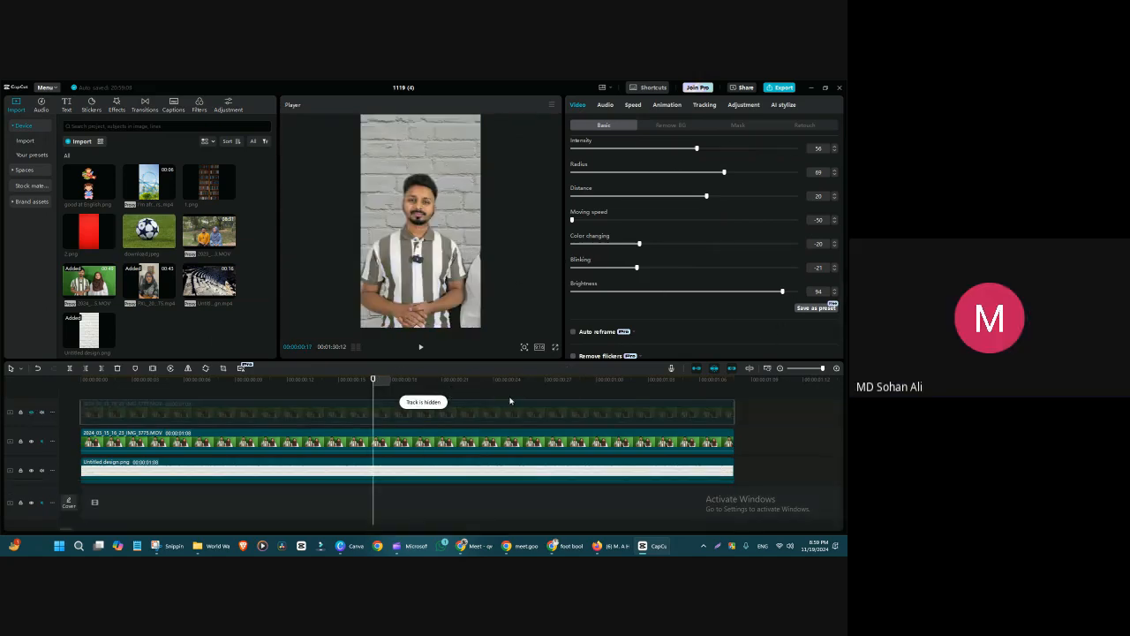
- Turn the clip's Relight off and back on
drag(841, 303, 845, 241)
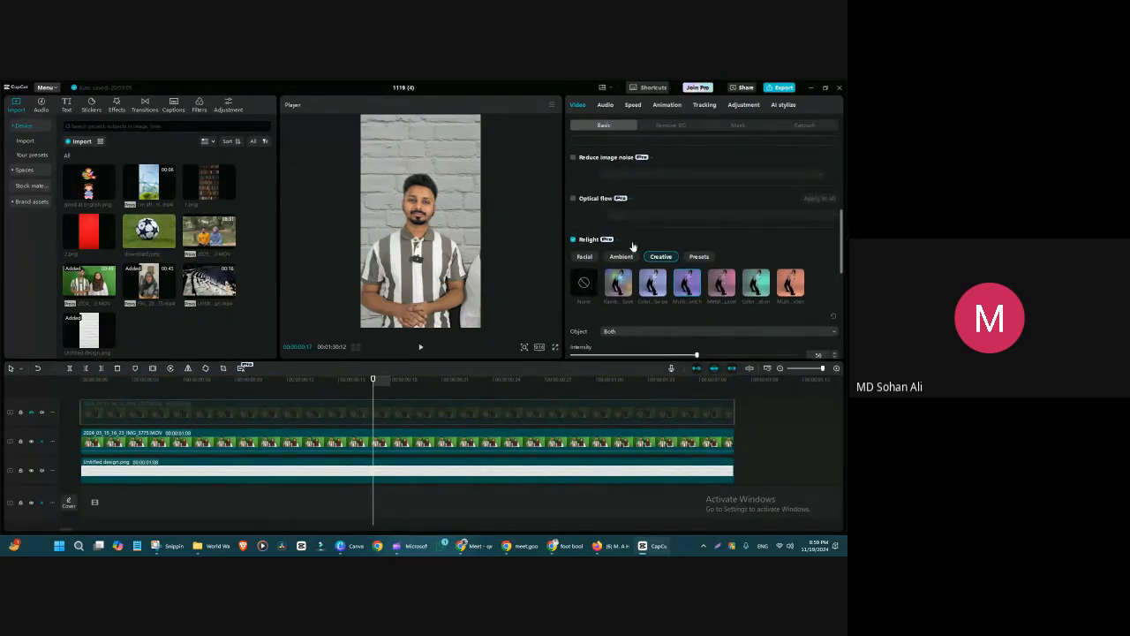
click(574, 242)
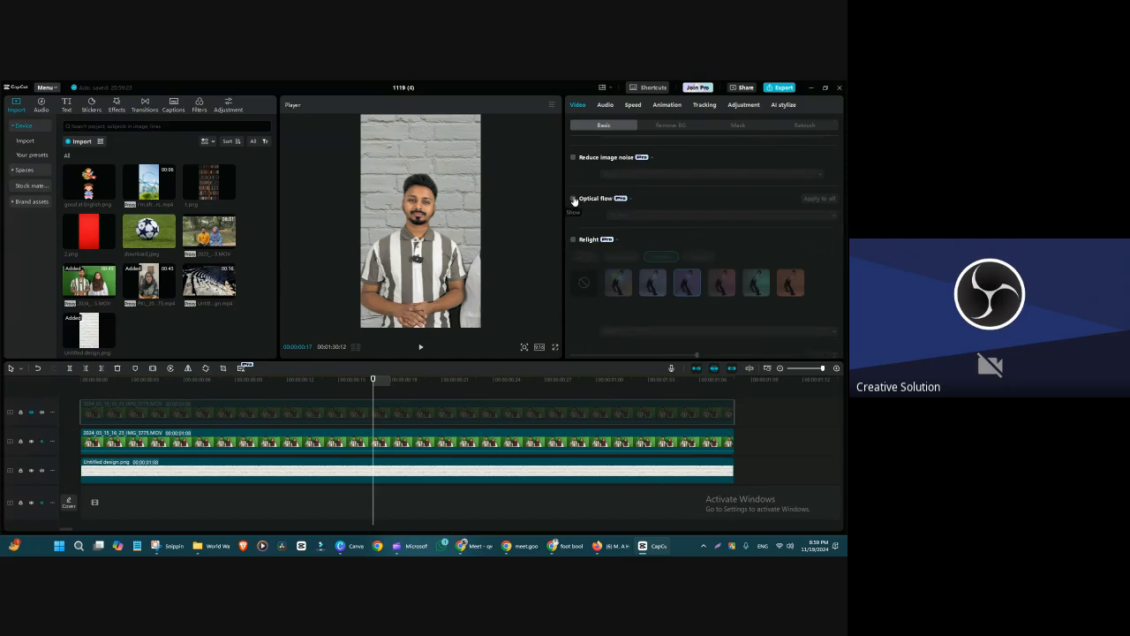
scroll(585, 227, up, 1)
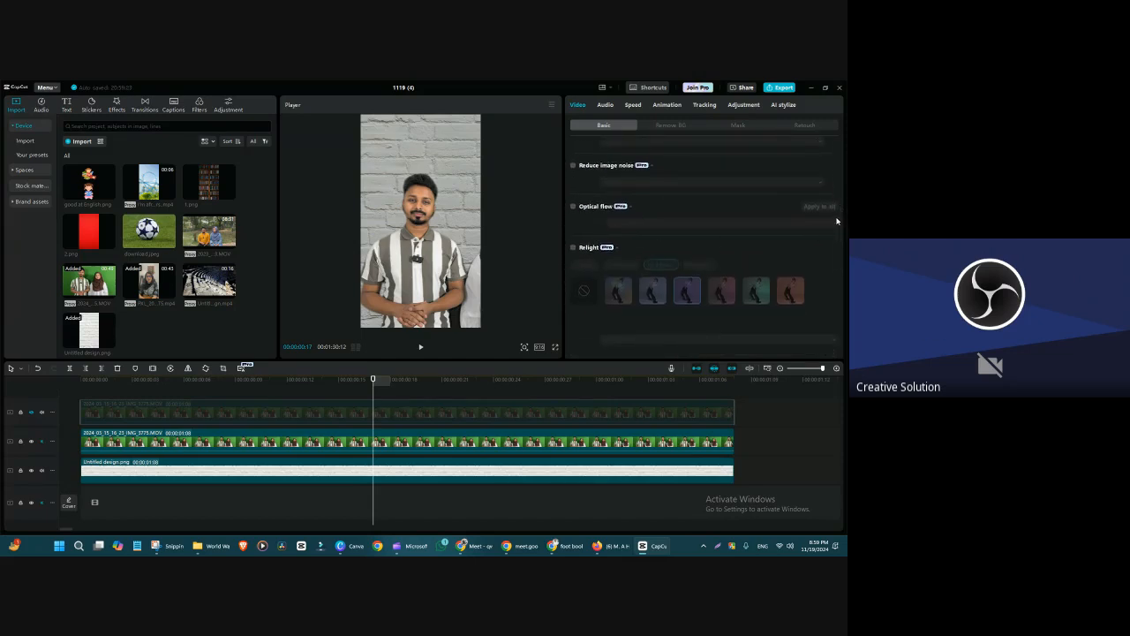
drag(840, 217, 844, 228)
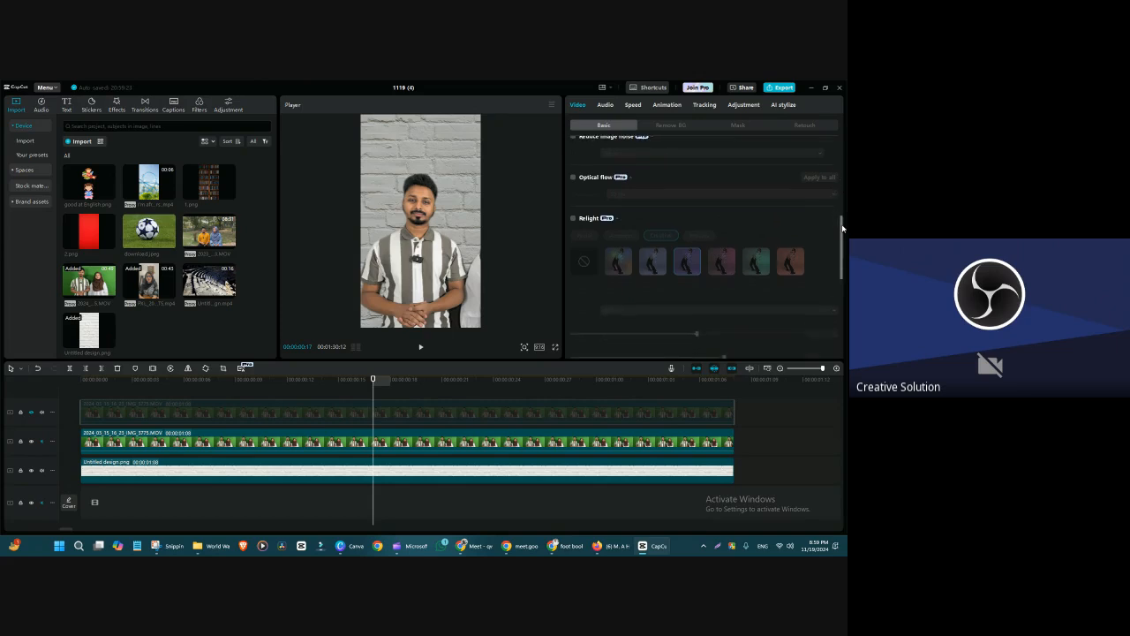
click(573, 218)
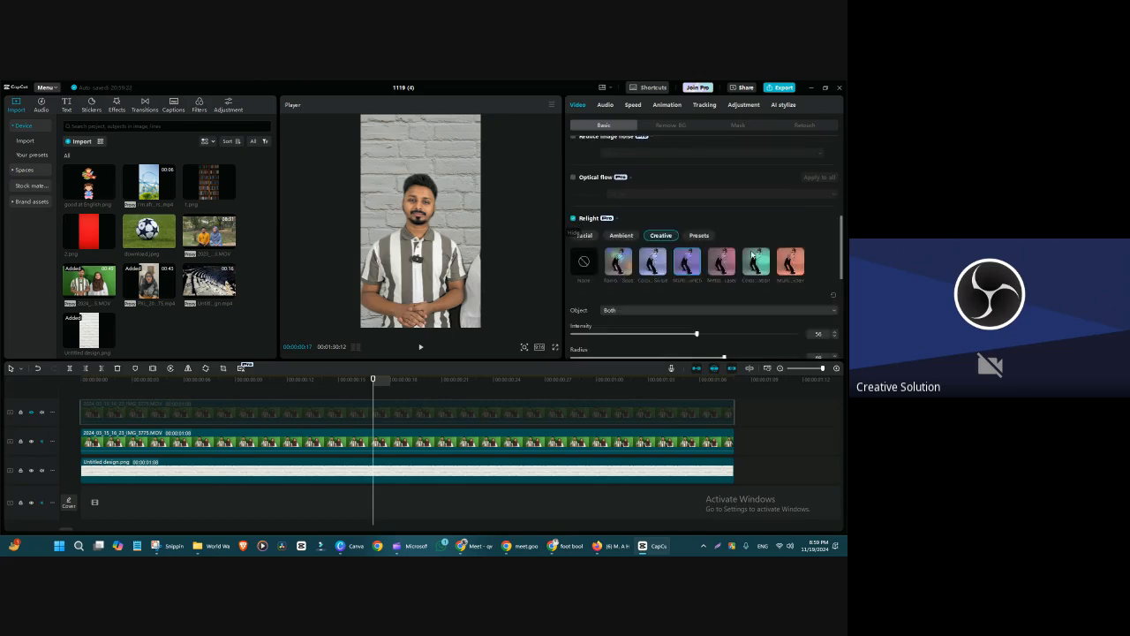
- Examine the Creative relight's adjustment parameters and the clip's other basic video settings
drag(842, 227, 846, 238)
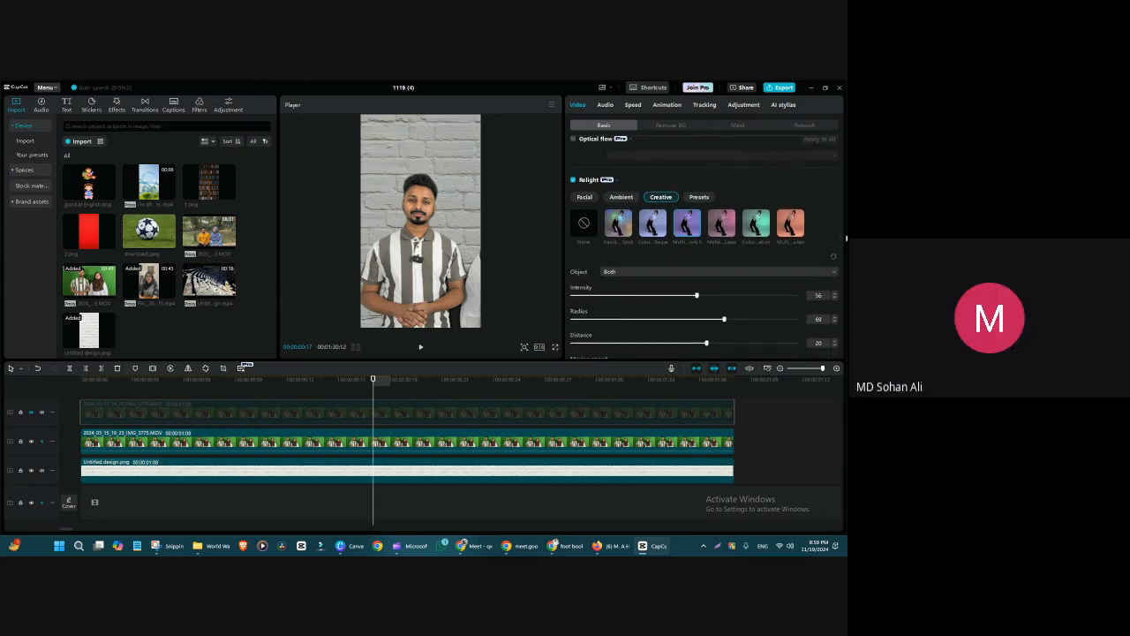
drag(846, 238, 840, 278)
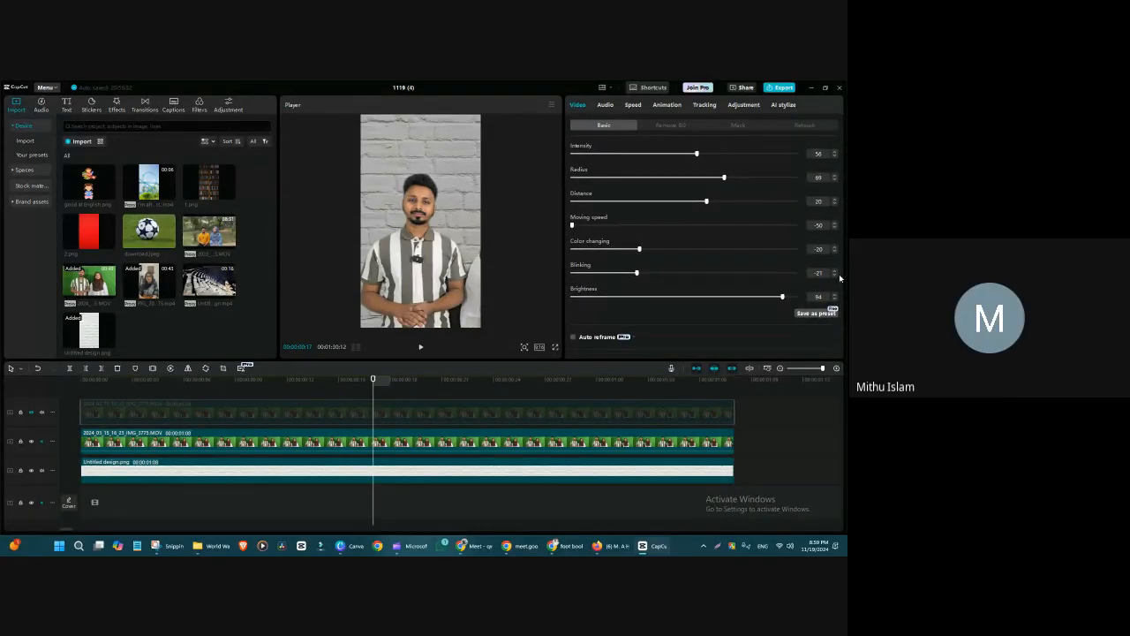
drag(840, 279, 841, 276)
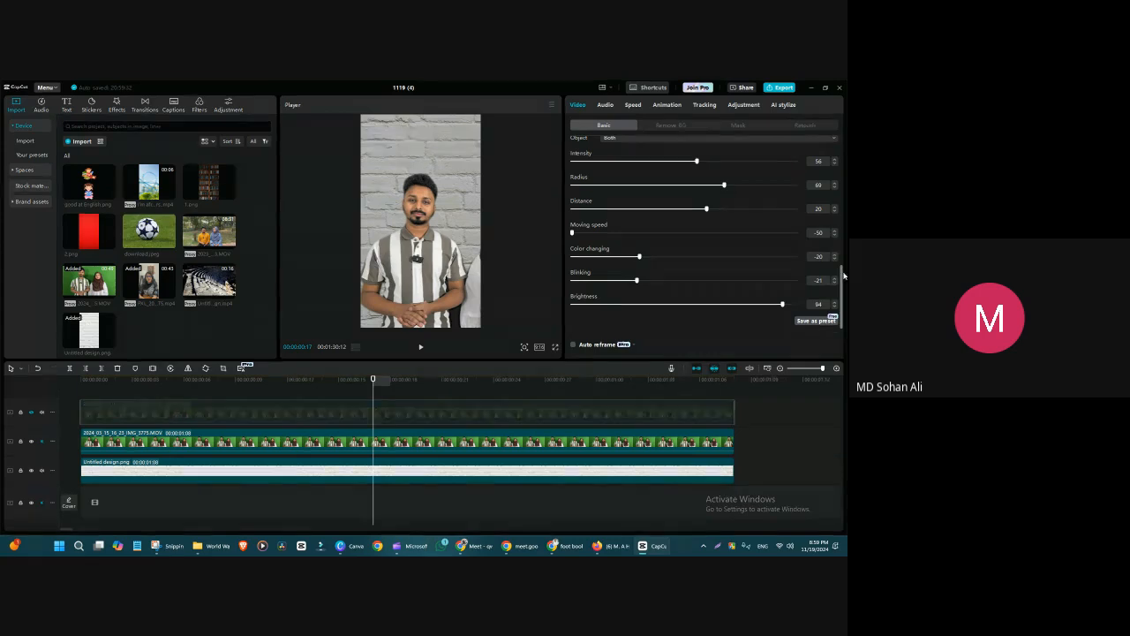
scroll(843, 267, up, 3)
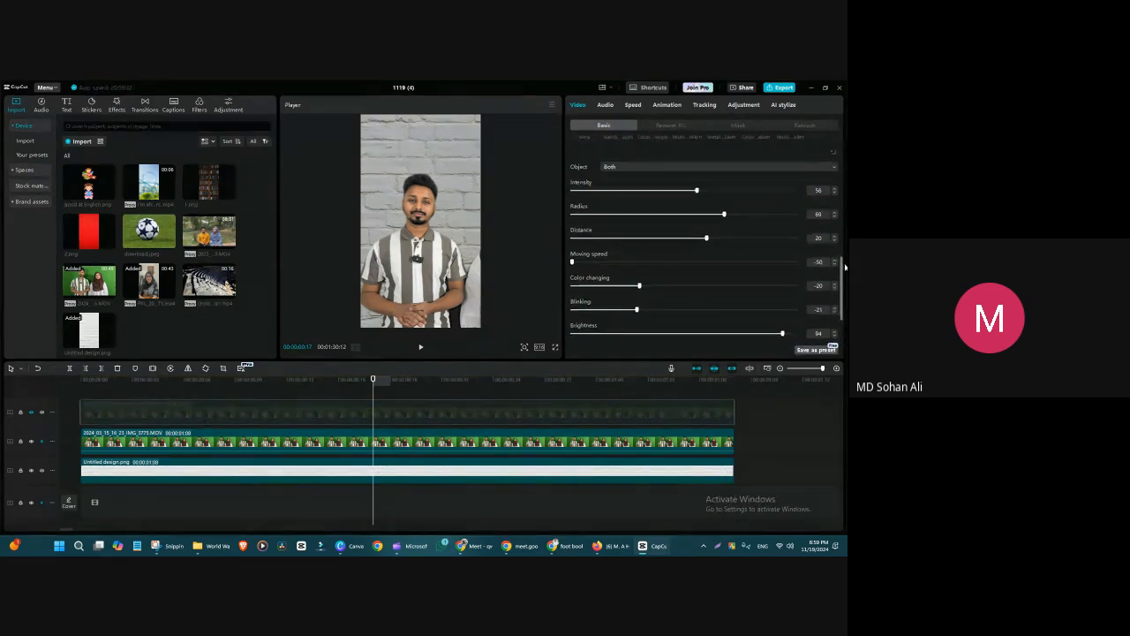
scroll(844, 267, up, 5)
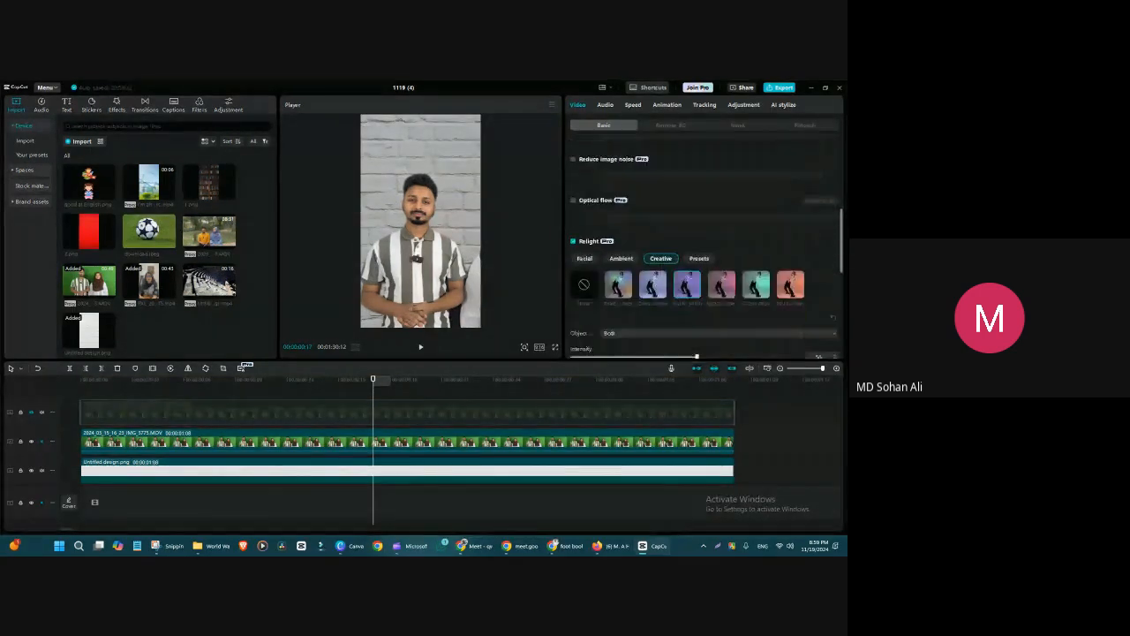
scroll(706, 248, down, 1)
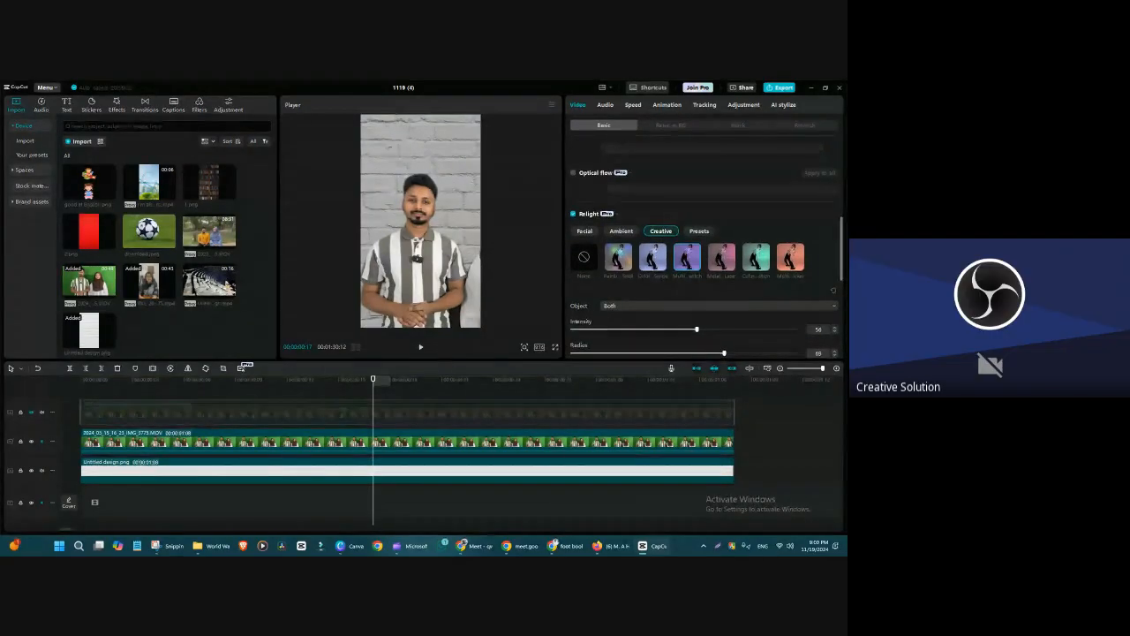
scroll(707, 261, up, 7)
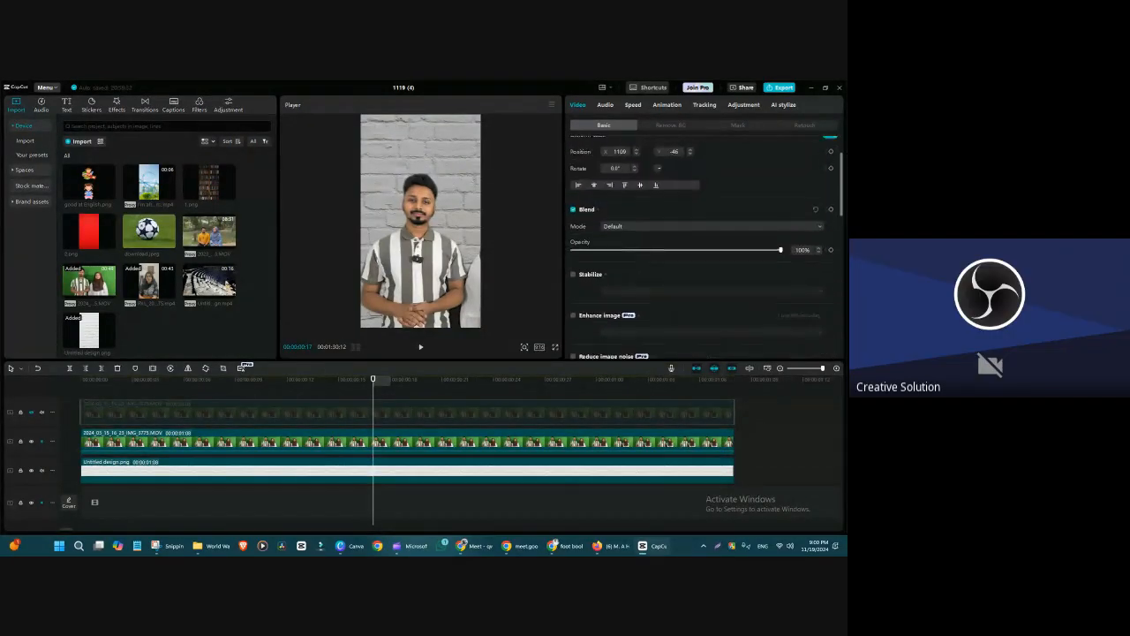
scroll(707, 247, up, 2)
- Show the Relight presets for the clip
scroll(706, 247, down, 8)
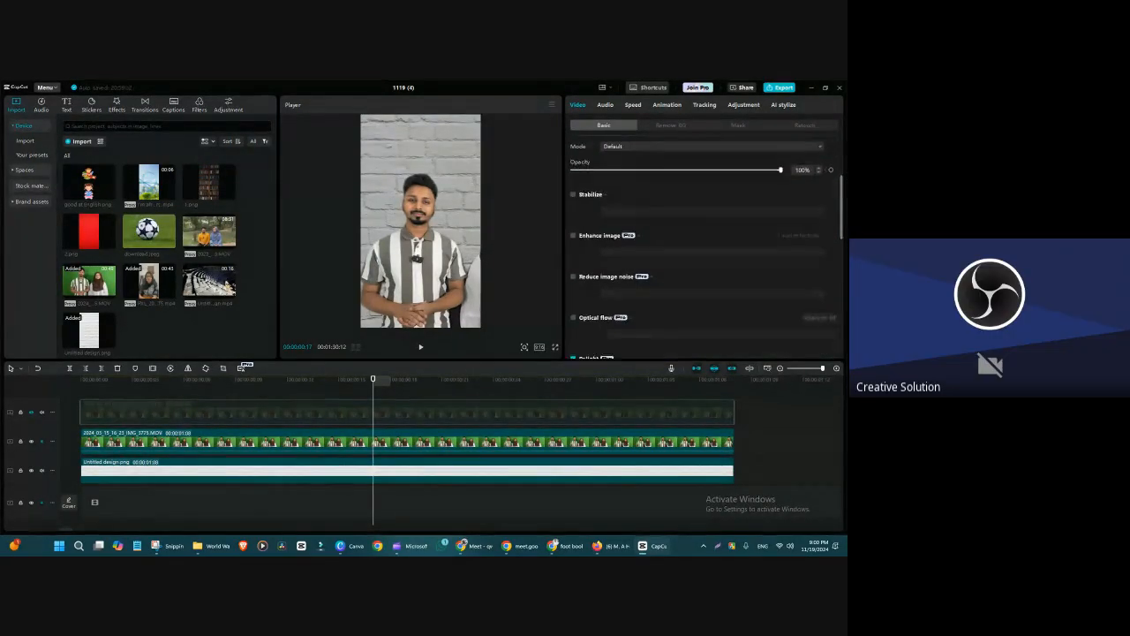
click(699, 254)
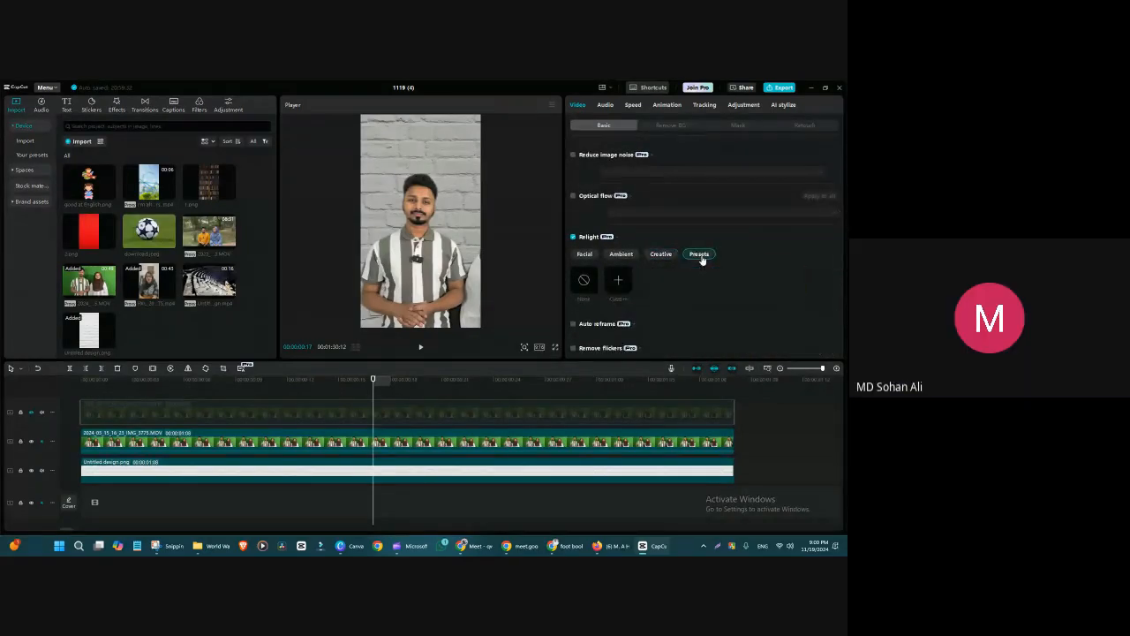
scroll(840, 248, down, 1)
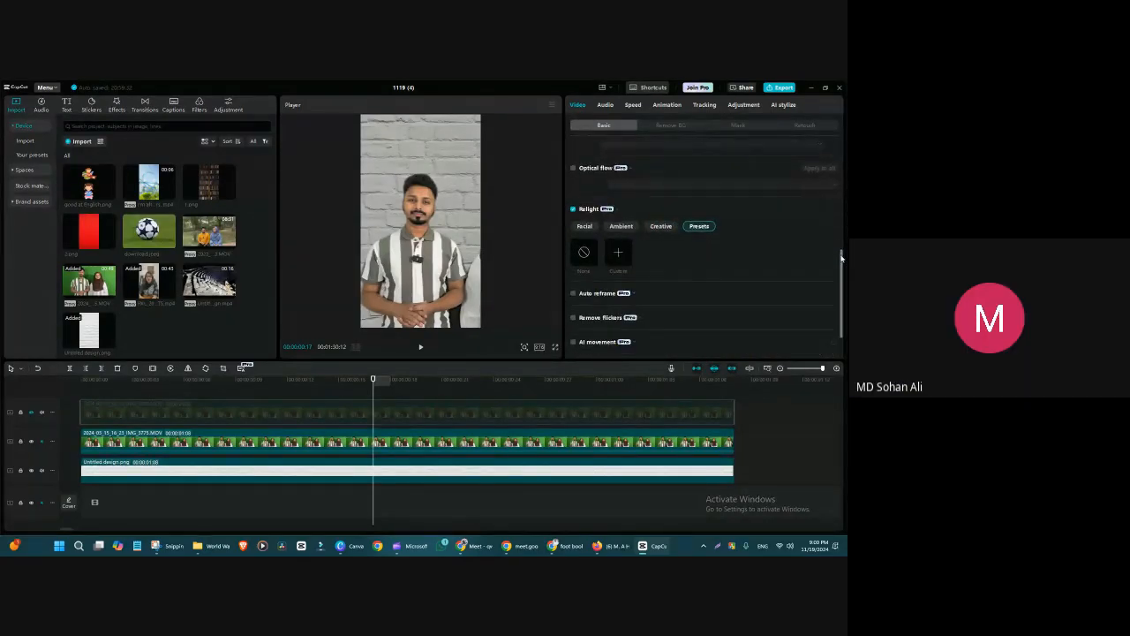
scroll(840, 248, down, 2)
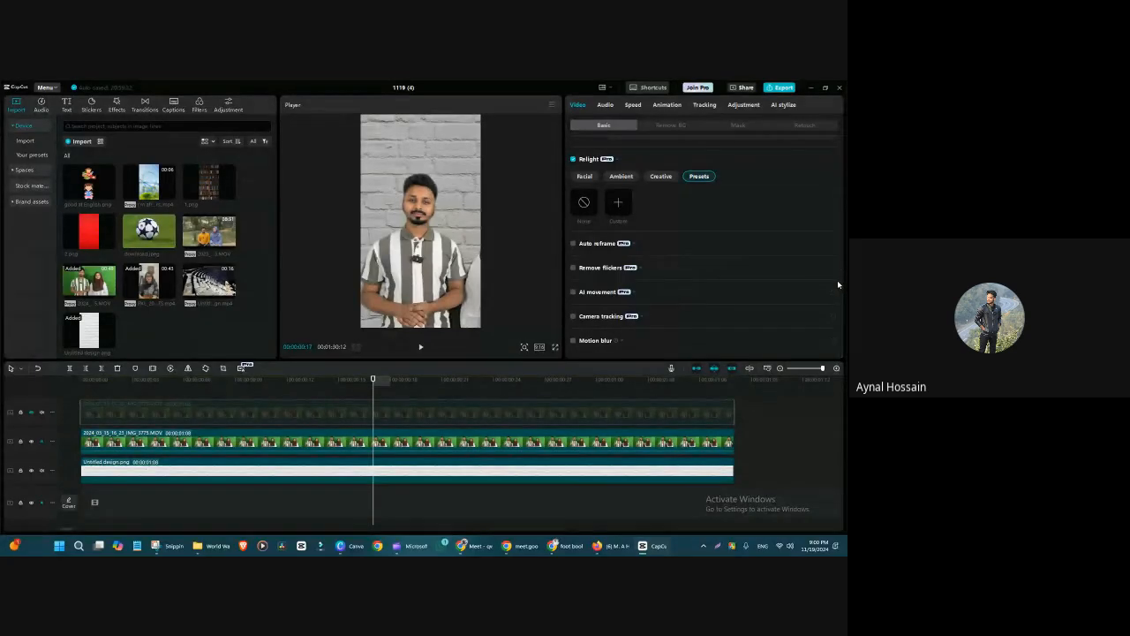
scroll(838, 284, up, 1)
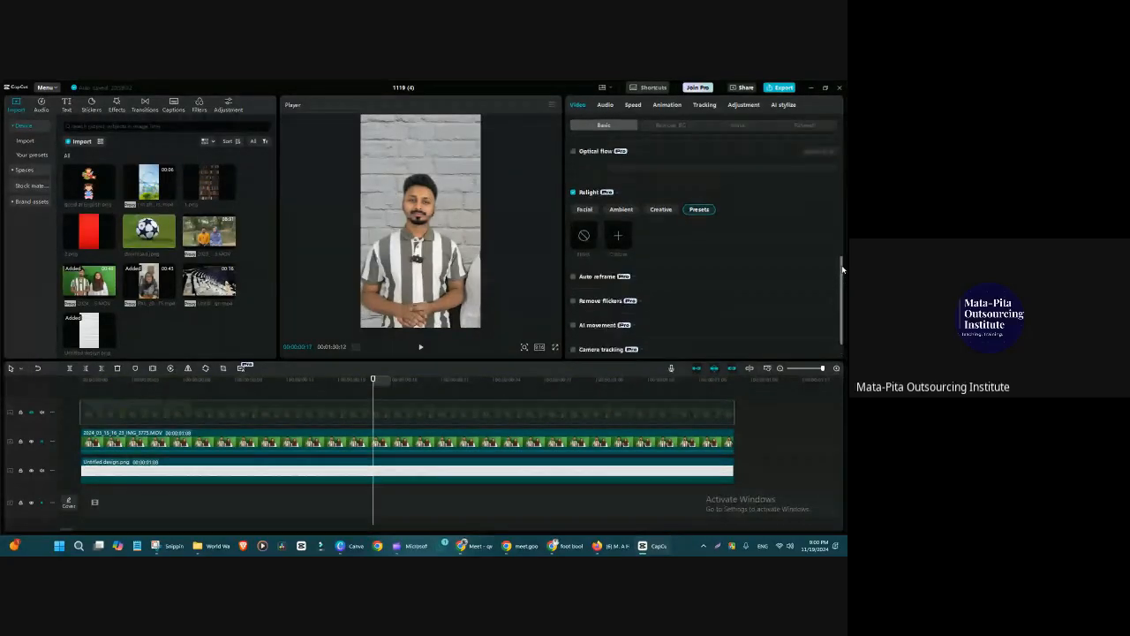
scroll(844, 276, down, 1)
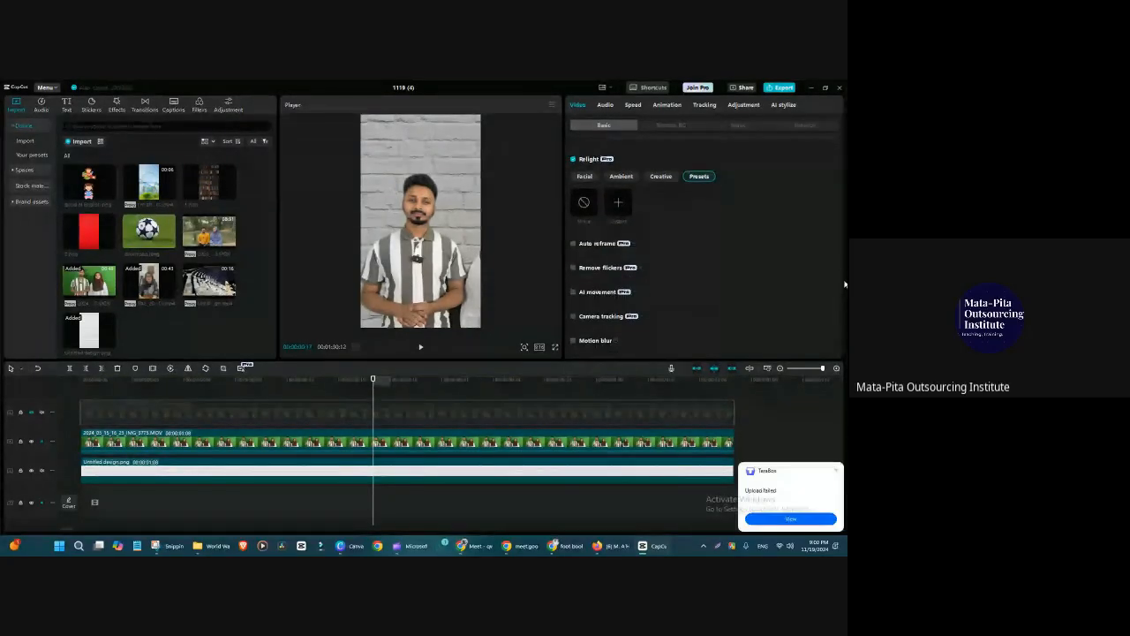
scroll(845, 280, up, 1)
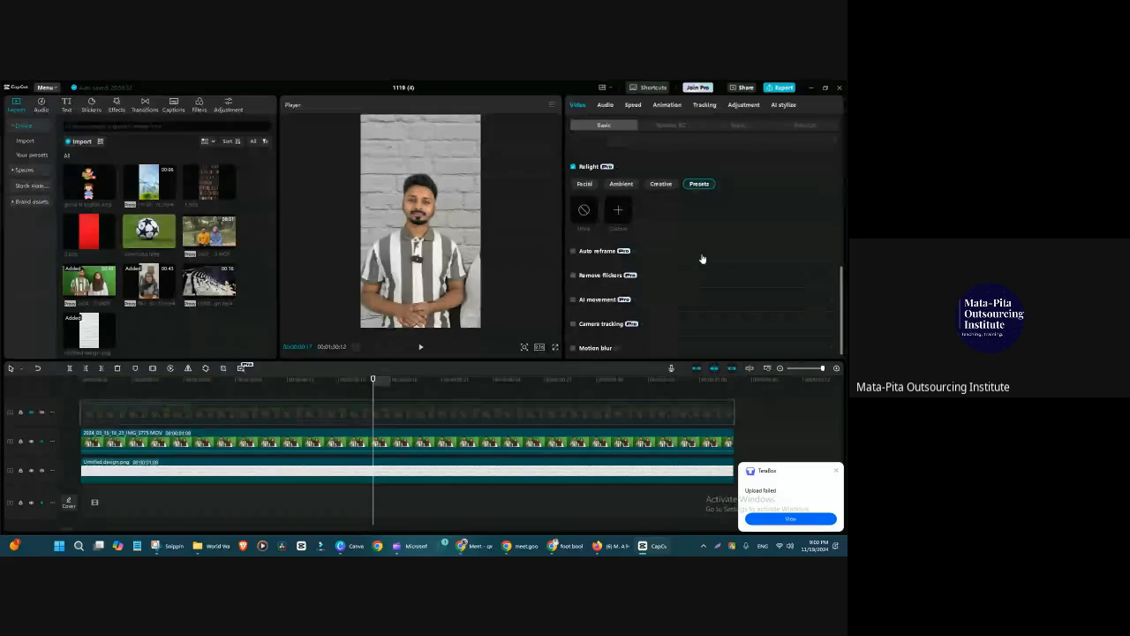
- Add the green-screen clip of the two people to a new top track at the timeline start and enlarge it to fill the frame
click(95, 300)
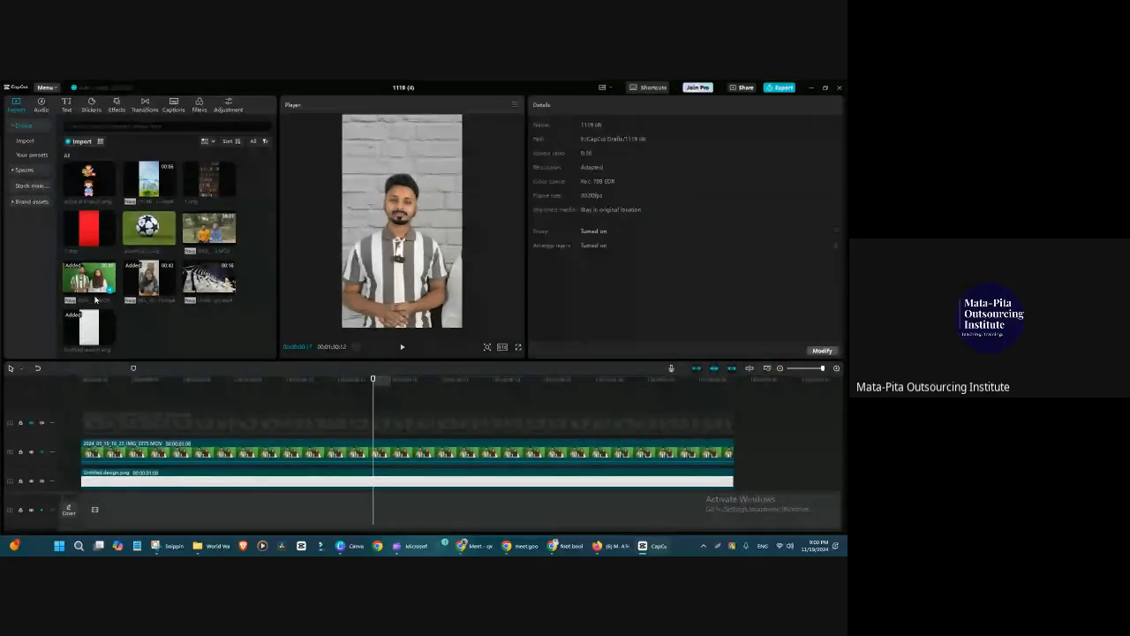
drag(96, 300, 81, 399)
drag(462, 255, 593, 329)
- Turn on Auto reframe for the new top clip
scroll(679, 265, down, 3)
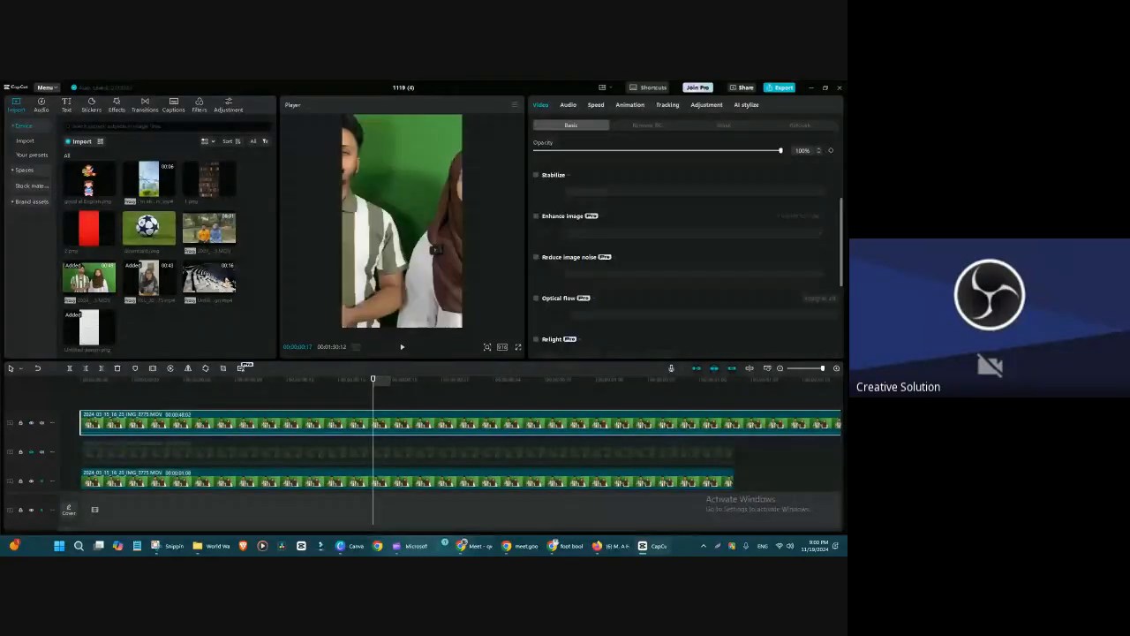
scroll(686, 239, down, 3)
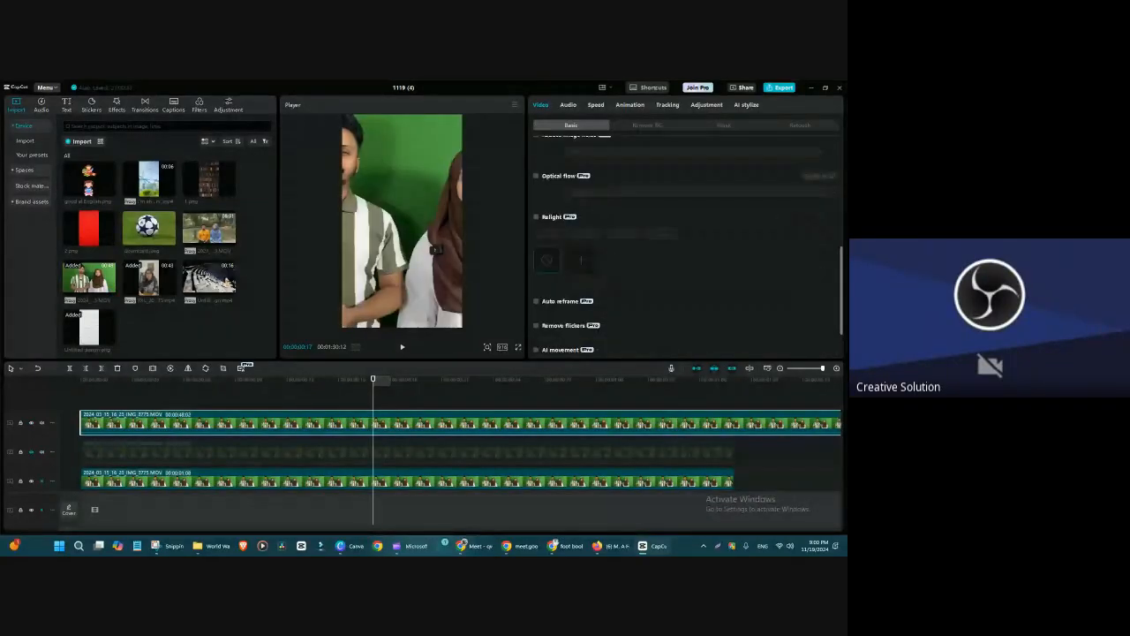
scroll(545, 292, down, 1)
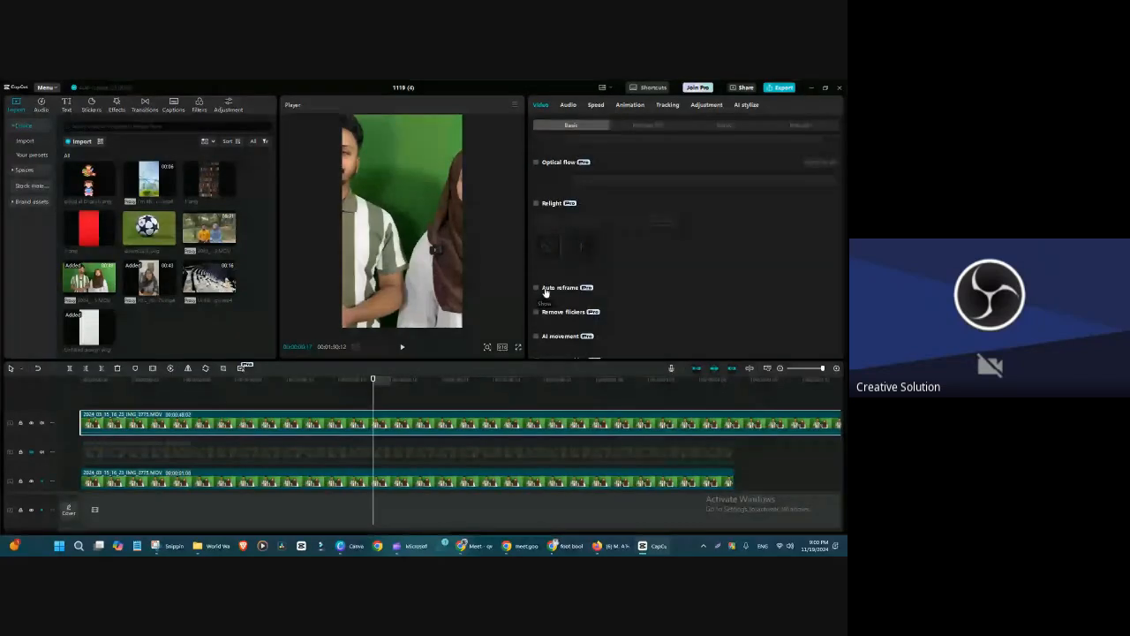
click(536, 289)
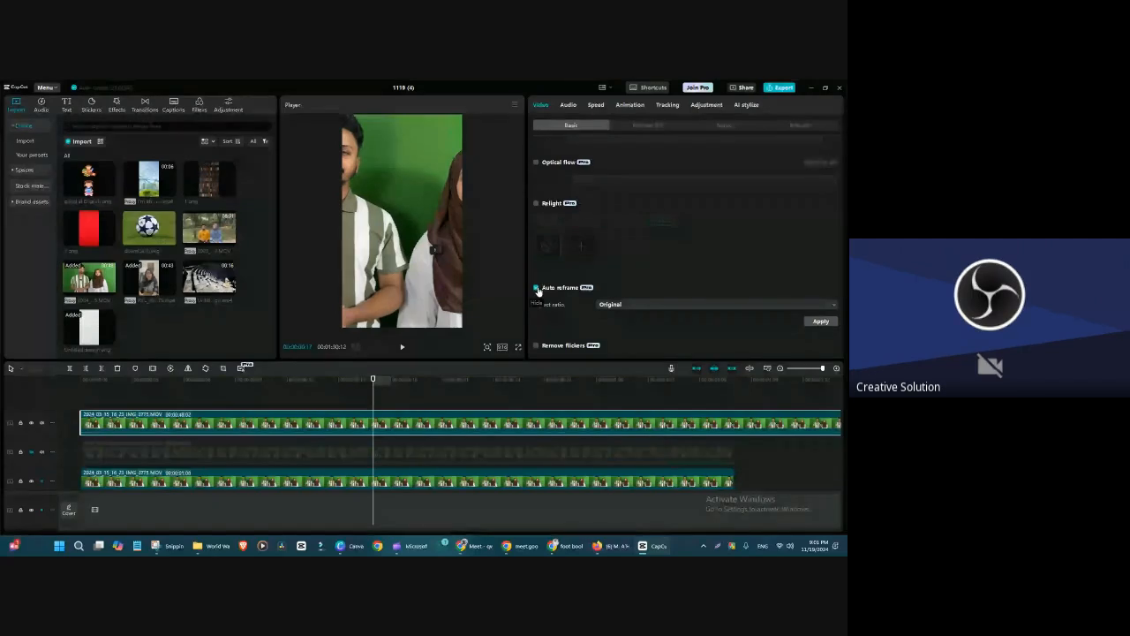
click(536, 289)
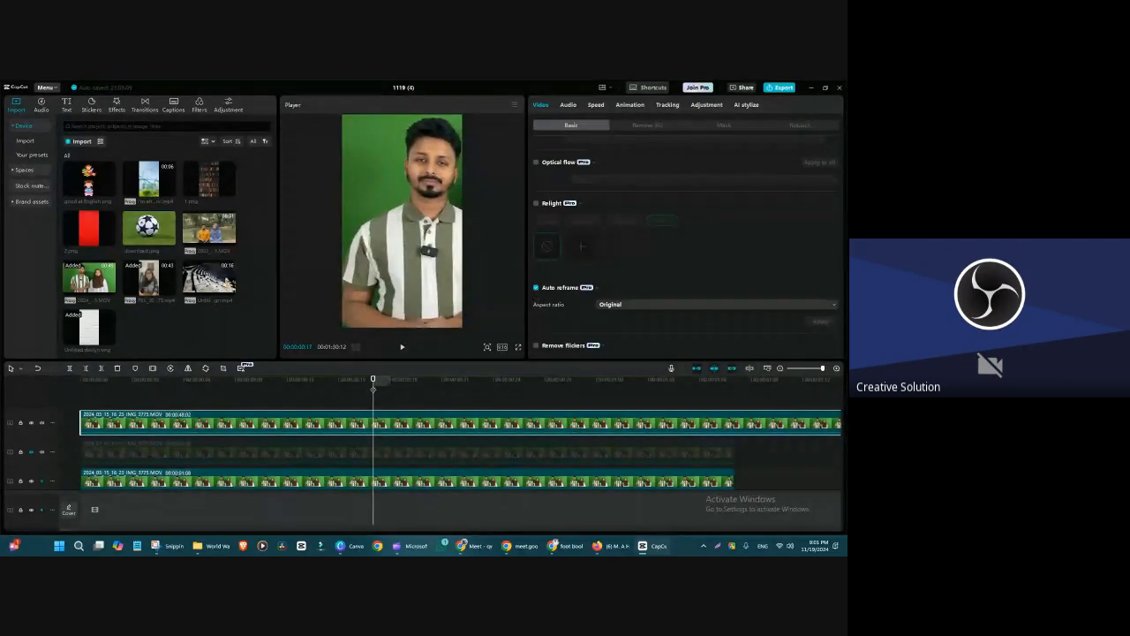
- Scrub the playhead to 00:00:00:26 and back to 00:00:00:20, centring one person in the frame at each position
drag(375, 381, 510, 382)
click(529, 402)
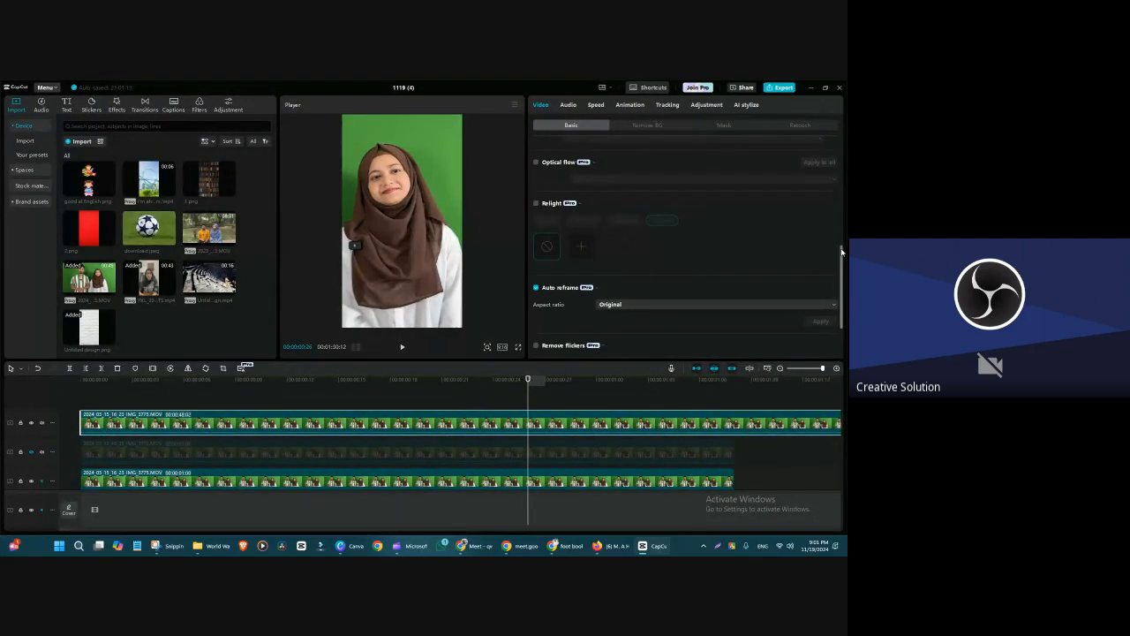
scroll(842, 251, down, 2)
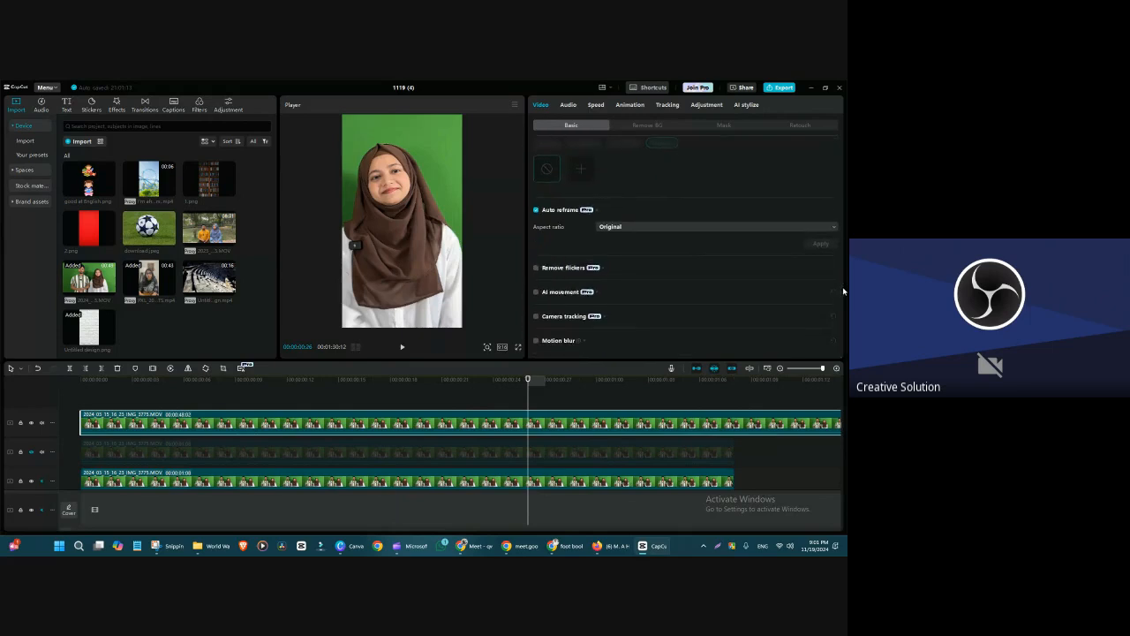
drag(844, 291, 842, 267)
click(424, 380)
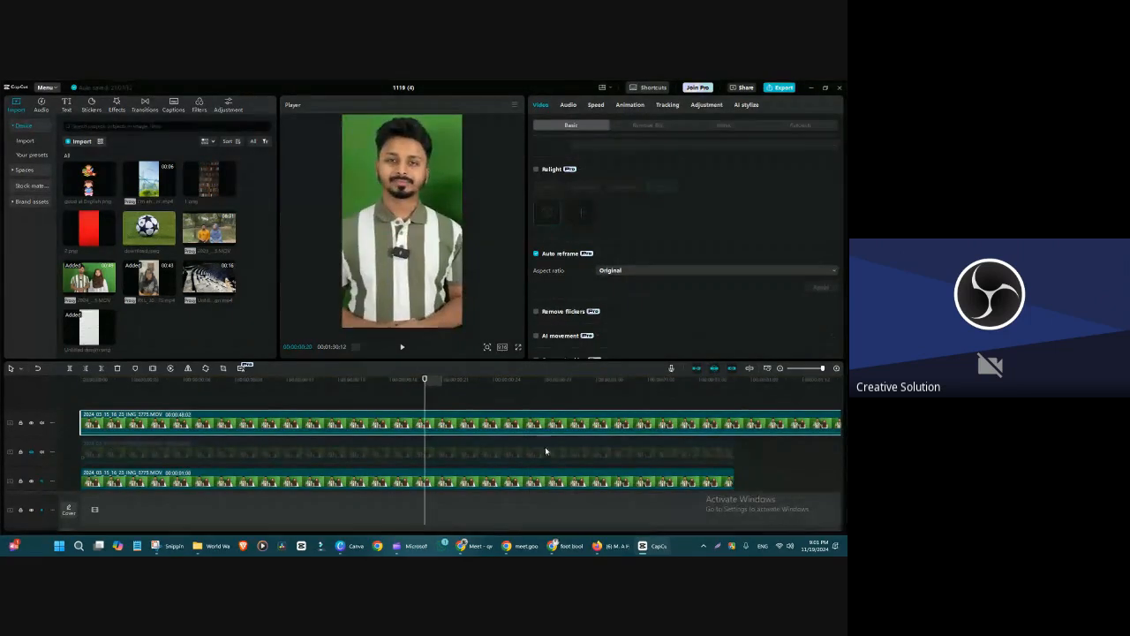
- Set the Auto reframe aspect ratio to 9:16 and apply it to the clip
click(632, 271)
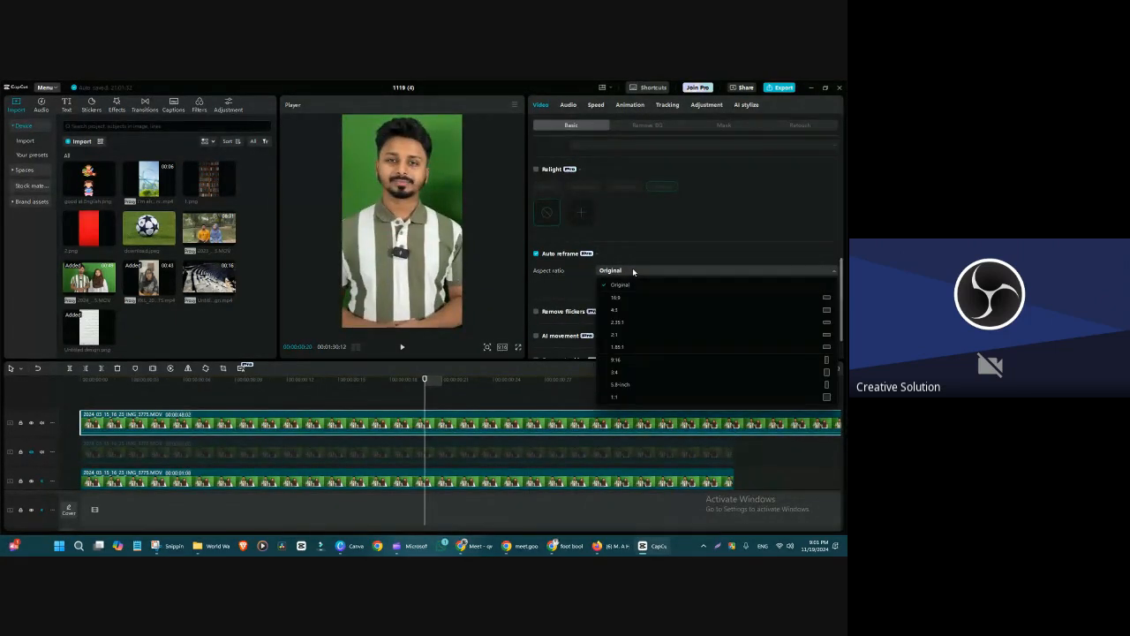
click(632, 360)
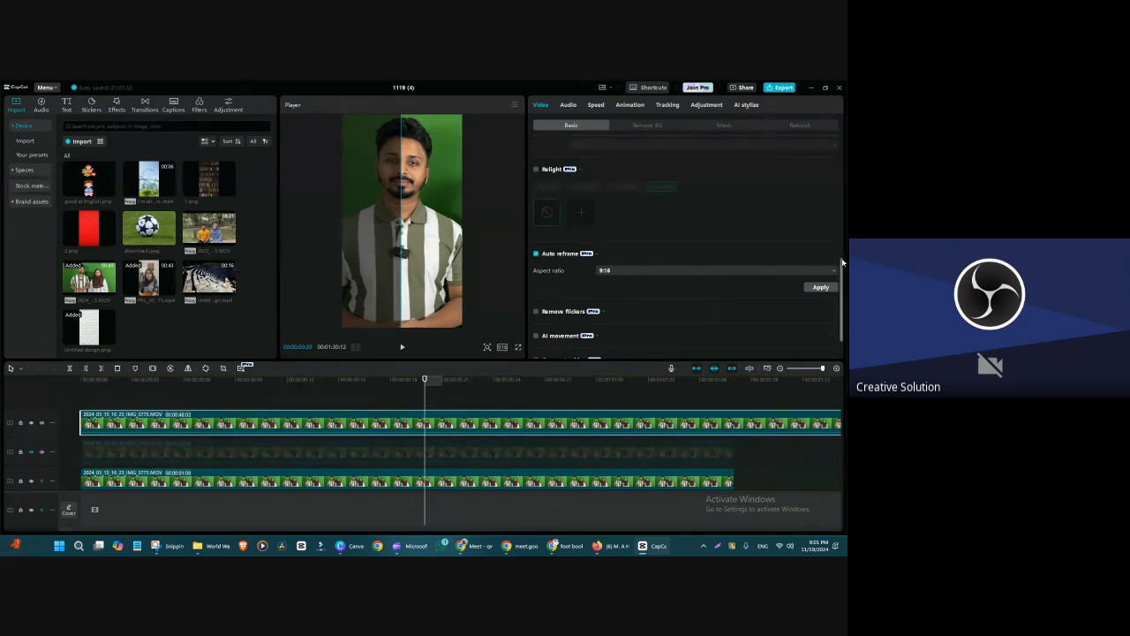
drag(843, 262, 843, 268)
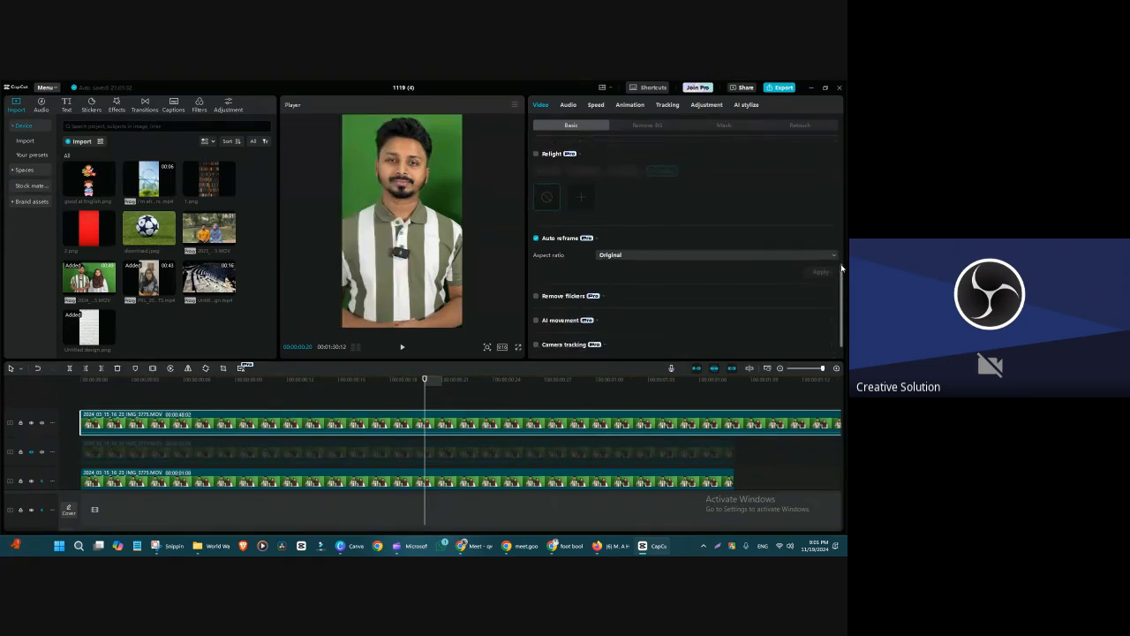
click(703, 260)
click(639, 350)
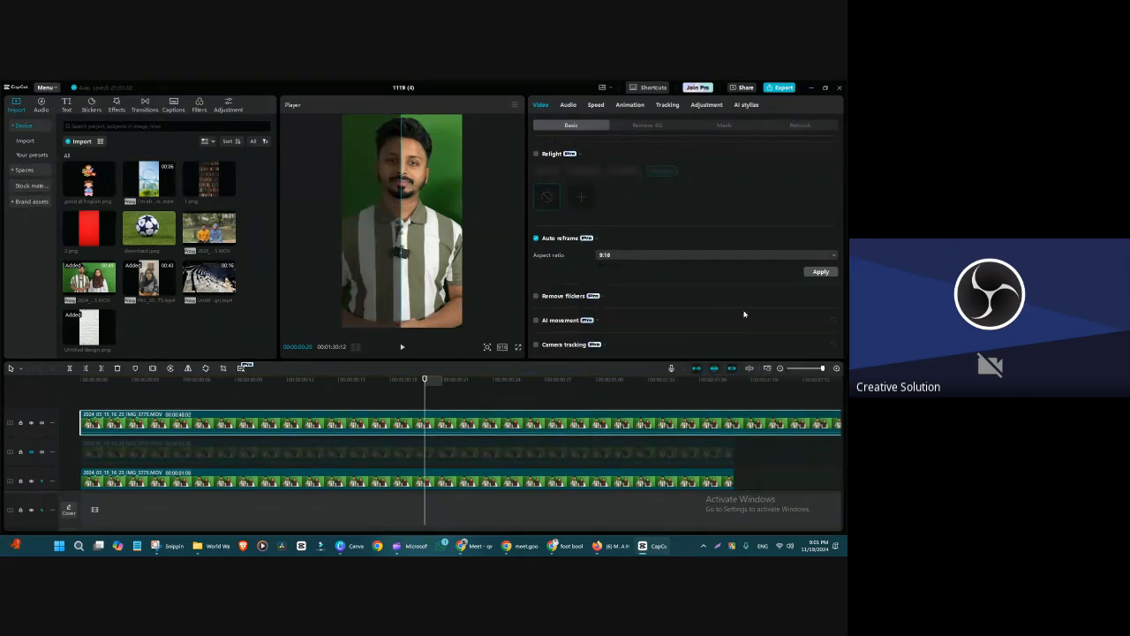
click(813, 274)
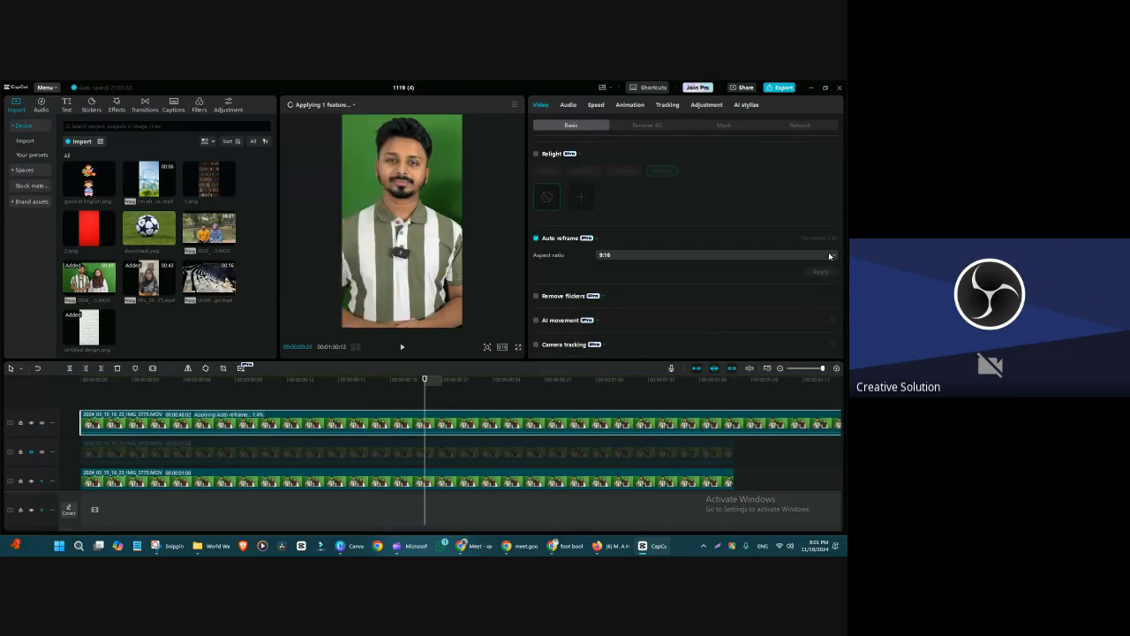
- Reduce the top clip's scale to about 187%, place the playhead at 00:00:00:19 and select the hidden clip below it
scroll(795, 251, up, 1)
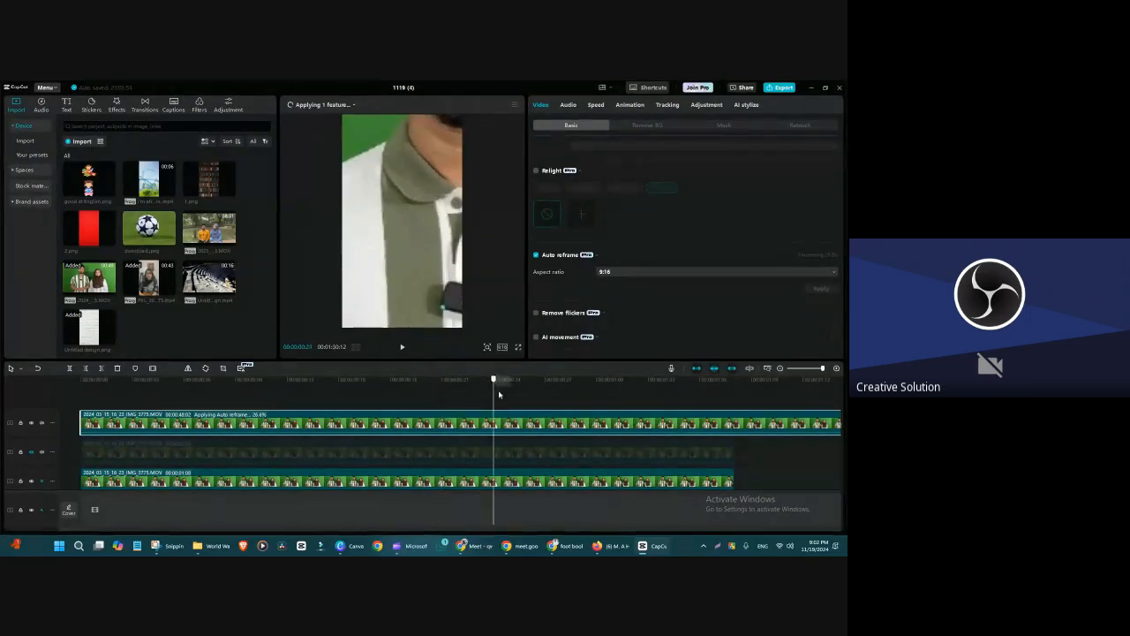
click(353, 428)
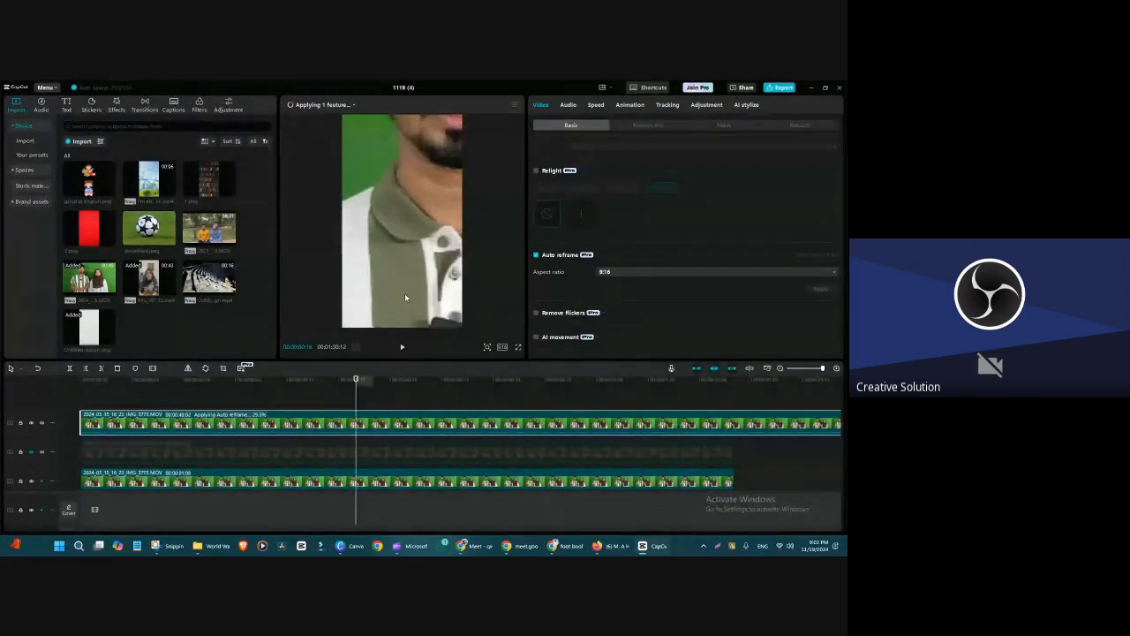
scroll(703, 176, up, 5)
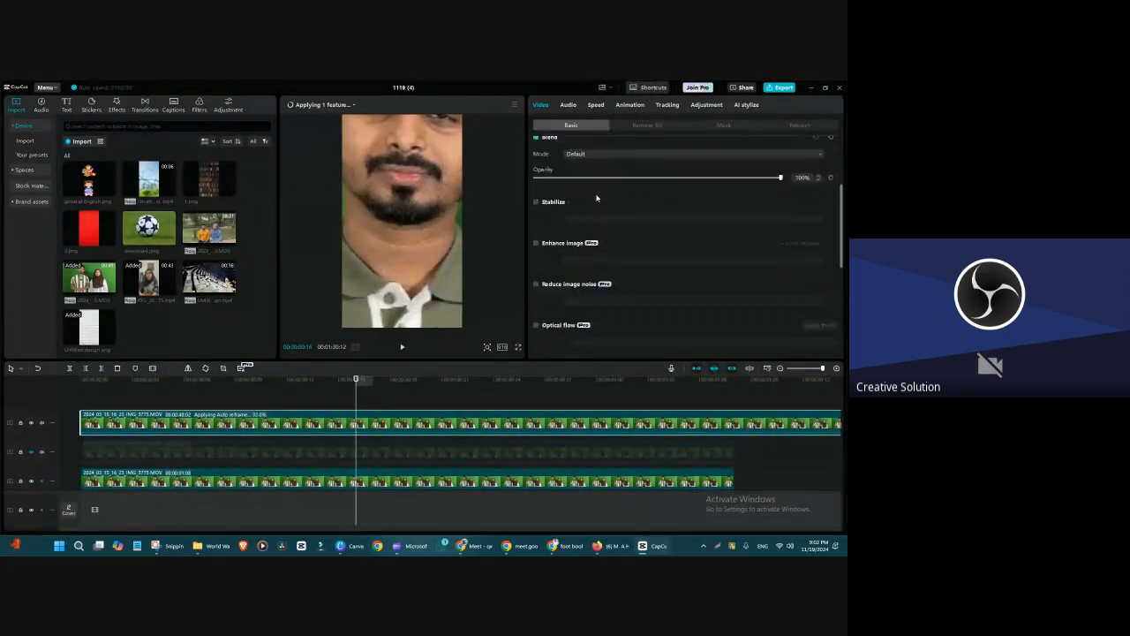
drag(703, 173, 632, 187)
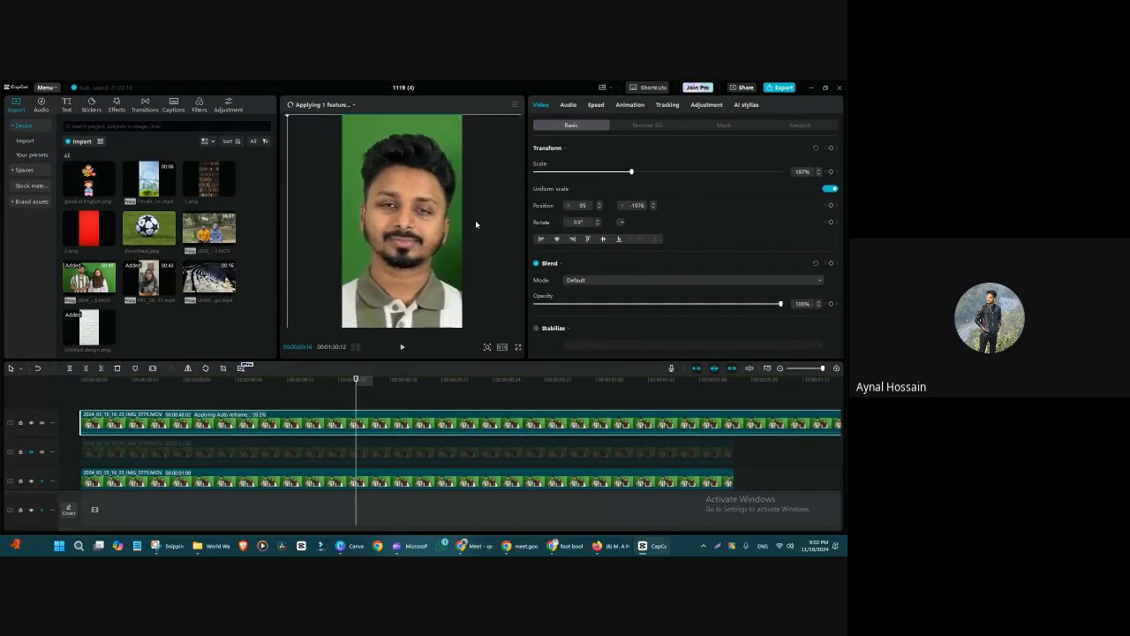
click(408, 396)
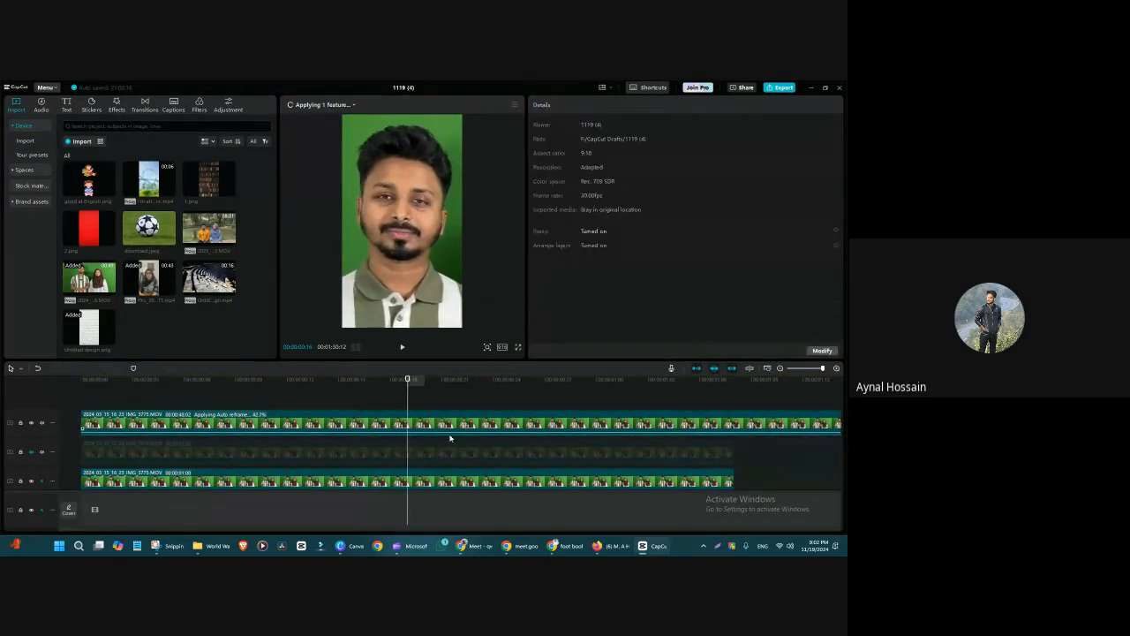
click(437, 458)
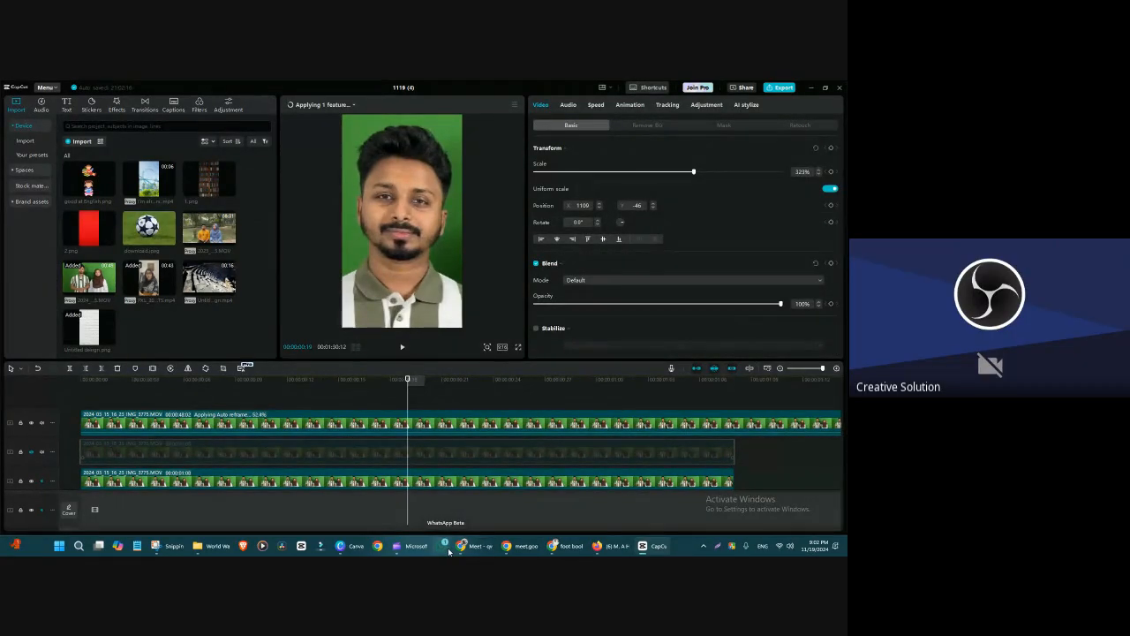
- Switch to the Chrome window with the YouTube search results and enlarge it to fill the screen
mouse_move(557, 547)
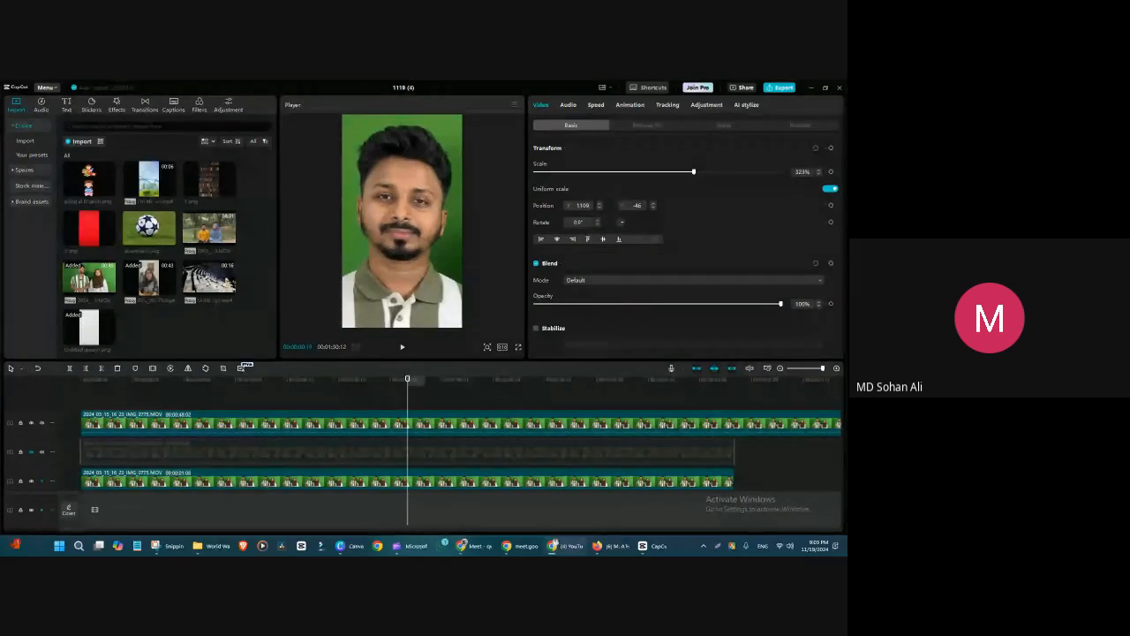
drag(846, 265, 843, 83)
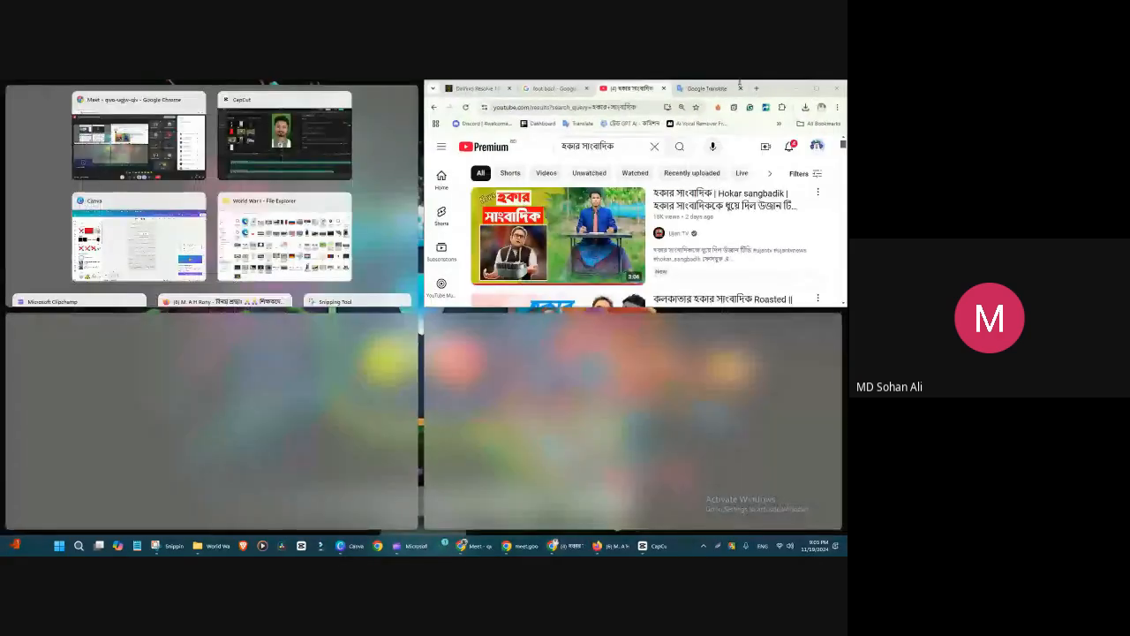
click(768, 92)
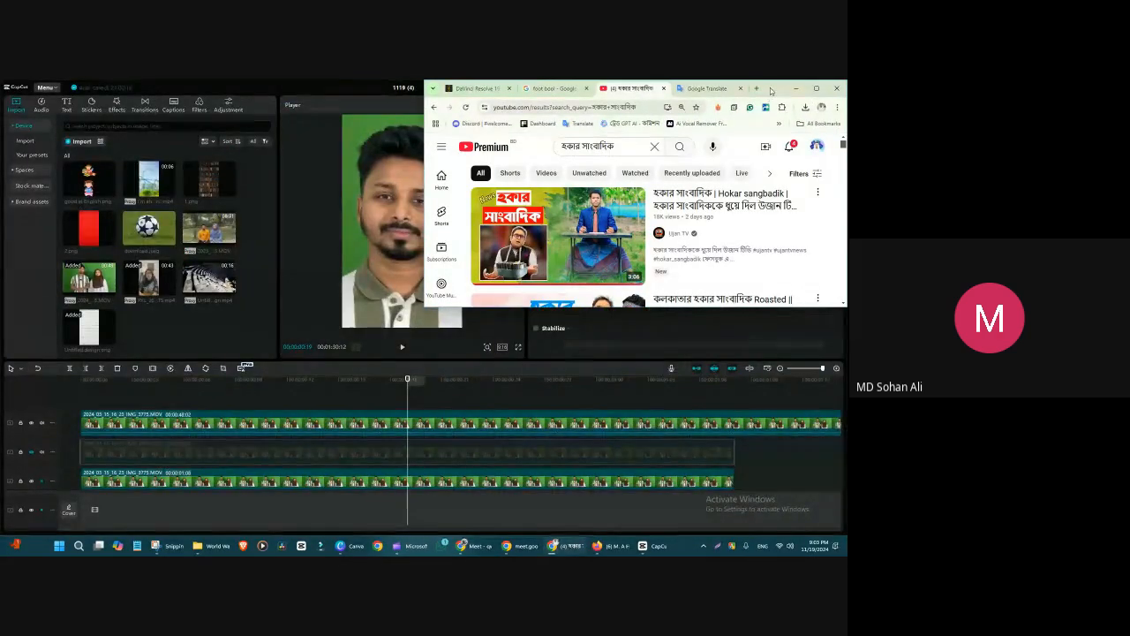
double_click(770, 92)
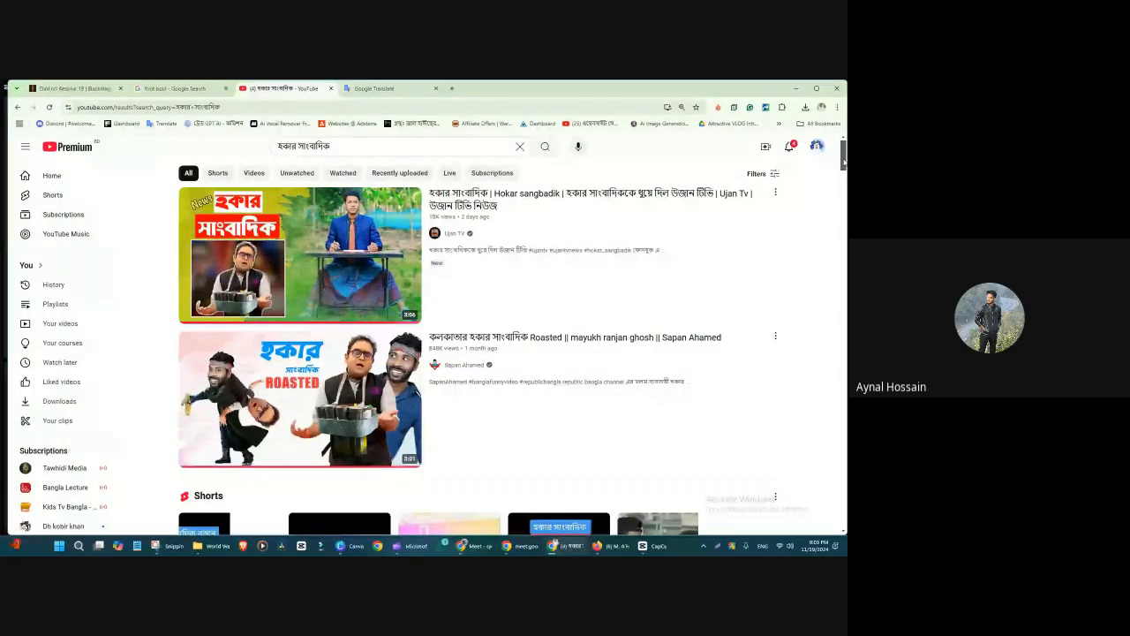
- Open the মিন মিন মিডিয়া video from the results, skip ahead to 0:49 and return to the search results
drag(843, 152, 844, 214)
click(353, 280)
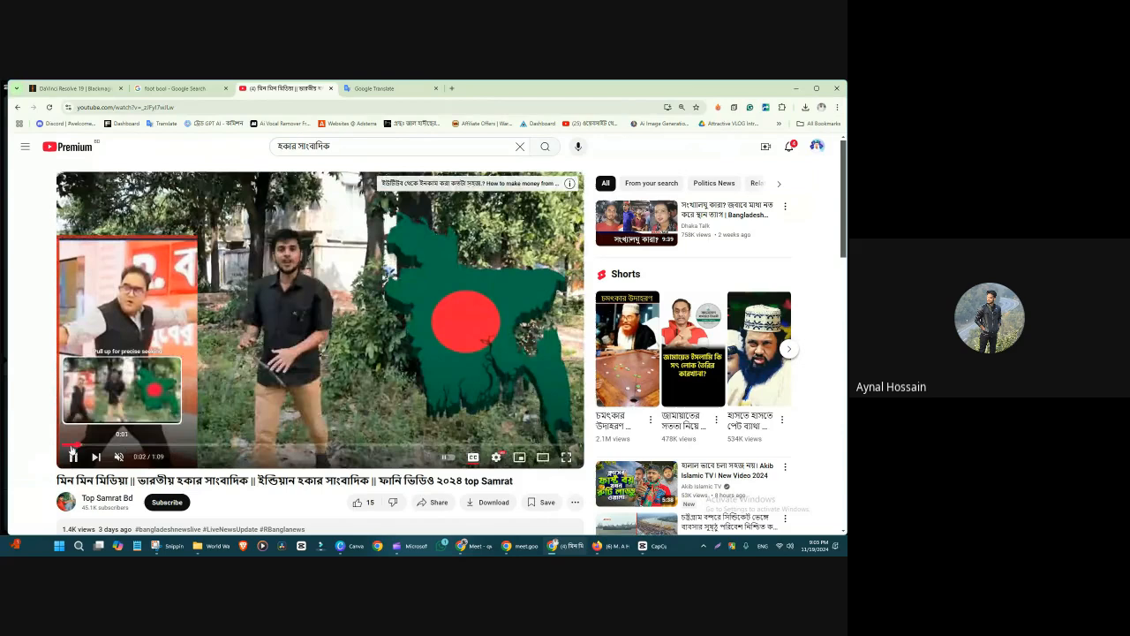
drag(83, 443, 433, 447)
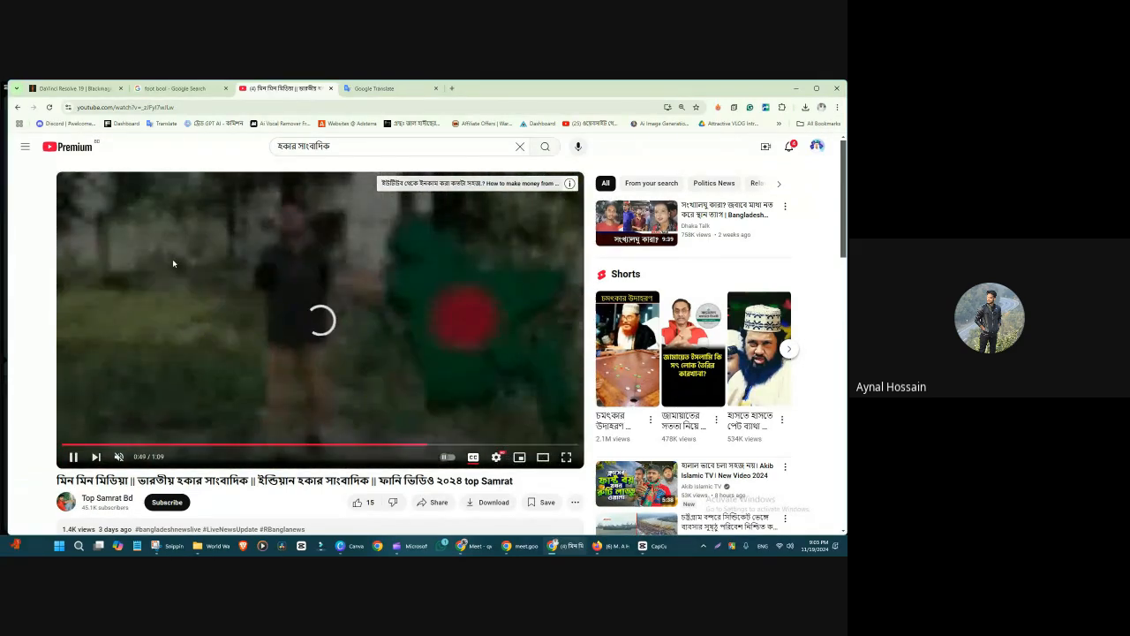
click(16, 107)
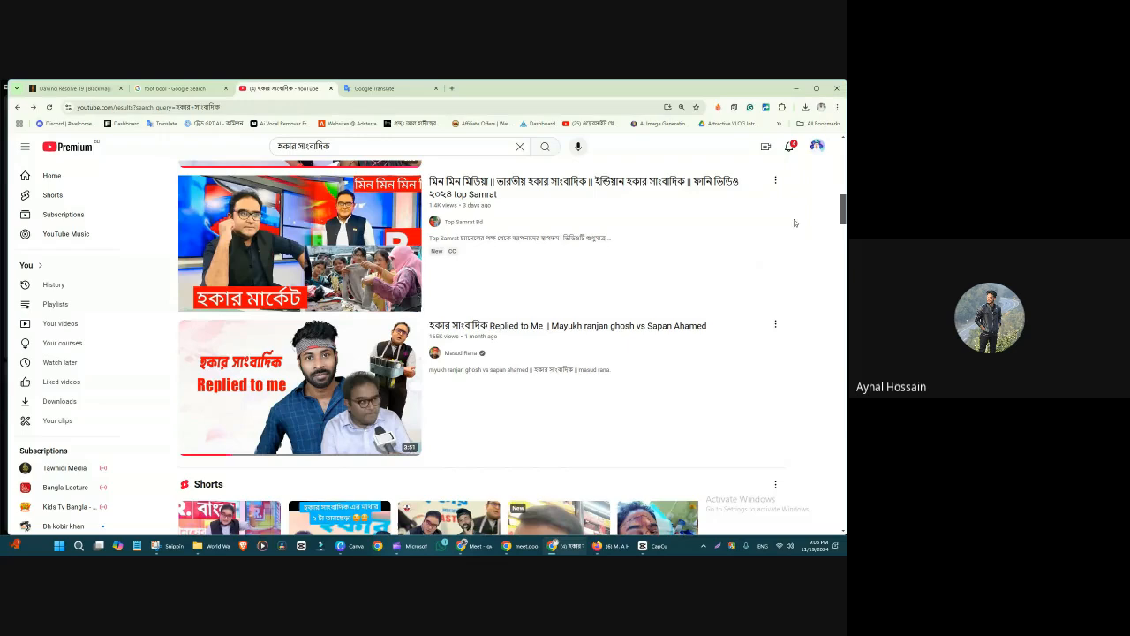
- Open the Kalbela News video about the Indian presenter from further down the results and pause it
drag(842, 206, 843, 323)
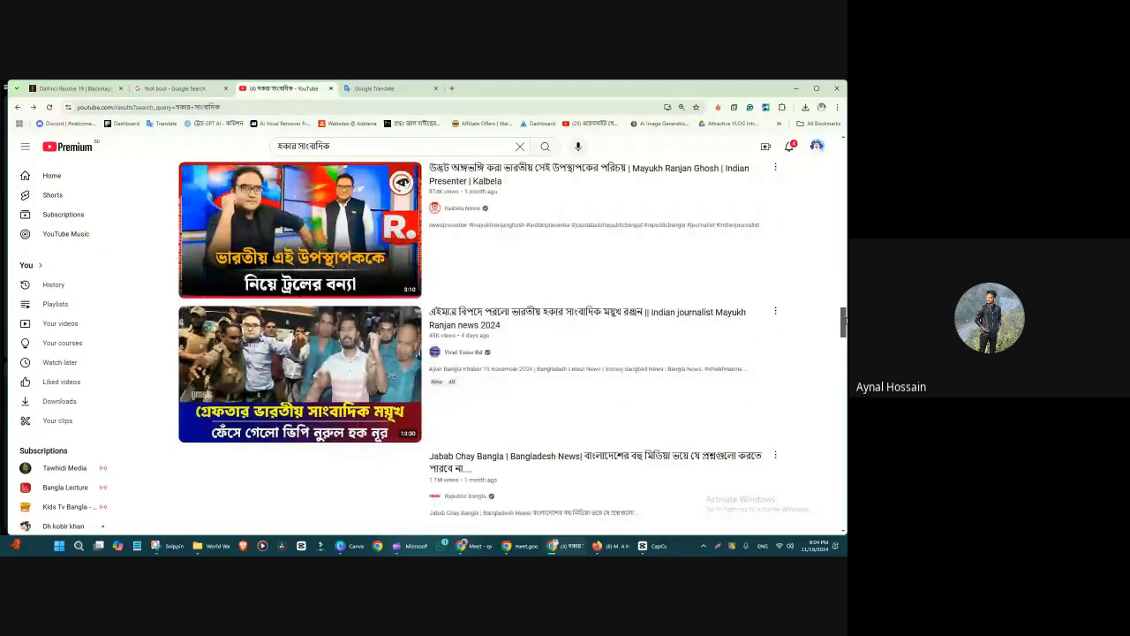
click(376, 250)
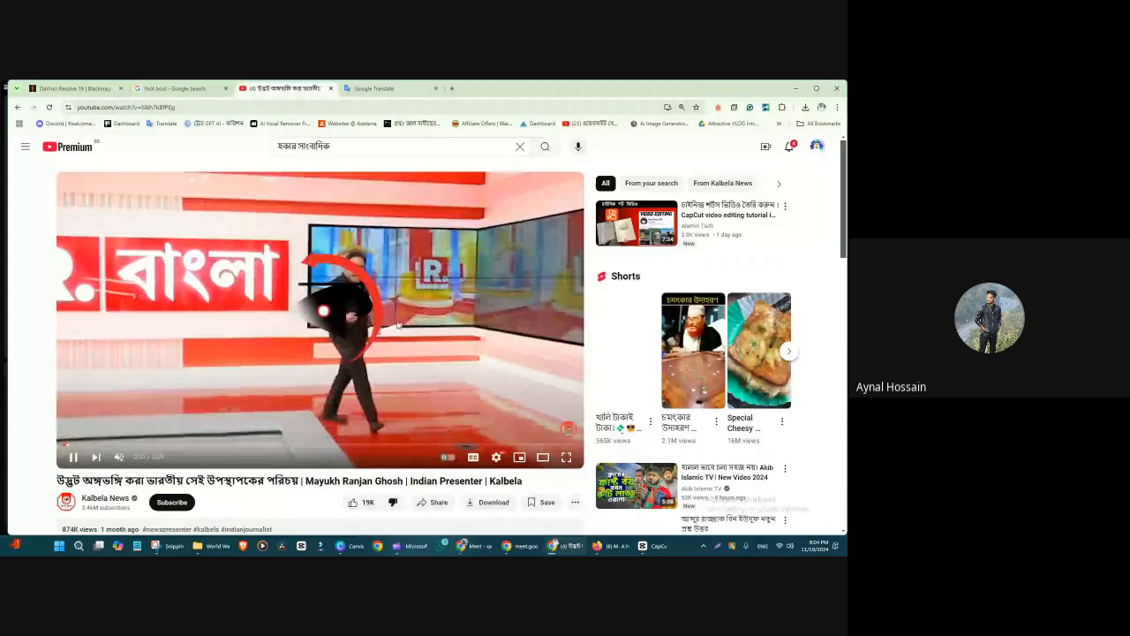
click(256, 357)
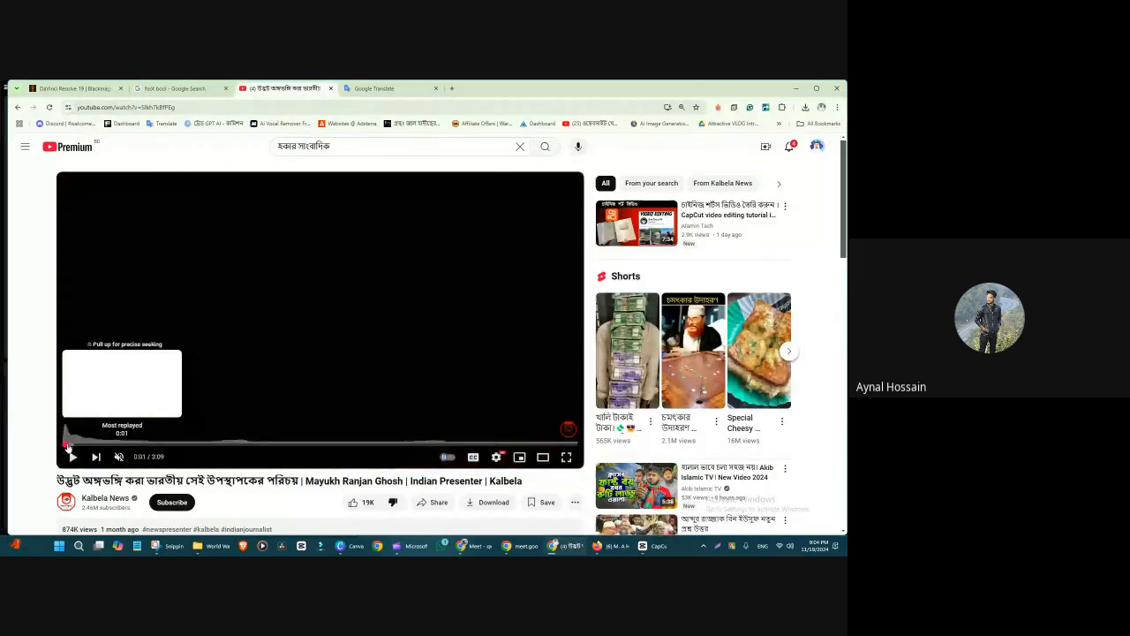
- Play the Kalbela News video in full screen briefly, then return to the normal player view
click(271, 354)
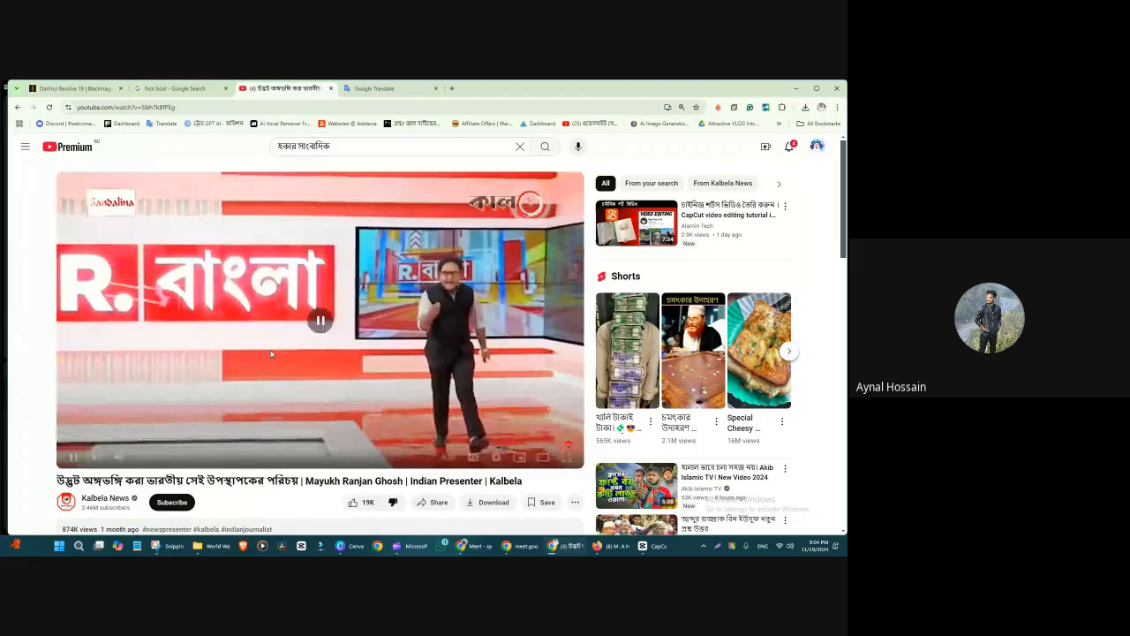
double_click(271, 354)
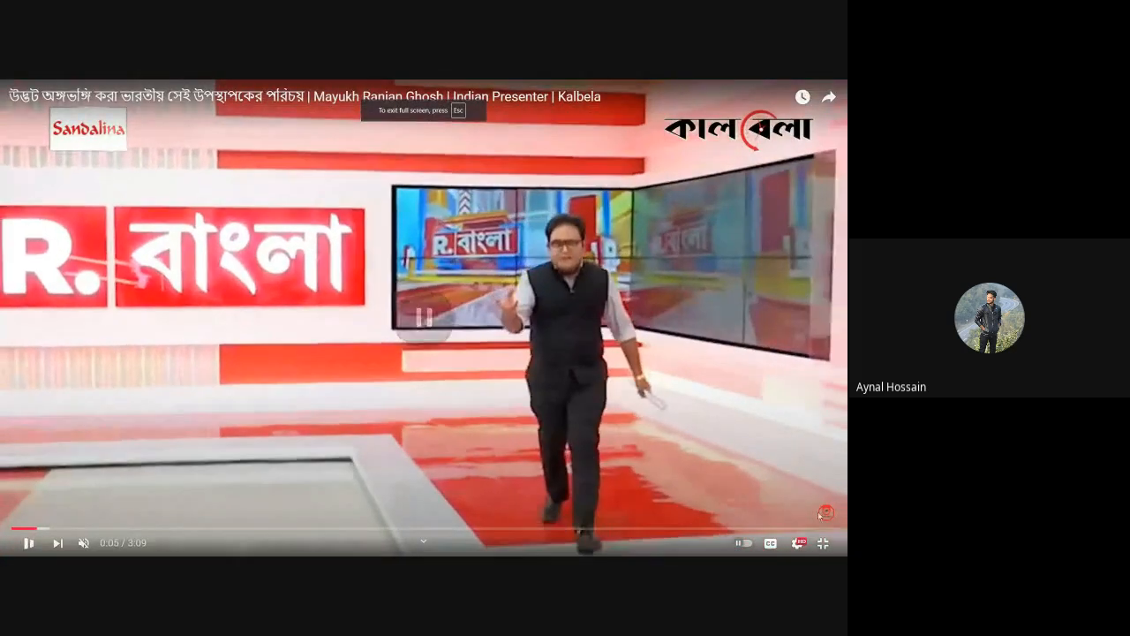
click(832, 545)
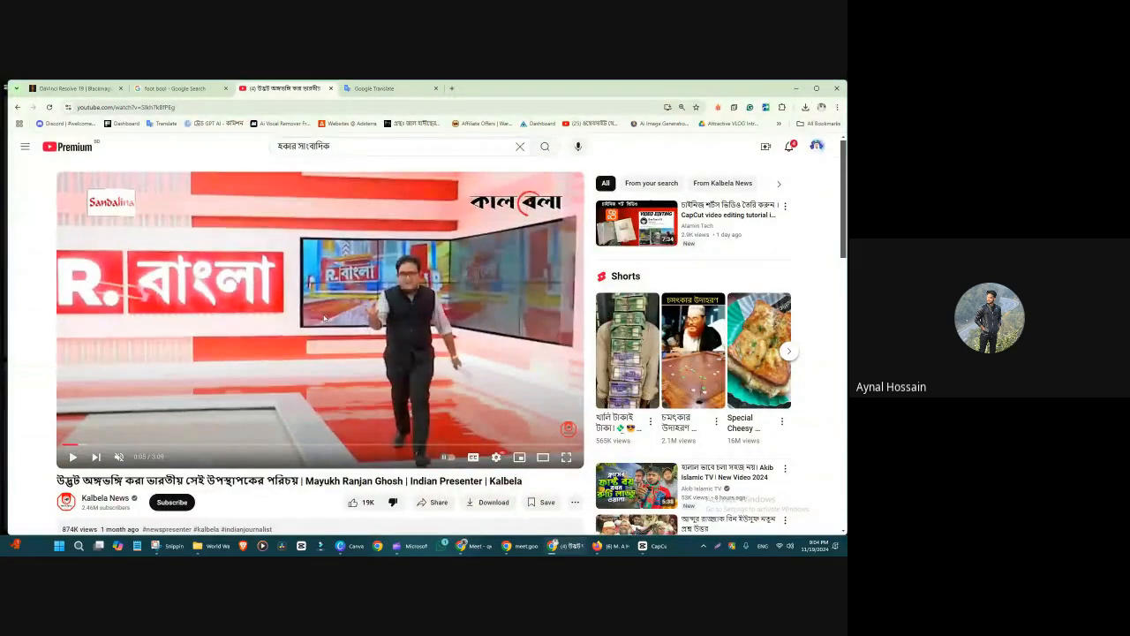
- Copy the video's URL, switch to the Brave browser window and enlarge it to fill the screen
right_click(324, 318)
key(Escape)
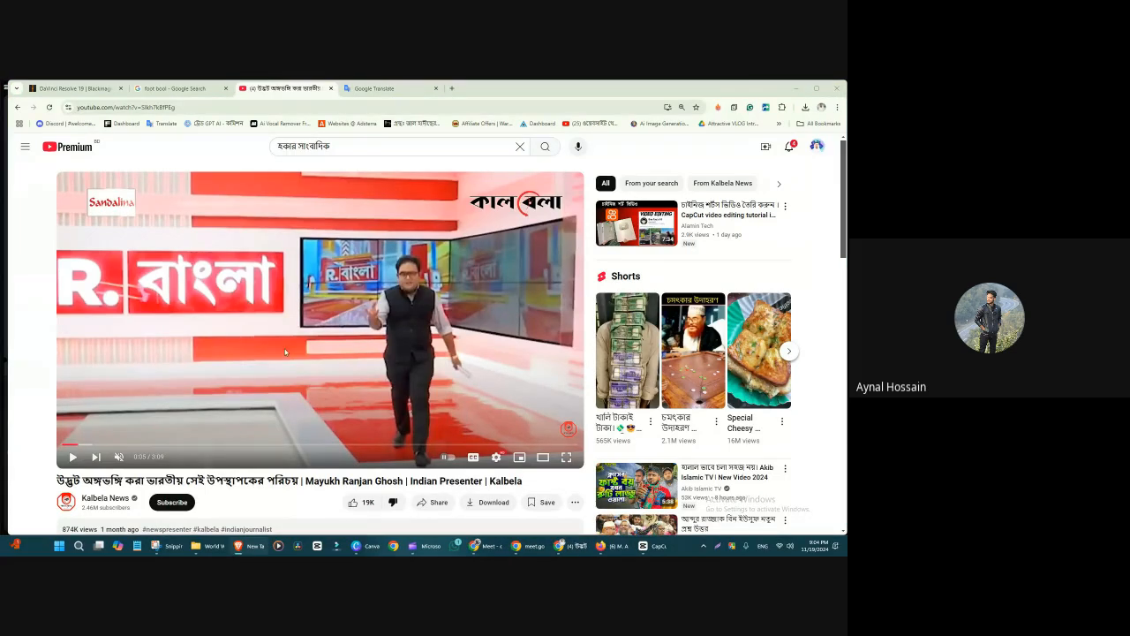
drag(668, 108, 552, 107)
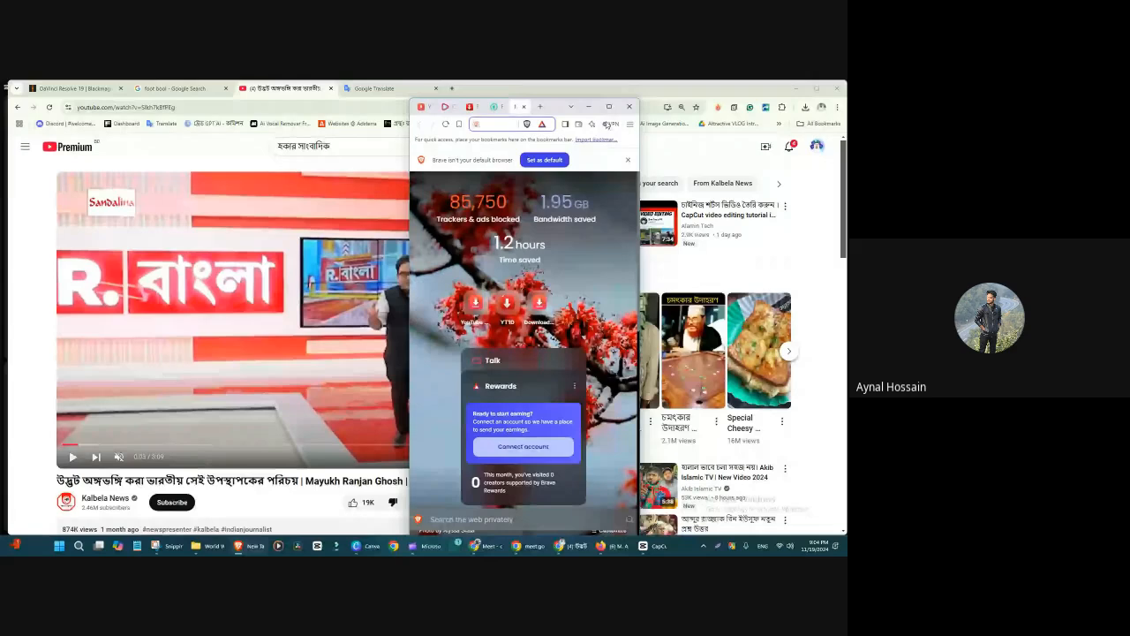
double_click(552, 108)
- Load the copied YouTube link in the y2mate.com downloader and save the 720p mp4 to the Videos folder
click(19, 88)
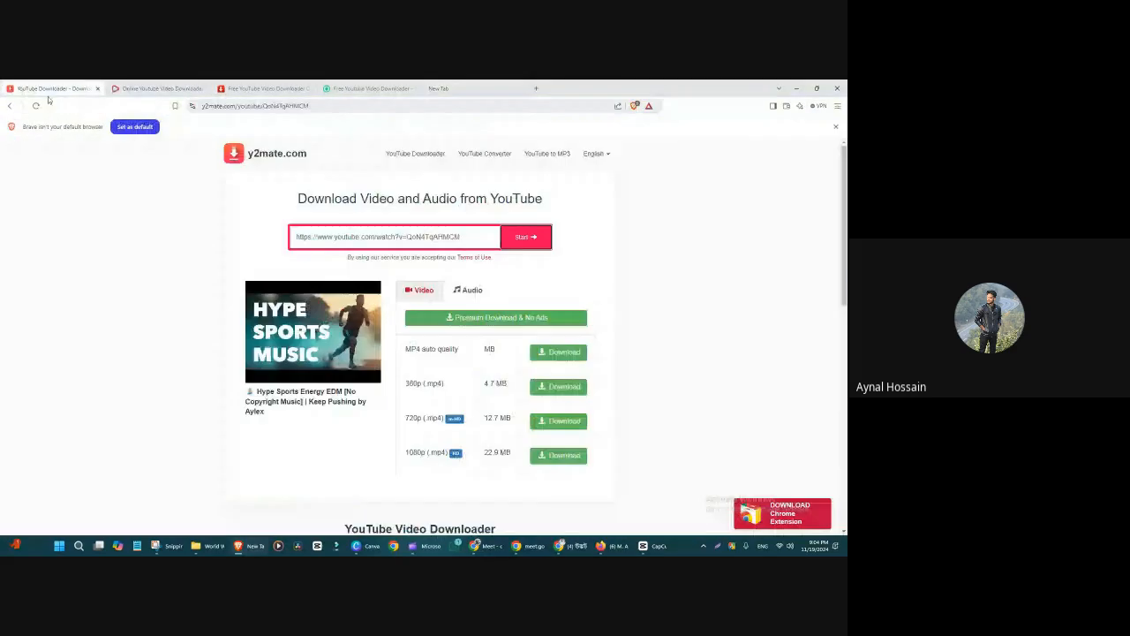
click(385, 238)
text(https://youtu.be/Slkh7kBfPEg)
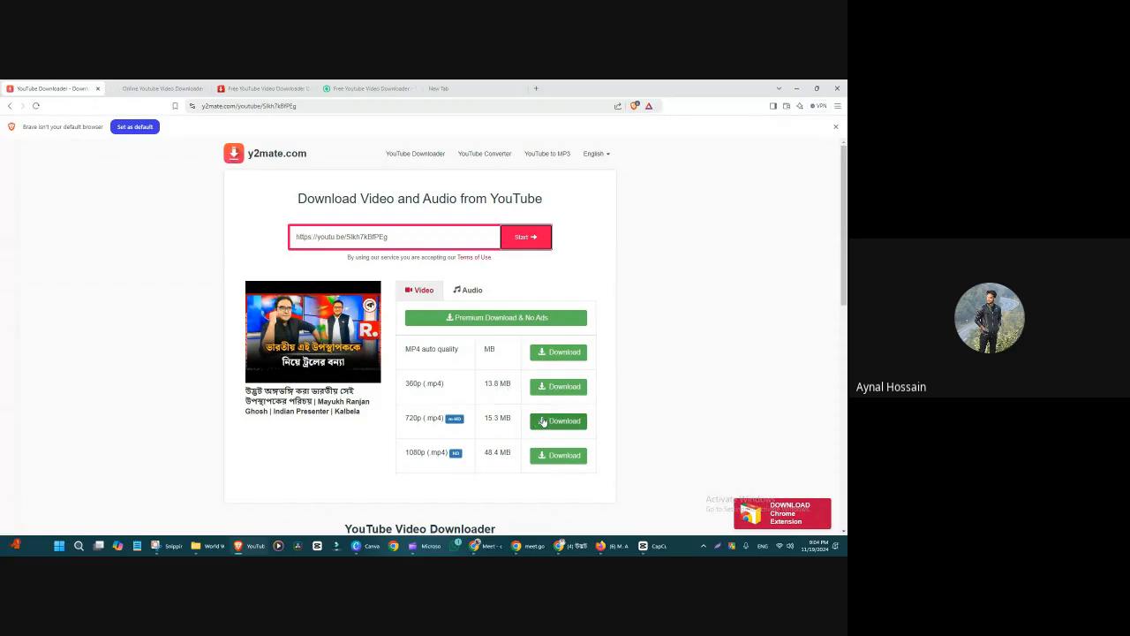
click(543, 423)
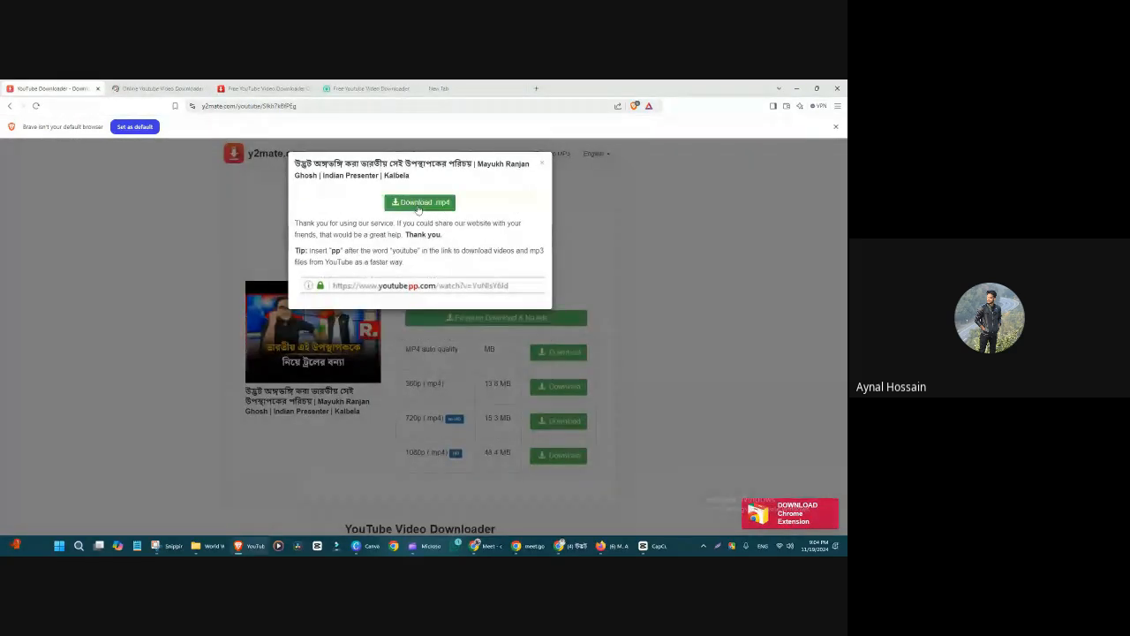
click(419, 205)
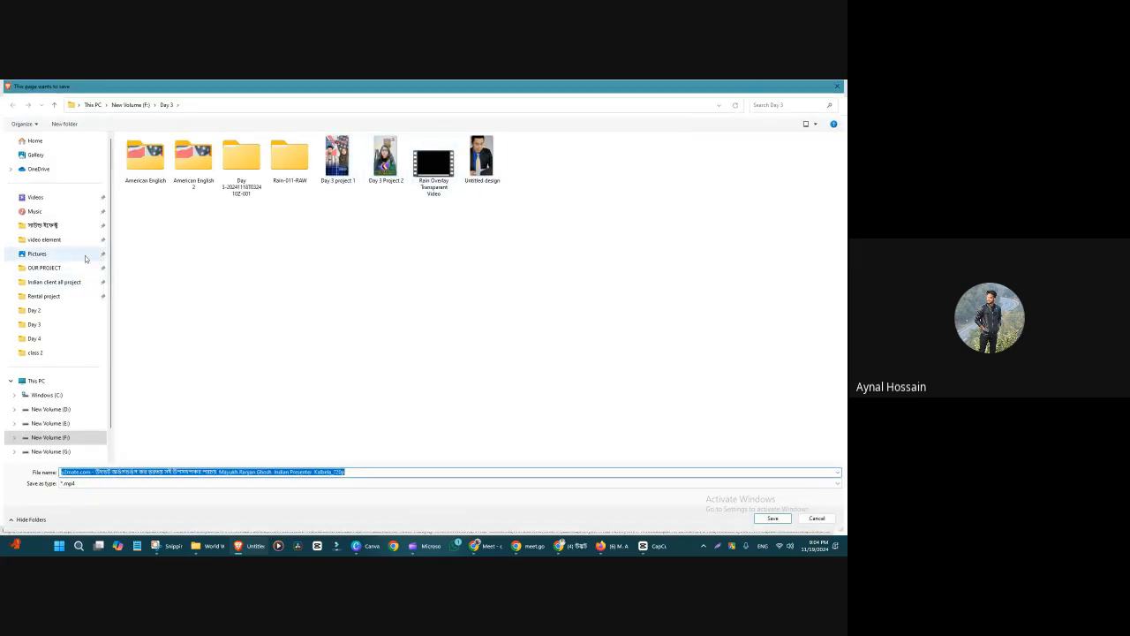
click(40, 198)
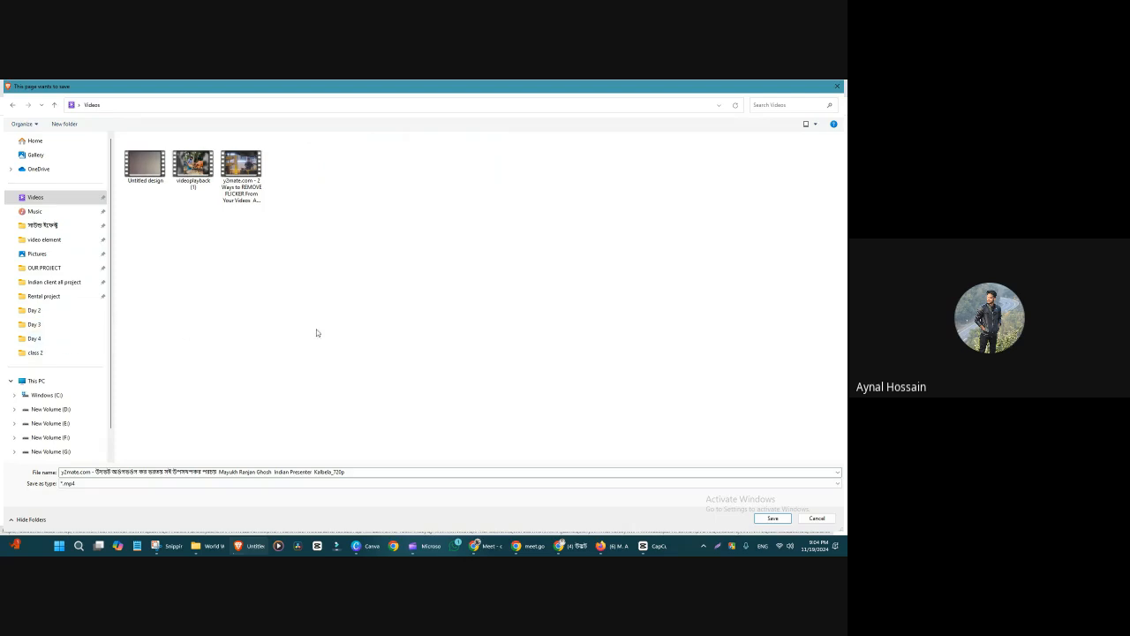
click(771, 518)
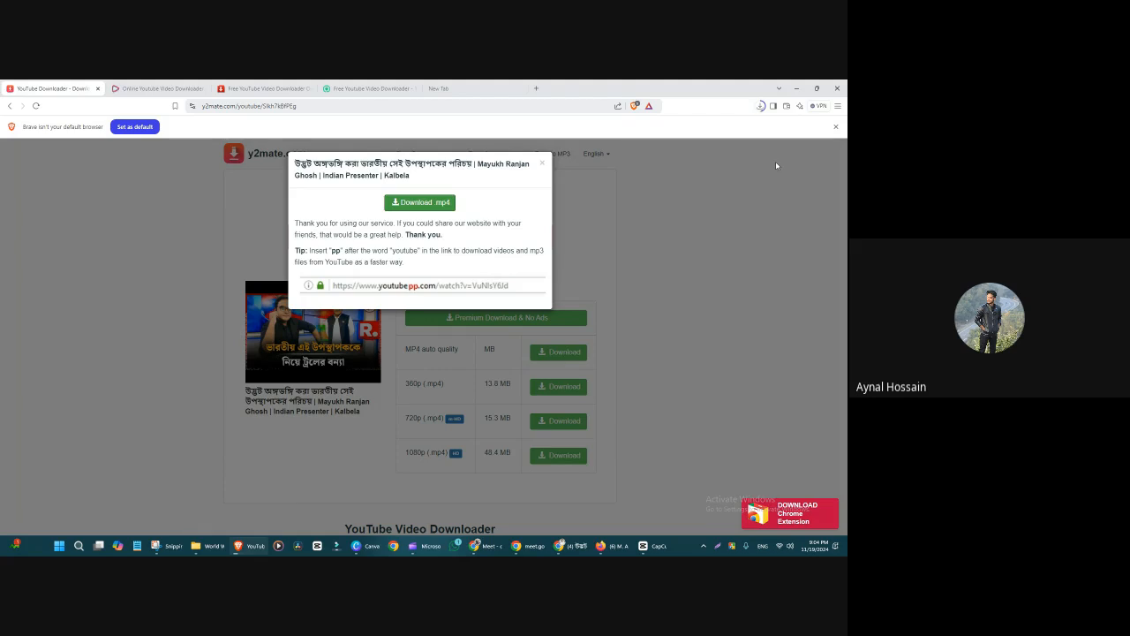
- Locate the downloaded file, minimize the browser windows to return to CapCut and import the presenter video into the project media
click(760, 107)
click(740, 285)
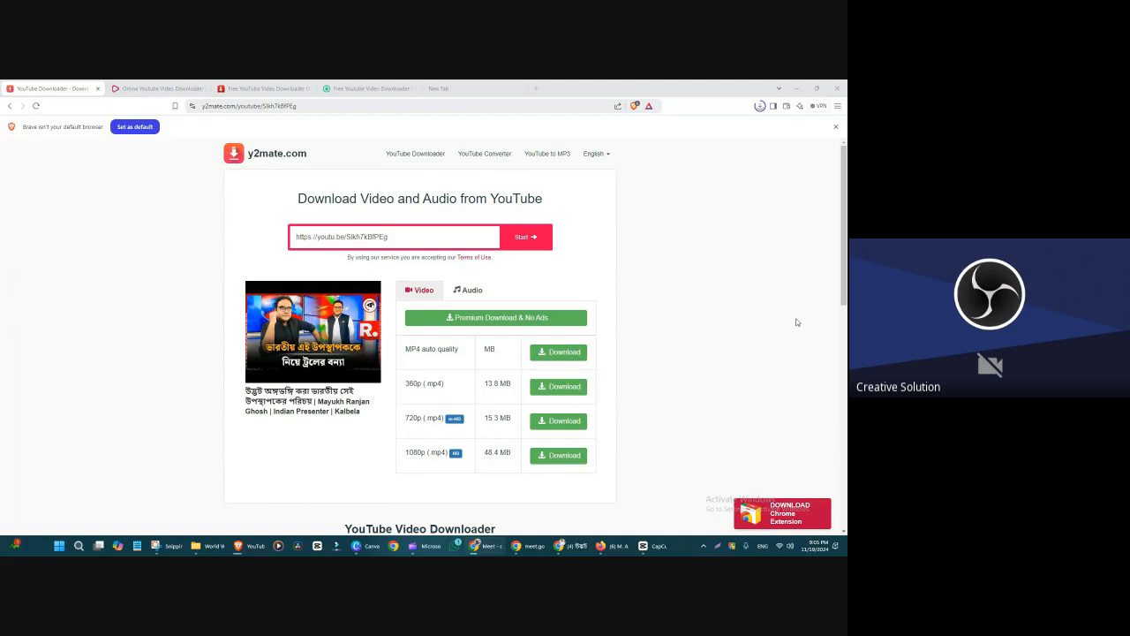
click(797, 89)
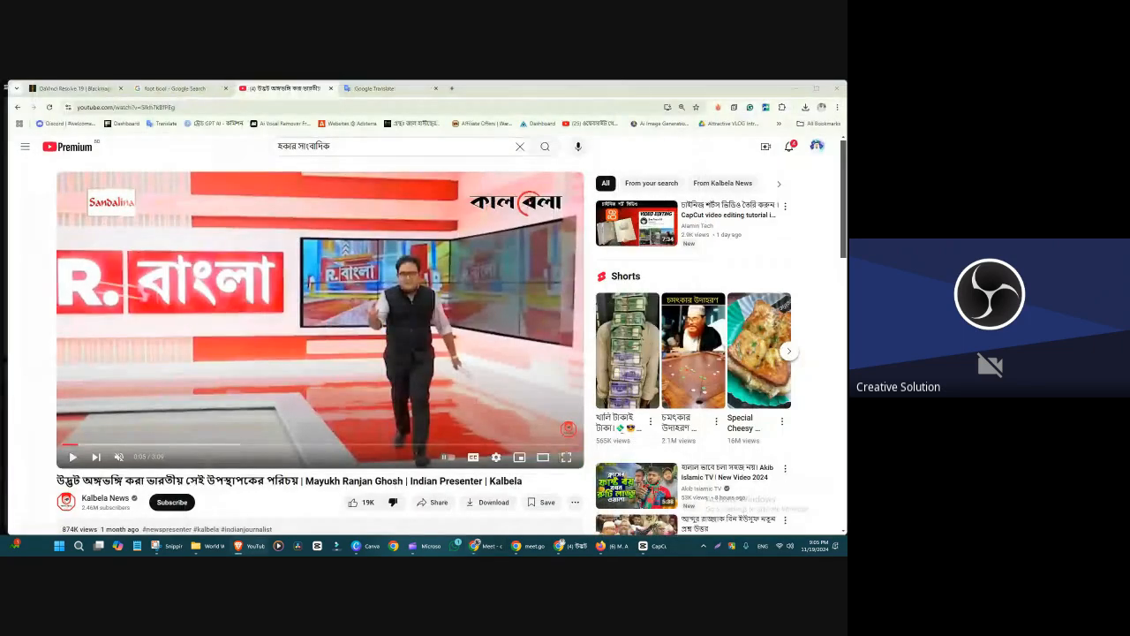
click(797, 89)
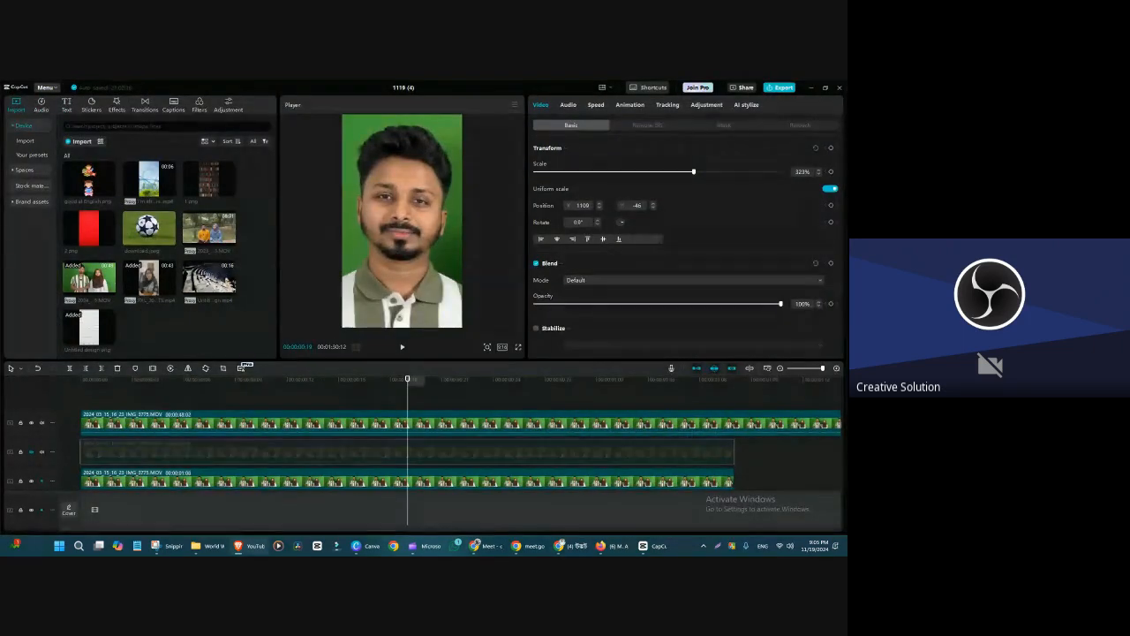
drag(843, 353, 212, 274)
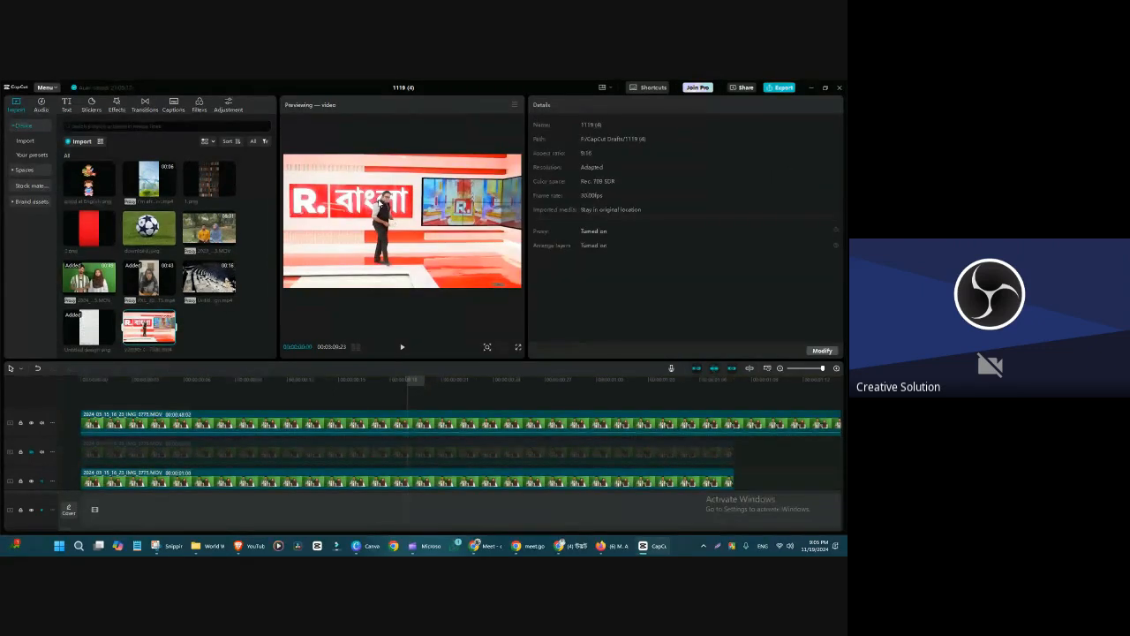
- Place the presenter video on a track above the green-screen clips and set the project aspect ratio to 16:9
mouse_move(209, 294)
drag(149, 327, 115, 398)
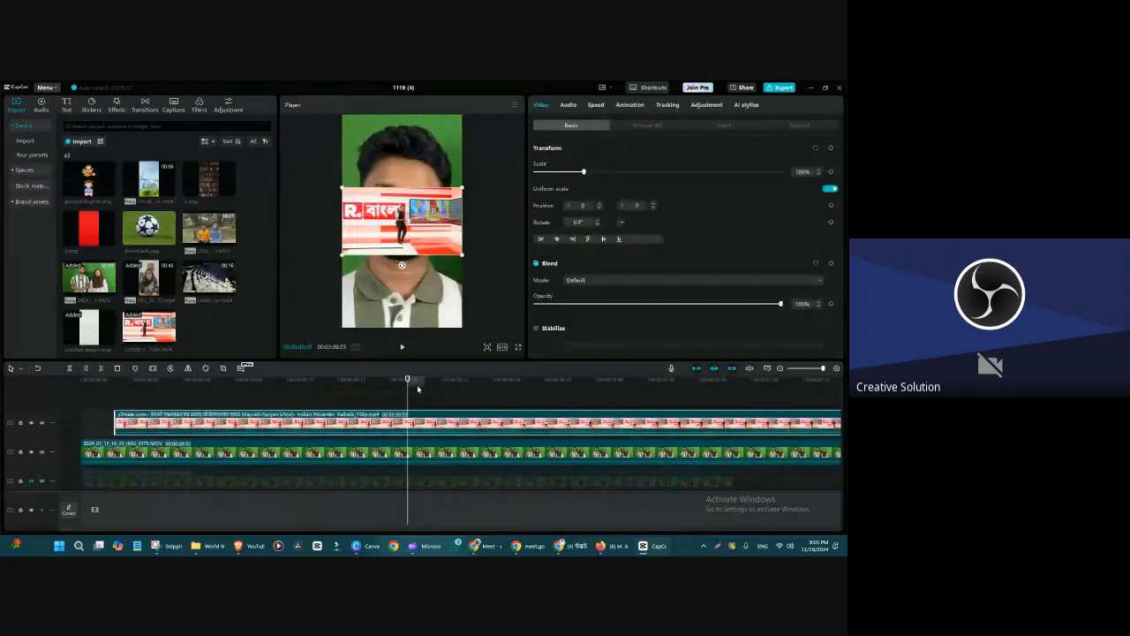
click(458, 380)
click(501, 347)
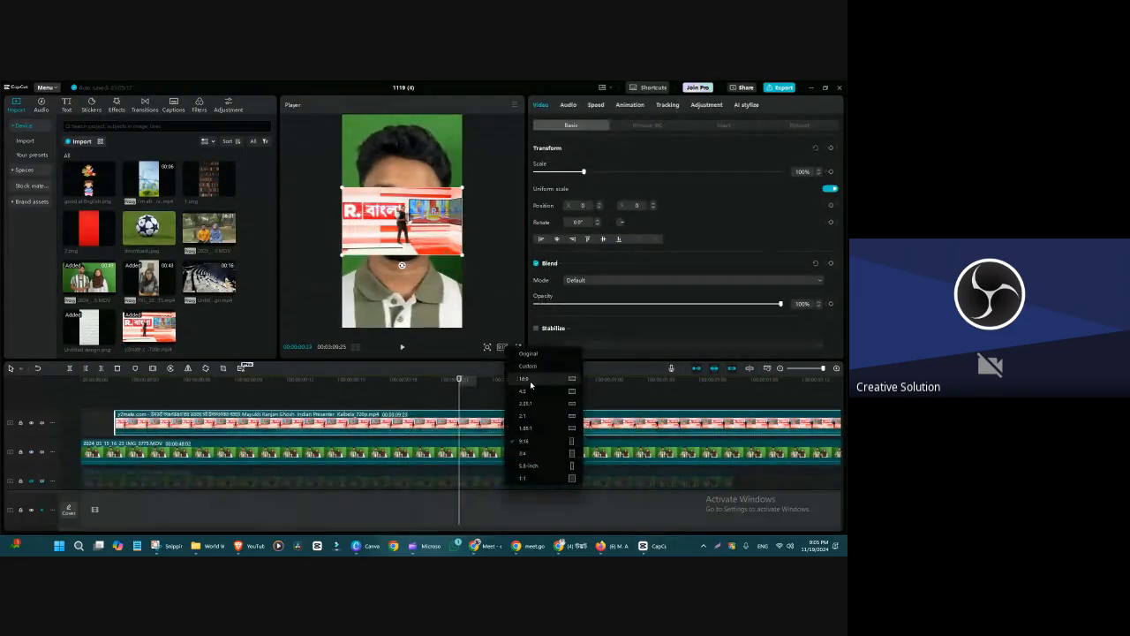
click(525, 378)
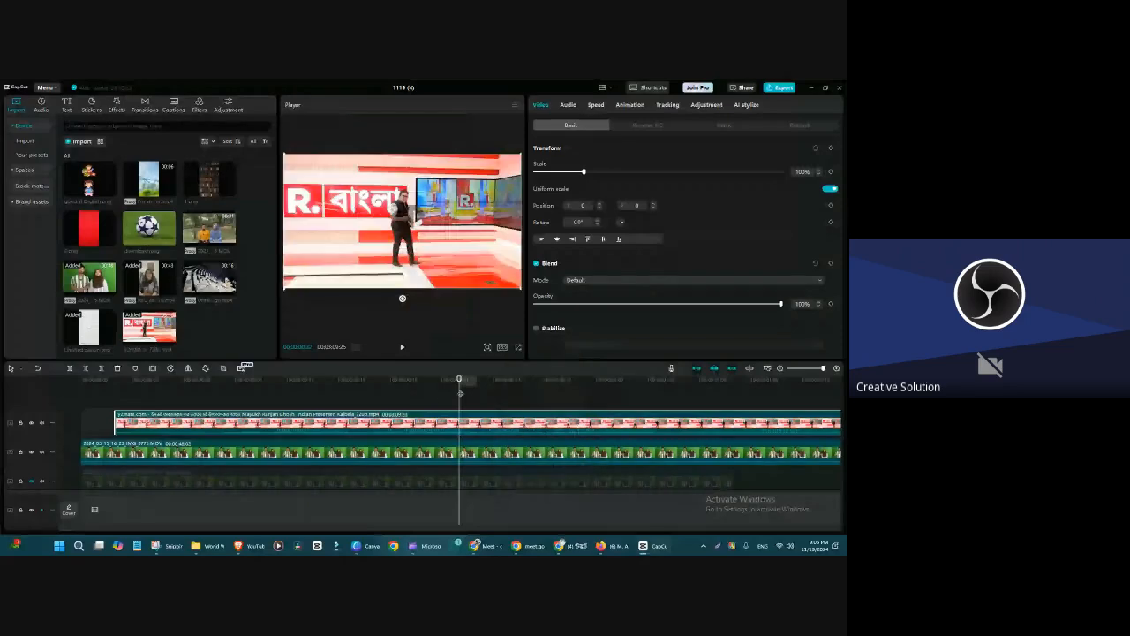
- Split the presenter clip at 00:00:01:07 and delete the part after the cut
drag(458, 379, 373, 380)
drag(390, 451, 715, 499)
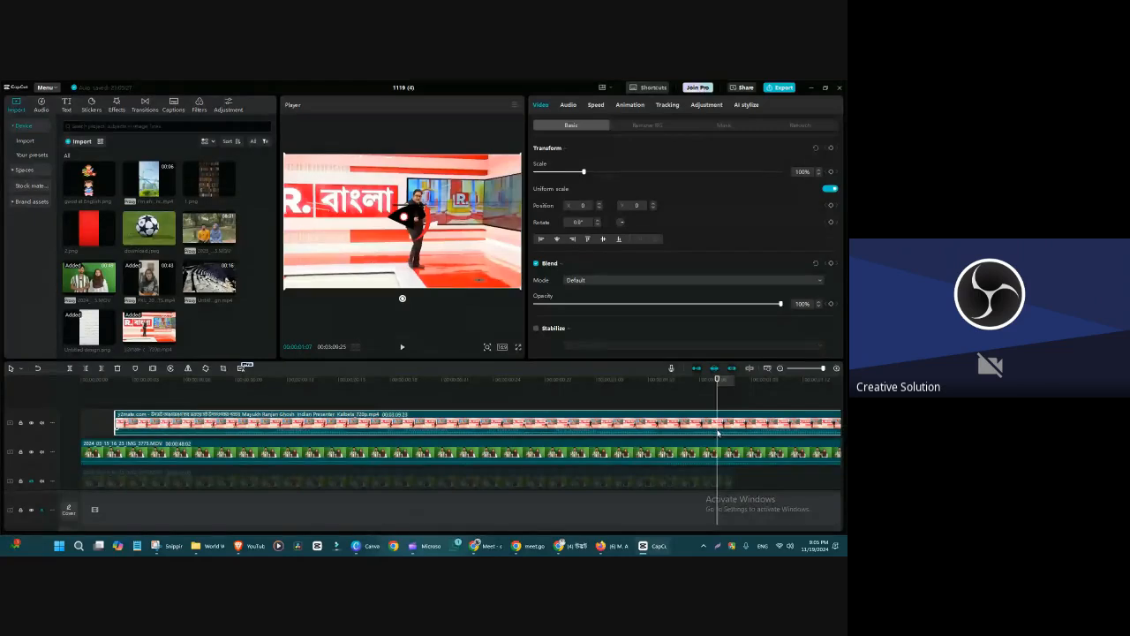
key(ctrl+b)
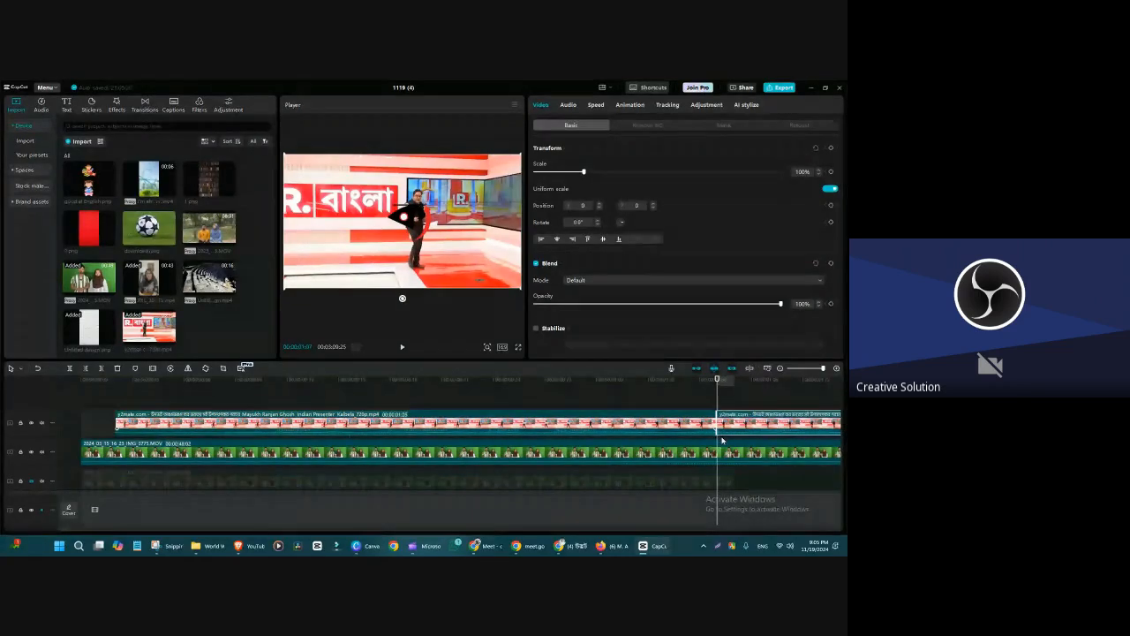
key(Delete)
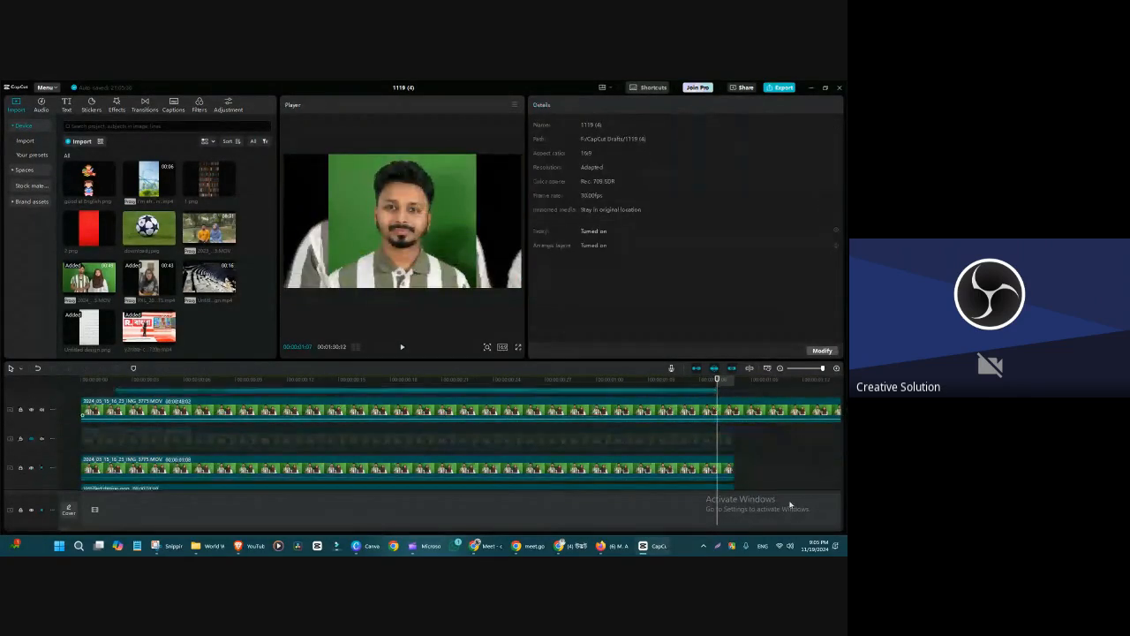
- Delete all the other timeline clips and move the presenter clip to the start of the main track
key(ctrl+z)
key(ctrl+z)
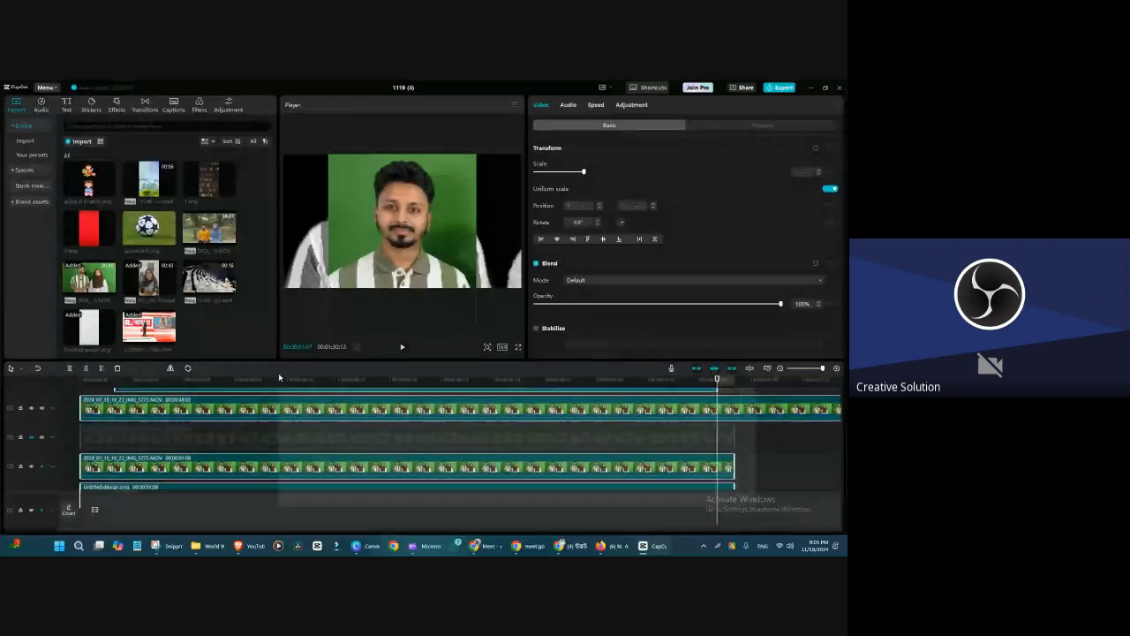
key(Delete)
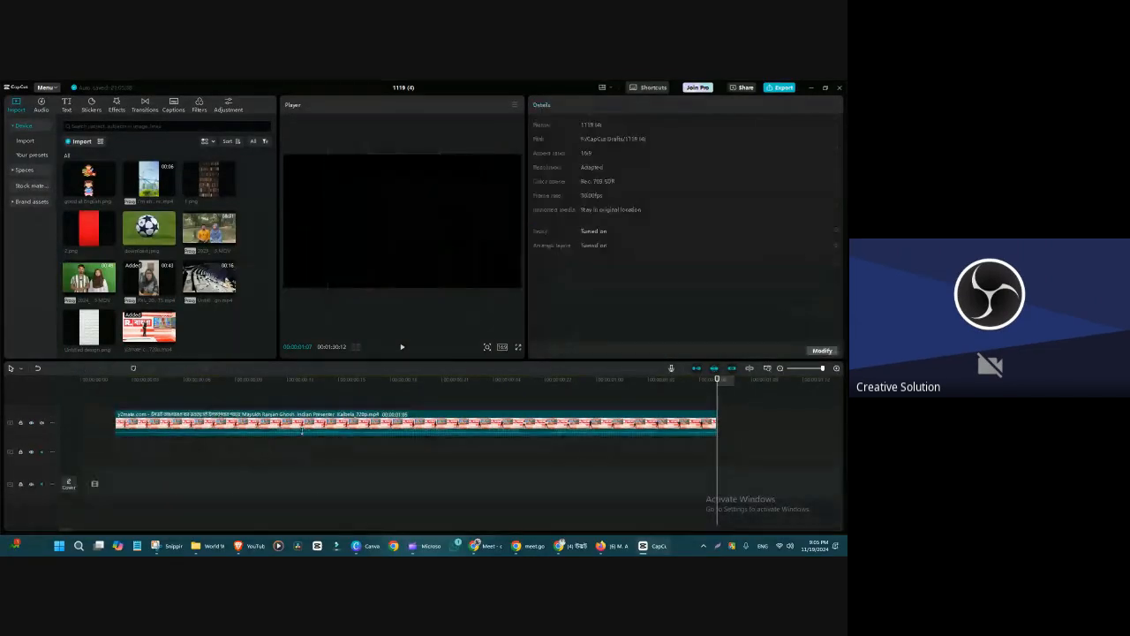
drag(261, 417, 263, 484)
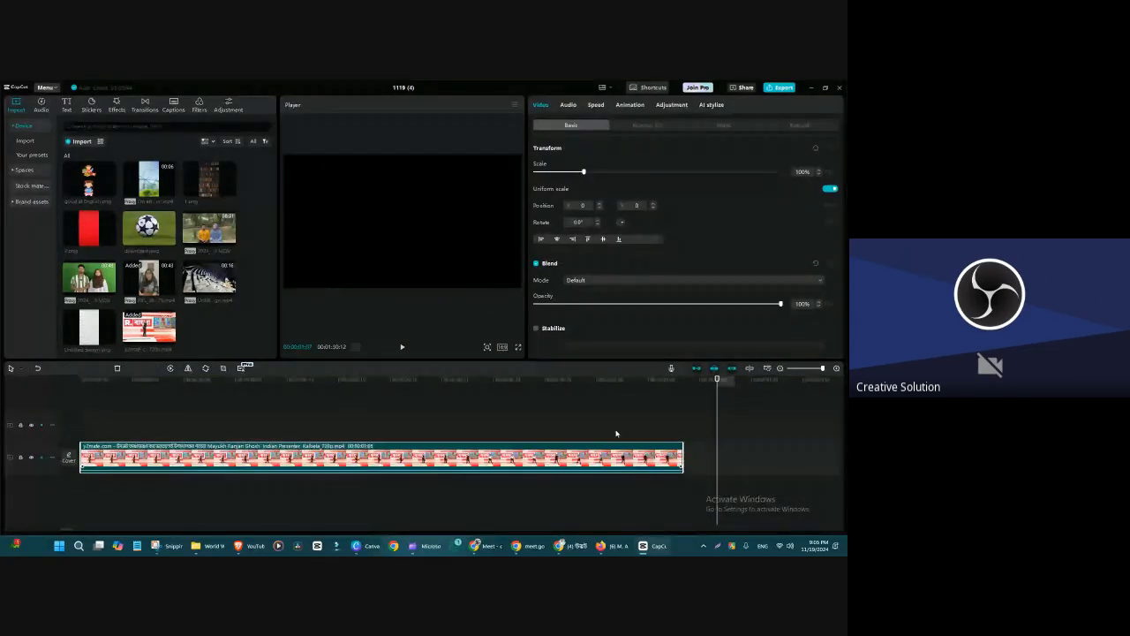
- Apply Auto reframe to the presenter clip with a 9:16 aspect ratio
drag(715, 380, 330, 435)
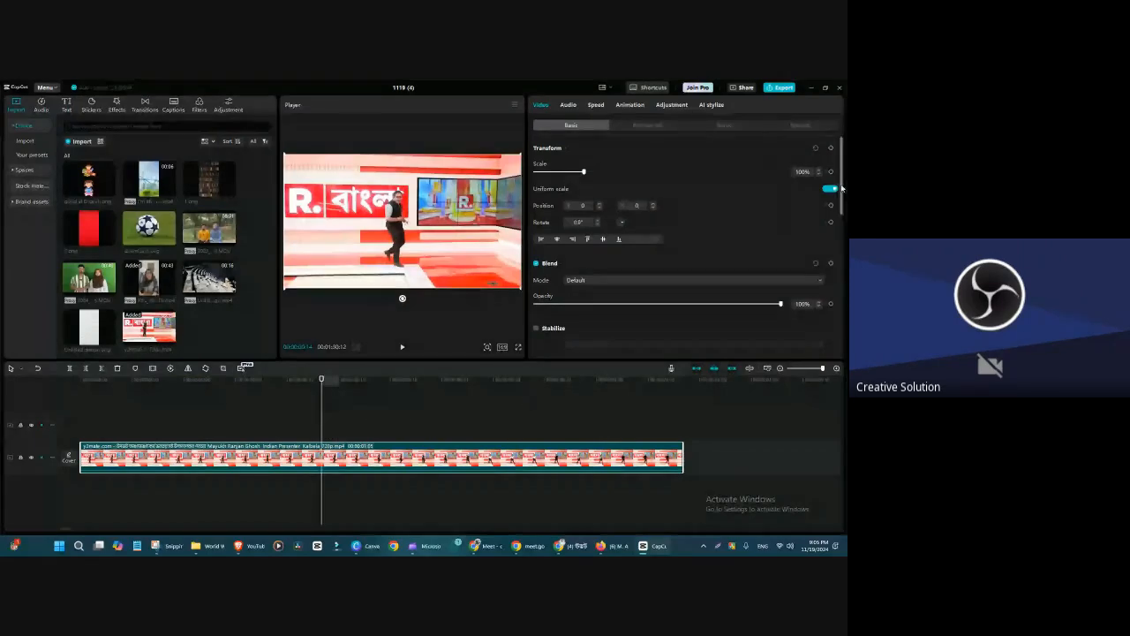
drag(841, 187, 842, 281)
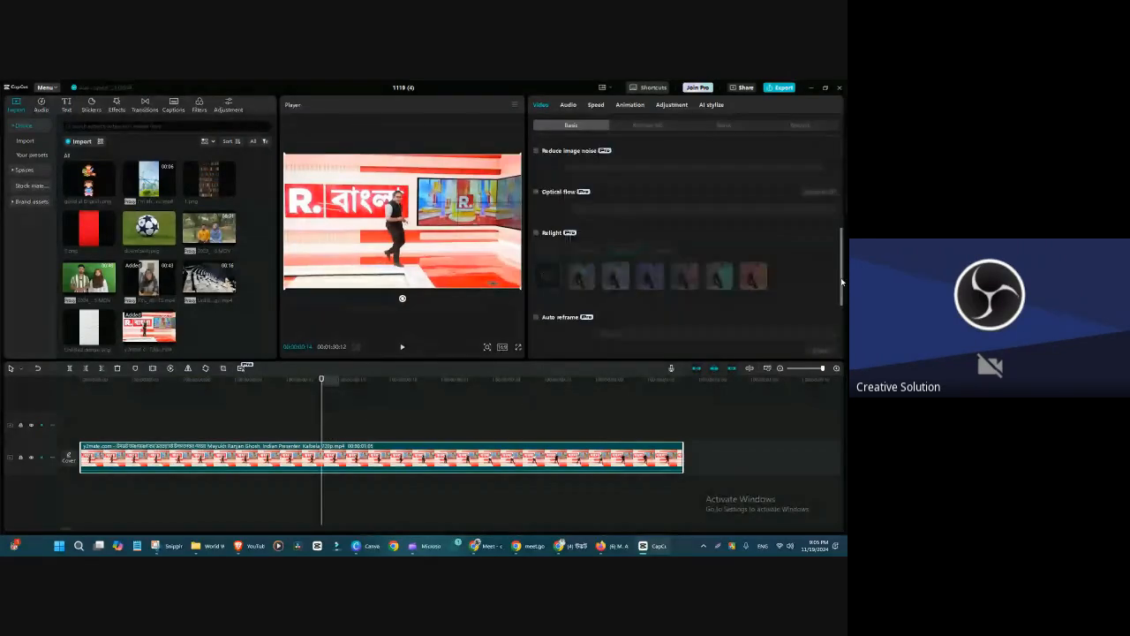
click(536, 316)
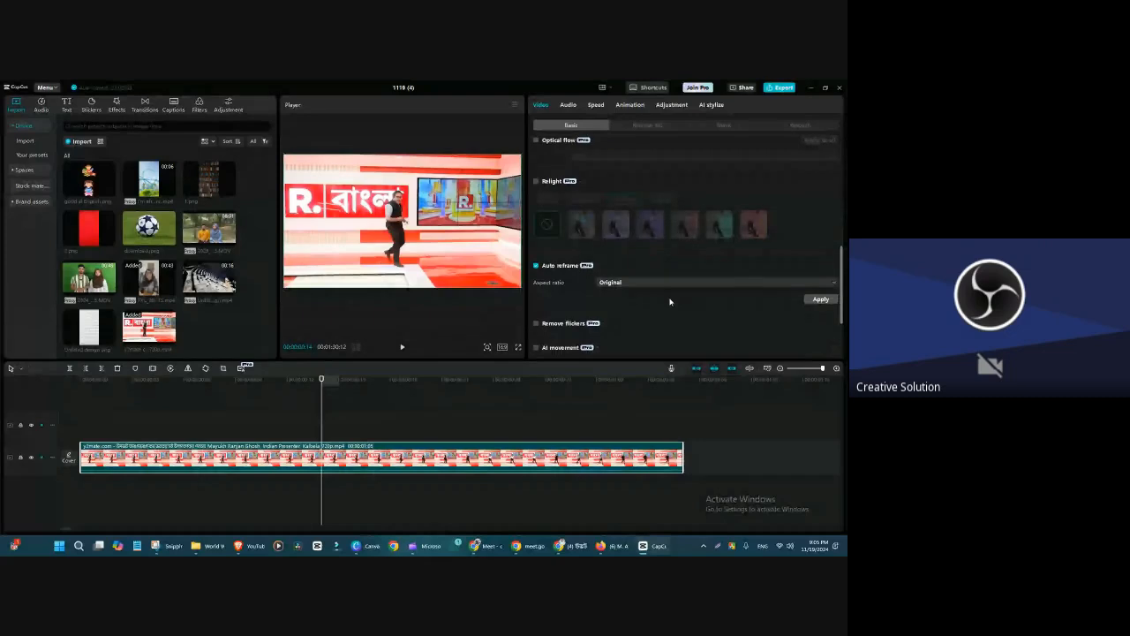
click(671, 283)
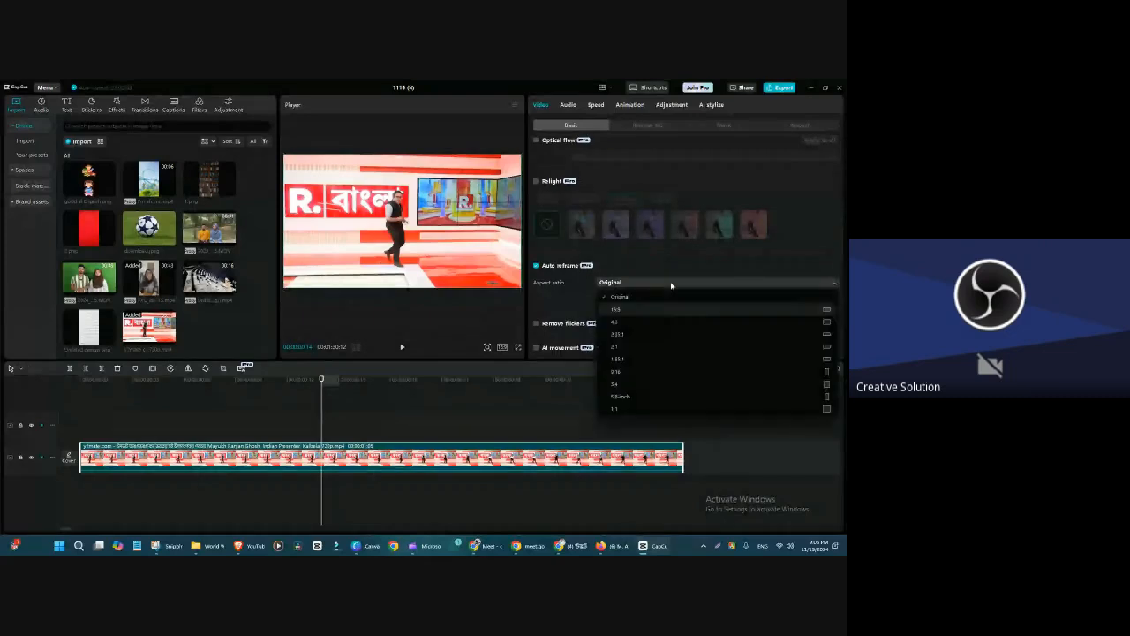
click(651, 372)
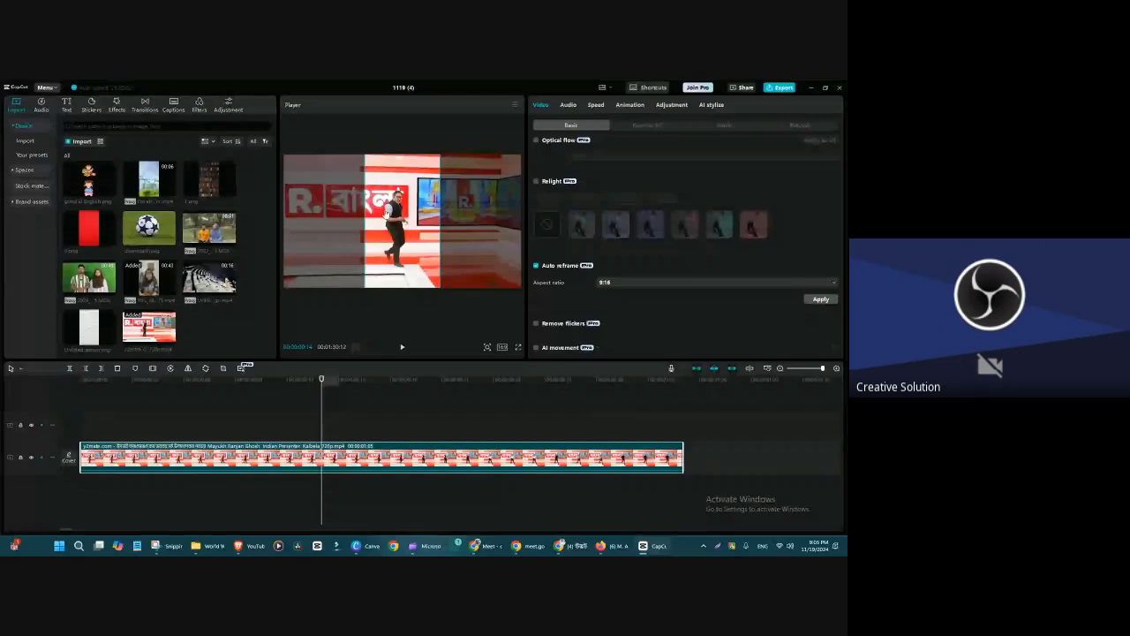
click(820, 298)
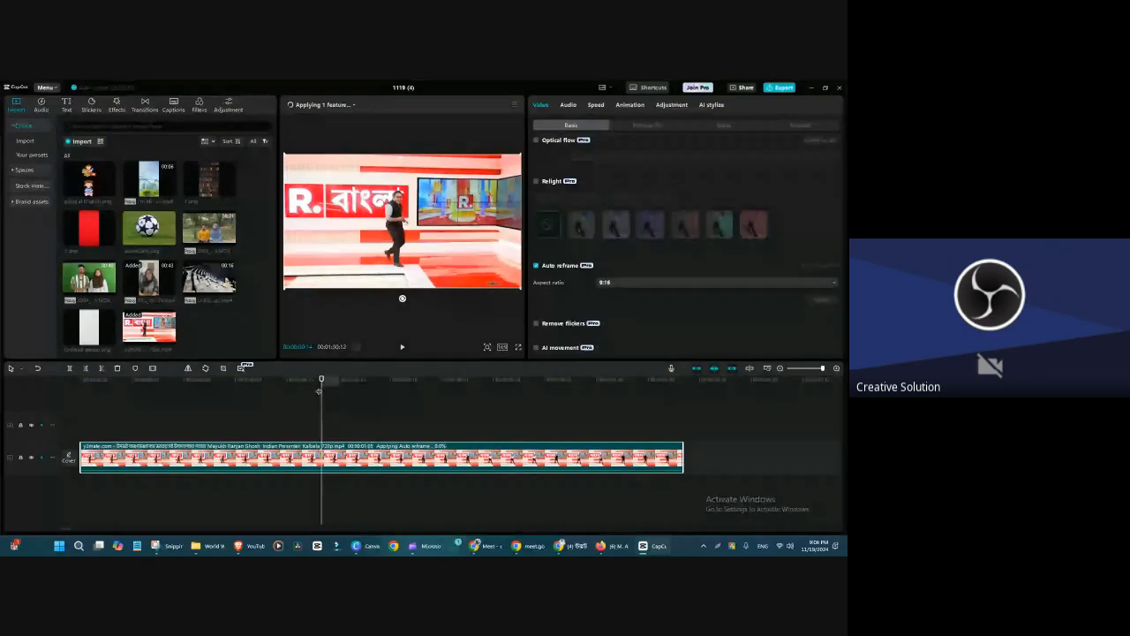
- Play the reframed clip through, return to its beginning and play it again to examine the subject tracking
drag(320, 391, 356, 396)
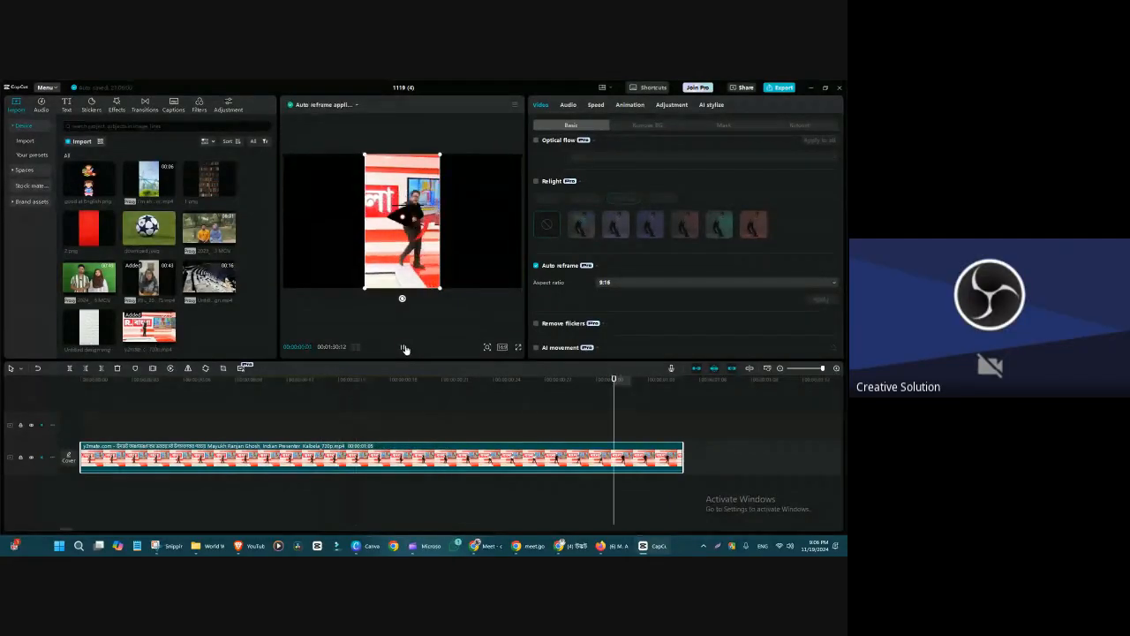
click(695, 405)
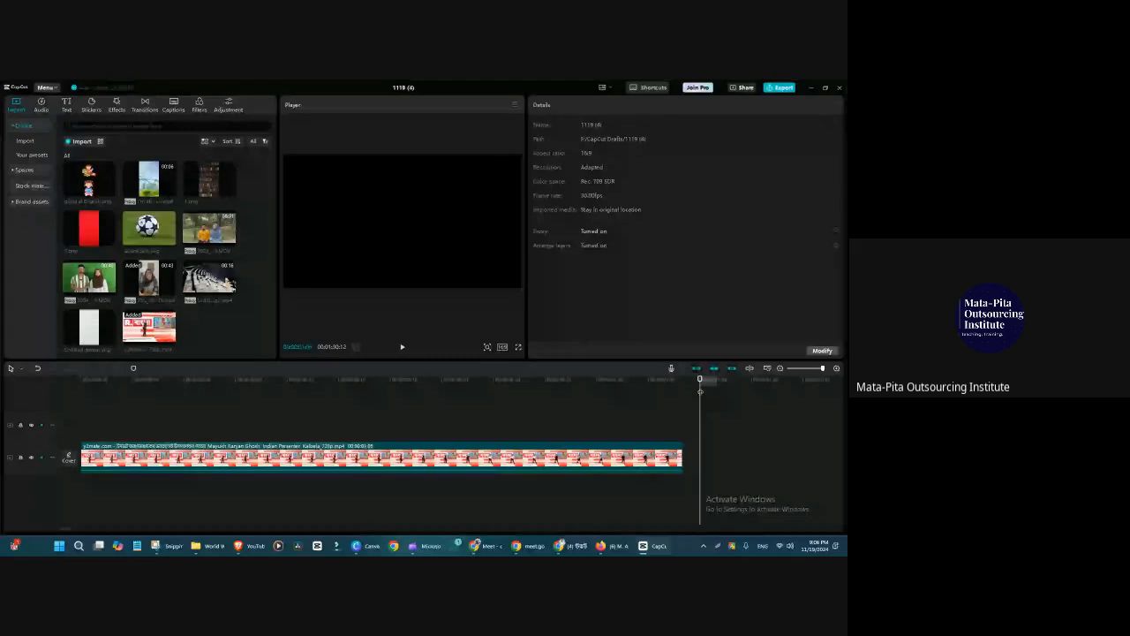
drag(711, 392, 73, 409)
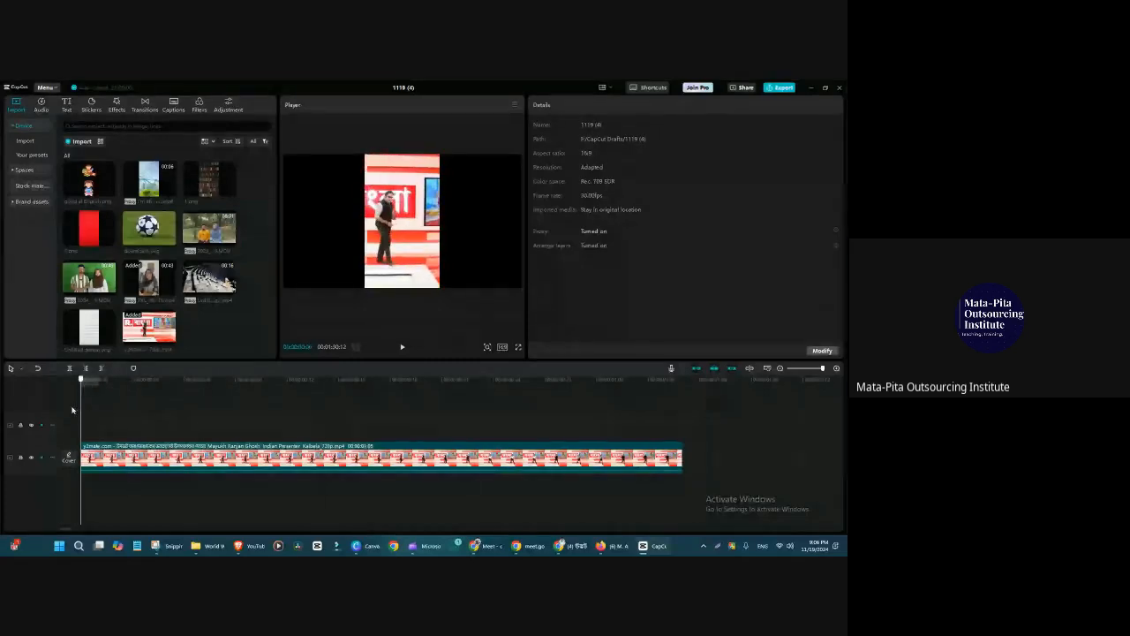
click(166, 412)
key(space)
- Extend the end of the reframed presenter clip to include more footage and deselect it
click(676, 456)
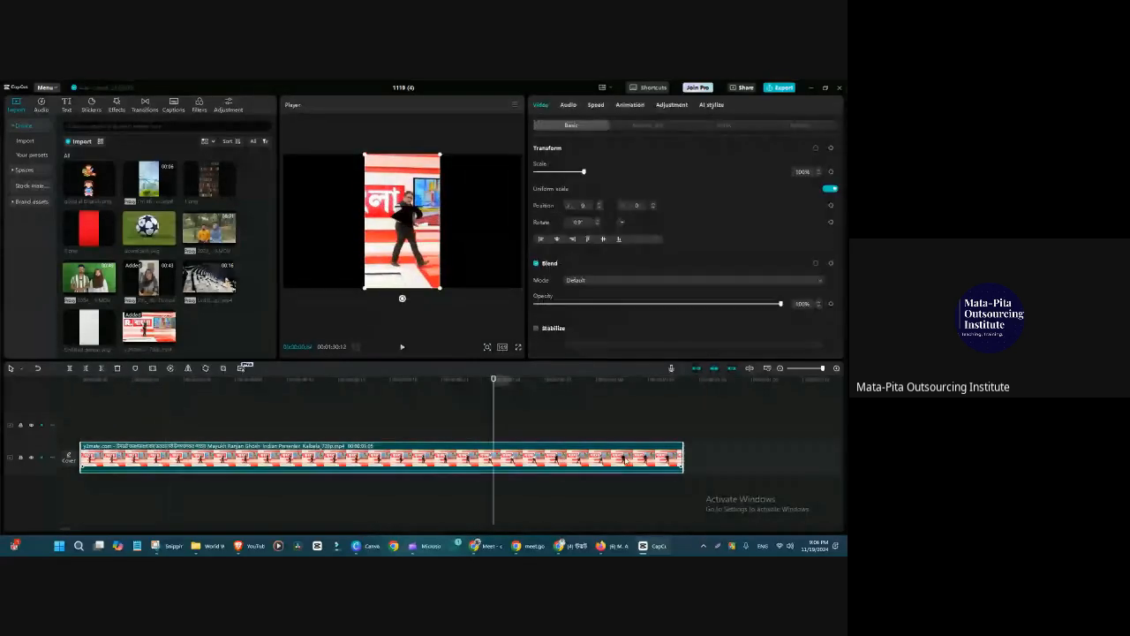
drag(686, 453, 745, 462)
click(533, 410)
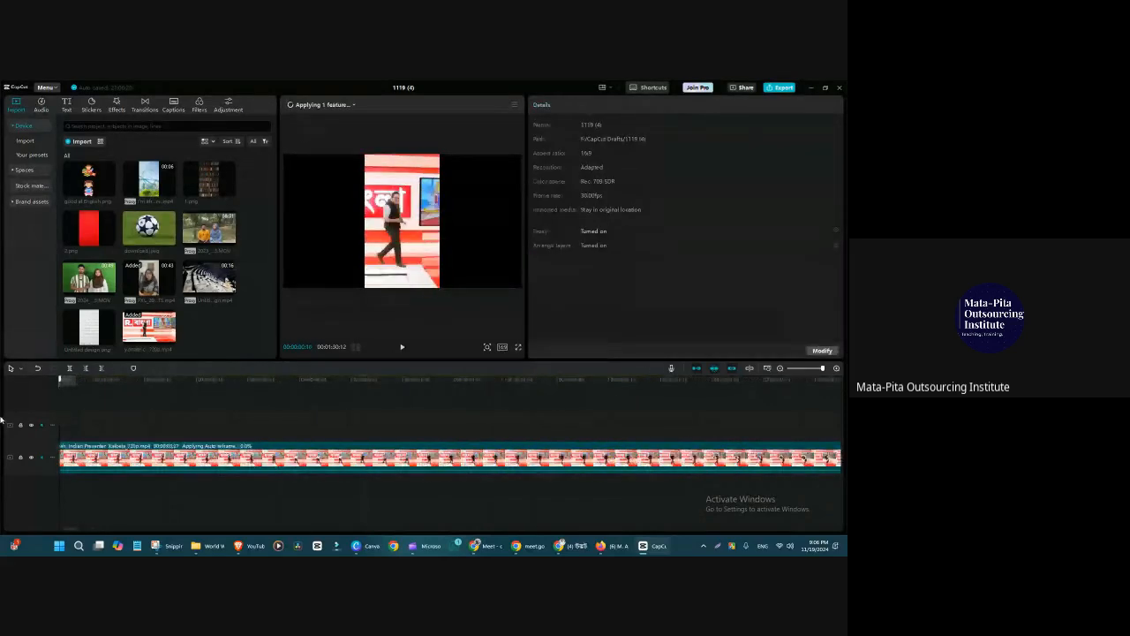
- Scrub back and forth through the opening of the reframed presenter clip to examine how the framing follows the subject
click(238, 416)
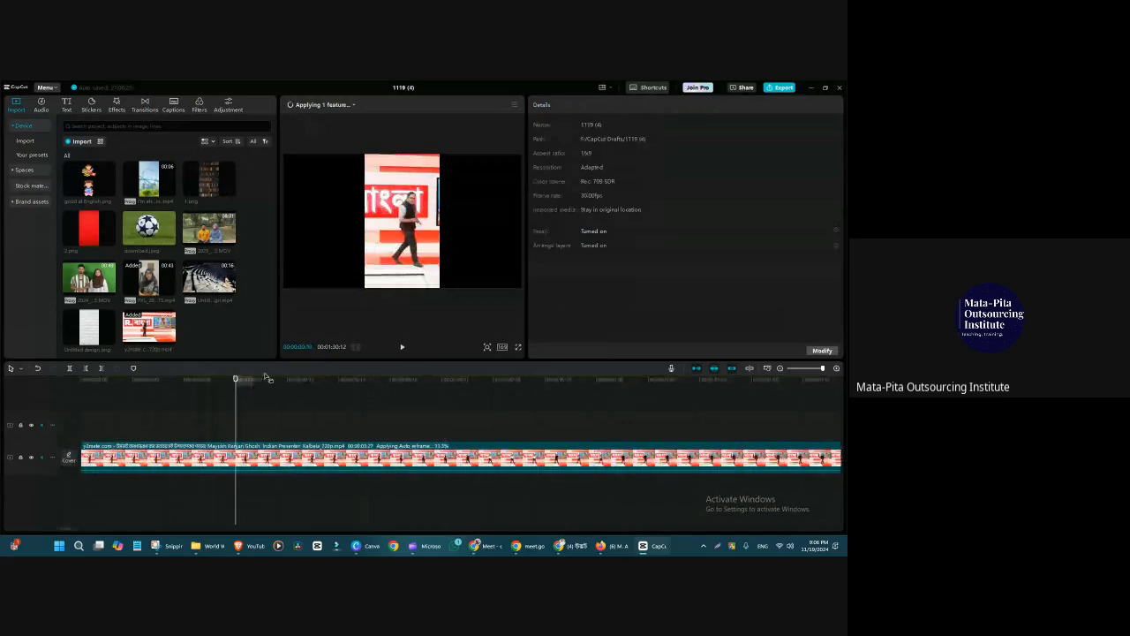
click(131, 404)
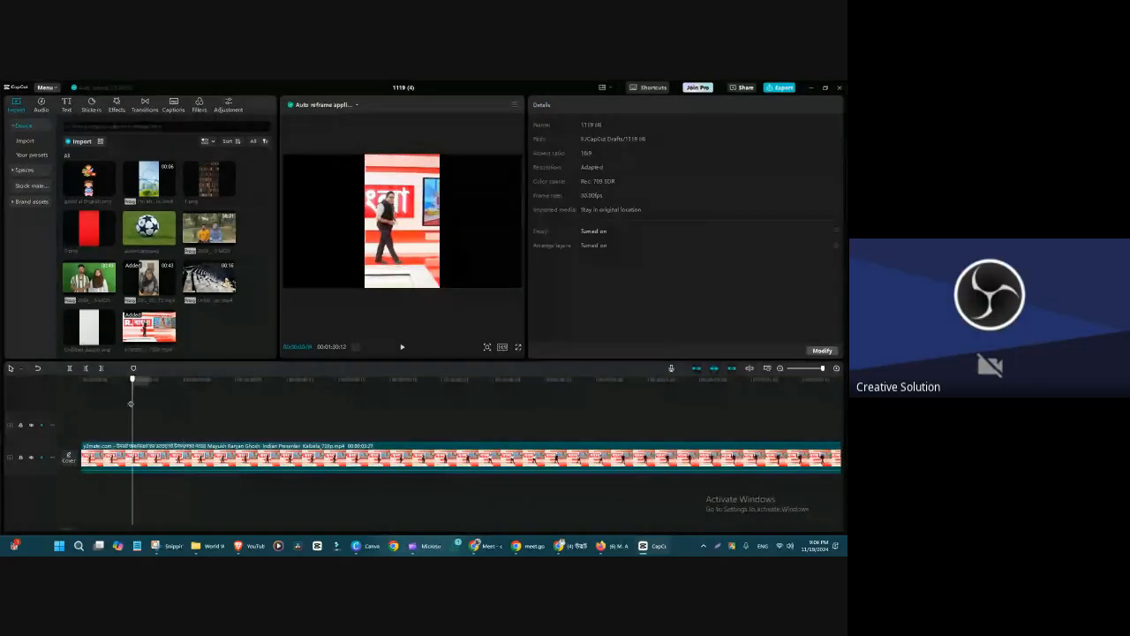
click(166, 389)
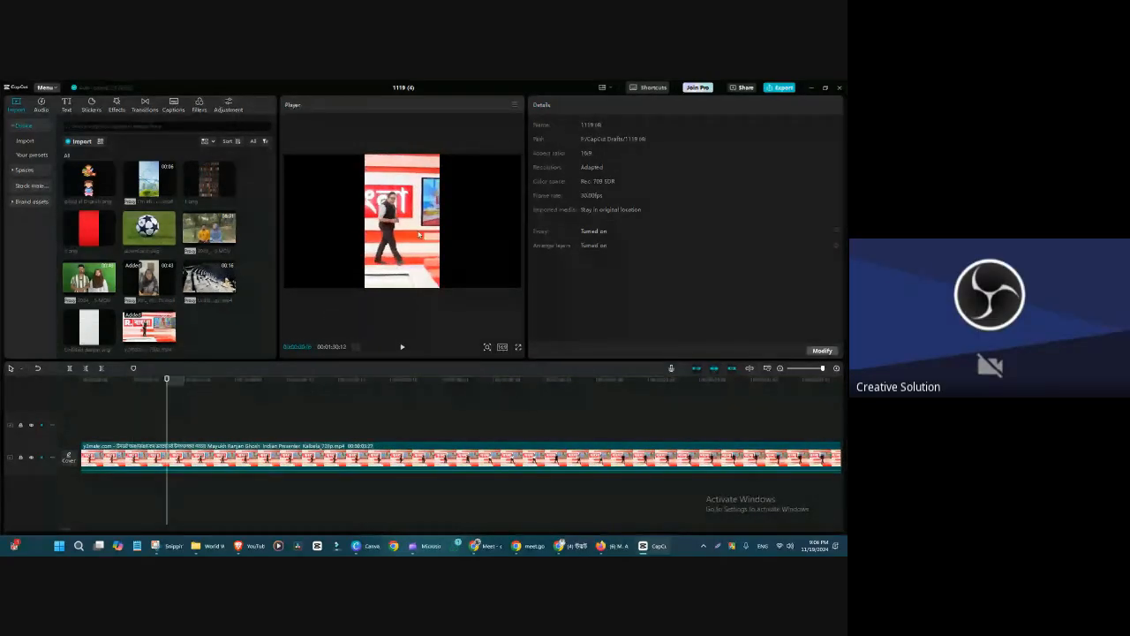
click(781, 546)
click(759, 401)
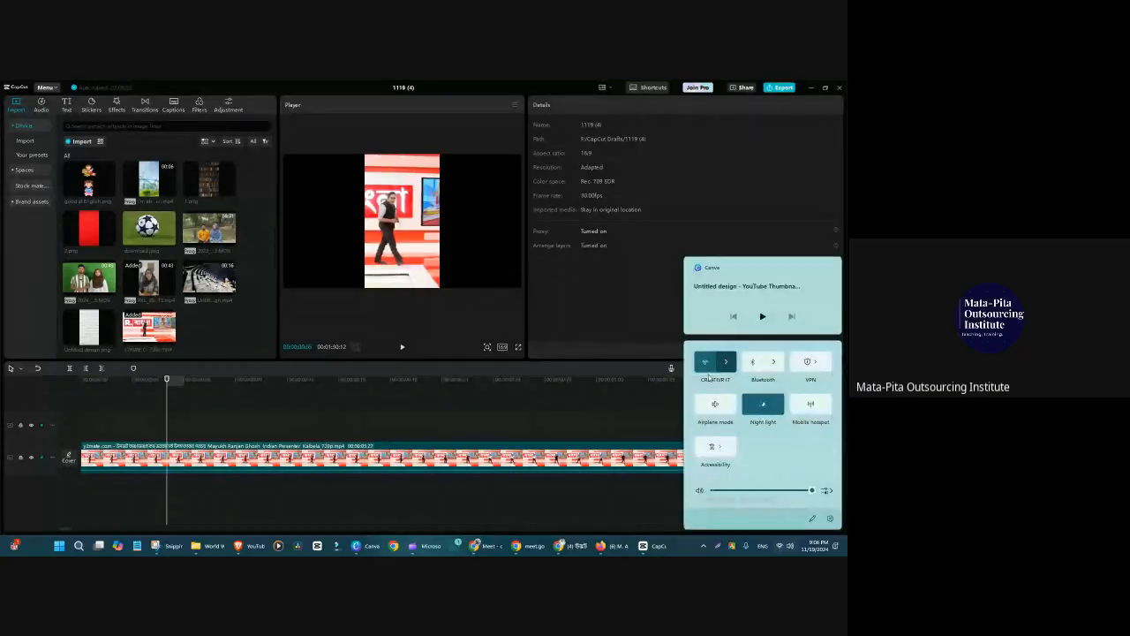
click(513, 424)
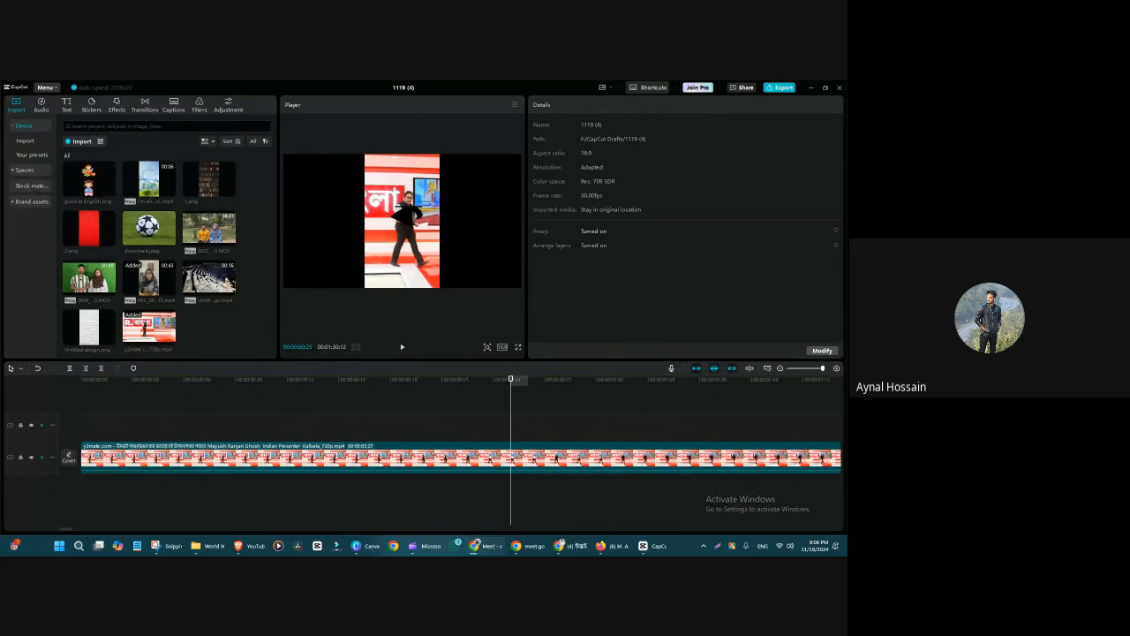
drag(514, 395, 272, 407)
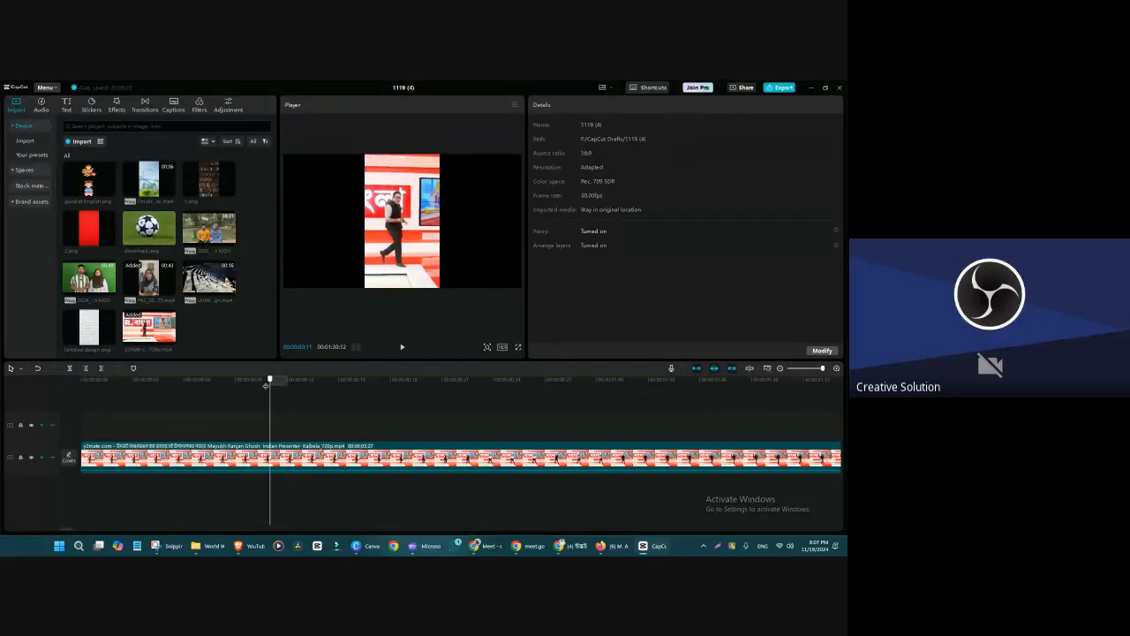
drag(268, 383, 63, 395)
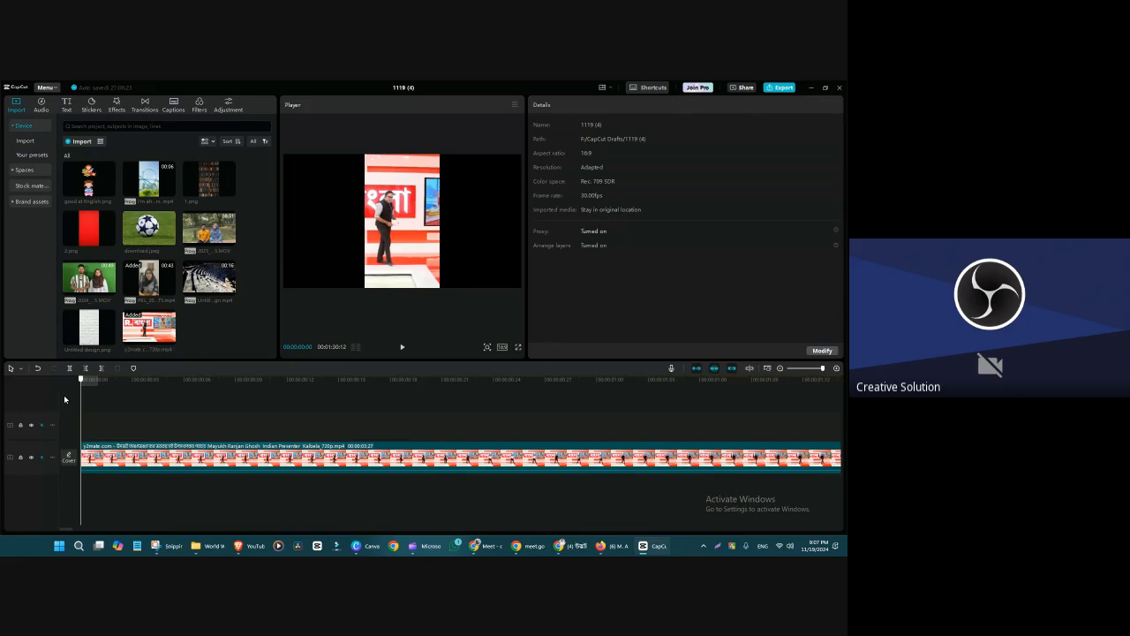
click(201, 416)
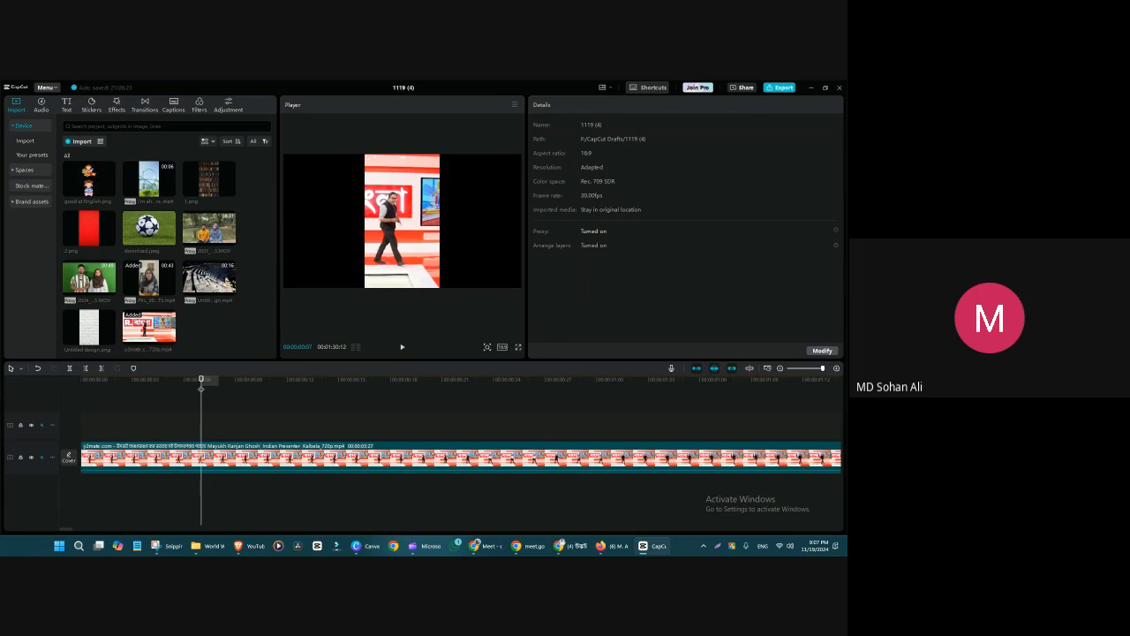
drag(201, 383, 150, 381)
- Place the original presenter video on a track above the reframed clip and center it in the frame
drag(149, 328, 88, 408)
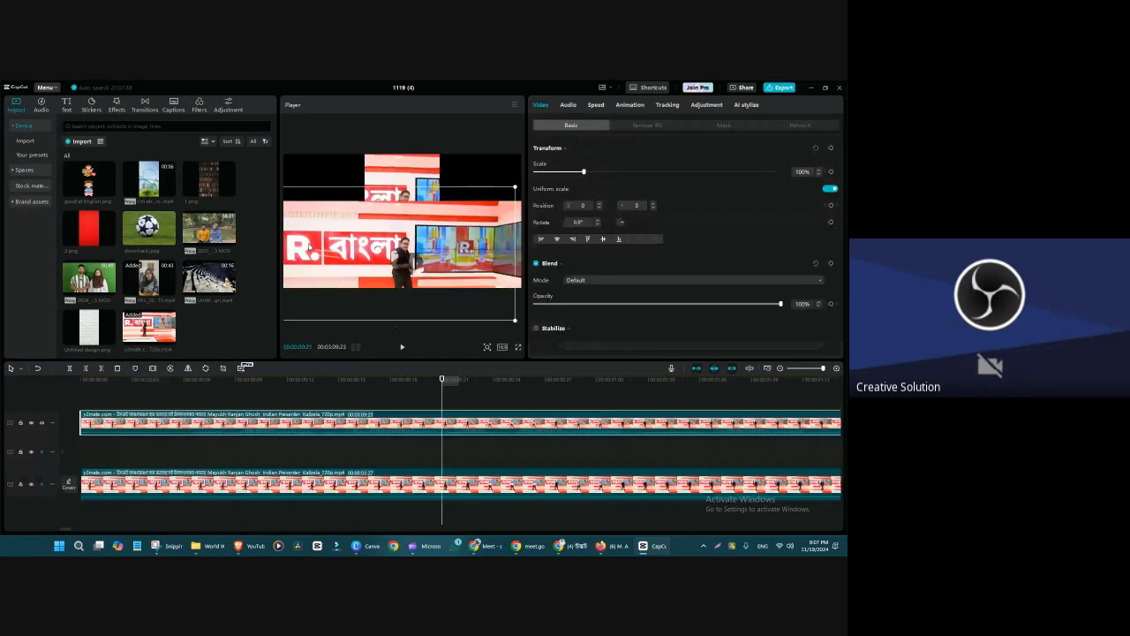
drag(309, 246, 299, 166)
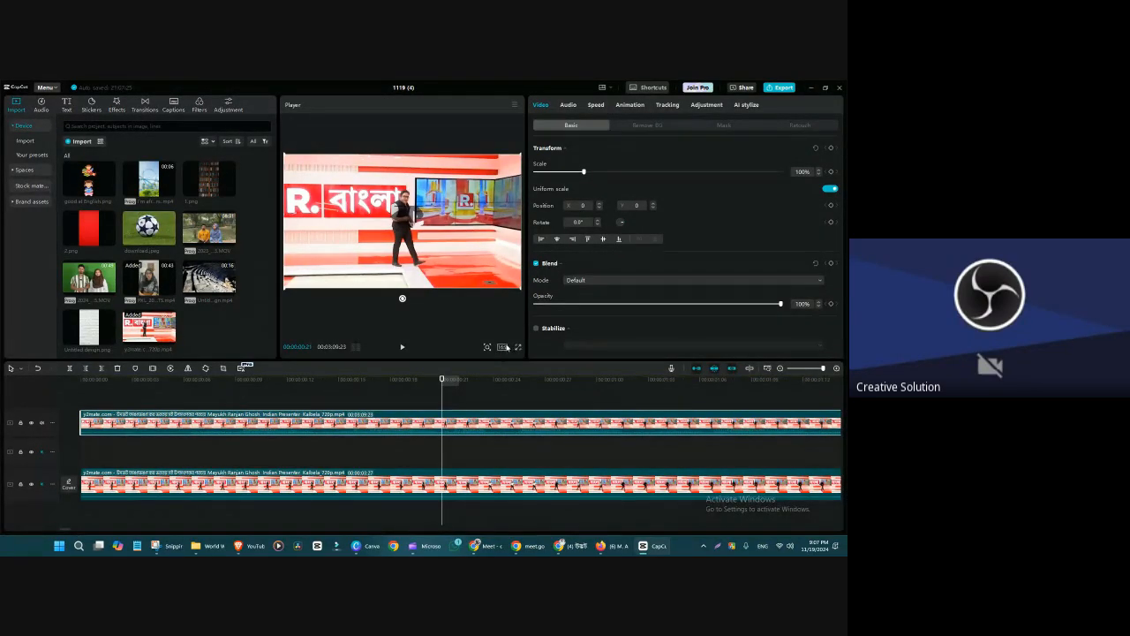
- Set the project's aspect ratio to 9:16 and scale the upper presenter clip to 316% to fill the frame
click(507, 348)
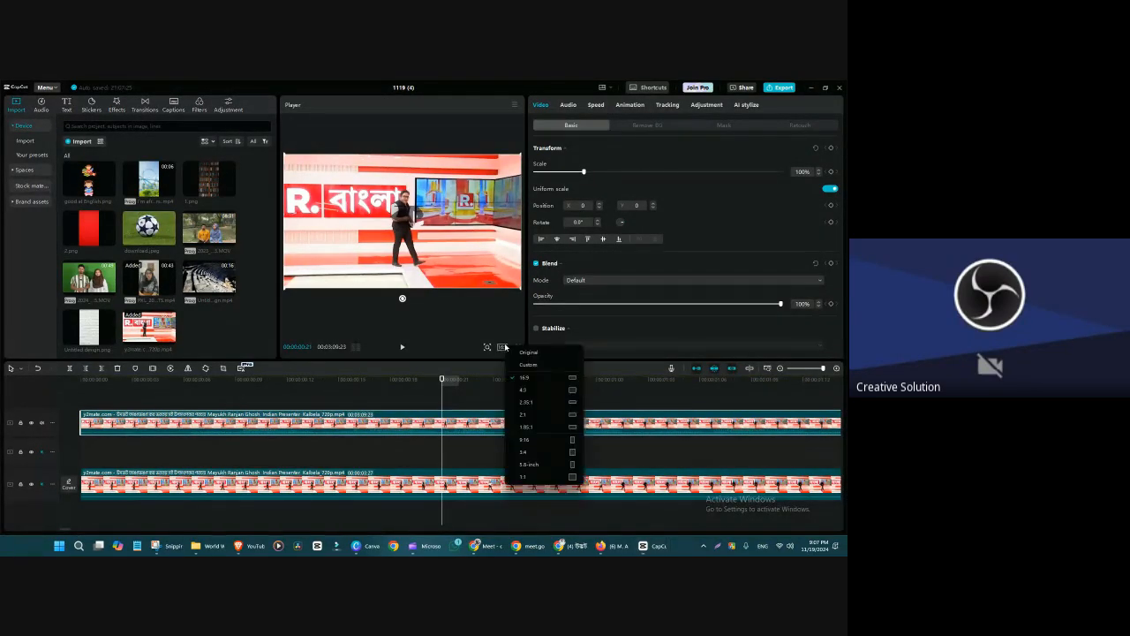
click(541, 439)
drag(461, 256, 553, 469)
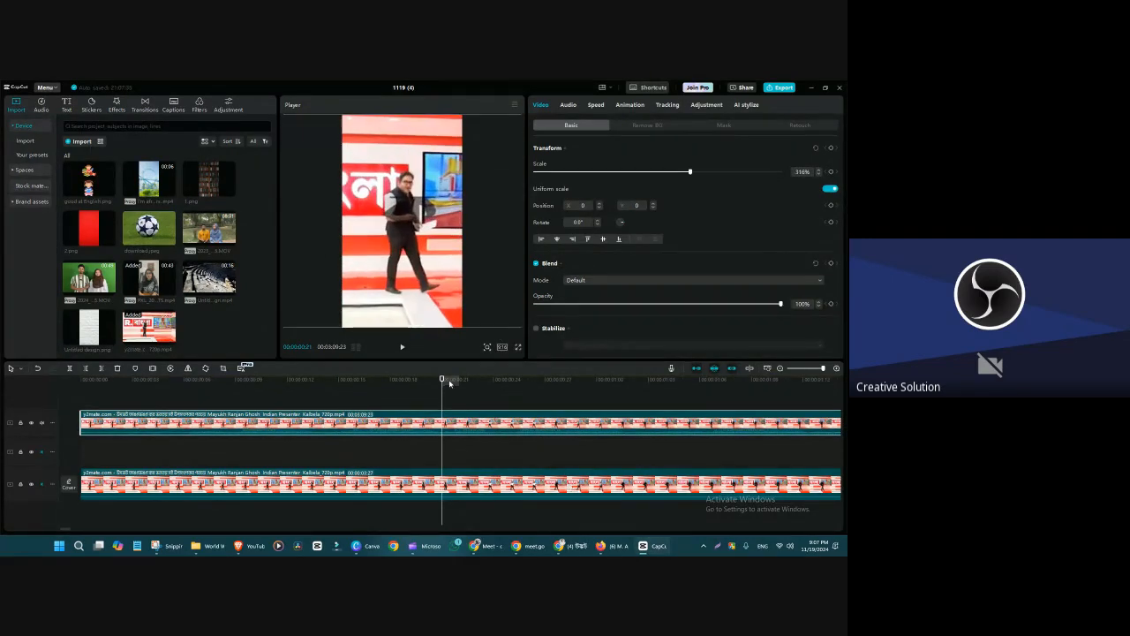
- Scrub through the manually scaled clip to check whether the presenter stays in frame, and delete it from the upper track
drag(442, 381, 683, 468)
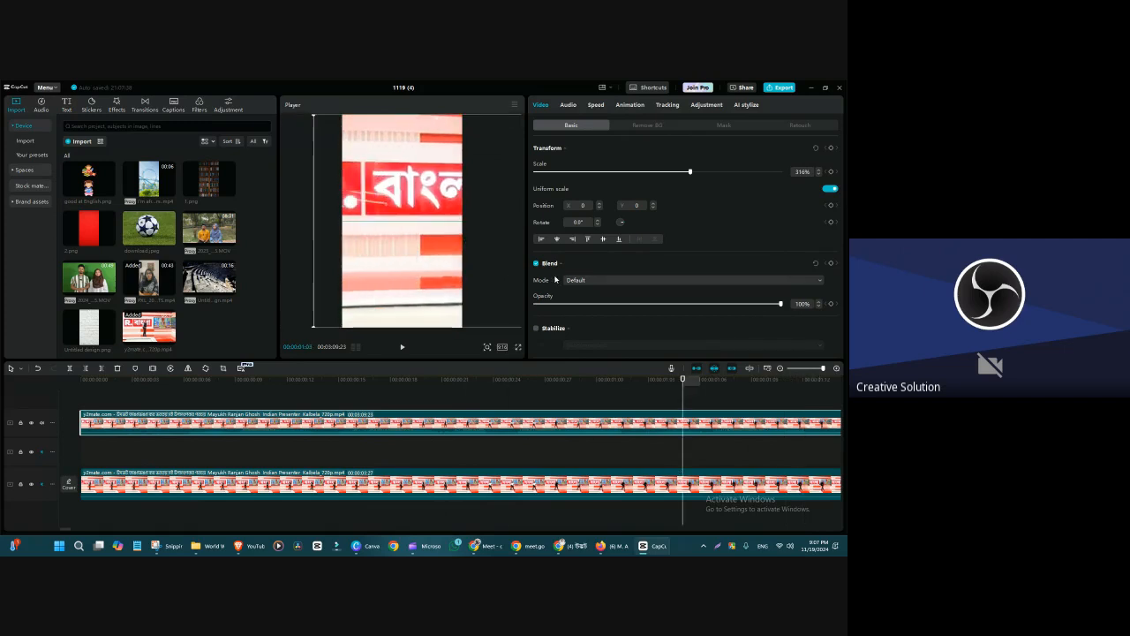
click(682, 396)
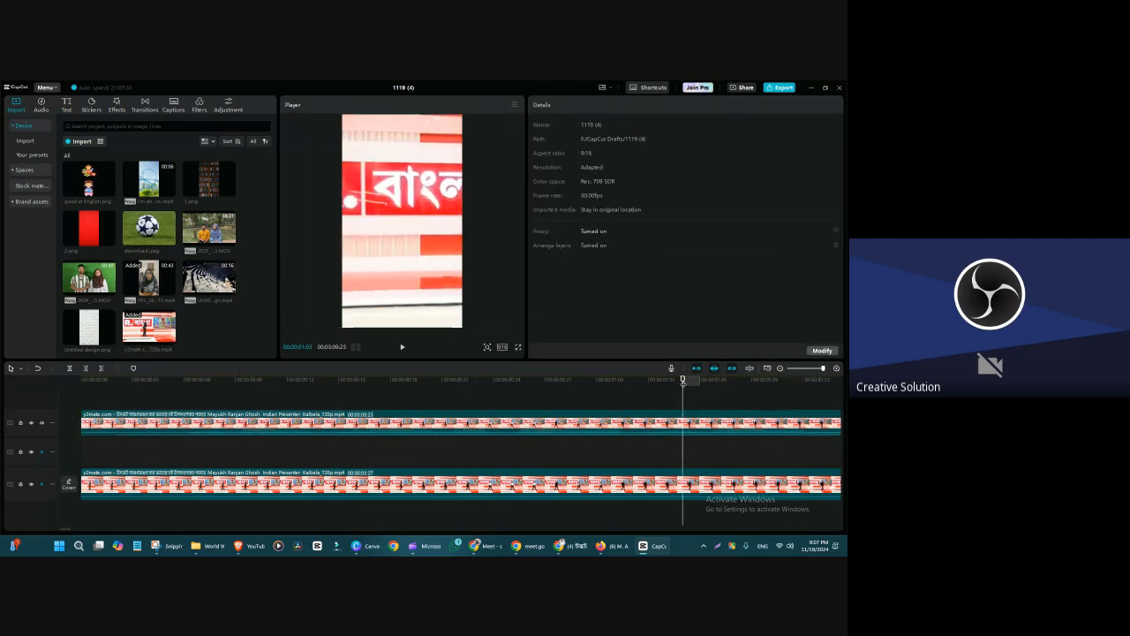
drag(682, 381, 716, 460)
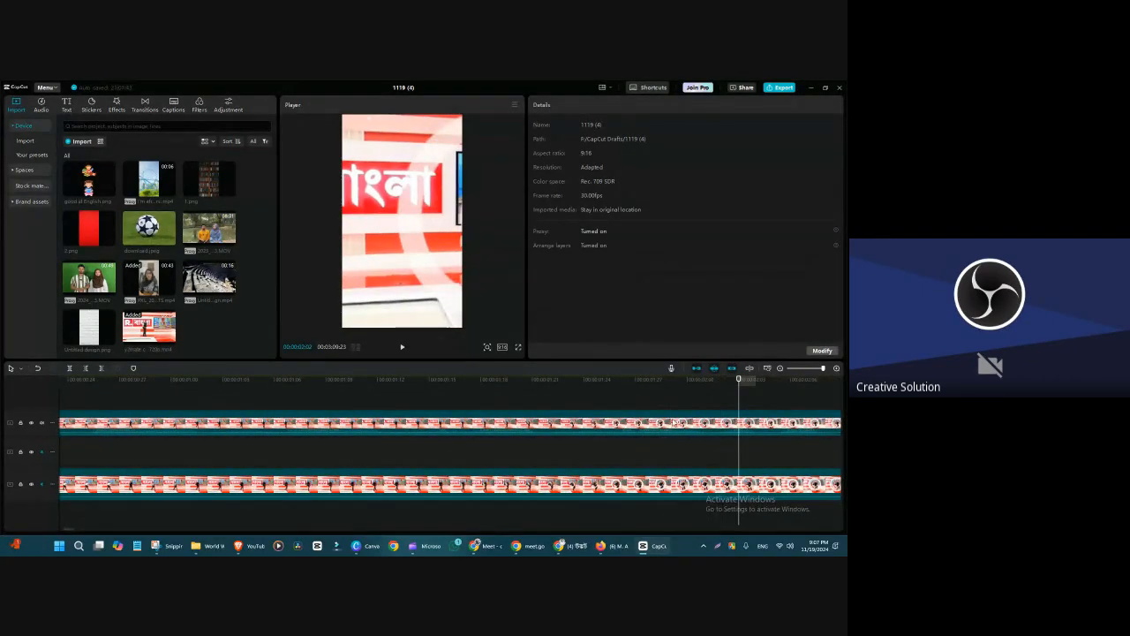
click(673, 422)
key(Delete)
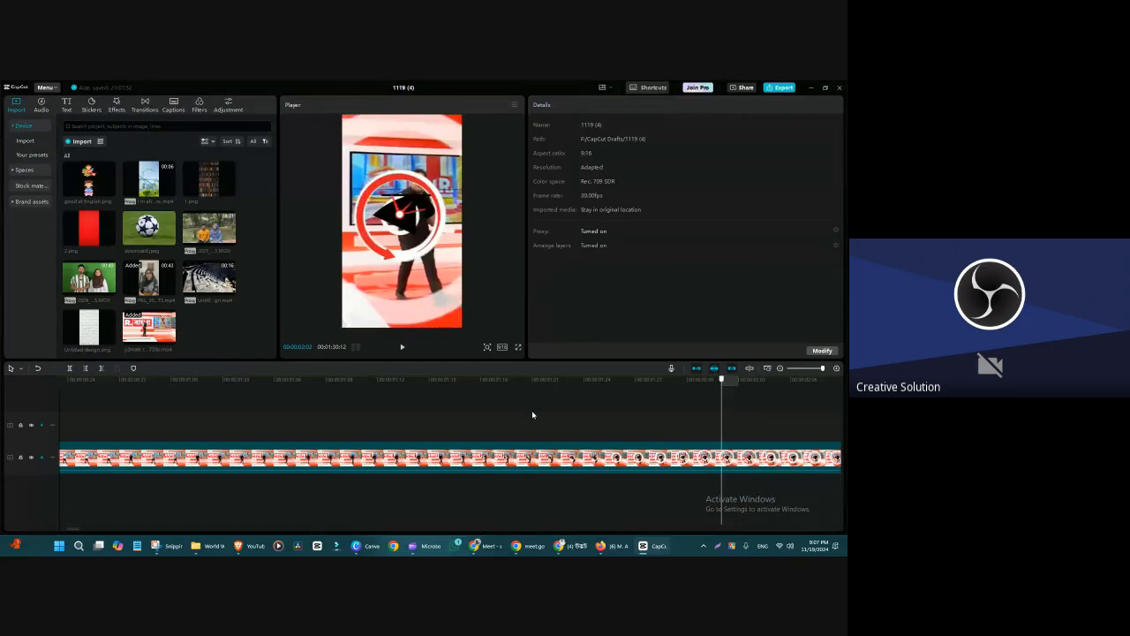
- Play the auto-reframed clip from its beginning in the vertical frame to examine the subject tracking, and stop playback
click(97, 414)
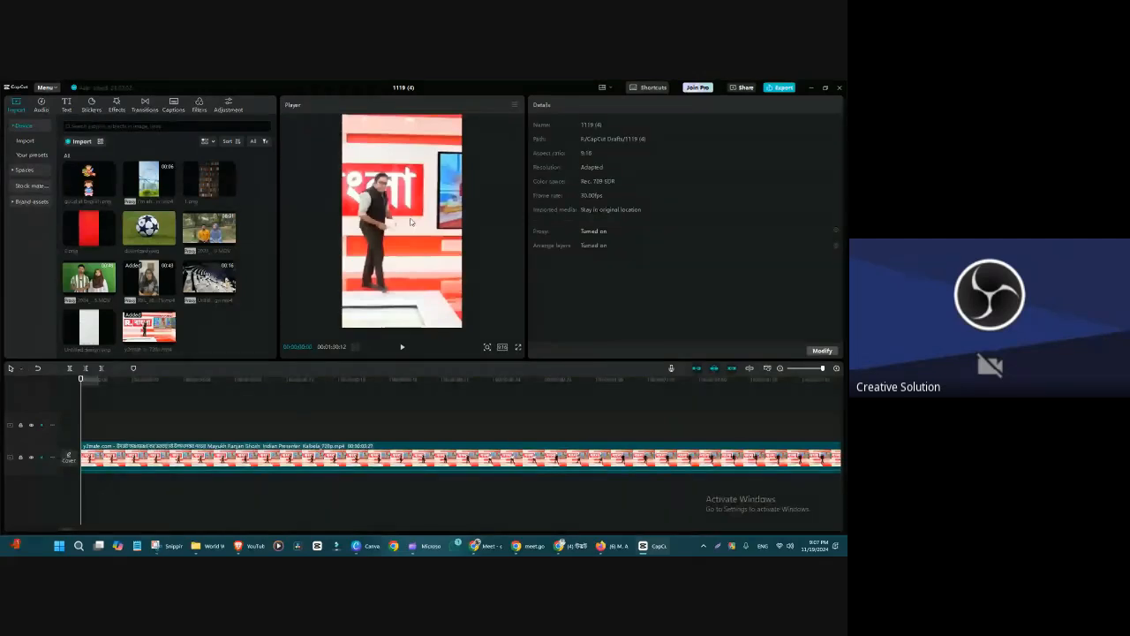
key(space)
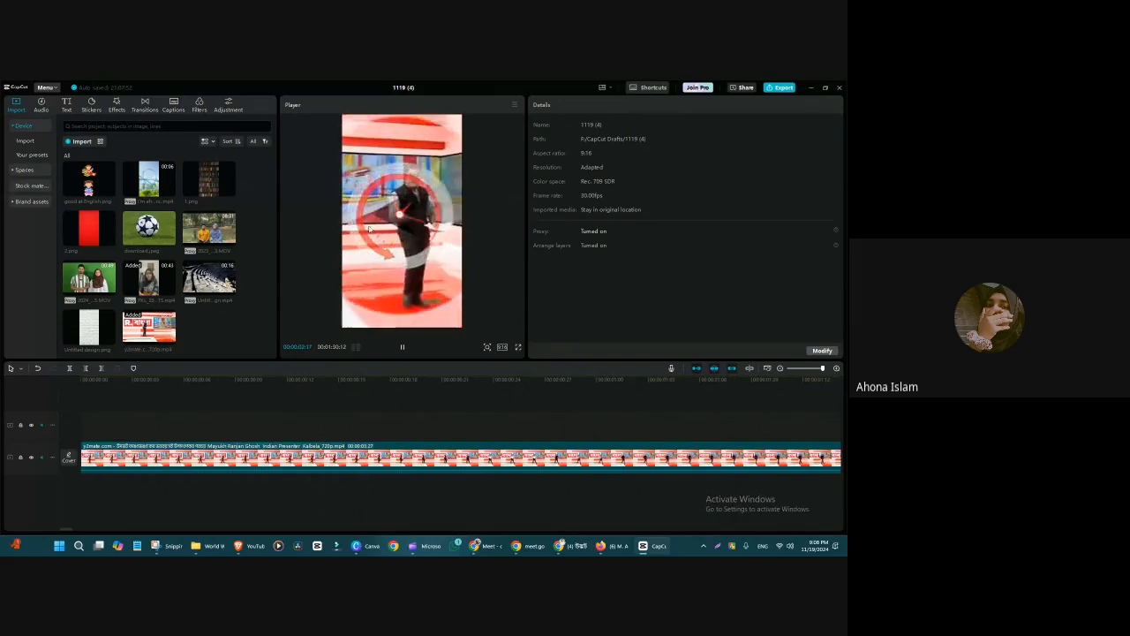
click(400, 349)
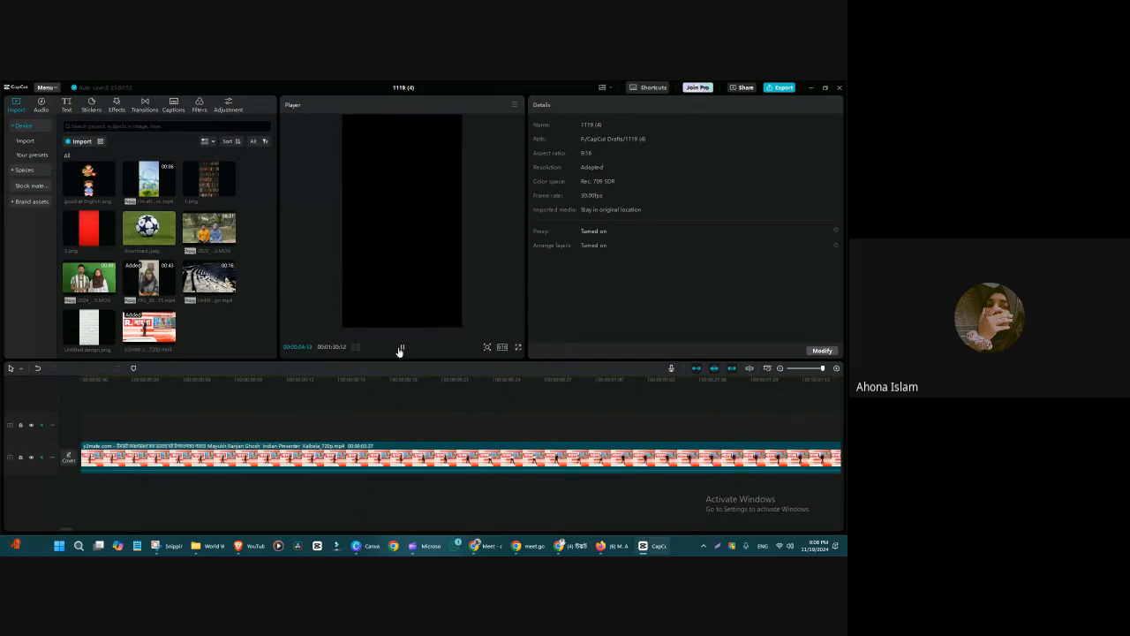
key(ctrl+z)
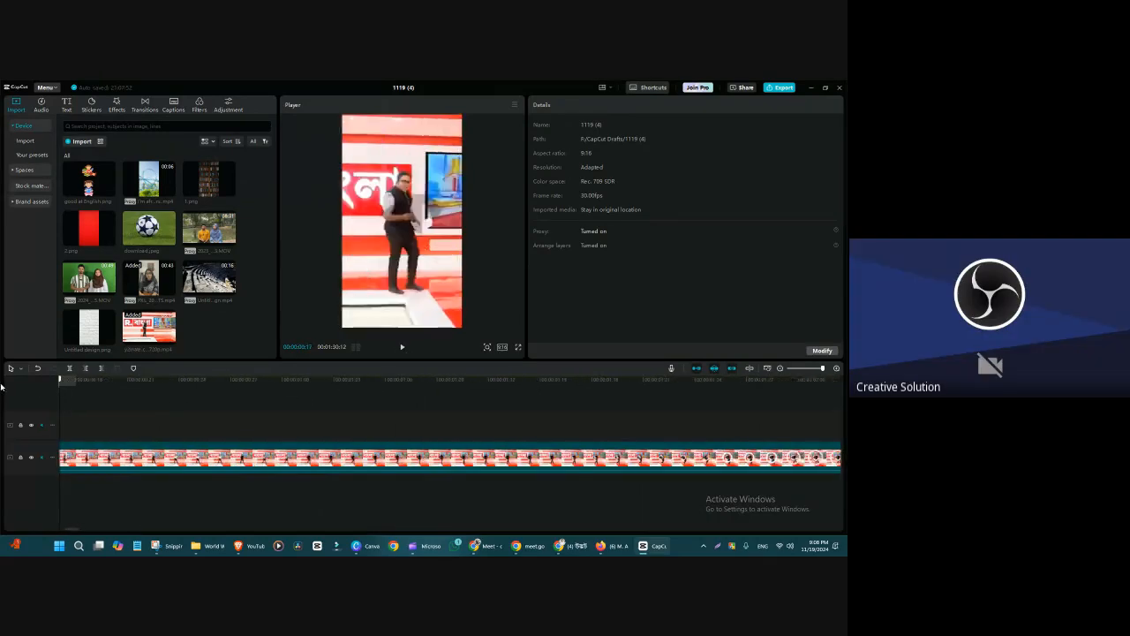
- Turn on Remove flickers for the presenter clip, and remove the clip from the timeline
click(466, 468)
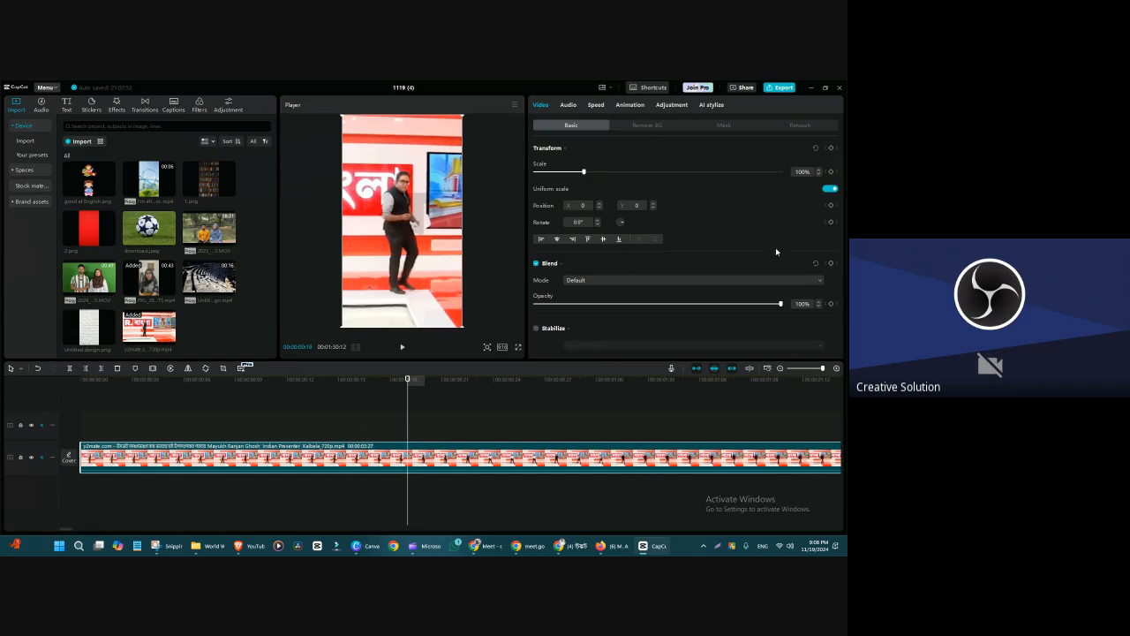
scroll(840, 173, down, 2)
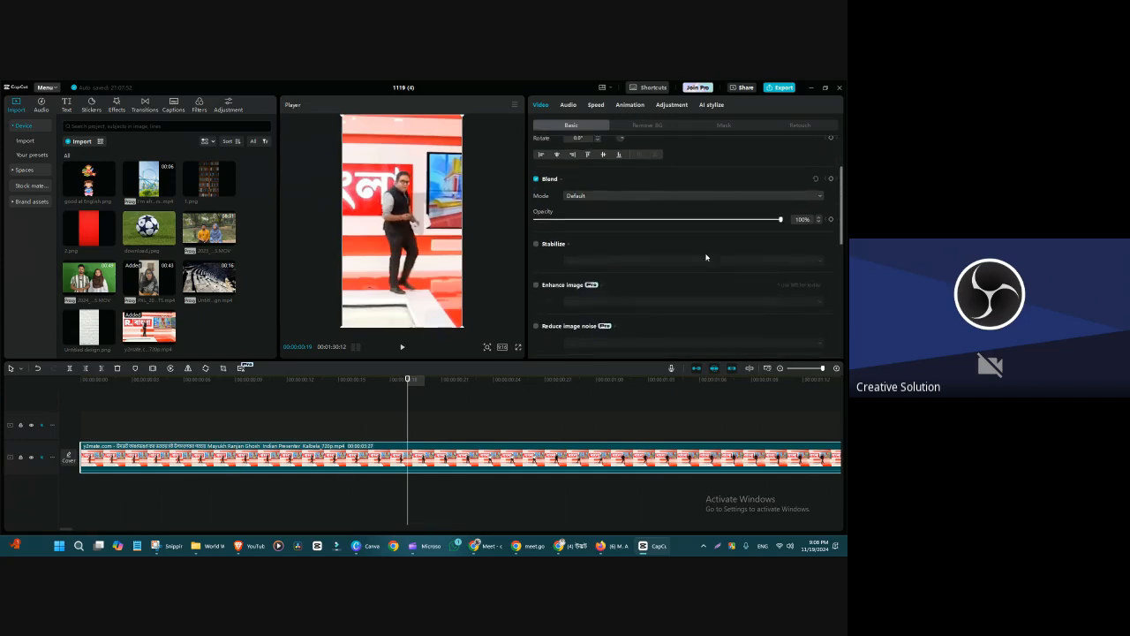
drag(560, 361, 560, 402)
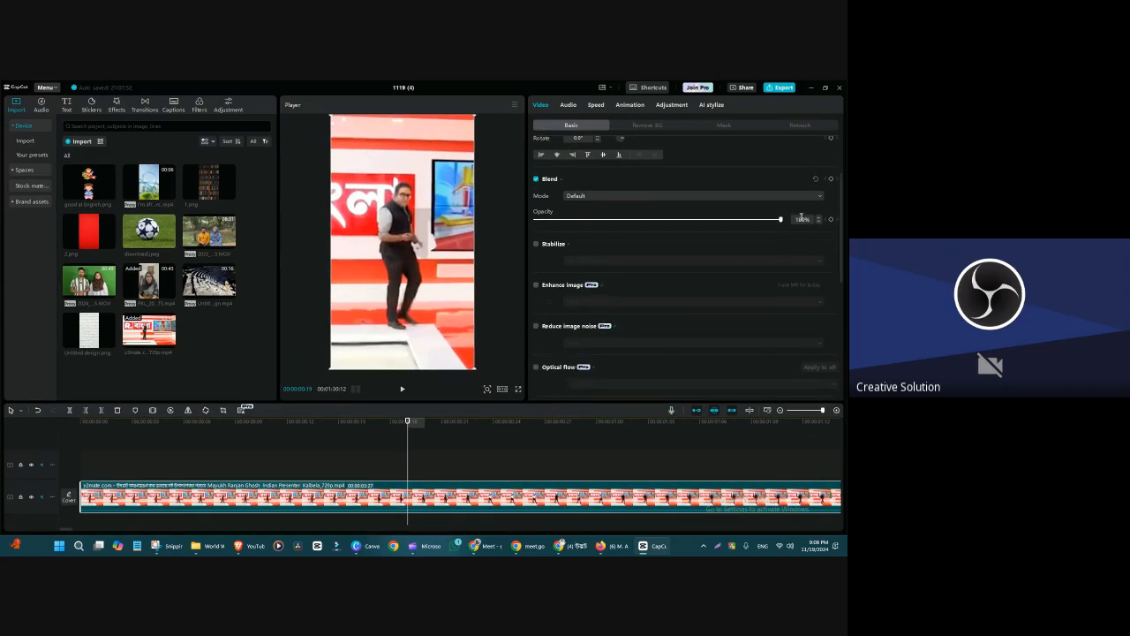
drag(841, 186, 842, 303)
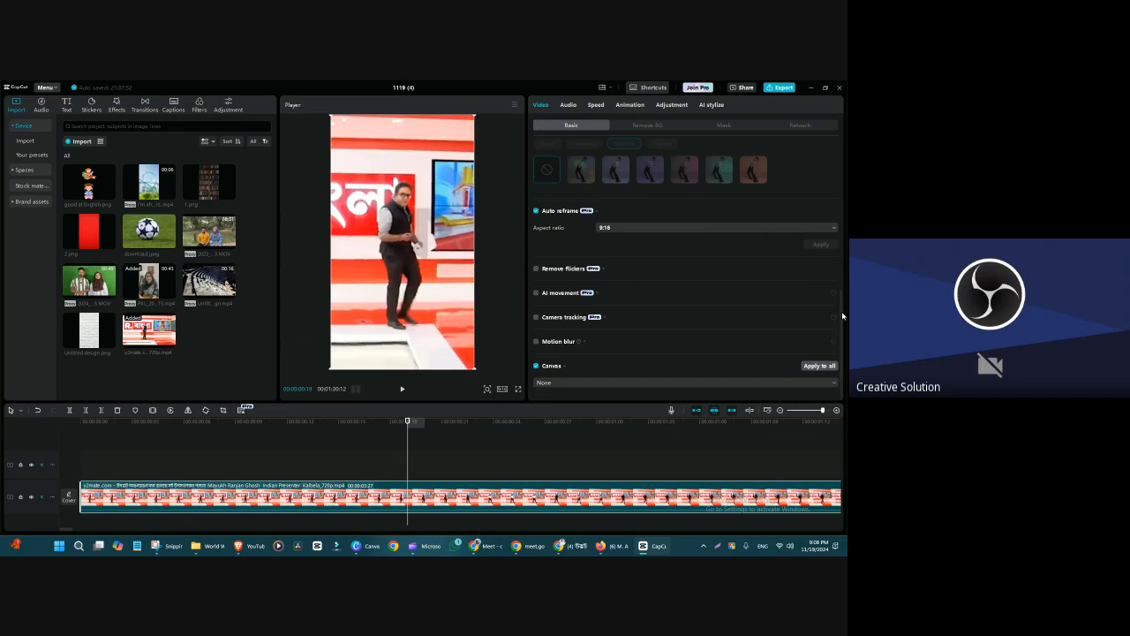
click(535, 268)
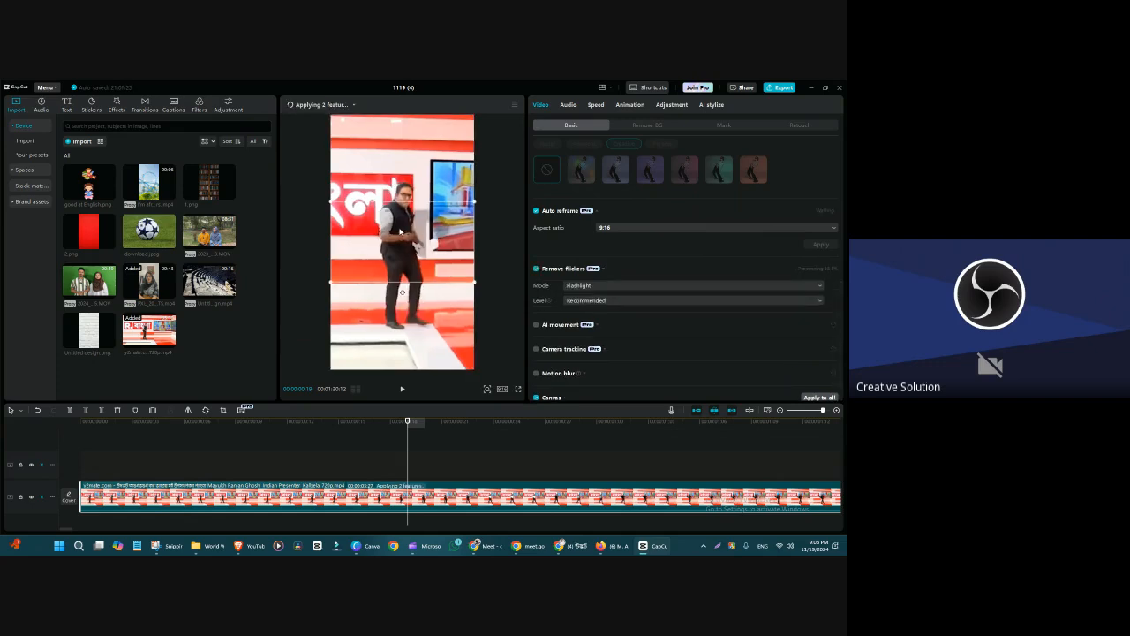
key(ctrl+z)
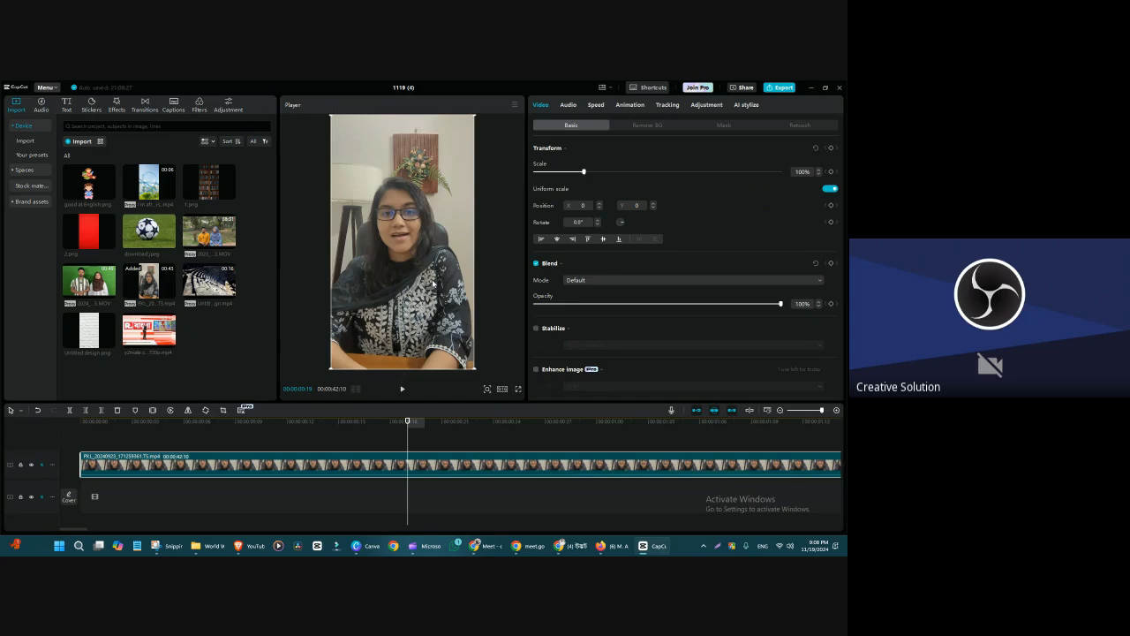
- Import the "download" image titled REMOVE FLICKER from the Videos folder into the project media
click(76, 141)
click(61, 198)
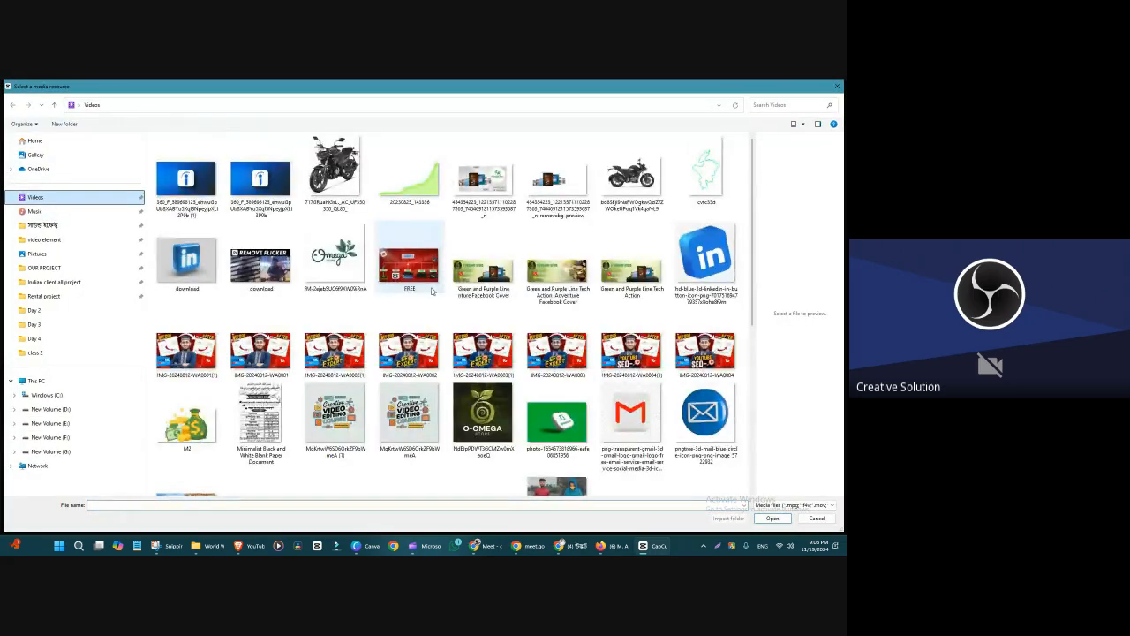
scroll(432, 292, down, 3)
scroll(432, 292, up, 3)
click(260, 265)
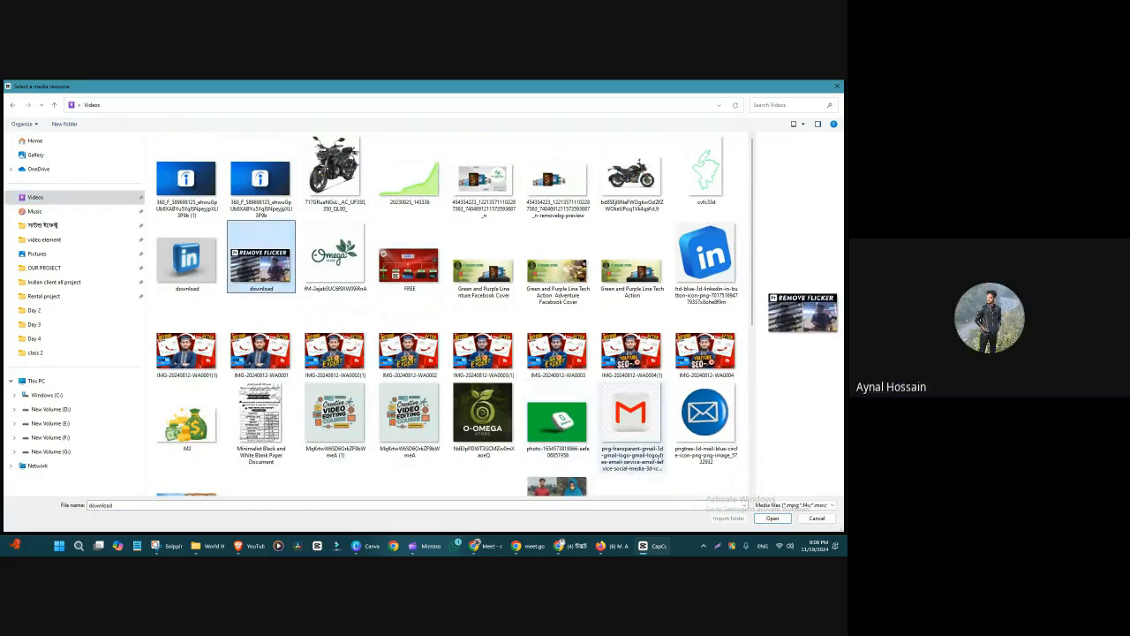
click(772, 518)
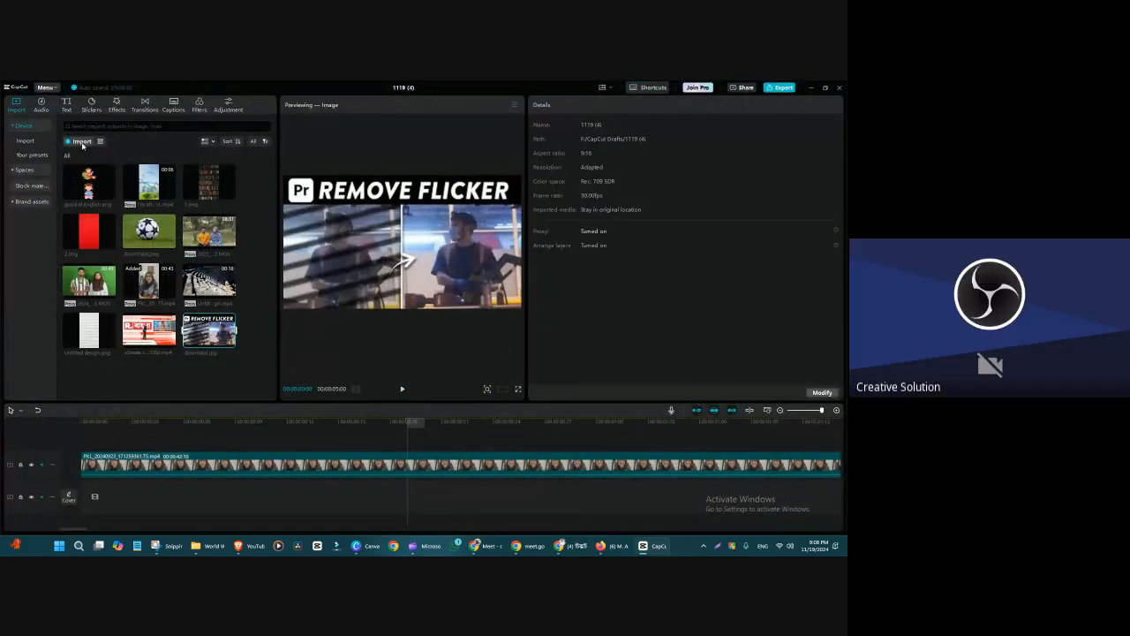
- Import the y2mate.com video "2 Ways to REMOVE FLICKER From Your Videos" from the Videos folder
click(82, 143)
scroll(439, 406, down, 3)
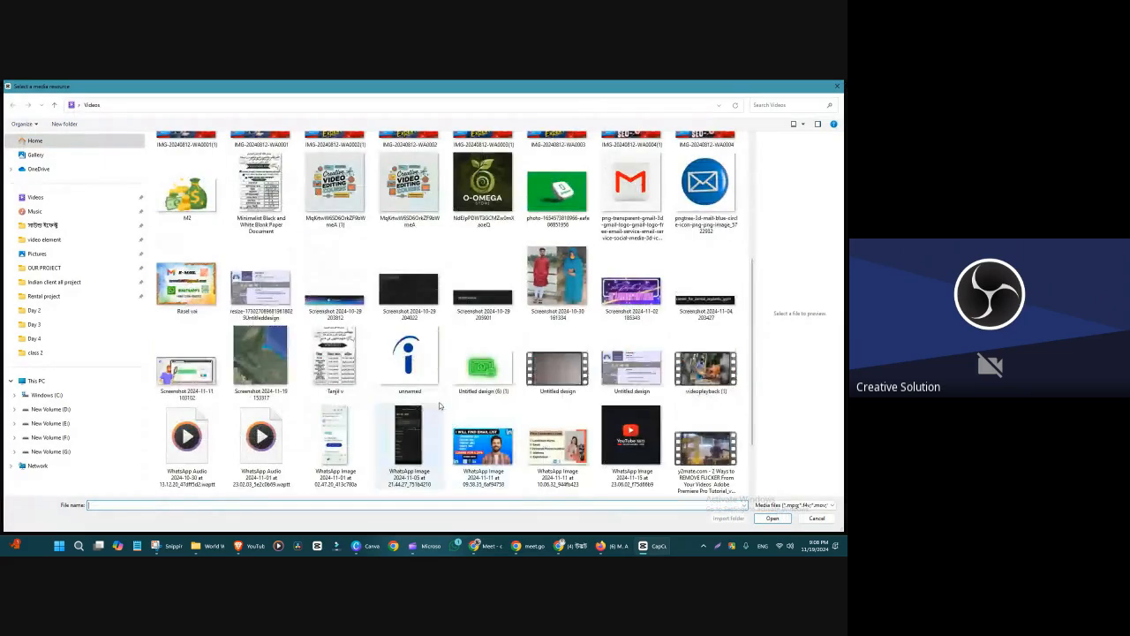
scroll(757, 305, down, 1)
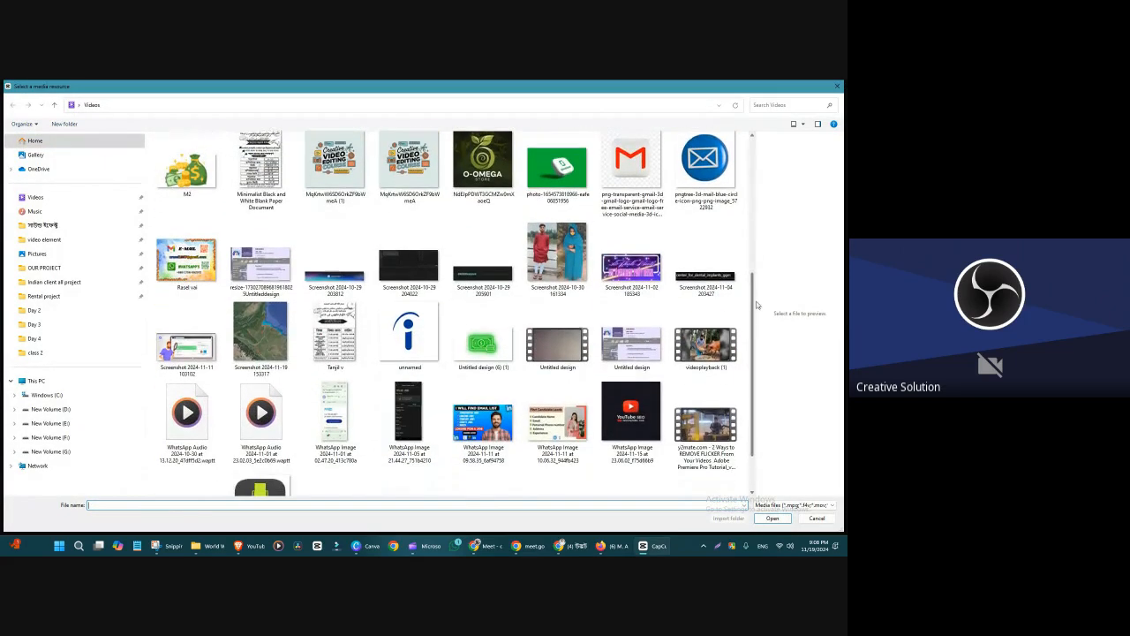
click(706, 424)
click(773, 518)
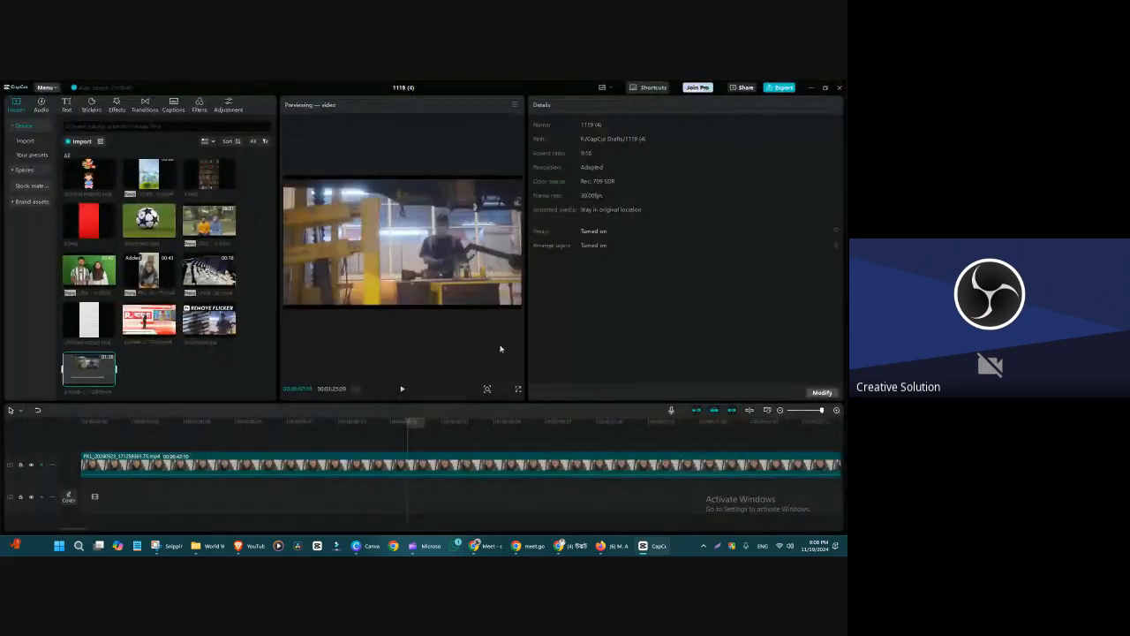
- Place the flicker tutorial video at the start of a track above the portrait clip and set the project's aspect ratio to 16:9
drag(92, 370, 85, 436)
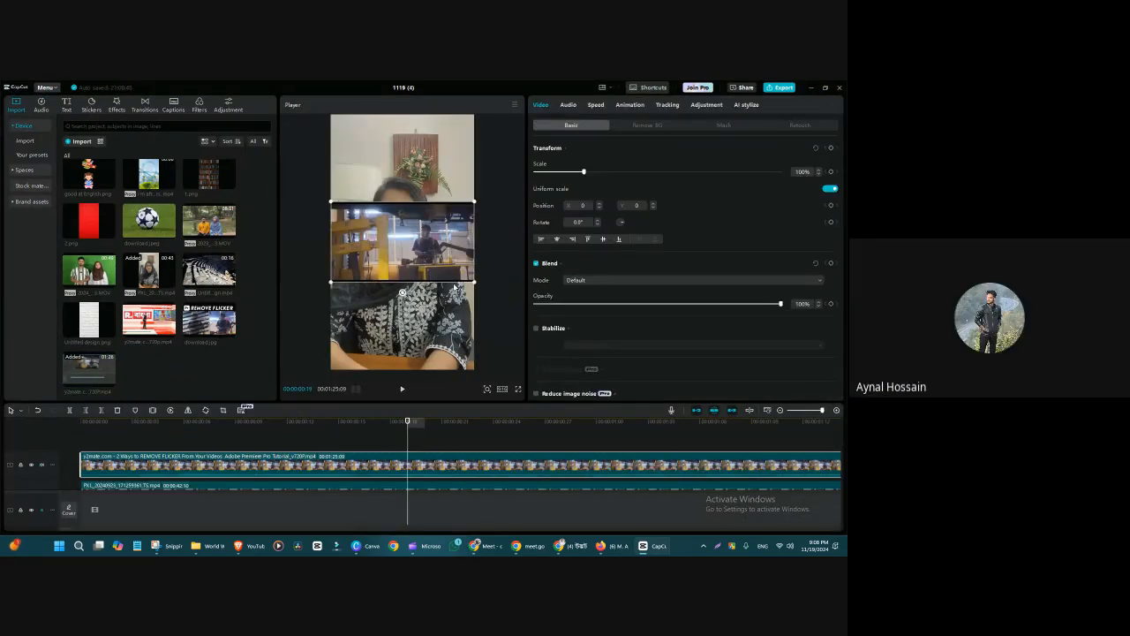
click(502, 390)
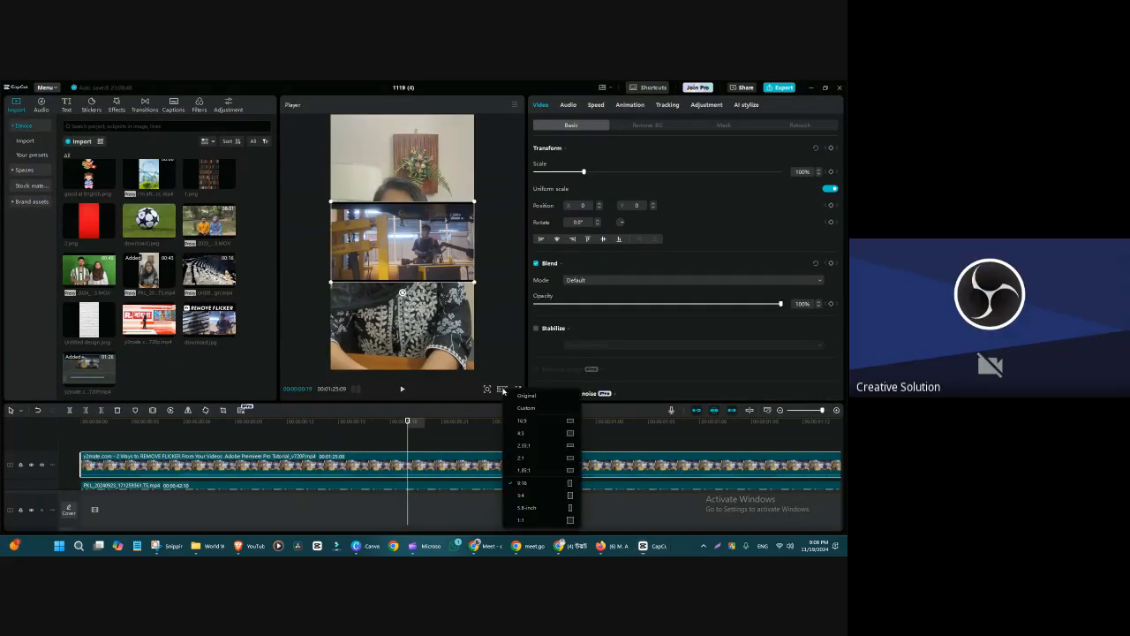
click(507, 419)
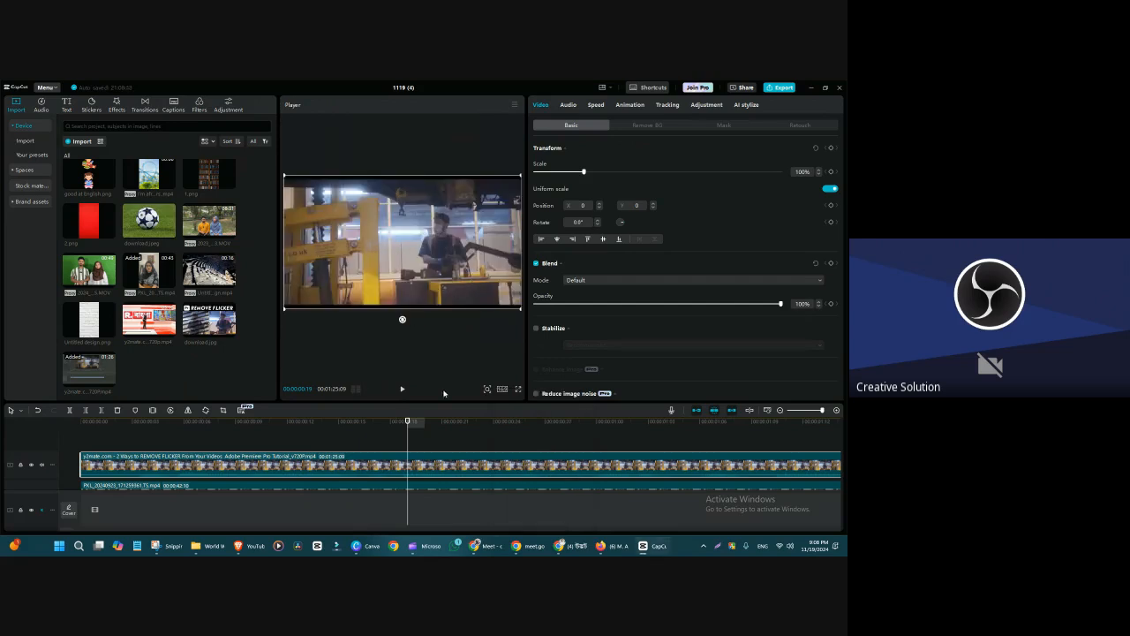
- Return the playhead to the start and enlarge the player preview and the timeline area
drag(407, 422, 74, 441)
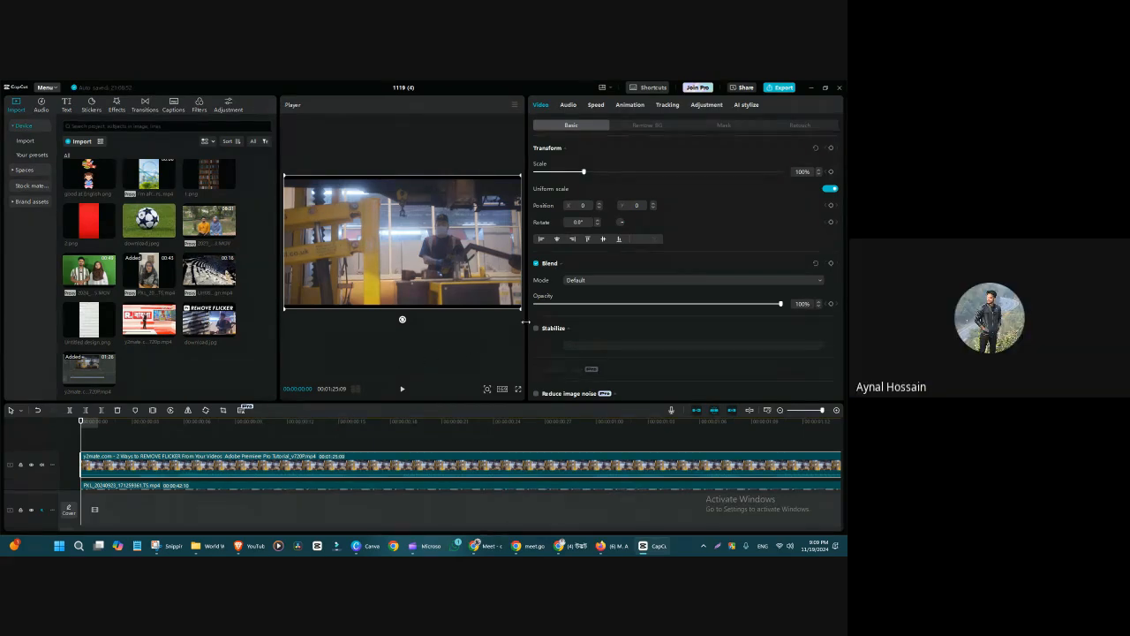
drag(527, 327, 634, 325)
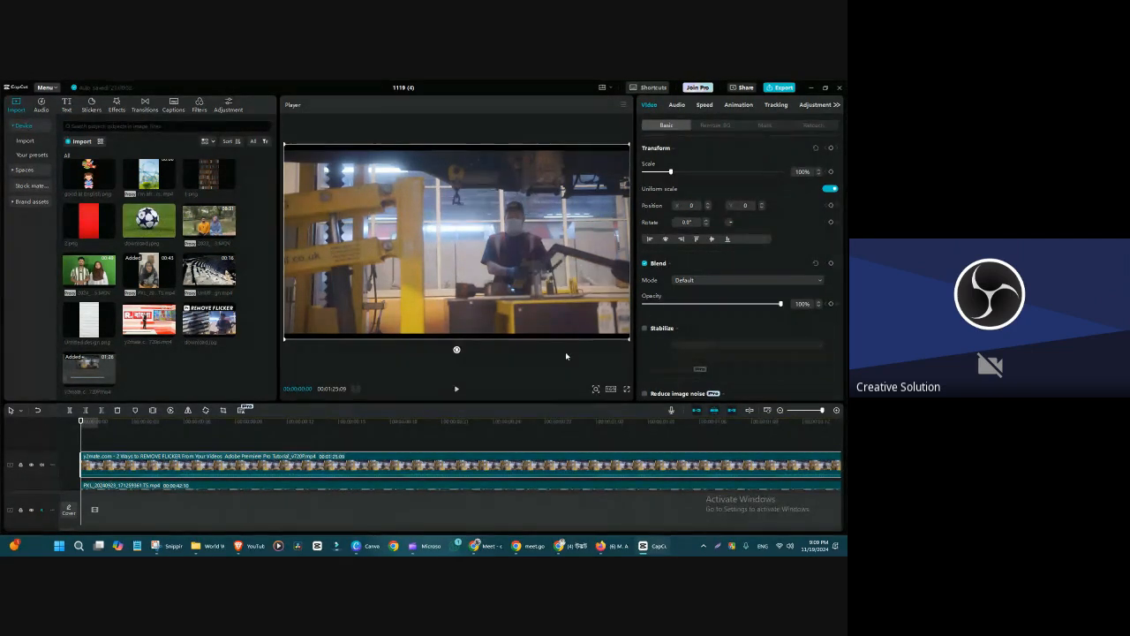
drag(533, 403, 537, 341)
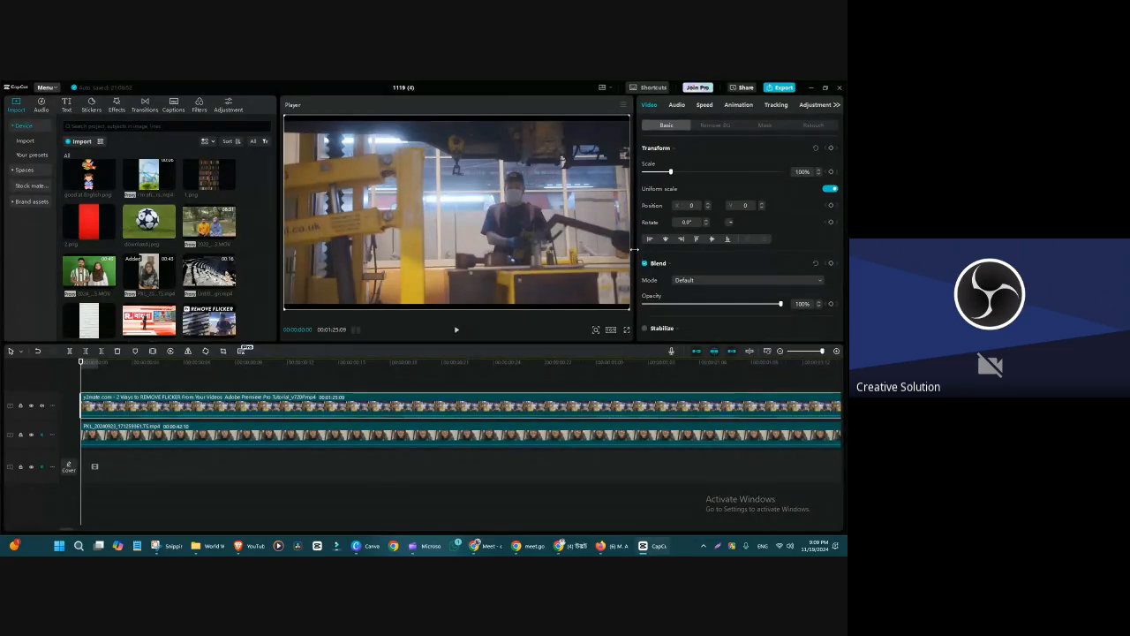
drag(633, 256, 616, 253)
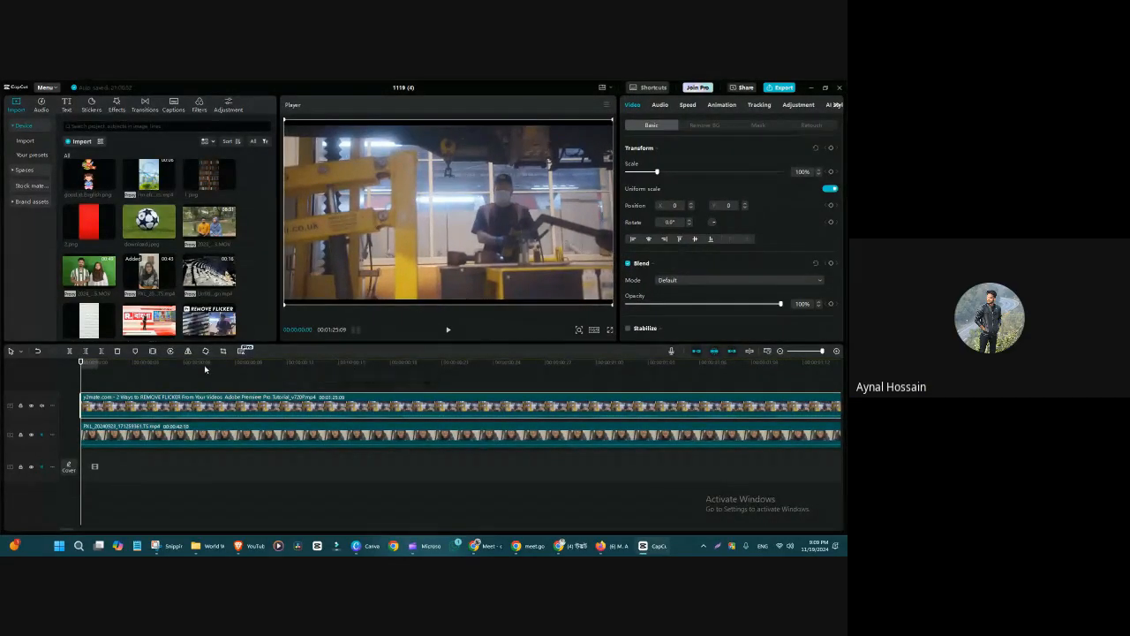
- Split the flicker video at 00:00:06:02 and delete everything after the cut
drag(81, 366, 442, 406)
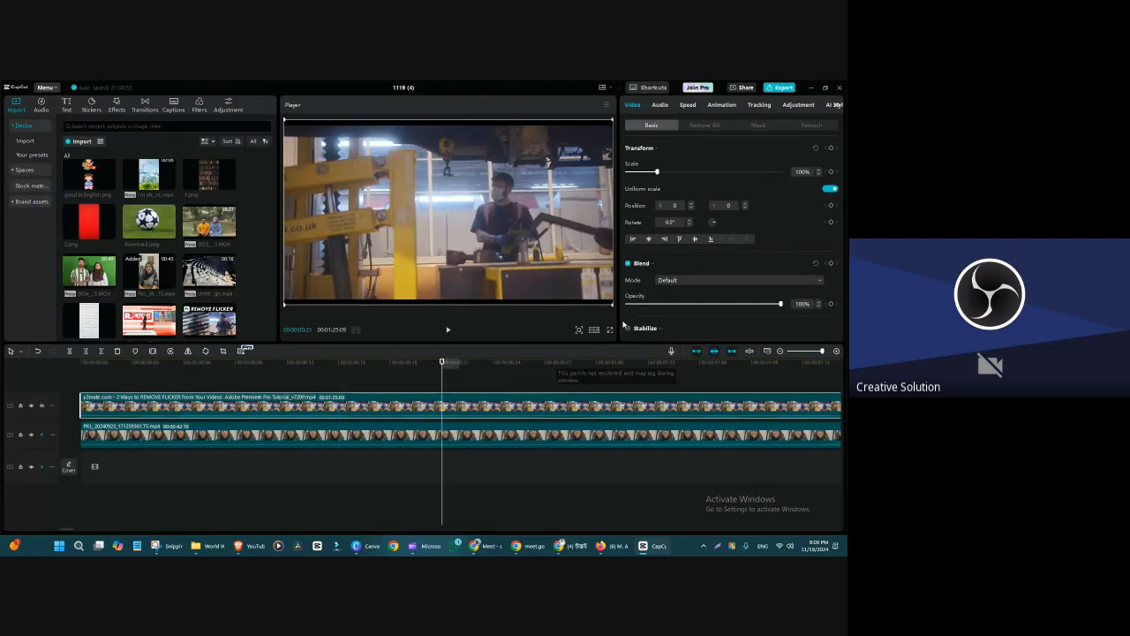
drag(441, 369, 645, 439)
scroll(809, 442, up, 3)
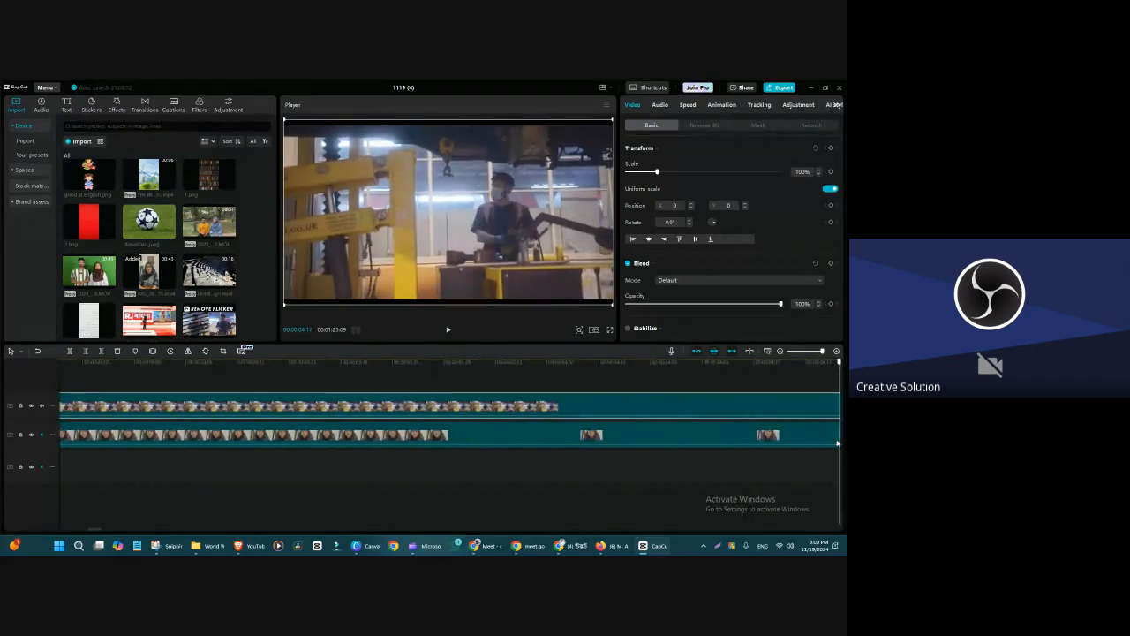
drag(235, 431, 587, 405)
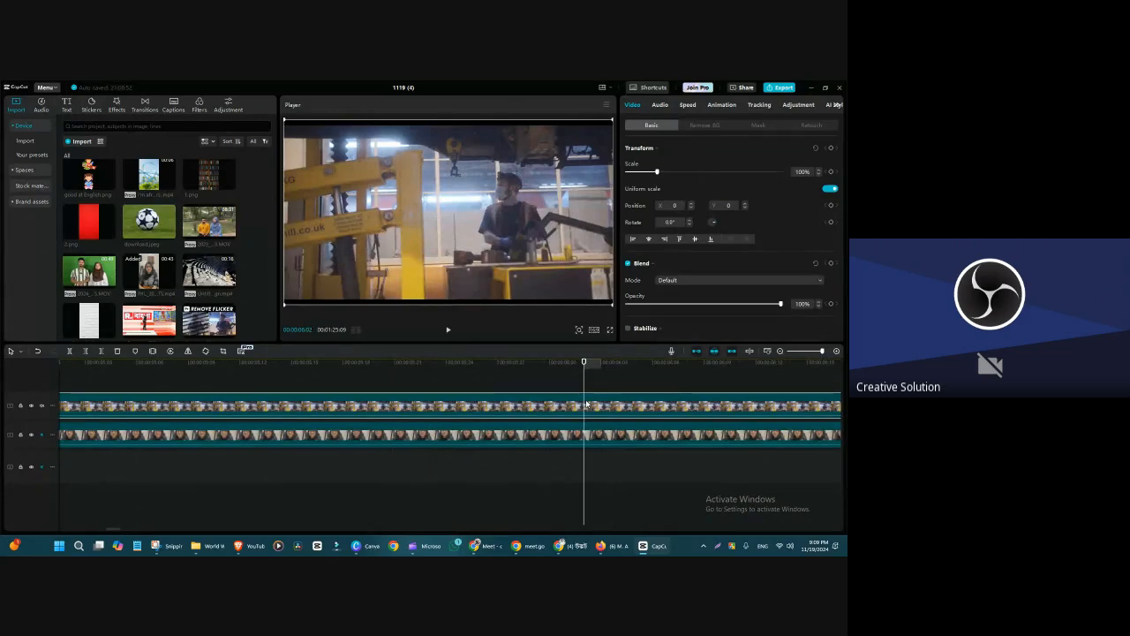
key(ctrl+b)
key(Delete)
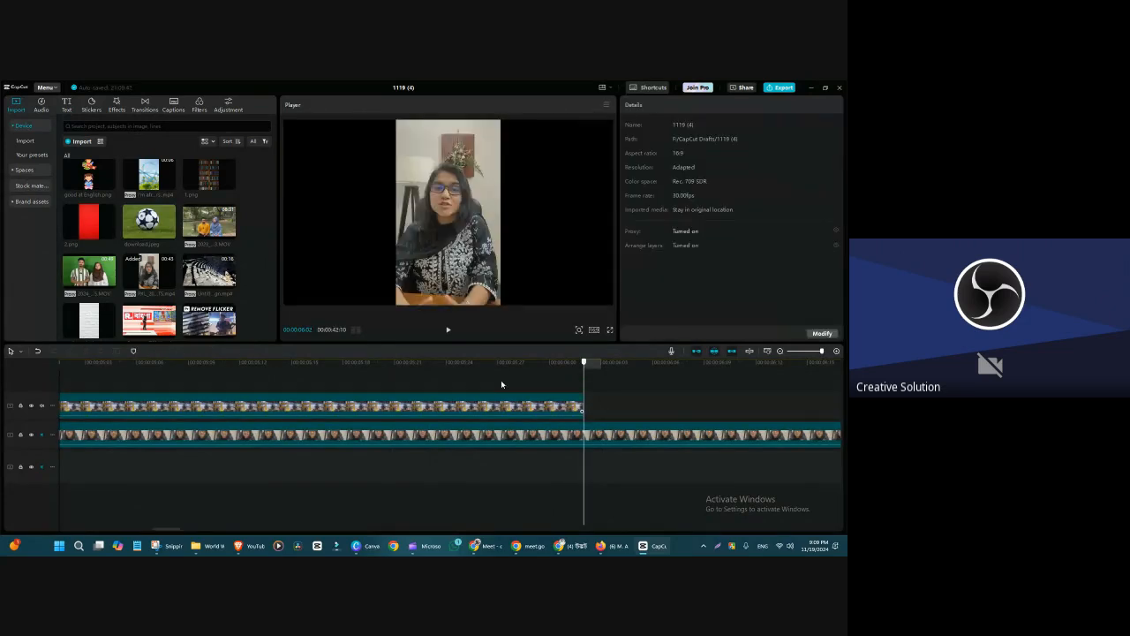
- Delete the portrait clip from the track below the flicker video
drag(498, 364, 533, 415)
click(554, 435)
key(Delete)
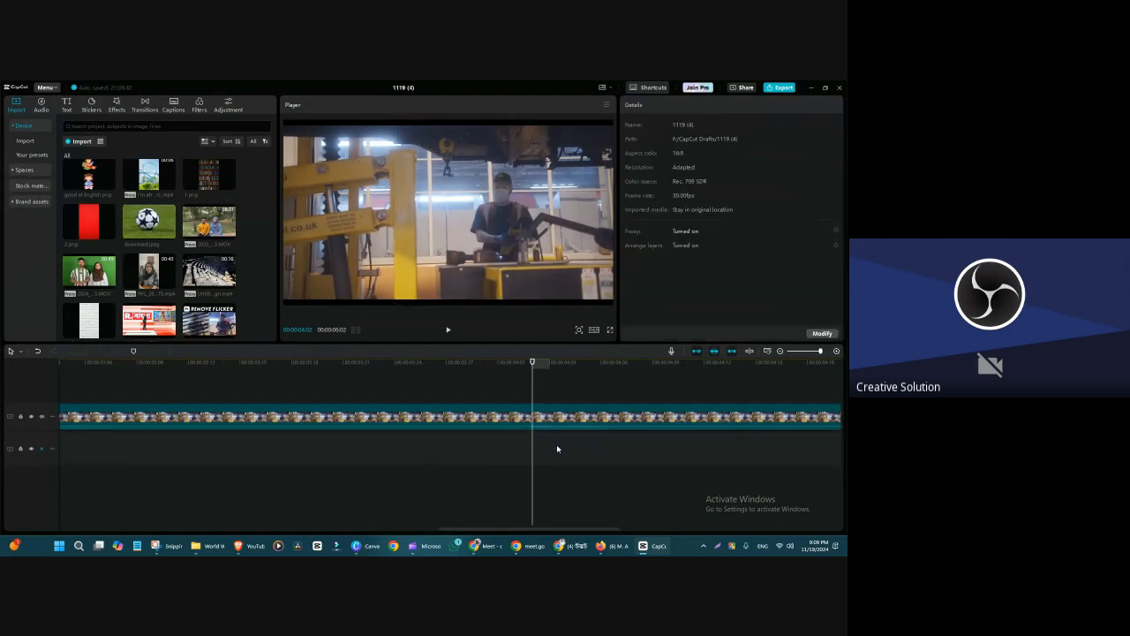
- Turn on Remove flickers for the trimmed video, keeping the mode at Flashlight and setting the level to Strong
click(552, 412)
key(Left)
key(Left)
key(Left)
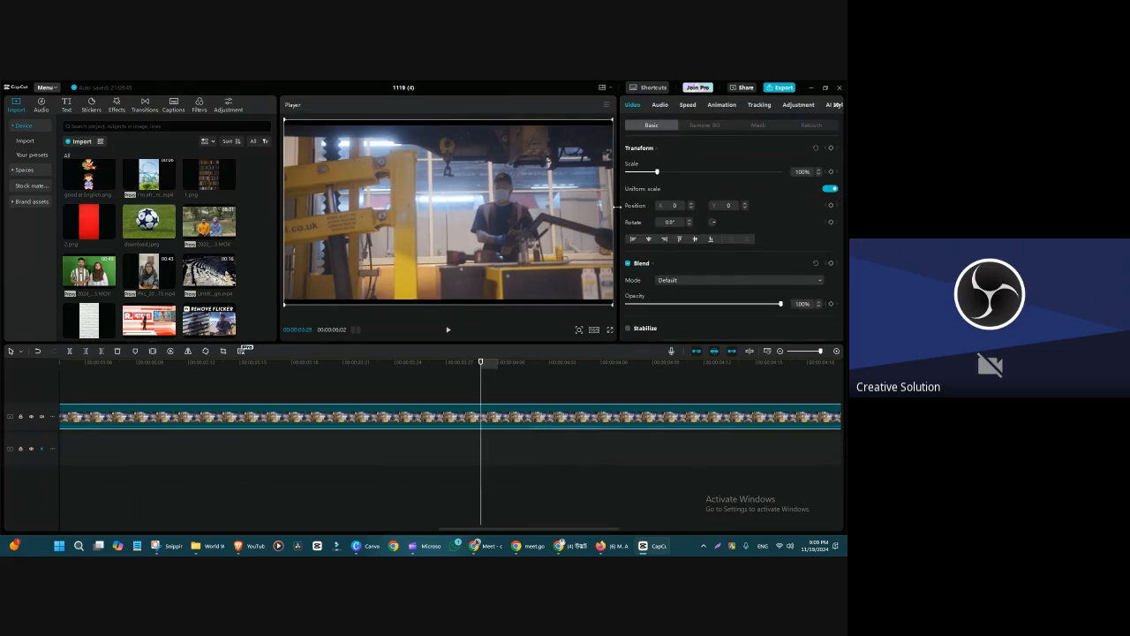
drag(616, 206, 583, 206)
scroll(786, 231, down, 5)
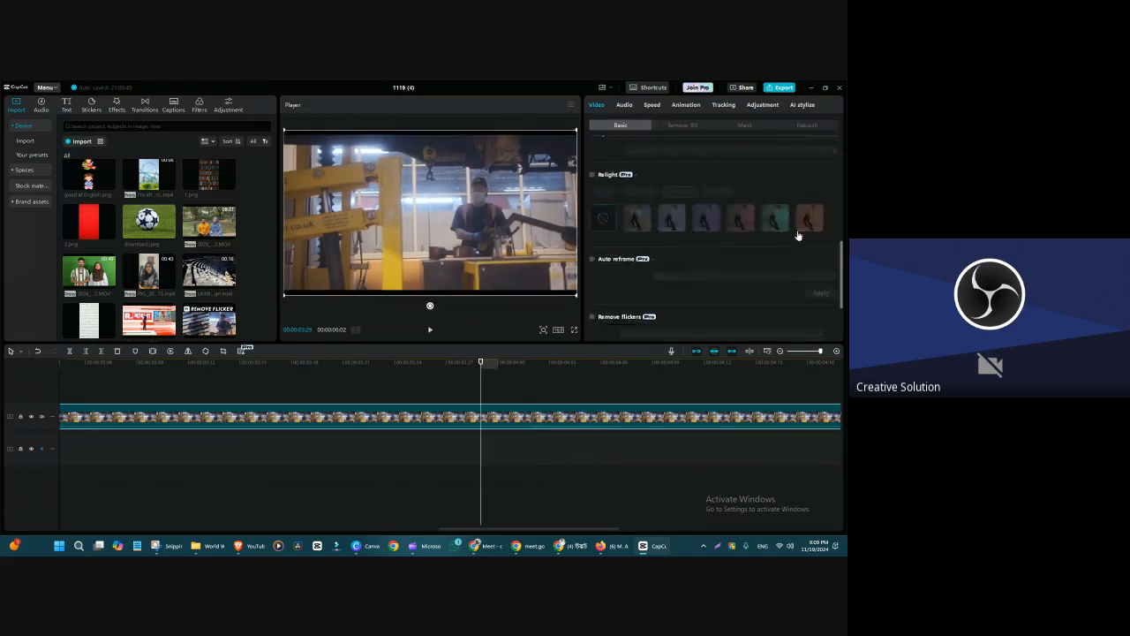
scroll(798, 235, down, 3)
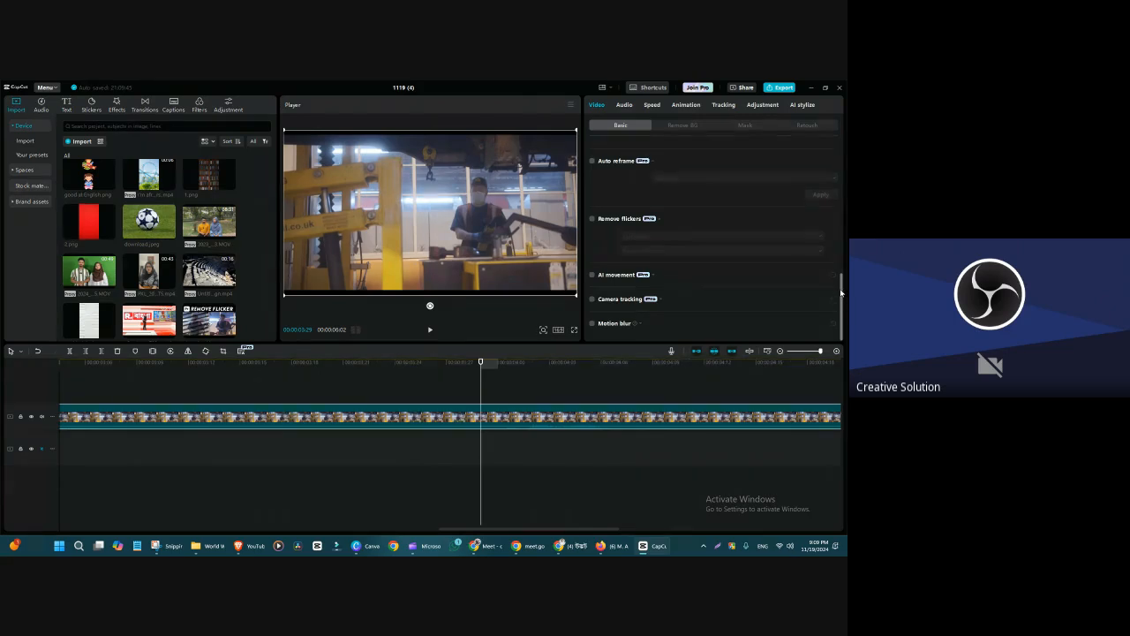
mouse_move(841, 292)
mouse_down()
mouse_move(841, 261)
mouse_move(843, 285)
mouse_up()
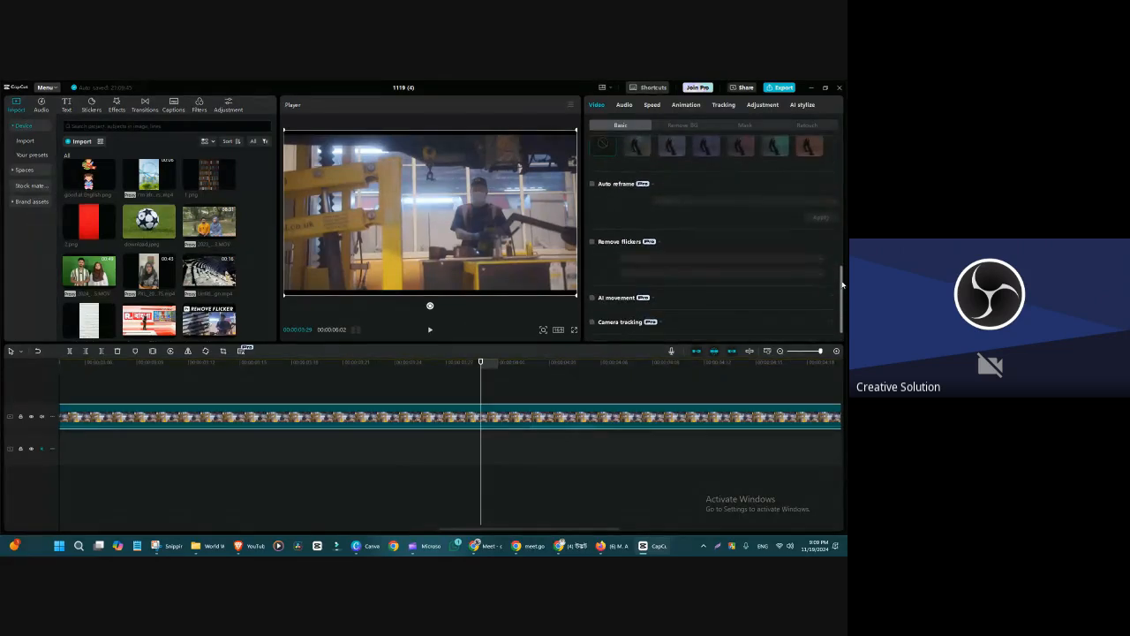
click(592, 241)
click(655, 258)
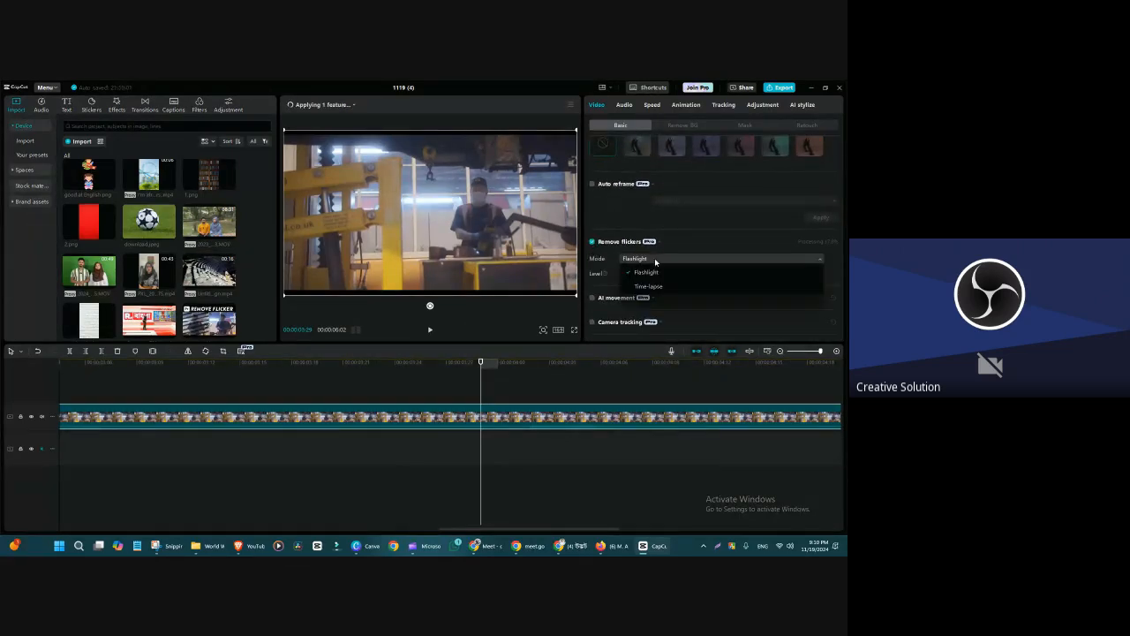
click(656, 260)
click(665, 275)
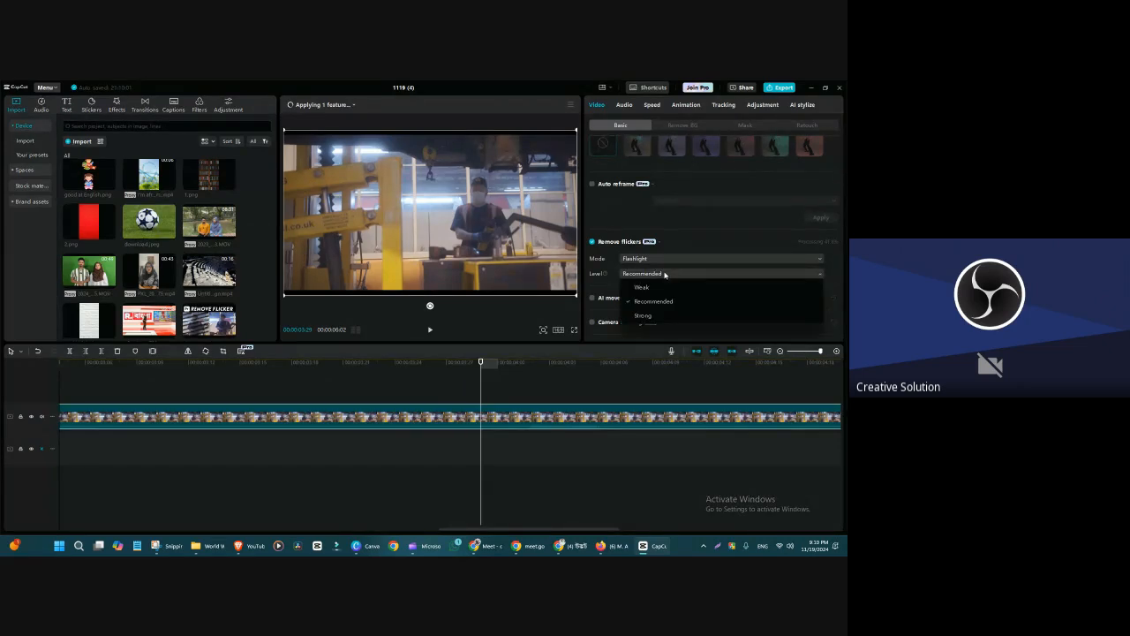
click(644, 316)
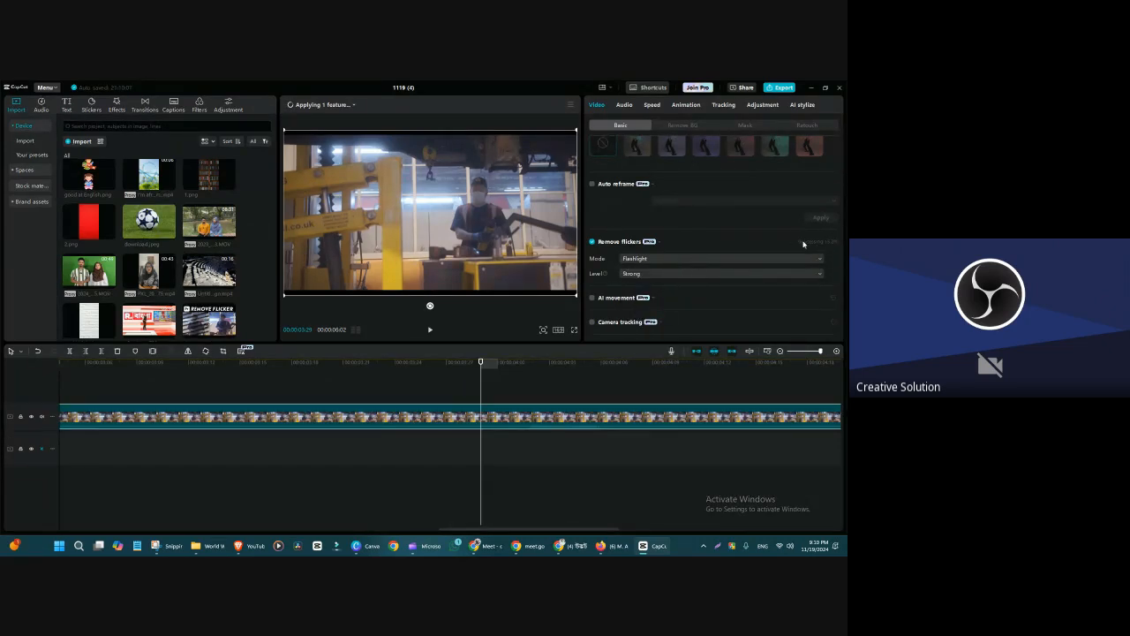
- Check the Remove flickers modes and scrub through the processed clip to inspect the flicker
click(343, 362)
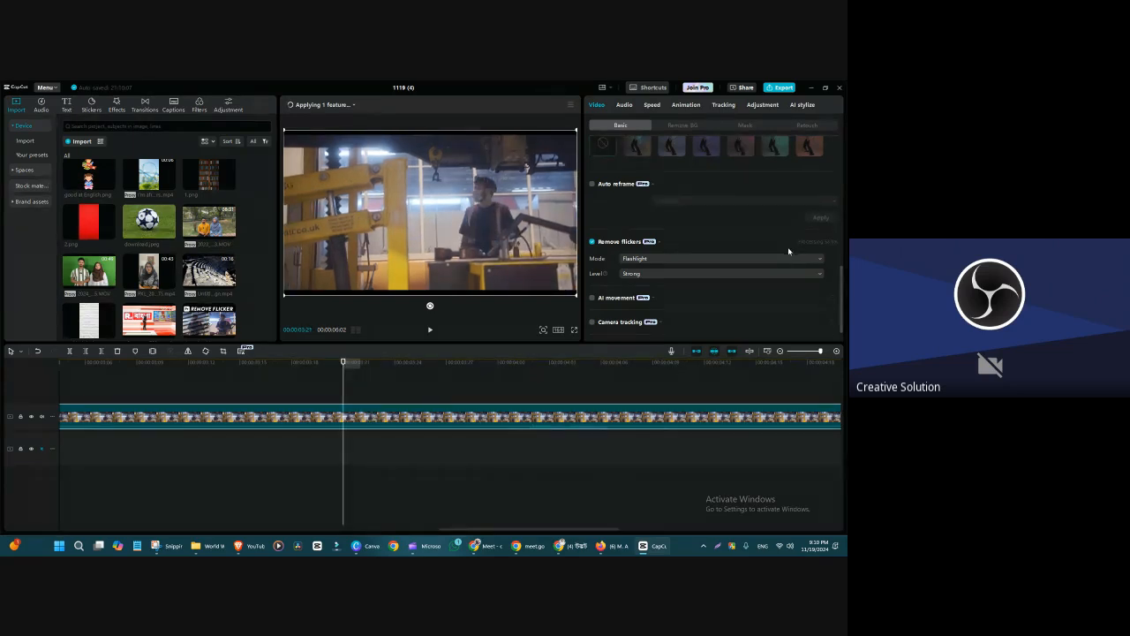
click(748, 260)
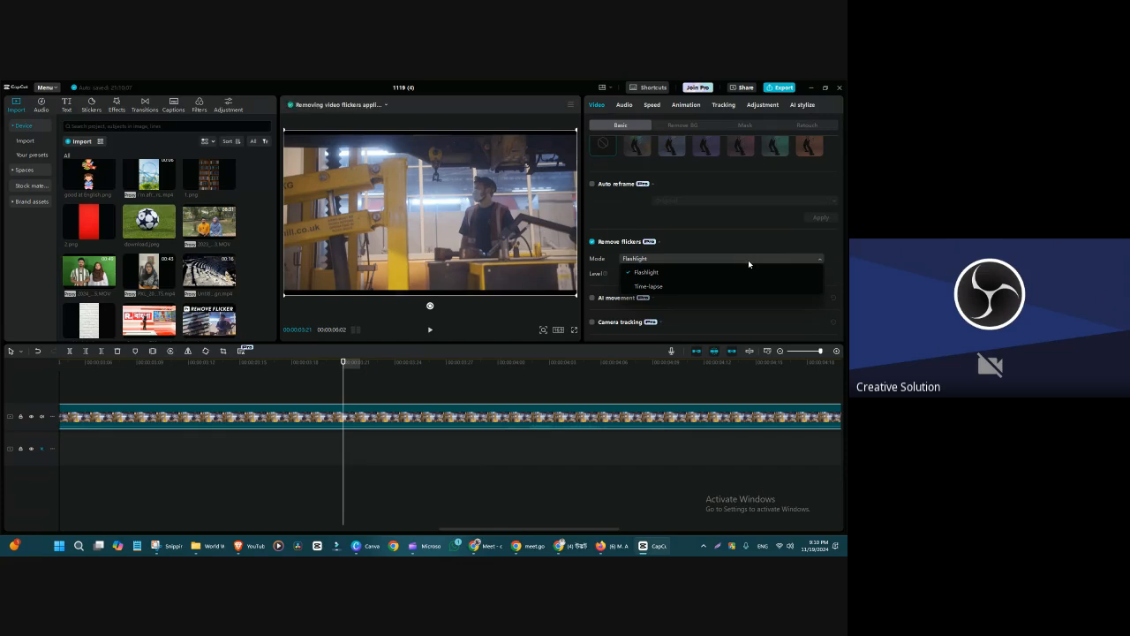
click(412, 369)
drag(408, 372, 298, 424)
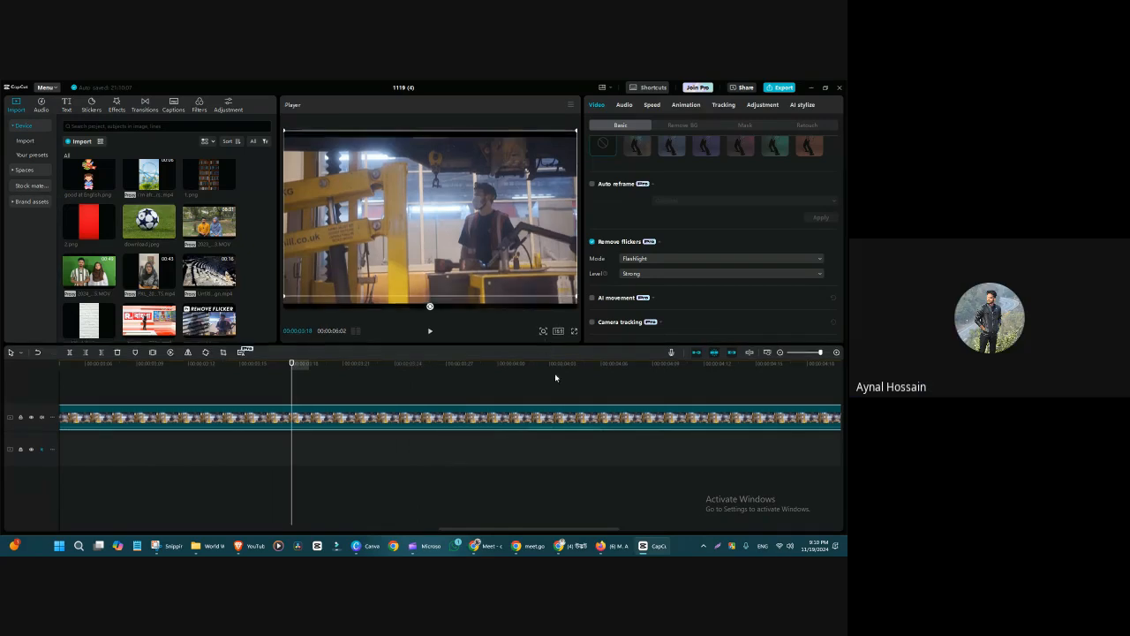
mouse_move(544, 342)
mouse_down()
mouse_move(544, 414)
mouse_move(544, 354)
mouse_up()
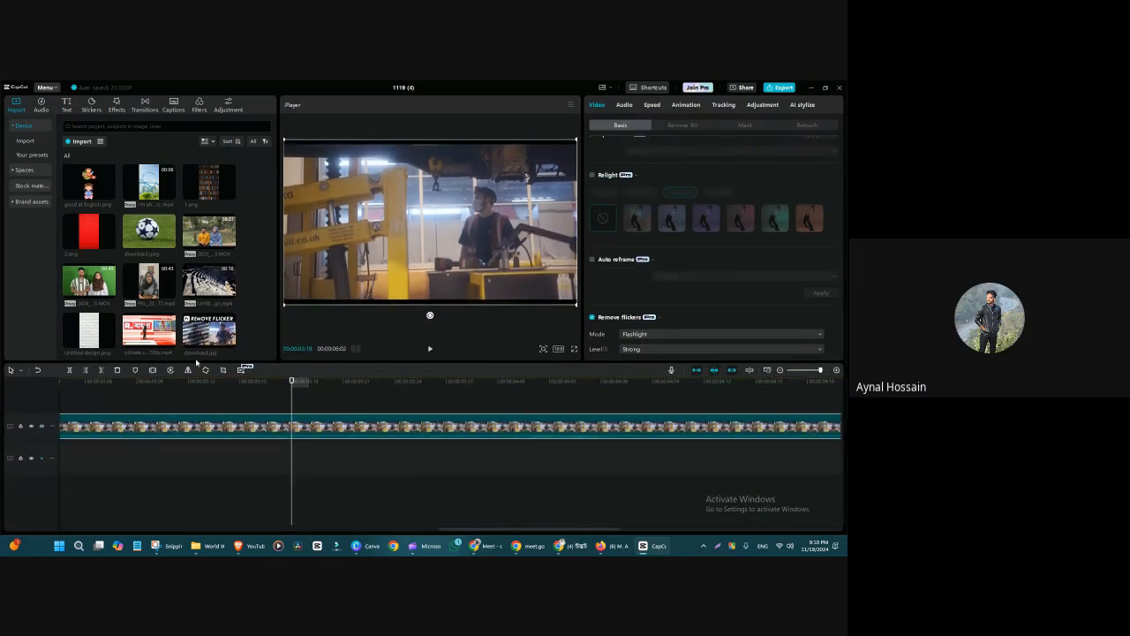
drag(228, 342, 0, 409)
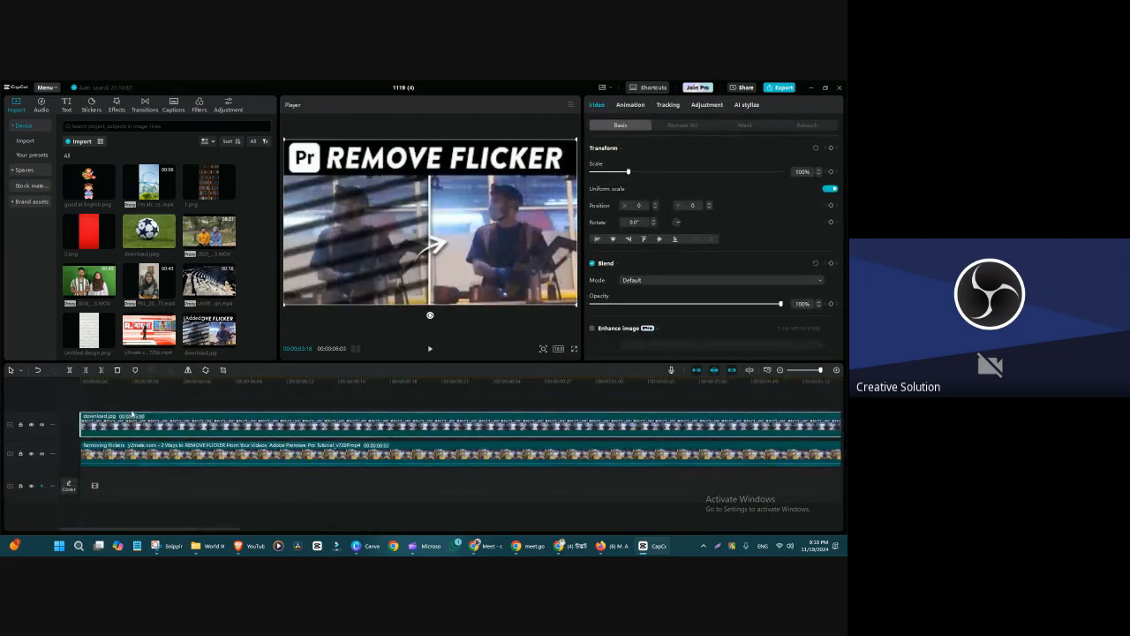
drag(340, 388, 445, 380)
click(442, 427)
key(Delete)
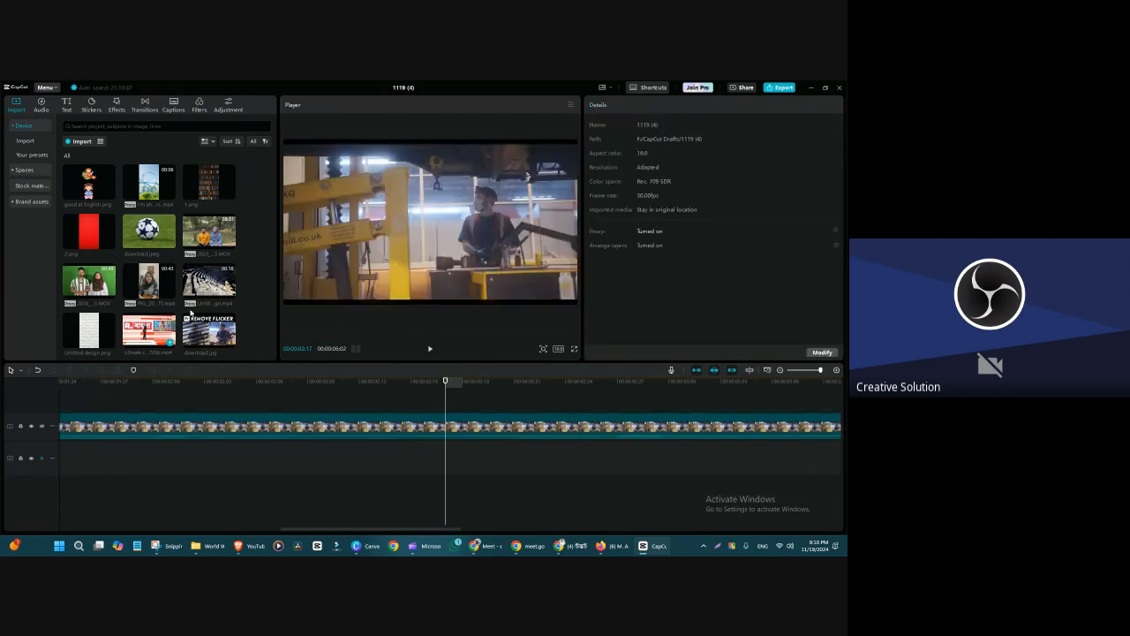
- Place the original flicker tutorial video at the start of a track above the processed clip and hide that track
scroll(191, 312, down, 1)
drag(108, 339, 51, 402)
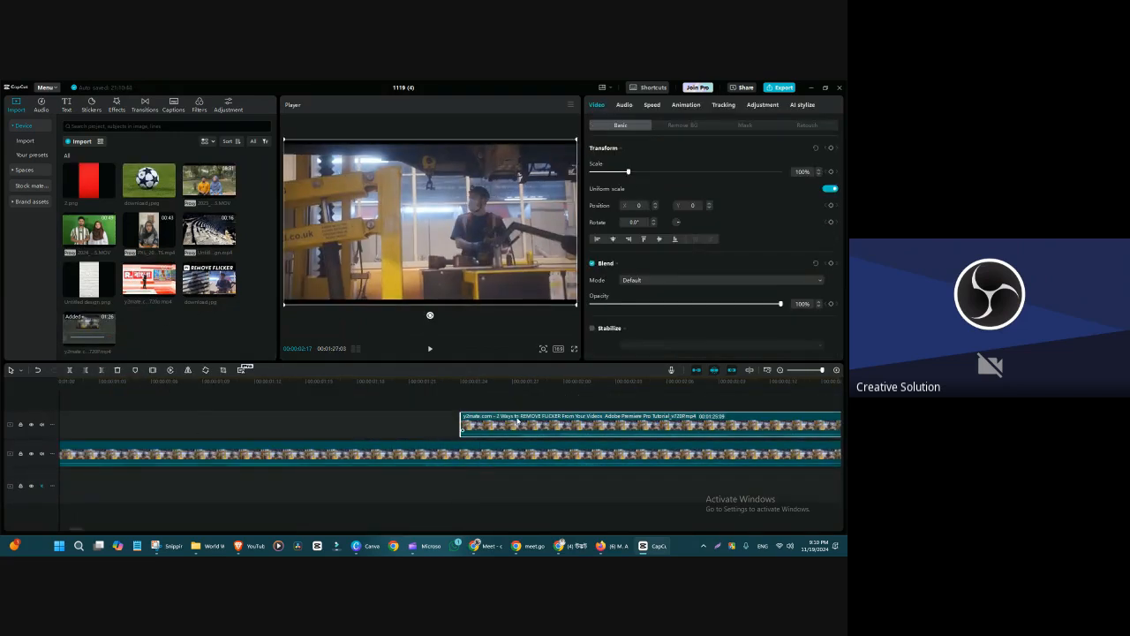
drag(516, 423, 77, 412)
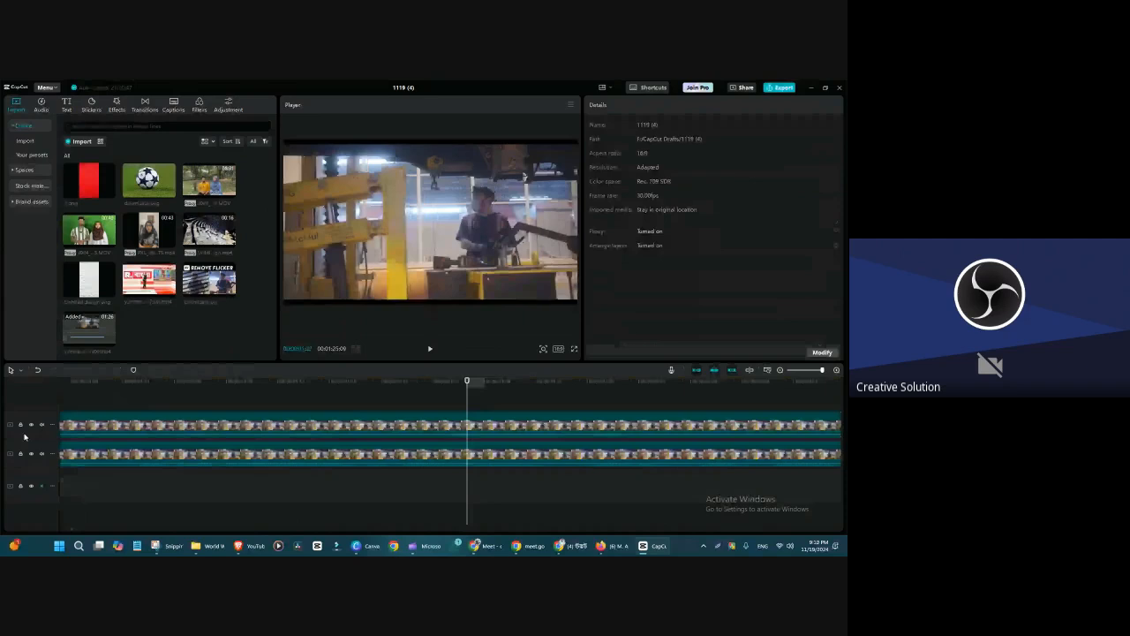
click(31, 424)
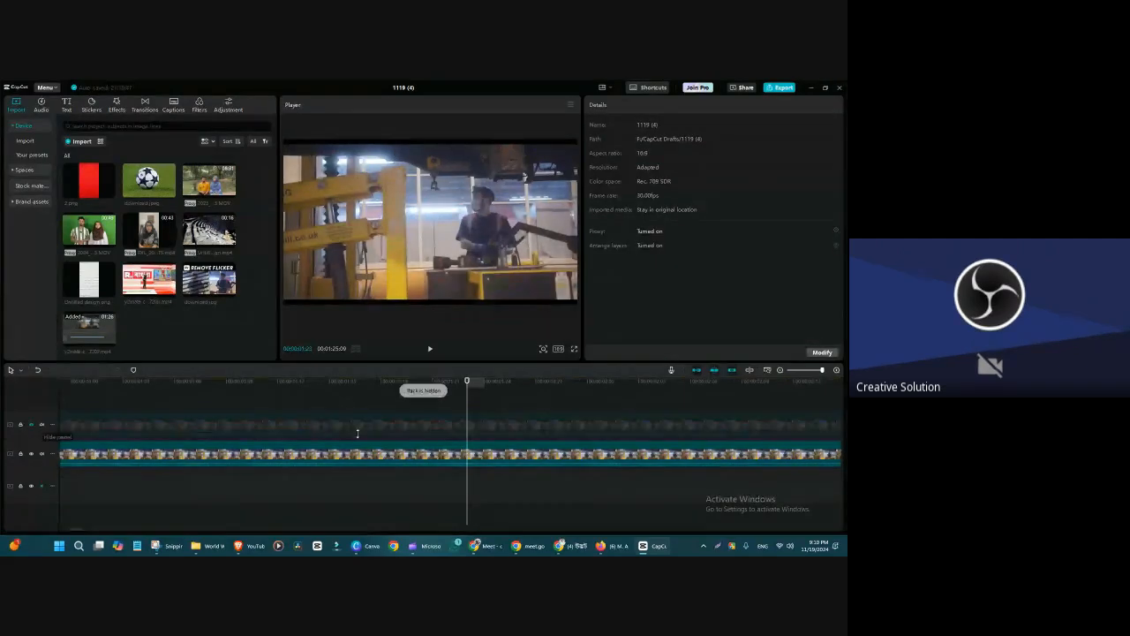
- Play the flicker-removed clip from the start and scrub back through it to inspect the flicker
key(Home)
key(space)
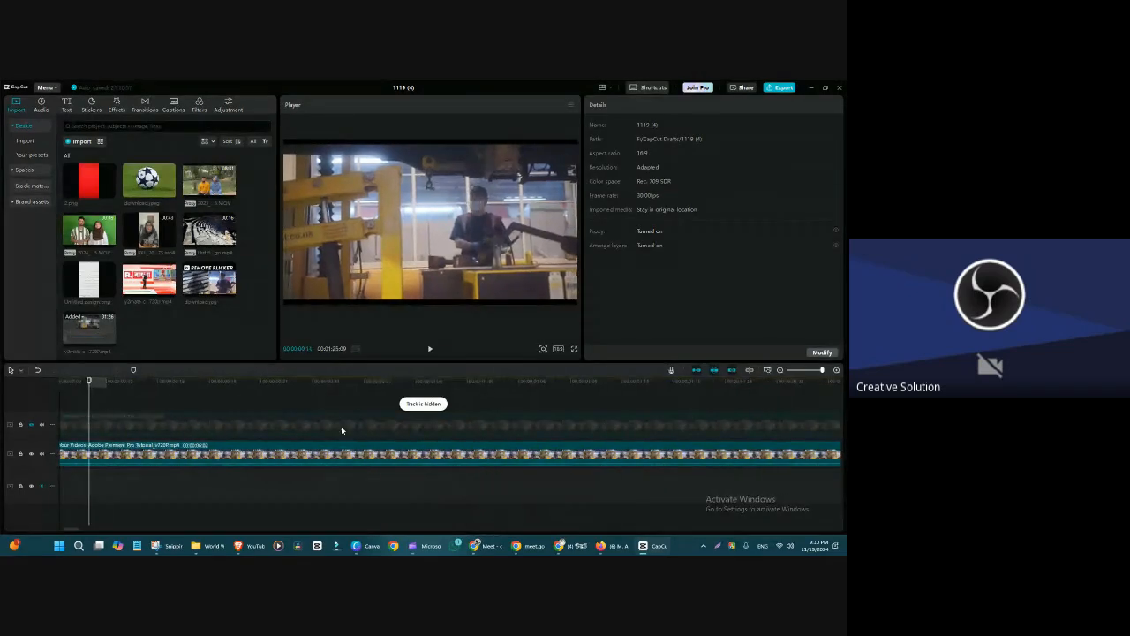
key(space)
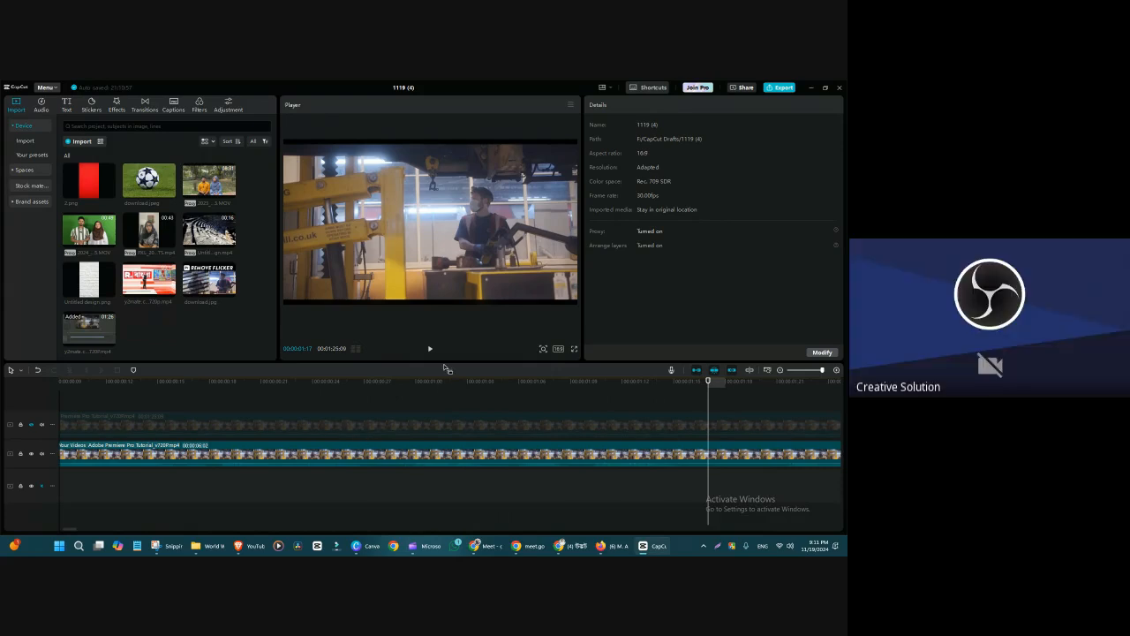
drag(447, 362, 445, 371)
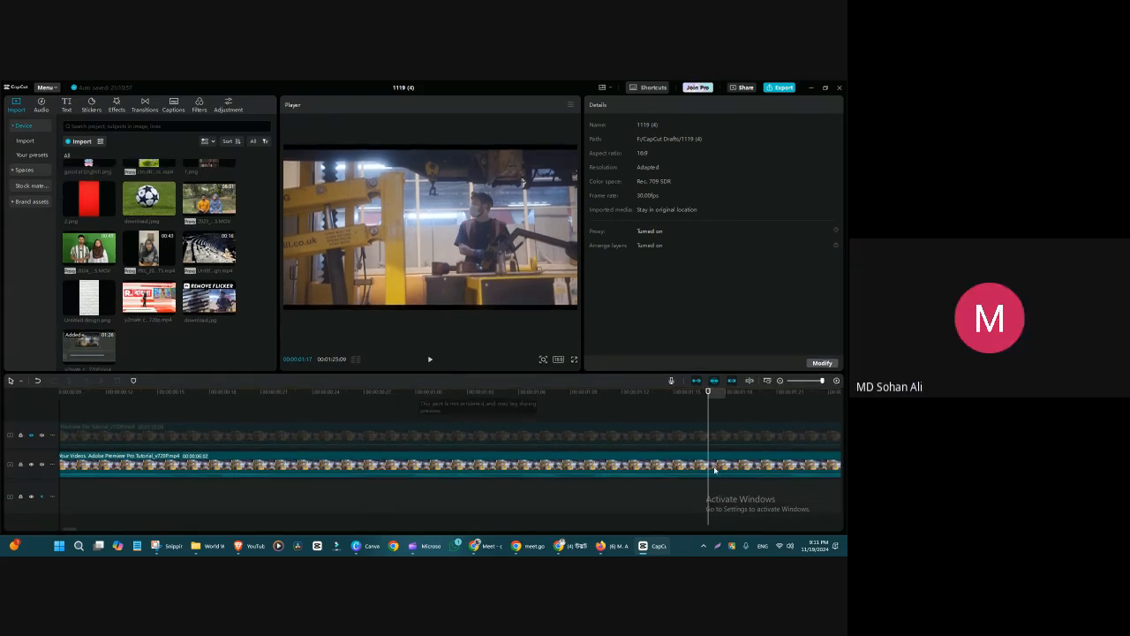
click(645, 466)
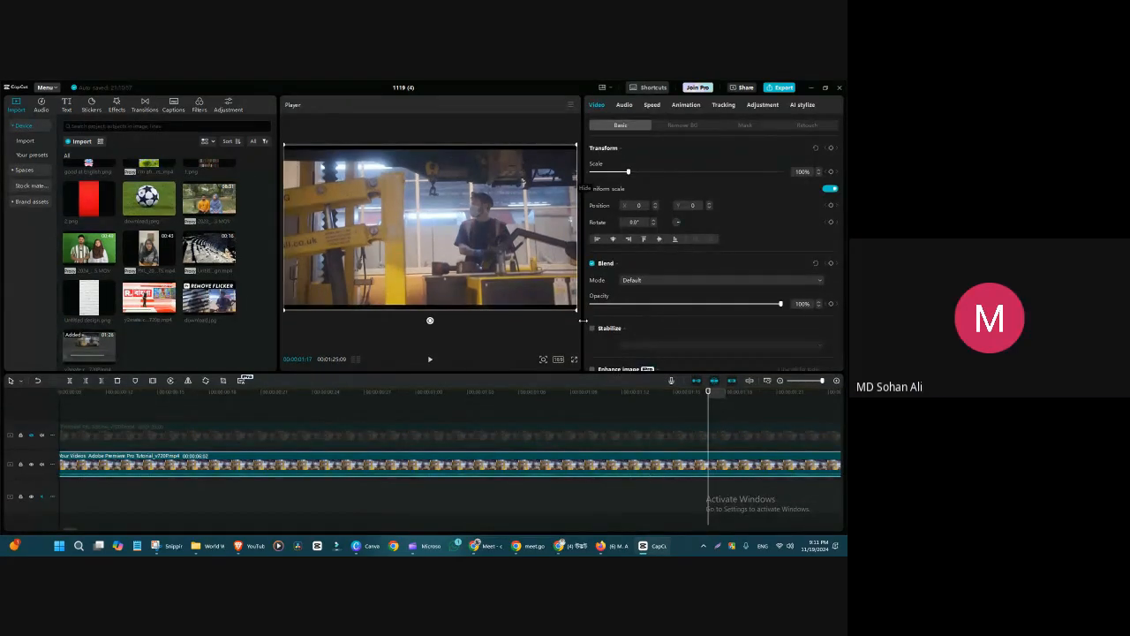
drag(583, 321, 587, 321)
drag(709, 422, 310, 431)
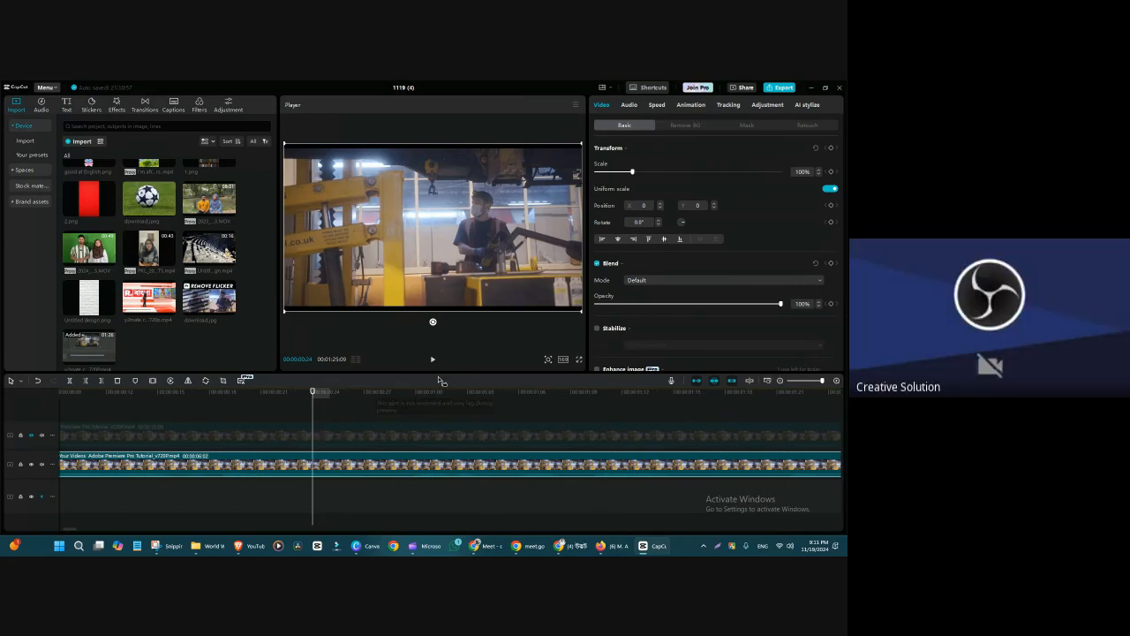
- Place the "download" REMOVE FLICKER image at the start of a new top track and look through its basic video settings
drag(442, 378, 442, 352)
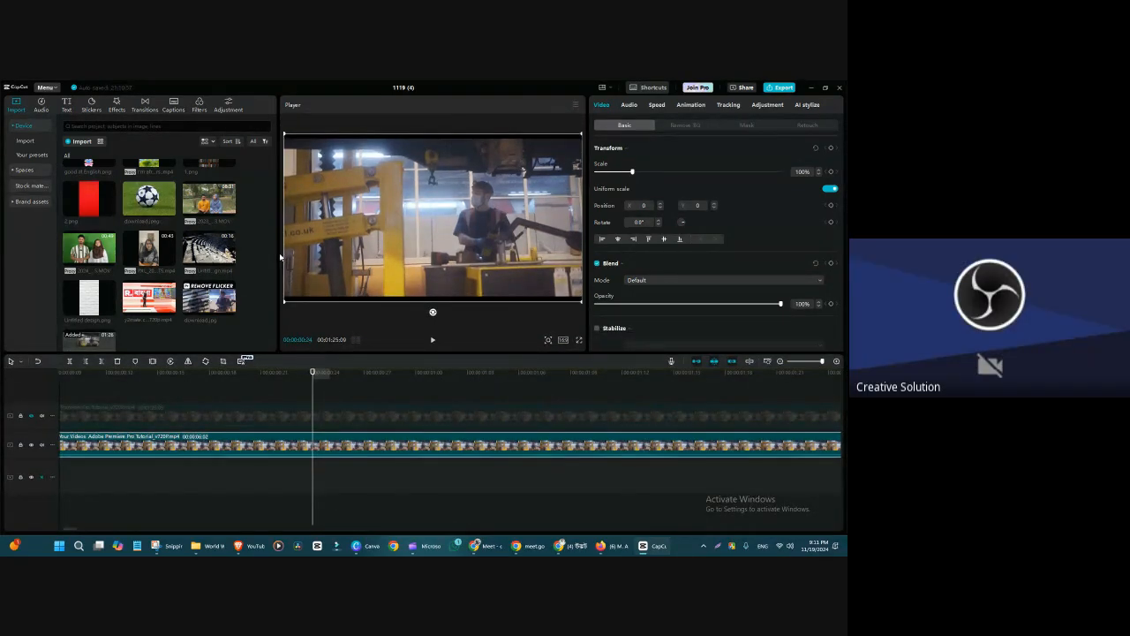
drag(280, 257, 315, 257)
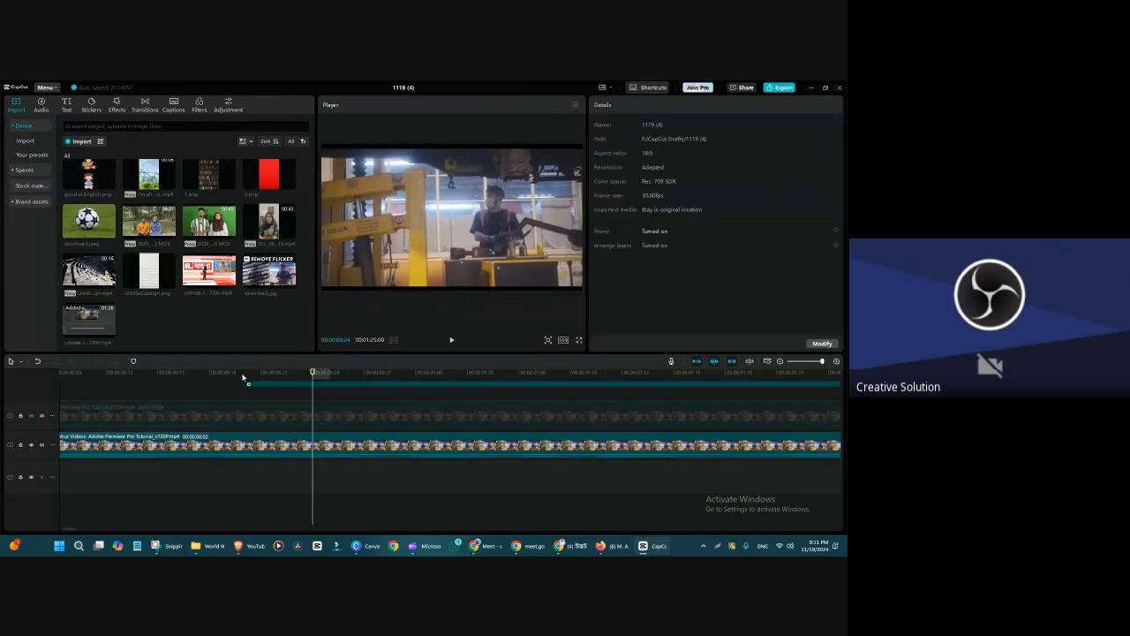
drag(243, 377, 96, 412)
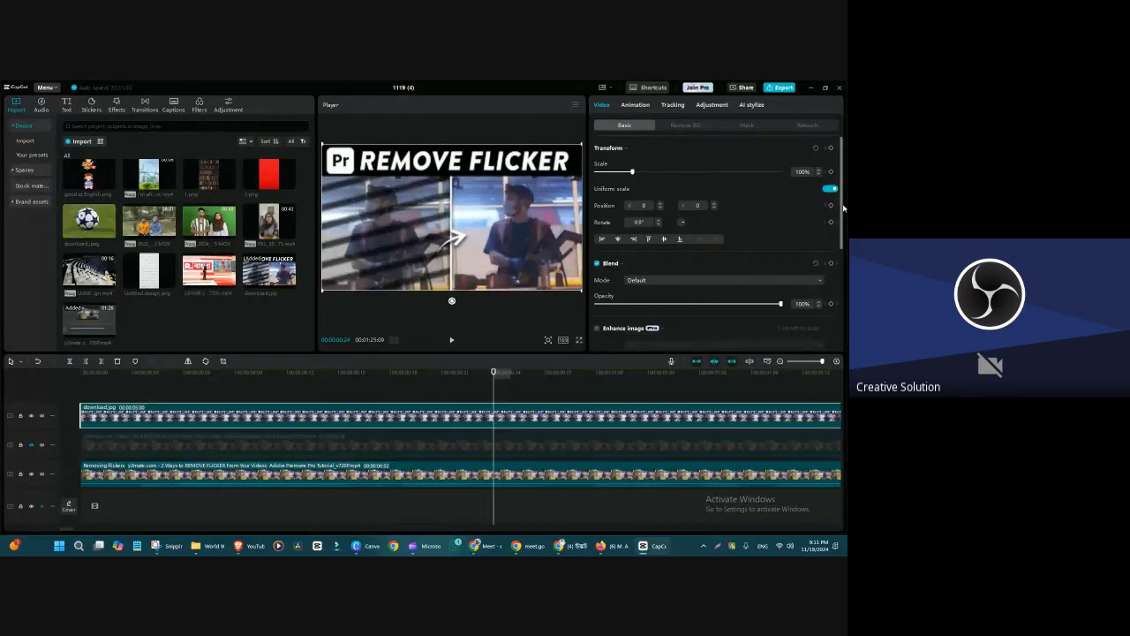
scroll(844, 208, down, 5)
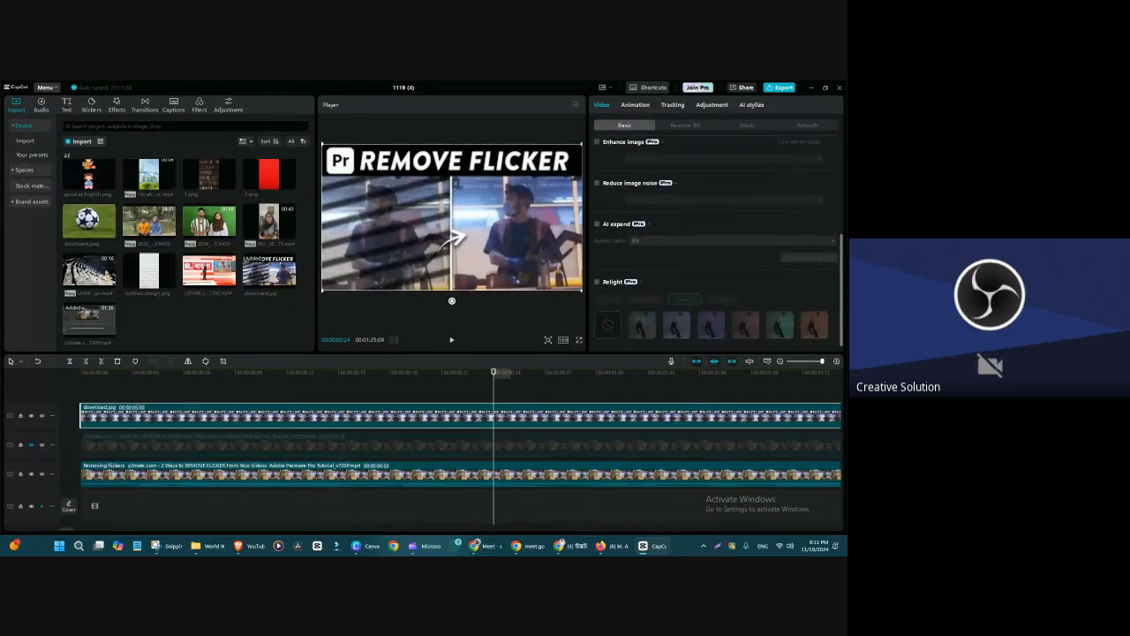
scroll(843, 338, down, 1)
scroll(843, 338, up, 1)
scroll(844, 339, down, 2)
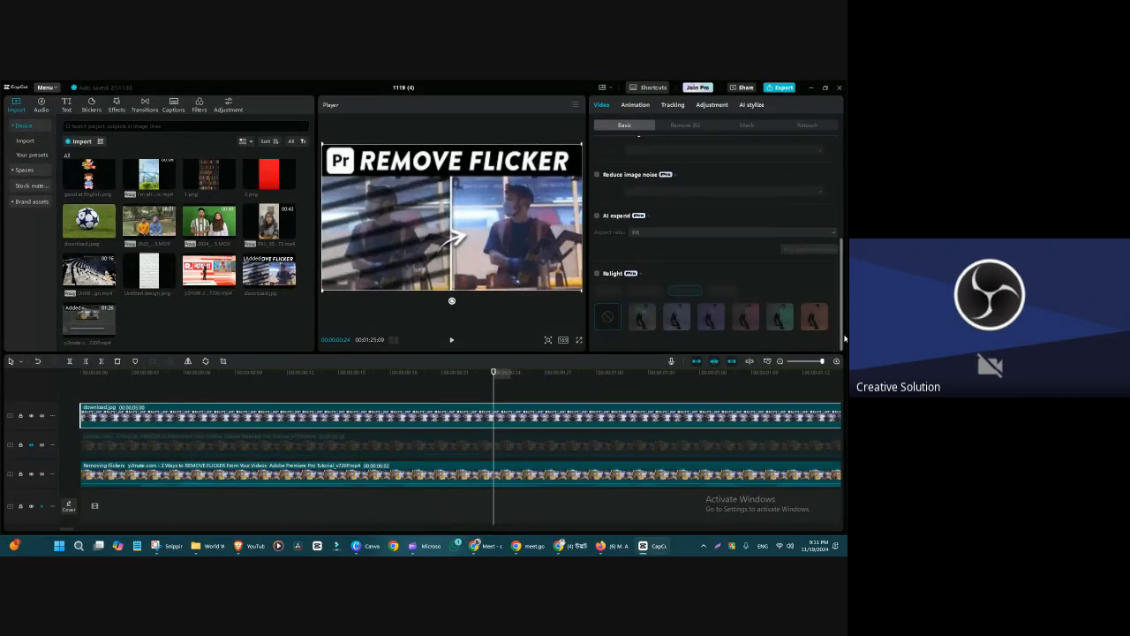
- Delete the REMOVE FLICKER image from the timeline, unhide the original flicker video's track and scrub back towards its start
scroll(833, 304, up, 3)
scroll(833, 305, down, 3)
key(Delete)
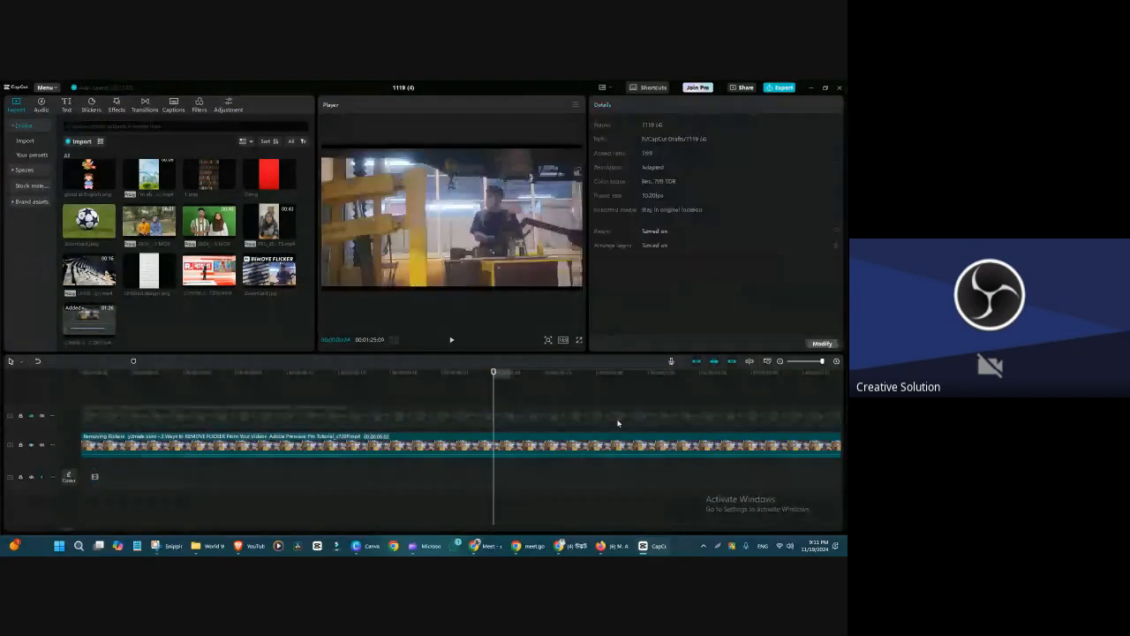
click(618, 423)
click(31, 415)
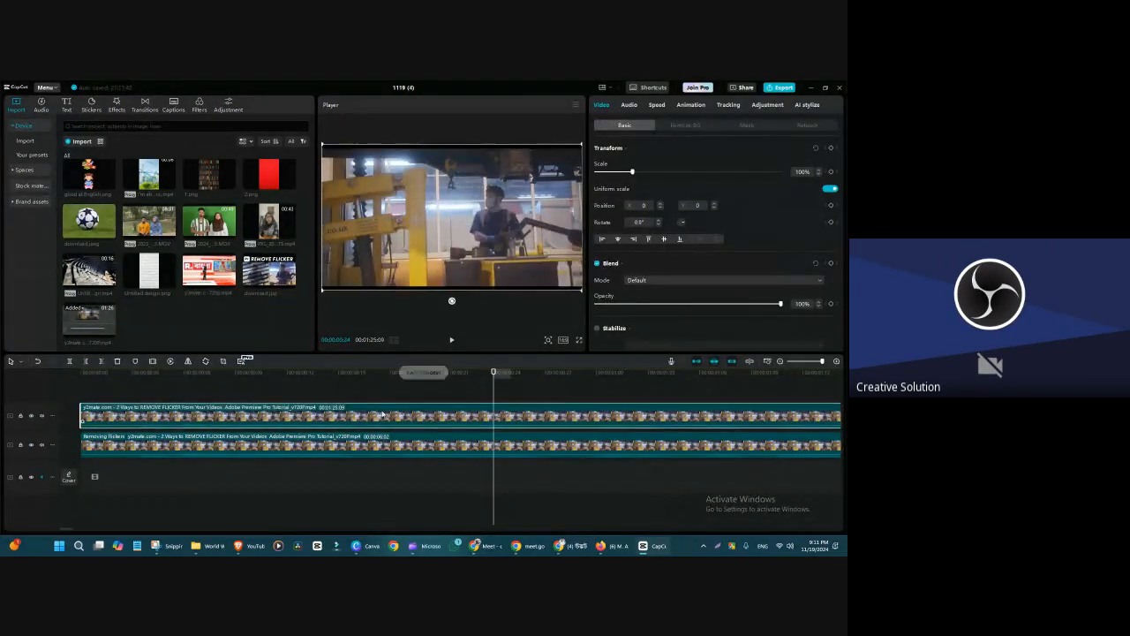
drag(501, 378, 202, 391)
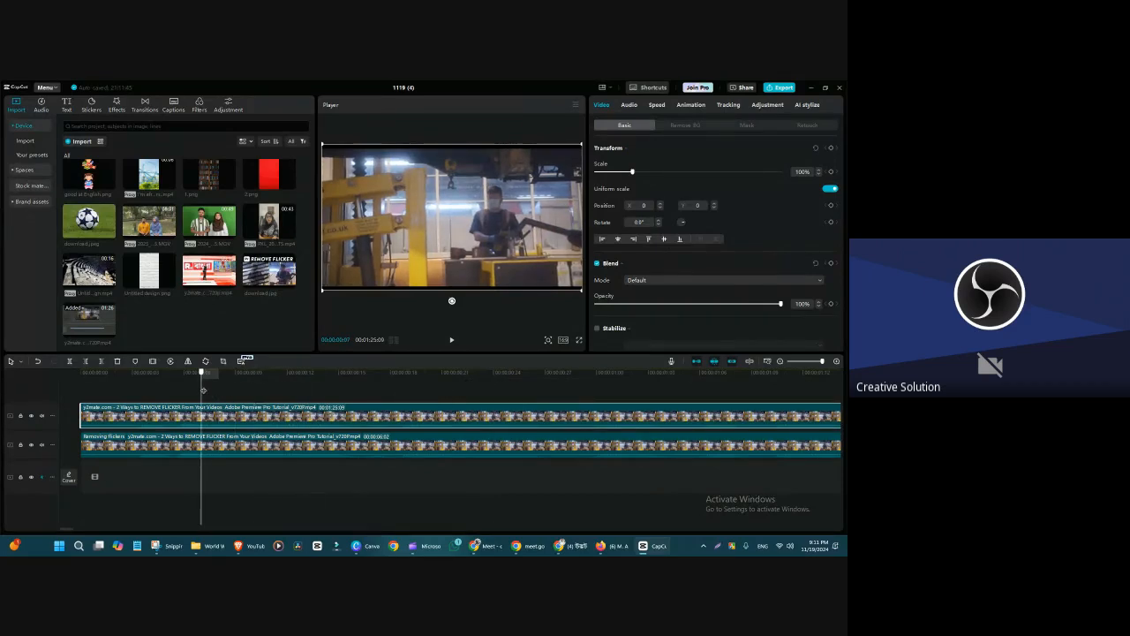
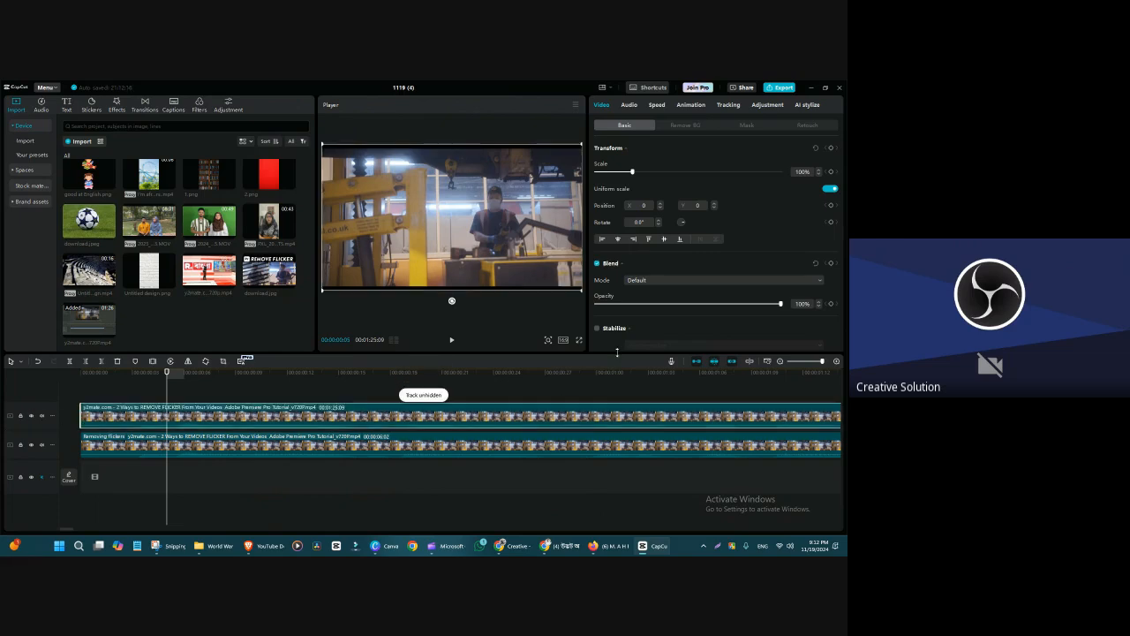
- Turn on AI movement for the original flicker video and try the first movement style after None
drag(616, 354, 644, 413)
scroll(677, 335, down, 2)
scroll(677, 335, down, 3)
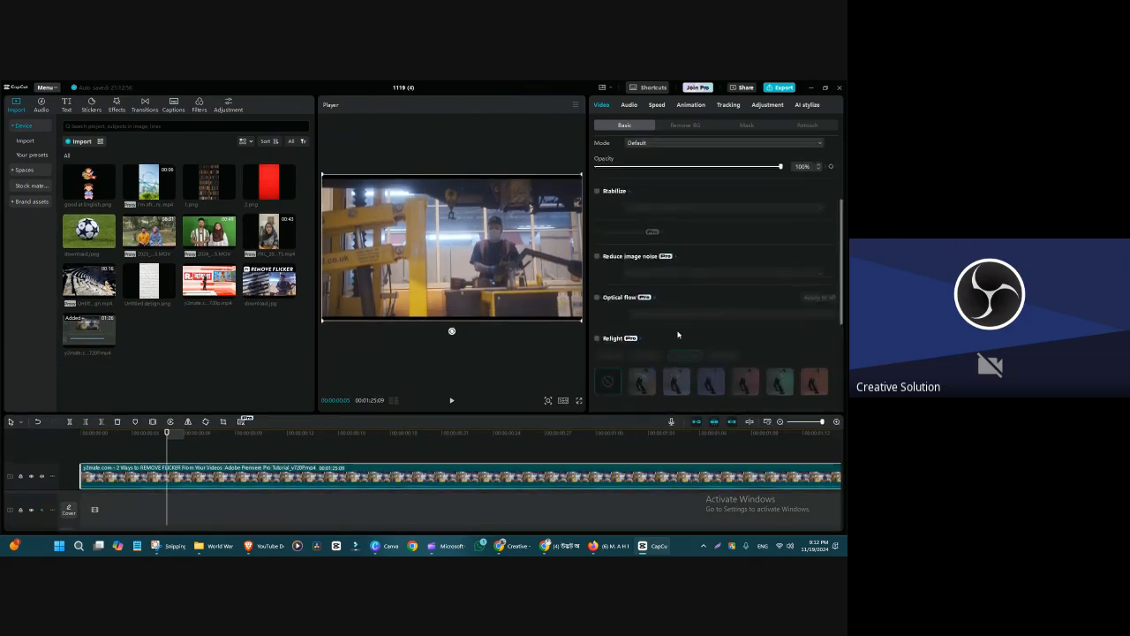
scroll(678, 335, up, 2)
scroll(840, 223, down, 1)
drag(839, 223, 840, 331)
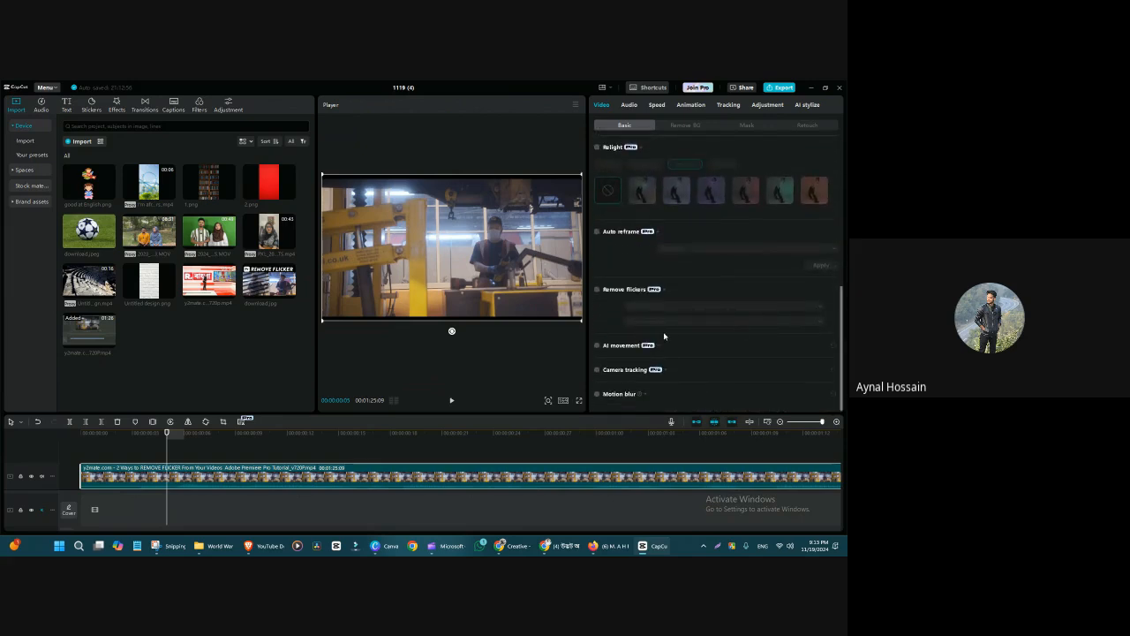
click(597, 346)
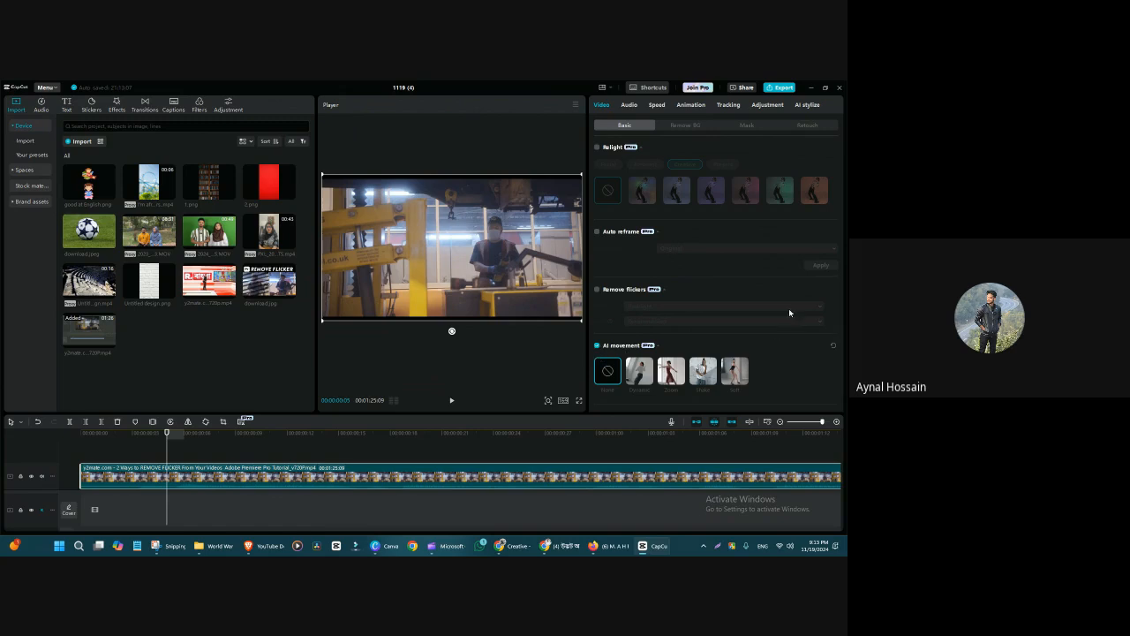
scroll(841, 296, down, 2)
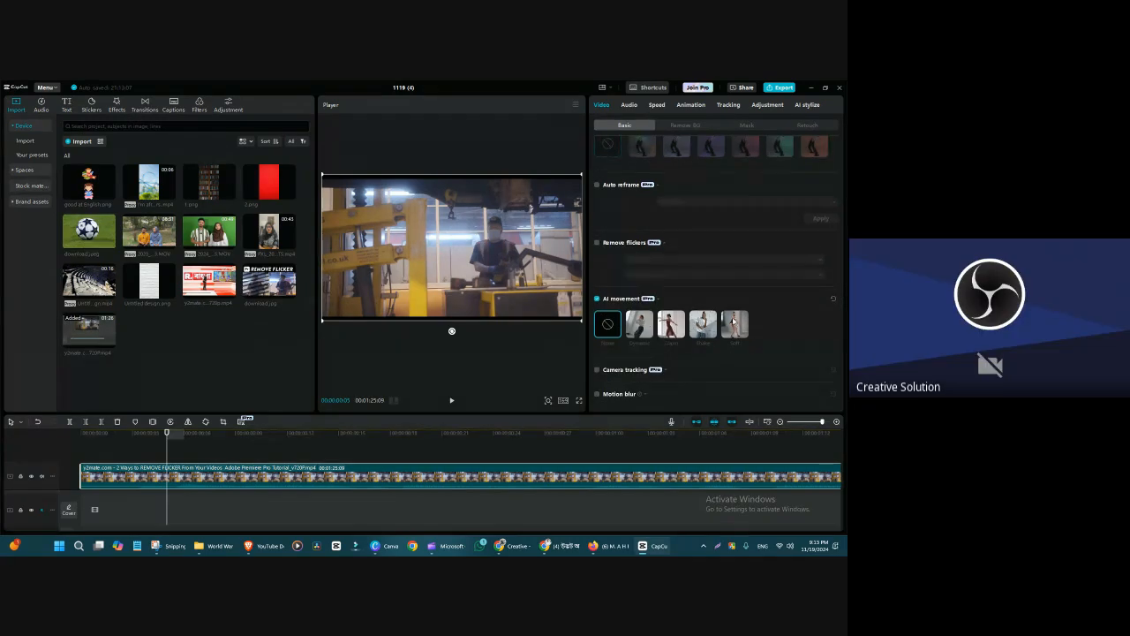
click(640, 326)
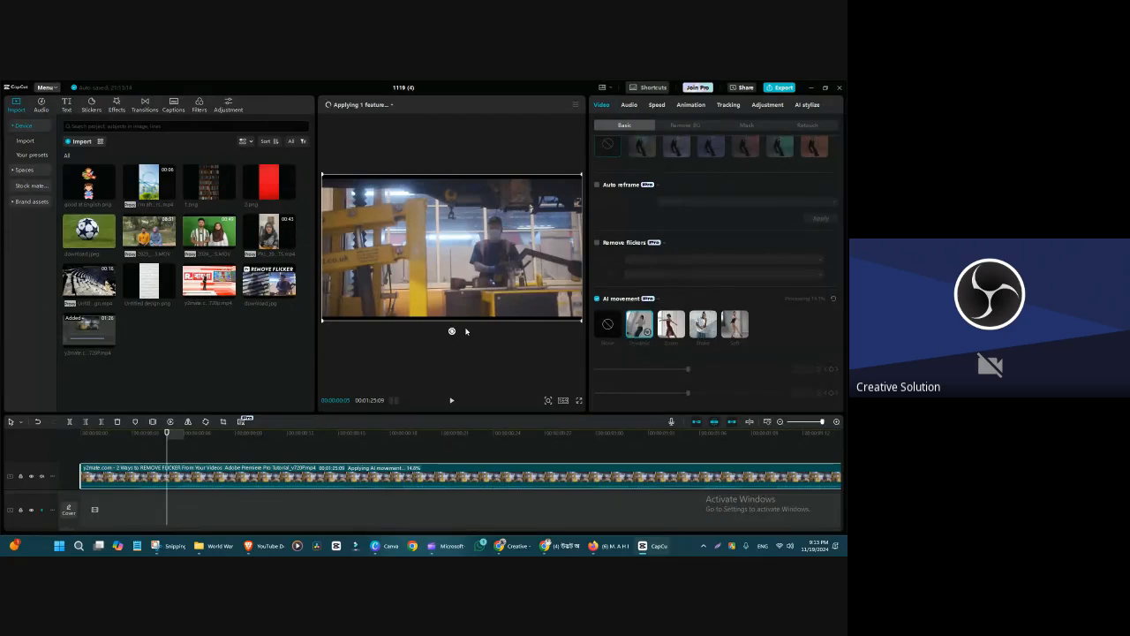
- Turn off AI movement on the clip and quit its processing
drag(316, 283, 346, 285)
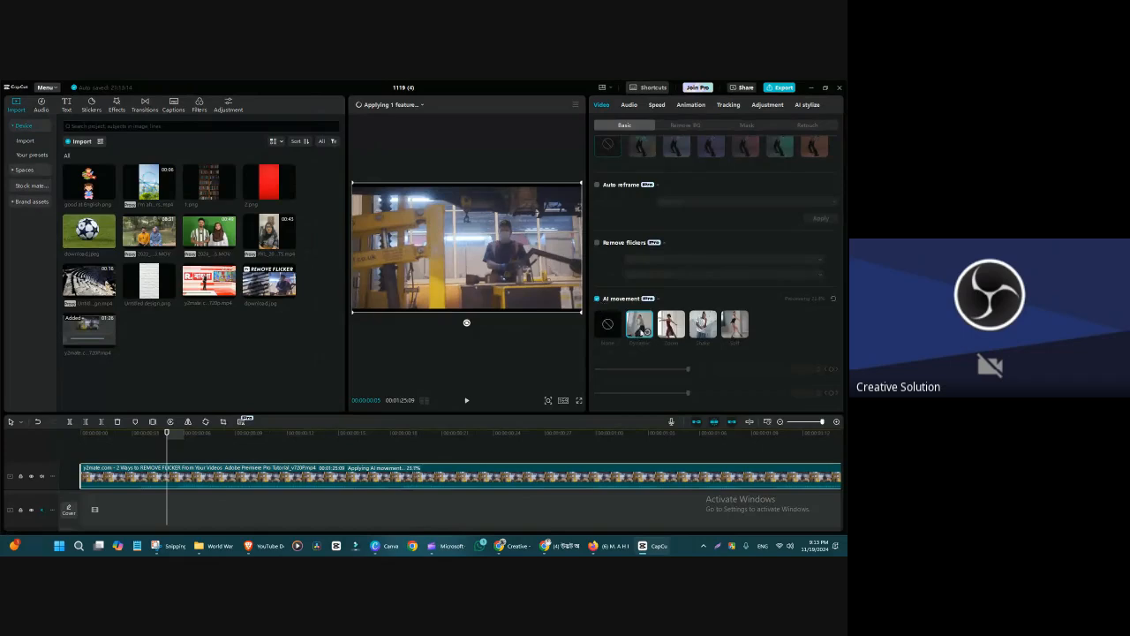
click(597, 298)
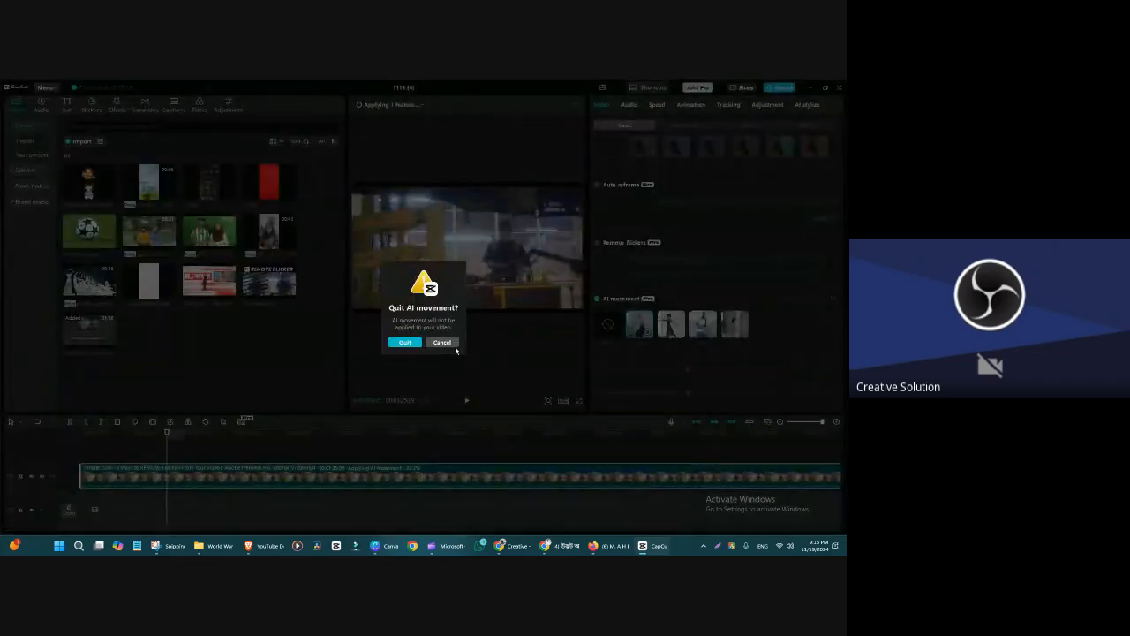
click(408, 343)
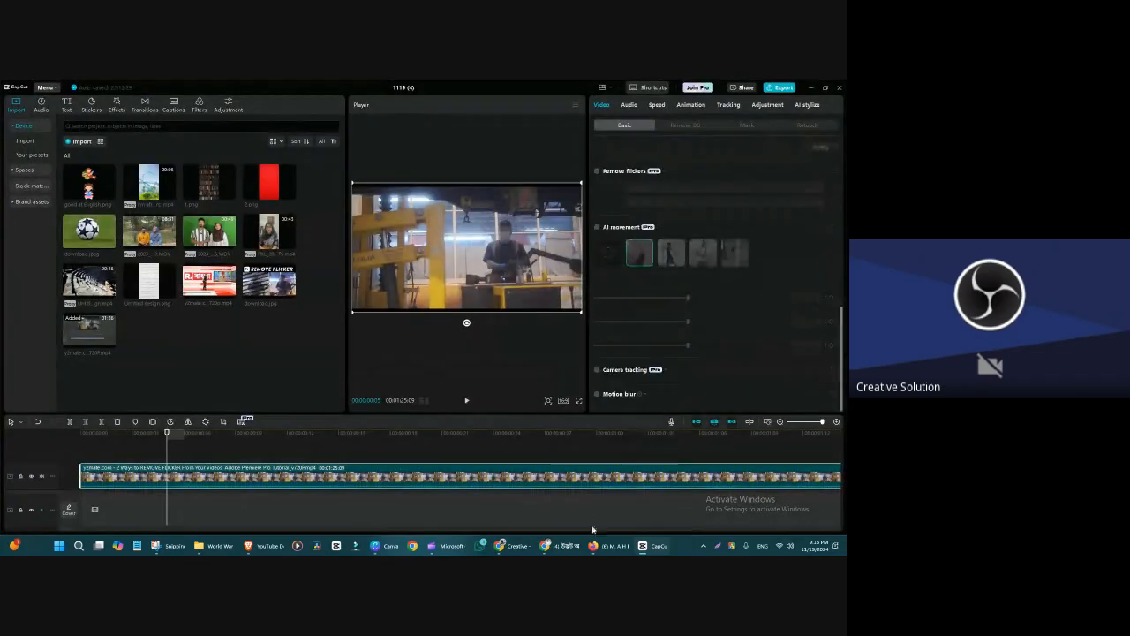
- Move the Chrome window out of the way and resize the CapCut panels to enlarge the preview and show both video tracks
click(566, 546)
drag(707, 88, 1129, 101)
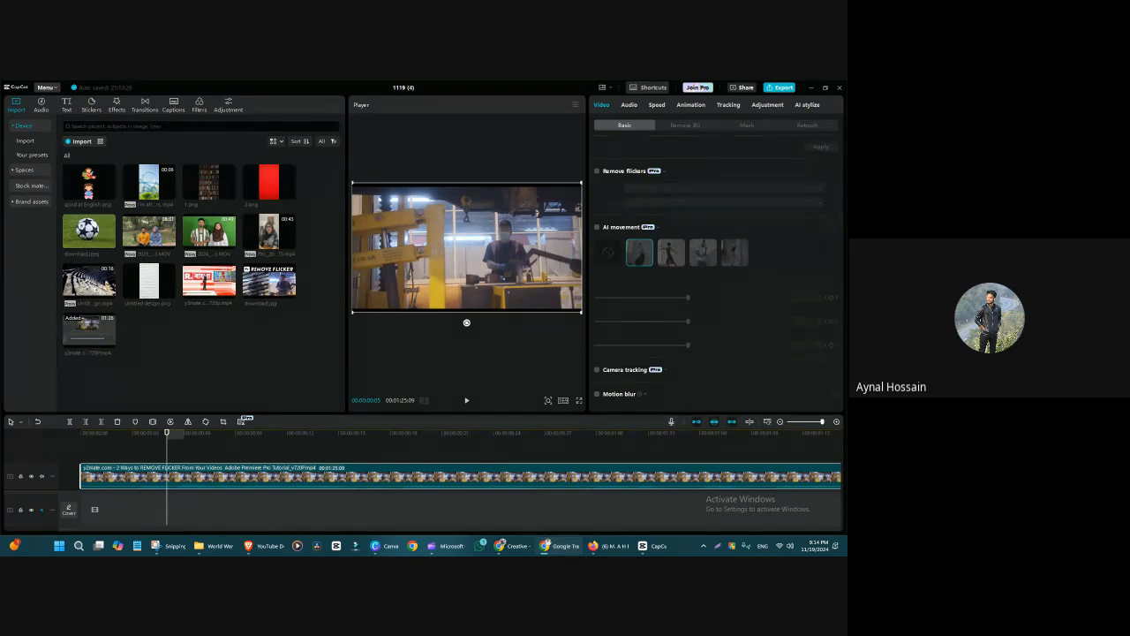
drag(587, 274, 574, 273)
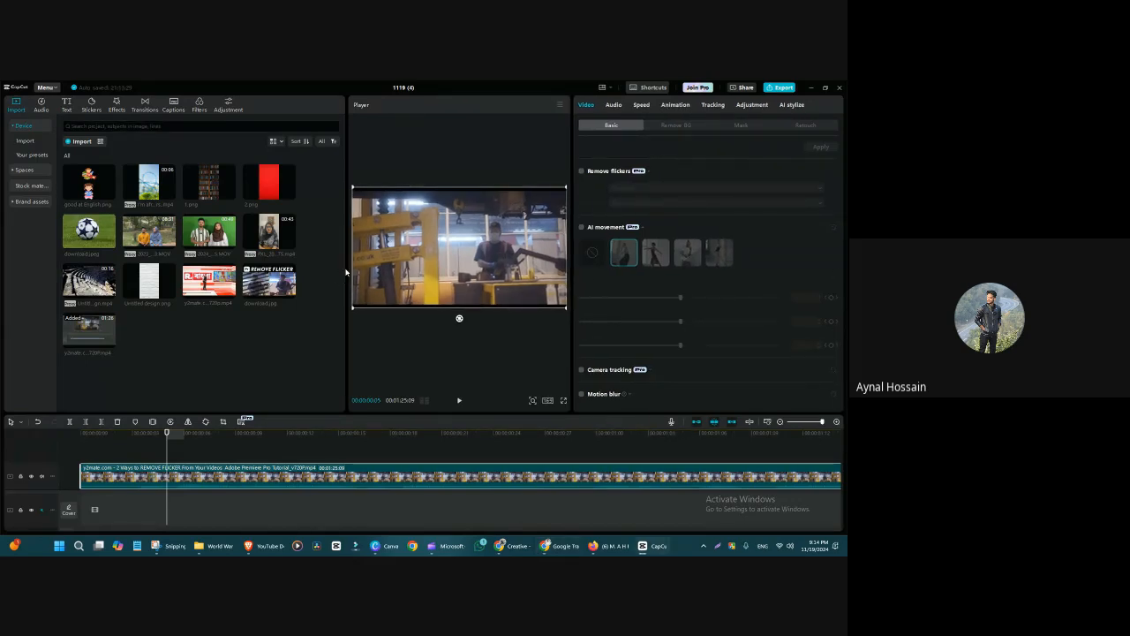
drag(345, 272, 285, 274)
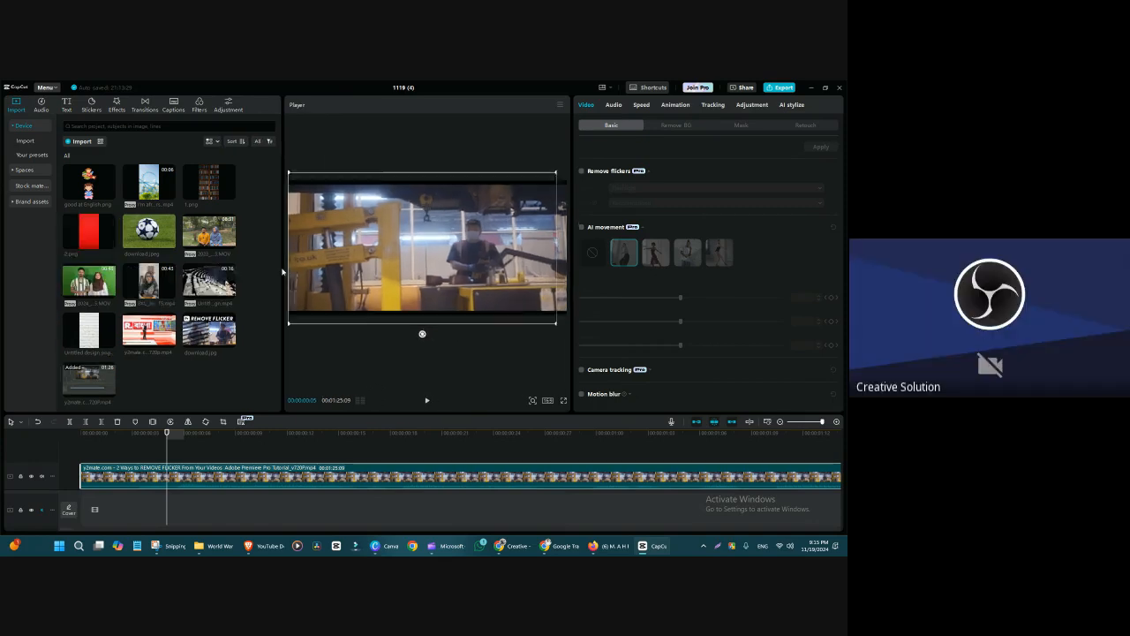
drag(452, 413, 454, 342)
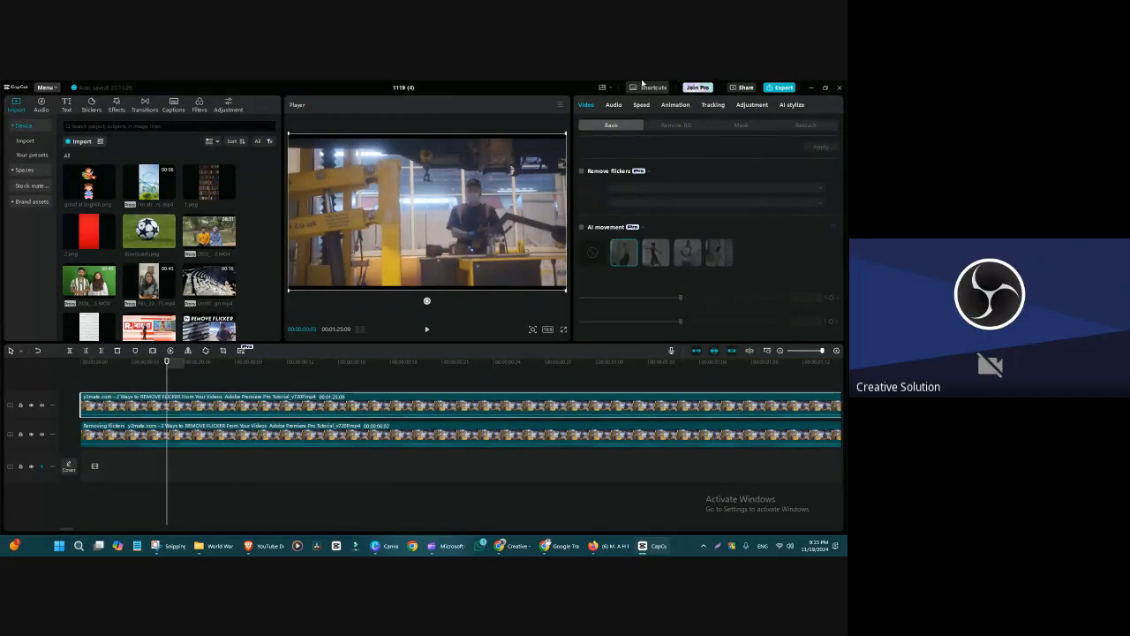
- View the sign-in options for joining Pro, close them and move the playhead to 00:00:00:17
click(697, 88)
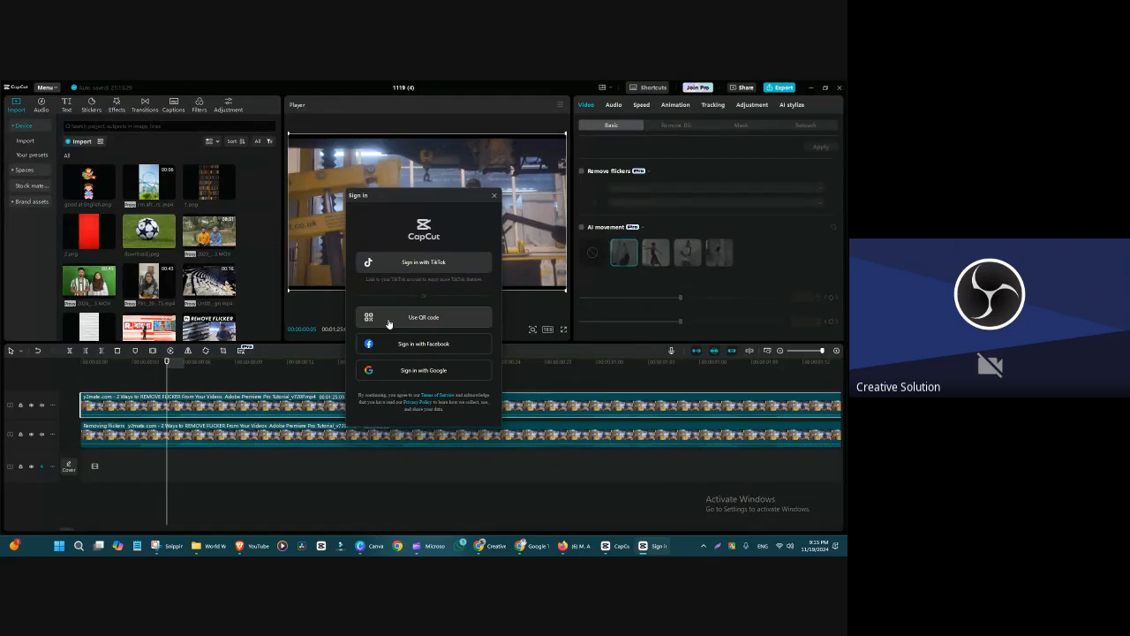
mouse_move(516, 525)
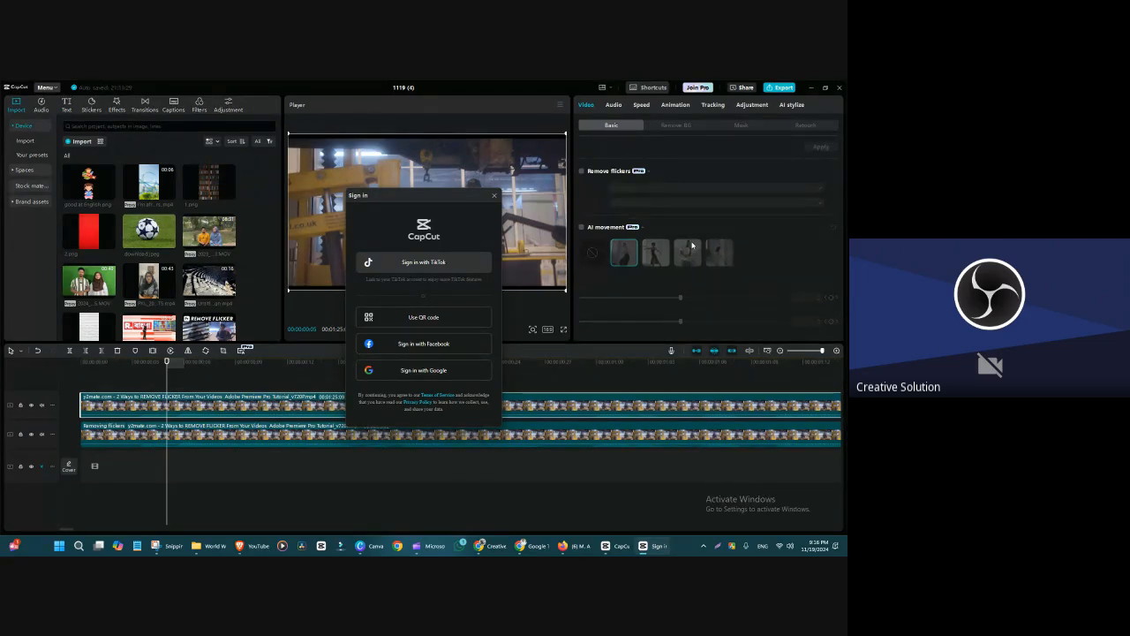
click(495, 195)
drag(438, 381, 373, 387)
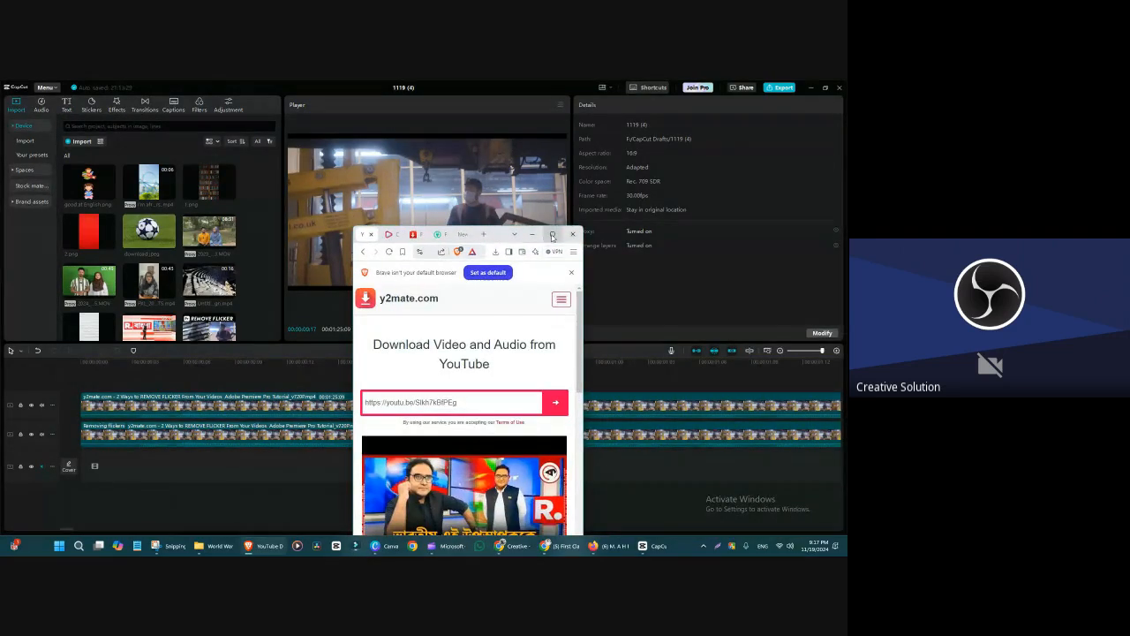
click(429, 236)
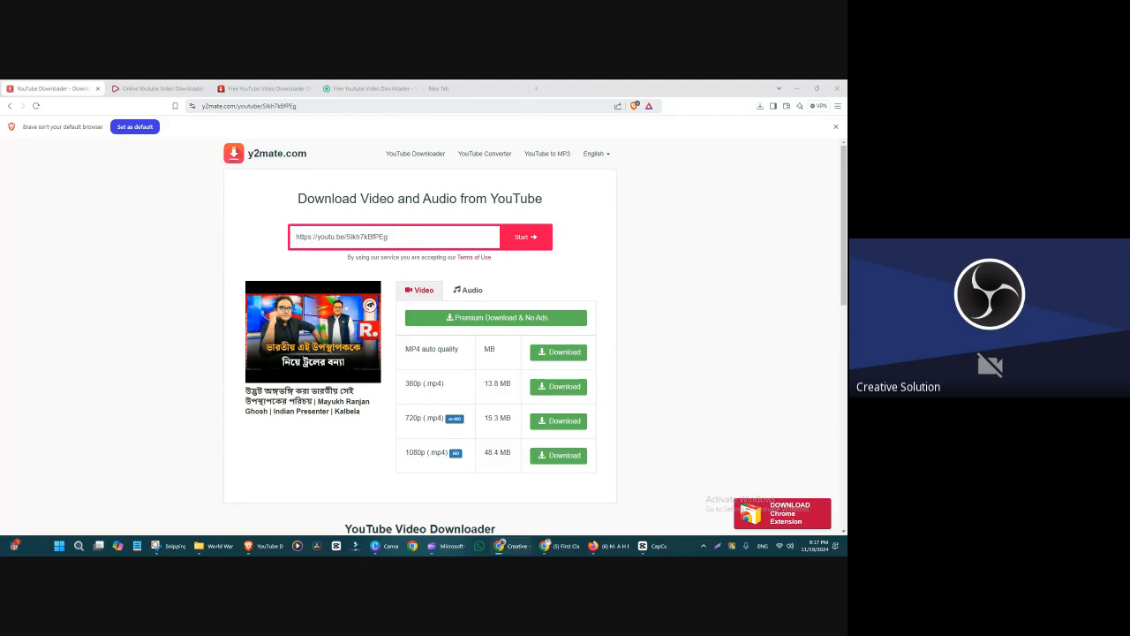
click(380, 237)
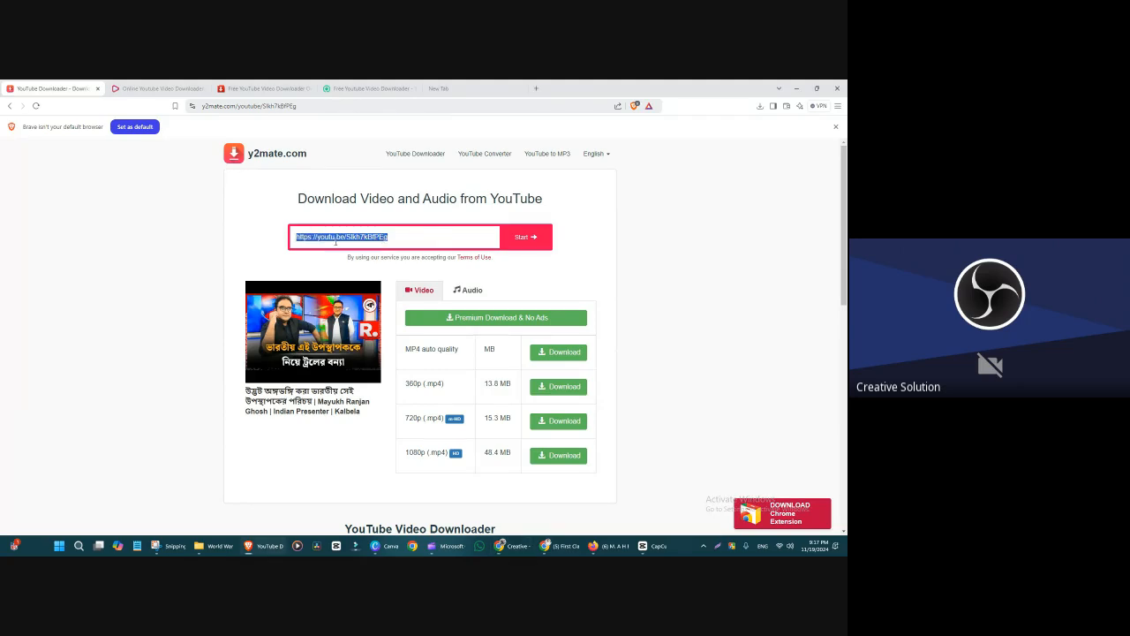
text(https://youtu.be/yrzxUf4rY3Y?si=h3xgGD8sXVZU9zSF)
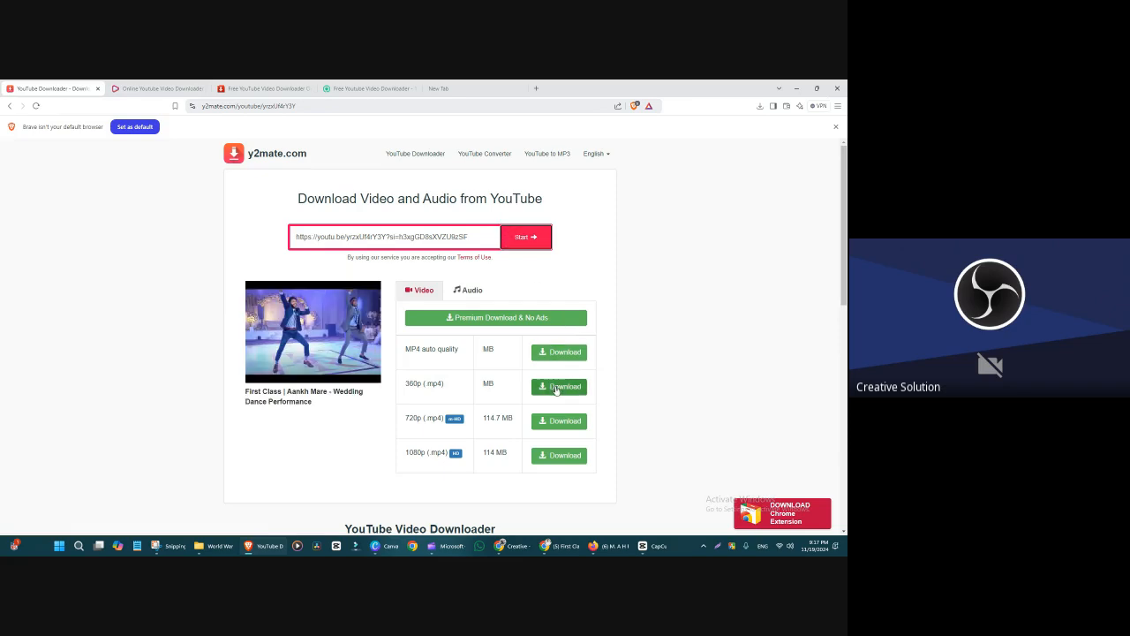
click(565, 422)
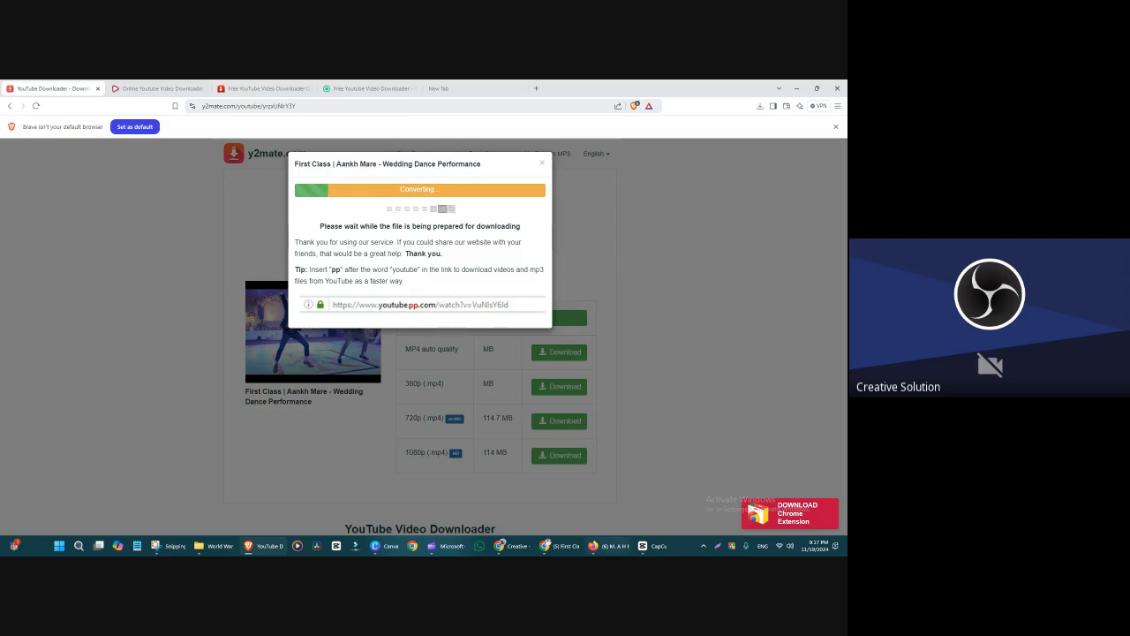
- Download the prepared wedding dance MP4 into the Videos folder under its suggested name and check the download progress
mouse_move(613, 546)
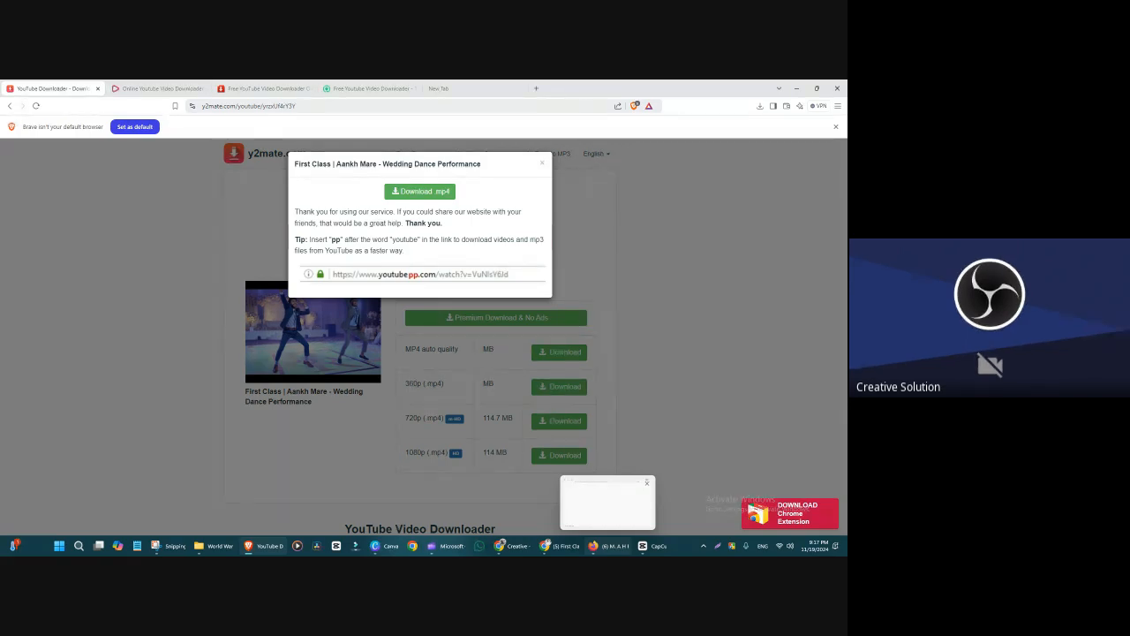
click(417, 192)
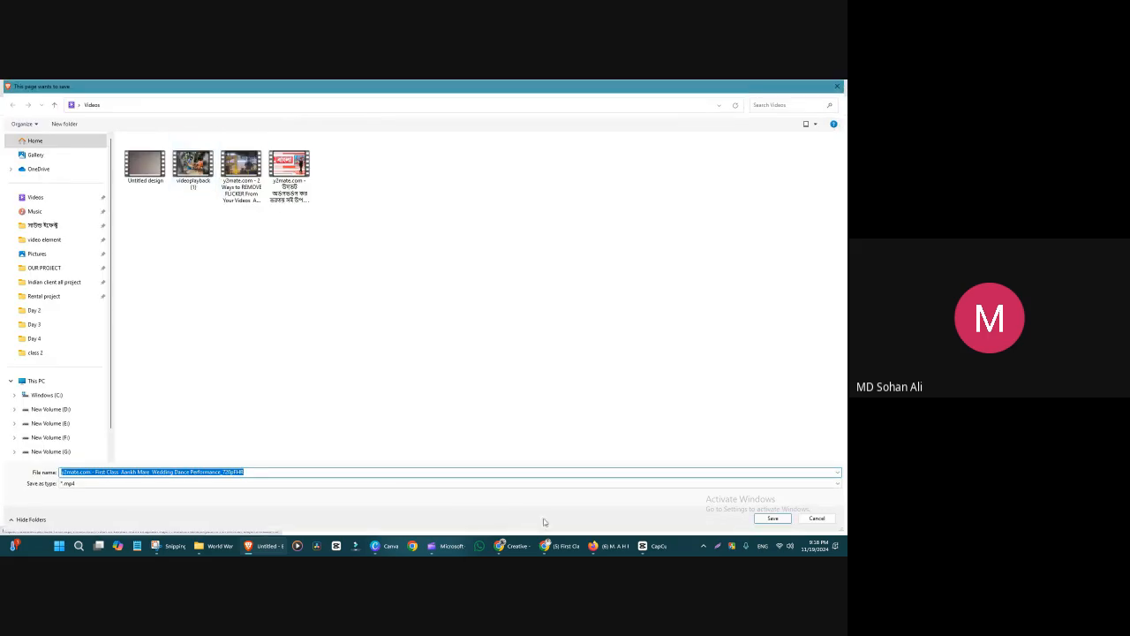
click(773, 520)
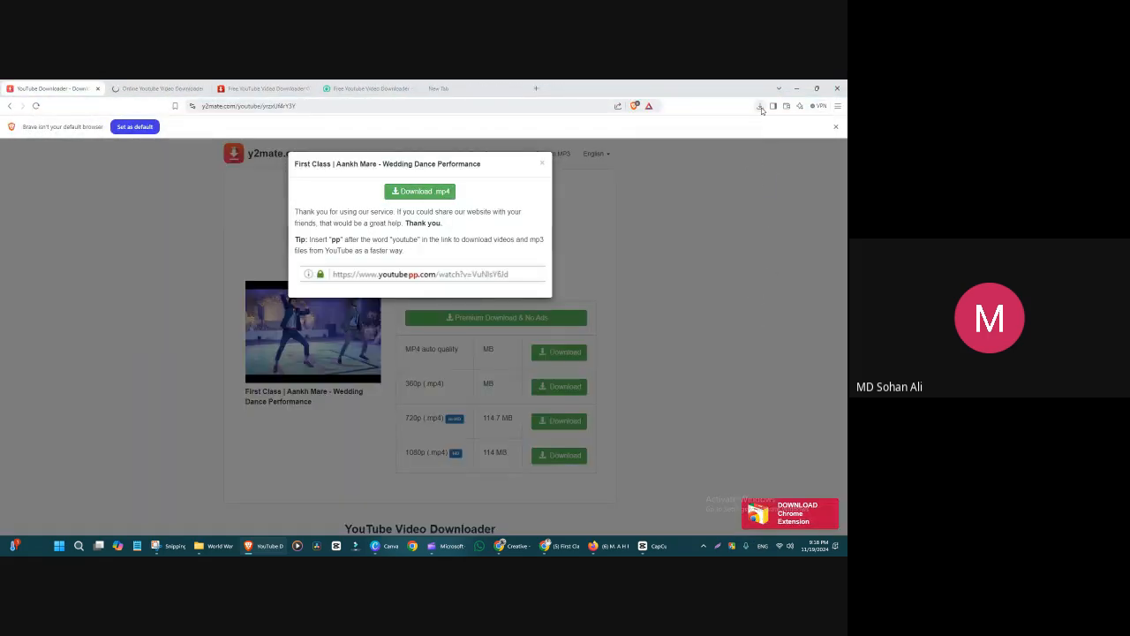
click(761, 107)
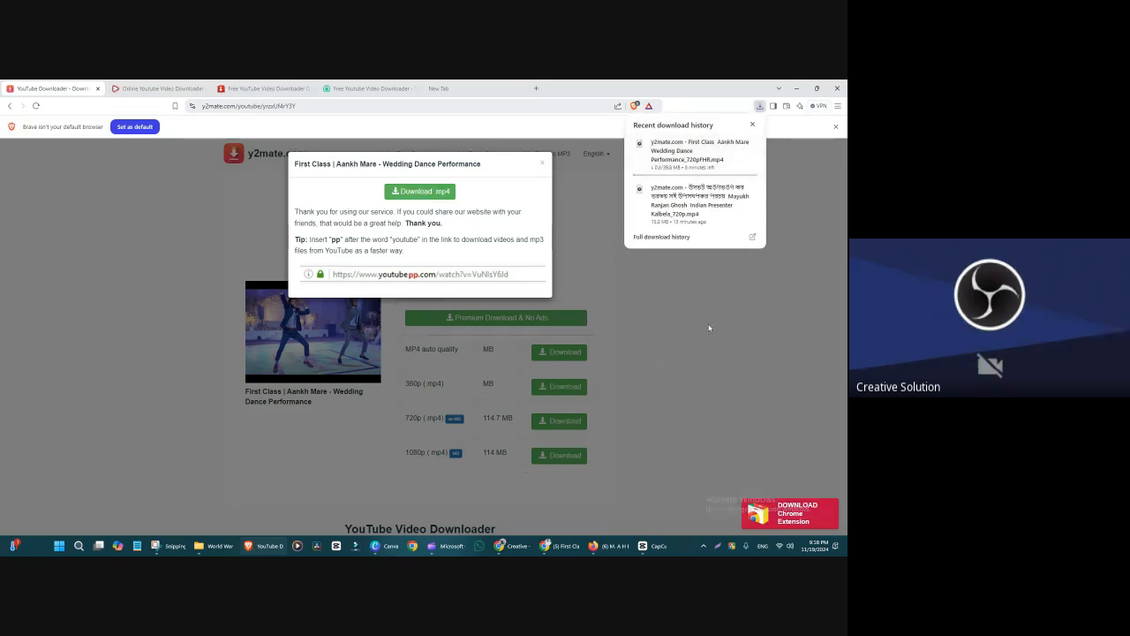
mouse_move(673, 182)
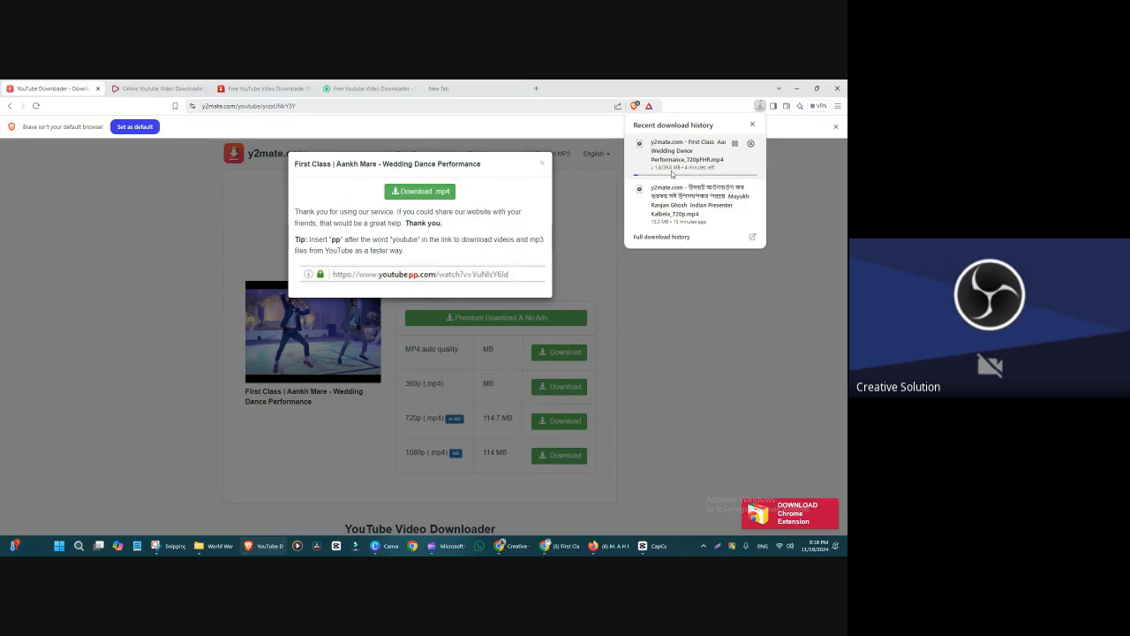
mouse_move(644, 198)
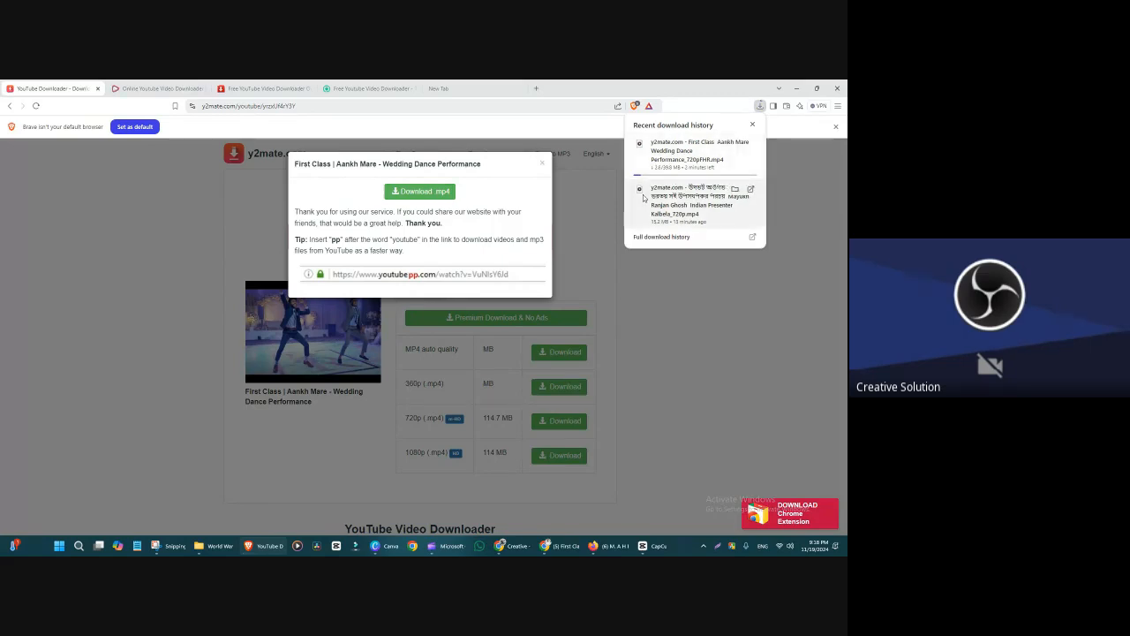
- Return to CapCut, select the original flicker video and examine its AI movement, Camera tracking and Motion blur settings
click(797, 87)
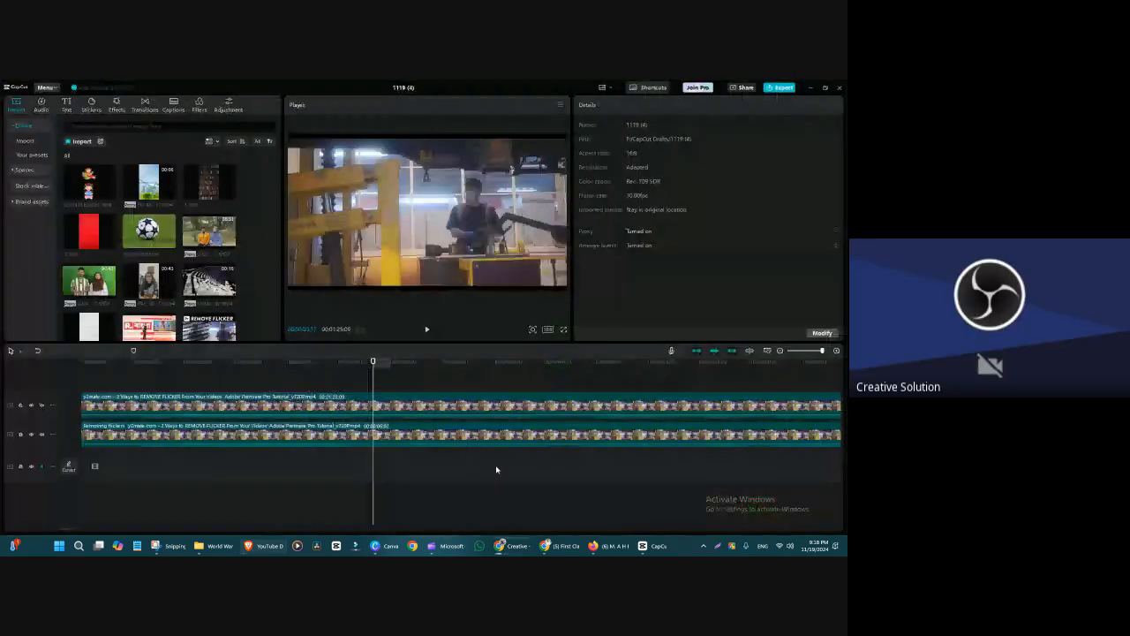
click(548, 406)
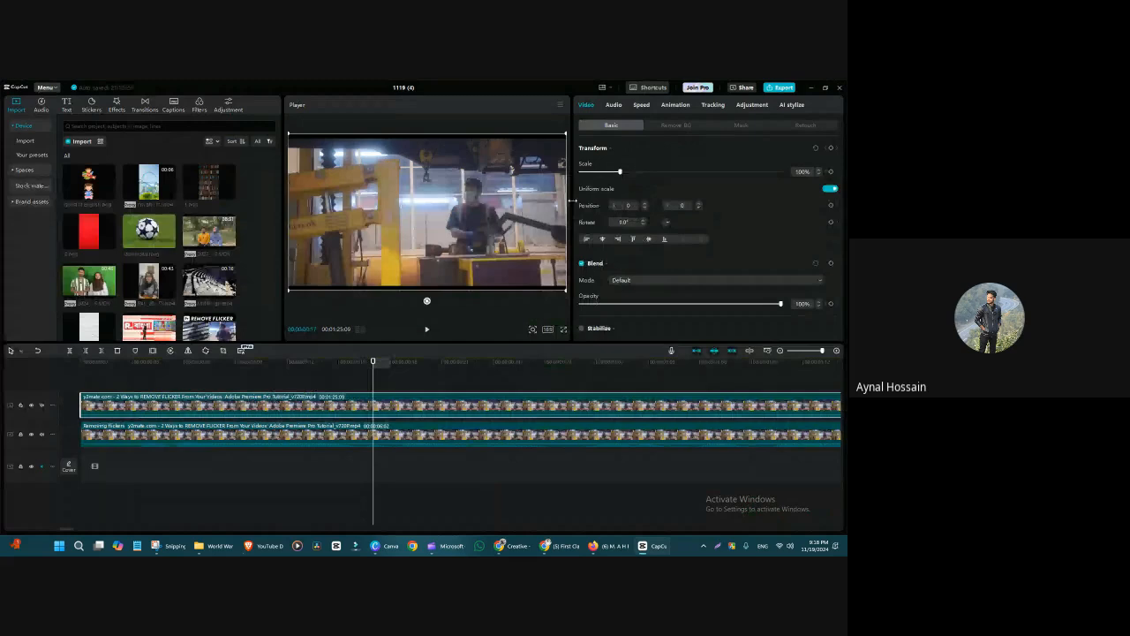
drag(572, 202, 474, 203)
scroll(658, 265, down, 3)
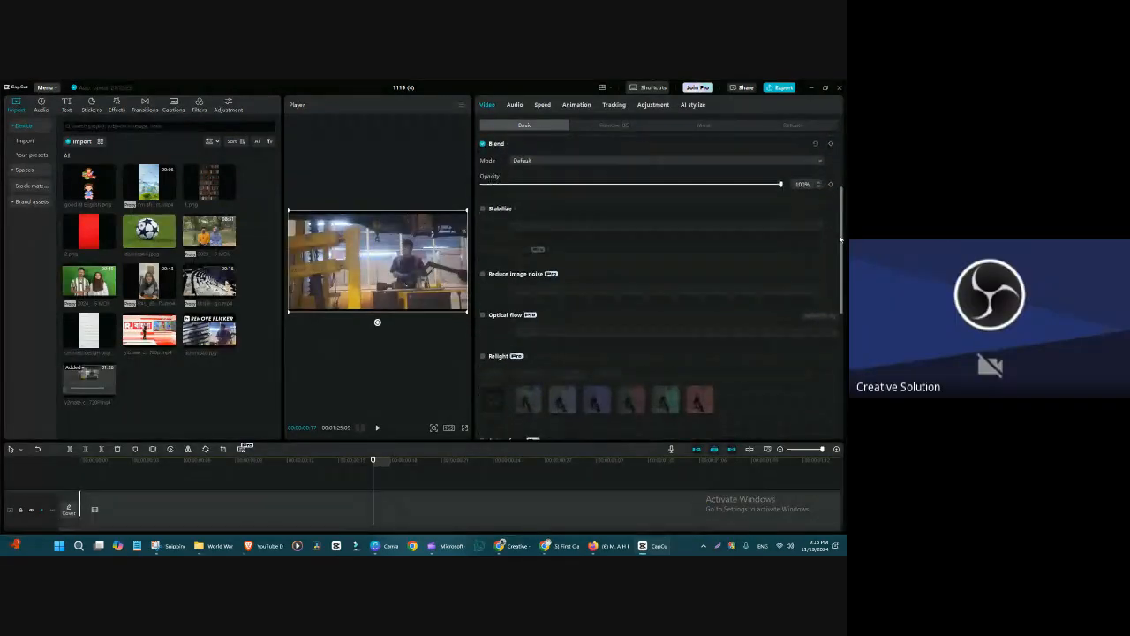
scroll(841, 238, down, 5)
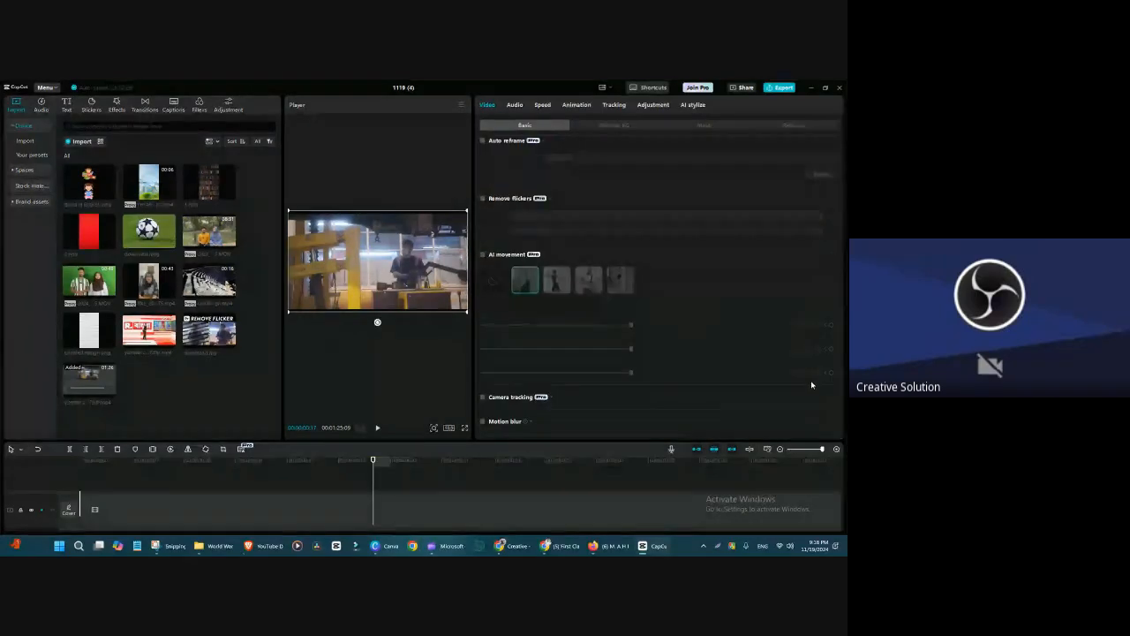
scroll(822, 347, up, 1)
scroll(822, 347, down, 1)
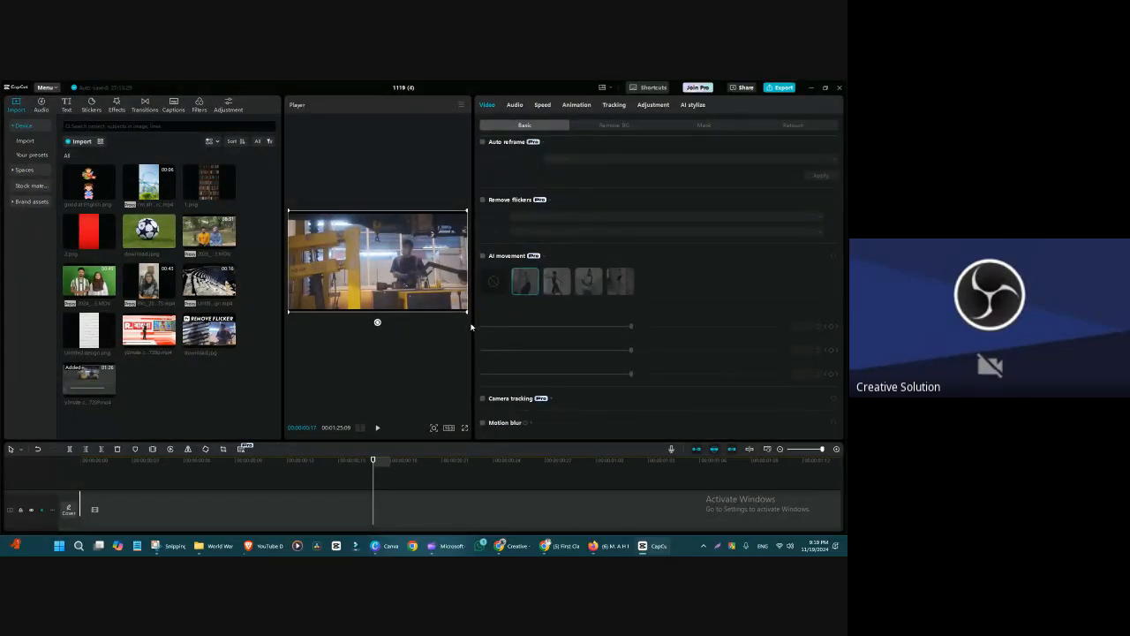
drag(473, 305, 559, 305)
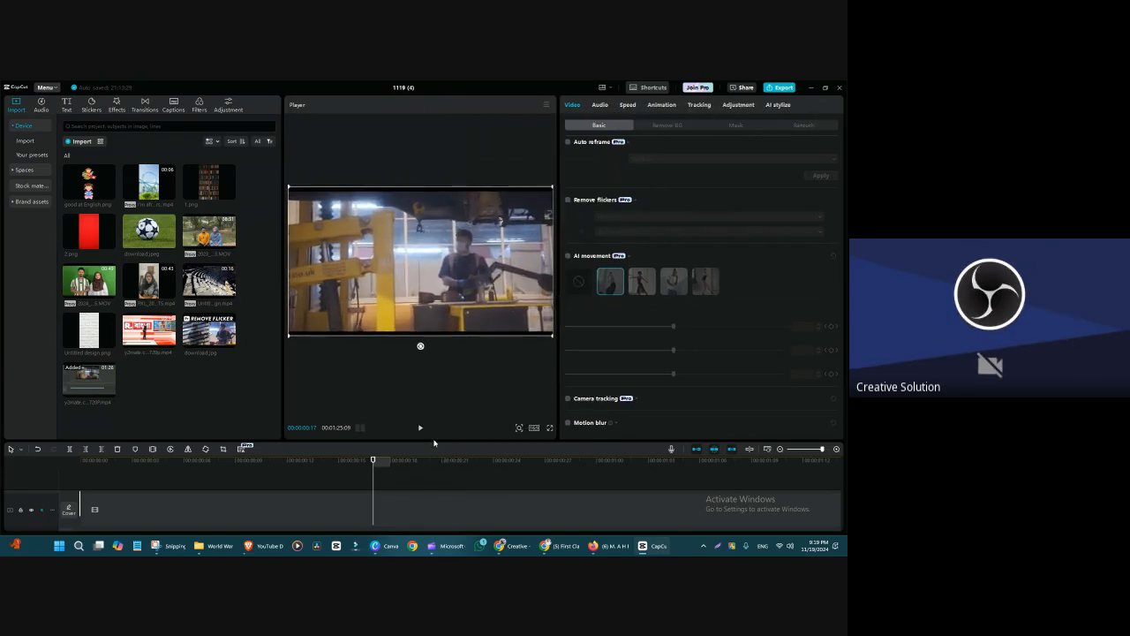
- Enlarge the timeline area to fit both flicker video tracks while keeping the Camera tracking and Motion blur settings in view
drag(433, 441, 453, 375)
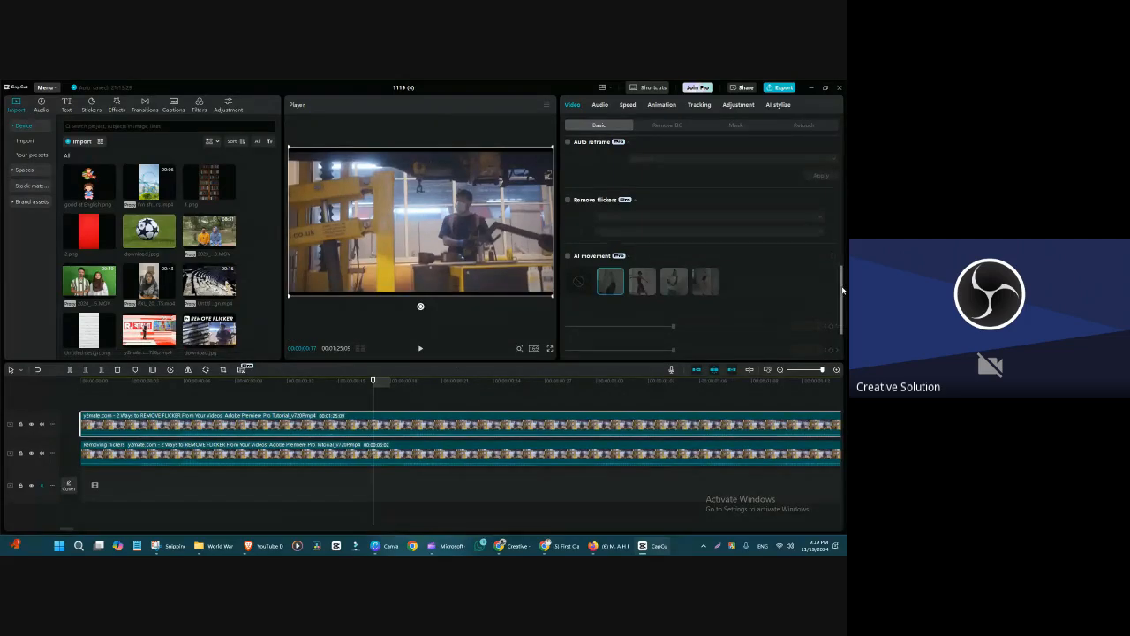
drag(840, 287, 839, 339)
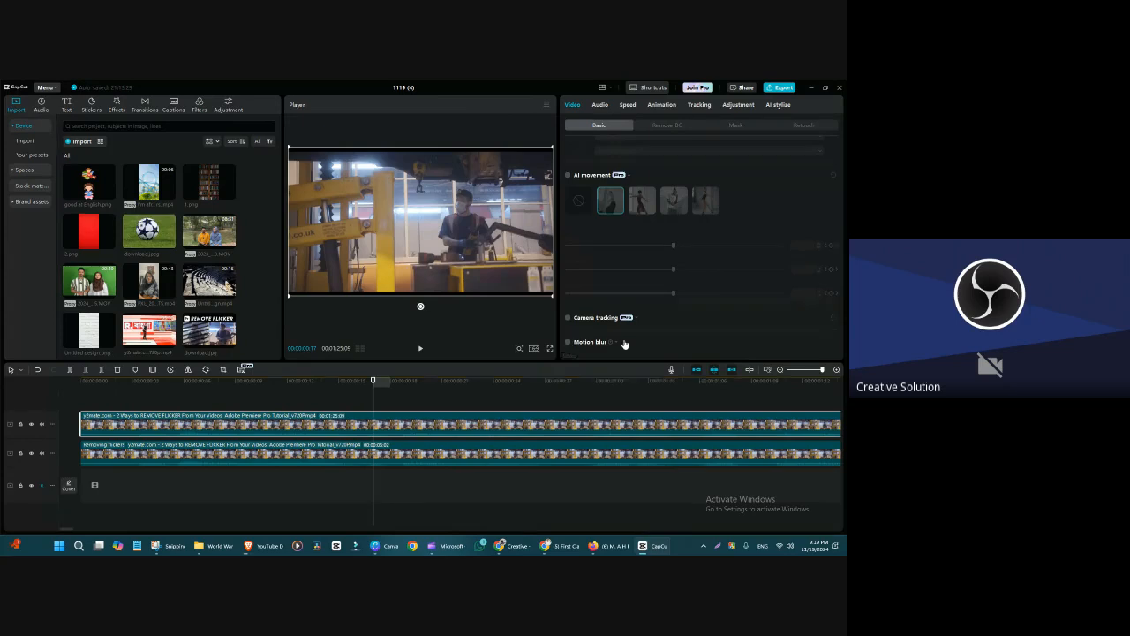
drag(566, 360, 567, 382)
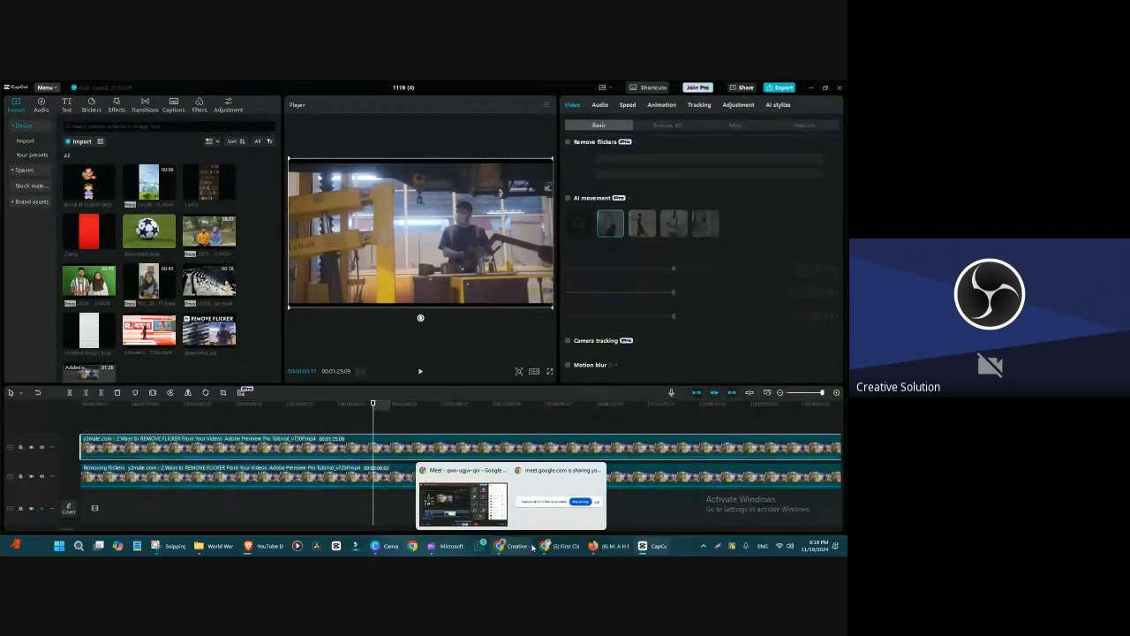
mouse_move(566, 543)
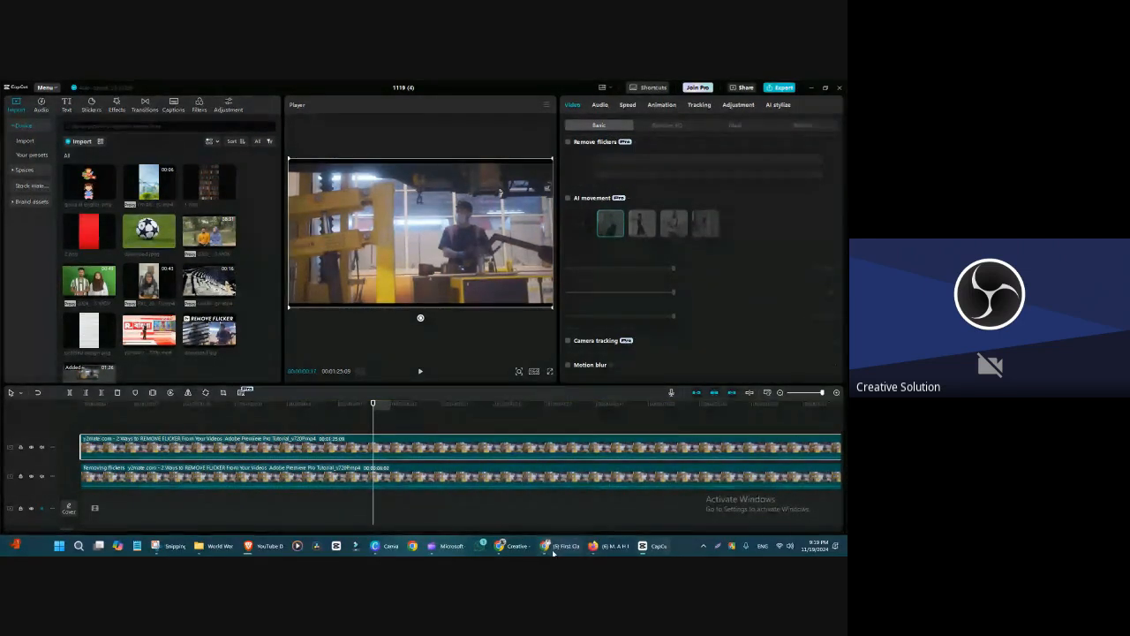
mouse_move(512, 546)
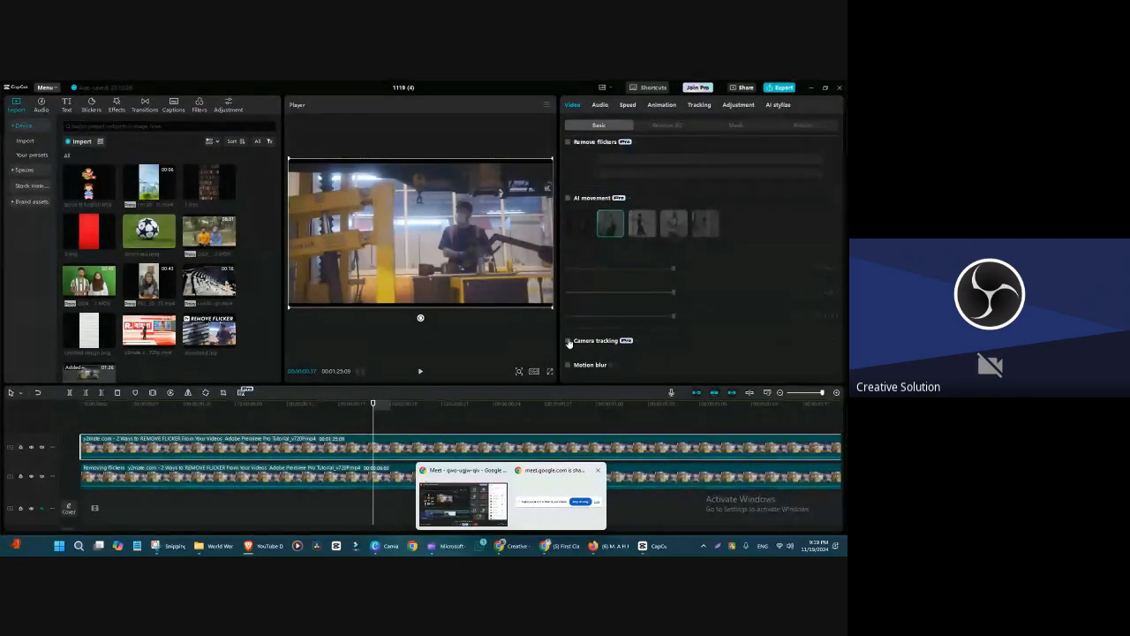
click(407, 516)
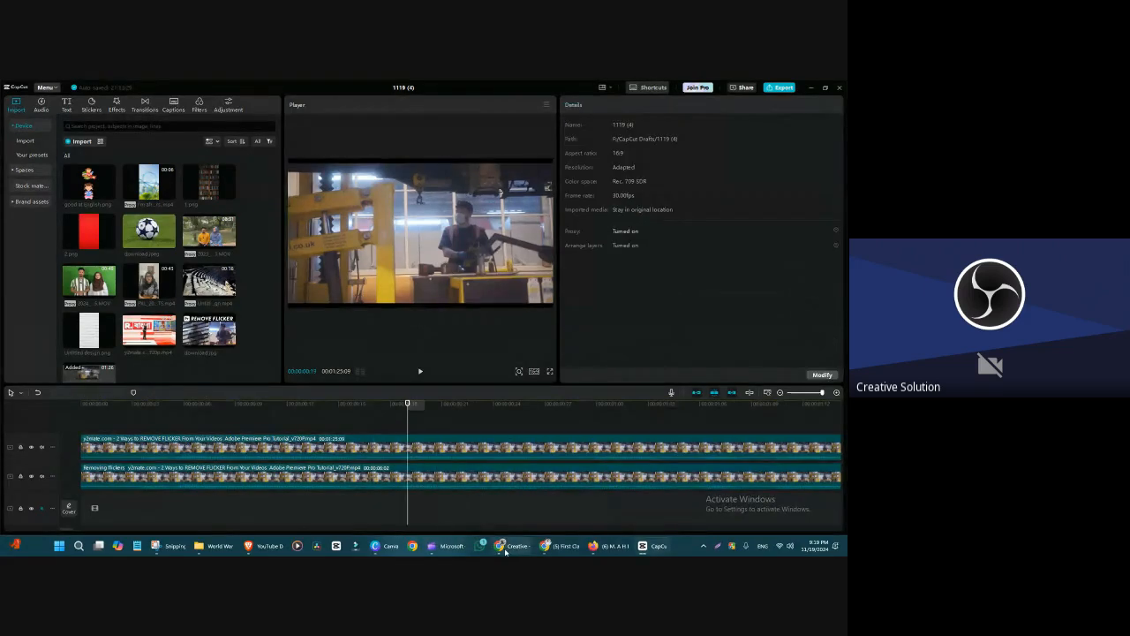
click(649, 511)
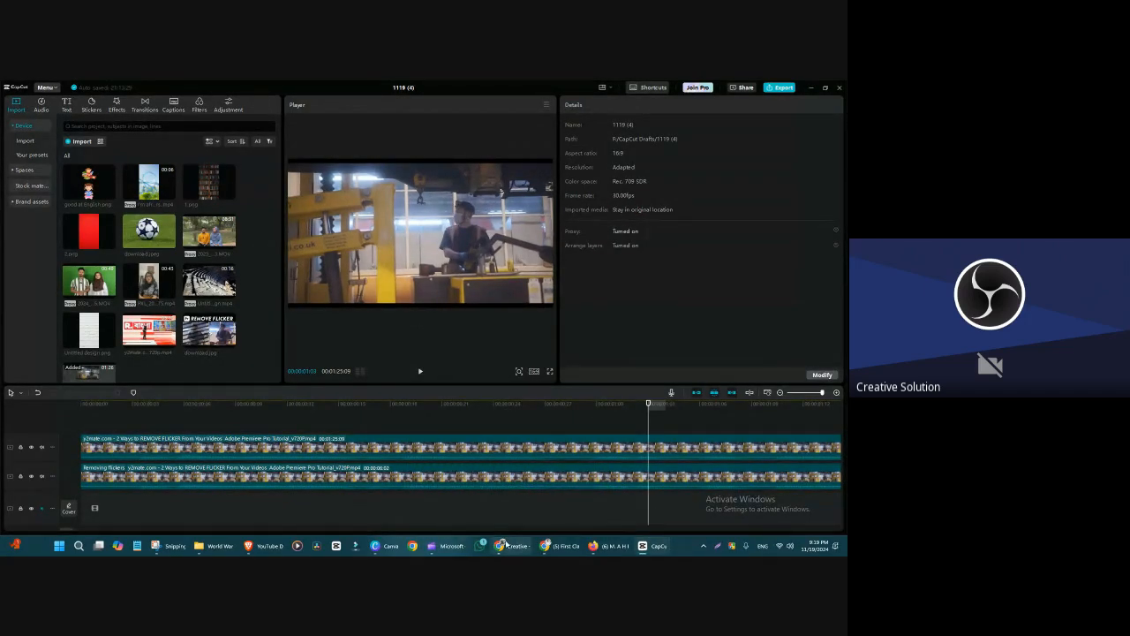
mouse_move(504, 542)
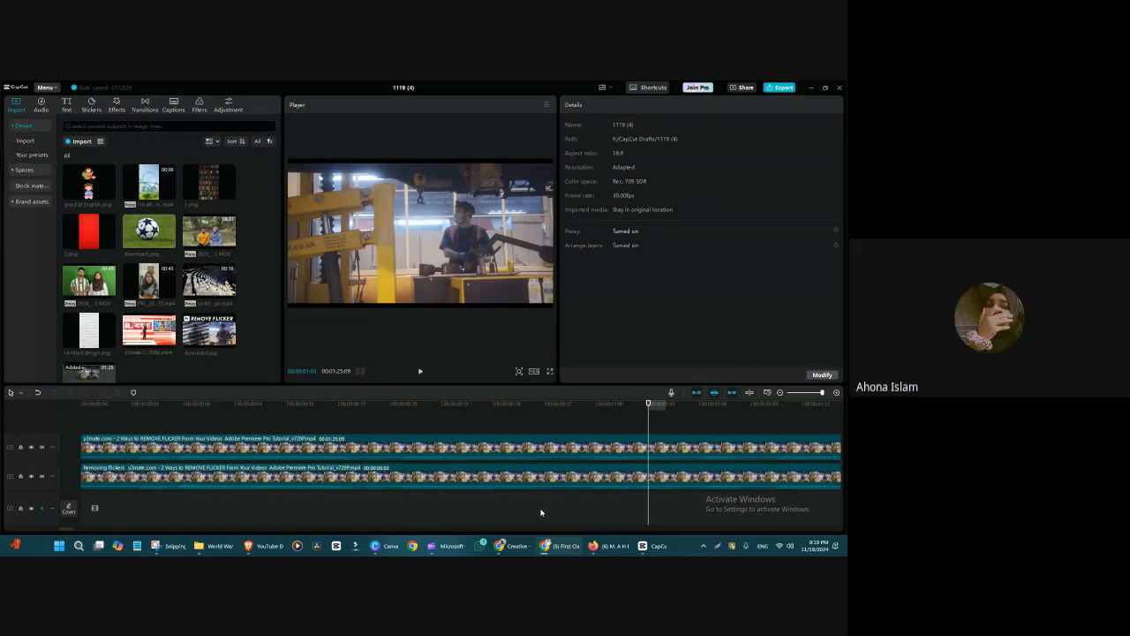
- Switch to Brave, dismiss the y2mate download pop-up and check the wedding dance video in the recent download history
mouse_move(377, 550)
click(263, 548)
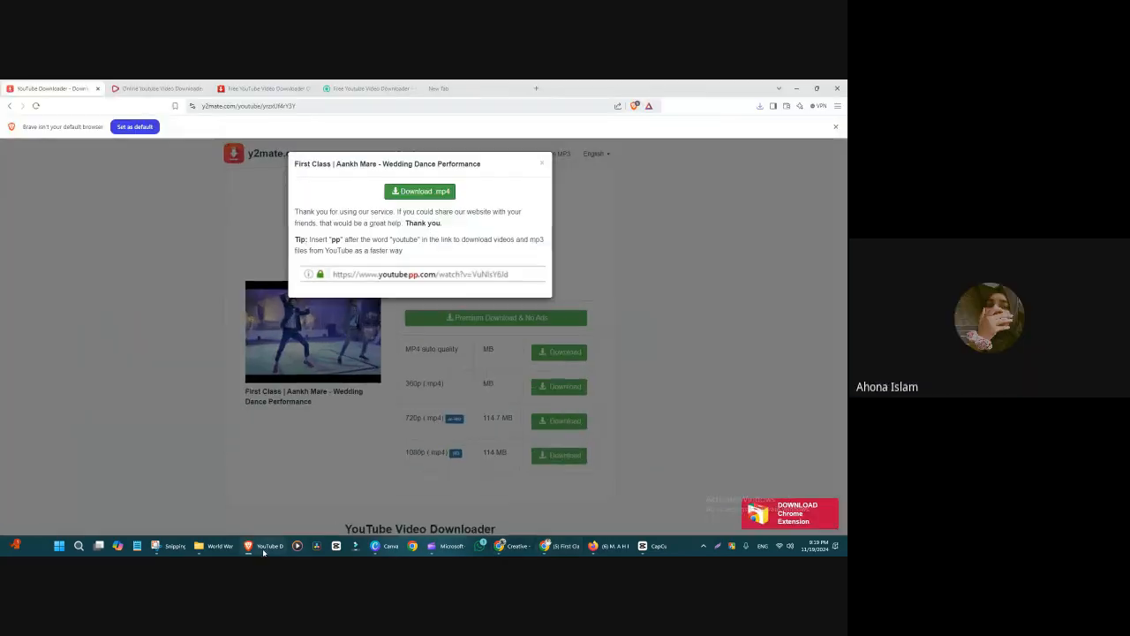
click(656, 320)
click(760, 106)
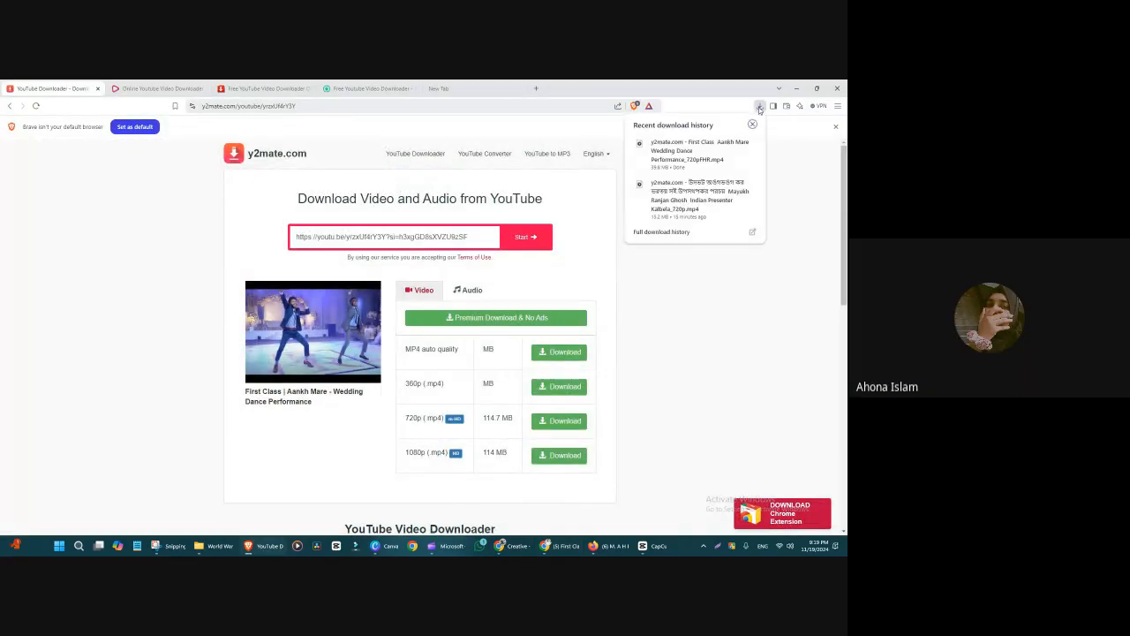
click(707, 84)
- Return to CapCut and place the wedding dance MP4 from the project media at the timeline start, above the flicker videos
key(alt+Tab)
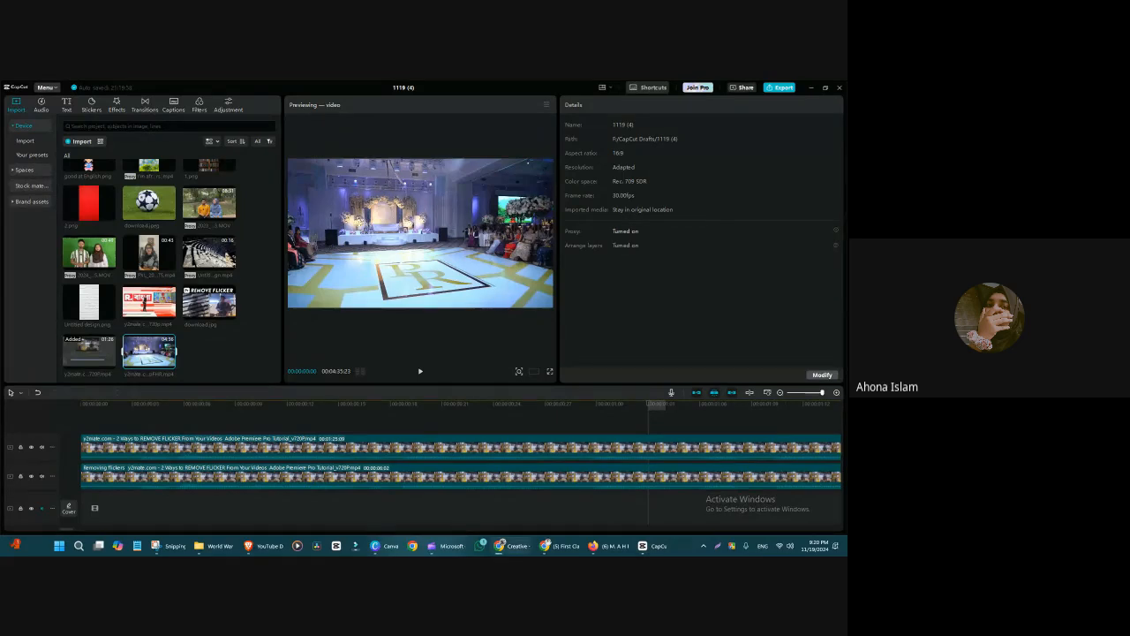
drag(151, 351, 117, 464)
- Split the wedding dance clip at 00:00:10:12 and delete the part before the cut
drag(649, 406, 840, 406)
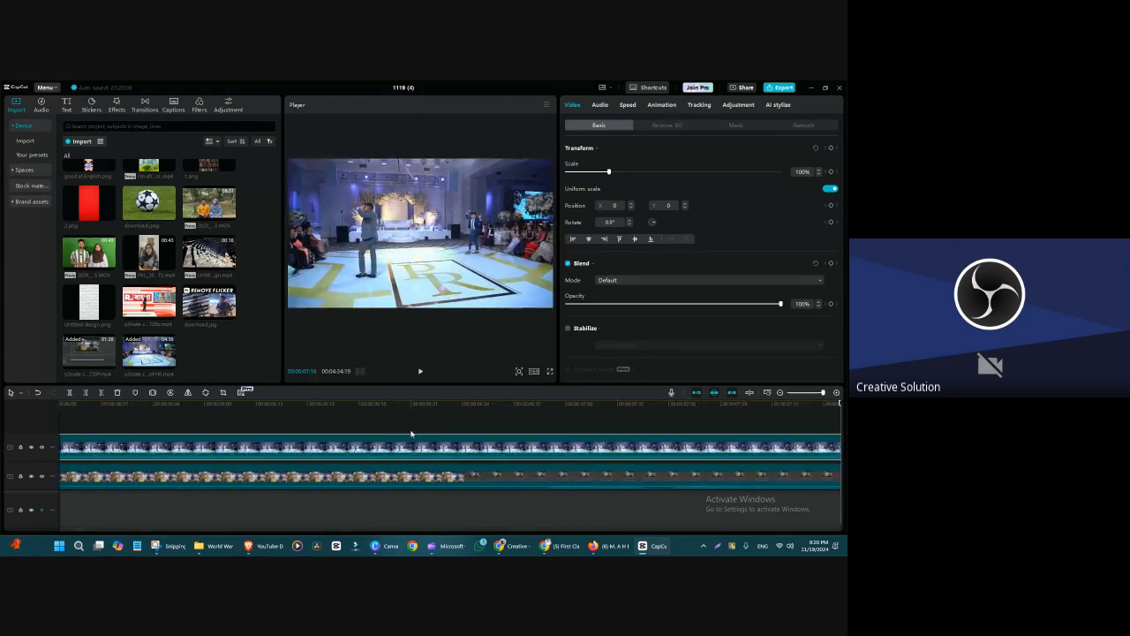
click(411, 416)
drag(411, 416, 461, 484)
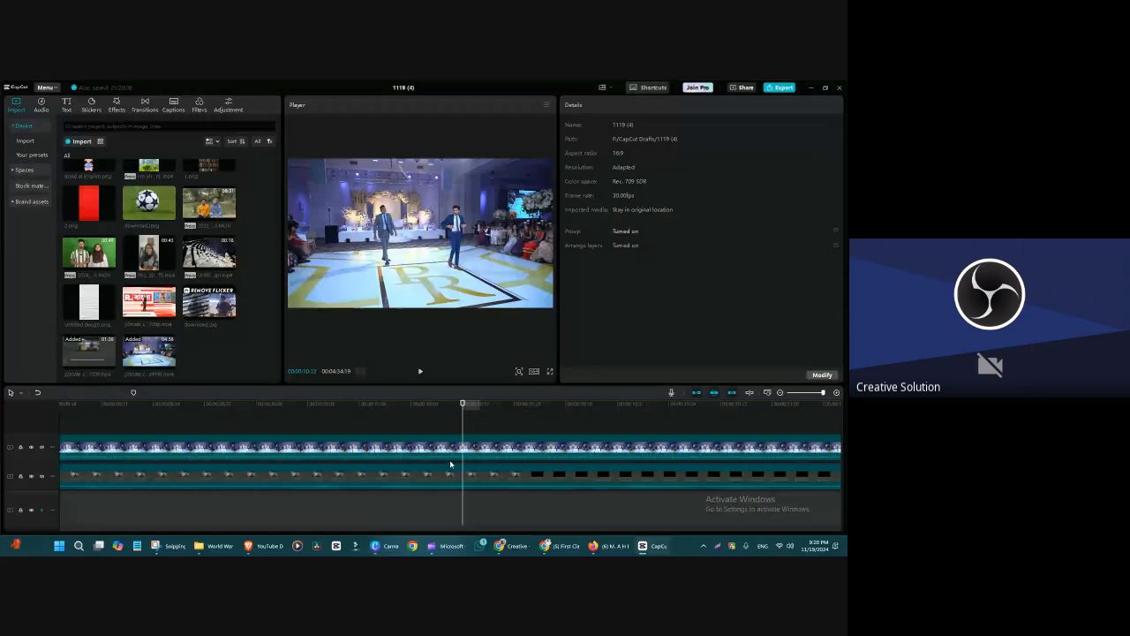
click(463, 445)
key(ctrl+b)
key(Delete)
- Delete both flicker videos from the timeline and move the trimmed wedding dance clip to the timeline start
click(456, 479)
key(Delete)
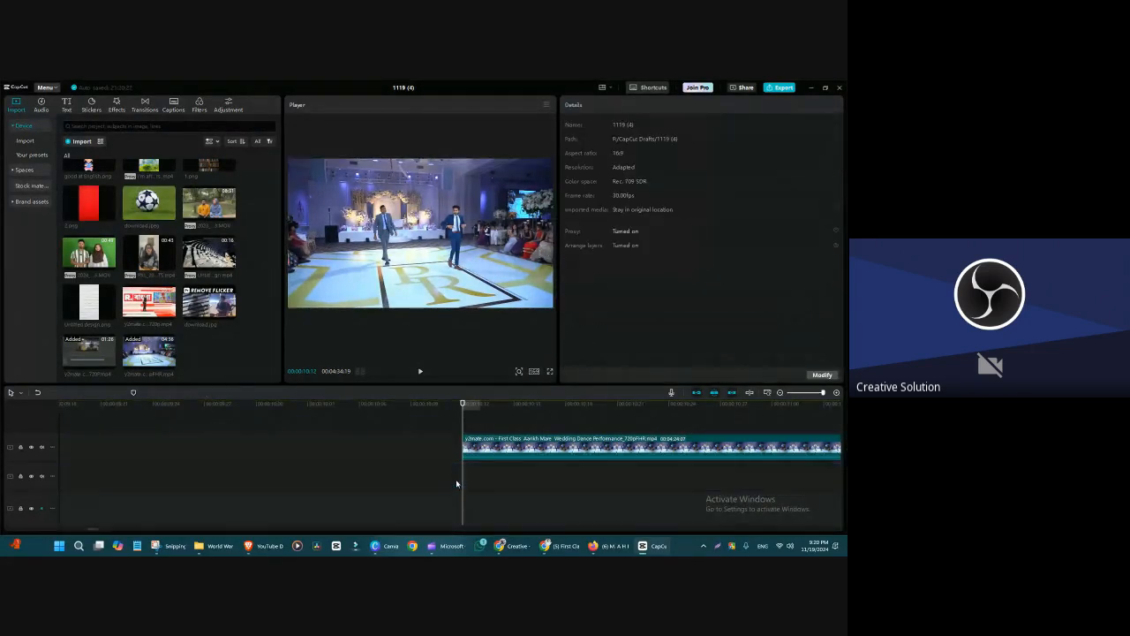
drag(521, 446, 2, 441)
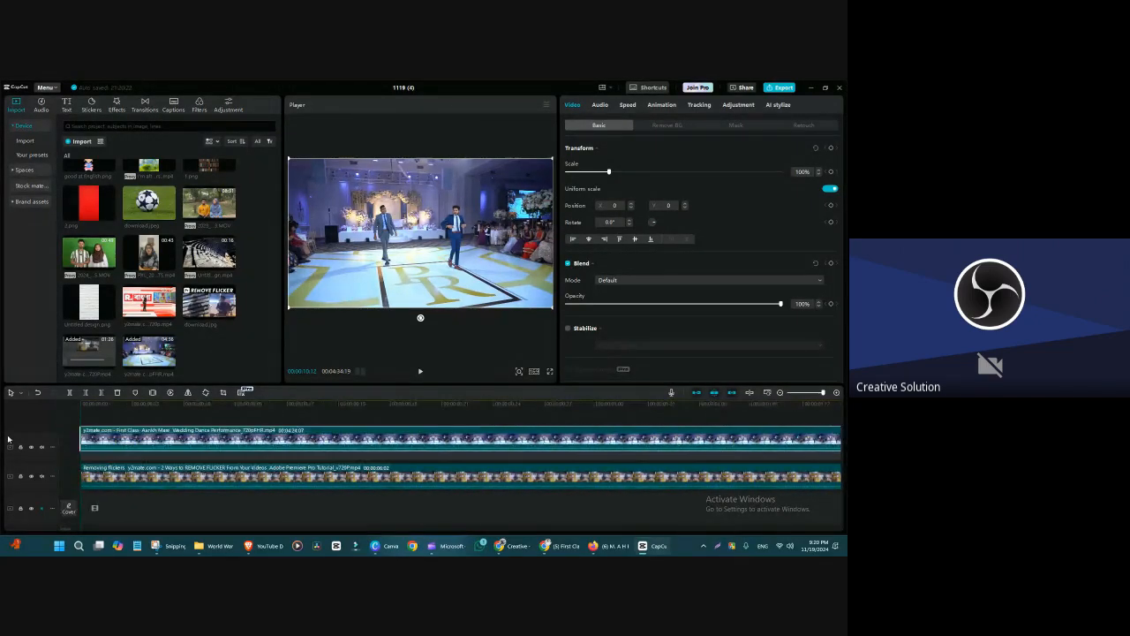
click(108, 484)
key(Delete)
- Select the wedding dance clip with the playhead at 00:00:00:17, turn on AI movement and apply its Dynamic style
click(286, 408)
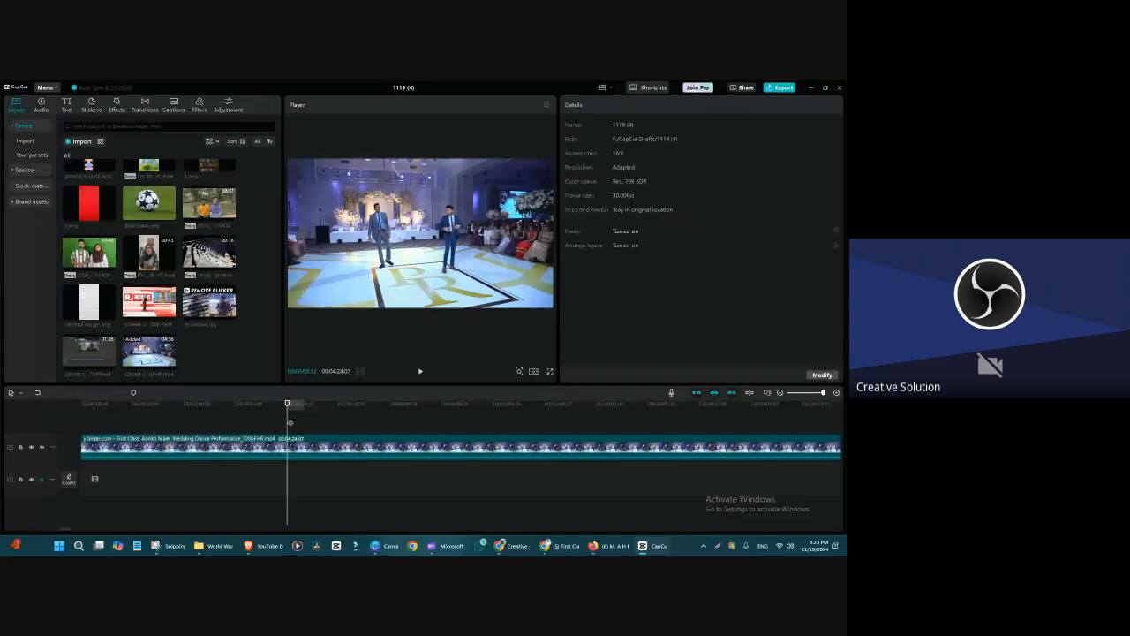
click(371, 456)
click(371, 452)
scroll(644, 282, down, 10)
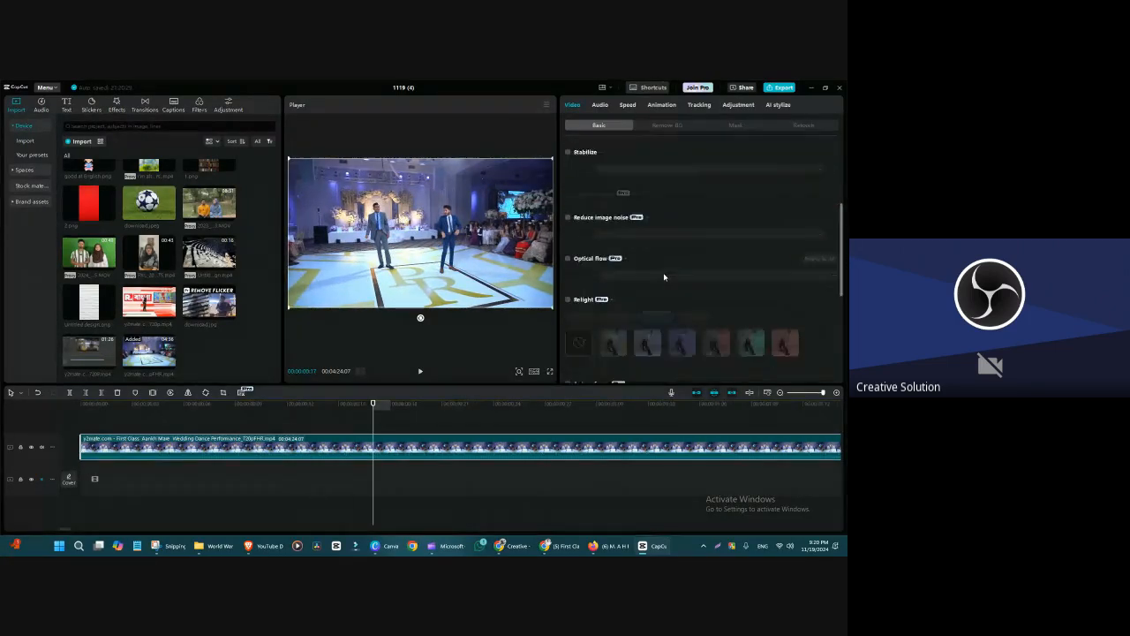
scroll(778, 320, down, 1)
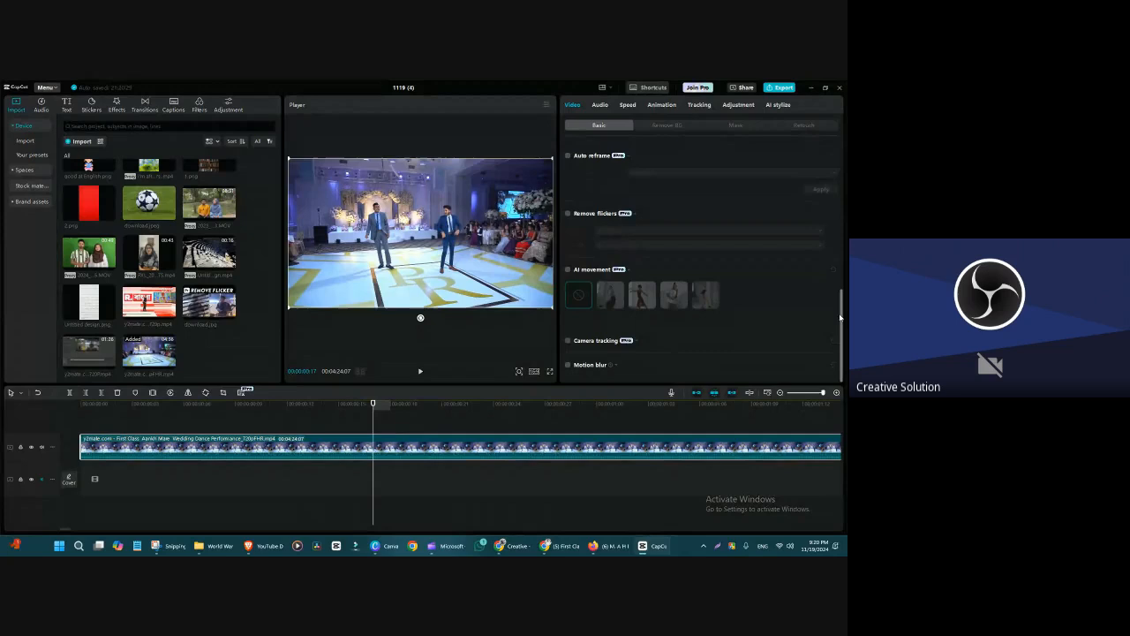
click(568, 269)
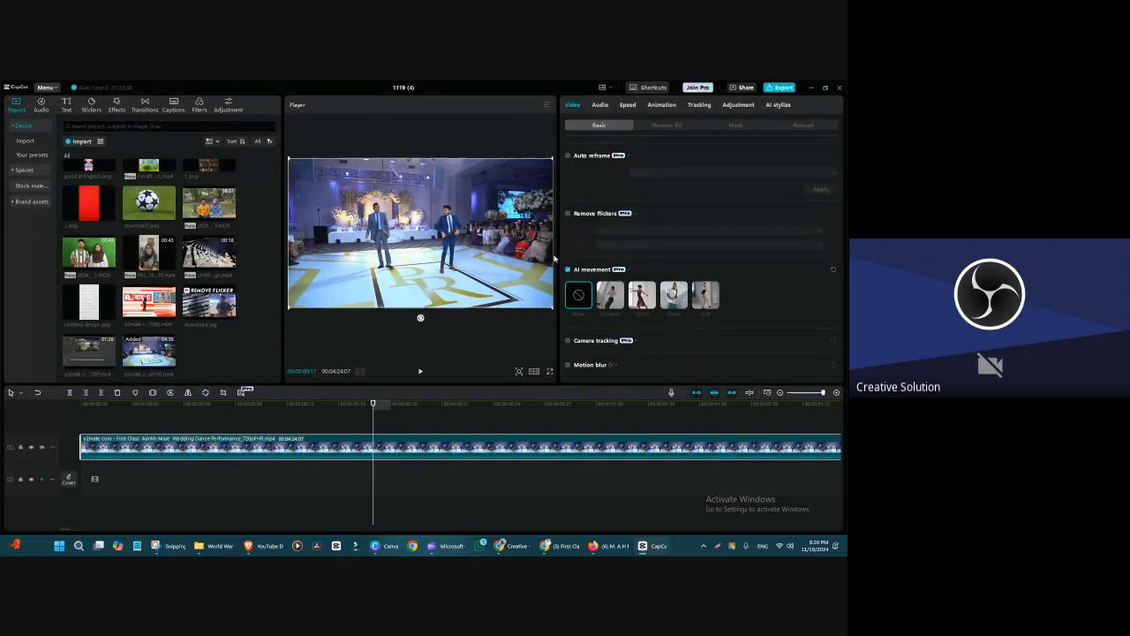
click(615, 300)
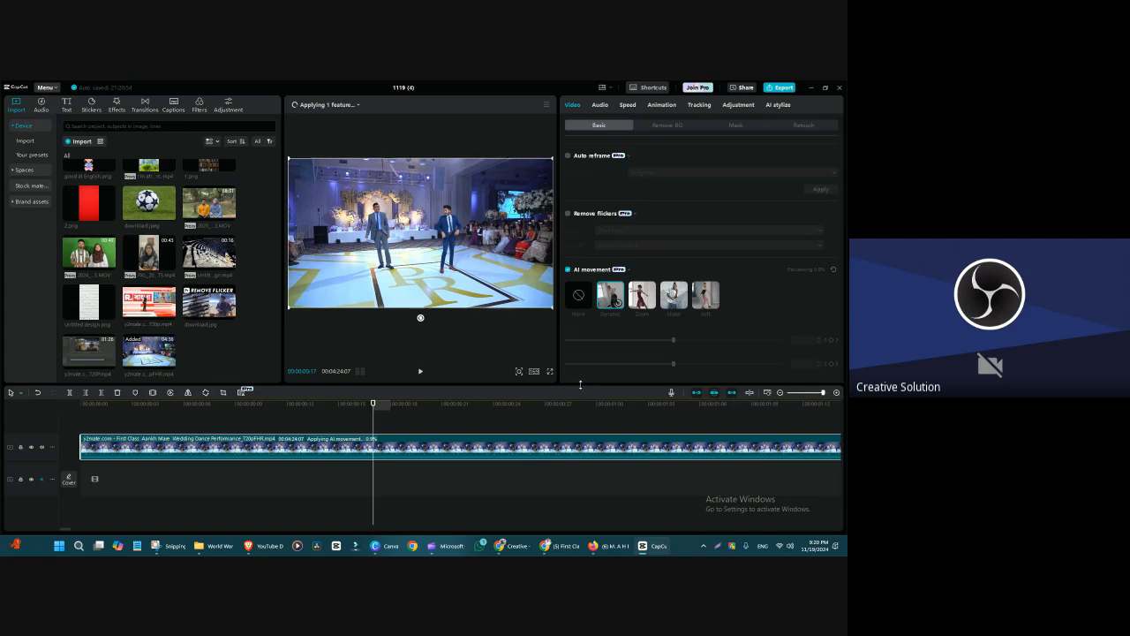
- Enlarge the player and settings areas and examine the clip's AI movement sliders and neighbouring Basic settings
drag(580, 384, 580, 396)
scroll(643, 305, down, 2)
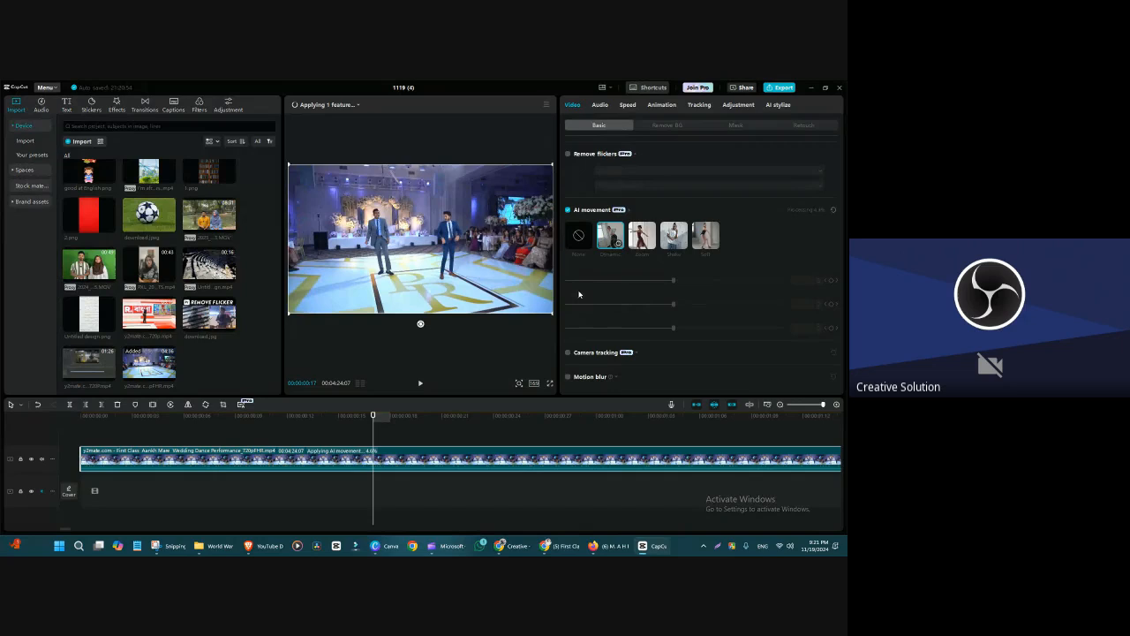
drag(558, 287, 583, 287)
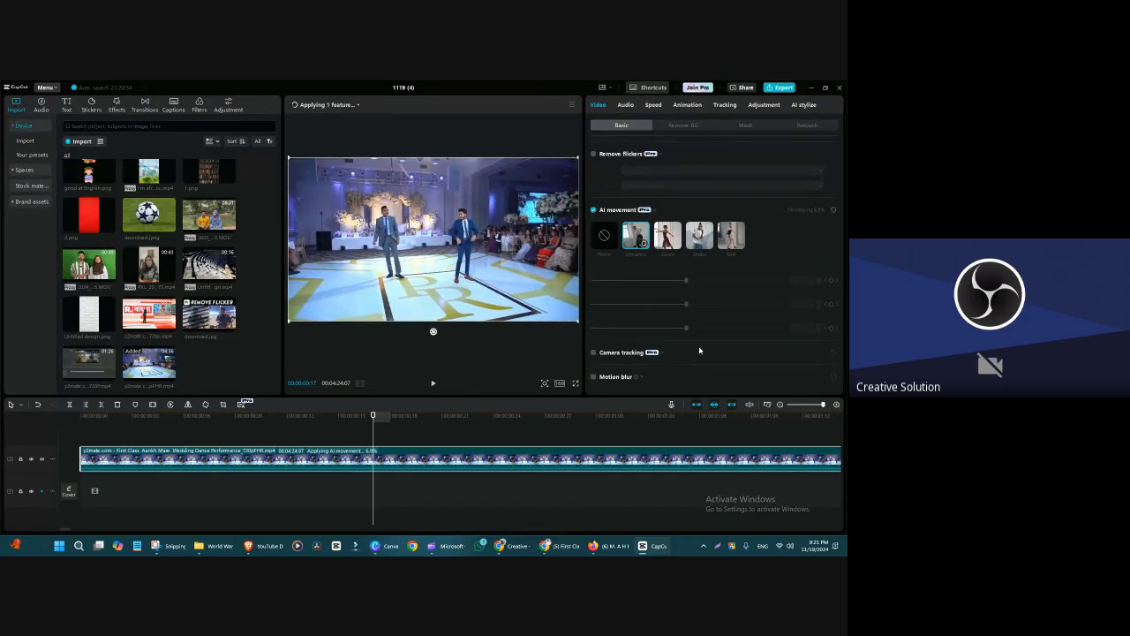
scroll(698, 348, up, 2)
scroll(698, 348, down, 1)
scroll(698, 348, up, 1)
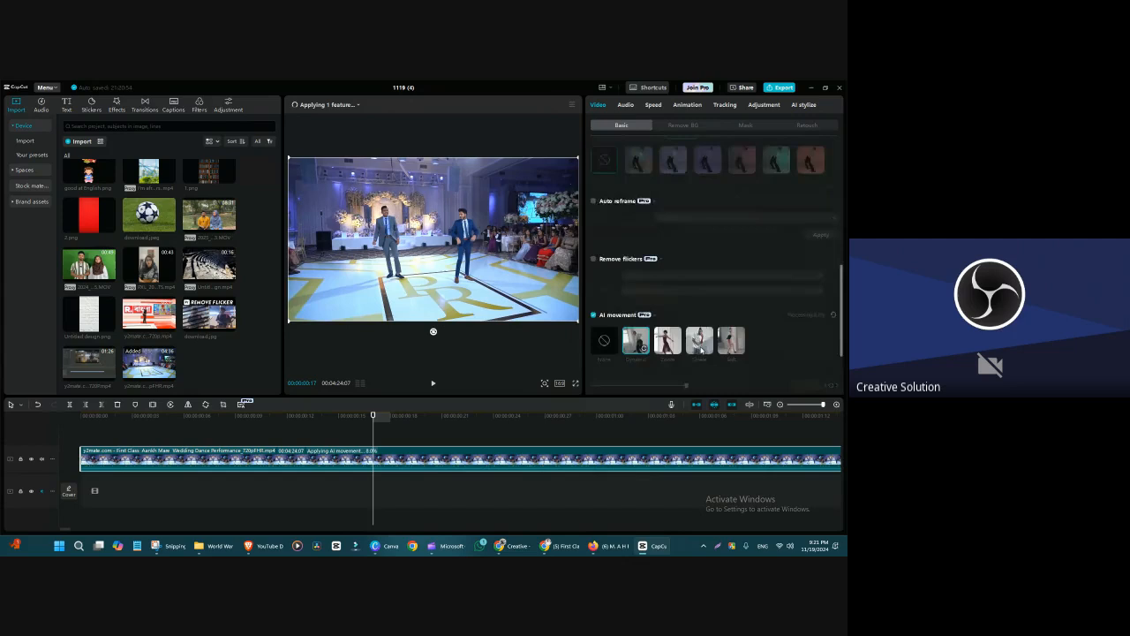
scroll(686, 138, down, 2)
- Look through the clip's Remove BG, Mask and Retouch options and return to the Basic settings
click(683, 126)
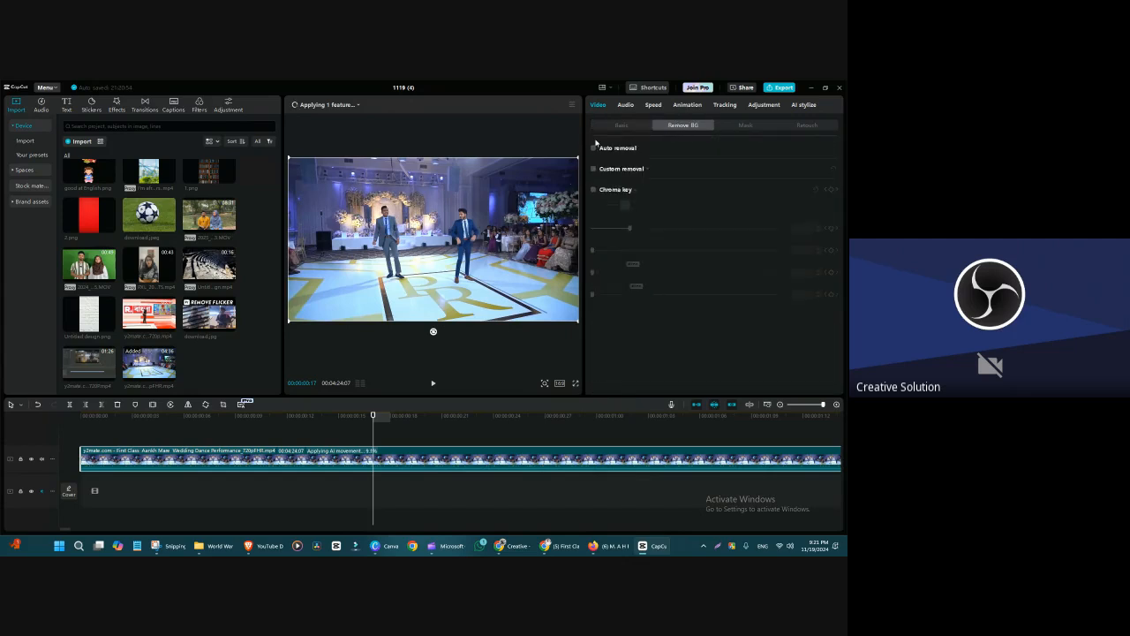
click(744, 125)
click(807, 126)
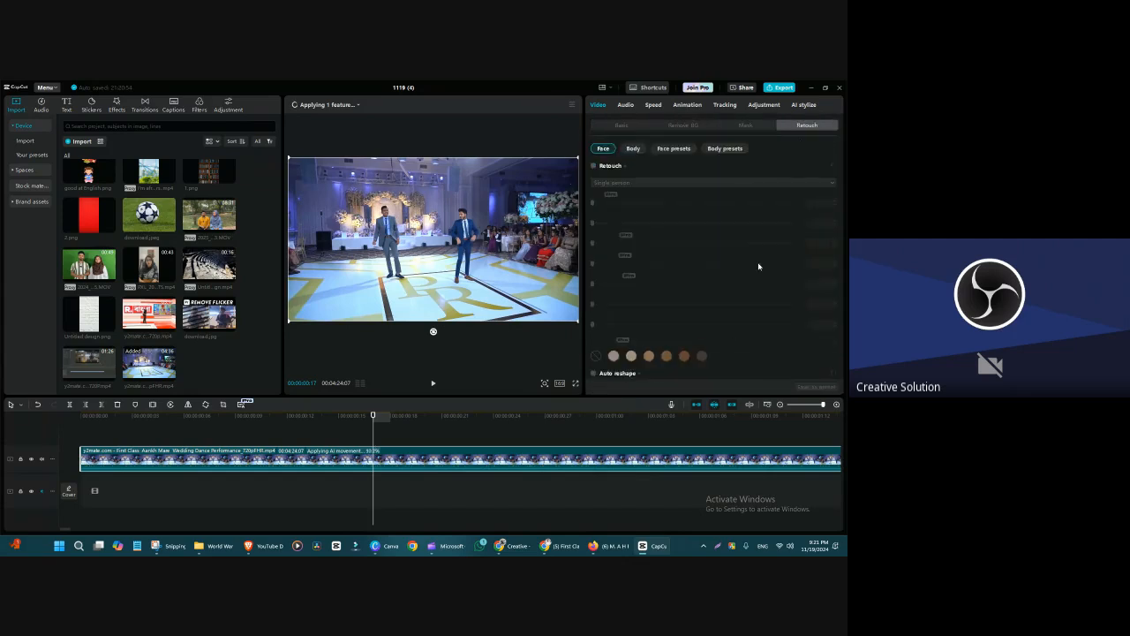
click(617, 125)
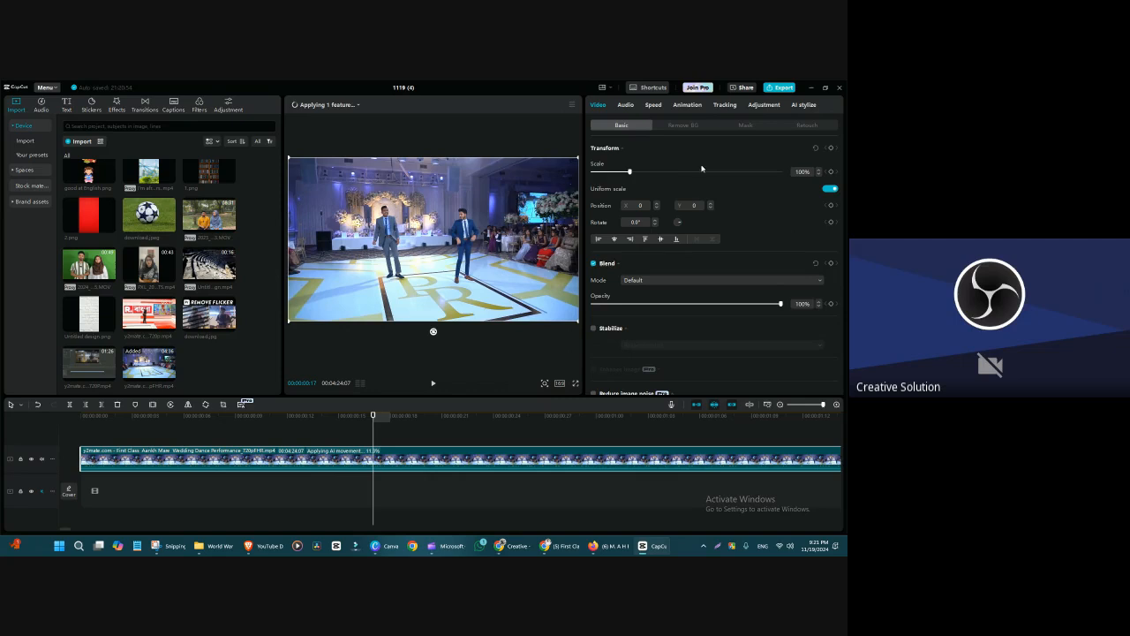
scroll(675, 246, down, 10)
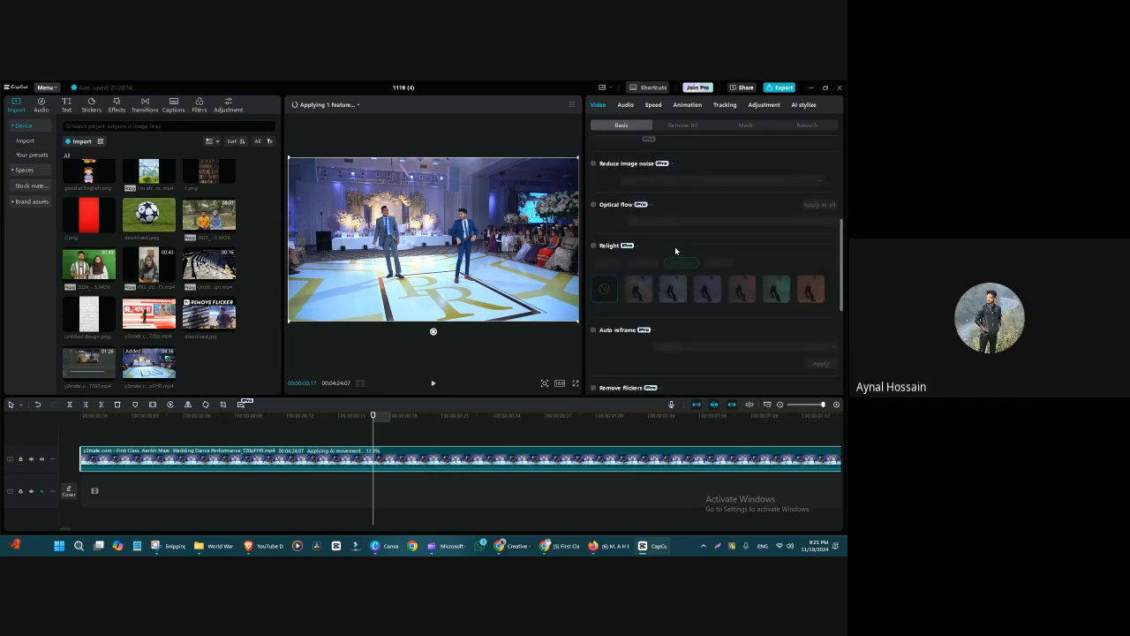
scroll(674, 247, up, 10)
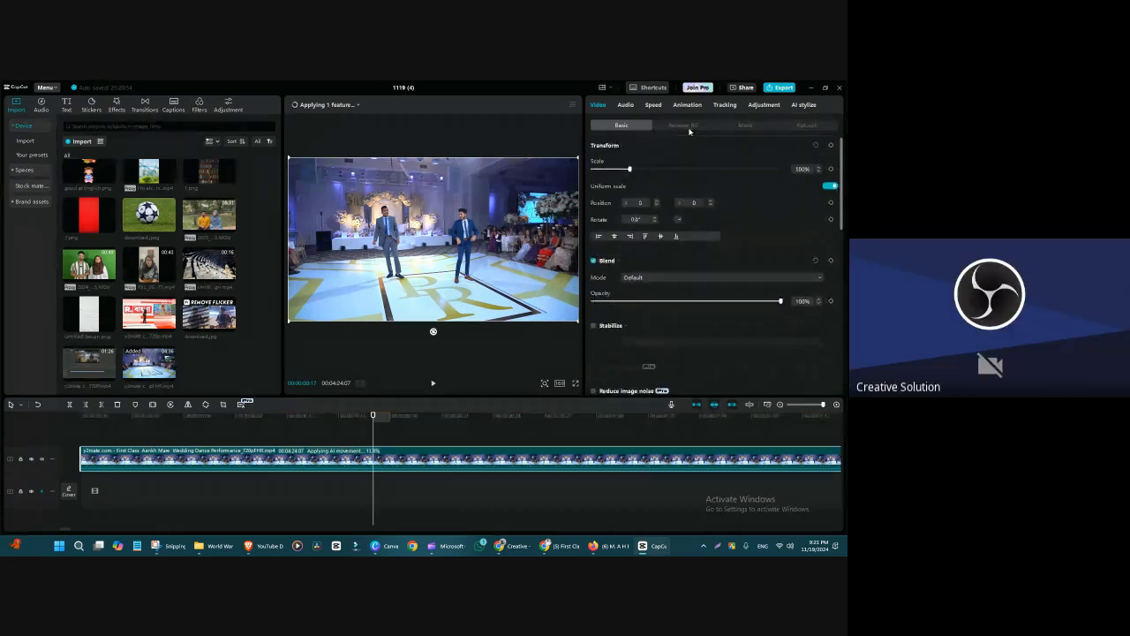
- Examine the background removal options, mask shapes and Retouch makeup looks again, finishing on Remove BG
click(684, 125)
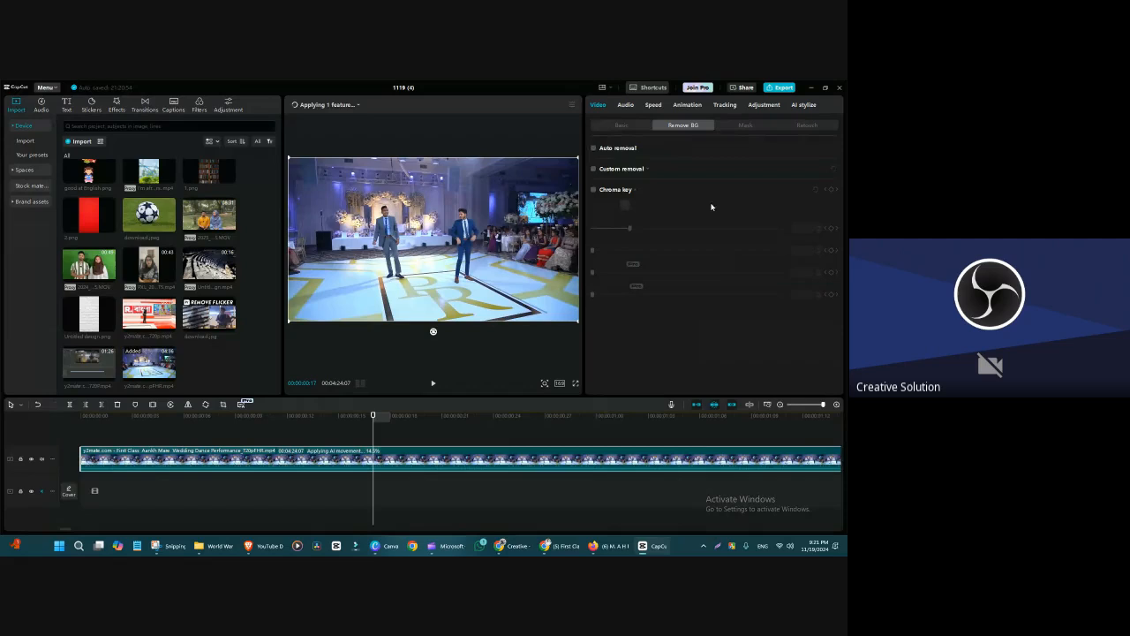
click(745, 125)
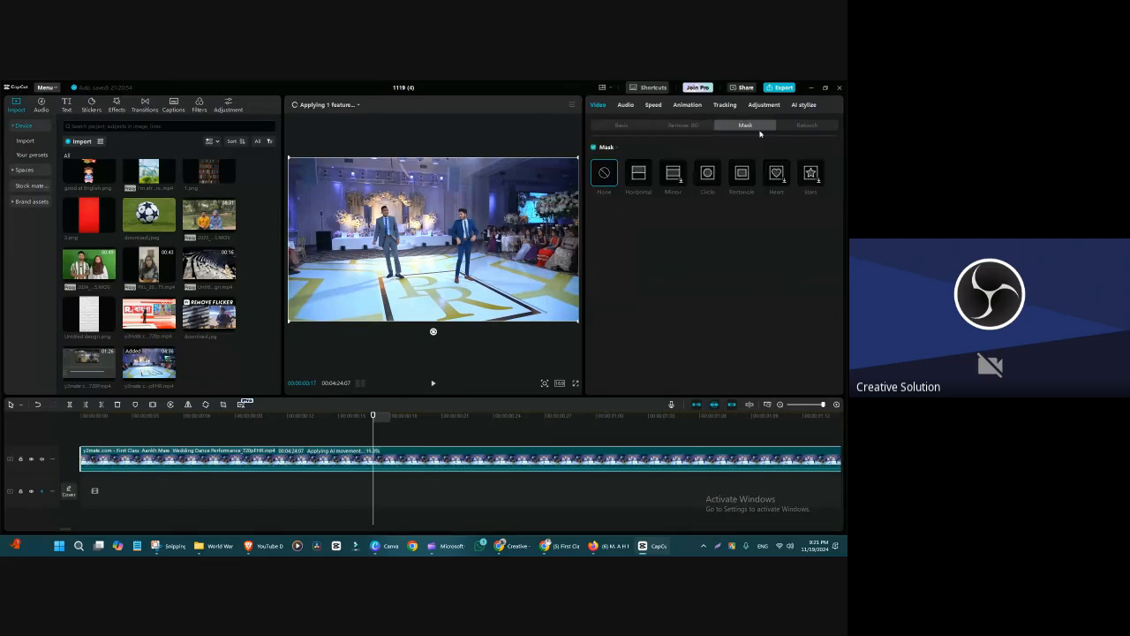
click(807, 125)
scroll(709, 283, down, 3)
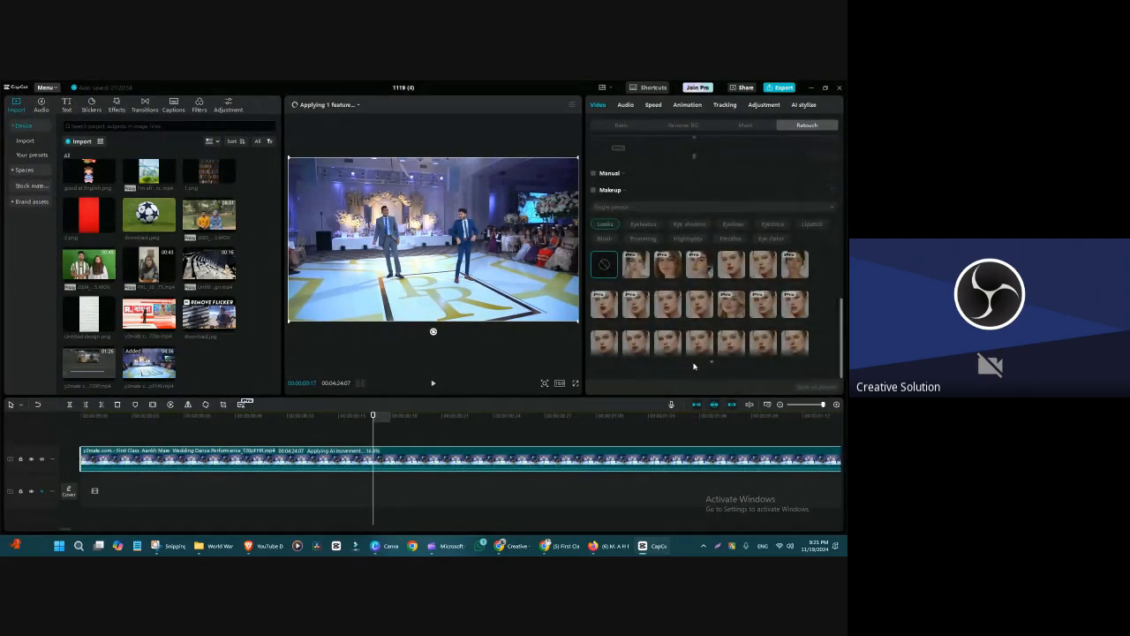
scroll(705, 351, up, 5)
click(695, 126)
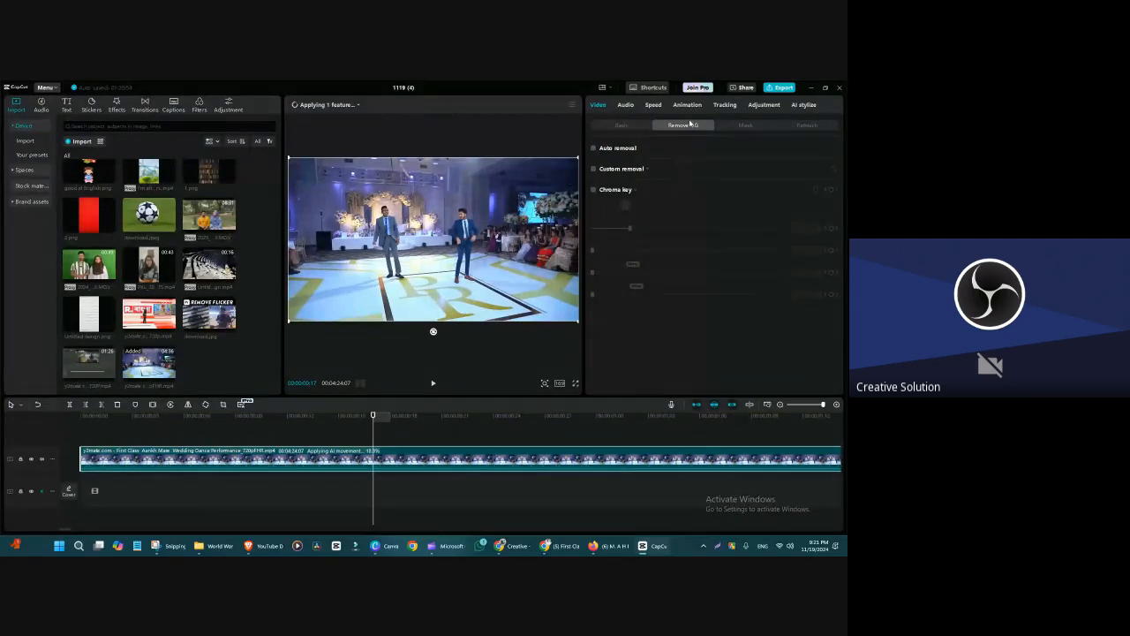
click(754, 128)
click(805, 125)
click(677, 129)
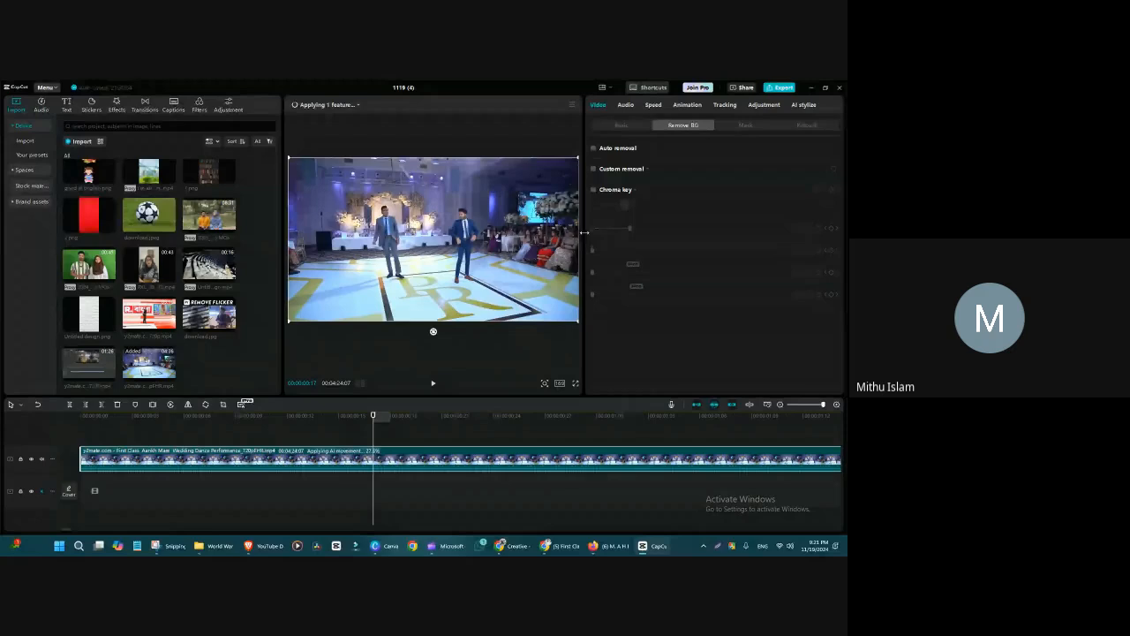
- Widen the player area and move the playhead on the wedding dance clip to 00:00:00:22
drag(584, 233, 601, 232)
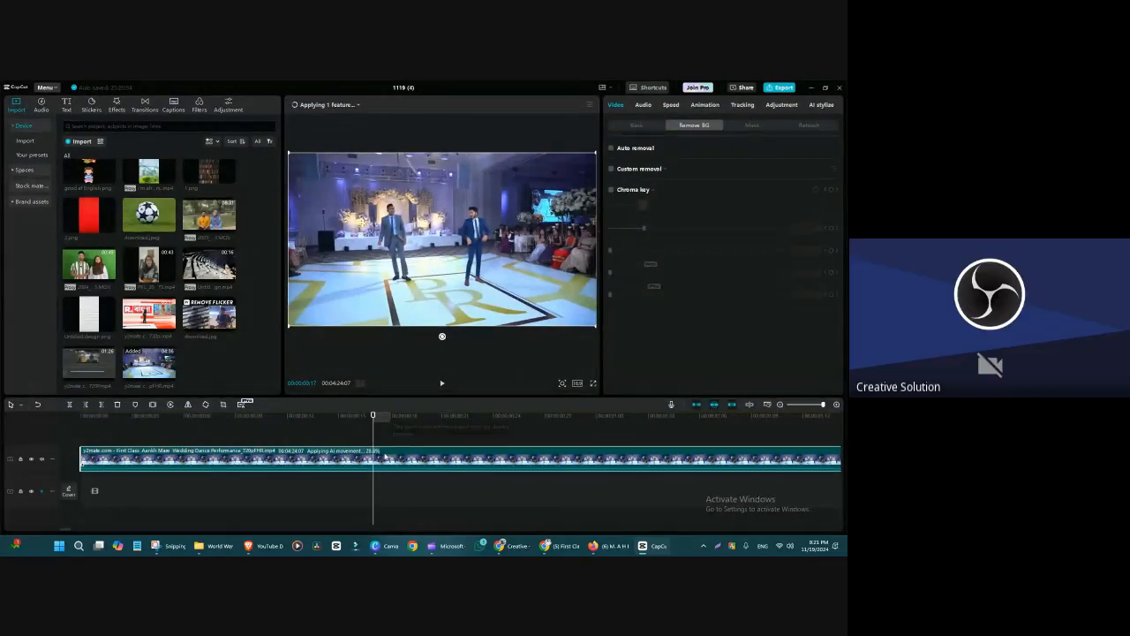
click(459, 452)
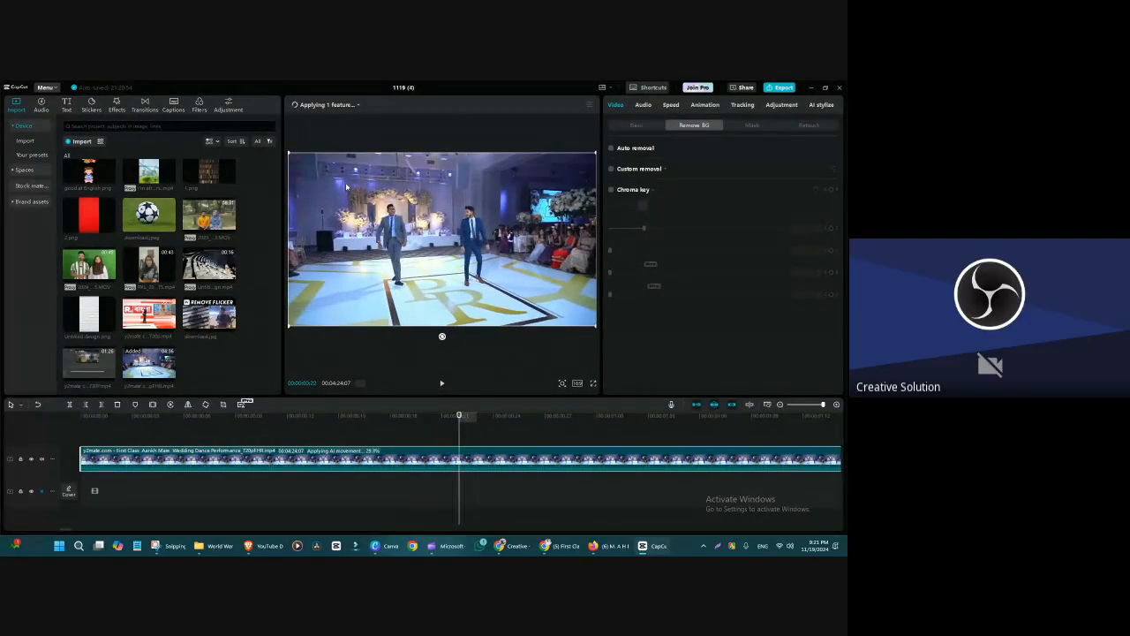
- Check the AI movement progress and look through the wedding clip's Mask, Retouch, Remove BG and Basic settings
mouse_move(357, 108)
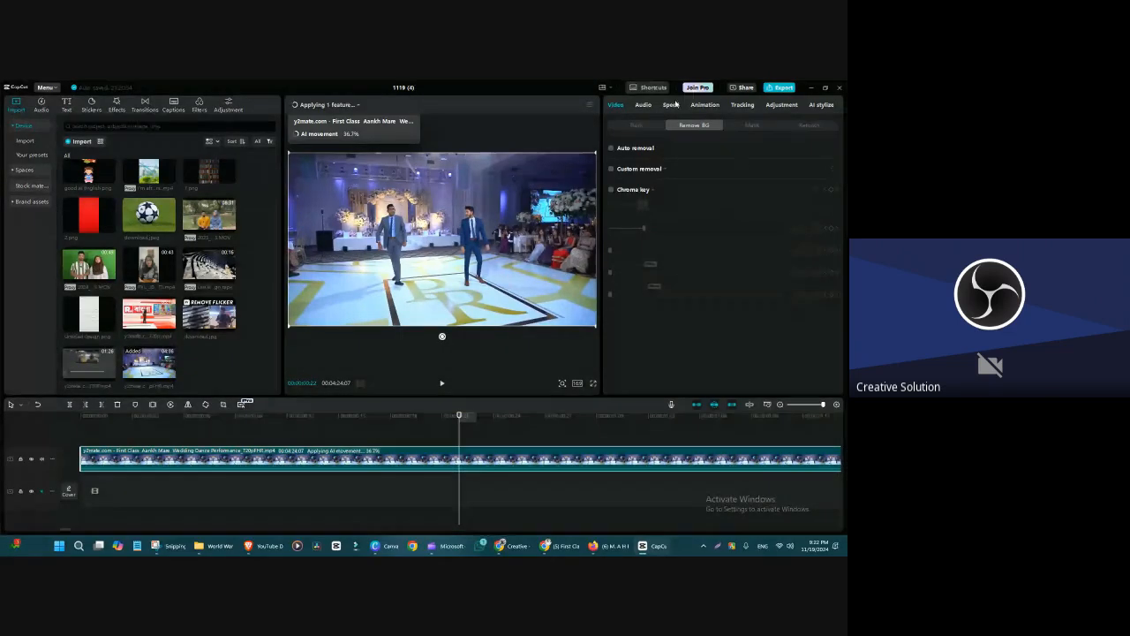
click(751, 125)
click(809, 125)
click(751, 125)
click(683, 126)
click(663, 128)
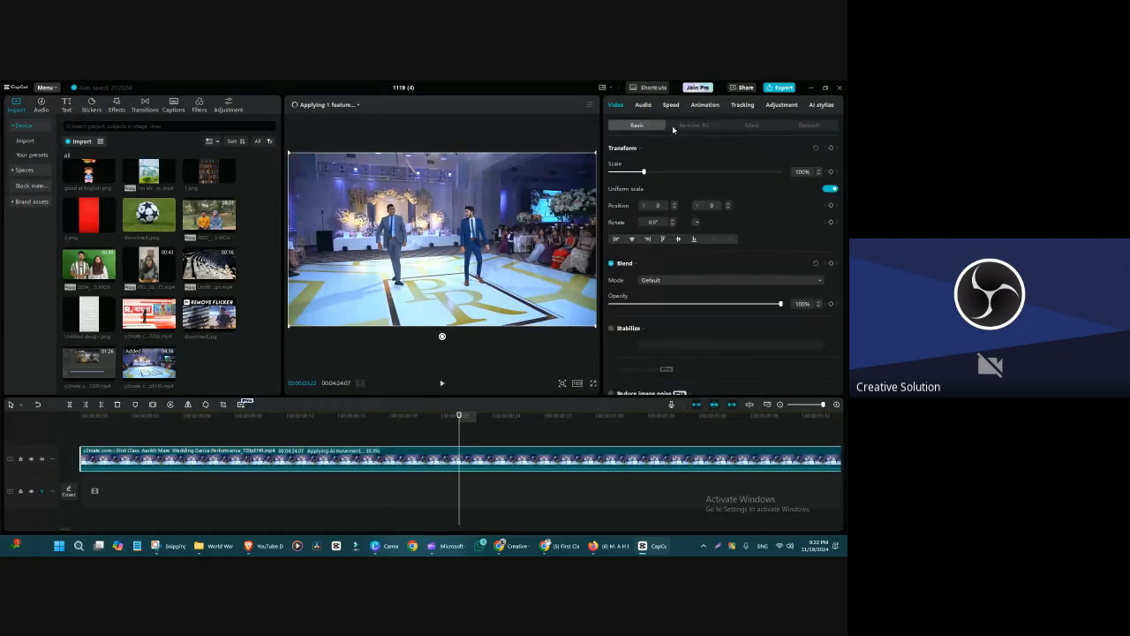
click(682, 128)
- Look through the clip's Audio, Speed, Animation, Tracking and Adjustment settings
click(650, 106)
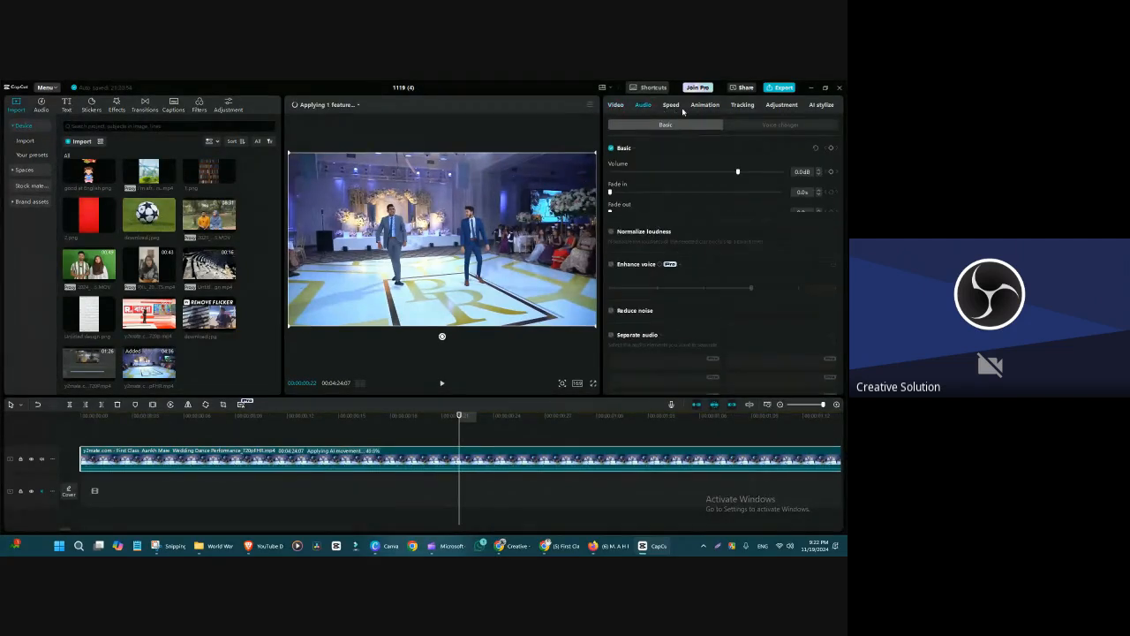
scroll(692, 209, down, 2)
scroll(692, 209, up, 2)
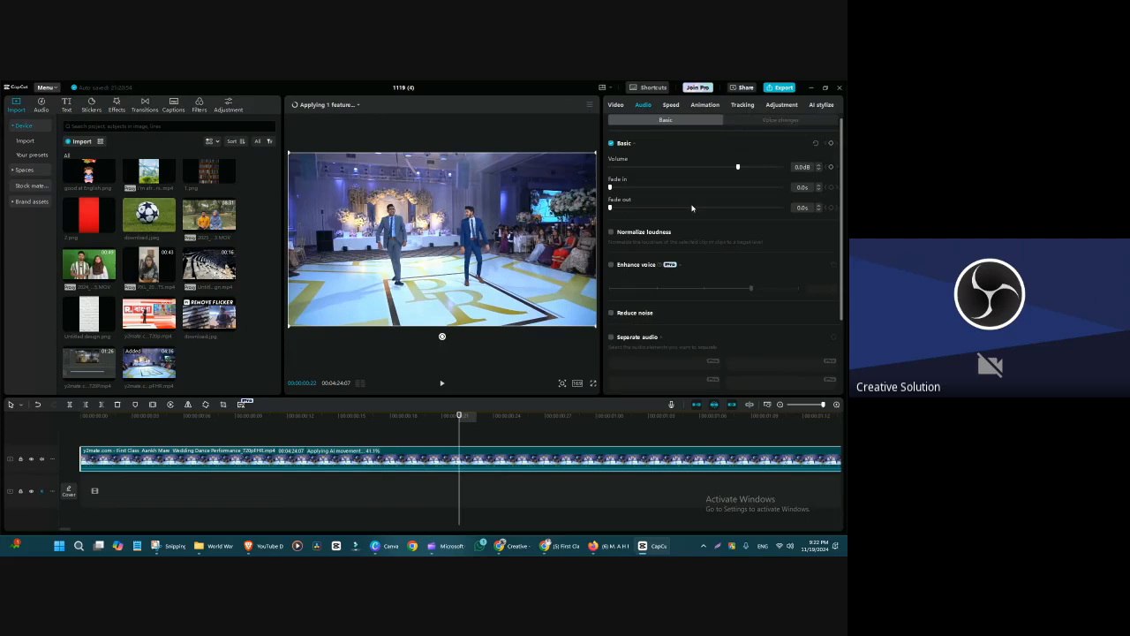
click(671, 105)
click(706, 105)
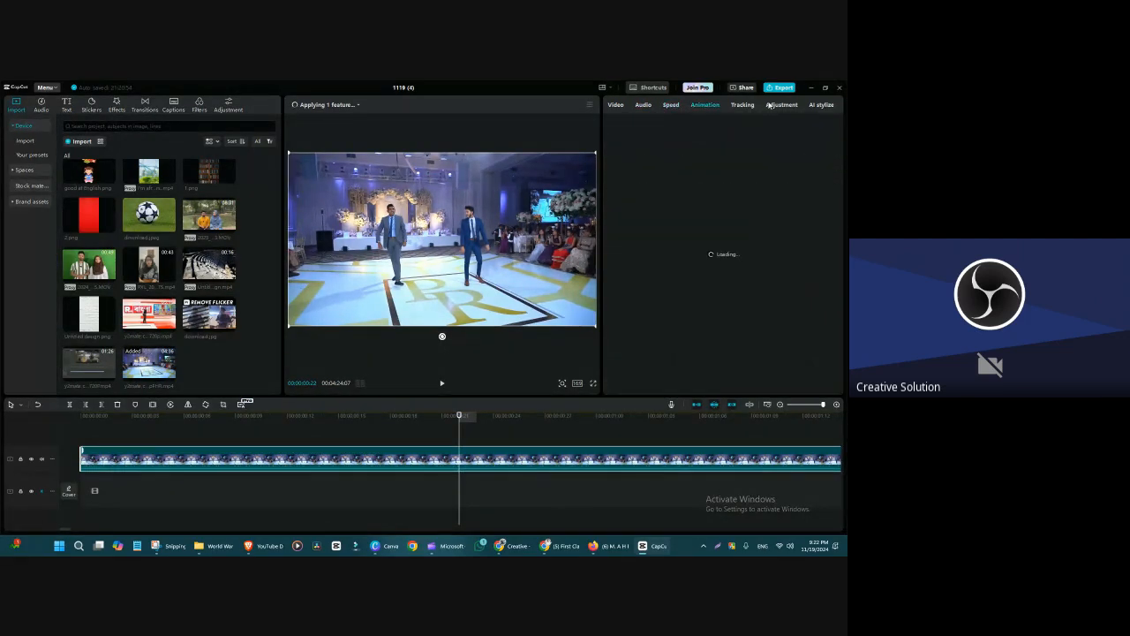
click(746, 105)
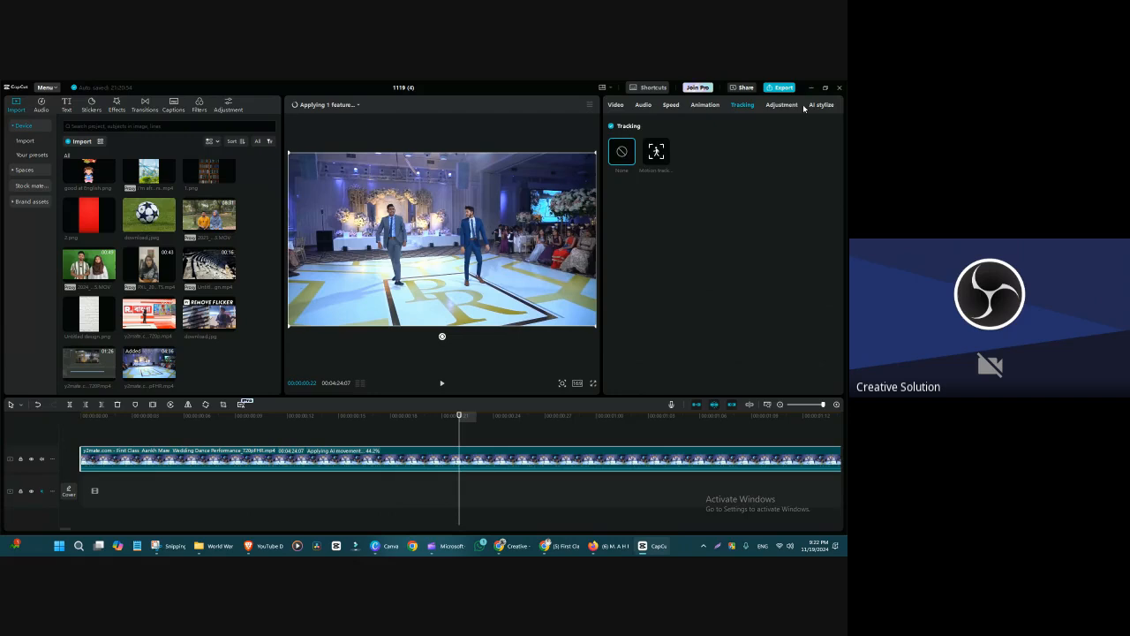
click(786, 106)
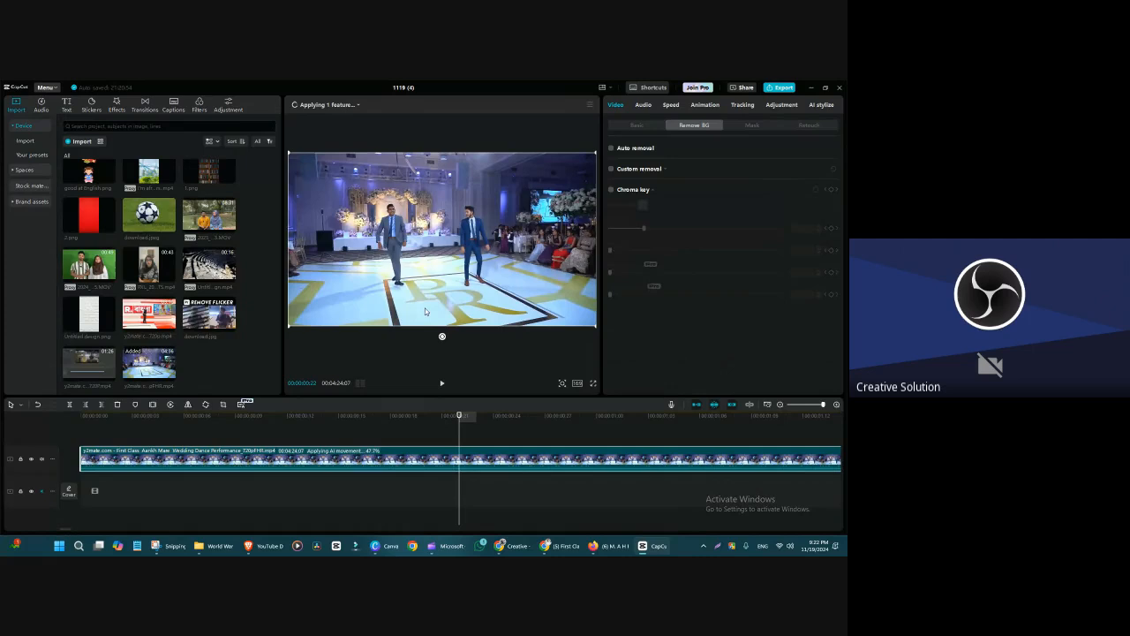
- Widen the media library and enlarge the timeline area while checking the AI movement progress
click(356, 108)
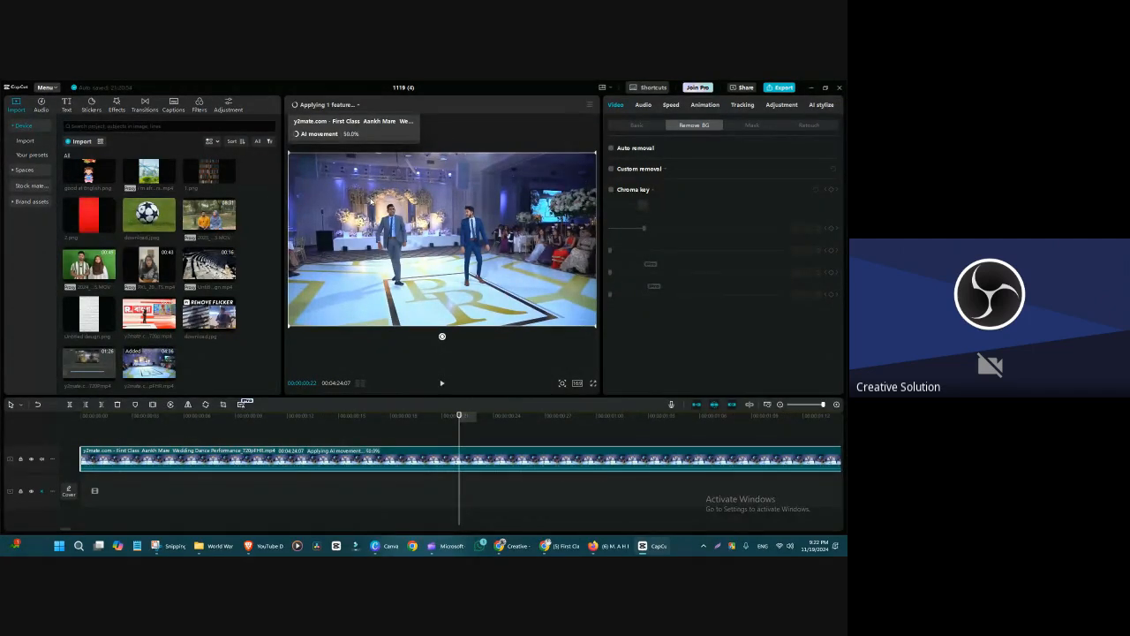
drag(283, 218, 313, 214)
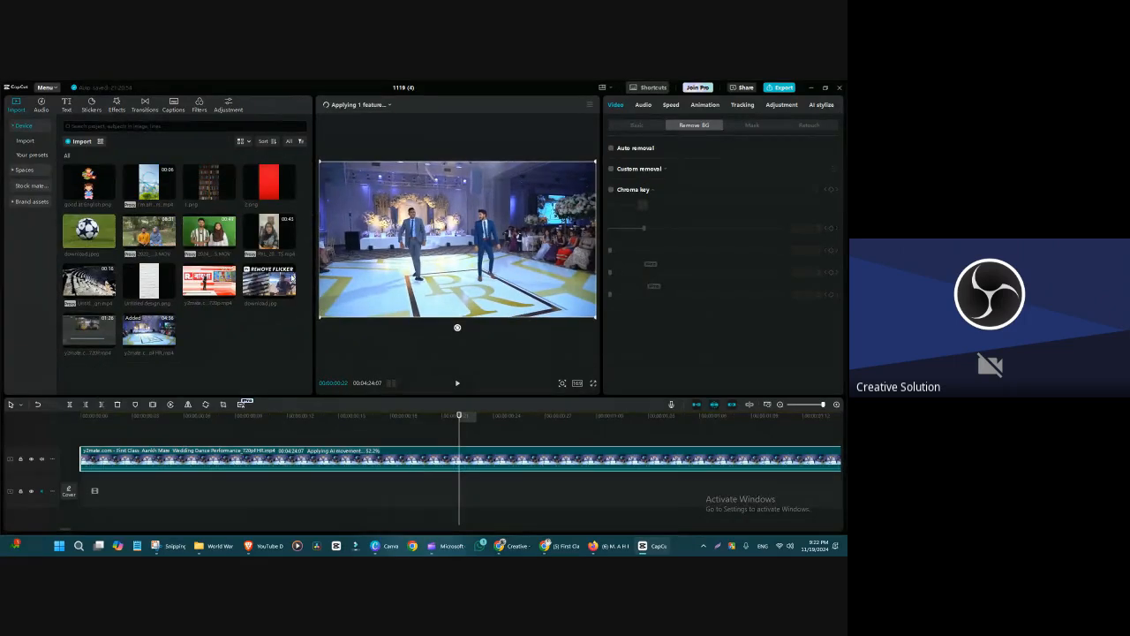
drag(367, 395, 366, 359)
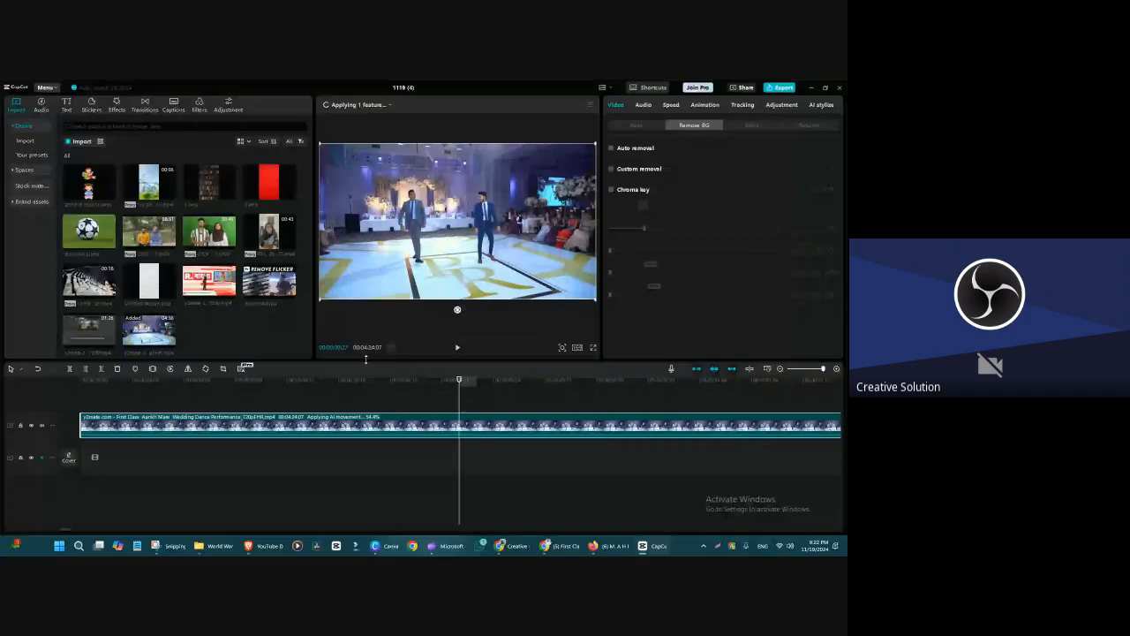
click(373, 107)
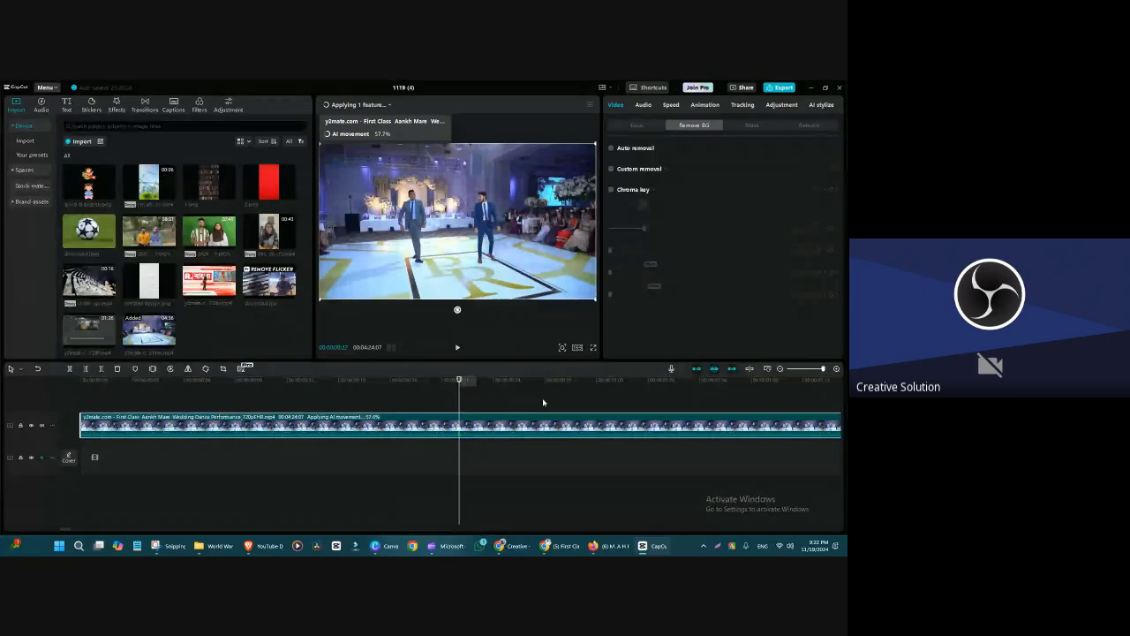
- Switch to WhatsApp, read the unread messages in the topmost chat and return to CapCut
click(480, 545)
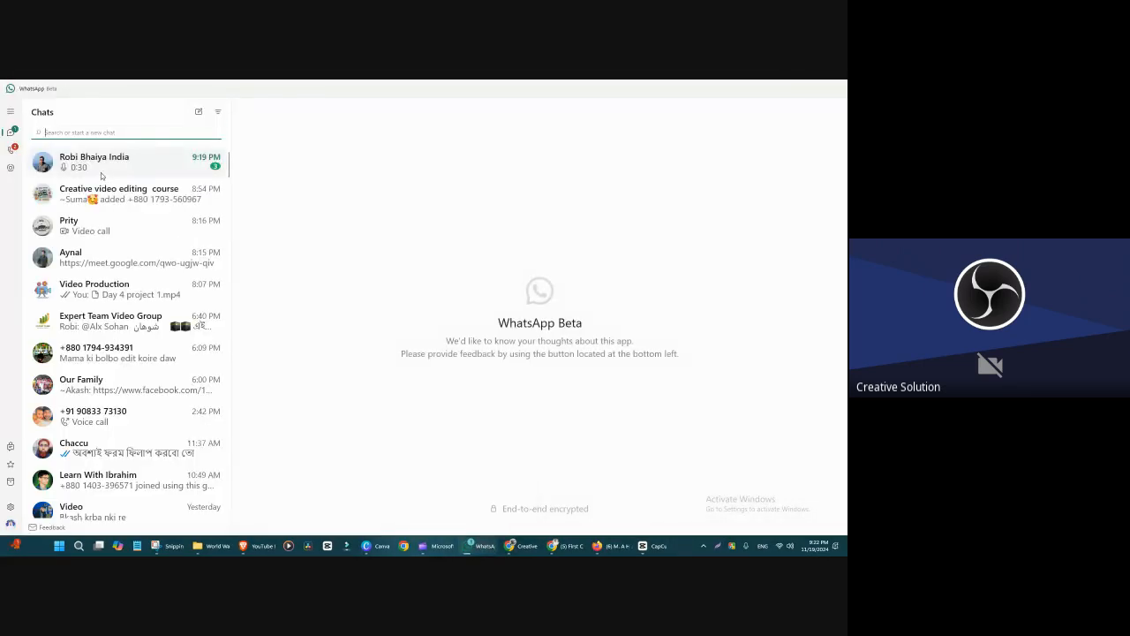
click(103, 174)
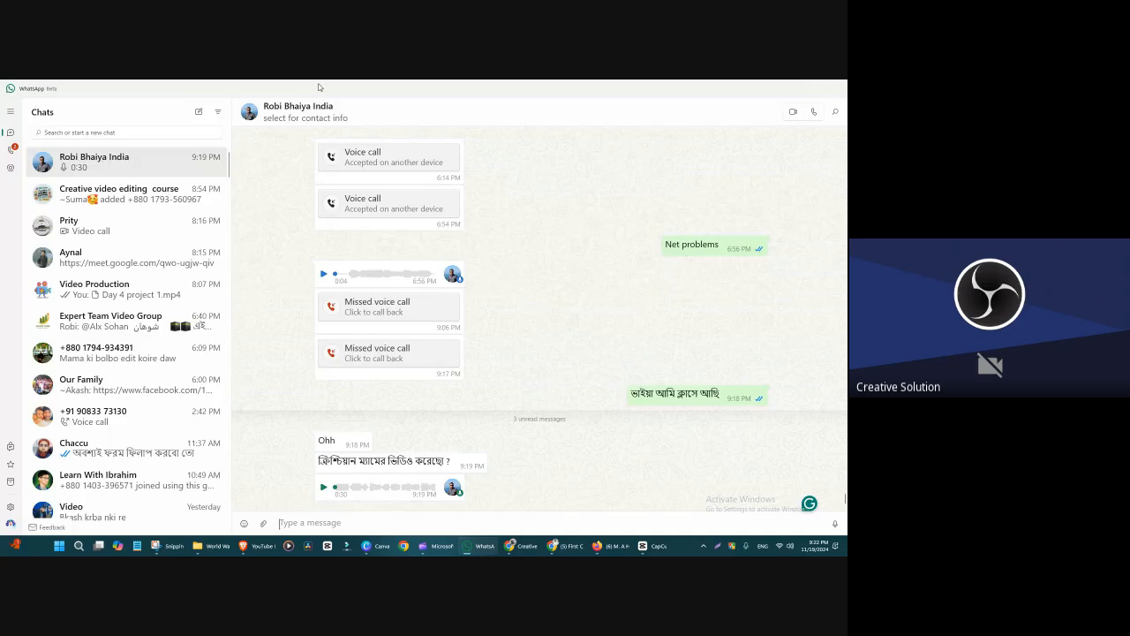
key(alt+Tab)
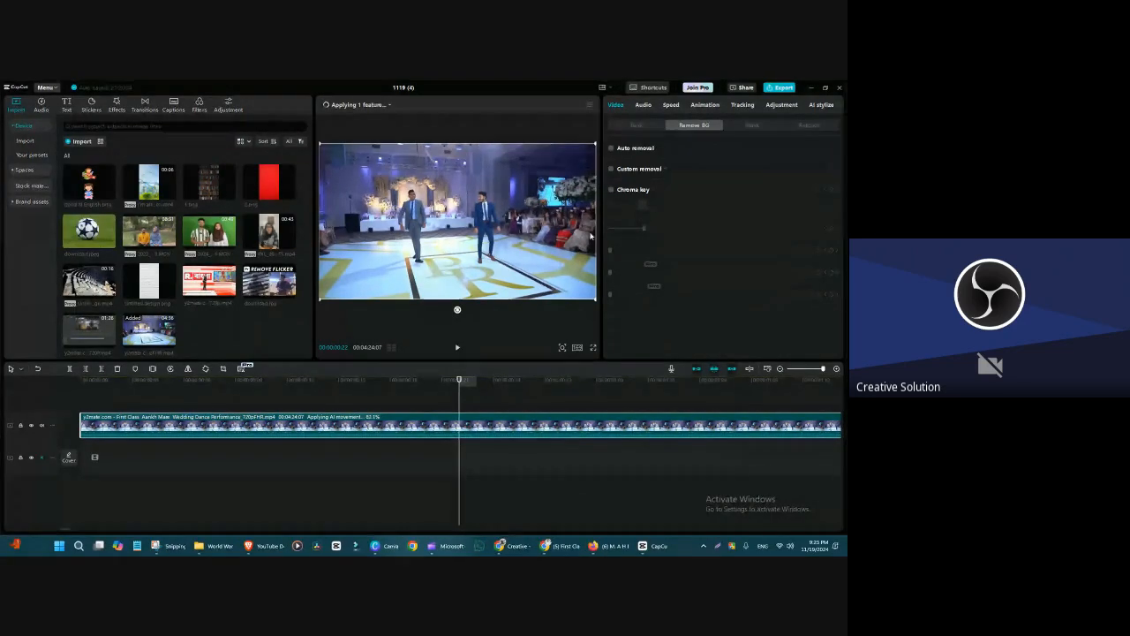
- Check the AI movement progress, play the processed wedding dance clip and mute its track
click(382, 107)
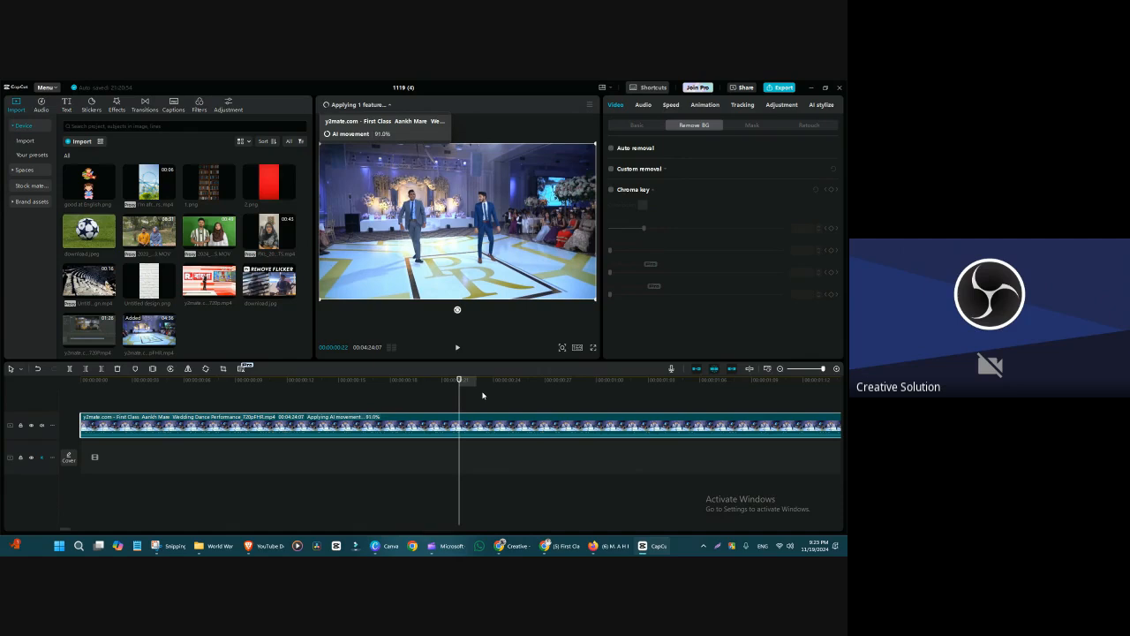
drag(460, 380, 408, 379)
click(459, 396)
click(376, 105)
drag(457, 386, 306, 398)
click(459, 350)
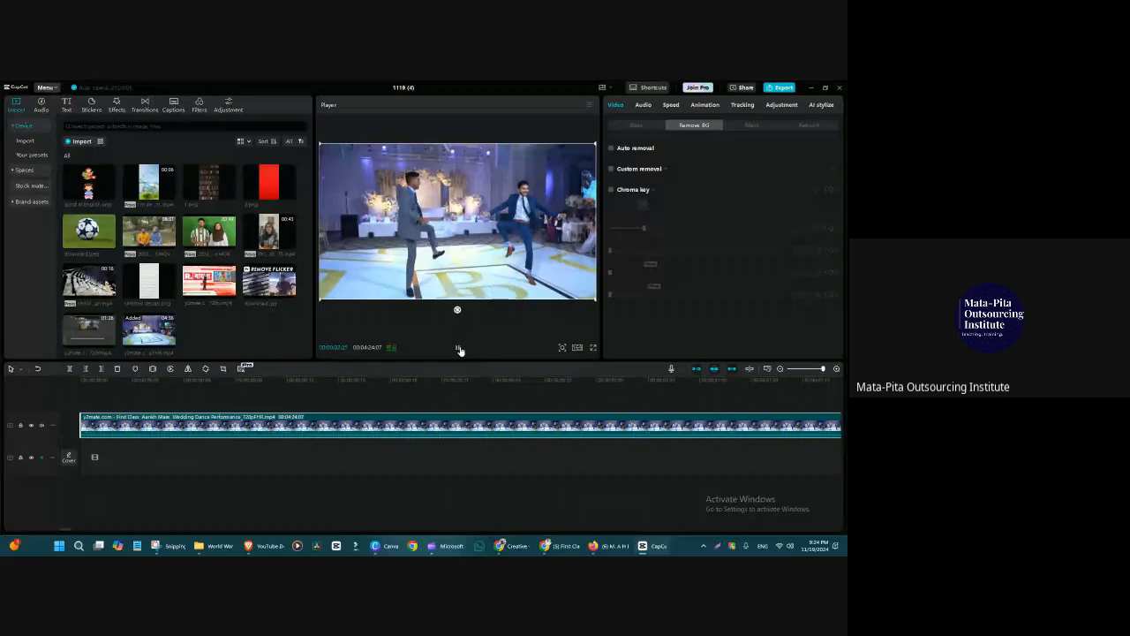
click(42, 425)
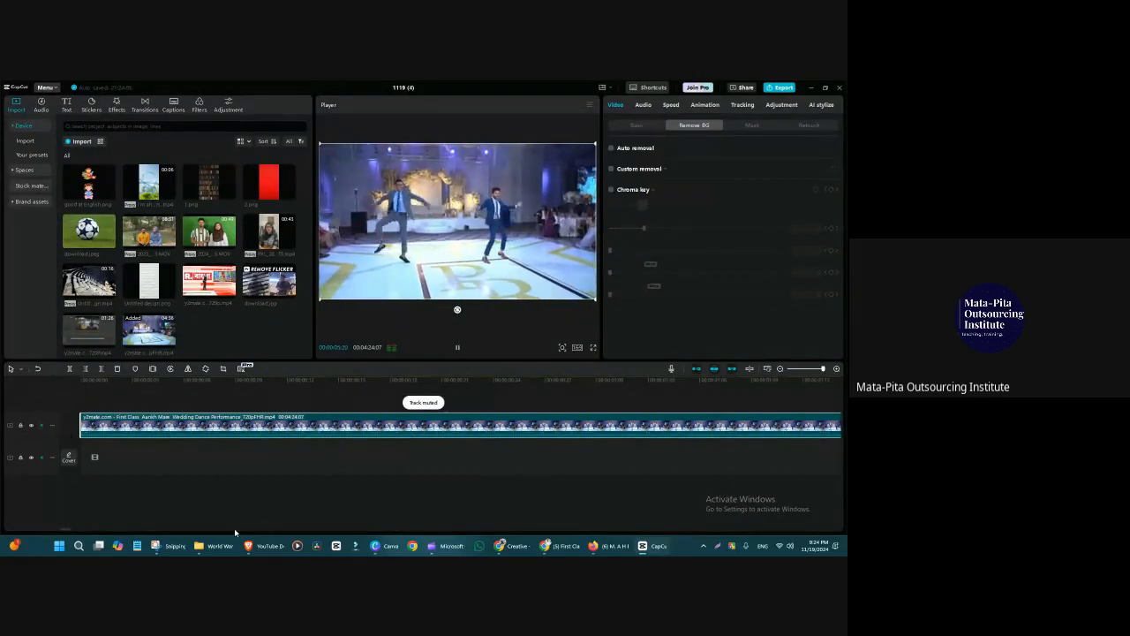
- Preview the processed wedding dance clip at several points further along the timeline
click(80, 530)
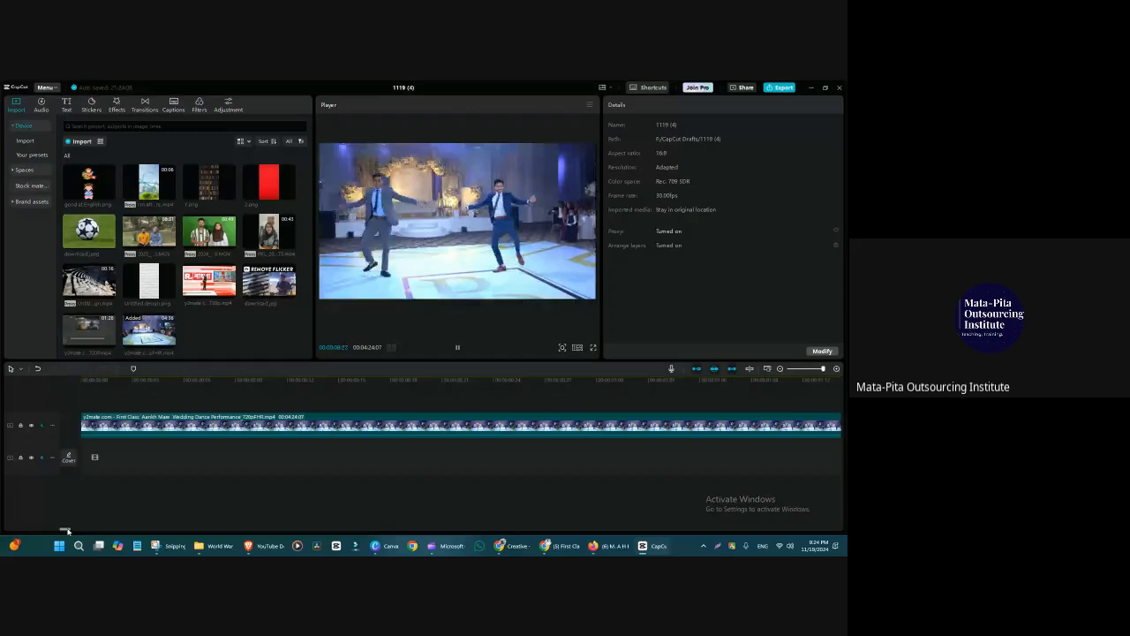
drag(66, 530, 108, 530)
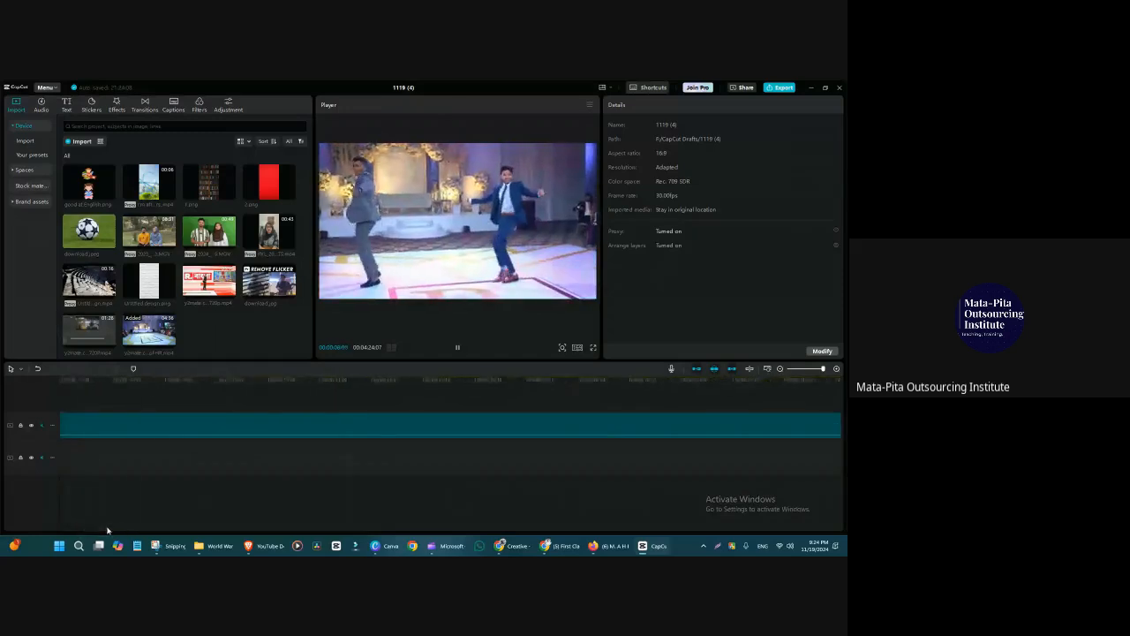
click(277, 397)
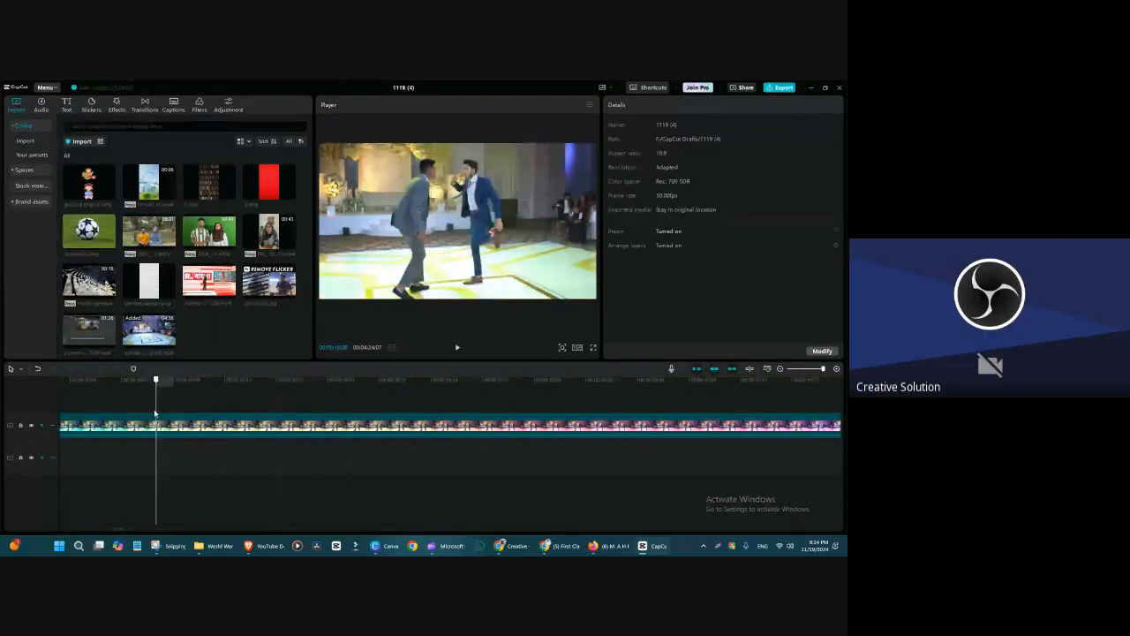
scroll(141, 430, right, 3)
click(221, 443)
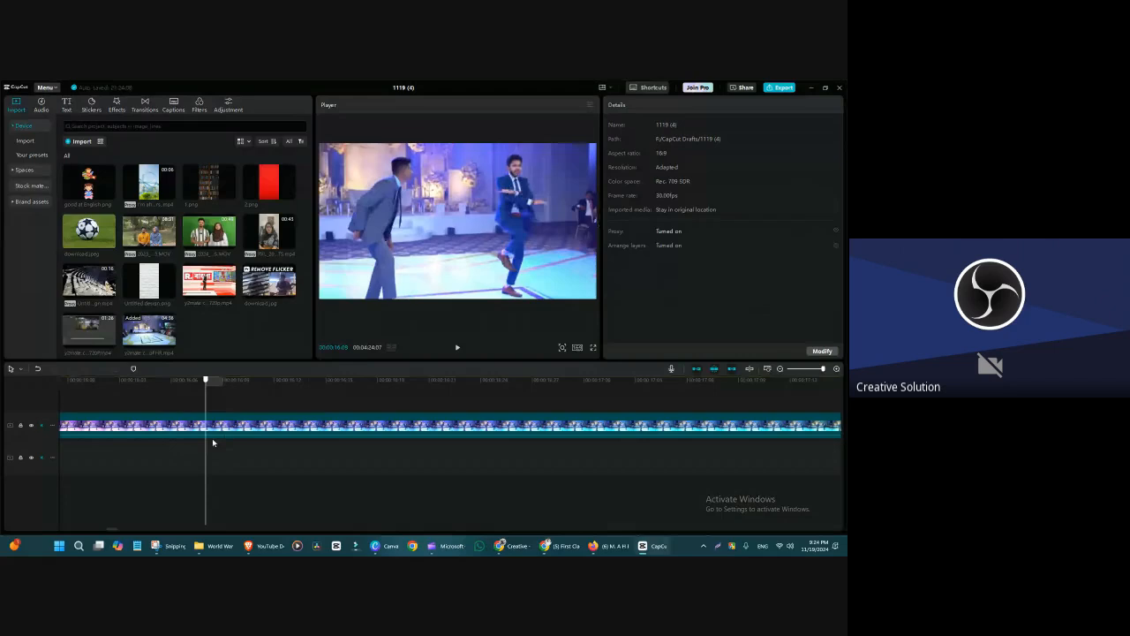
- Add the original wedding dance video on a track above the processed clip, aligned to the timeline's start
drag(166, 332, 7, 402)
scroll(82, 423, right, 3)
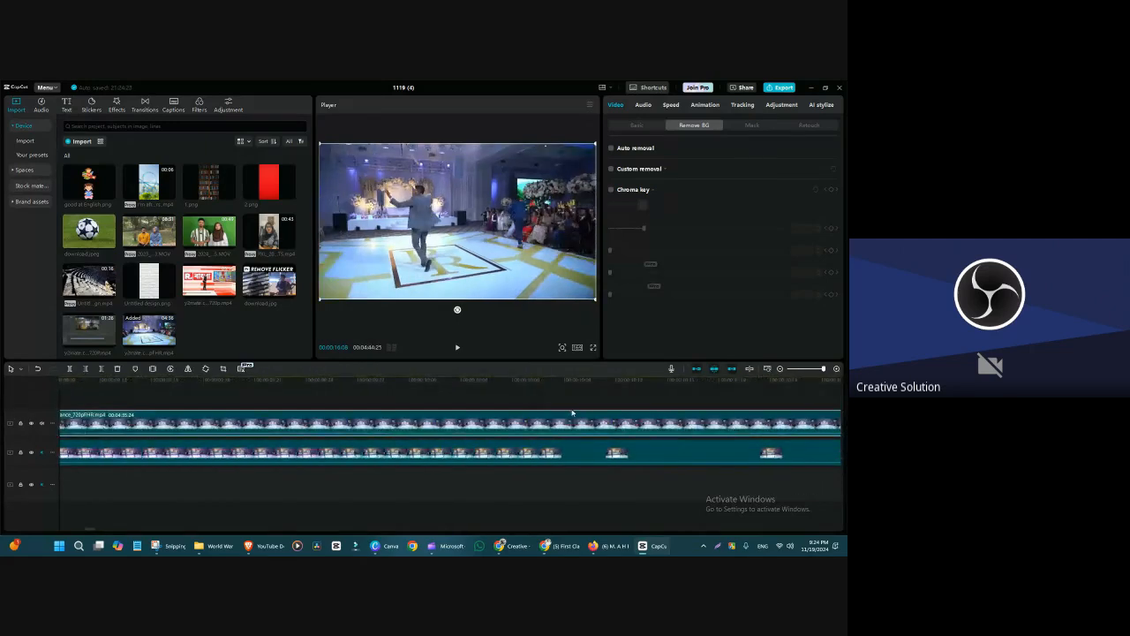
click(767, 368)
drag(385, 424, 366, 423)
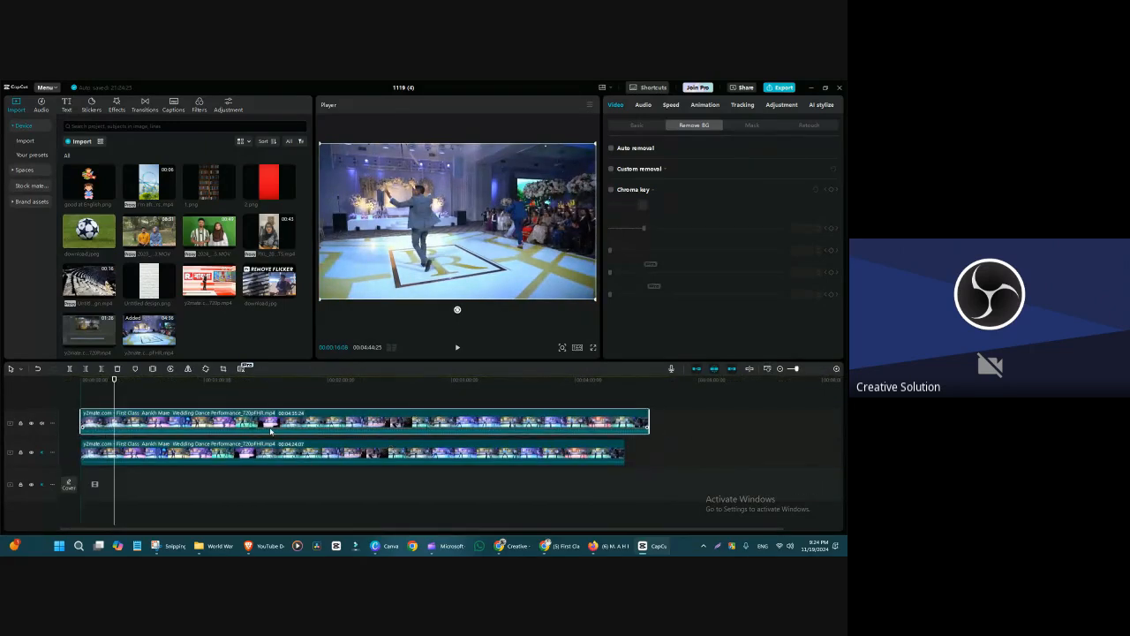
- Play the original clip on the upper track from several points with that track muted
click(241, 415)
key(space)
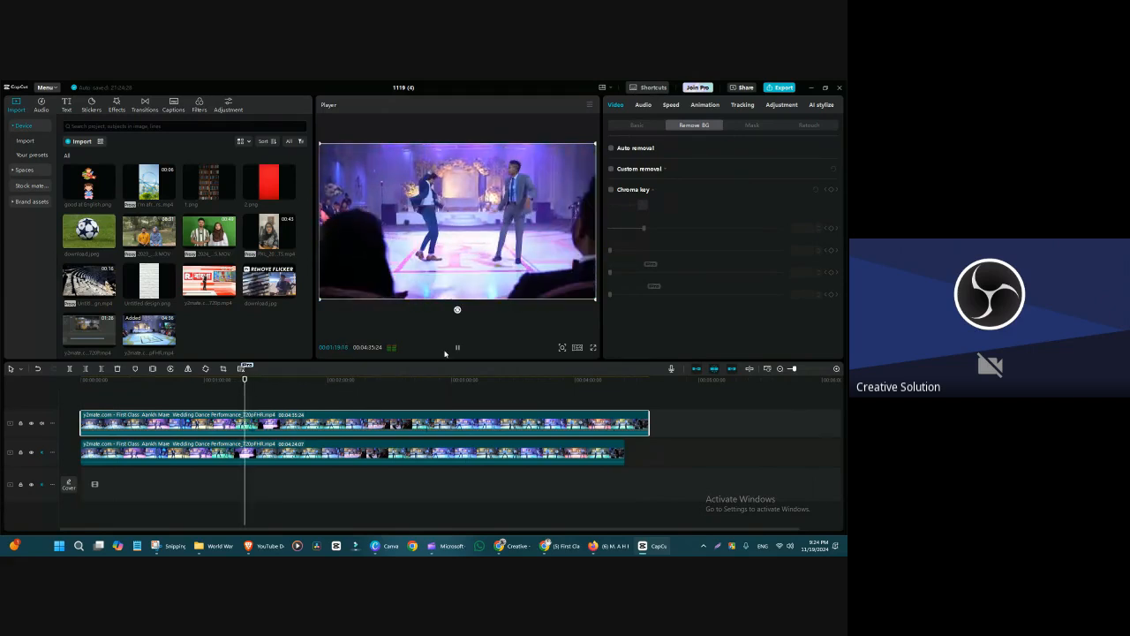
click(41, 423)
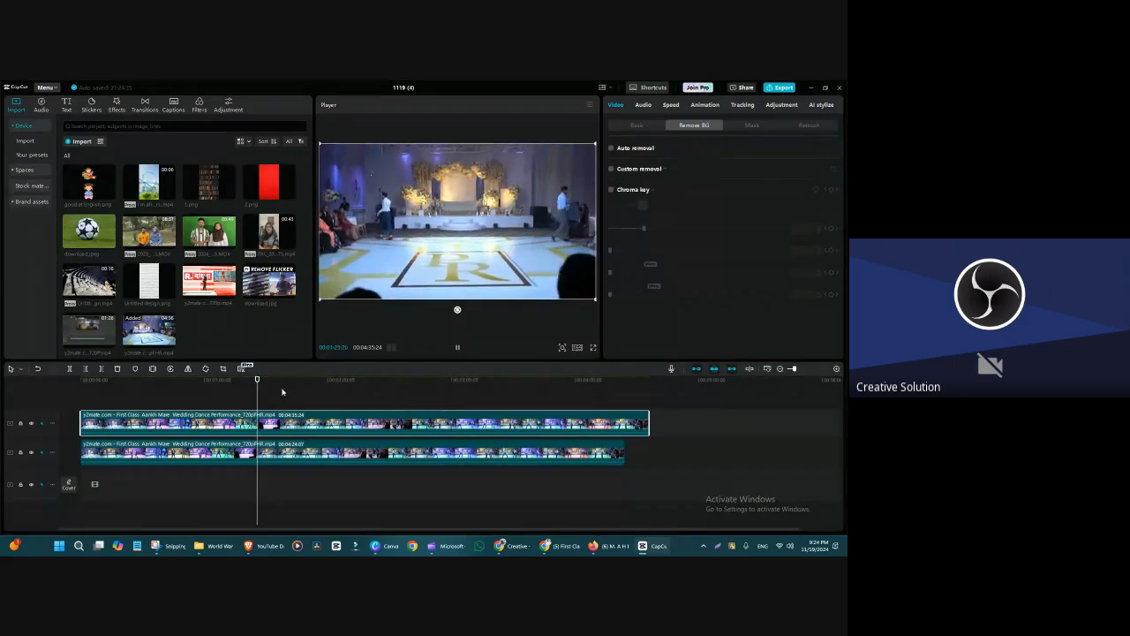
drag(290, 392, 324, 401)
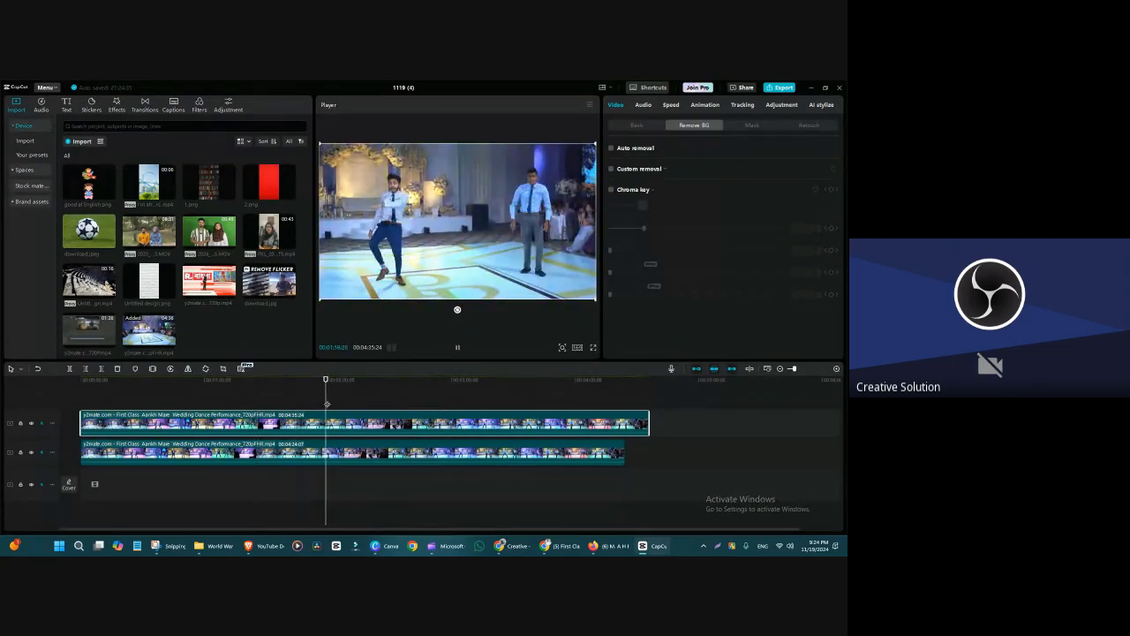
key(space)
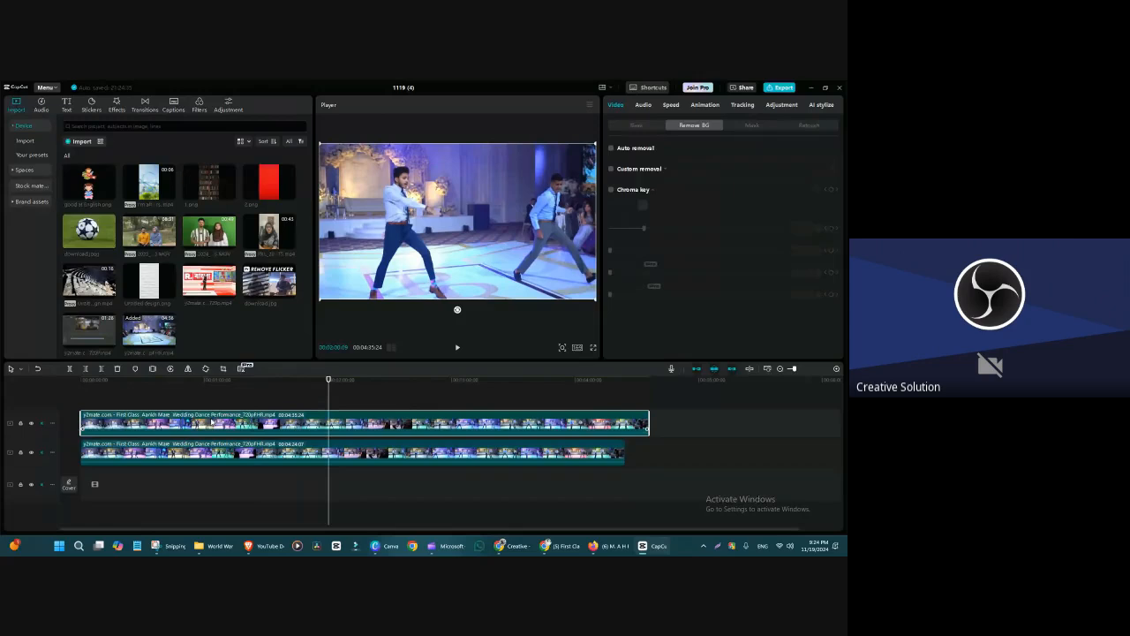
- Unmute and hide the upper track, and play the processed clip beneath it for comparison
click(41, 425)
click(41, 425)
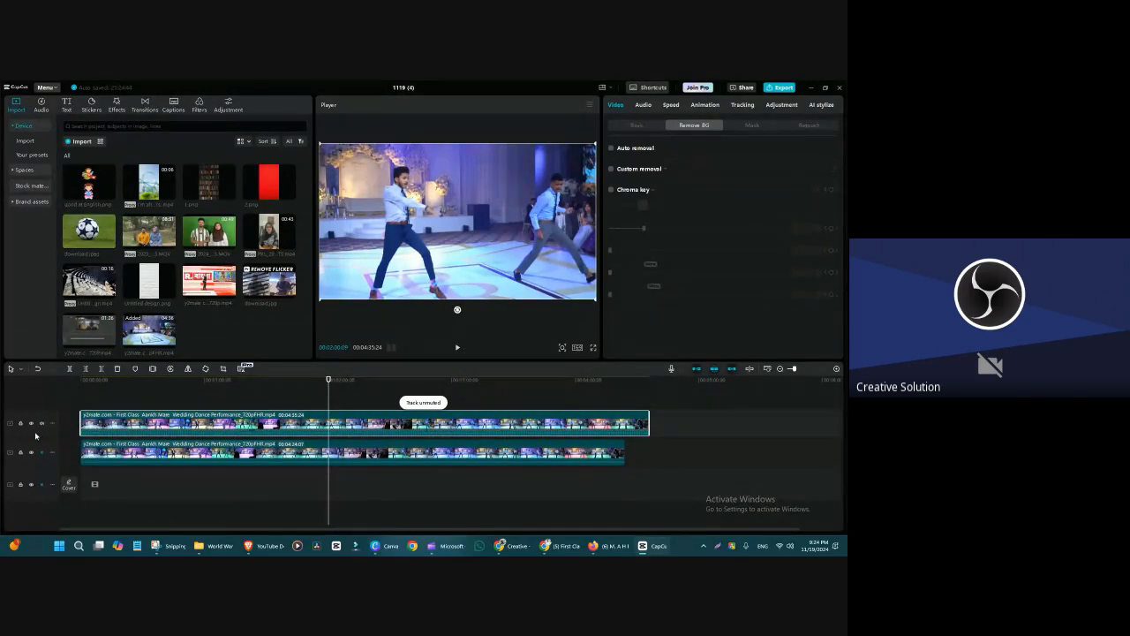
click(32, 425)
click(457, 347)
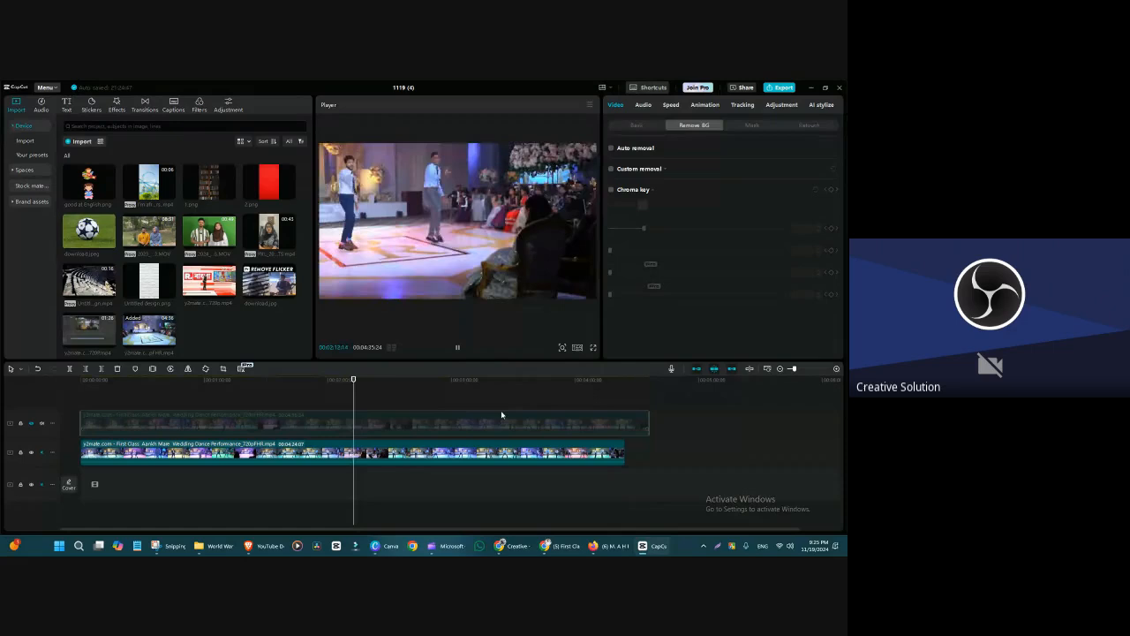
- Trim the end of the upper original clip to match the lower clip and set the playhead to 00:02:14:05
drag(650, 418, 626, 417)
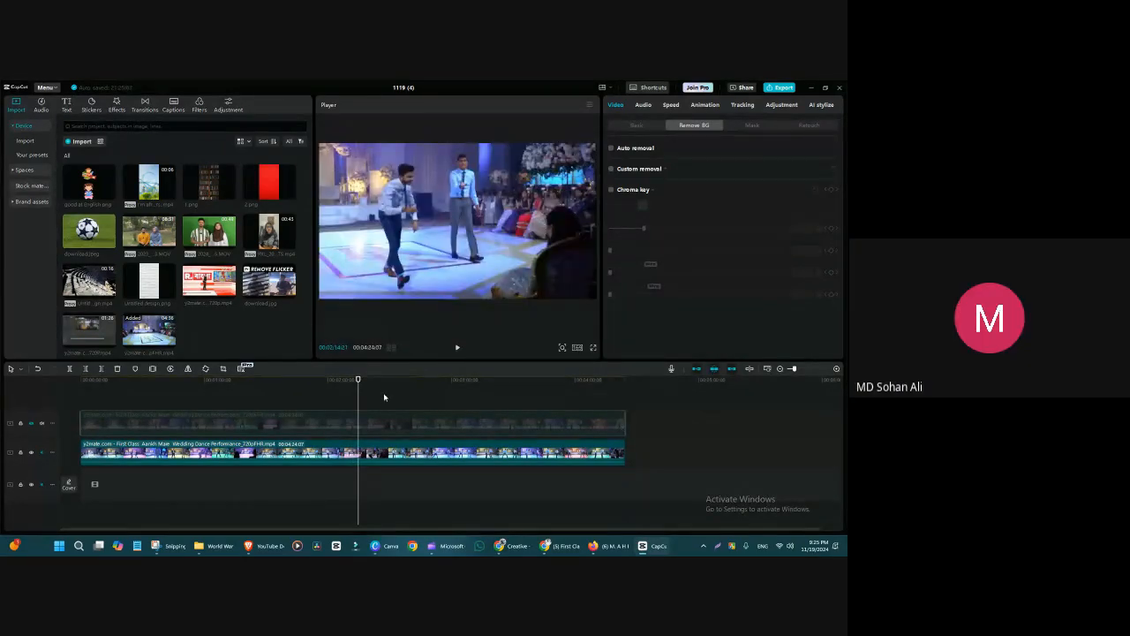
drag(361, 390, 357, 389)
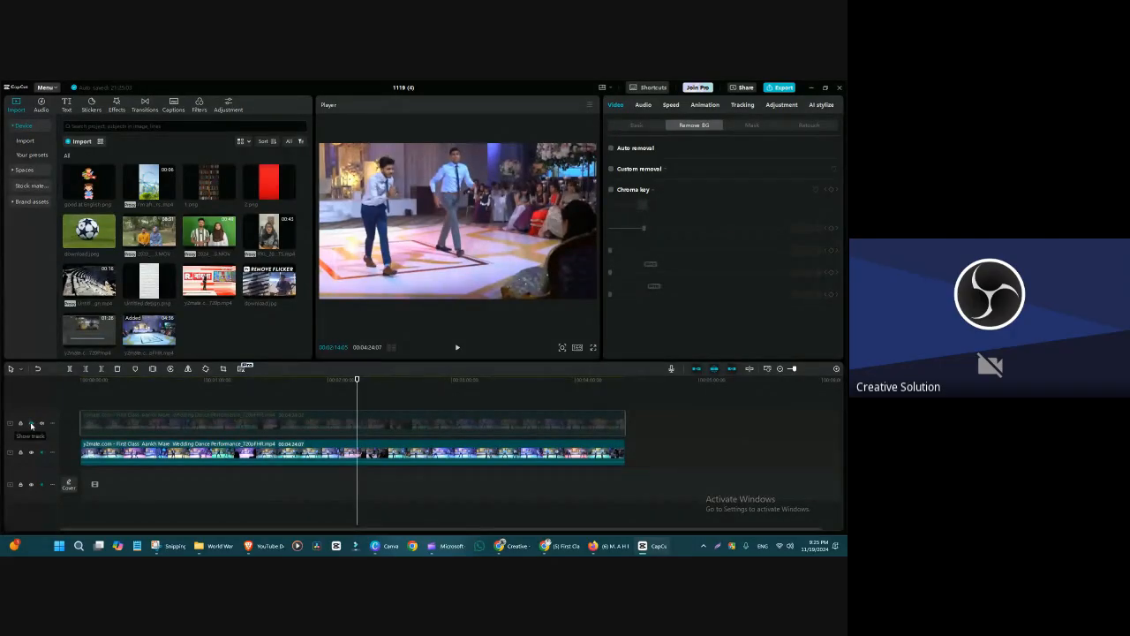
- Show the upper track again and play the original clip muted from the same point
click(31, 424)
key(space)
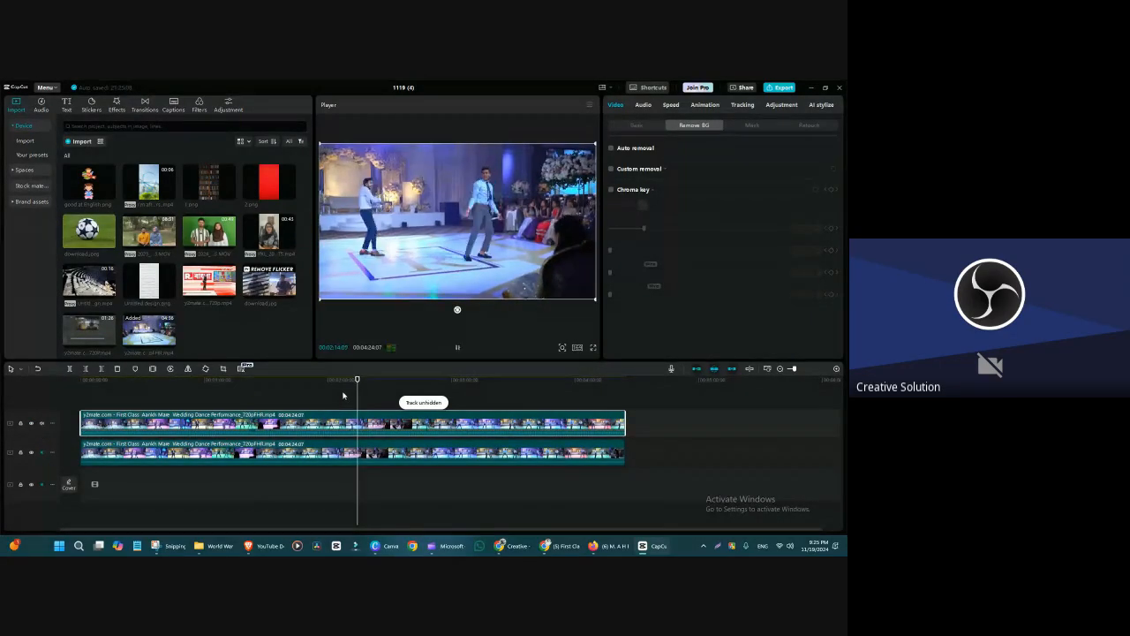
click(40, 424)
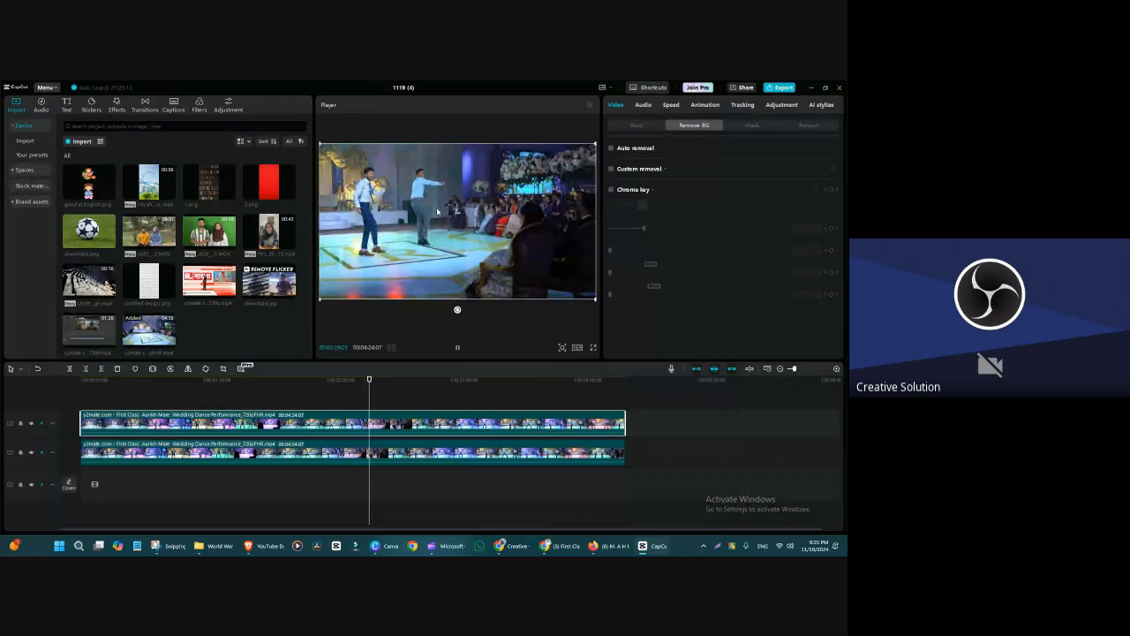
key(space)
- Unmute the upper track, hide it and play the processed clip's version of the following passage
click(42, 423)
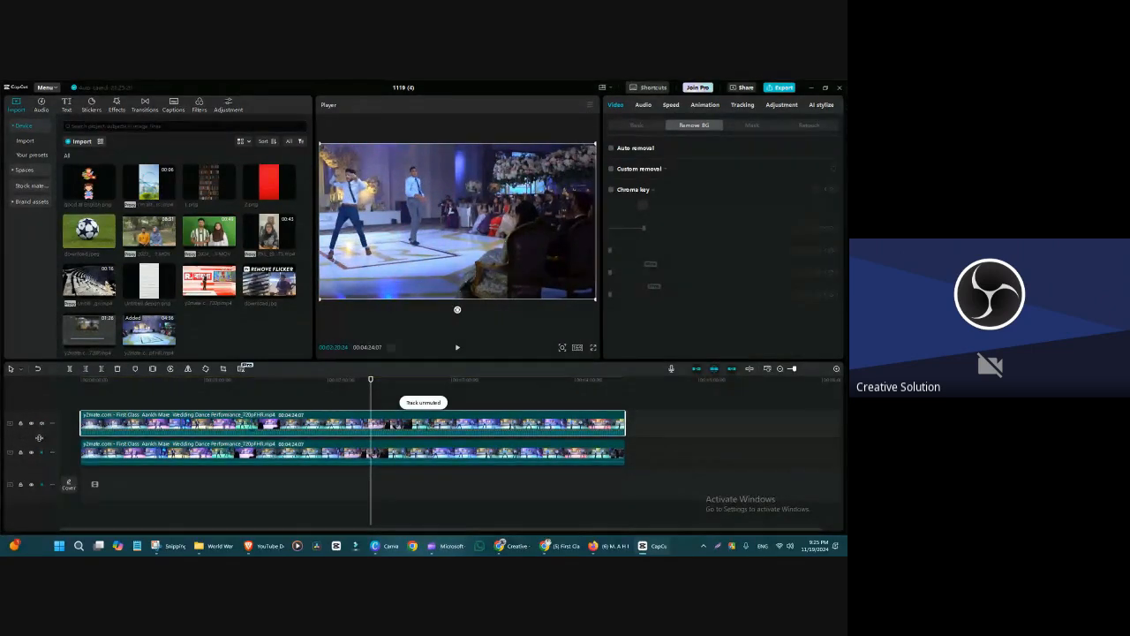
click(30, 424)
click(459, 348)
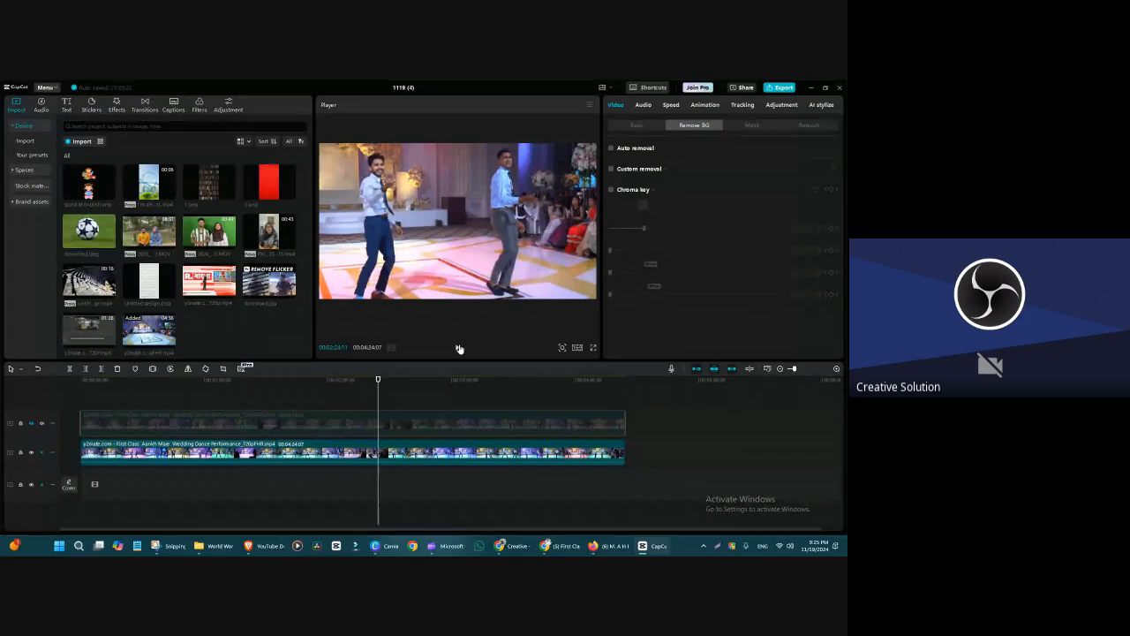
- Pause playback, show the upper track again and delete the original clip from it
click(460, 349)
click(31, 424)
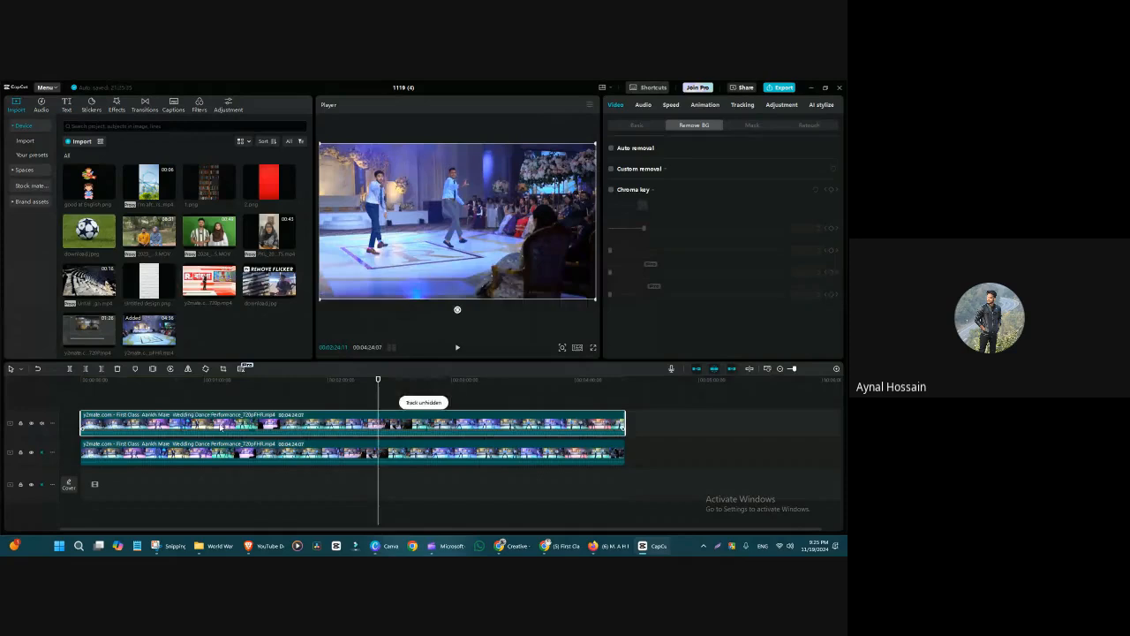
key(Delete)
click(605, 424)
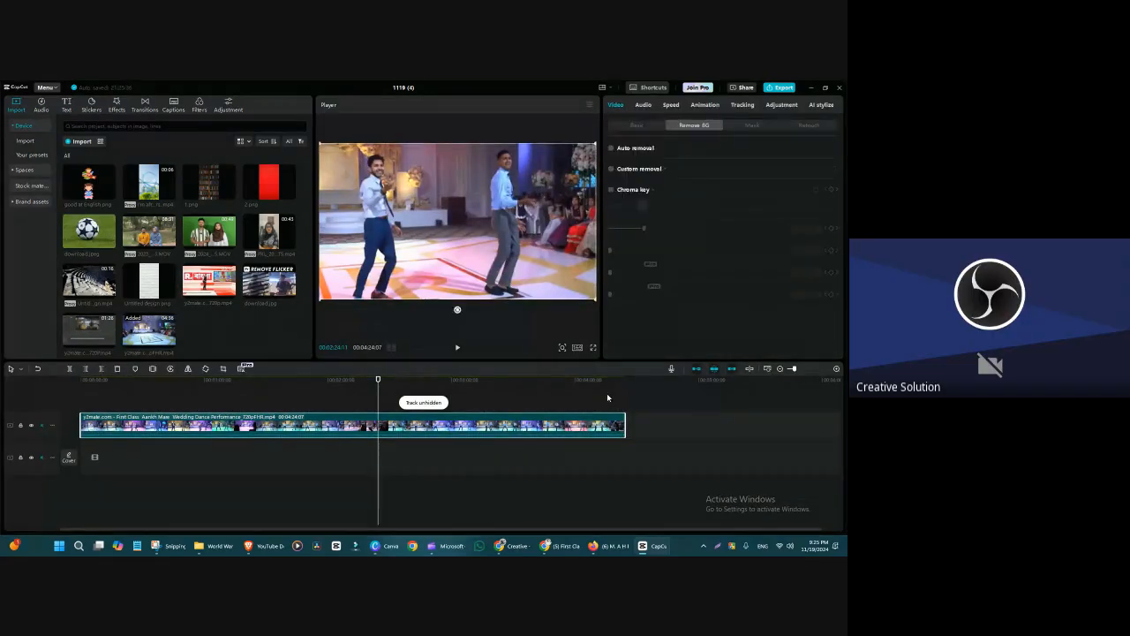
- Review the remaining dance clip's Basic video settings from Transform to AI movement, with the player and settings areas enlarged
drag(617, 359, 603, 427)
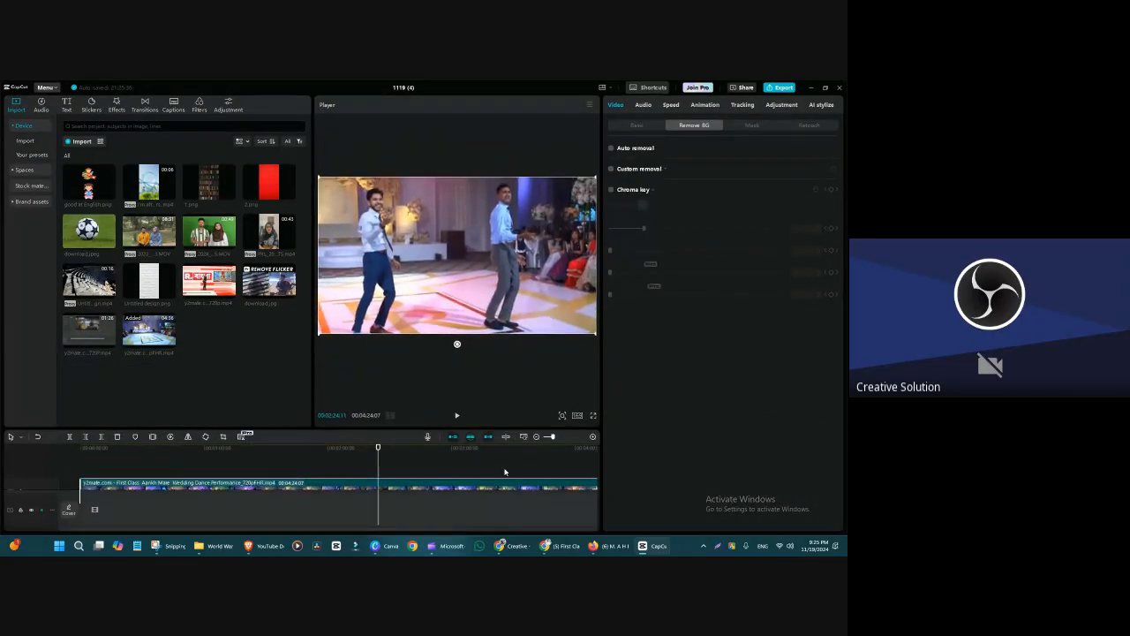
scroll(505, 482, down, 2)
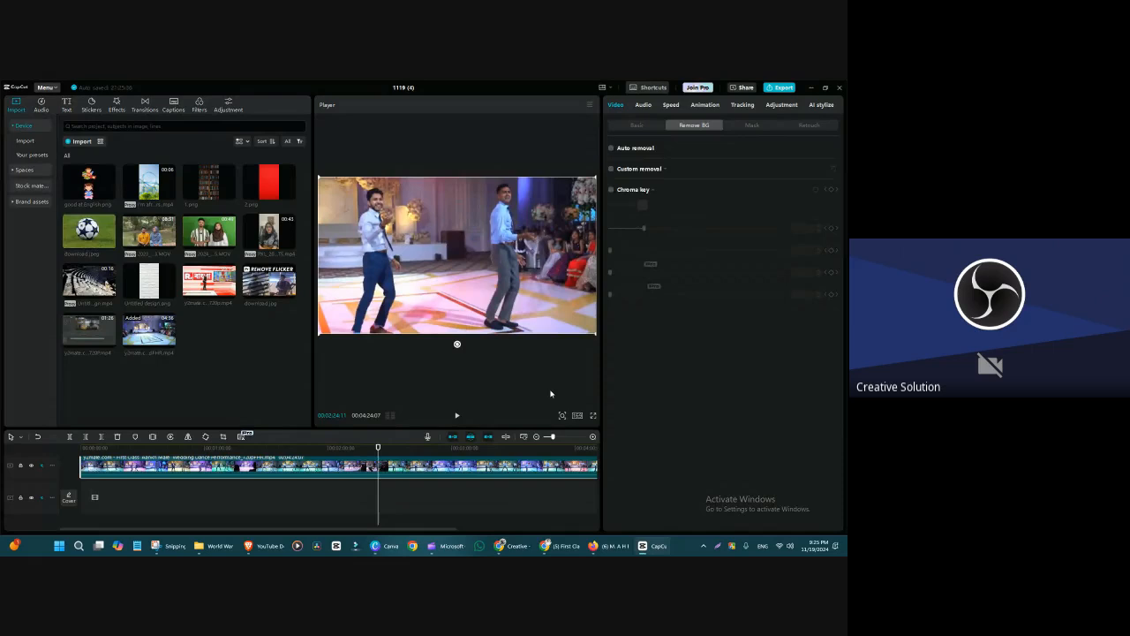
click(638, 125)
scroll(723, 380, down, 10)
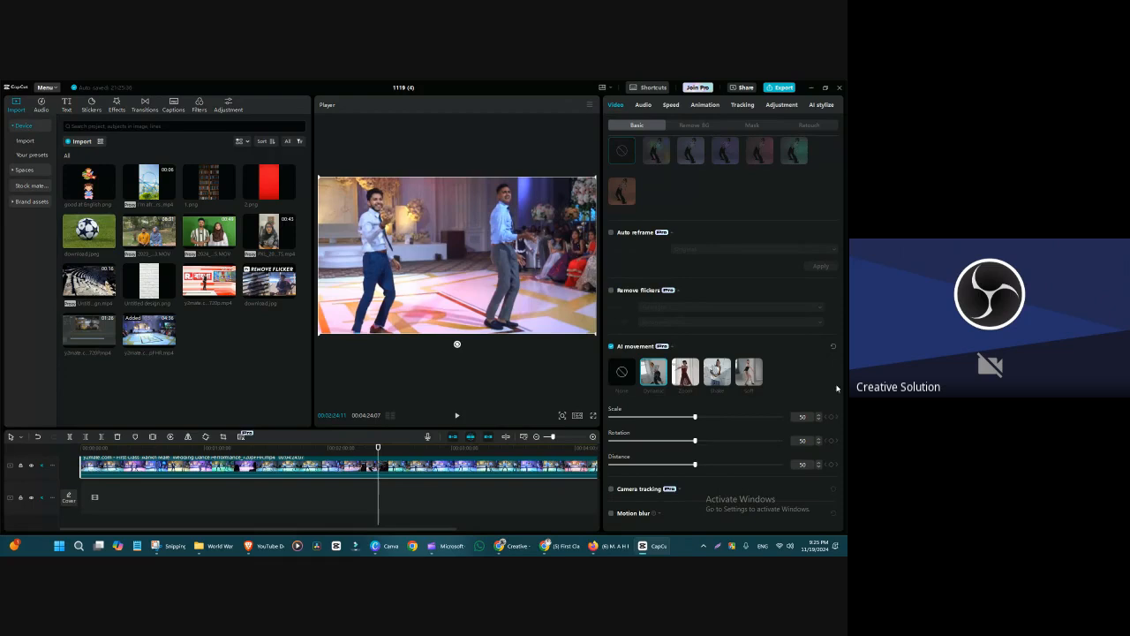
scroll(840, 397, up, 1)
scroll(841, 397, up, 8)
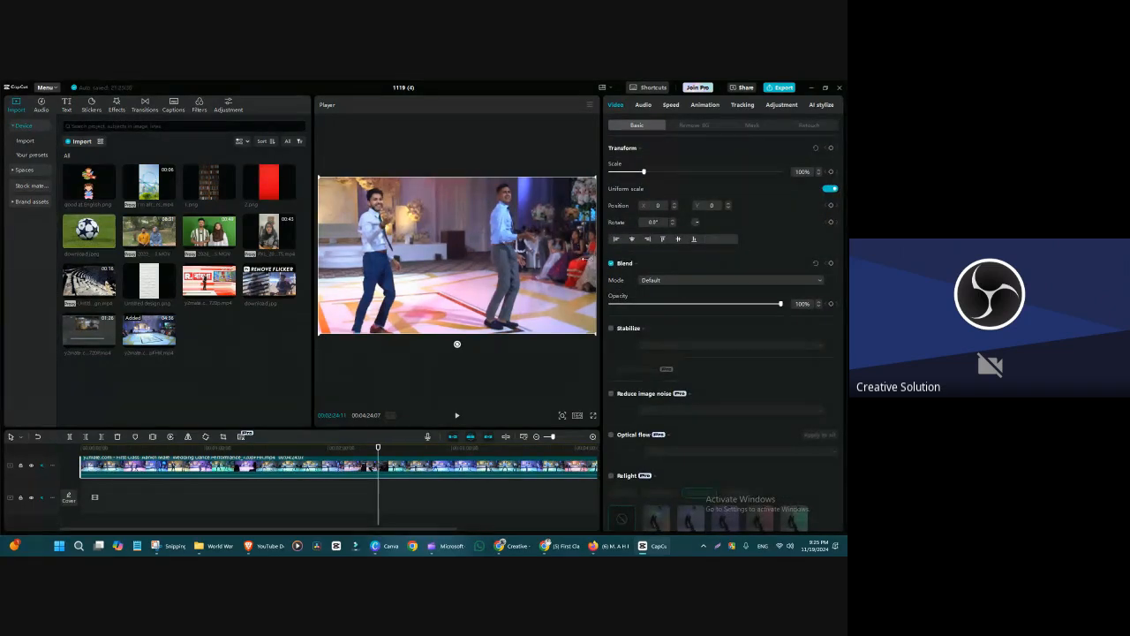
drag(600, 257, 533, 262)
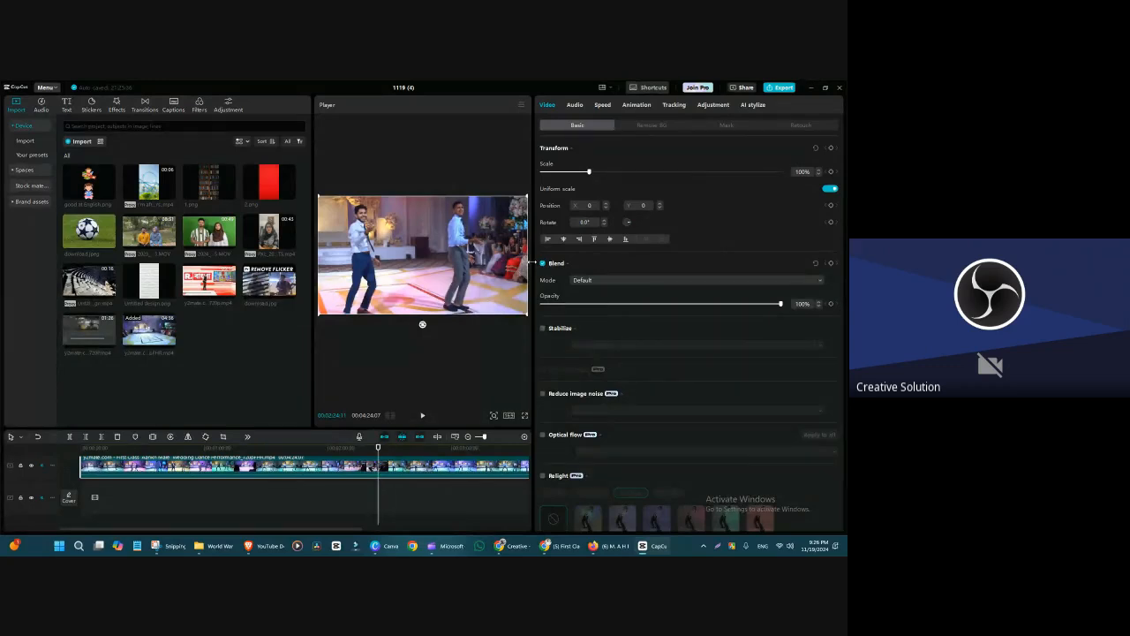
drag(533, 263, 549, 263)
scroll(641, 275, down, 3)
scroll(642, 276, up, 3)
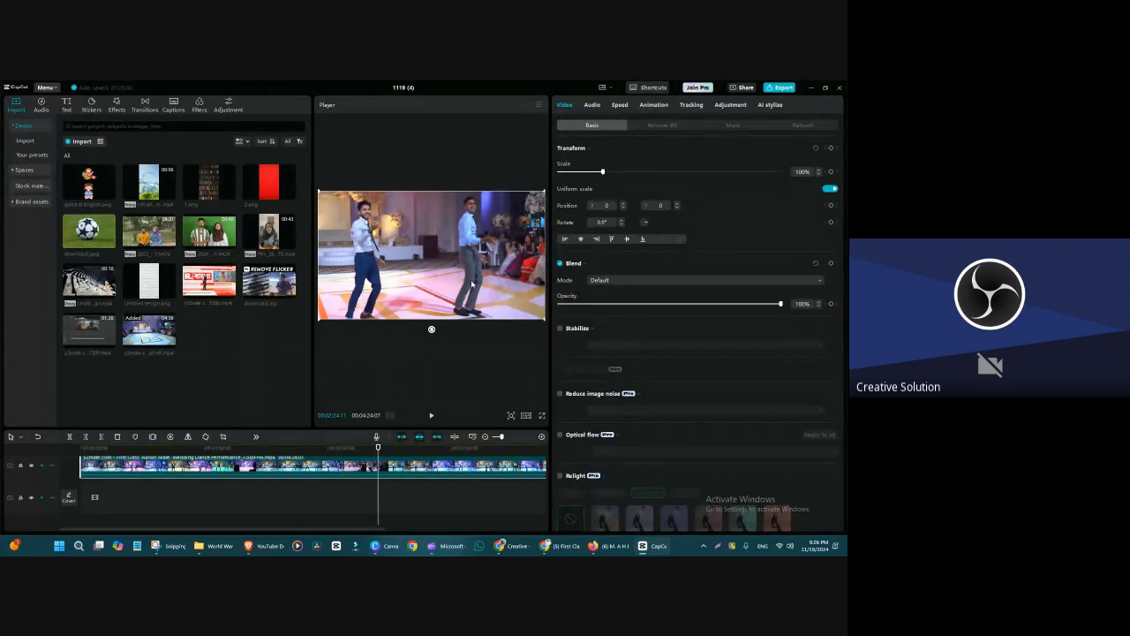
- Place the football image download.jpeg above the dance clip and extend its duration to 00:01:30:03
drag(109, 240, 266, 453)
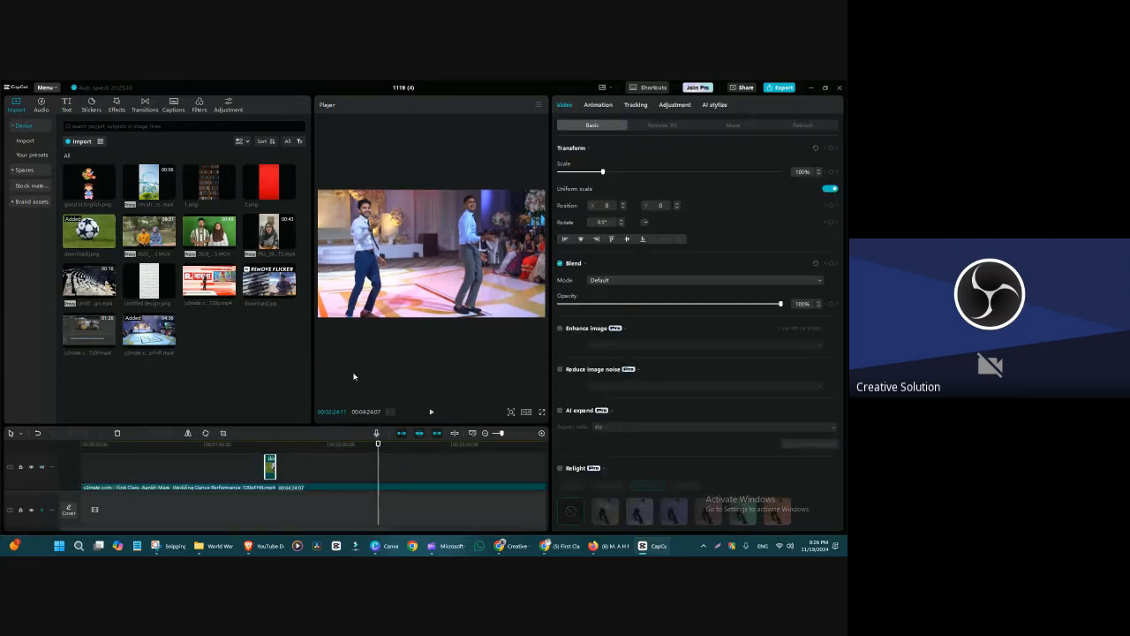
drag(436, 429, 397, 373)
drag(451, 425, 453, 425)
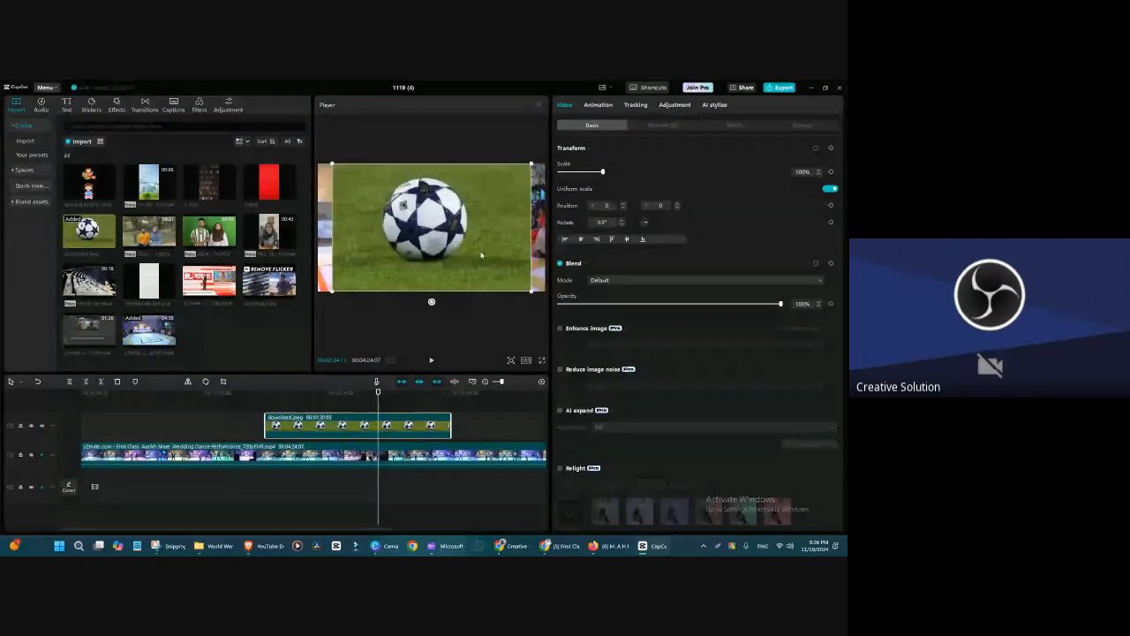
- Scale the football image to 67% and position it at X 138, Y 0 over the dancers
drag(387, 179, 486, 280)
mouse_move(603, 171)
mouse_down()
mouse_move(712, 172)
mouse_move(624, 171)
mouse_move(645, 177)
mouse_move(584, 187)
mouse_move(689, 177)
mouse_move(588, 181)
mouse_move(606, 174)
mouse_move(587, 172)
mouse_up()
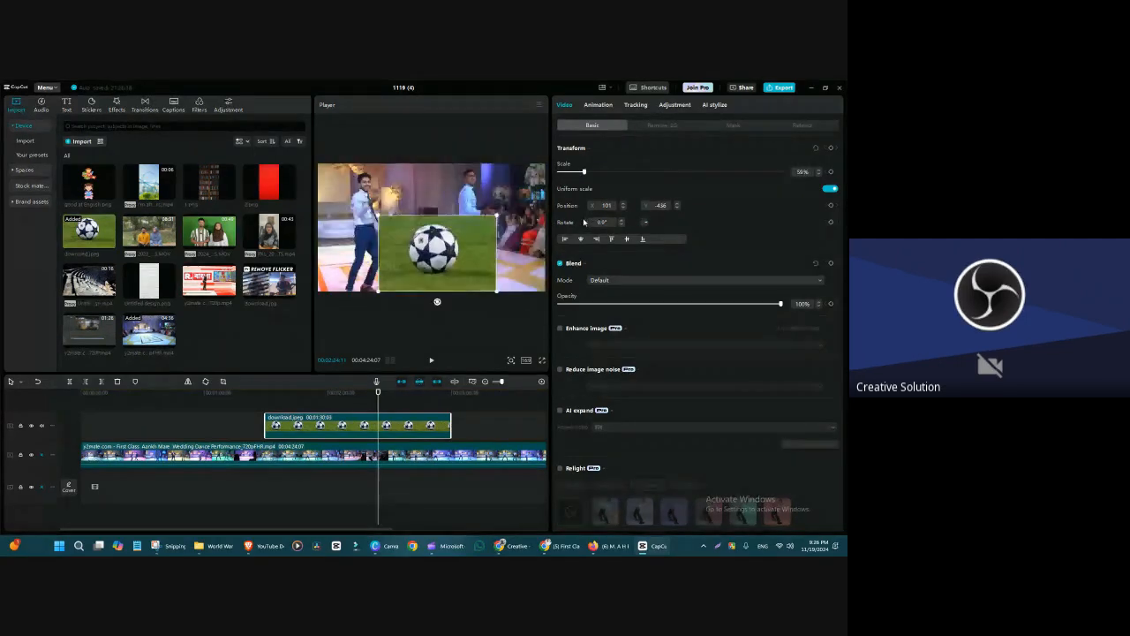
drag(451, 250, 452, 250)
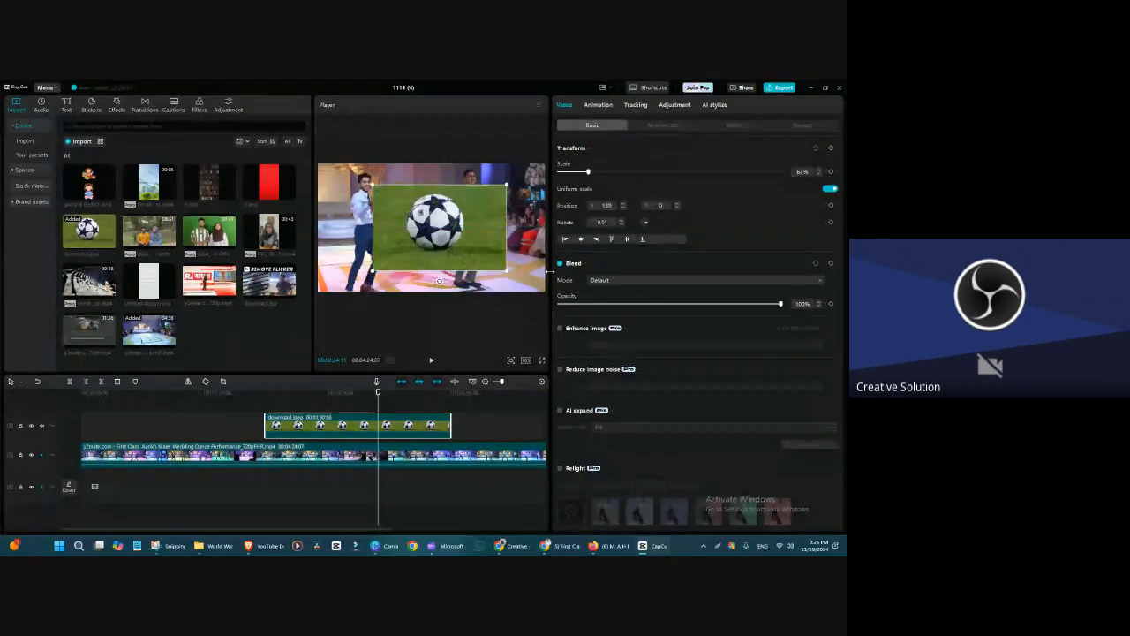
- Try the Brighten, Screen, Darken and Hard light blend modes on the football image at 100% opacity
mouse_move(779, 304)
mouse_down()
mouse_move(636, 304)
mouse_move(786, 306)
mouse_up()
click(717, 286)
click(636, 309)
click(649, 283)
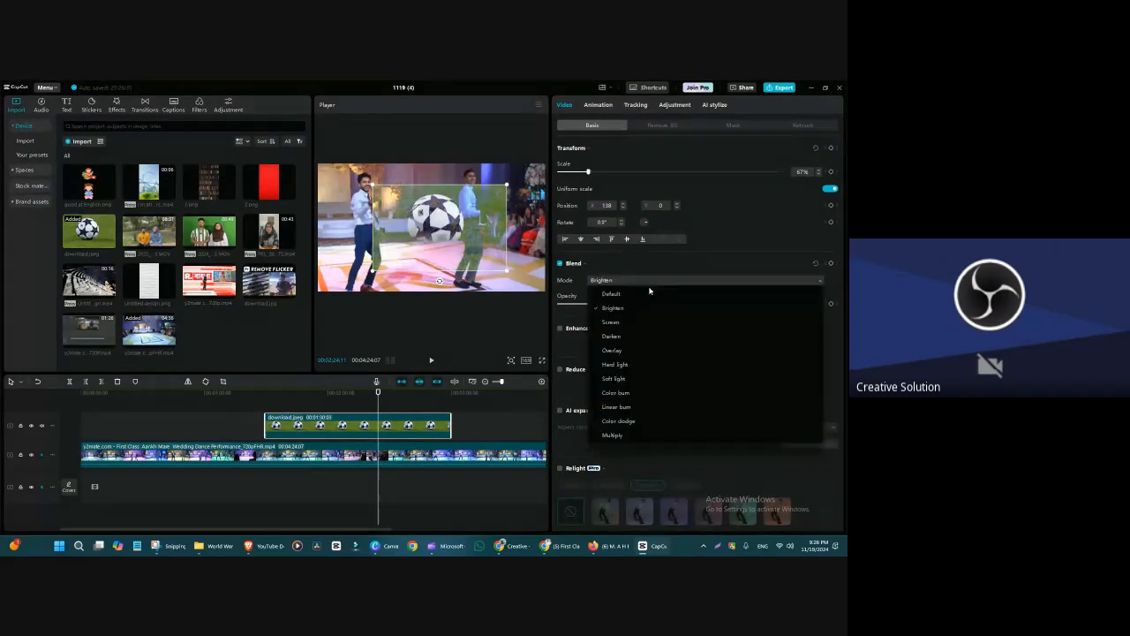
click(636, 322)
click(653, 283)
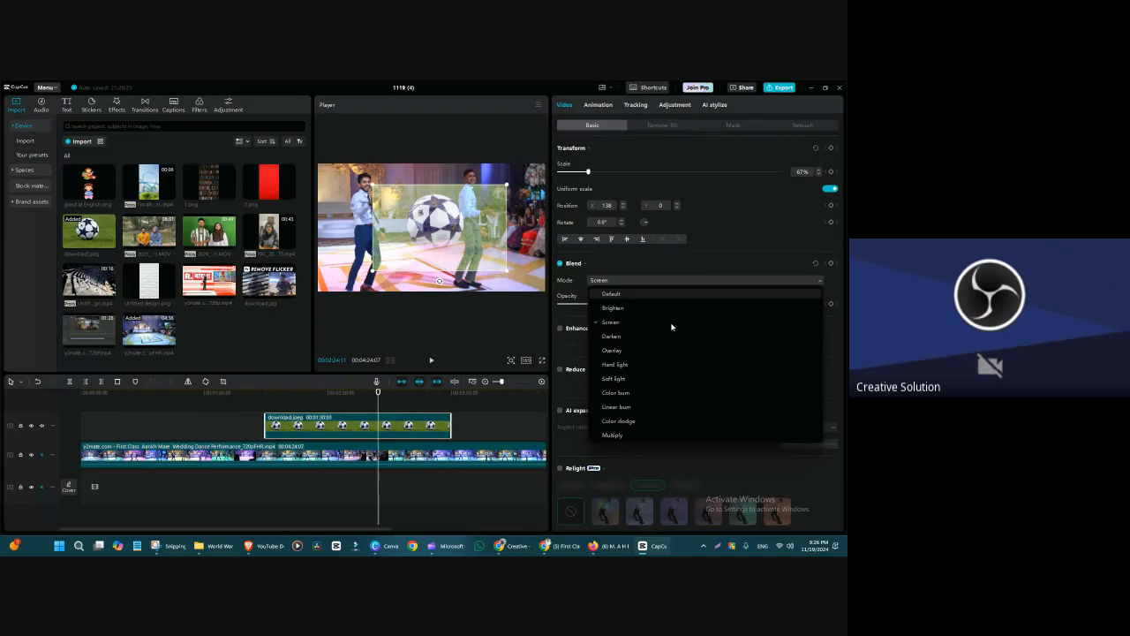
click(668, 336)
click(669, 283)
click(666, 362)
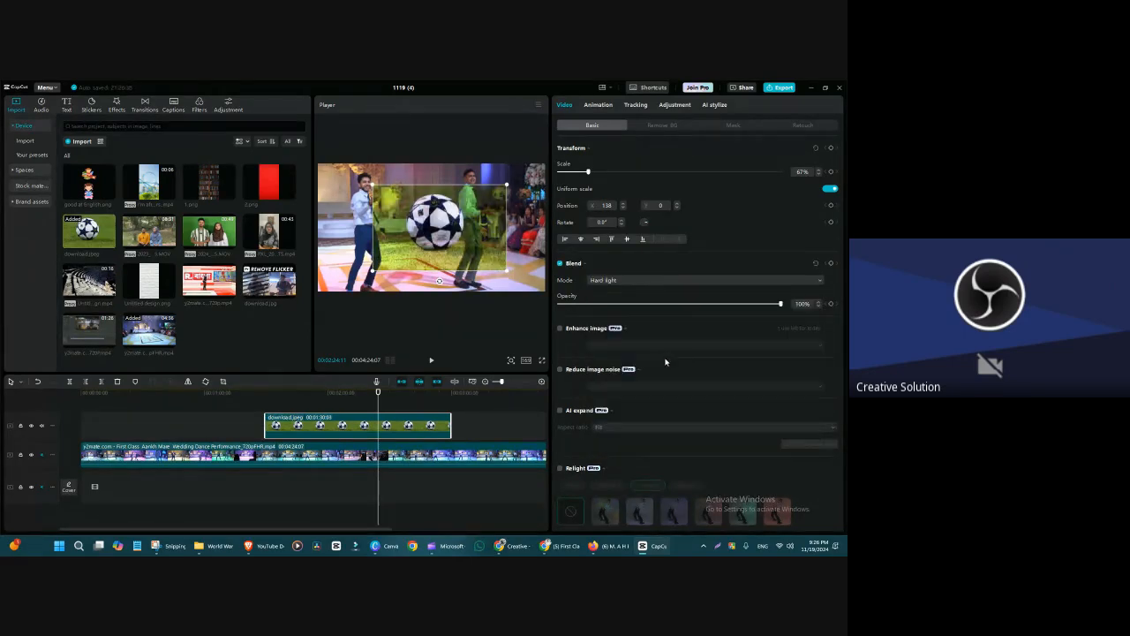
click(655, 283)
click(666, 362)
click(654, 280)
click(658, 364)
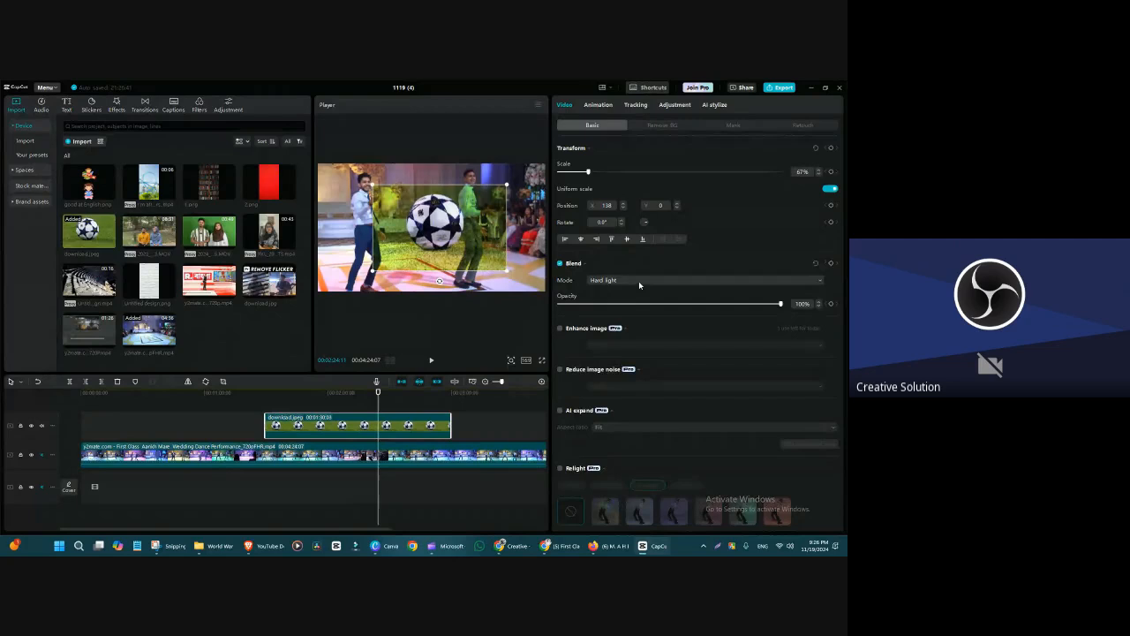
- Compare the Soft light, Color burn and Linear burn blend modes on the football image and settle on Soft light
click(639, 281)
click(645, 378)
click(641, 284)
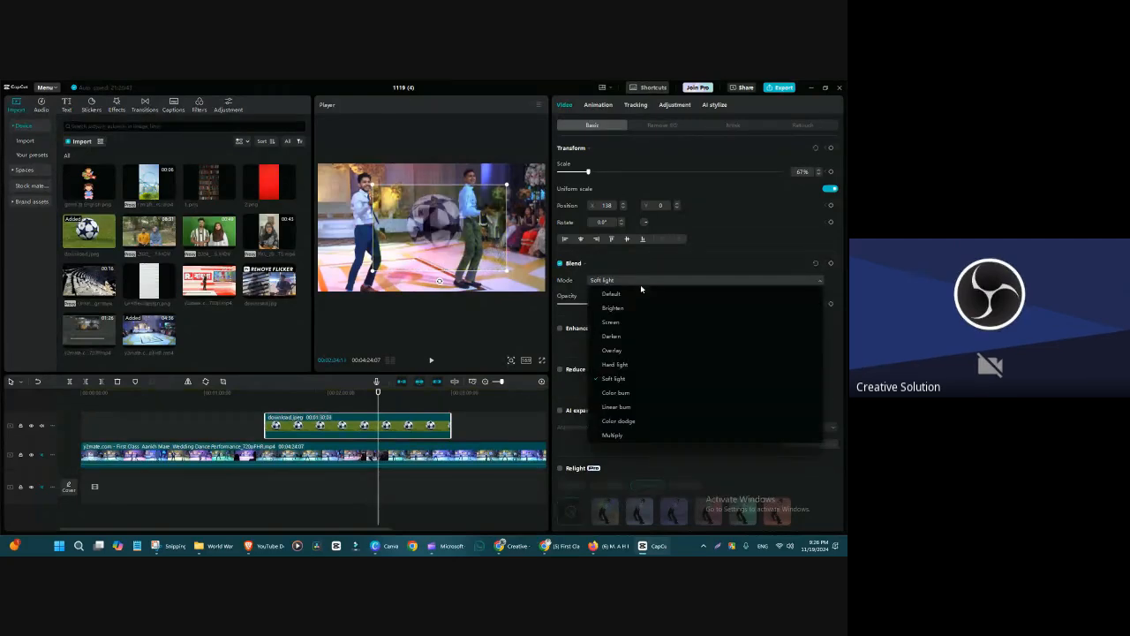
click(655, 391)
click(639, 281)
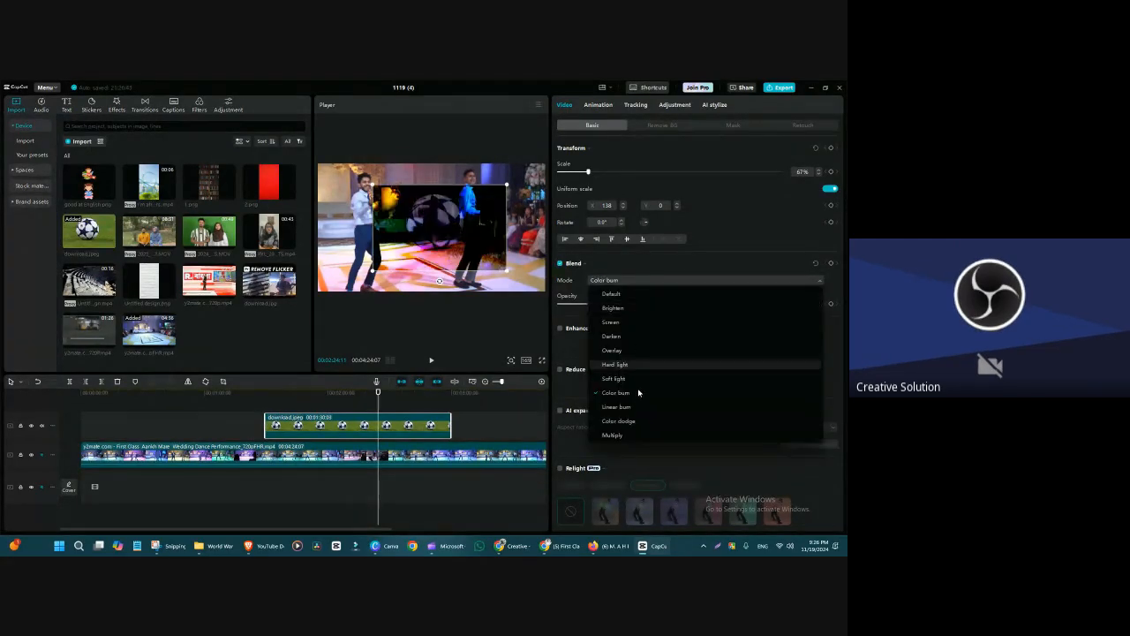
click(639, 404)
click(639, 283)
click(639, 378)
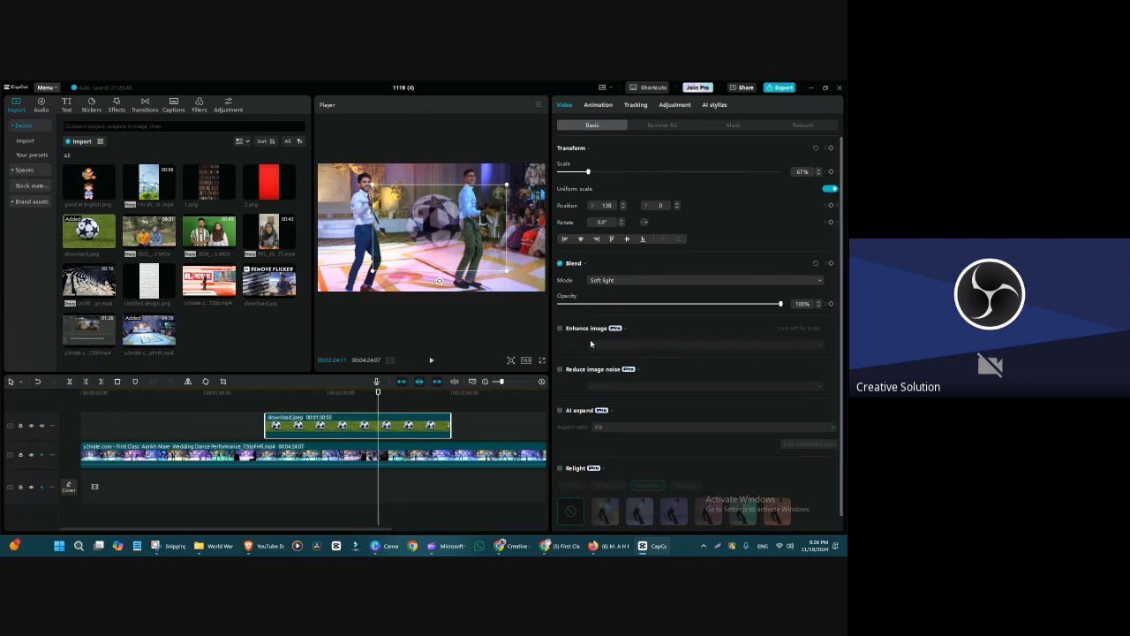
- Toggle Enhance image on and off for the football image and place a second copy of download.jpeg on a new track above it
click(561, 330)
click(561, 330)
drag(89, 231, 283, 408)
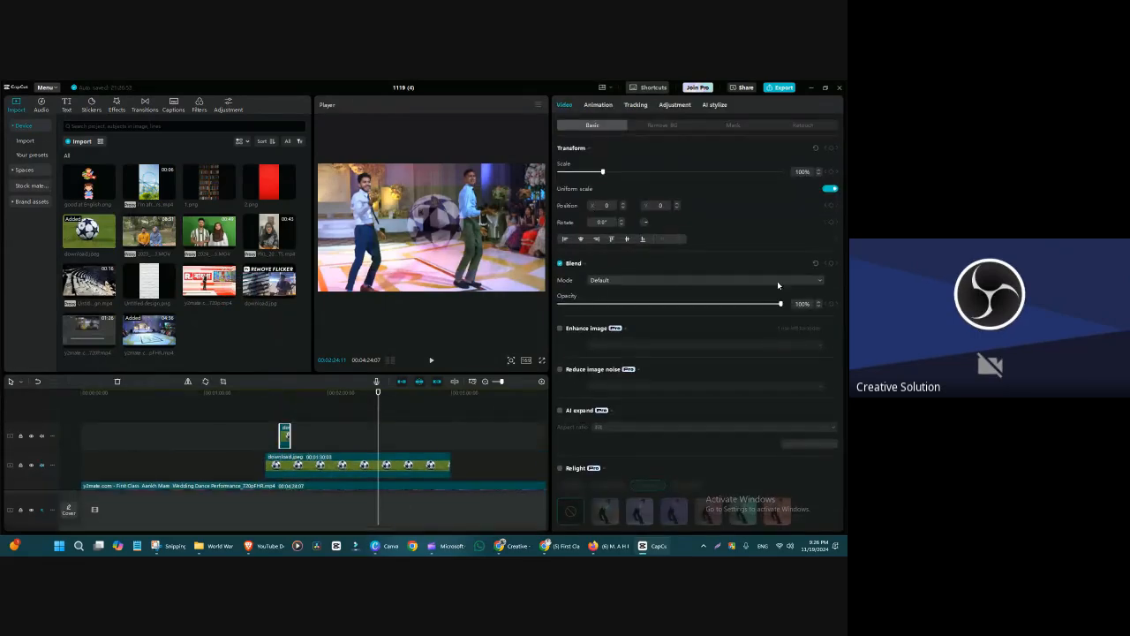
drag(841, 289, 845, 311)
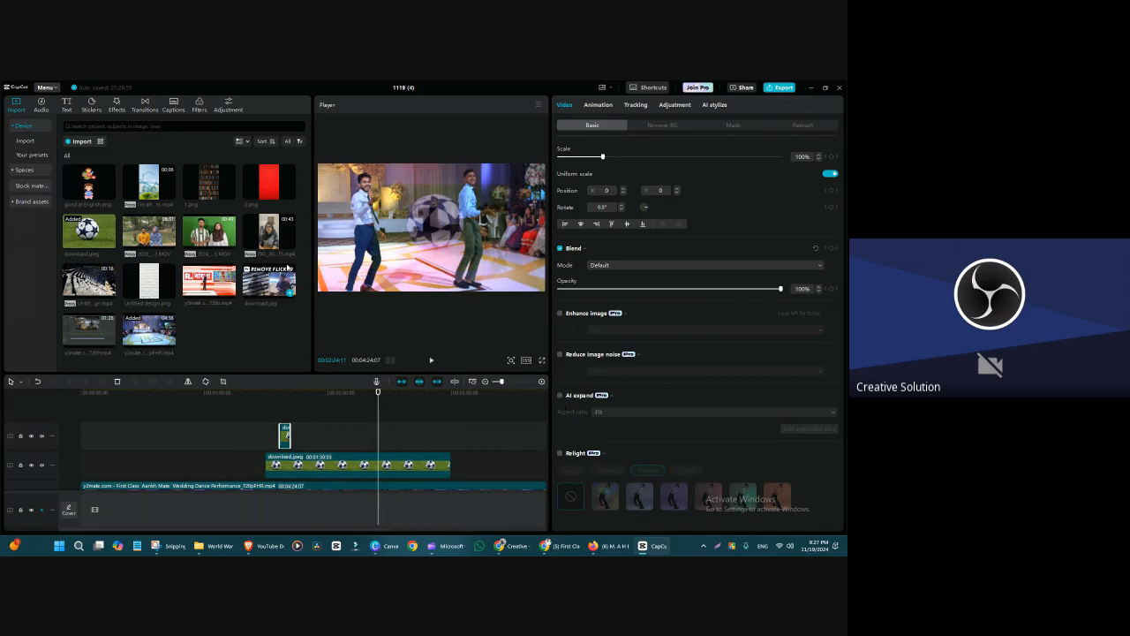
- Place the red image 2.png on a new upper track, extend it to 00:01:20:13 and enable AI expand with a 16:9 aspect ratio
drag(270, 182, 282, 415)
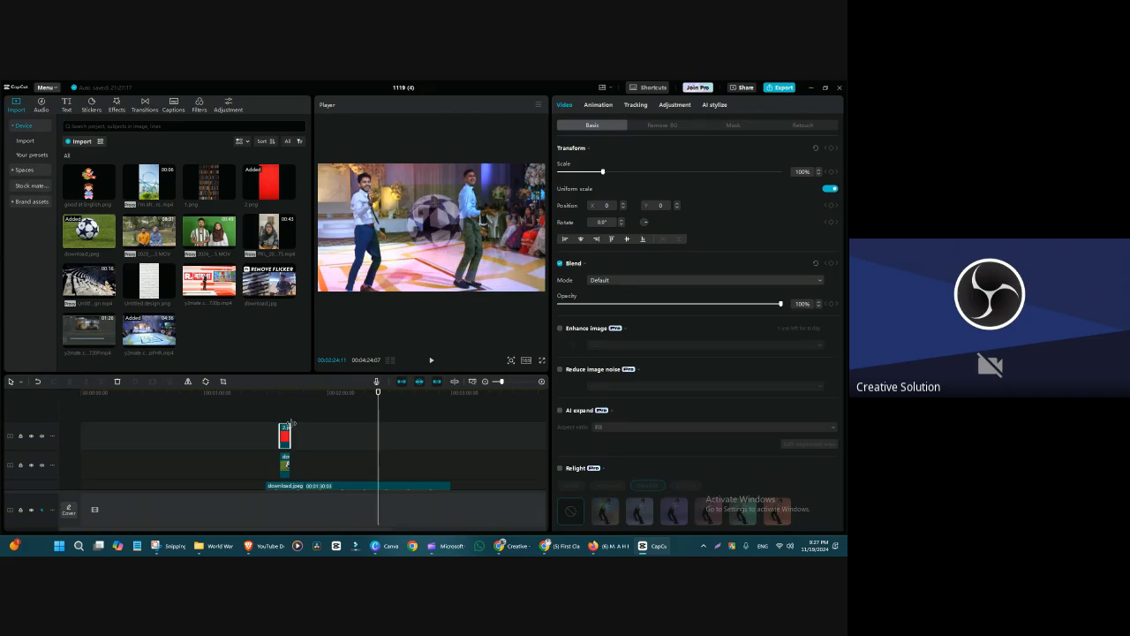
scroll(575, 378, down, 1)
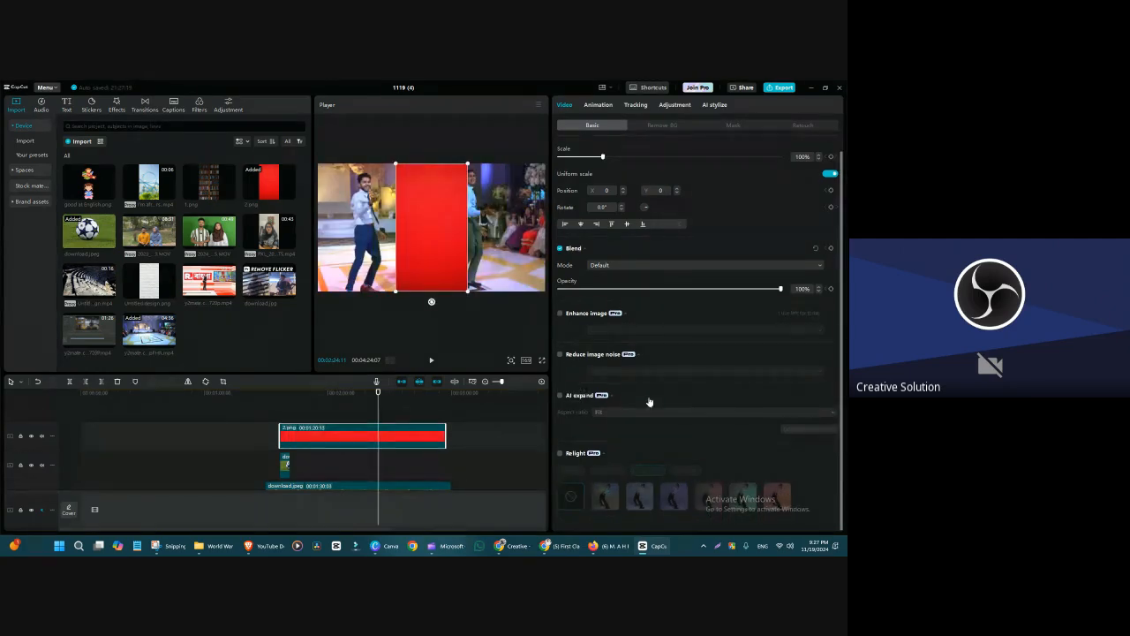
click(560, 395)
click(630, 412)
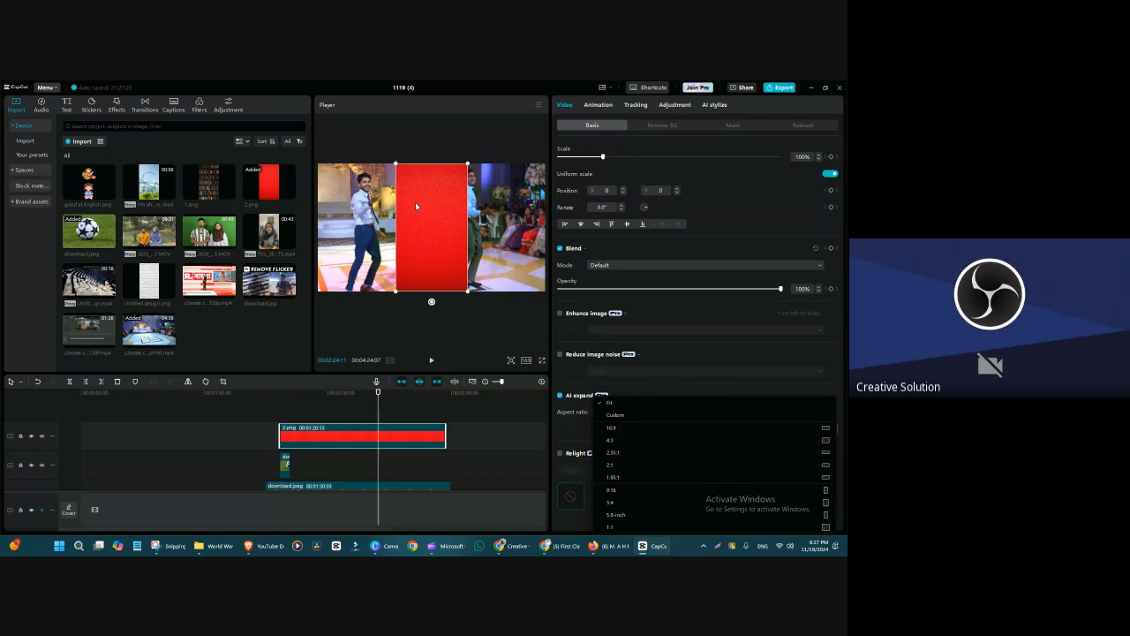
click(621, 428)
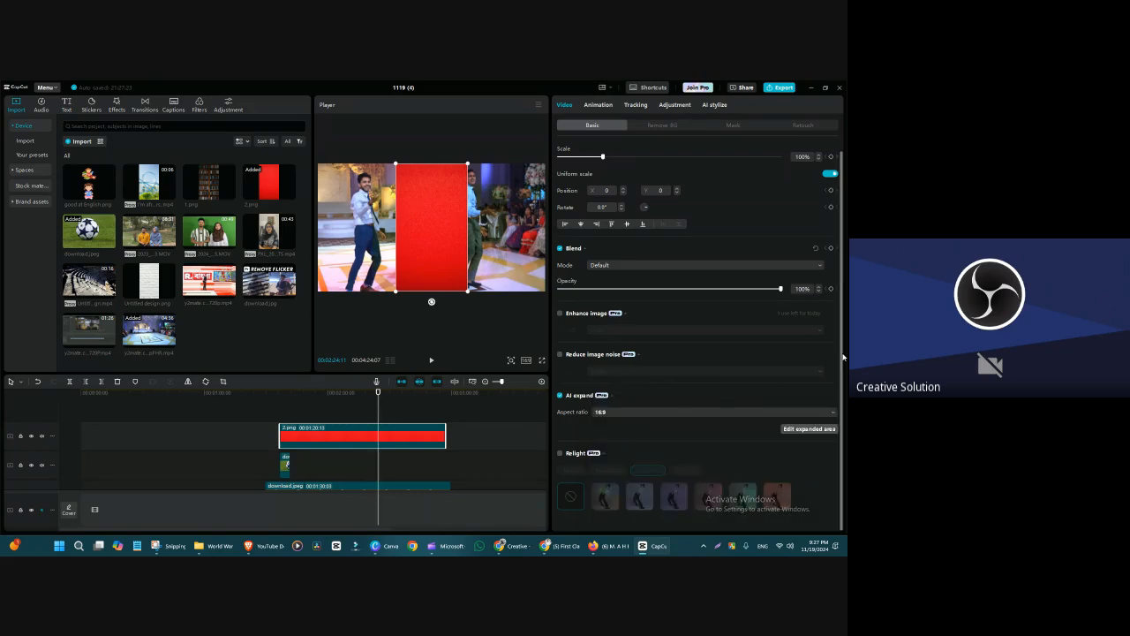
- Try to edit the red image's AI-expanded area, dismiss the sign-in window and retry with the 16:9 ratio reselected
click(794, 430)
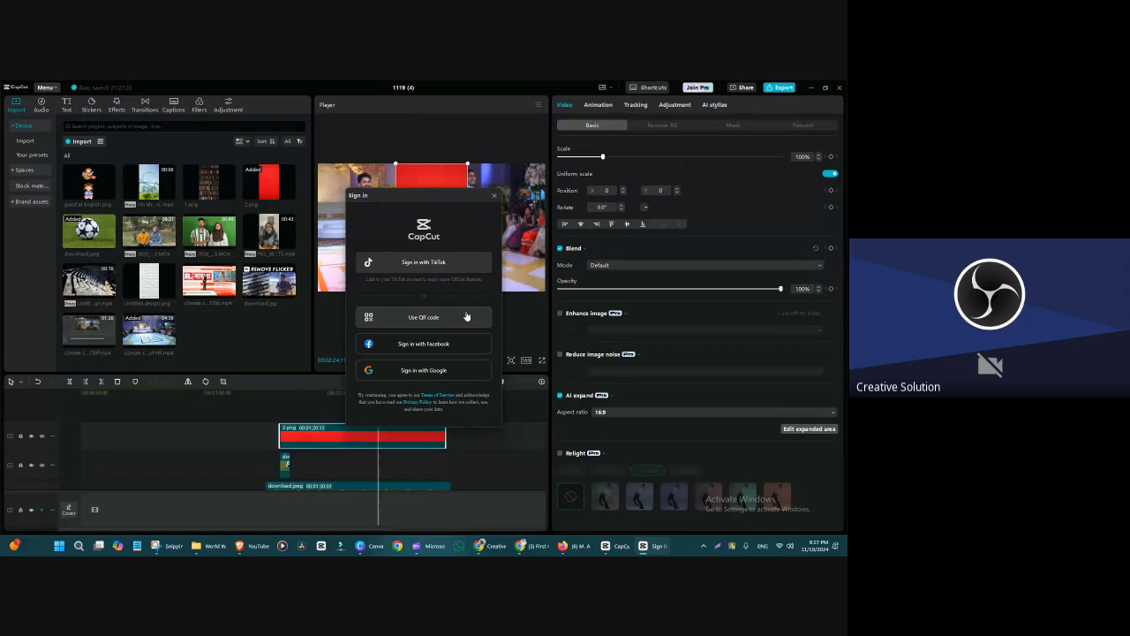
click(494, 195)
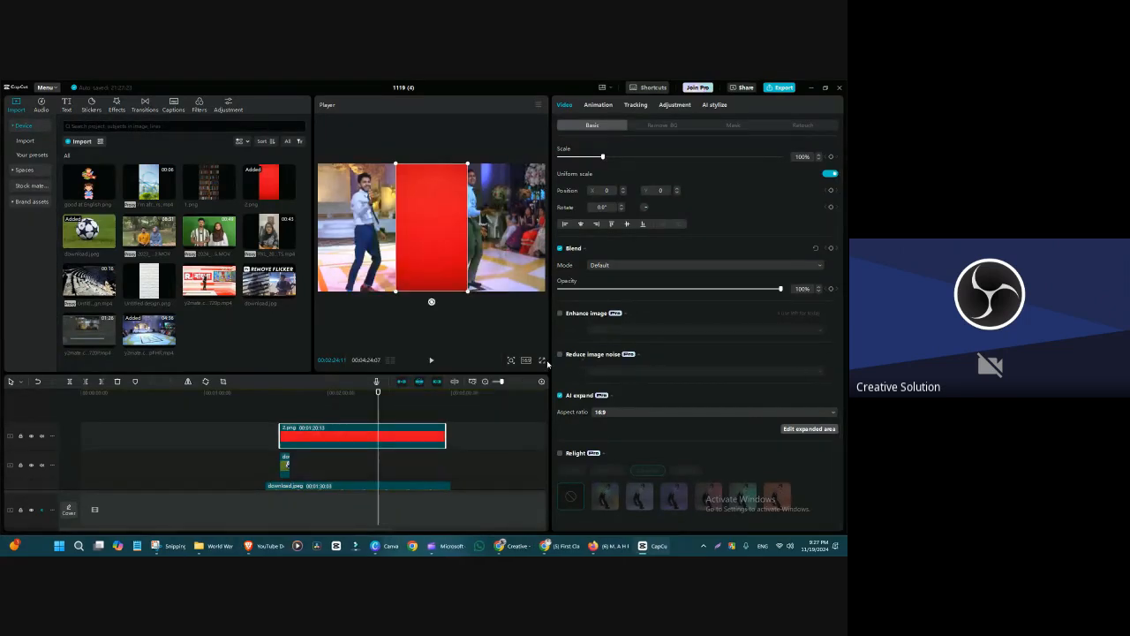
drag(549, 362, 498, 363)
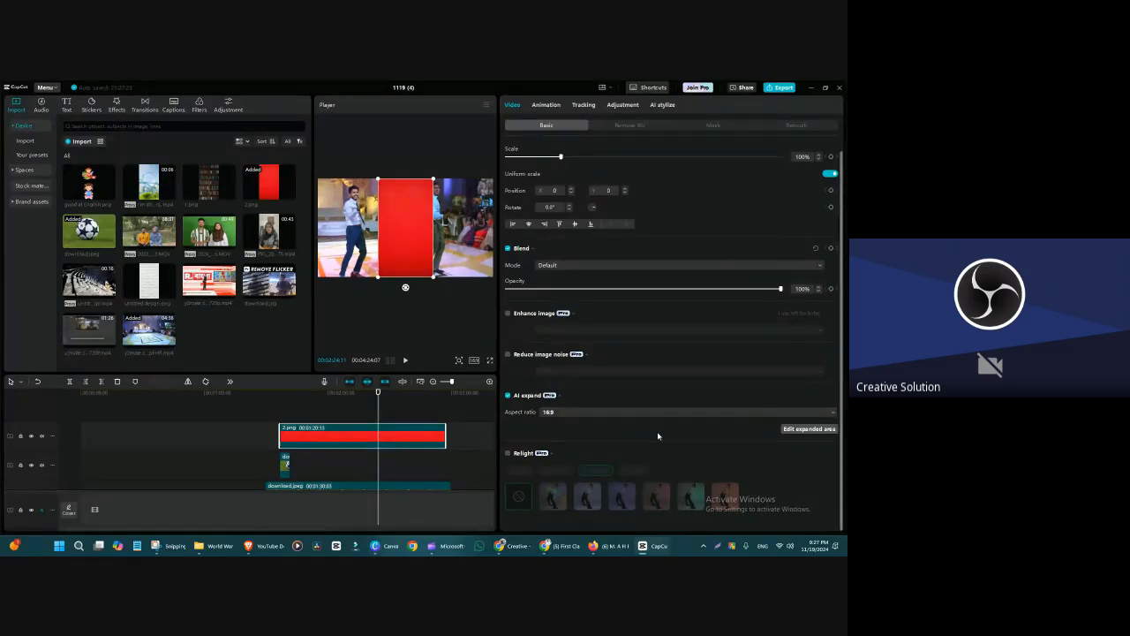
click(637, 412)
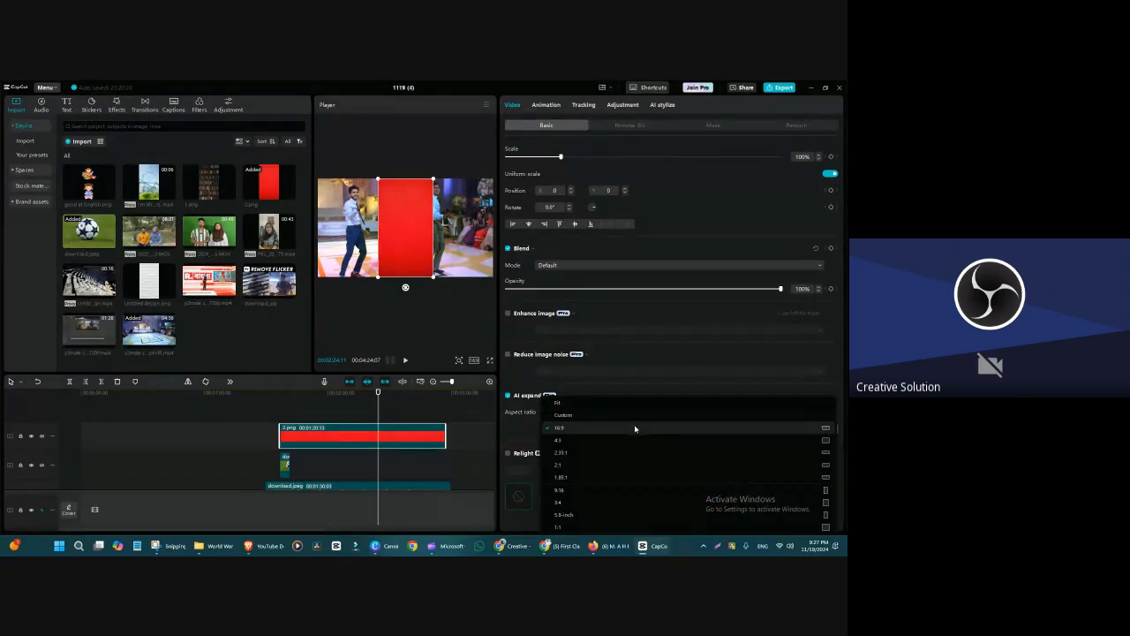
click(633, 428)
click(792, 430)
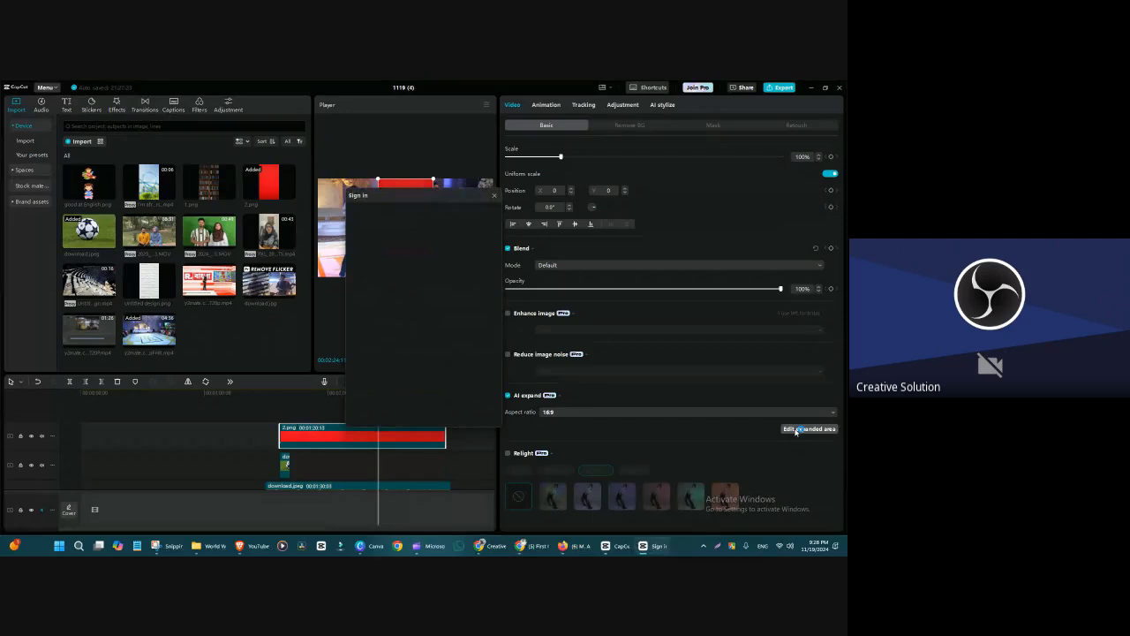